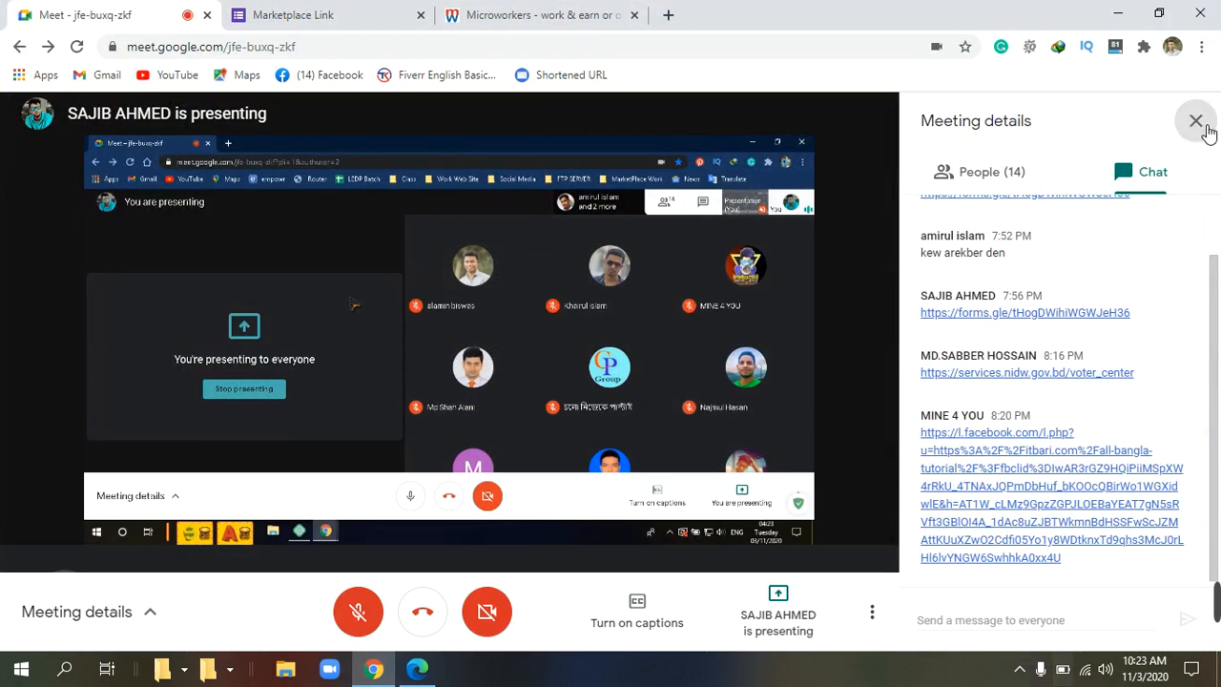
# Close the Meeting details chat panel to return to the participant grid.
pyautogui.click(1200, 124)
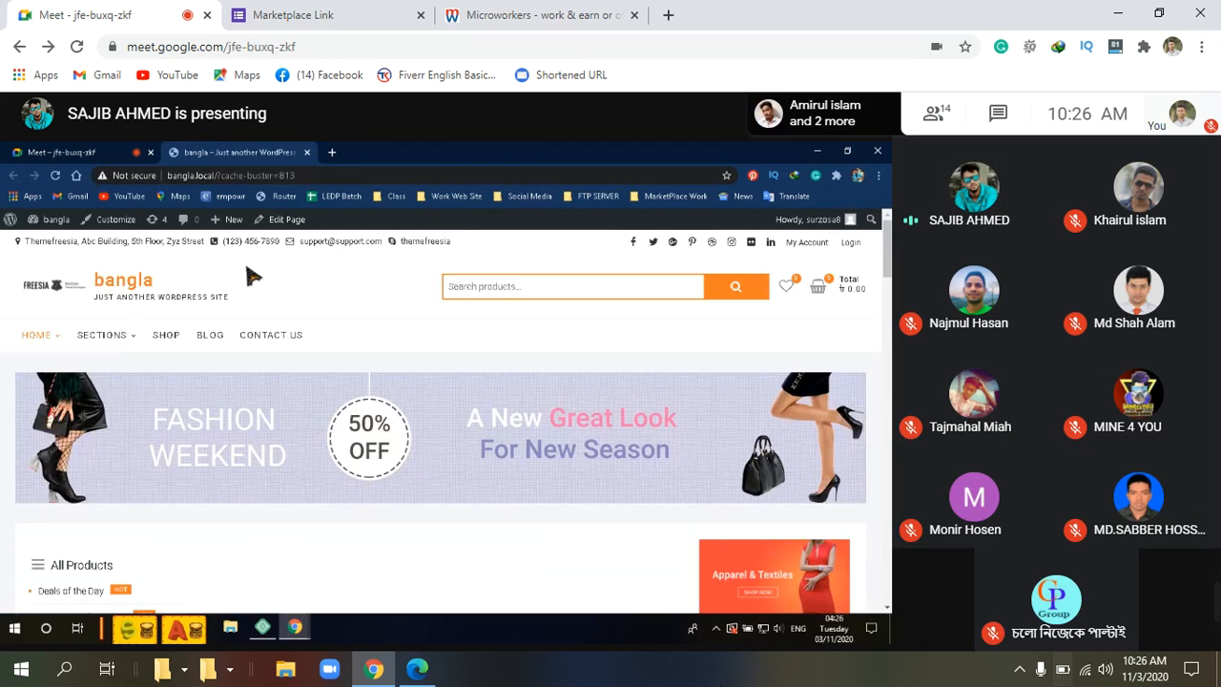
pyautogui.scroll(-2, 363, 345)
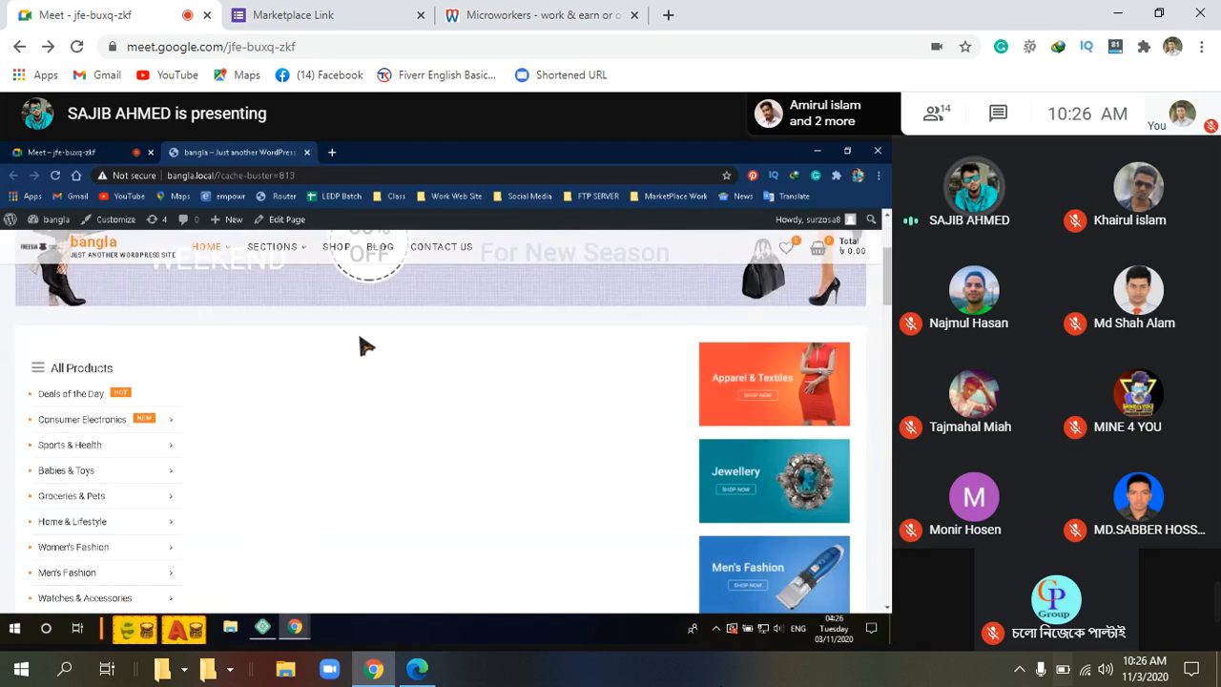
pyautogui.scroll(-8, 391, 329)
pyautogui.scroll(-10, 405, 329)
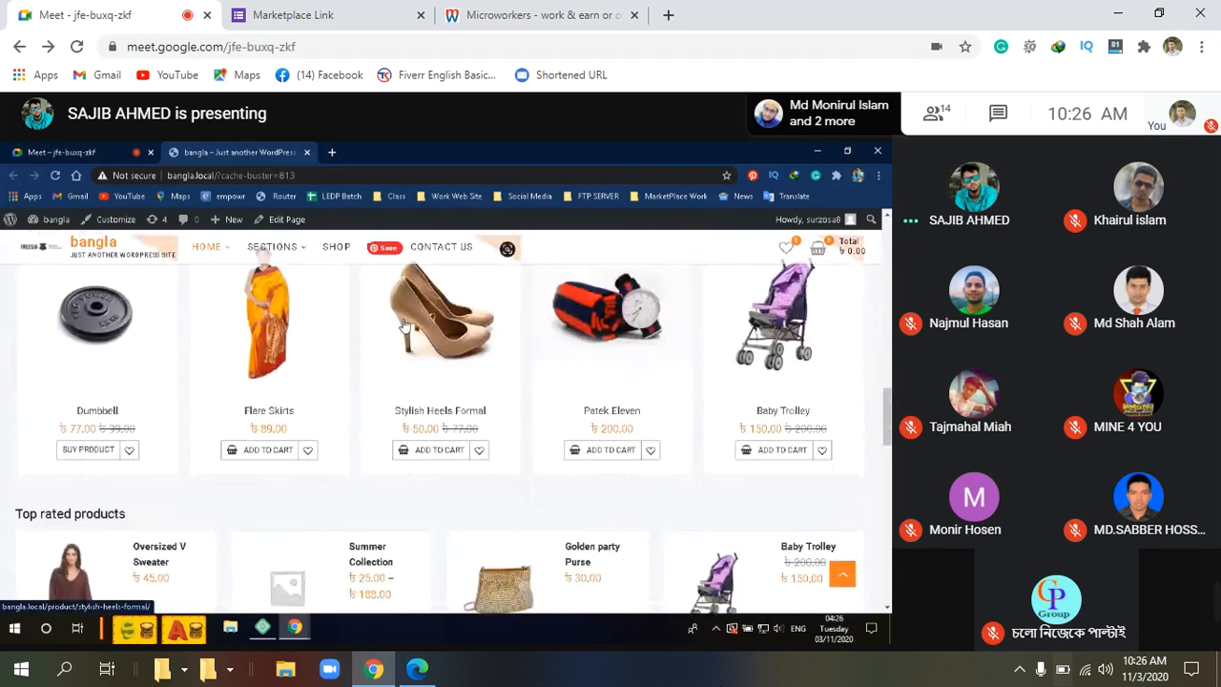
pyautogui.scroll(-3, 403, 327)
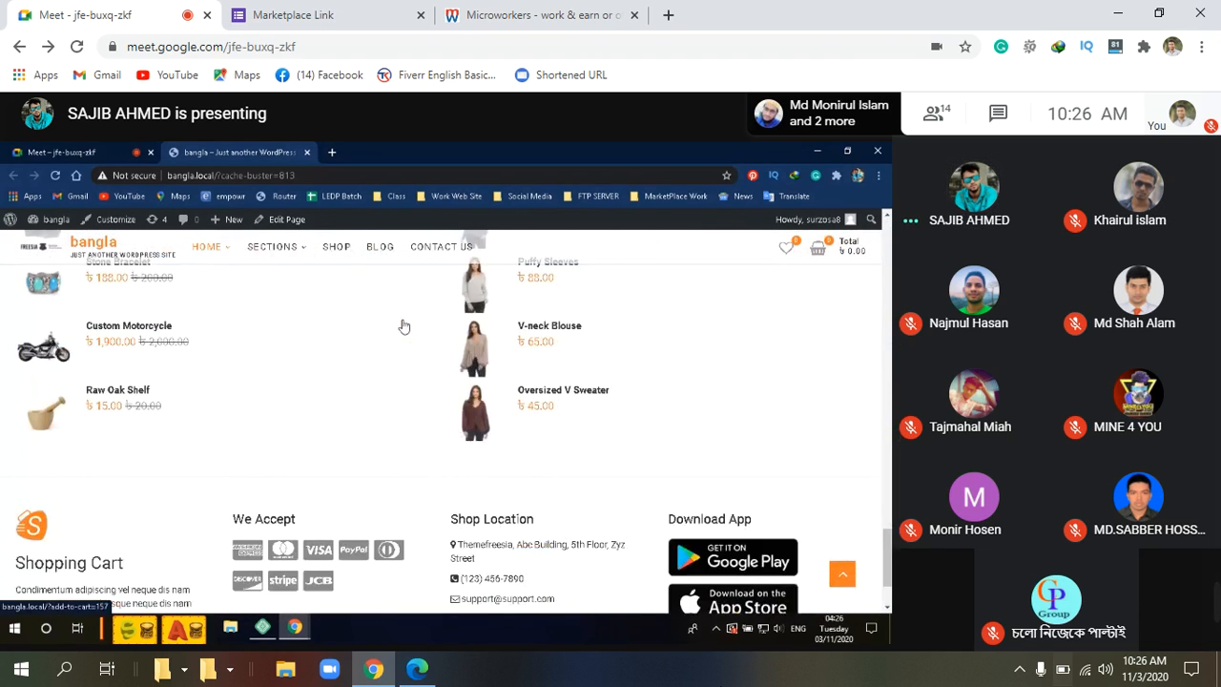
pyautogui.scroll(5, 403, 327)
pyautogui.scroll(10, 400, 327)
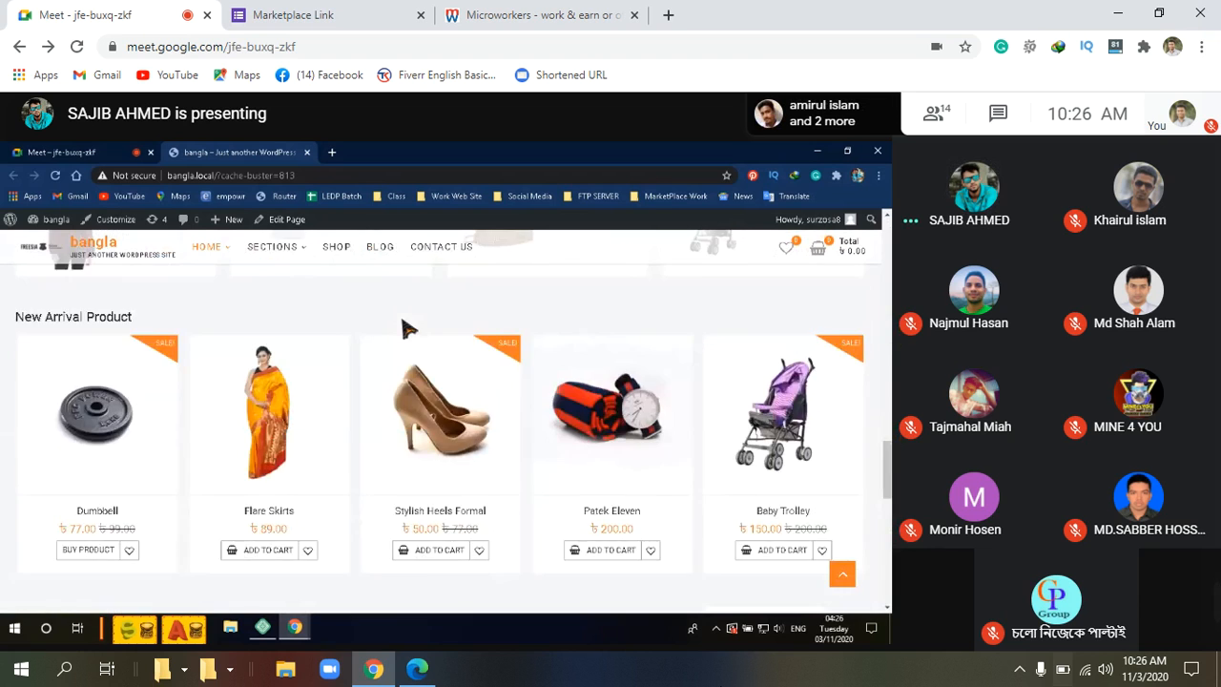
pyautogui.scroll(5, 388, 322)
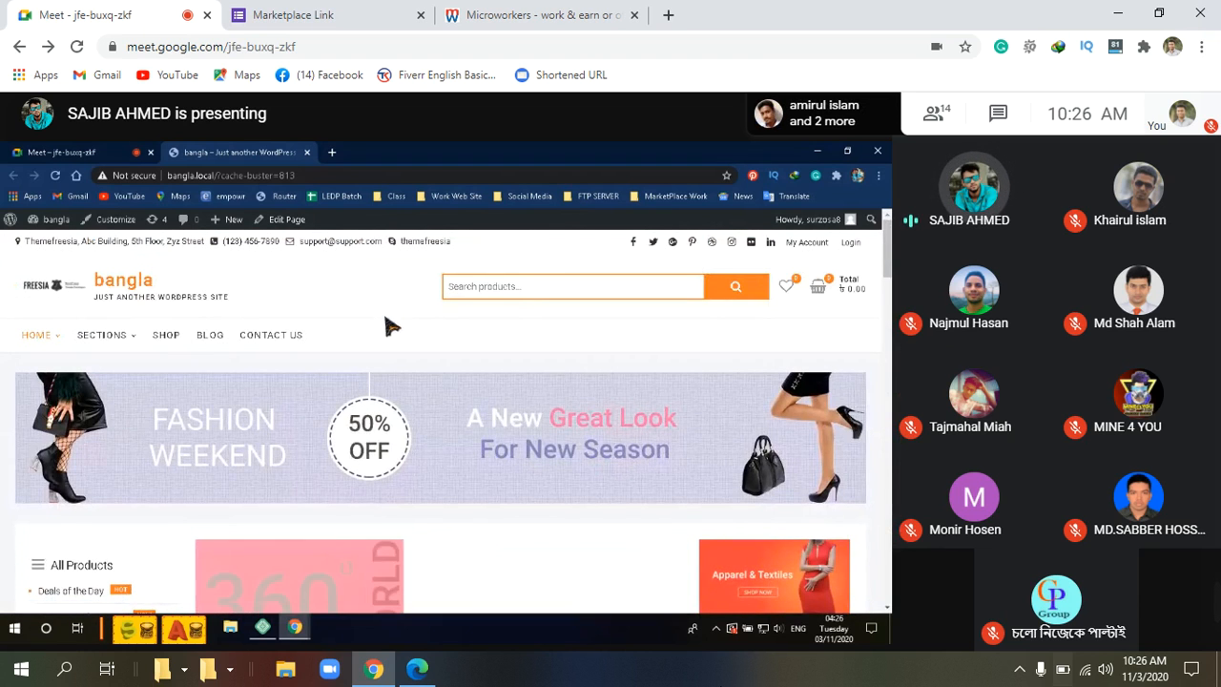
pyautogui.scroll(-2, 558, 418)
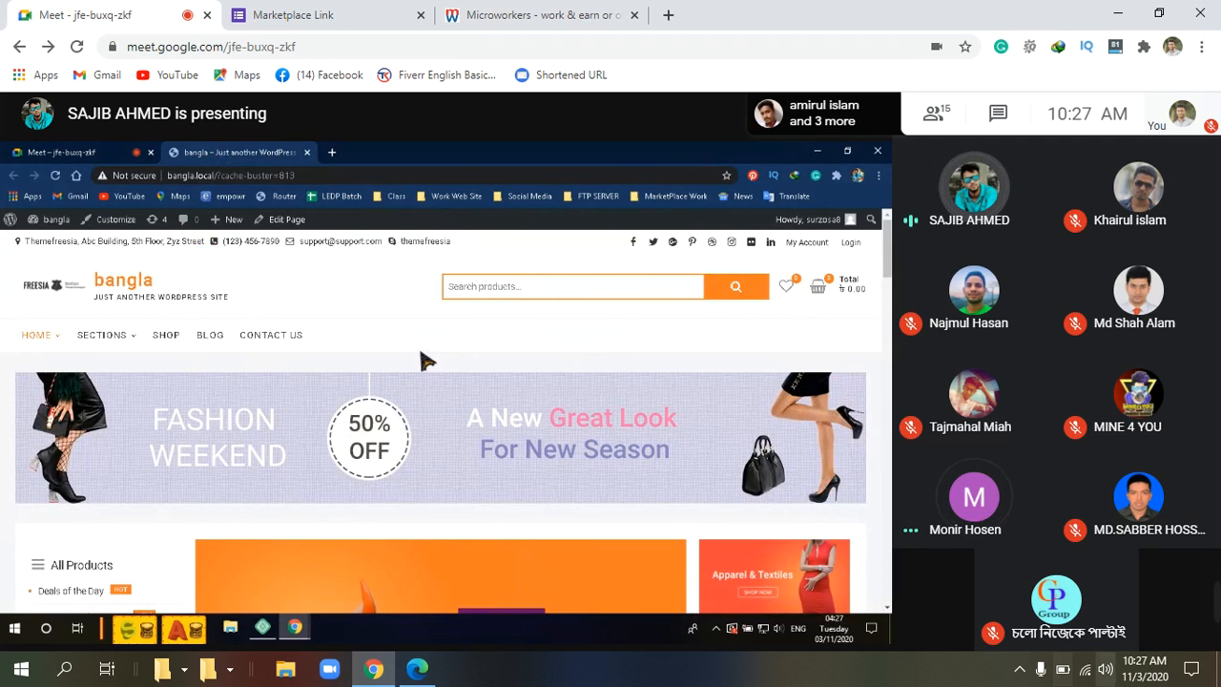
pyautogui.moveTo(1214, 612)
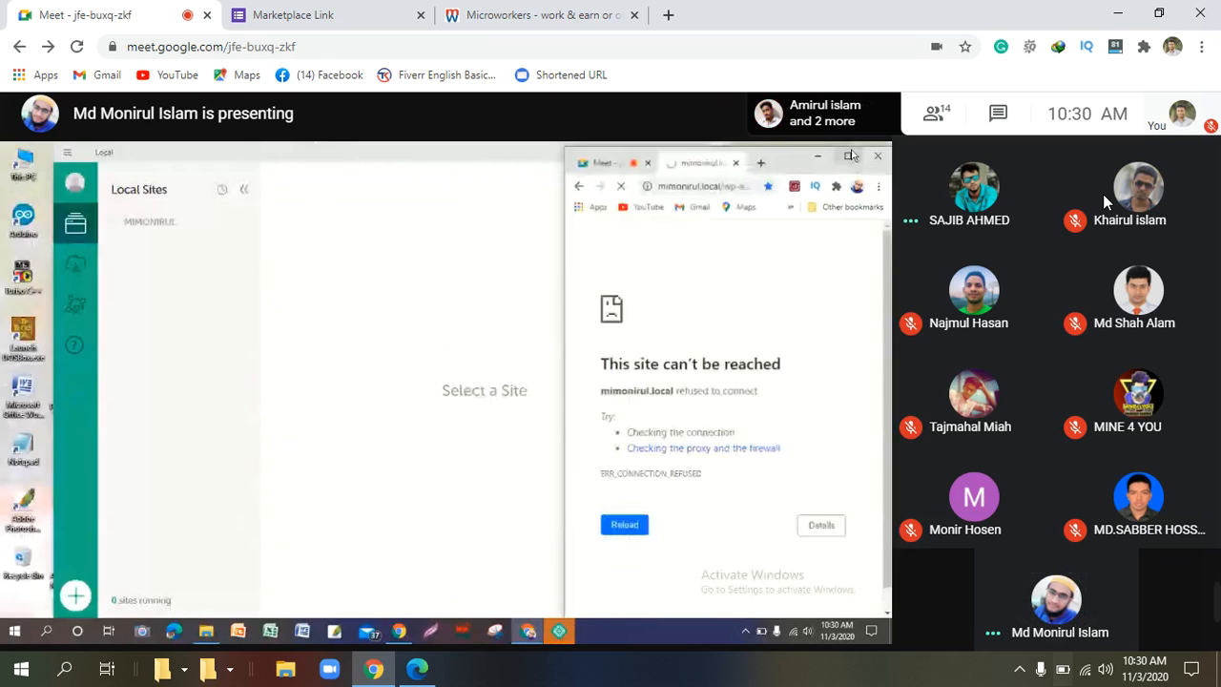
# Close the Microworkers and Marketplace Link browser tabs.
pyautogui.moveTo(1090, 189)
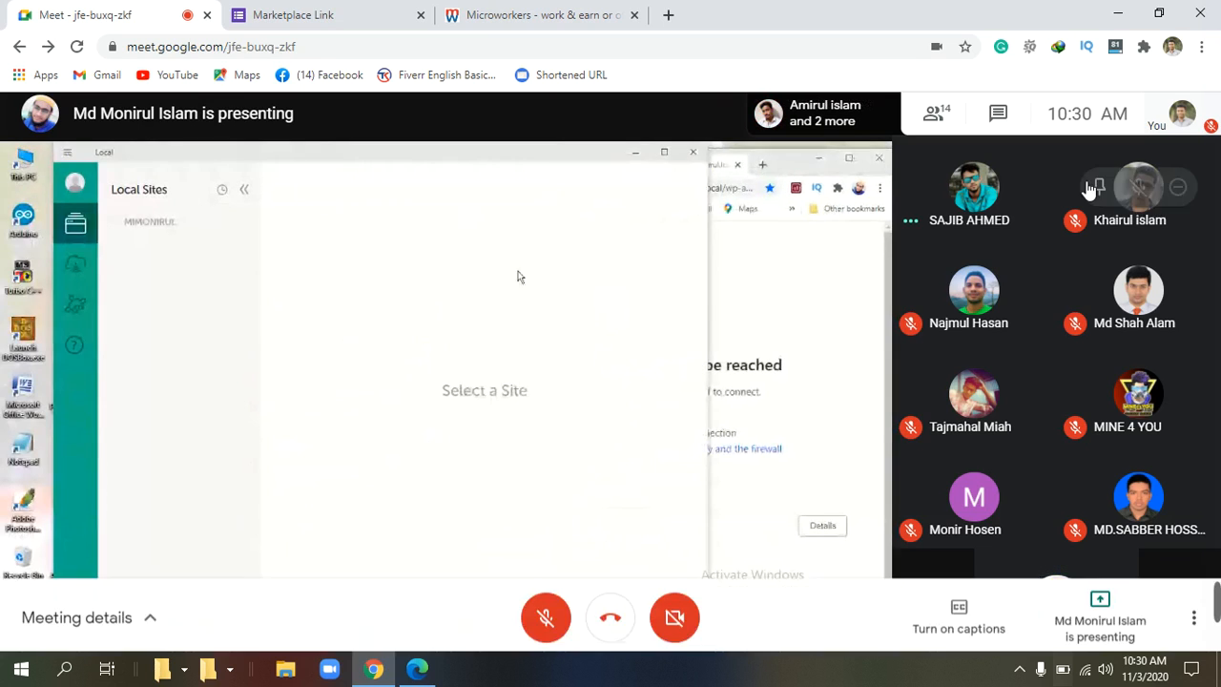
pyautogui.click(633, 16)
pyautogui.click(420, 16)
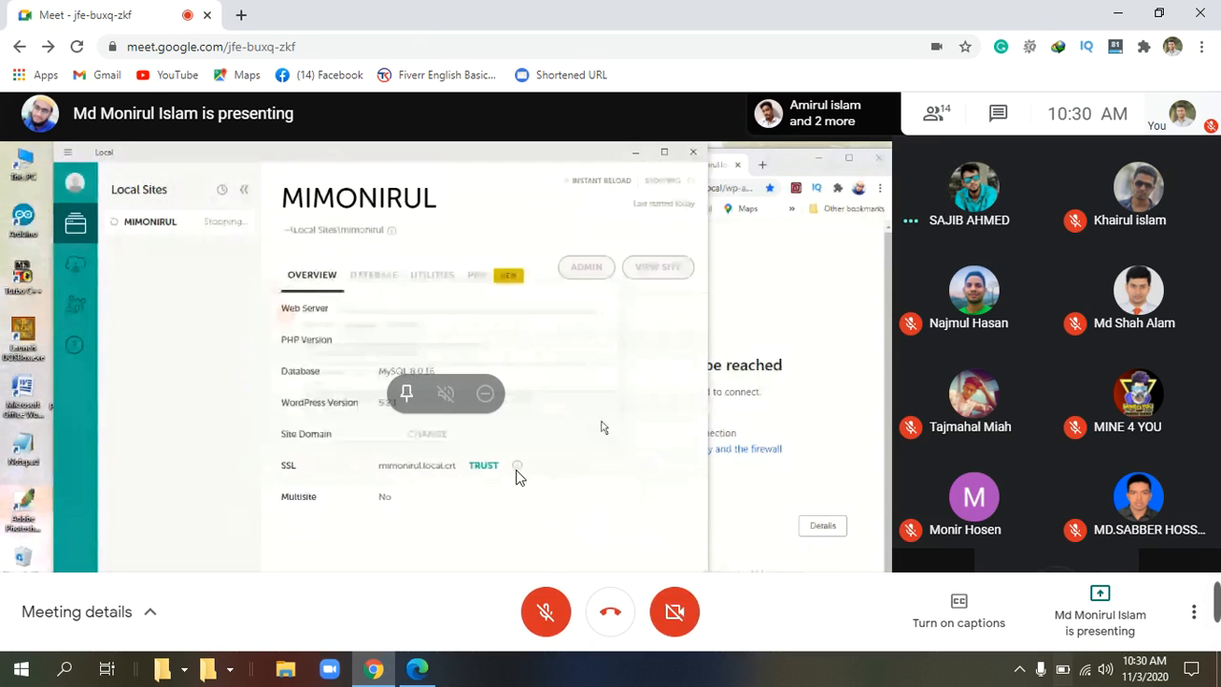
# Unmute, take over as main presenter sharing the entire screen, hide the notice and minimise Chrome.
pyautogui.click(544, 615)
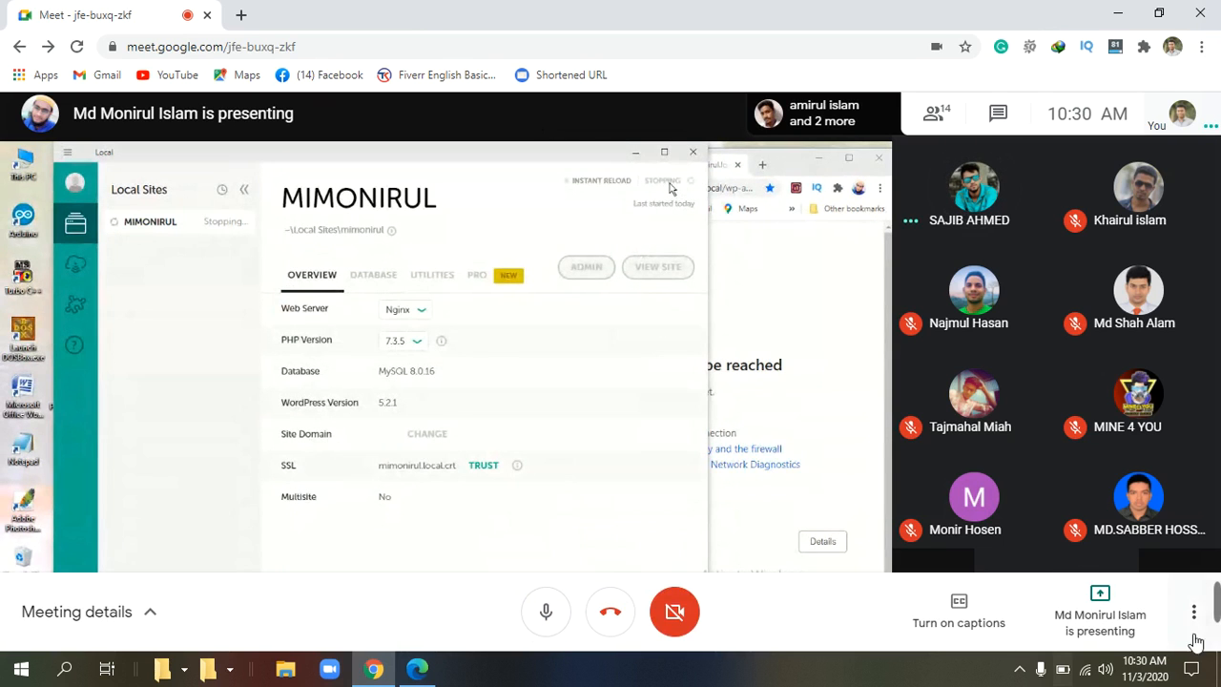
pyautogui.click(1104, 601)
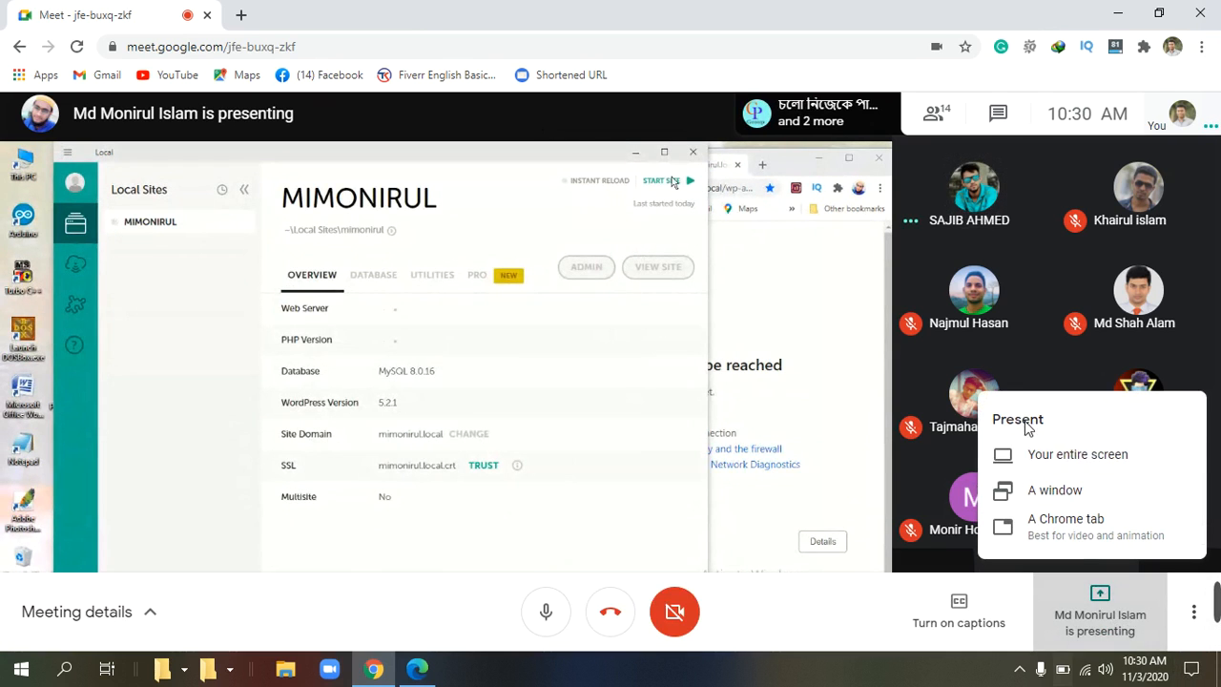
pyautogui.click(1044, 458)
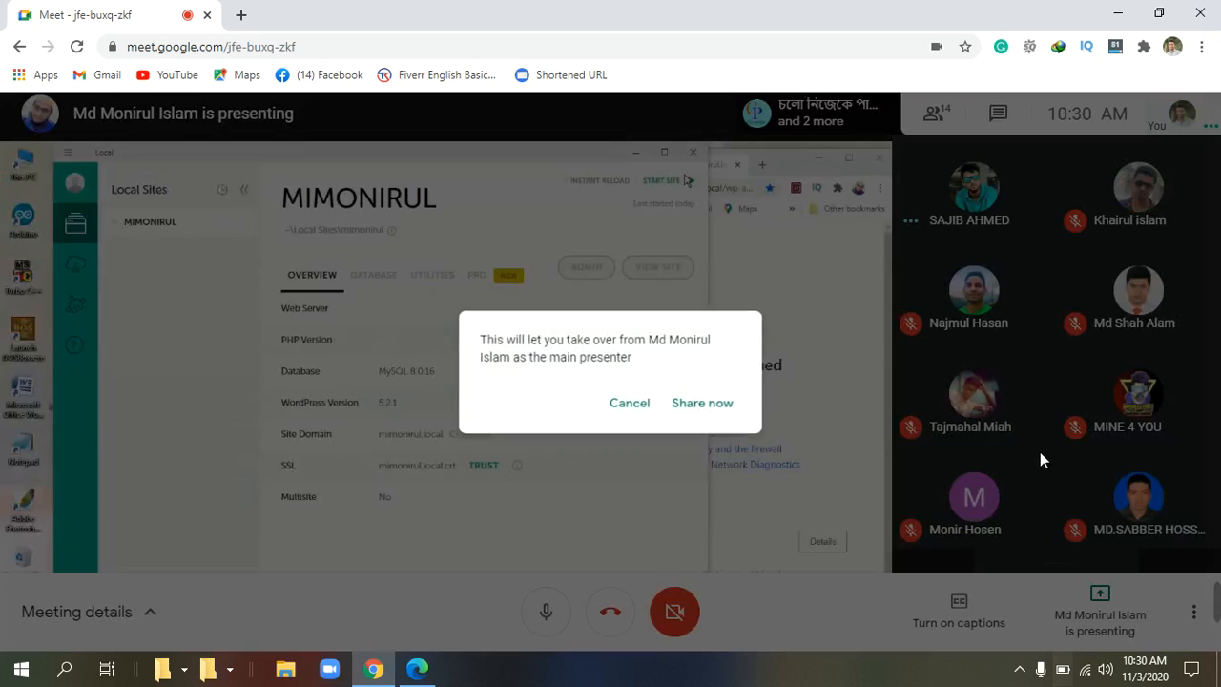
pyautogui.click(734, 405)
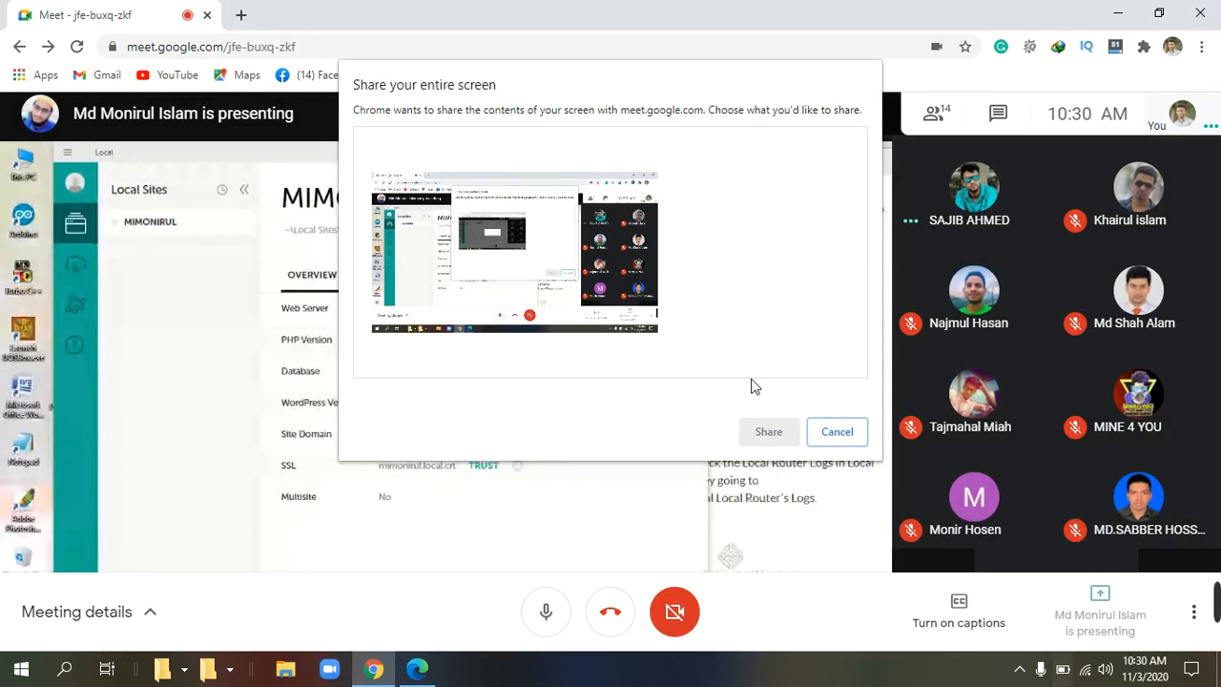
pyautogui.click(768, 432)
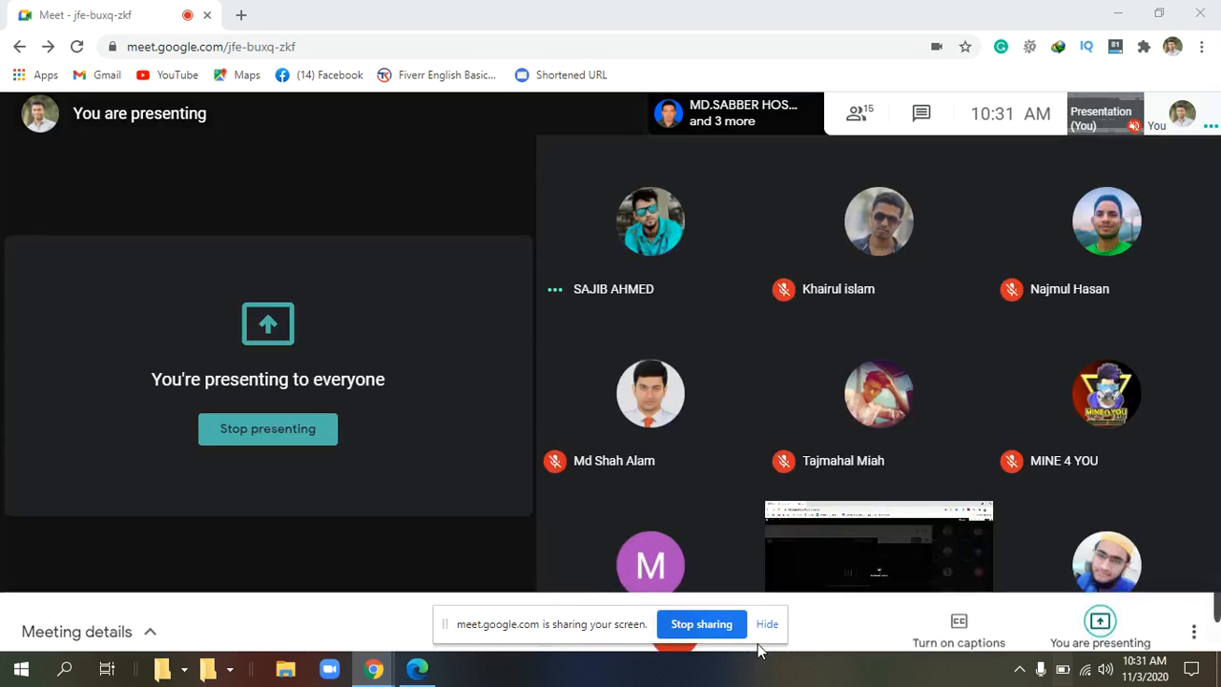
pyautogui.click(766, 624)
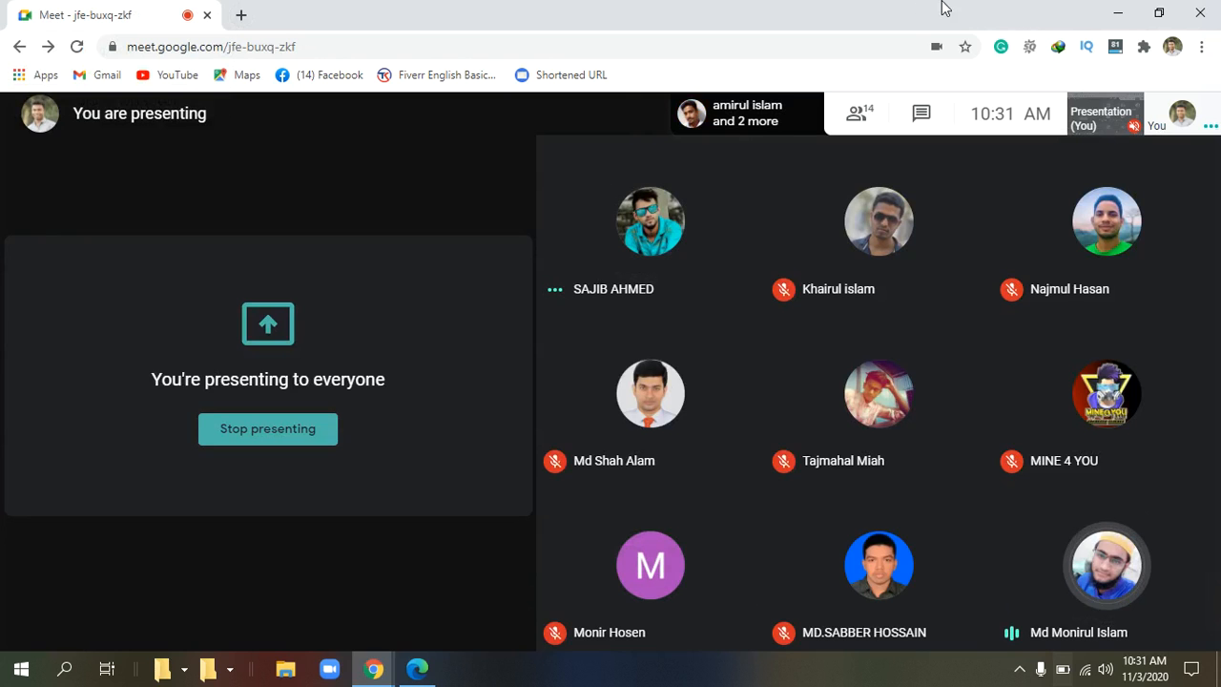
pyautogui.click(1116, 12)
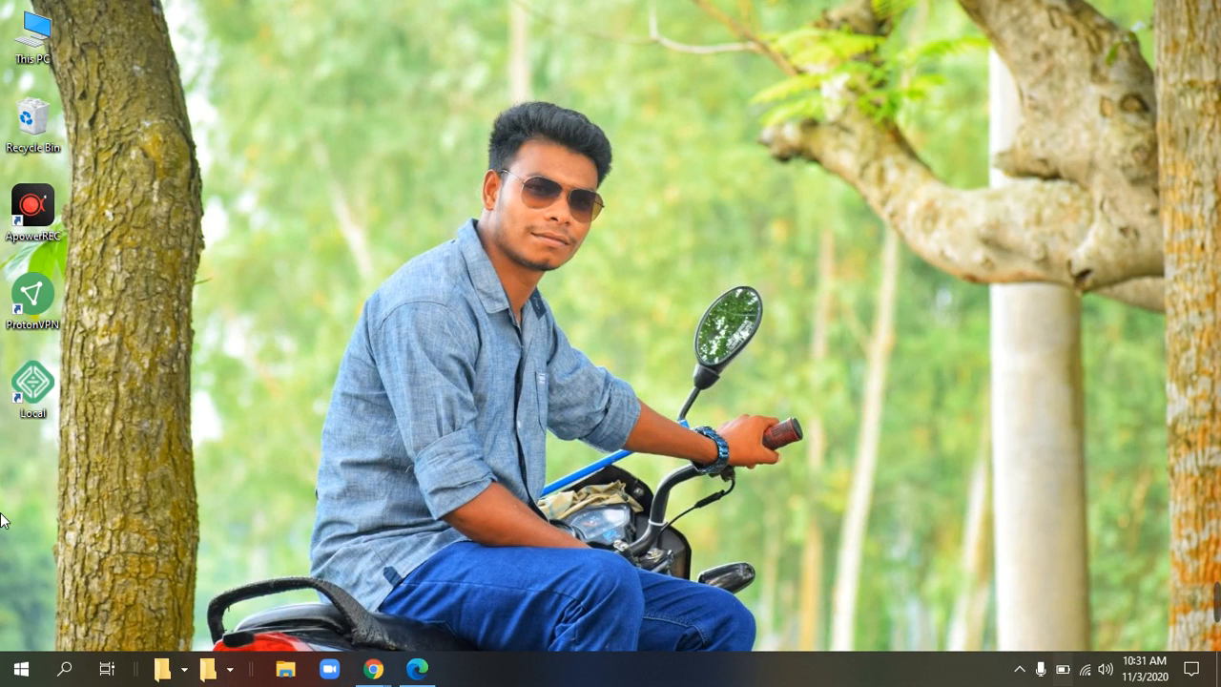
# Launch Local from the desktop and start the Taslima site at taslima.local.
pyautogui.doubleClick(37, 400)
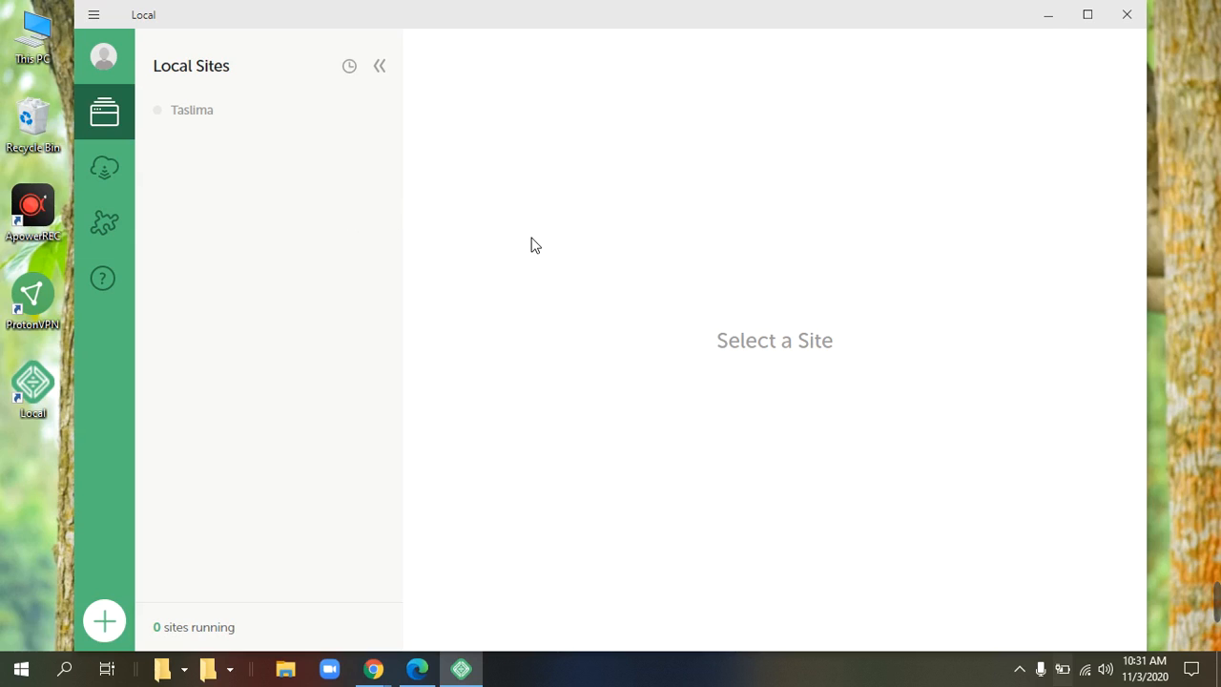
pyautogui.click(215, 113)
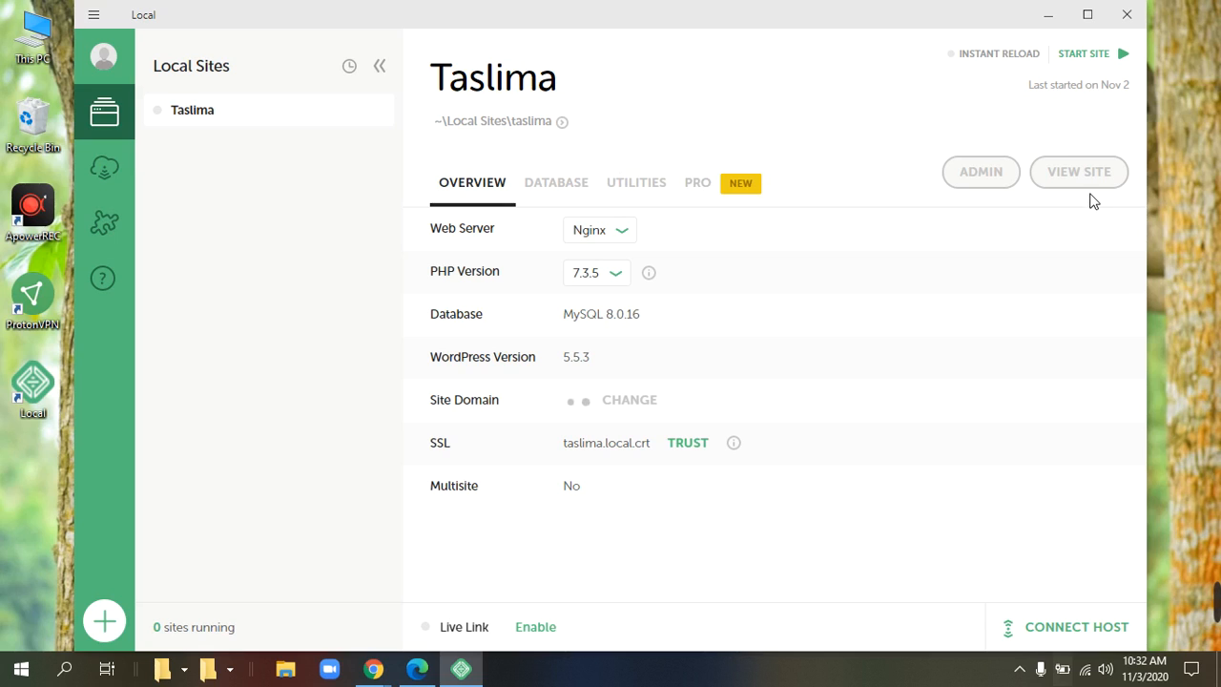
pyautogui.click(1087, 55)
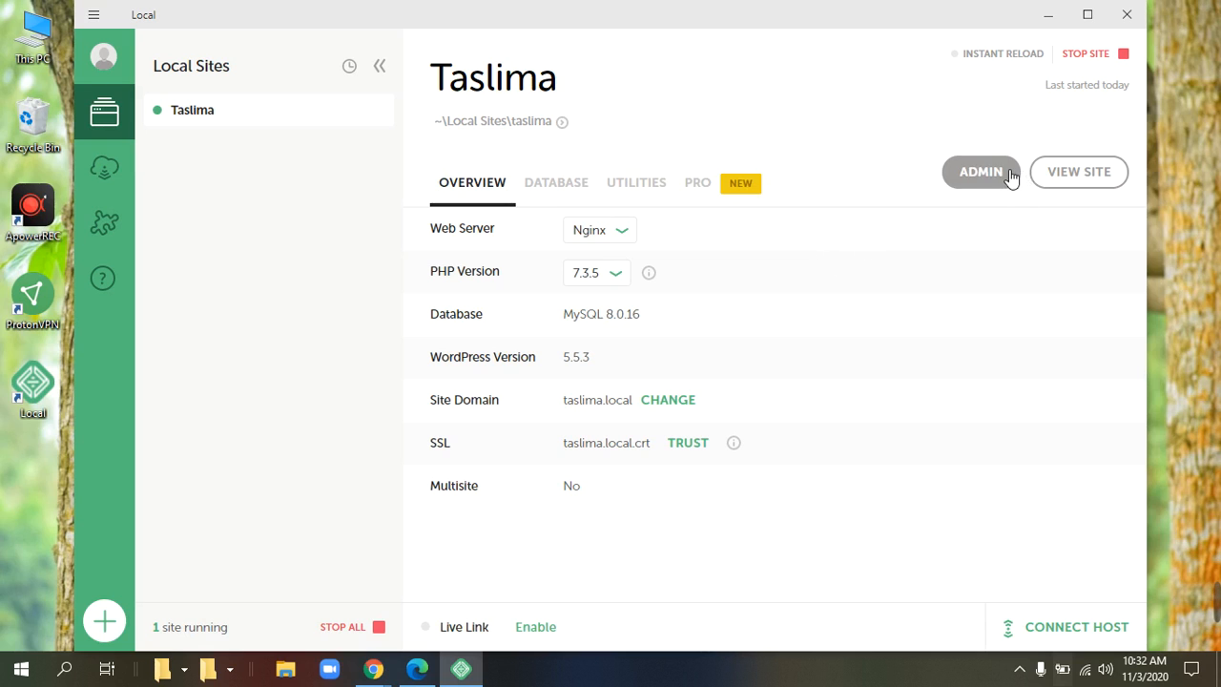
# Log in to the Taslima site's WordPress admin with the browser's saved credentials.
pyautogui.click(980, 173)
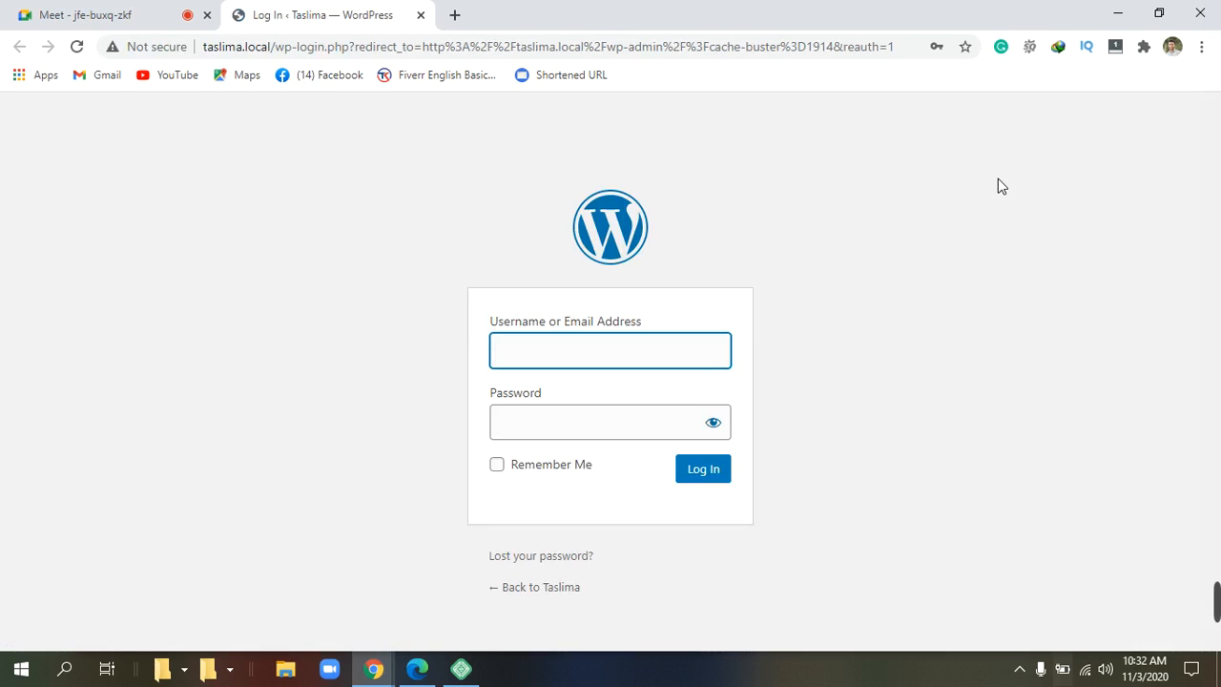
pyautogui.click(599, 363)
pyautogui.click(594, 395)
pyautogui.click(588, 414)
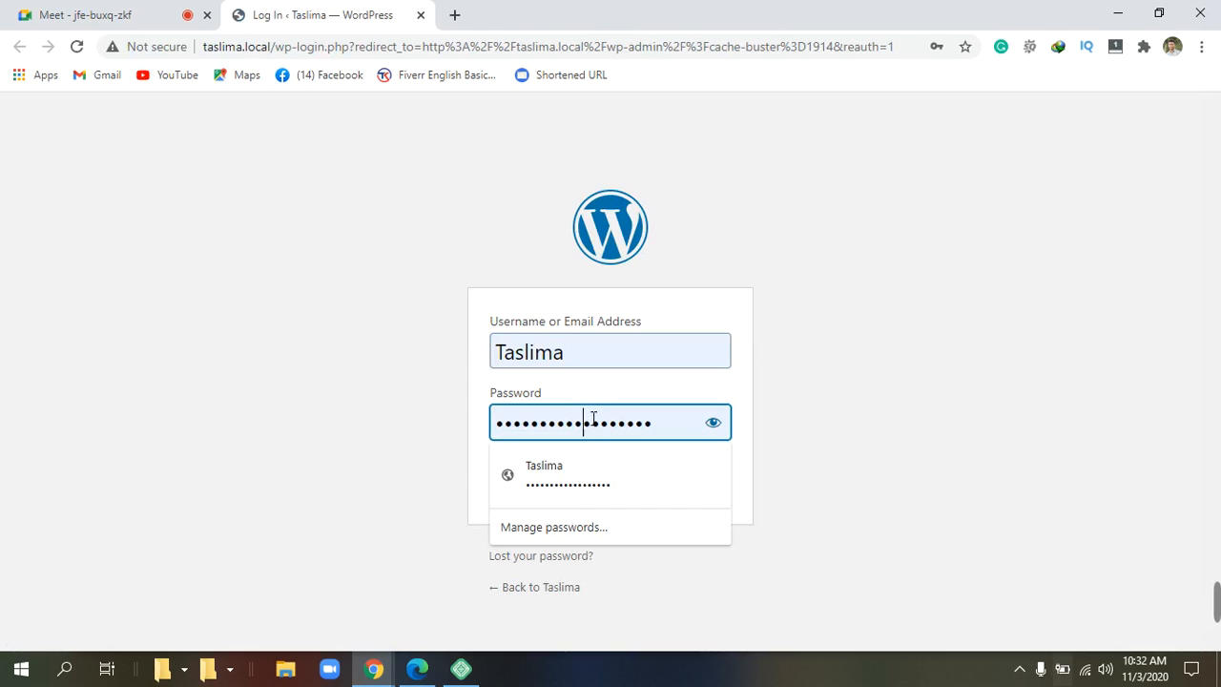
pyautogui.click(619, 490)
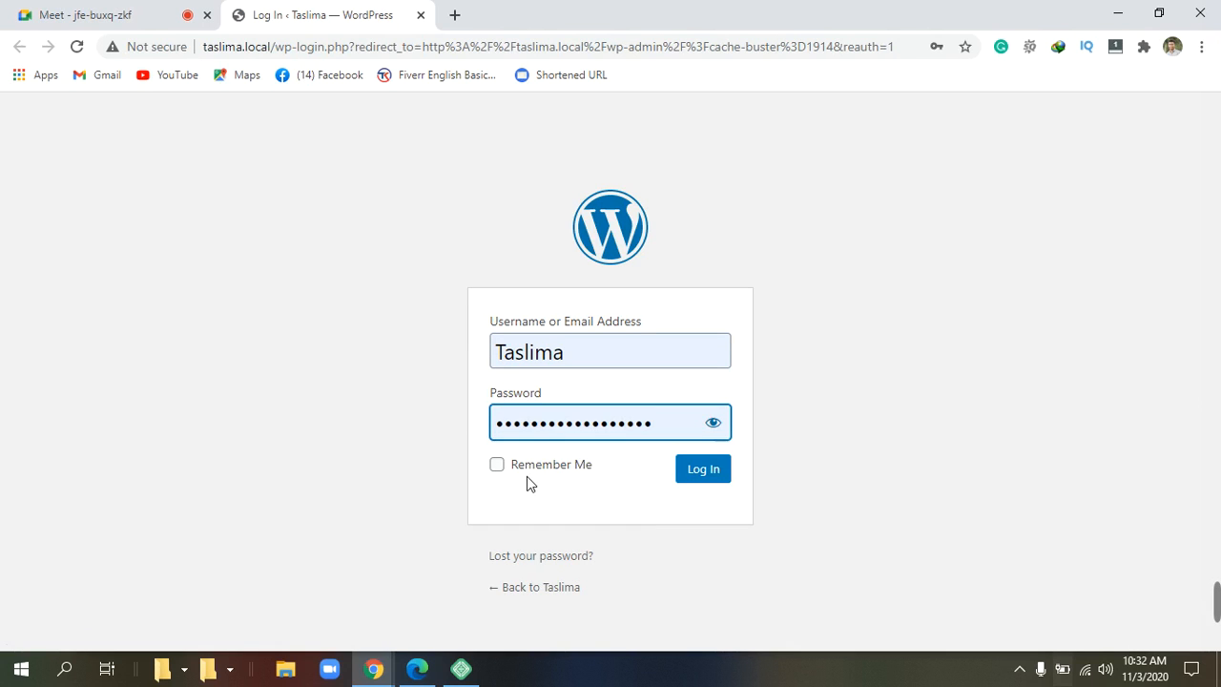
pyautogui.doubleClick(502, 466)
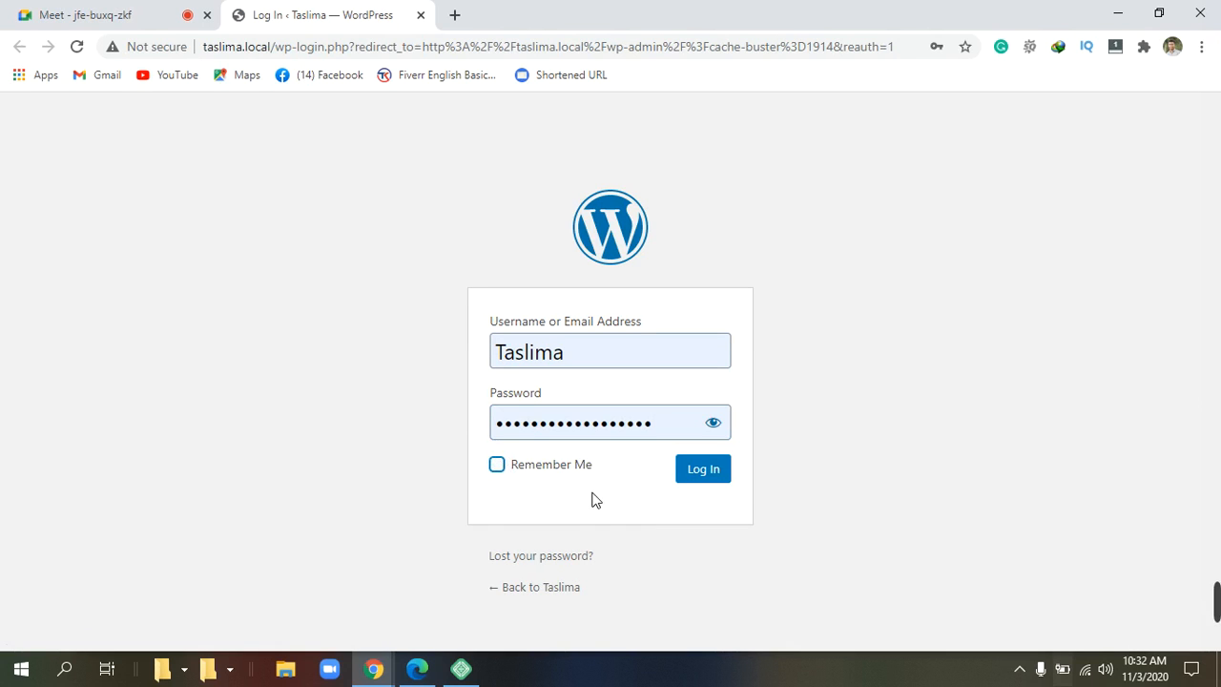
pyautogui.click(716, 480)
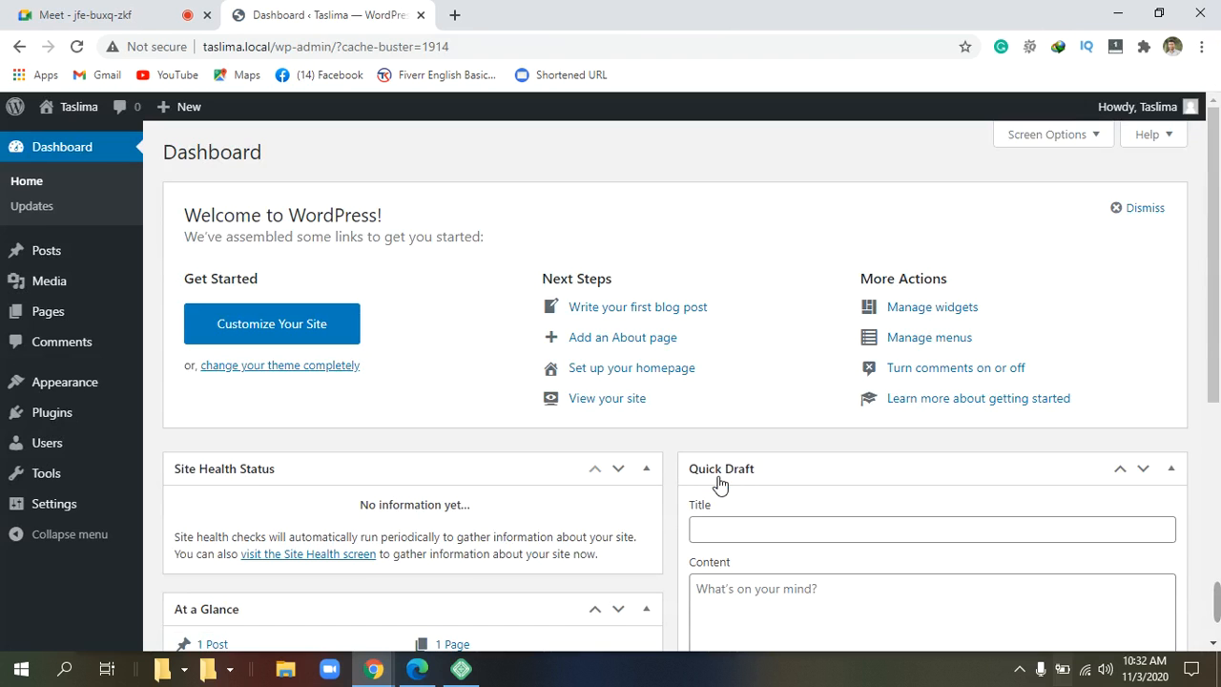
pyautogui.scroll(-2, 719, 484)
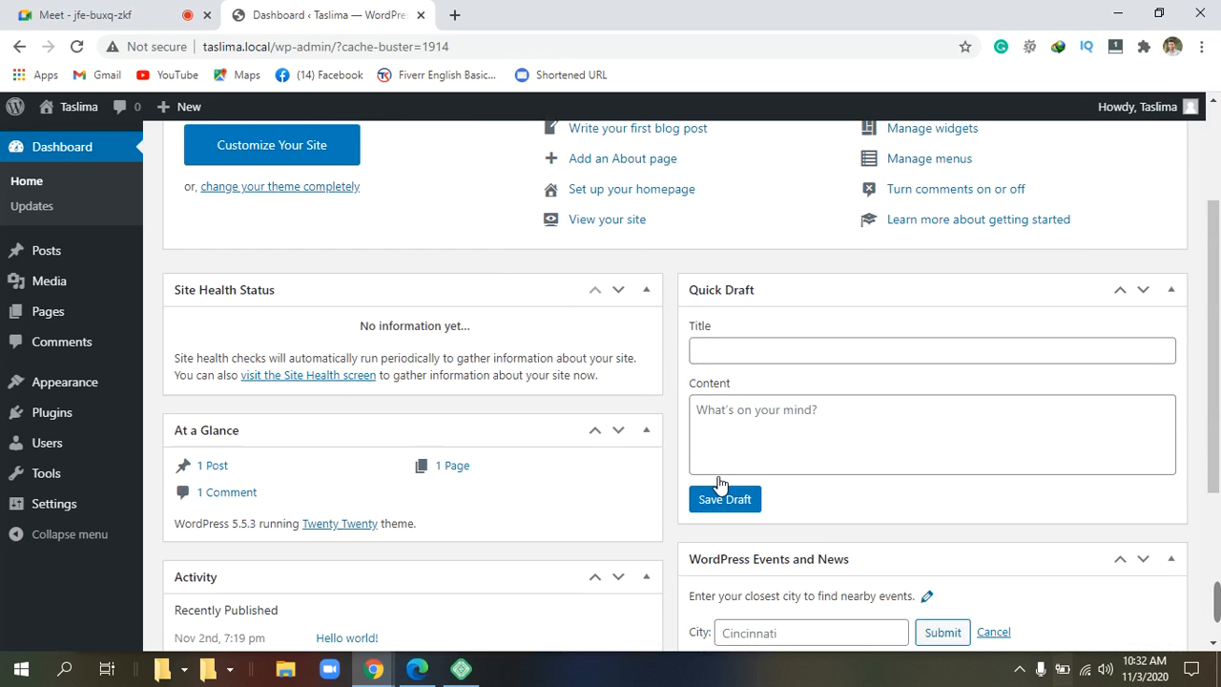
pyautogui.scroll(-3, 720, 483)
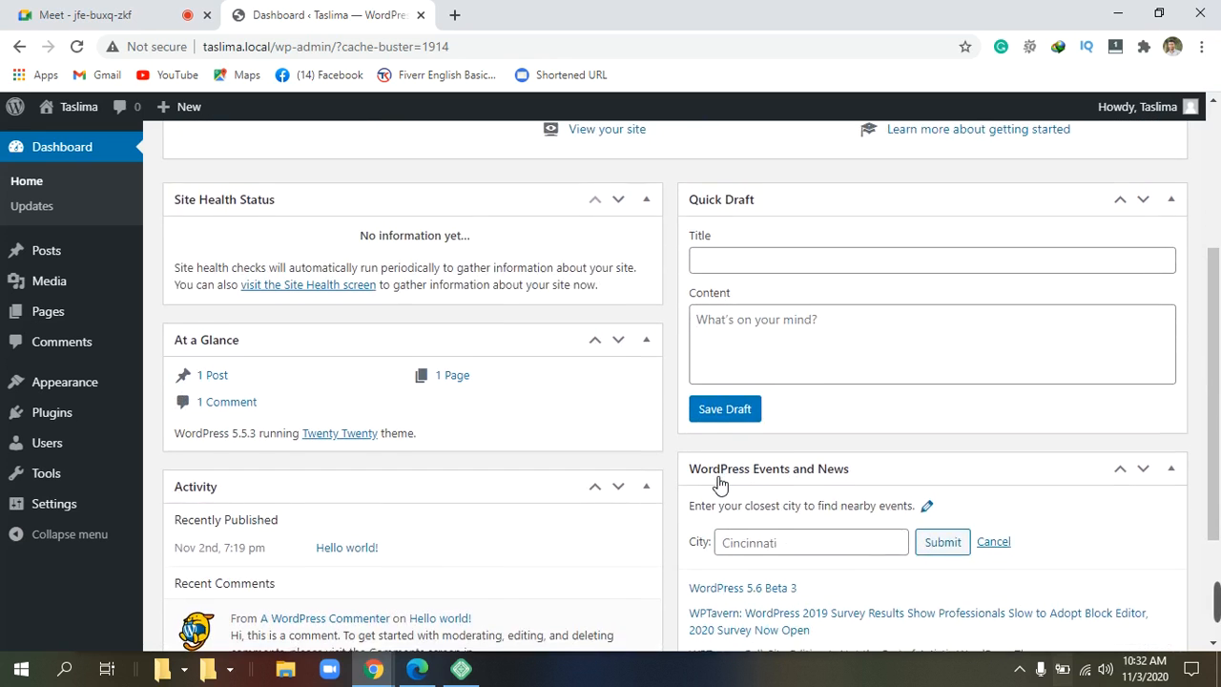
pyautogui.scroll(4, 720, 484)
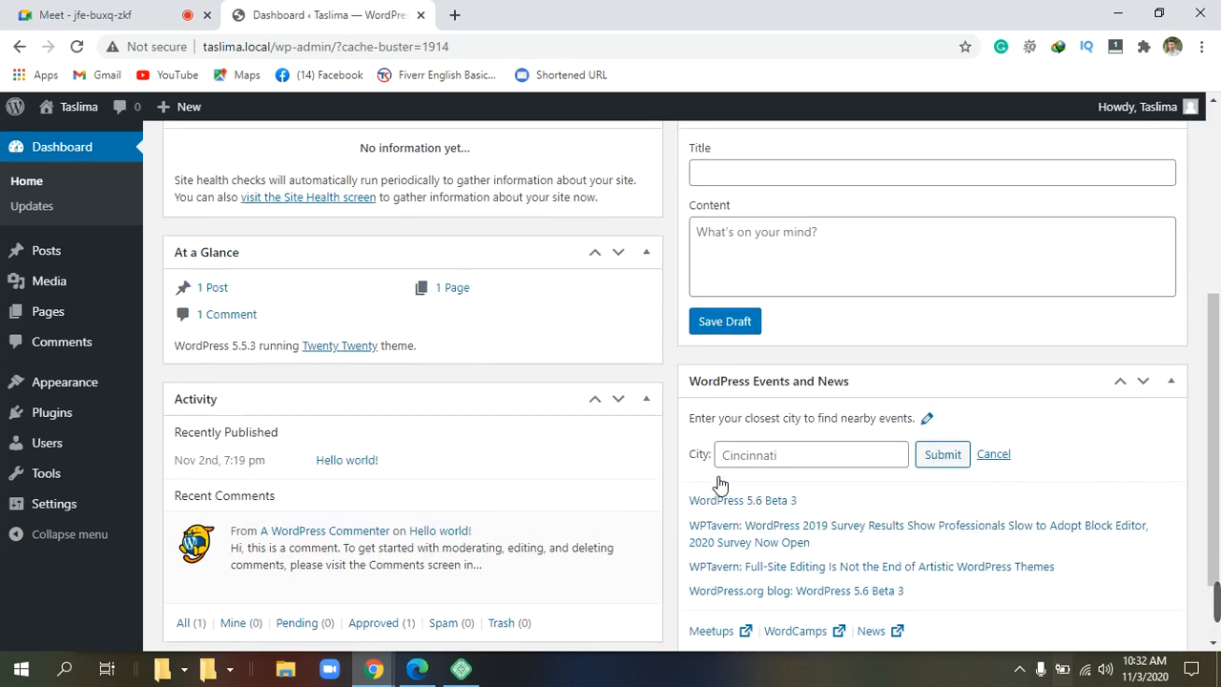
pyautogui.scroll(1, 720, 484)
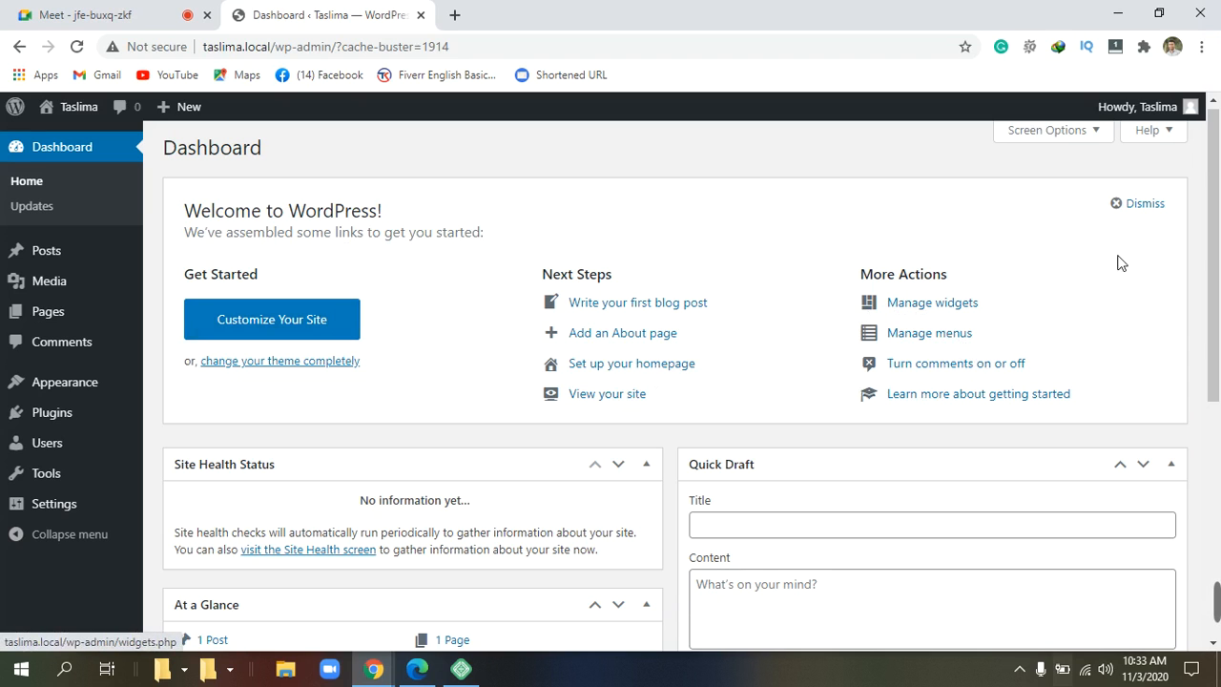
pyautogui.click(1089, 148)
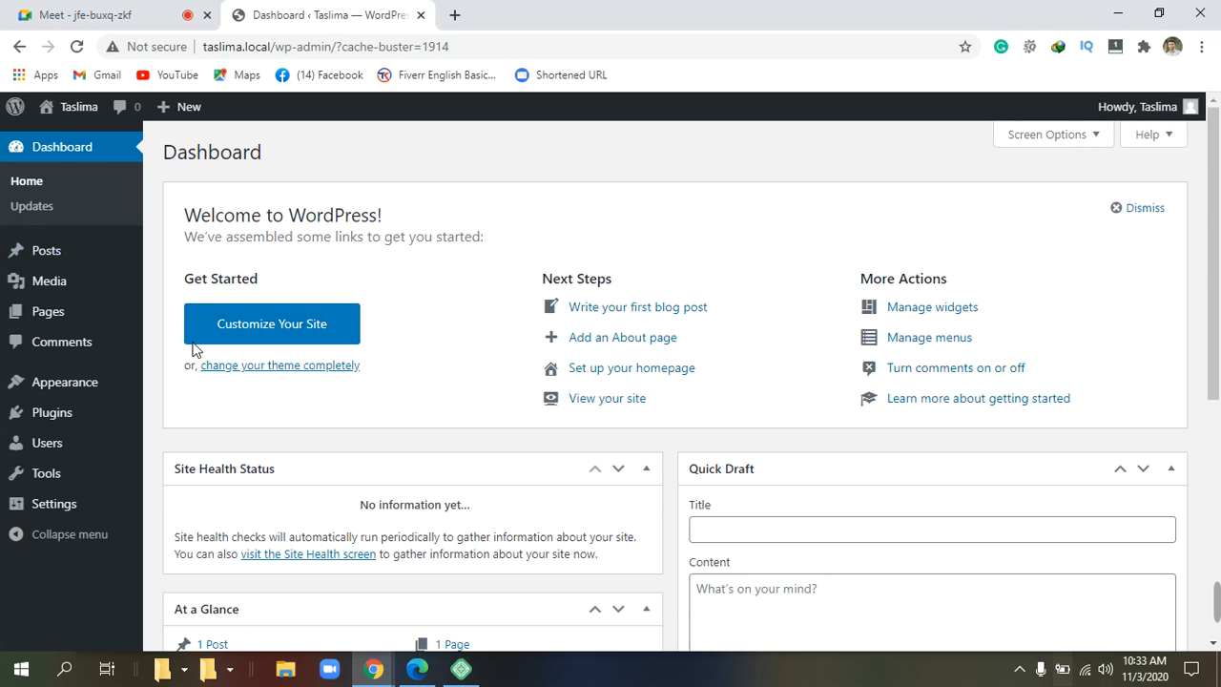
pyautogui.scroll(-2, 214, 353)
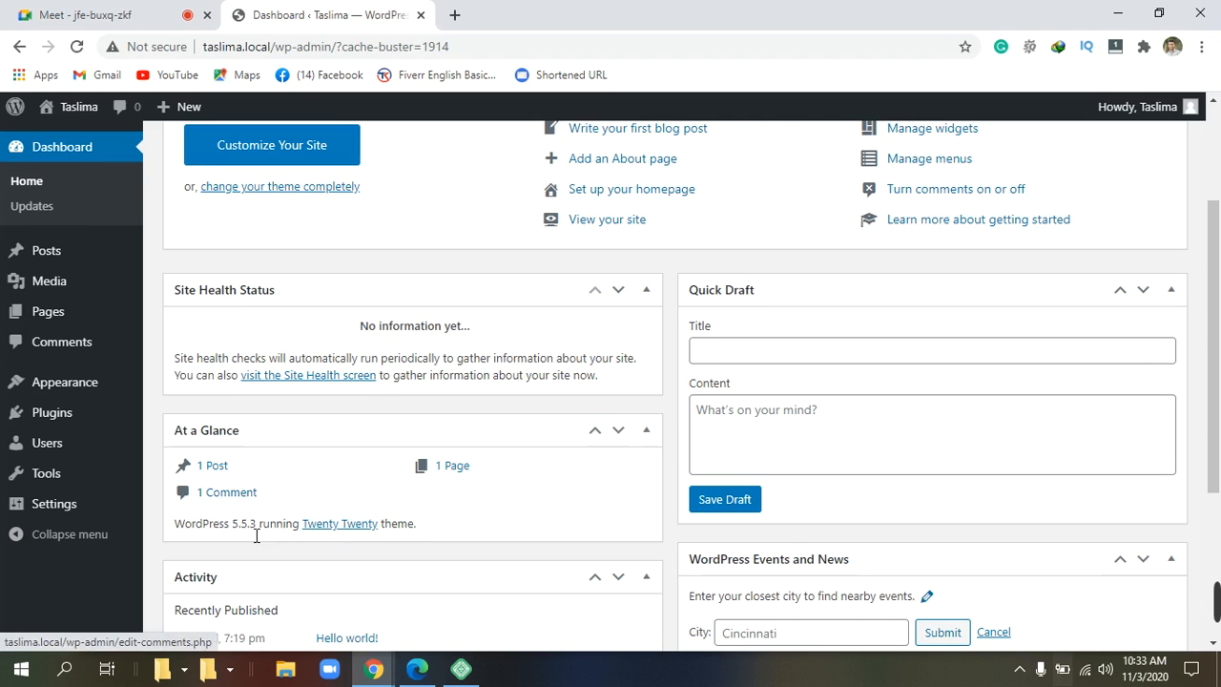
pyautogui.scroll(-1, 336, 542)
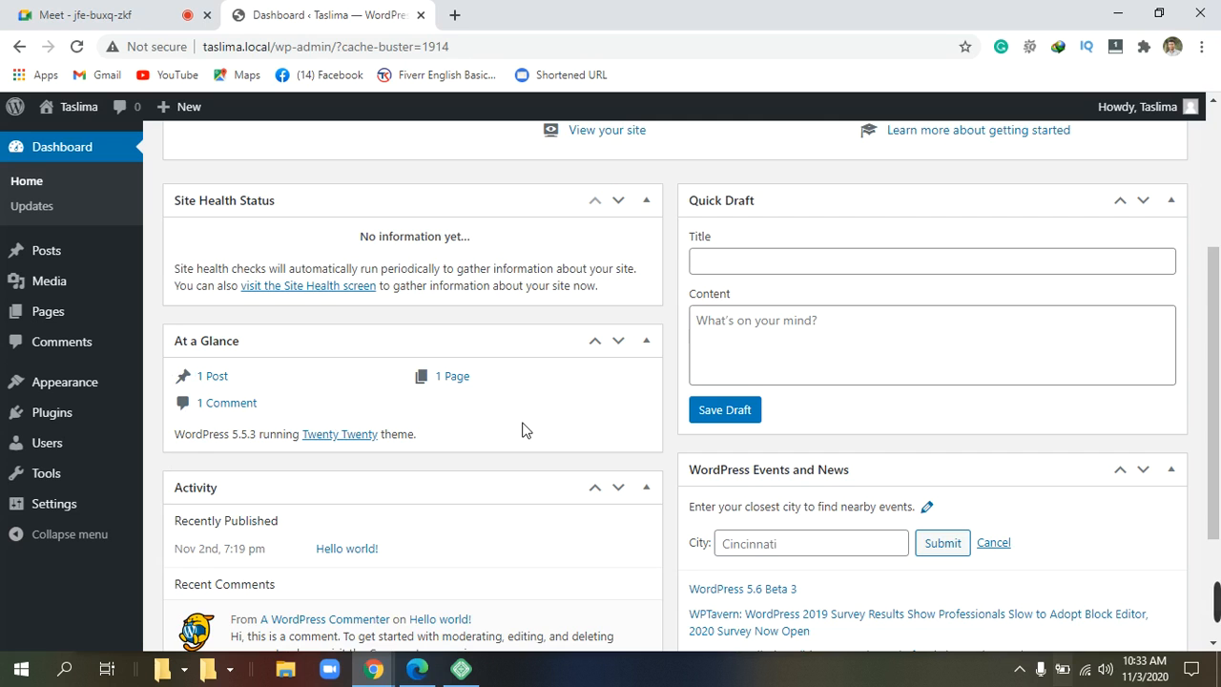
pyautogui.scroll(-1, 522, 430)
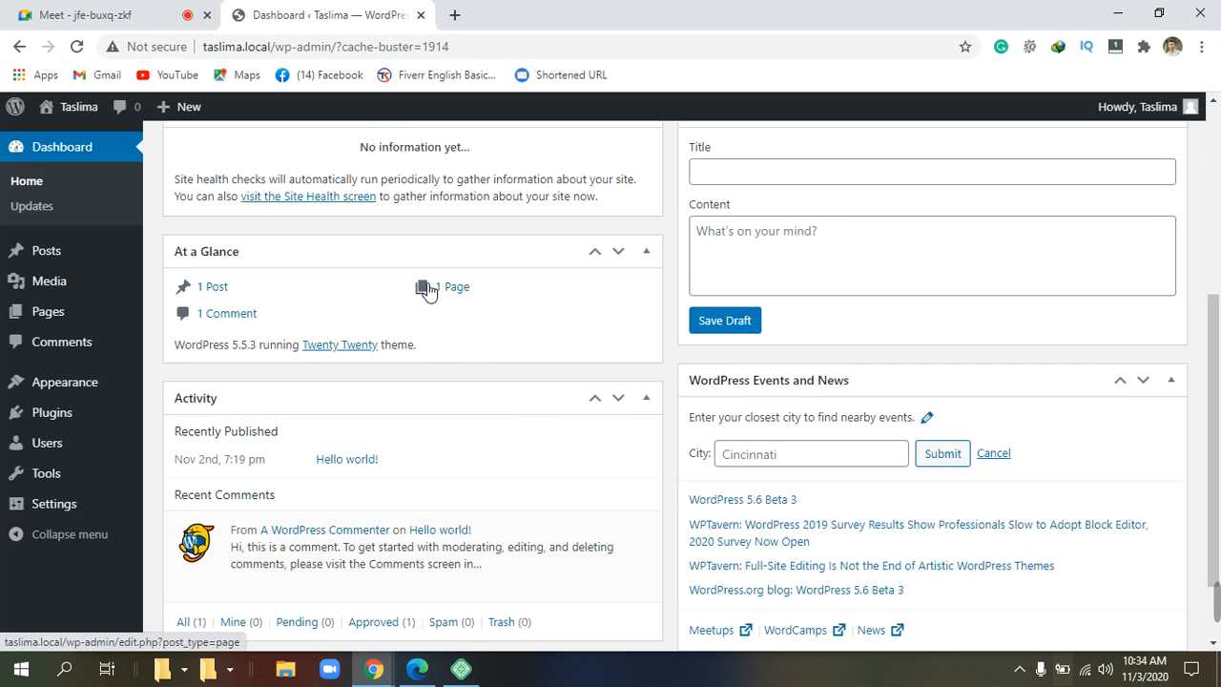
pyautogui.scroll(1, 428, 290)
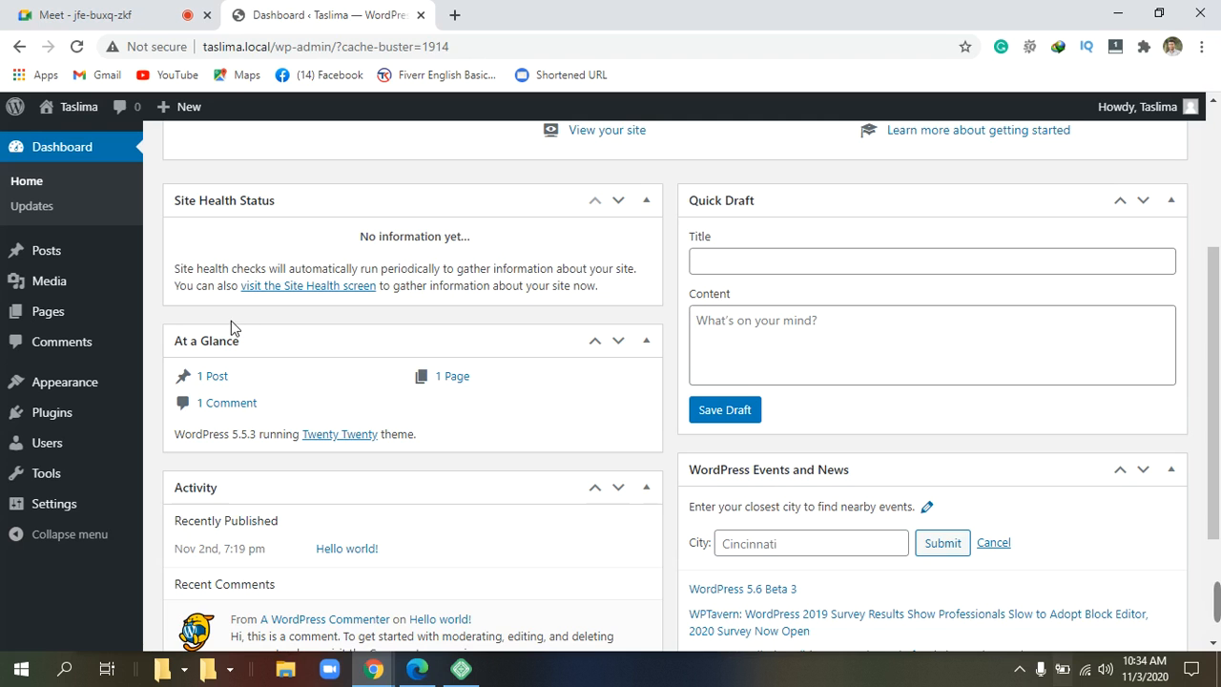
pyautogui.scroll(3, 232, 321)
pyautogui.scroll(-5, 232, 320)
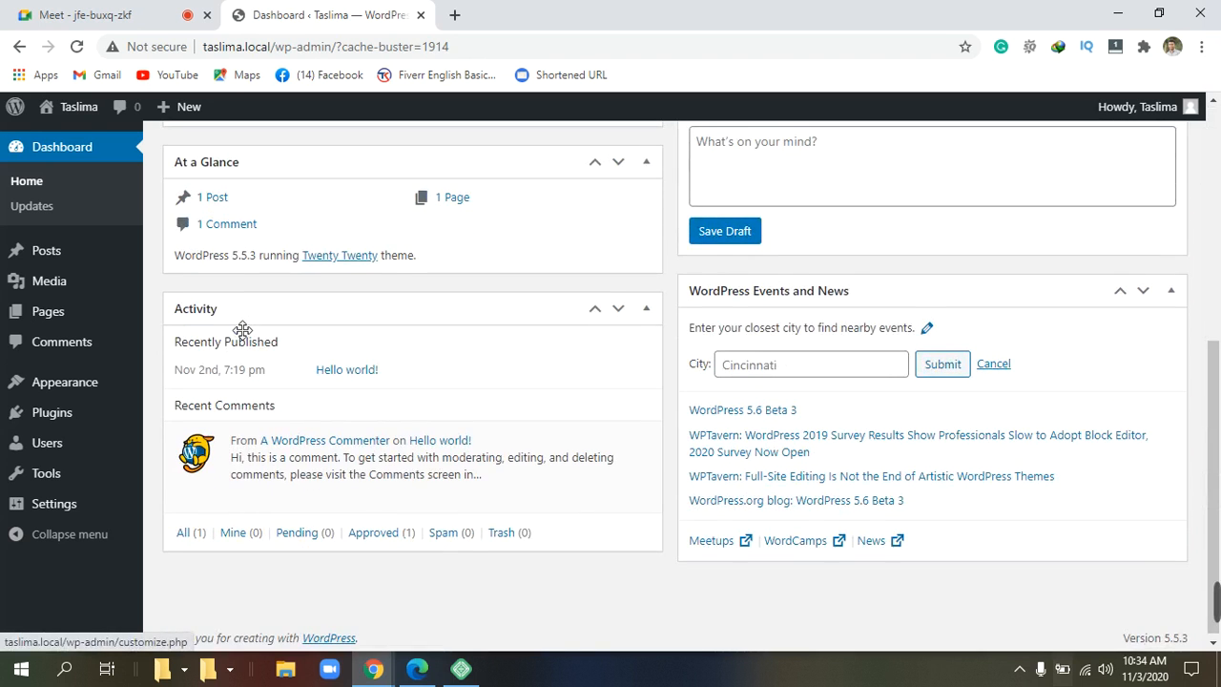
pyautogui.scroll(1, 245, 327)
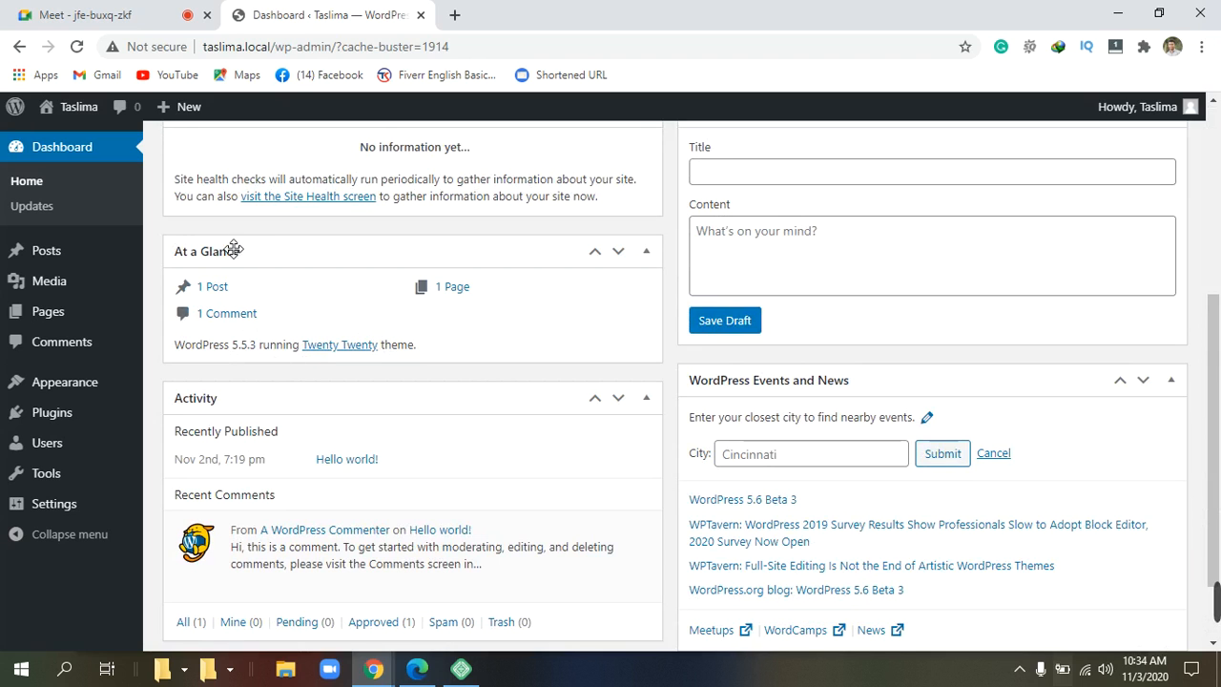
pyautogui.scroll(4, 222, 233)
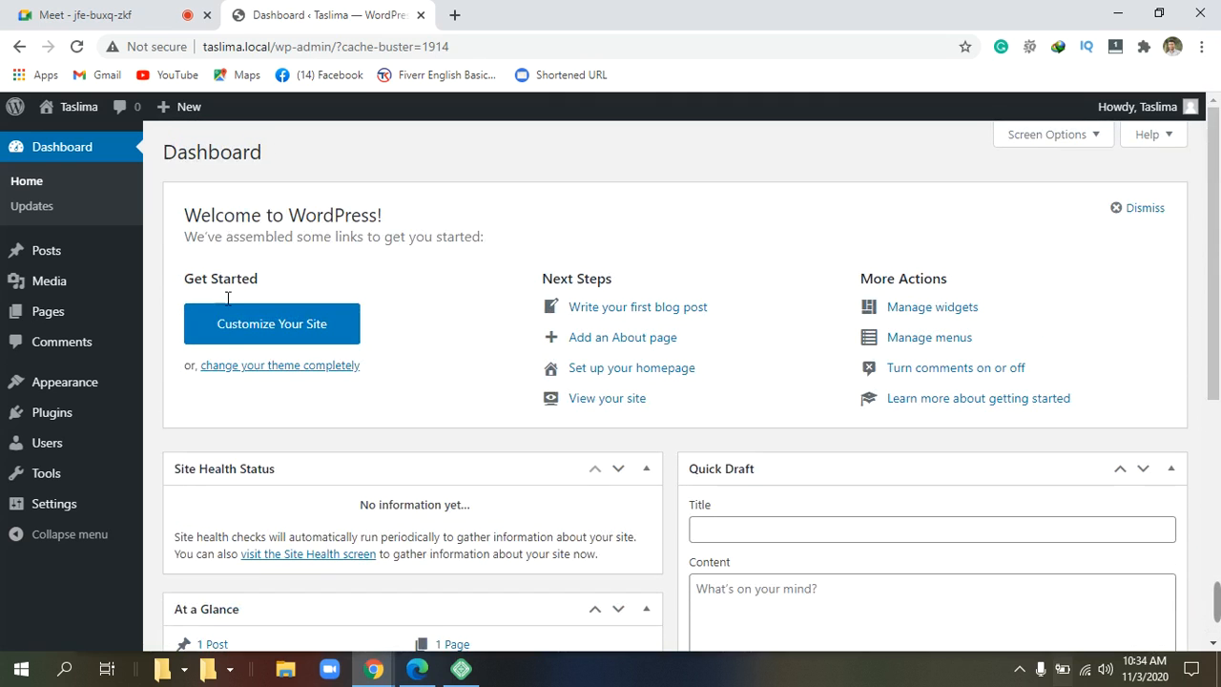
pyautogui.scroll(-3, 201, 569)
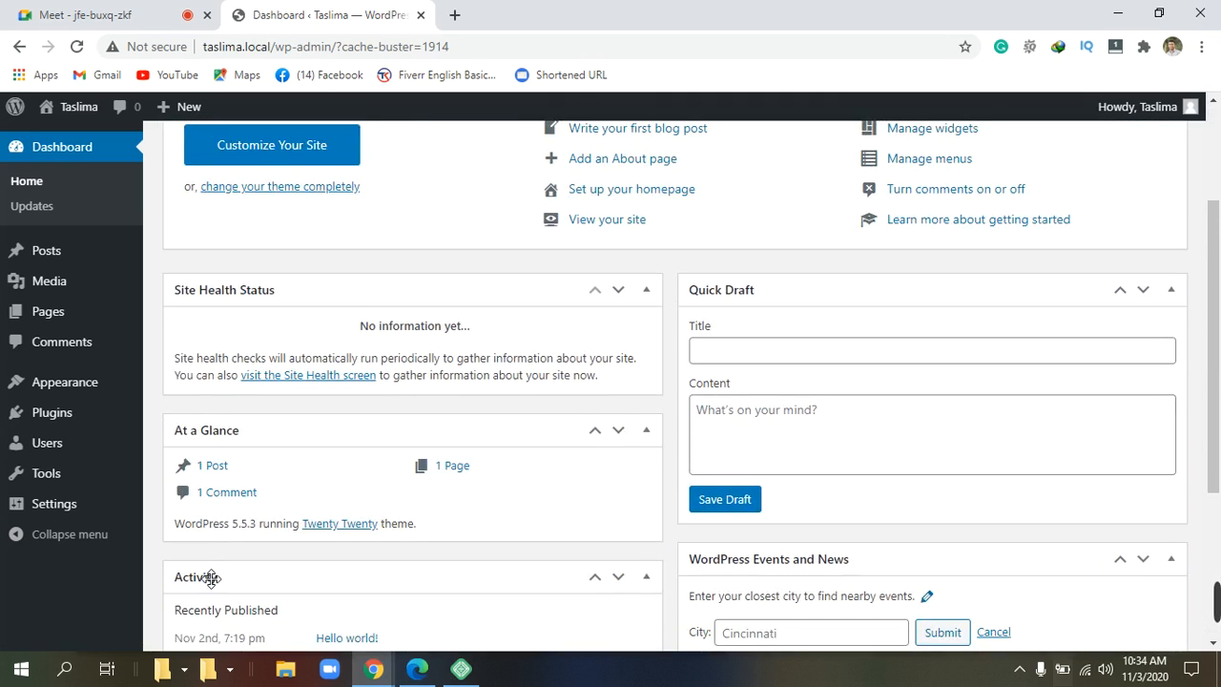
pyautogui.scroll(-2, 201, 572)
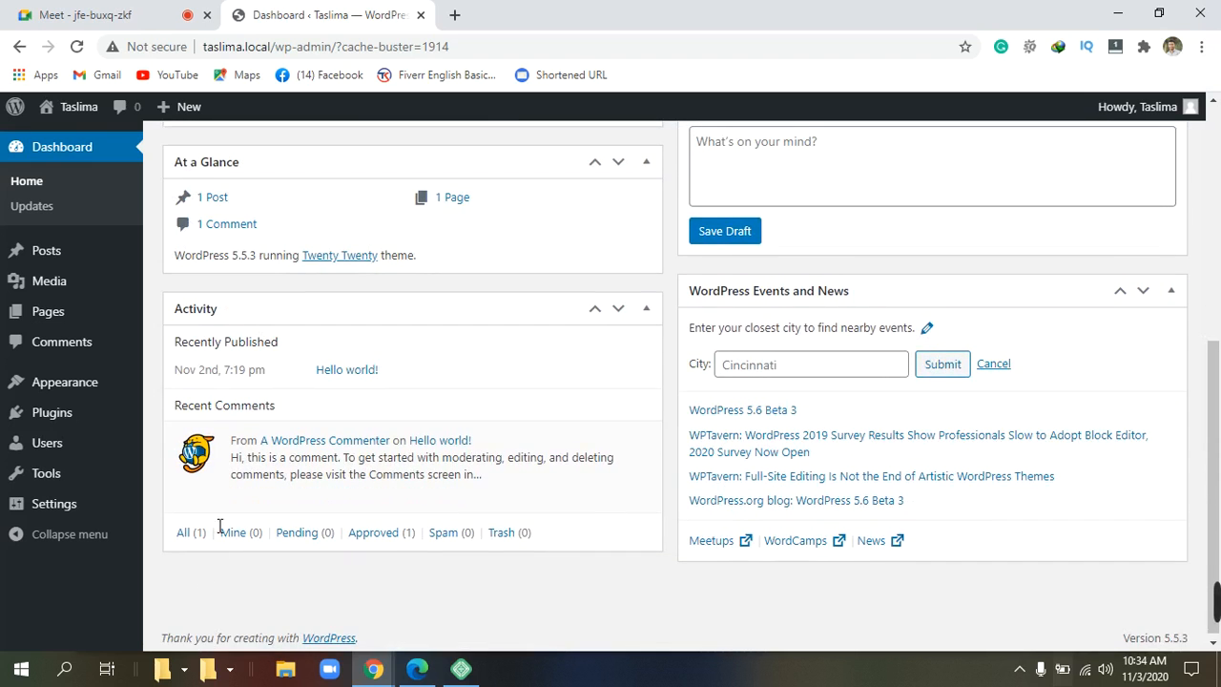
pyautogui.moveTo(226, 482)
pyautogui.scroll(1, 226, 482)
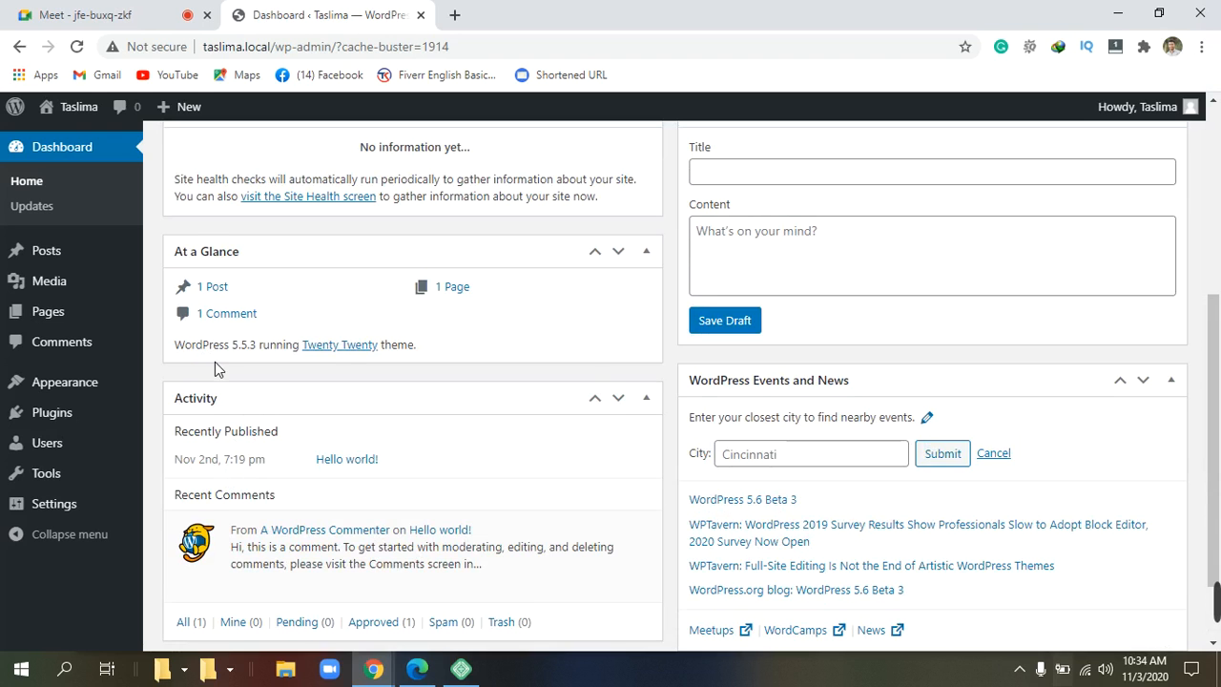
pyautogui.scroll(1, 214, 368)
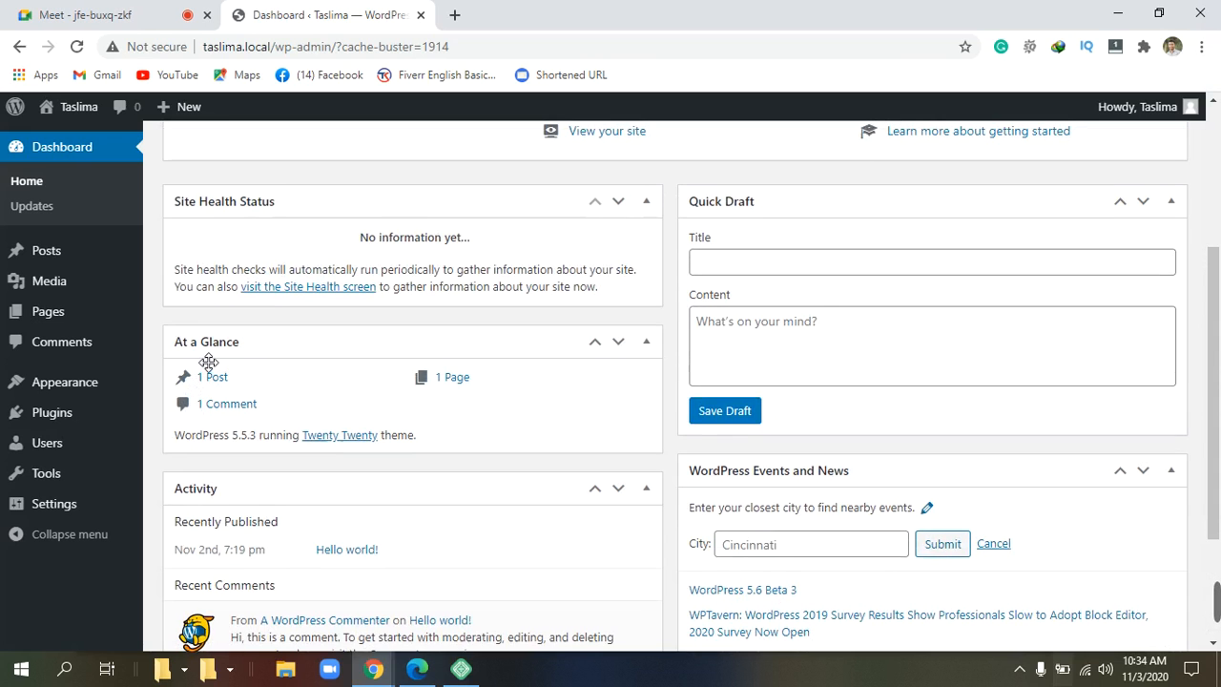
pyautogui.scroll(2, 207, 363)
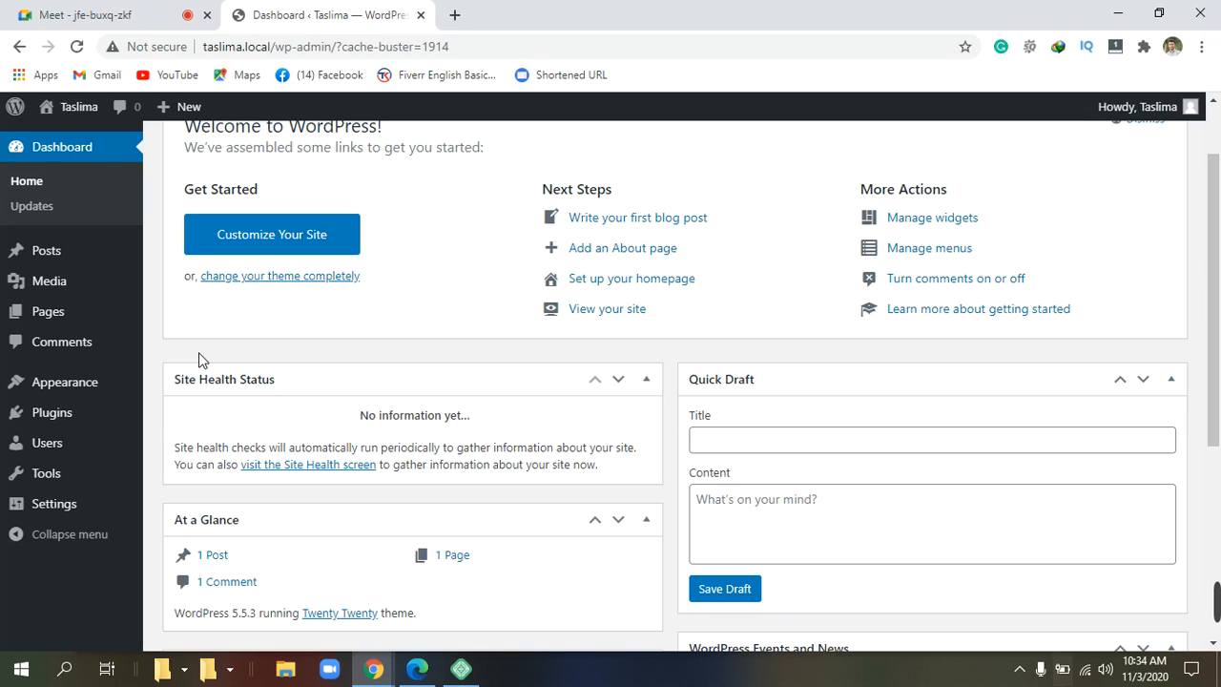
pyautogui.scroll(1, 198, 353)
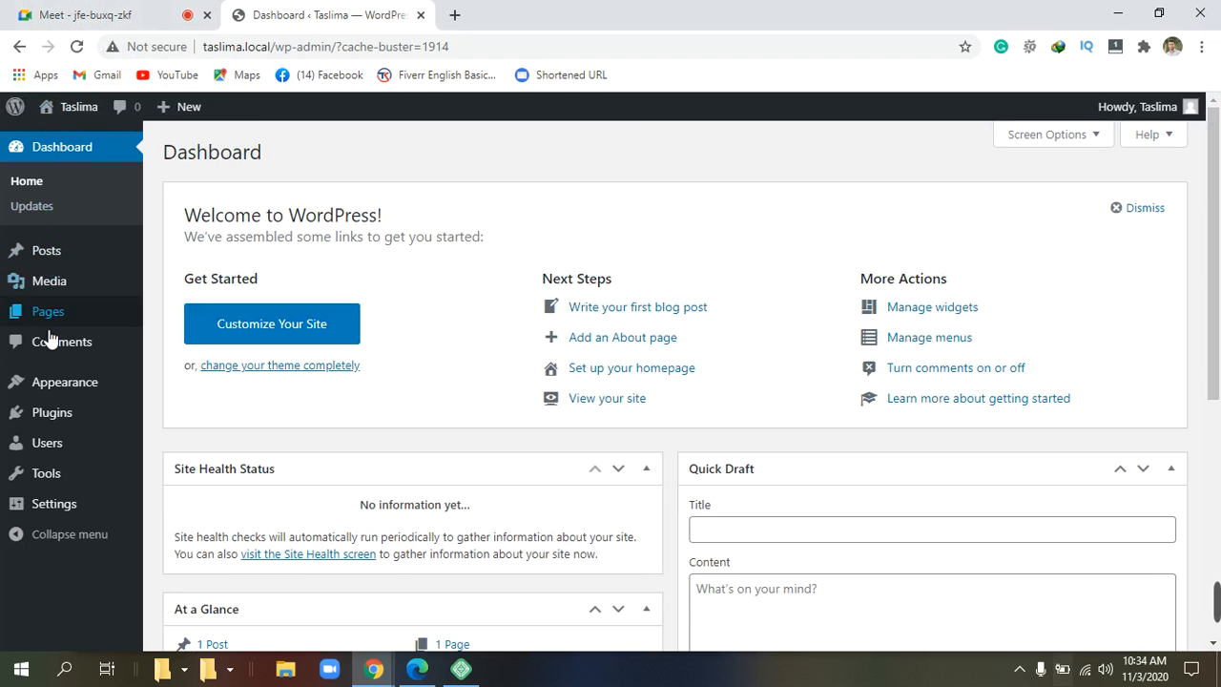
# Go to Appearance > Themes and scroll down to the Add New Theme tile.
pyautogui.click(57, 393)
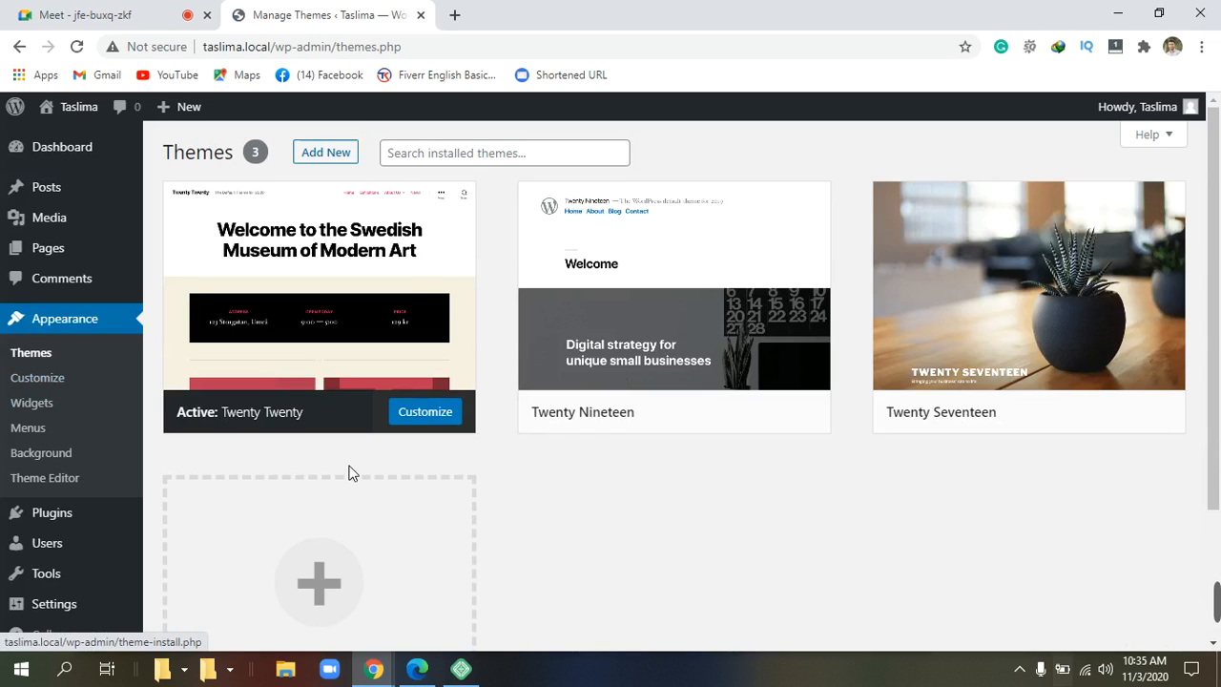
pyautogui.click(31, 353)
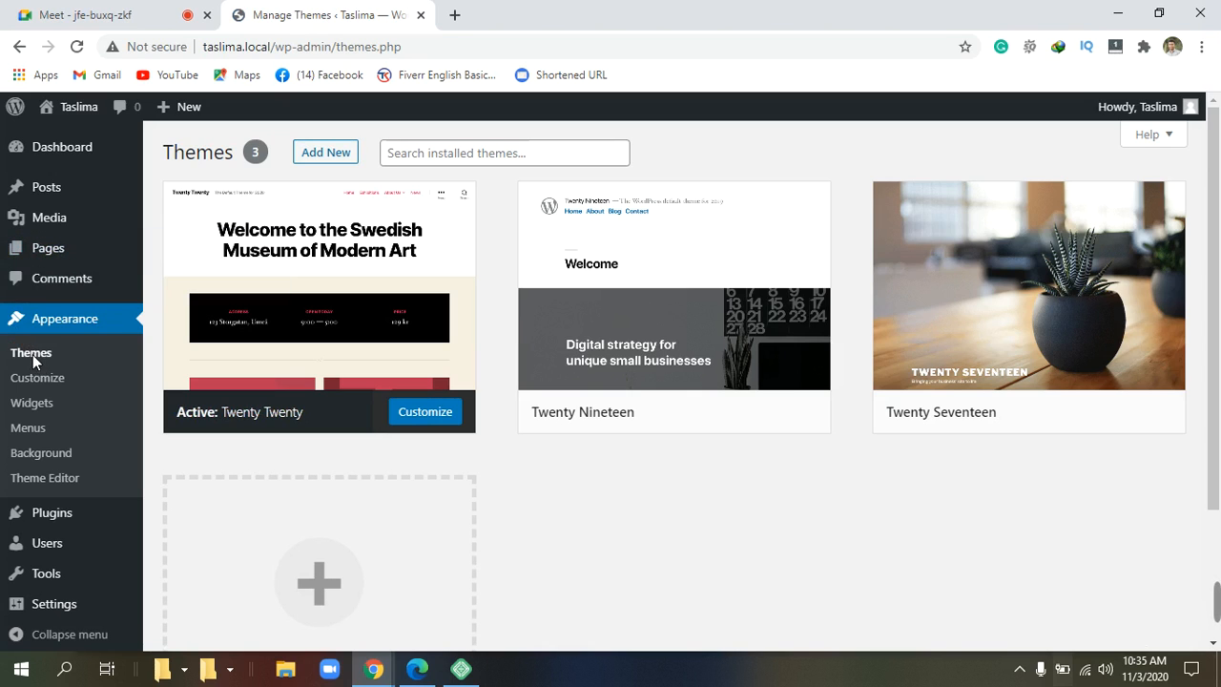
pyautogui.click(33, 353)
pyautogui.scroll(-2, 283, 332)
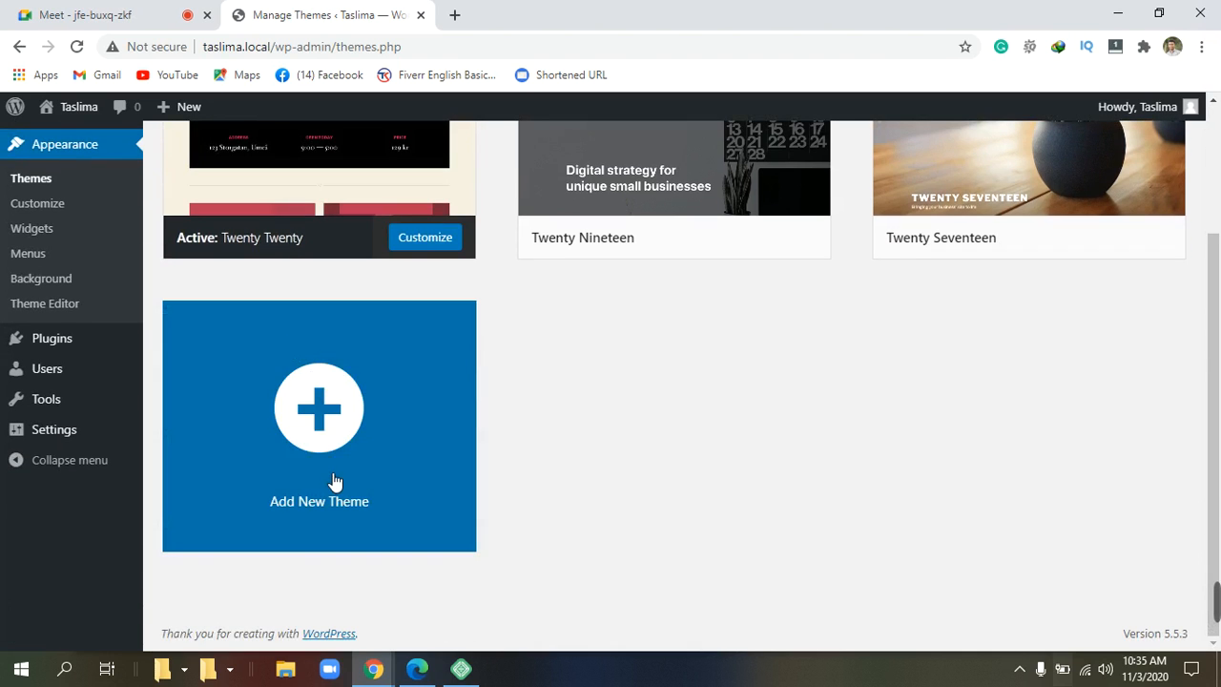
pyautogui.click(327, 435)
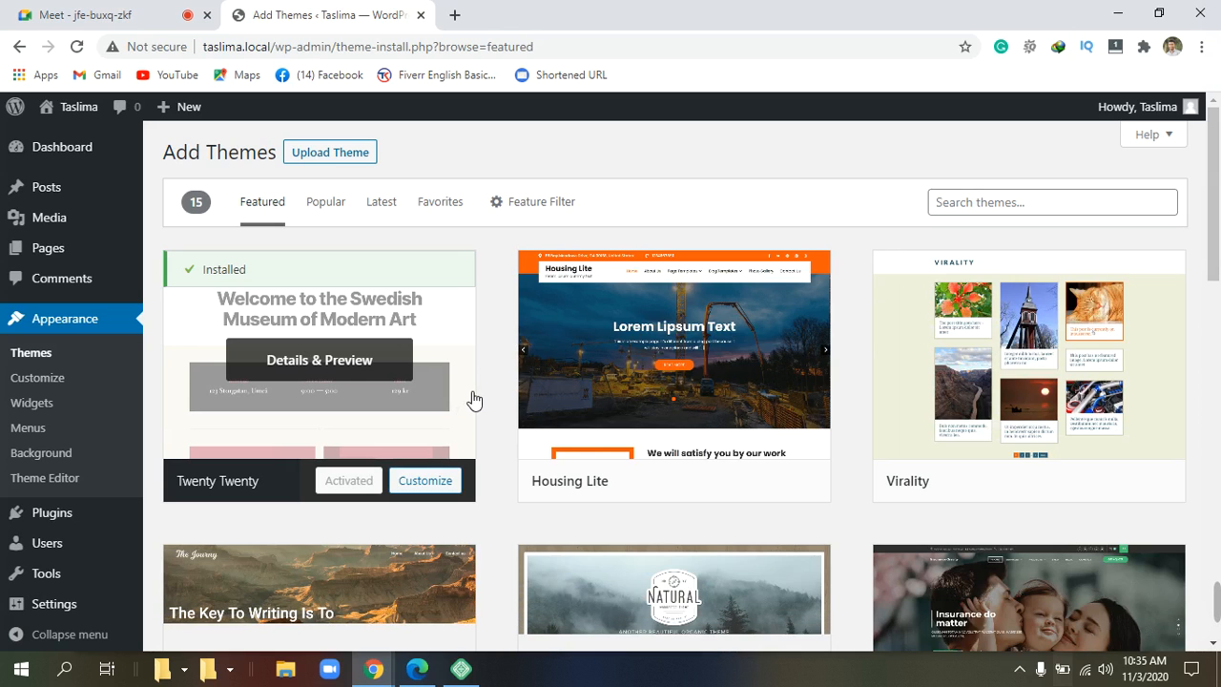
pyautogui.scroll(-1, 474, 398)
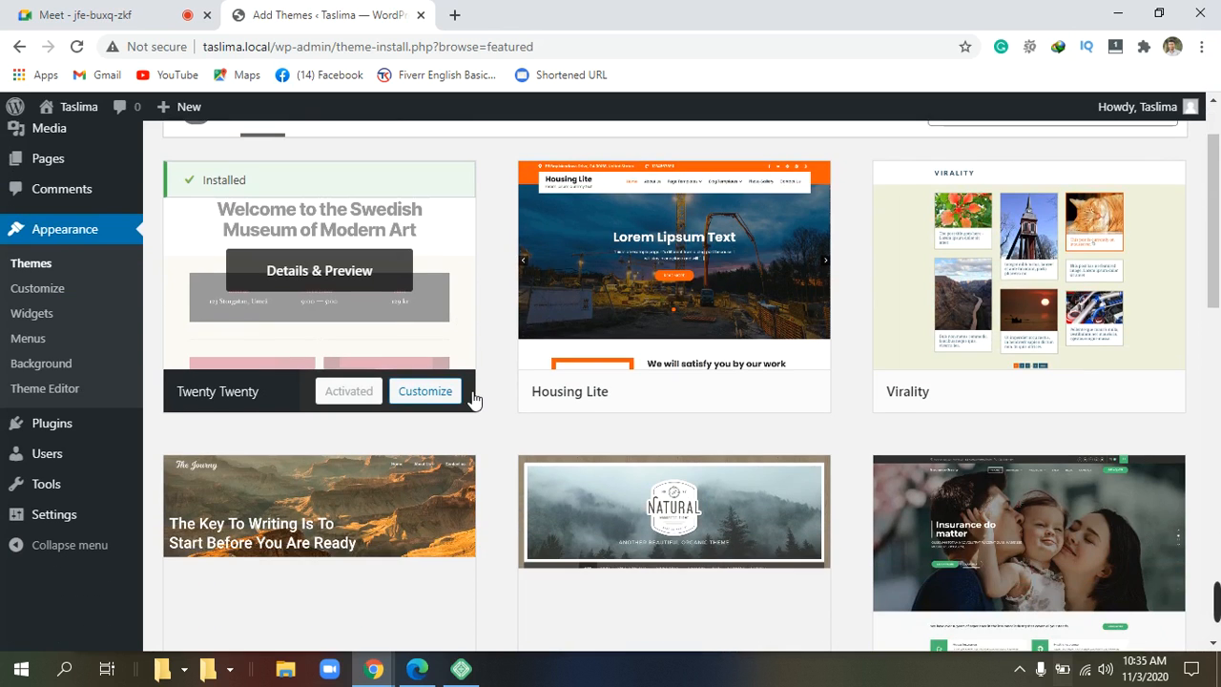
pyautogui.scroll(1, 474, 399)
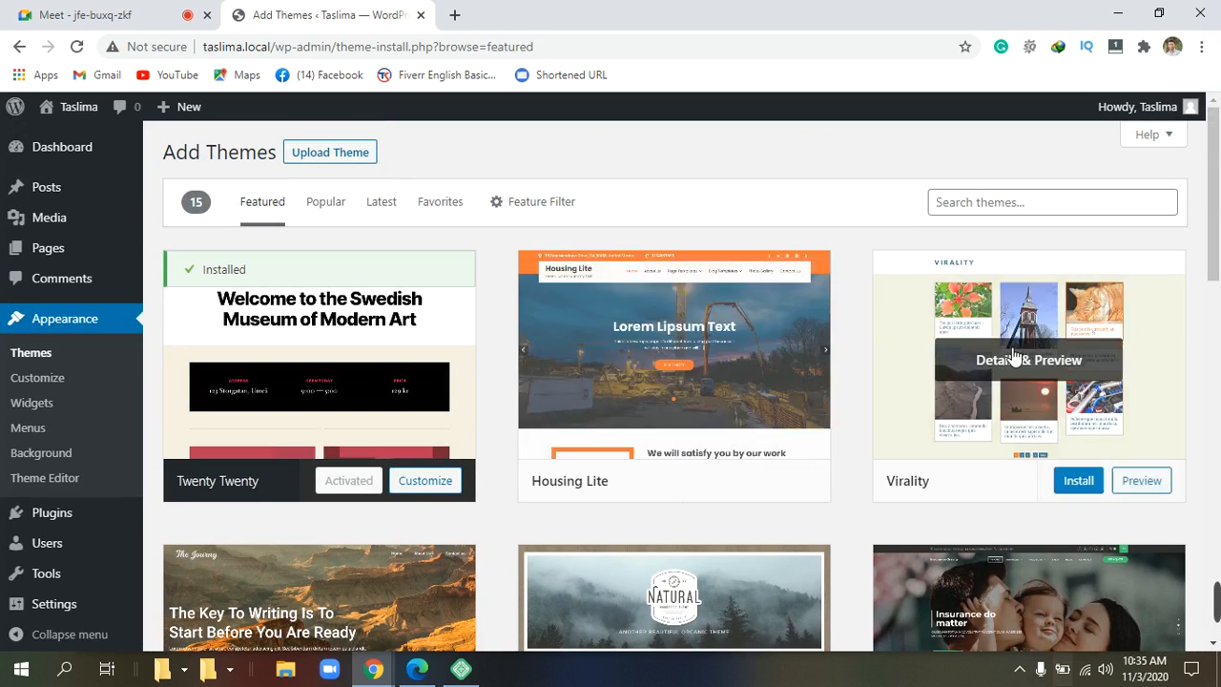
pyautogui.scroll(-2, 906, 368)
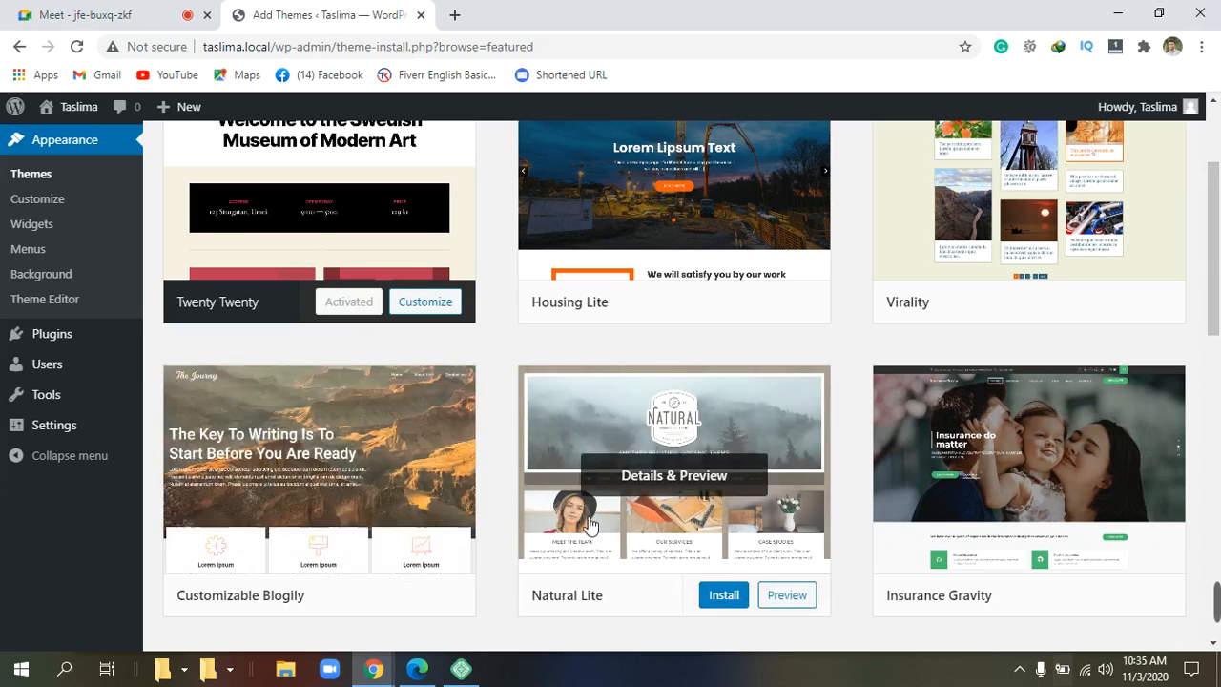
pyautogui.scroll(-1, 616, 527)
pyautogui.scroll(-4, 616, 527)
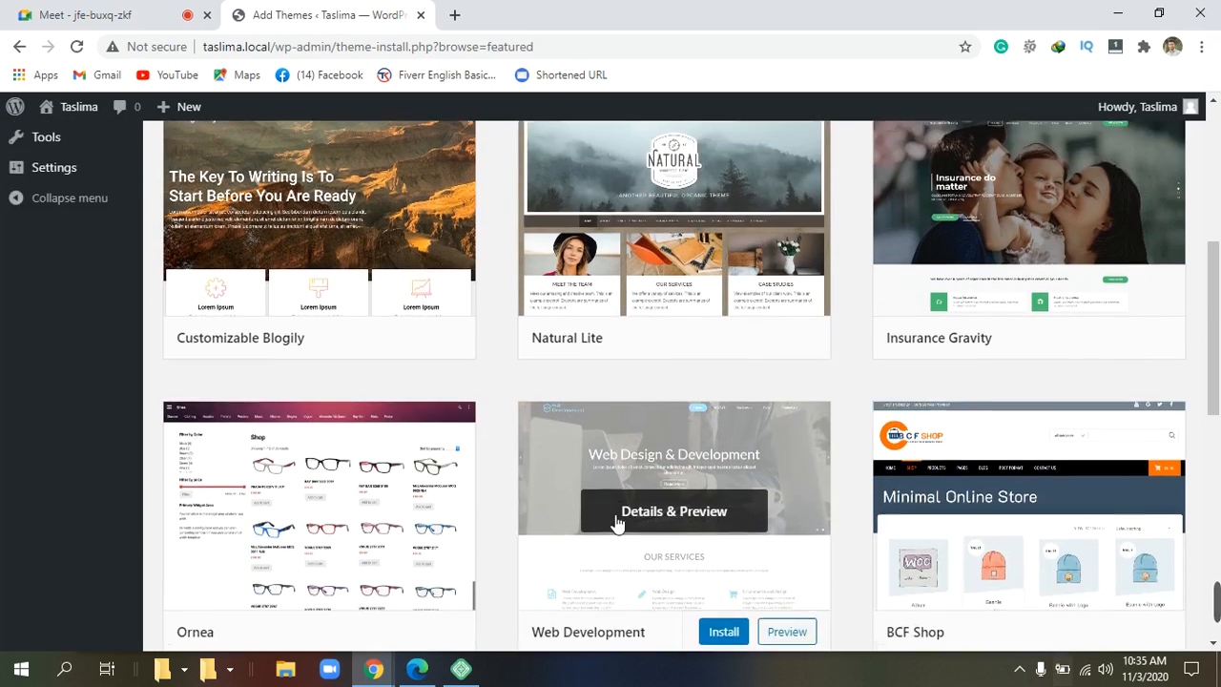
pyautogui.scroll(-2, 618, 522)
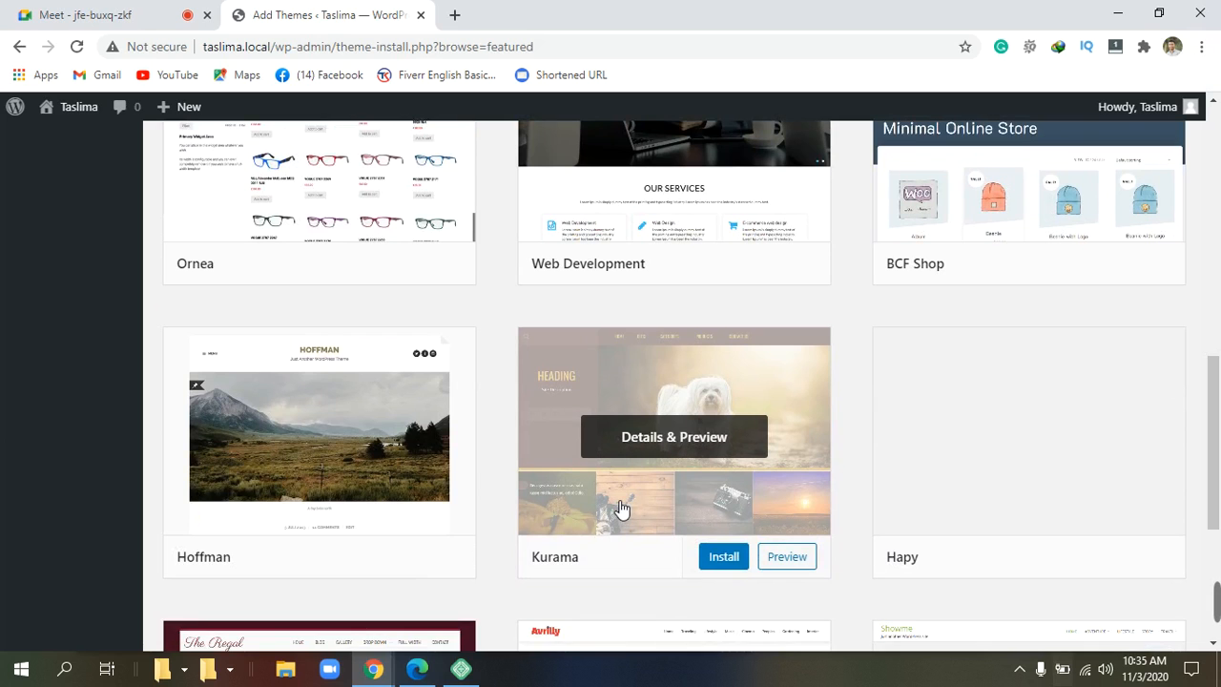
pyautogui.scroll(-3, 620, 510)
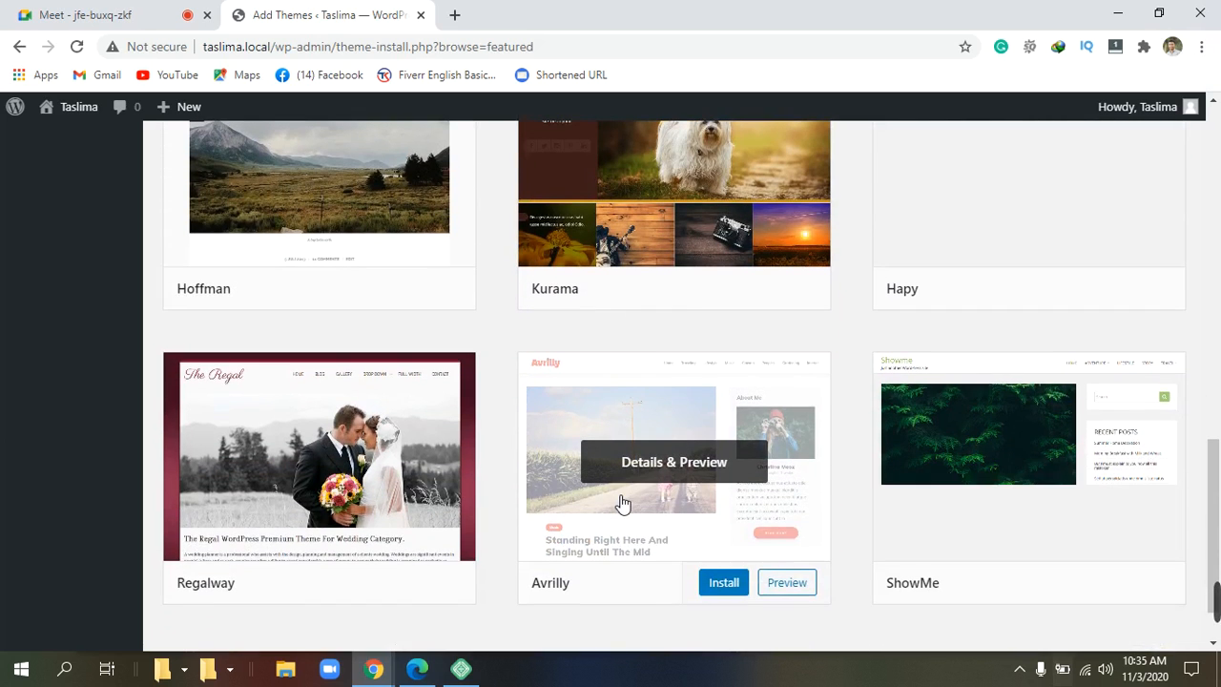
pyautogui.scroll(-1, 622, 502)
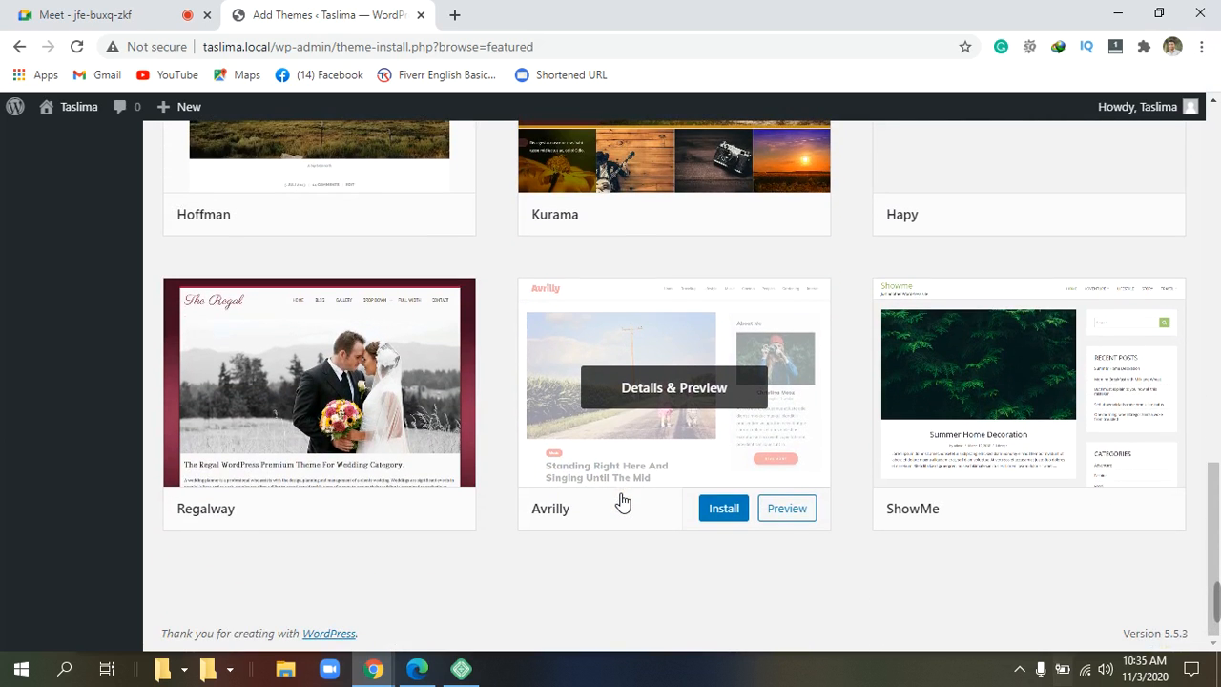
pyautogui.scroll(15, 618, 501)
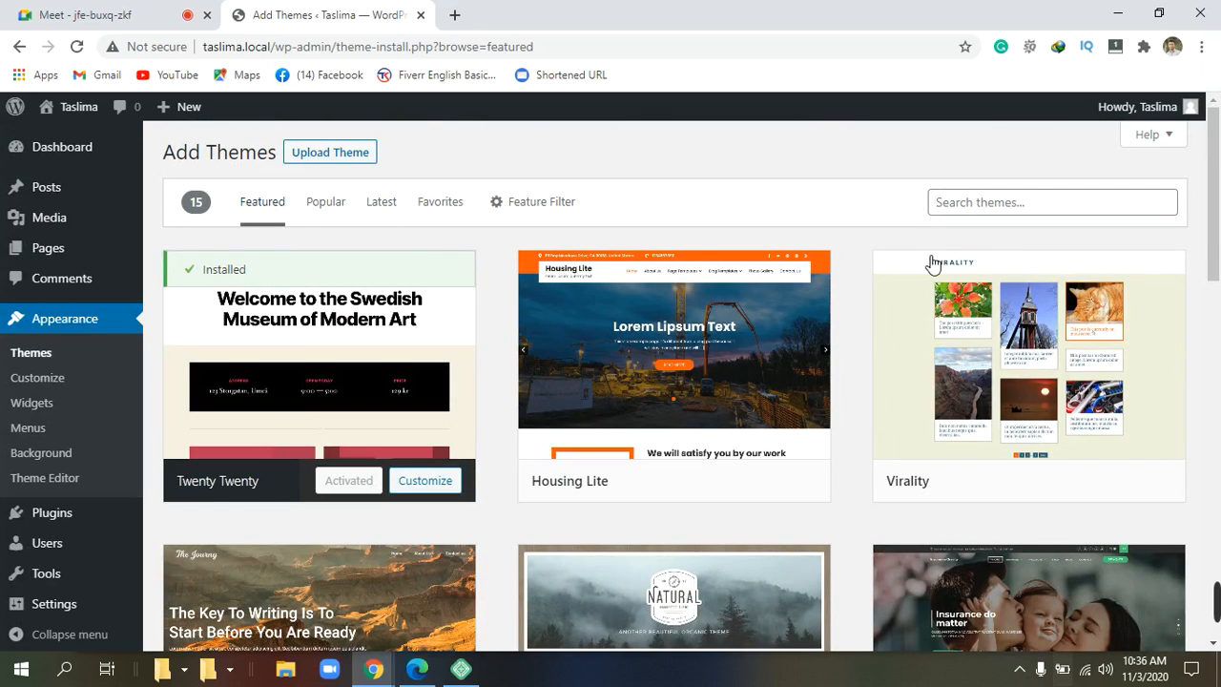
# Search the theme directory for 'SHOPPING CARD', returning 24 themes including ShoppingCart.
pyautogui.click(1036, 203)
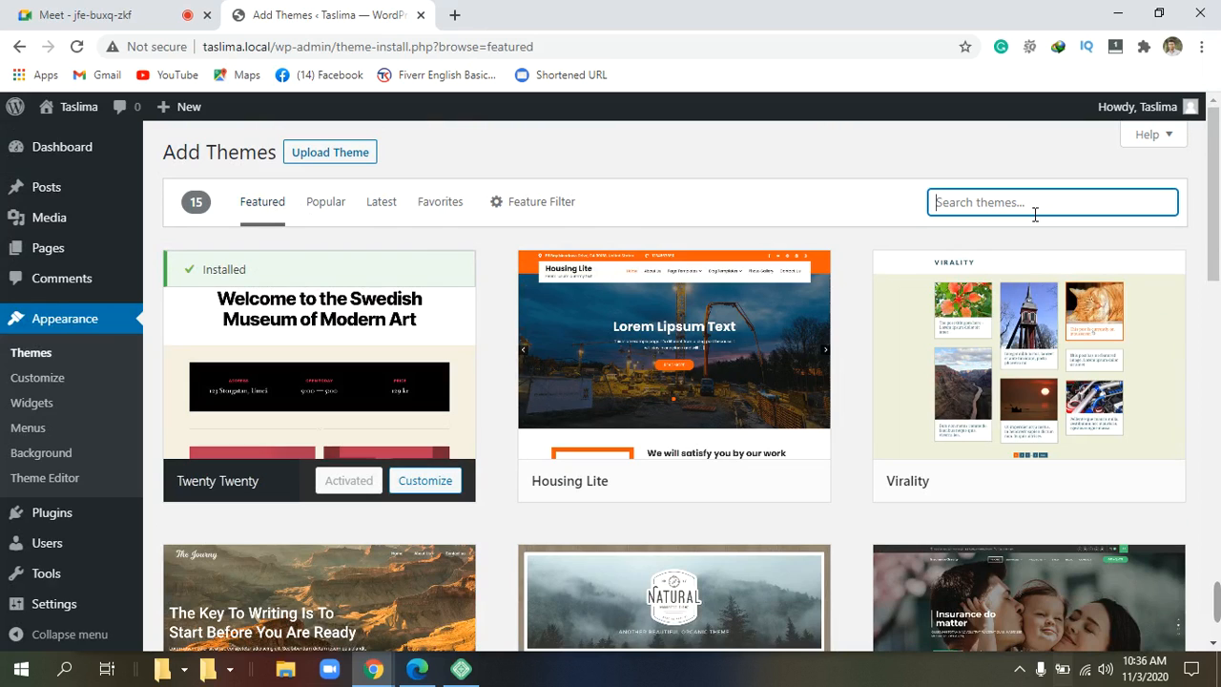
pyautogui.write('SH')
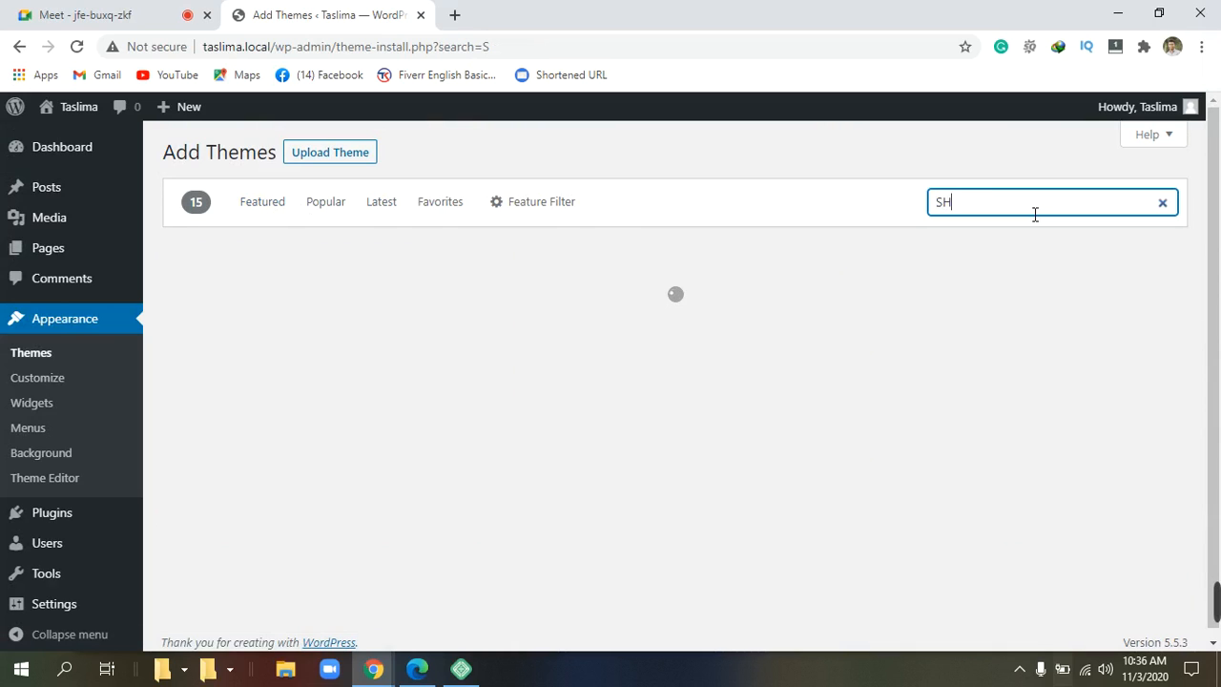
pyautogui.write('OP')
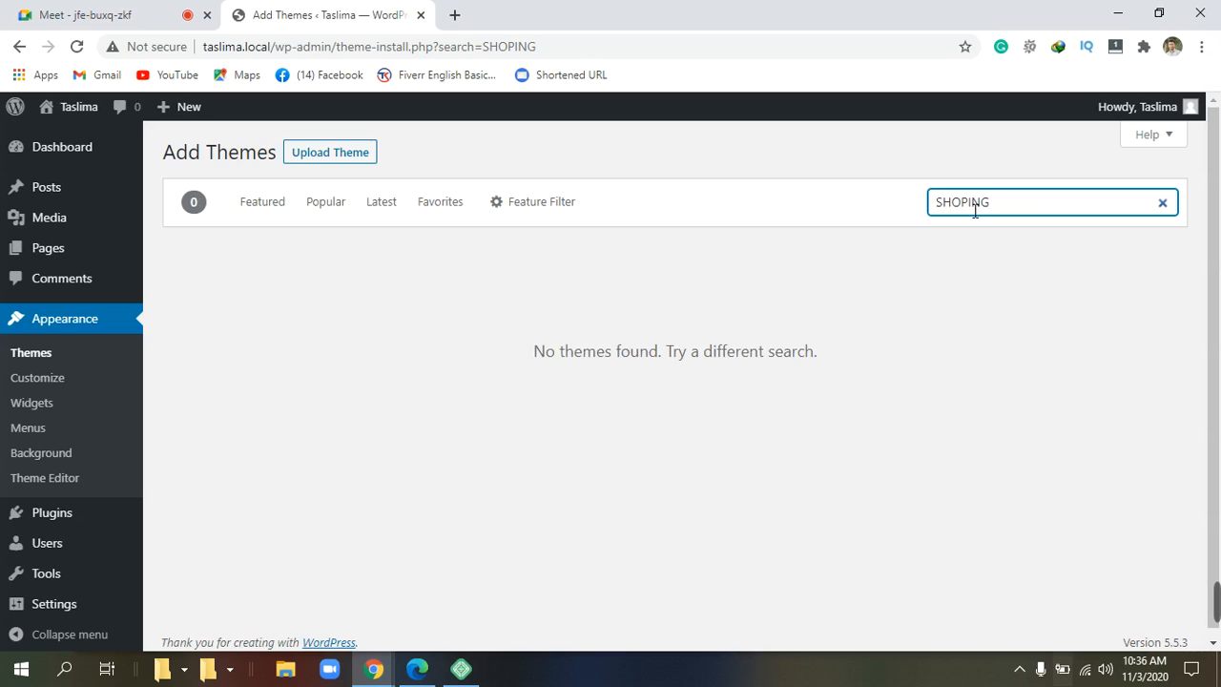
pyautogui.write('P')
pyautogui.doubleClick(1017, 207)
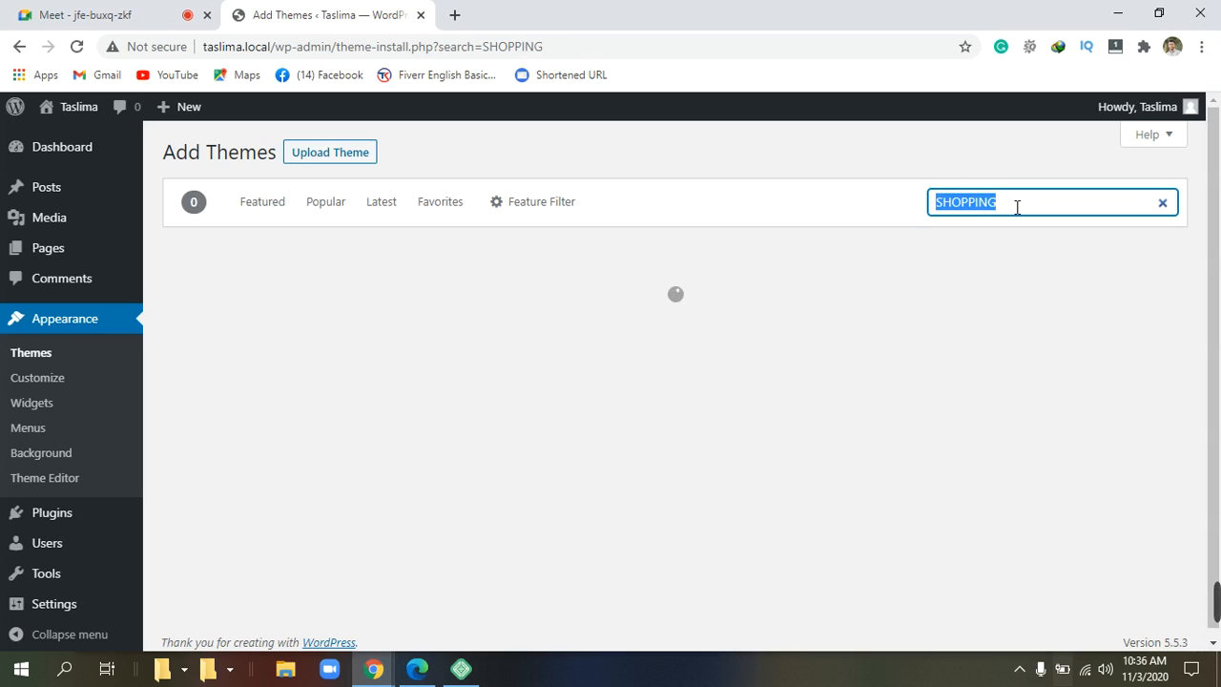
pyautogui.click(1016, 207)
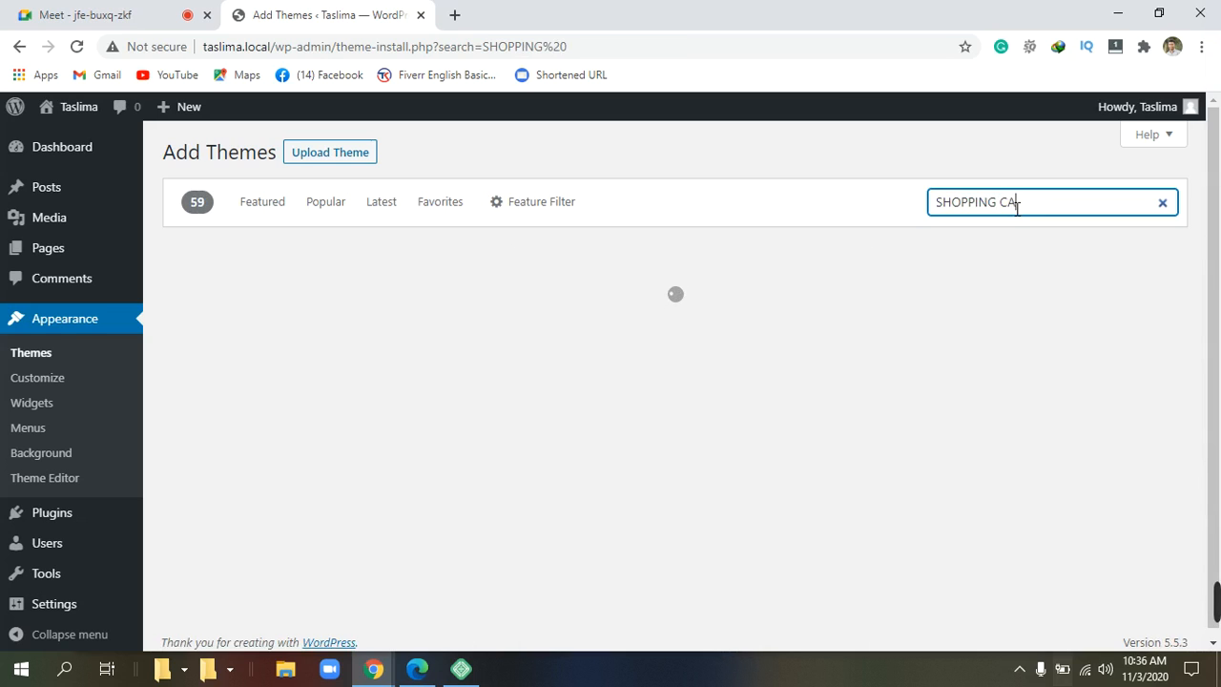
pyautogui.write('CARD')
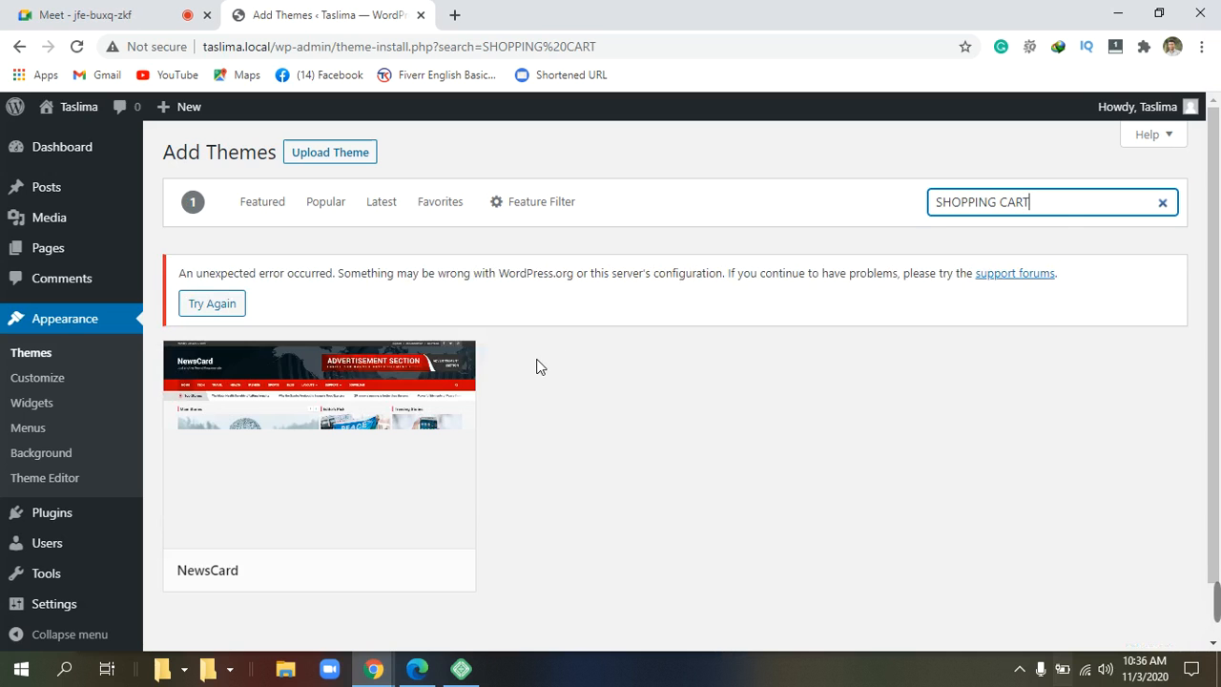
pyautogui.moveTo(408, 403)
pyautogui.scroll(-1, 294, 484)
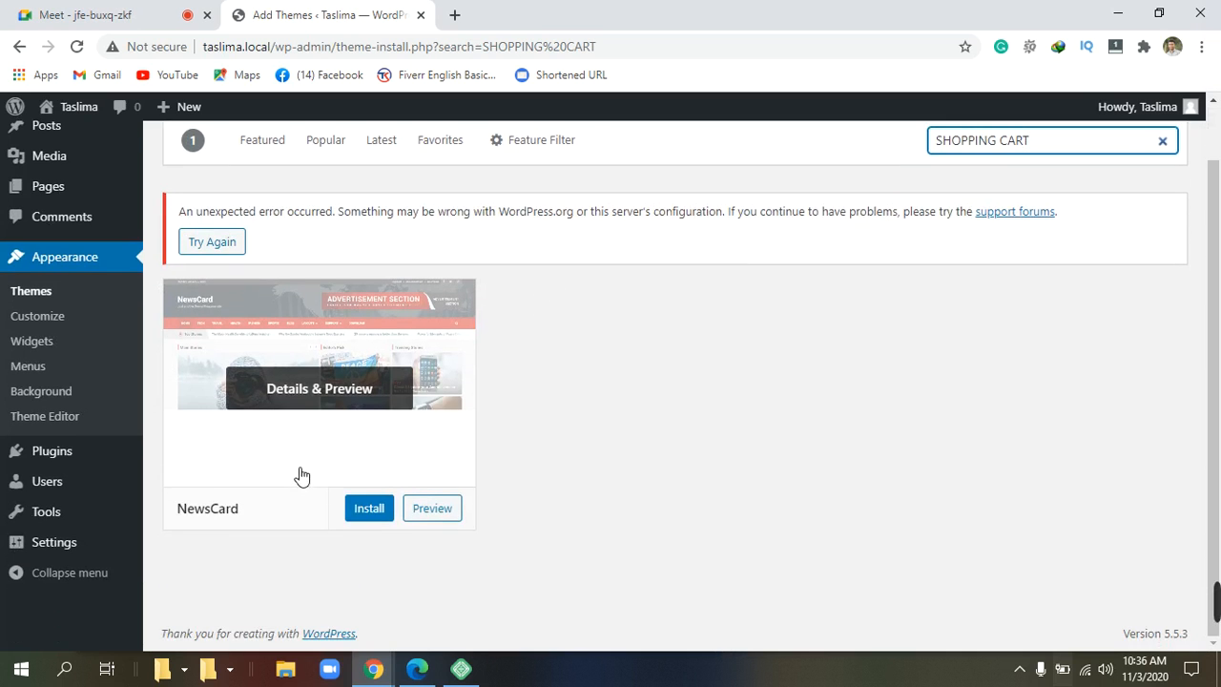
pyautogui.scroll(1, 308, 464)
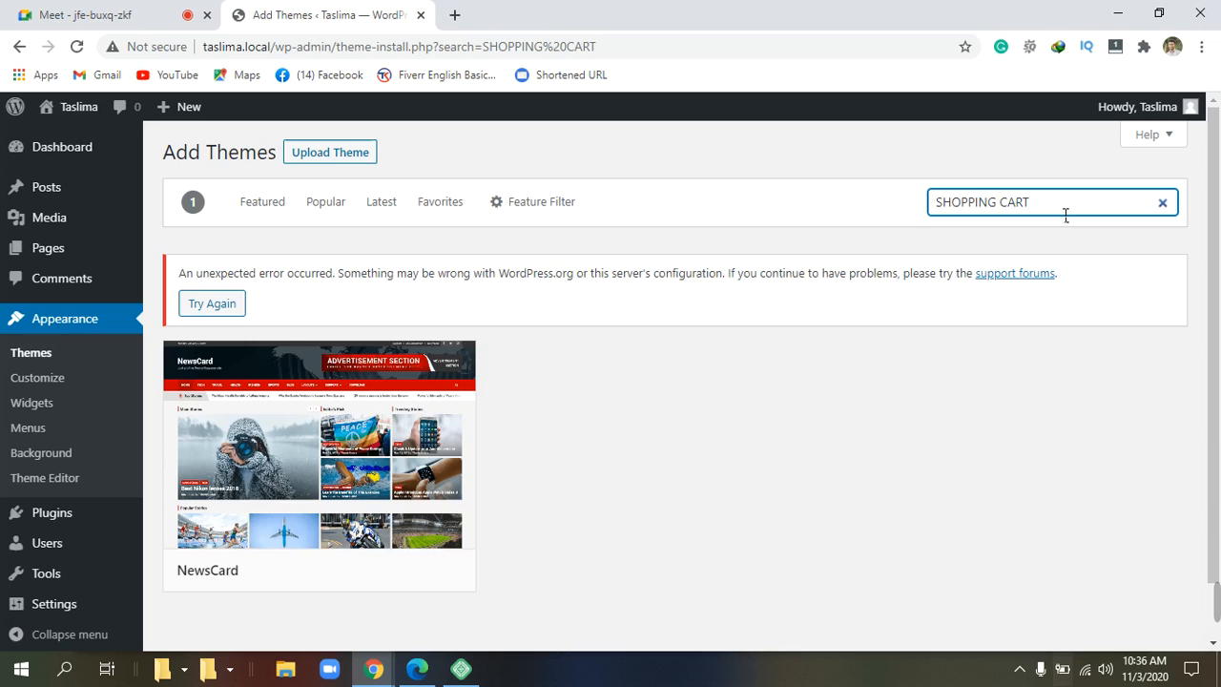
pyautogui.write('D')
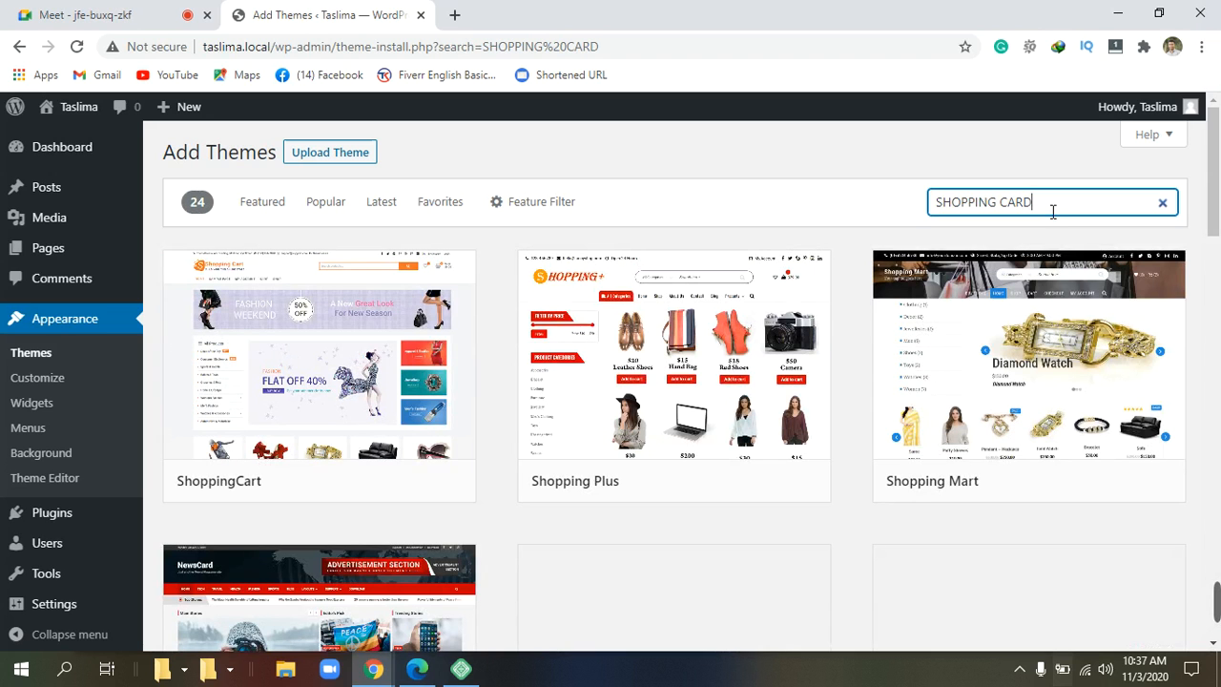
# Find the ShoppingCart theme in the search results and install it.
pyautogui.scroll(-1, 1053, 212)
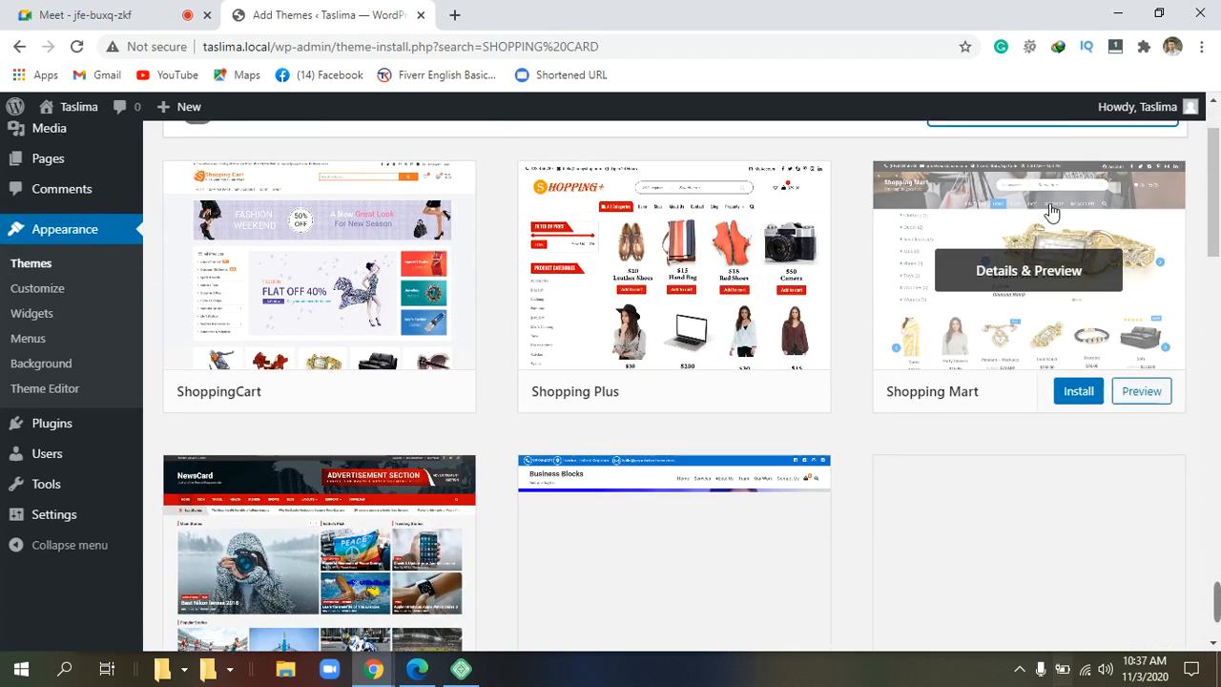
pyautogui.scroll(-1, 1051, 212)
pyautogui.scroll(1, 1051, 212)
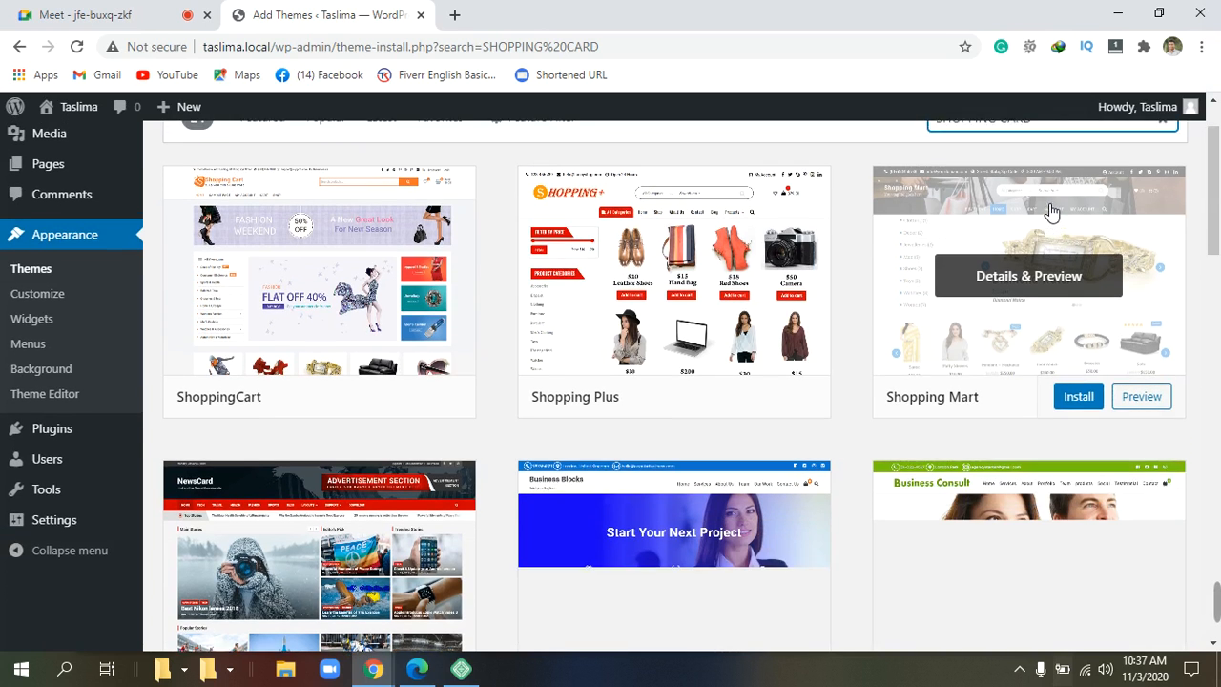
pyautogui.scroll(1, 1051, 212)
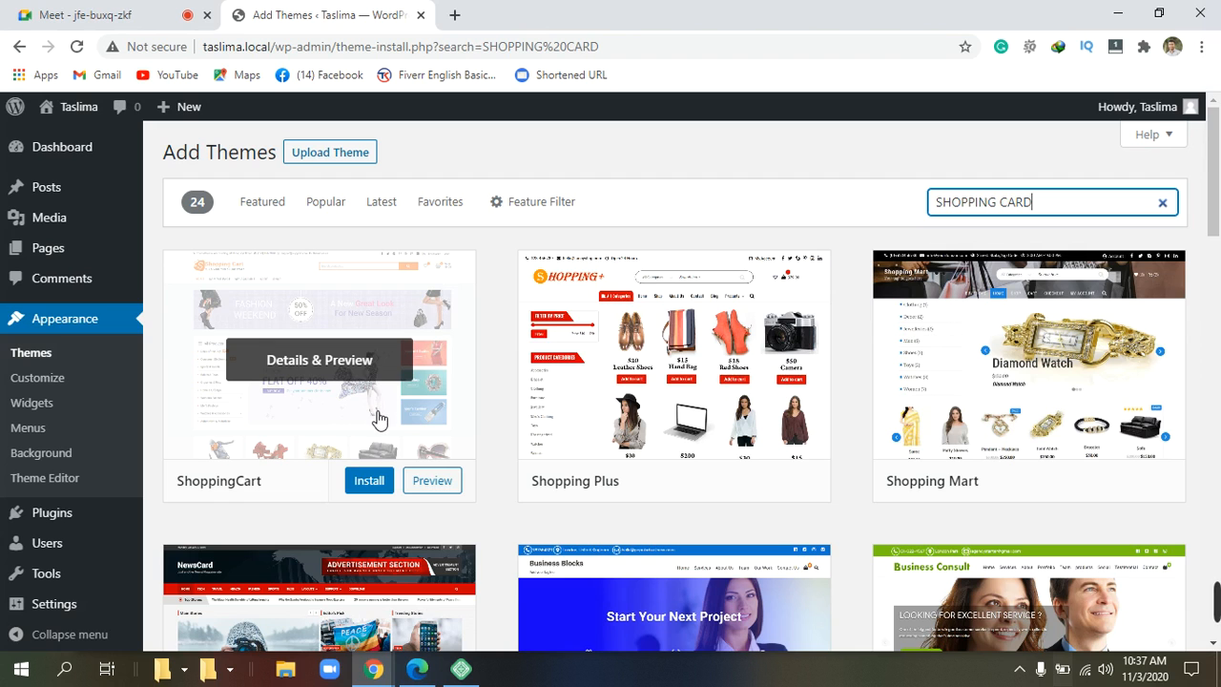
pyautogui.scroll(-1, 379, 419)
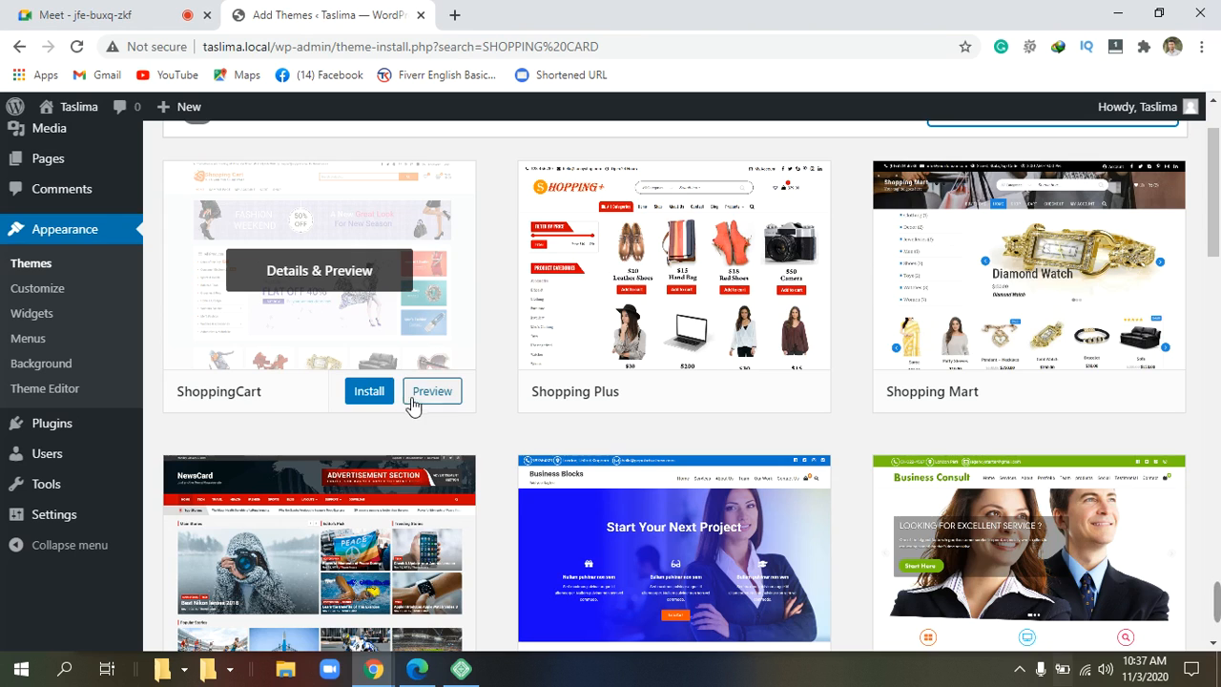
pyautogui.click(379, 390)
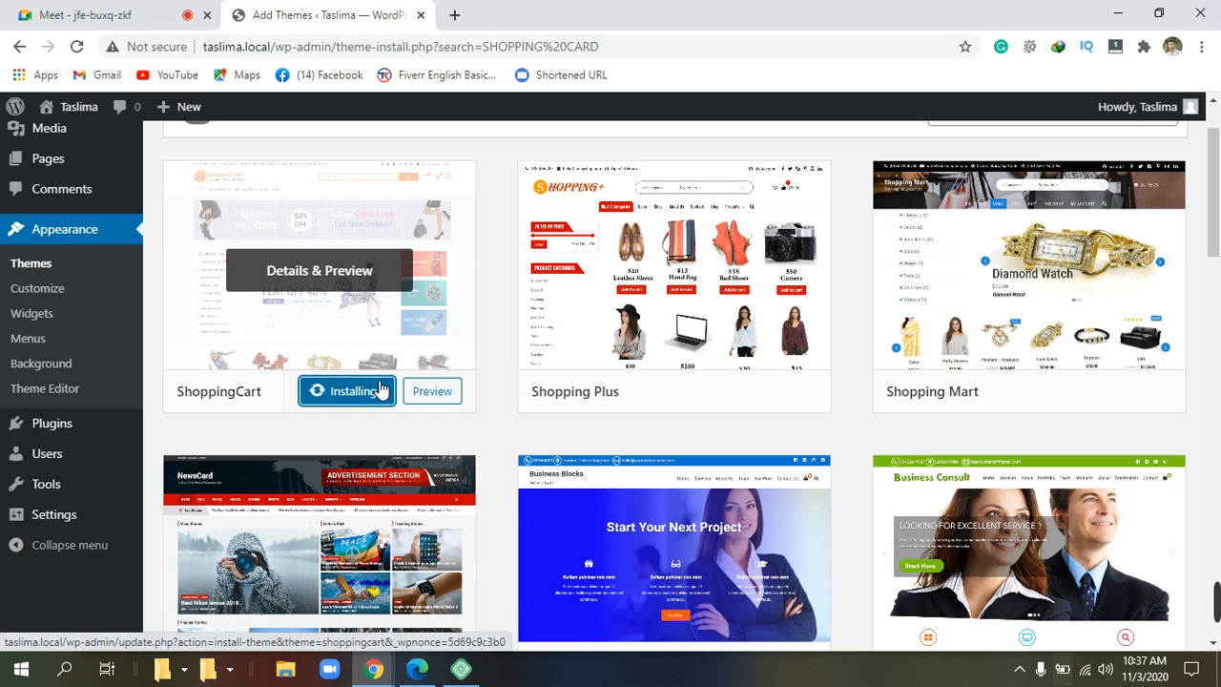
# Wait for the ShoppingCart install to complete until it shows Installed with an Activate button.
pyautogui.scroll(1, 424, 349)
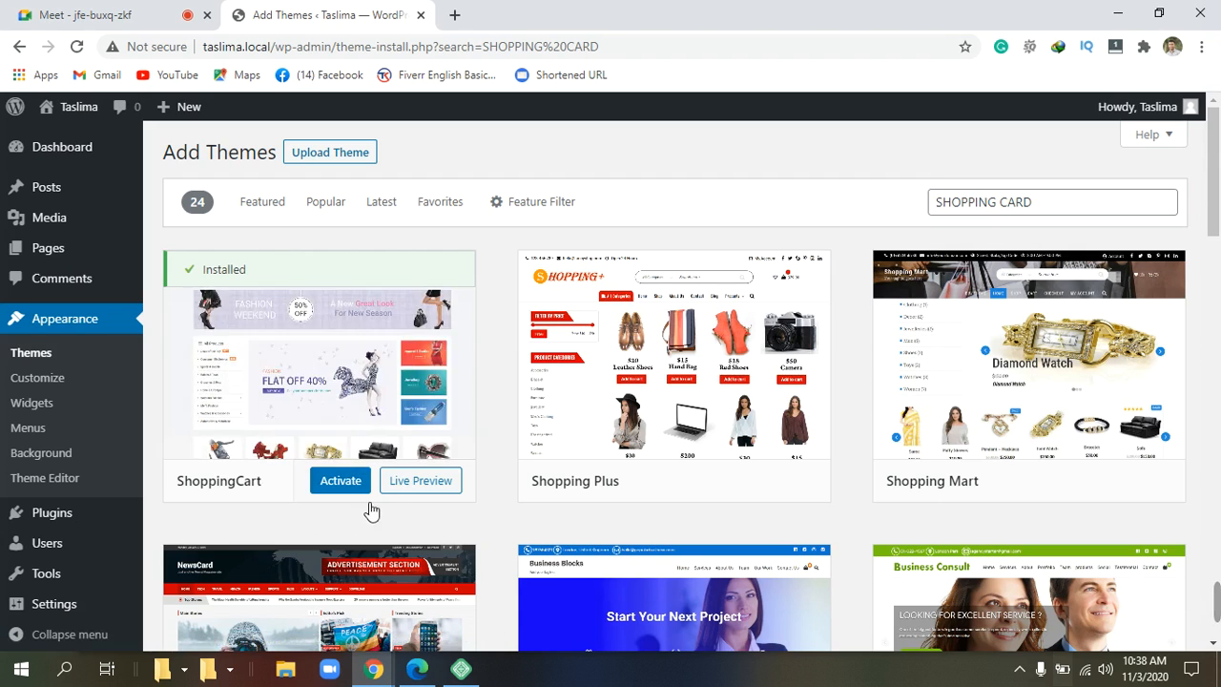
pyautogui.scroll(-1, 349, 486)
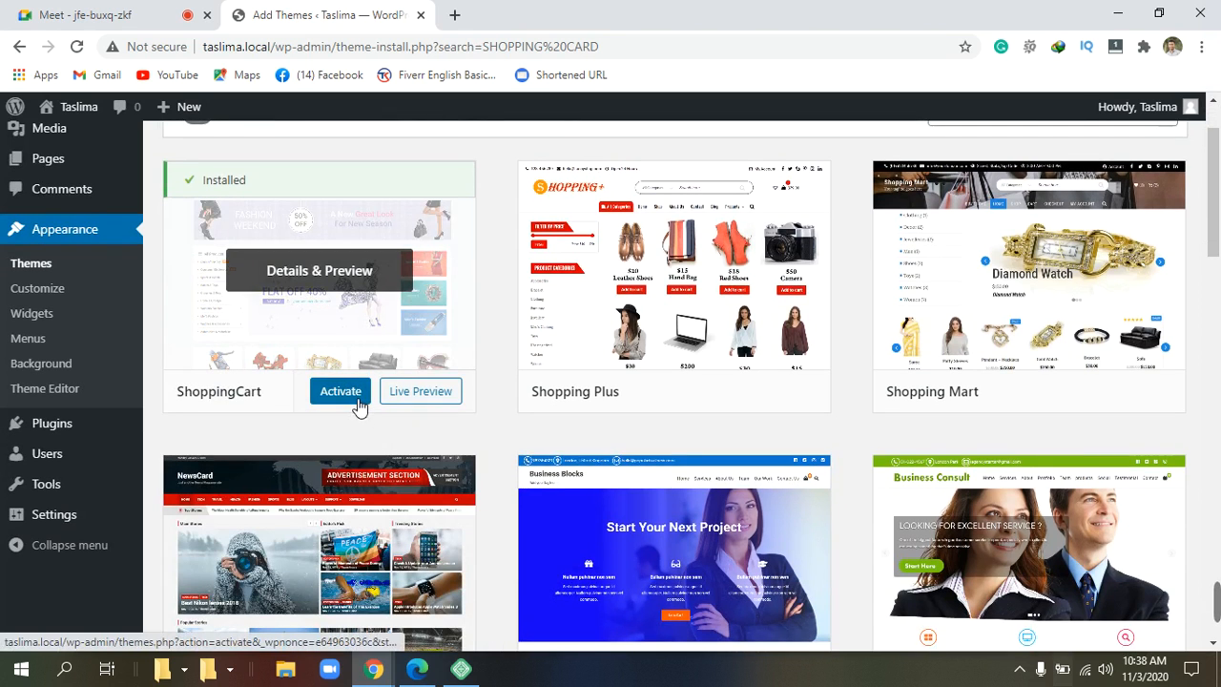
# Activate ShoppingCart 1.1.2 and begin installing its recommended plugins from the notice.
pyautogui.click(350, 391)
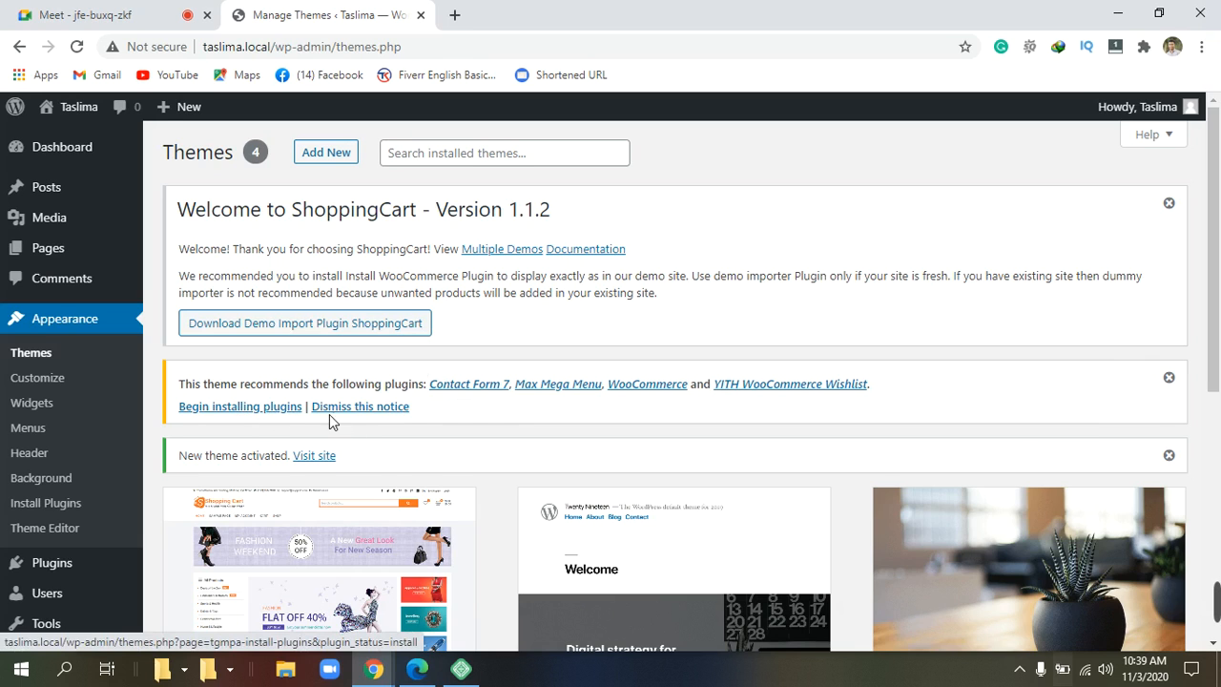
pyautogui.moveTo(306, 410)
pyautogui.mouseDown()
pyautogui.moveTo(189, 400)
pyautogui.moveTo(218, 428)
pyautogui.moveTo(302, 430)
pyautogui.moveTo(301, 419)
pyautogui.mouseUp()
pyautogui.click(173, 402)
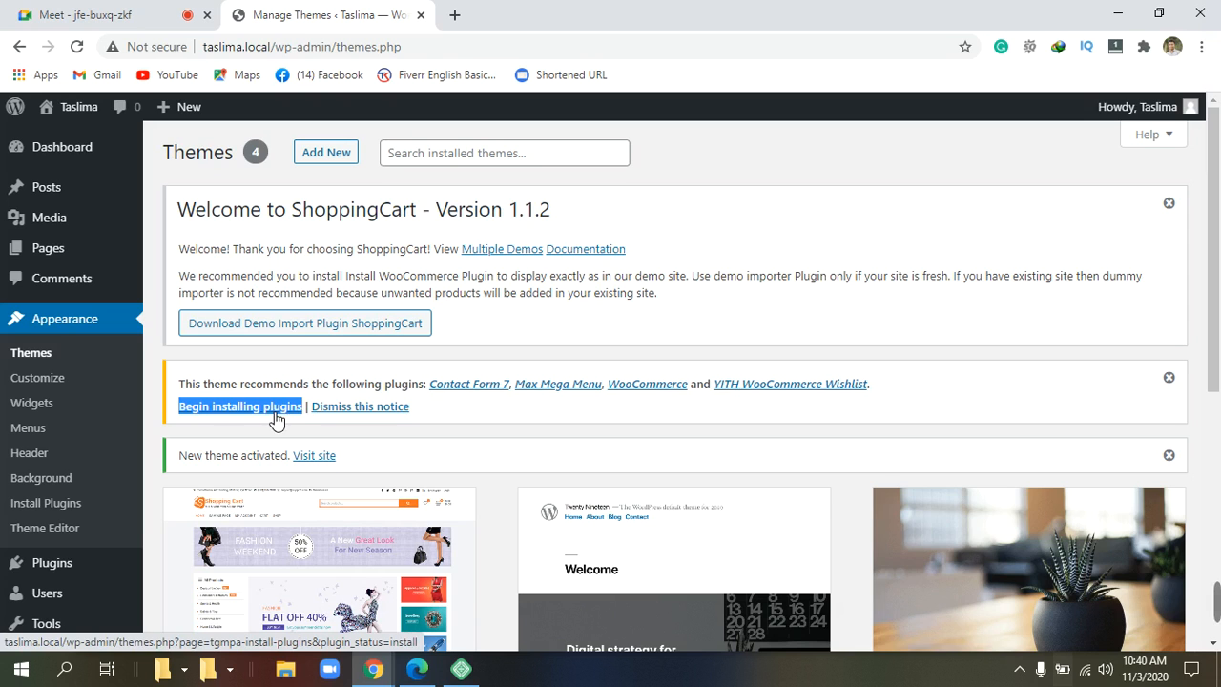
# Open the recommended plugins installer and check Contact Form 7, Max Mega Menu, WooCommerce and YITH Wishlist.
pyautogui.click(274, 416)
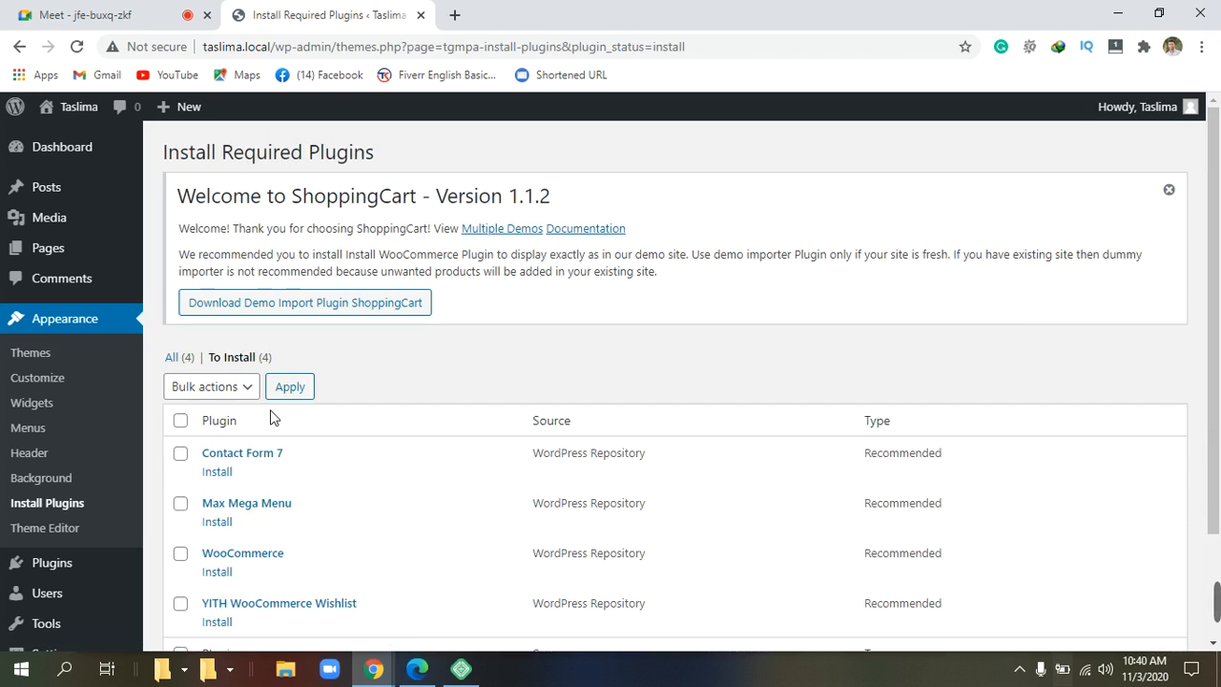
pyautogui.scroll(-1, 270, 417)
pyautogui.scroll(-1, 270, 417)
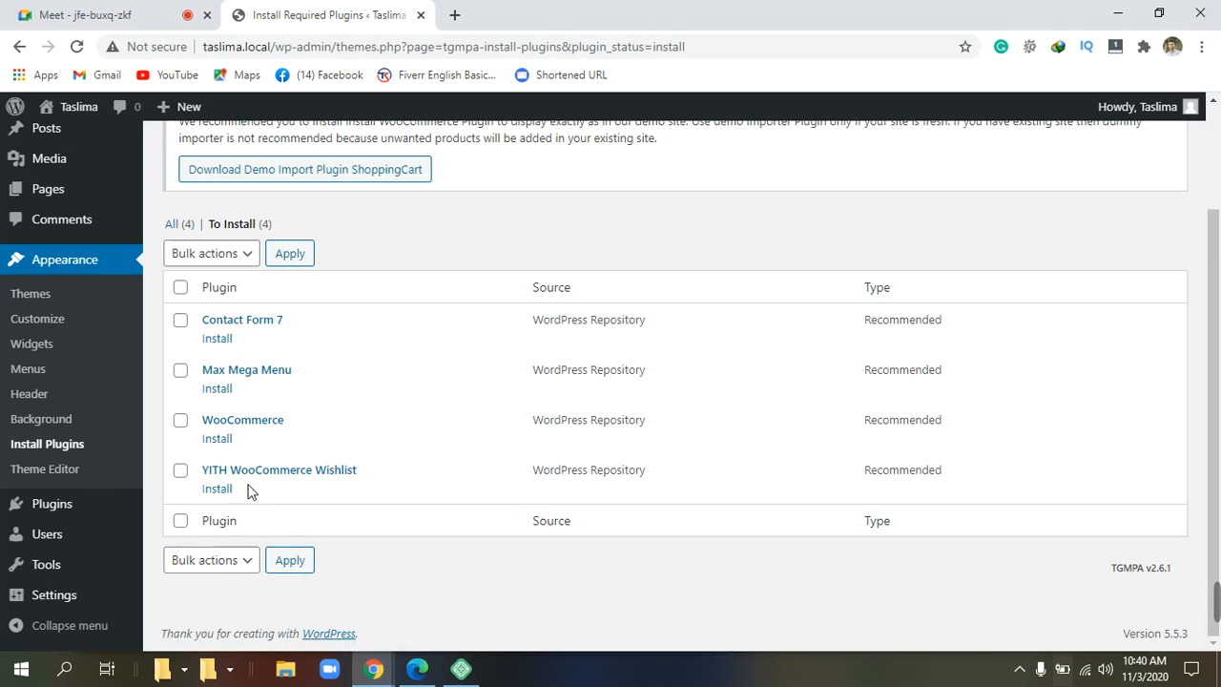
pyautogui.click(182, 325)
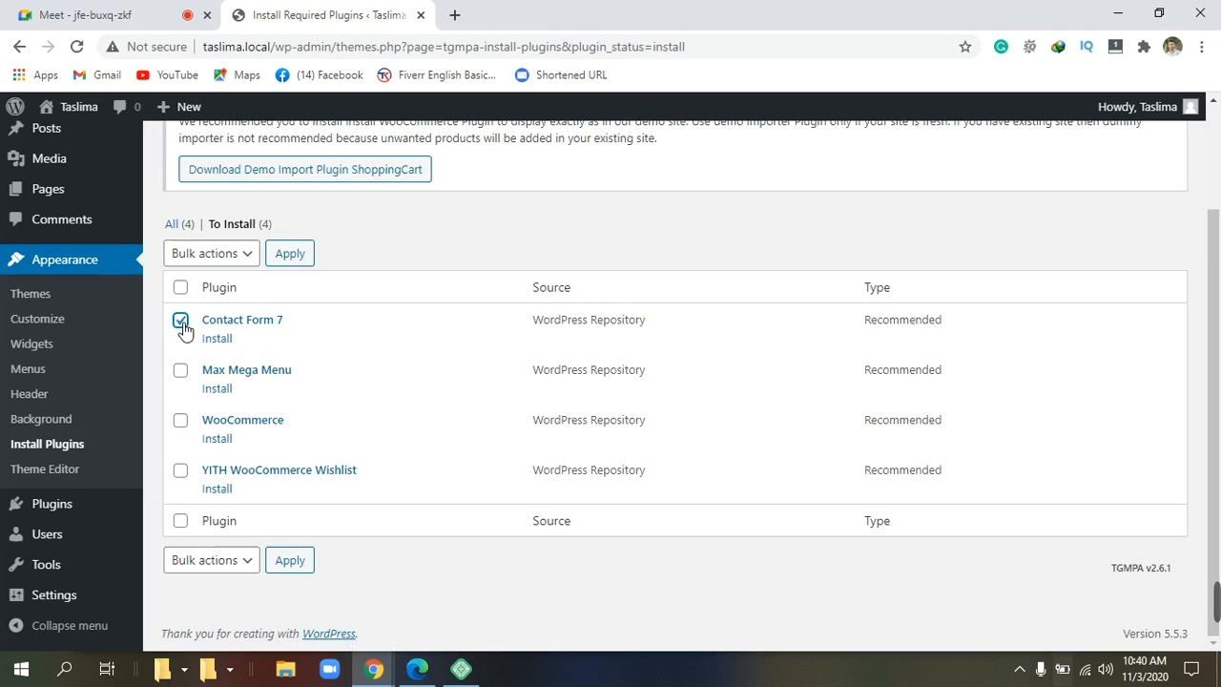
pyautogui.click(183, 374)
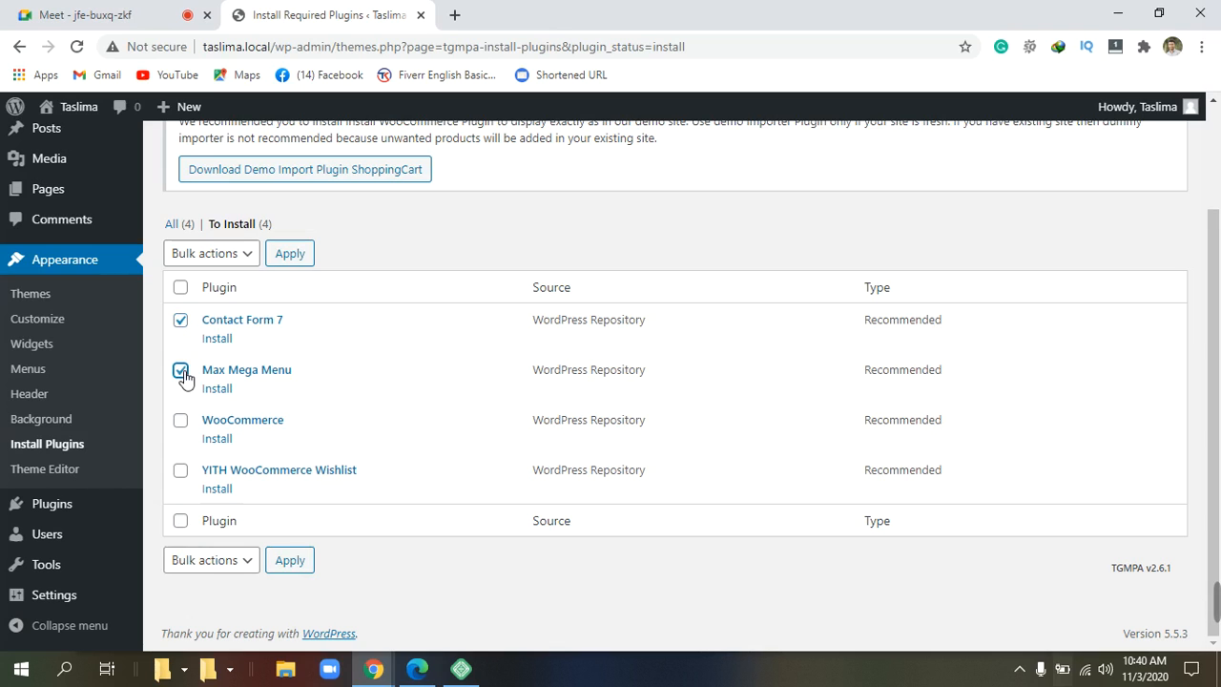
pyautogui.click(181, 425)
pyautogui.click(183, 426)
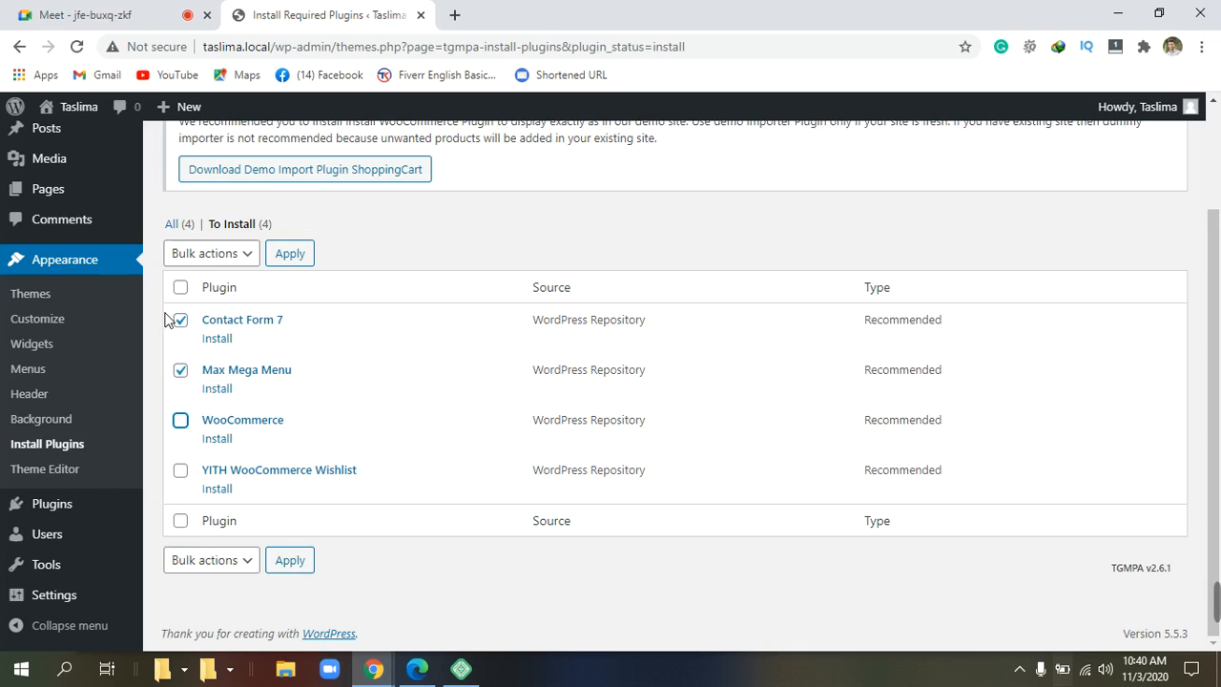
pyautogui.click(186, 290)
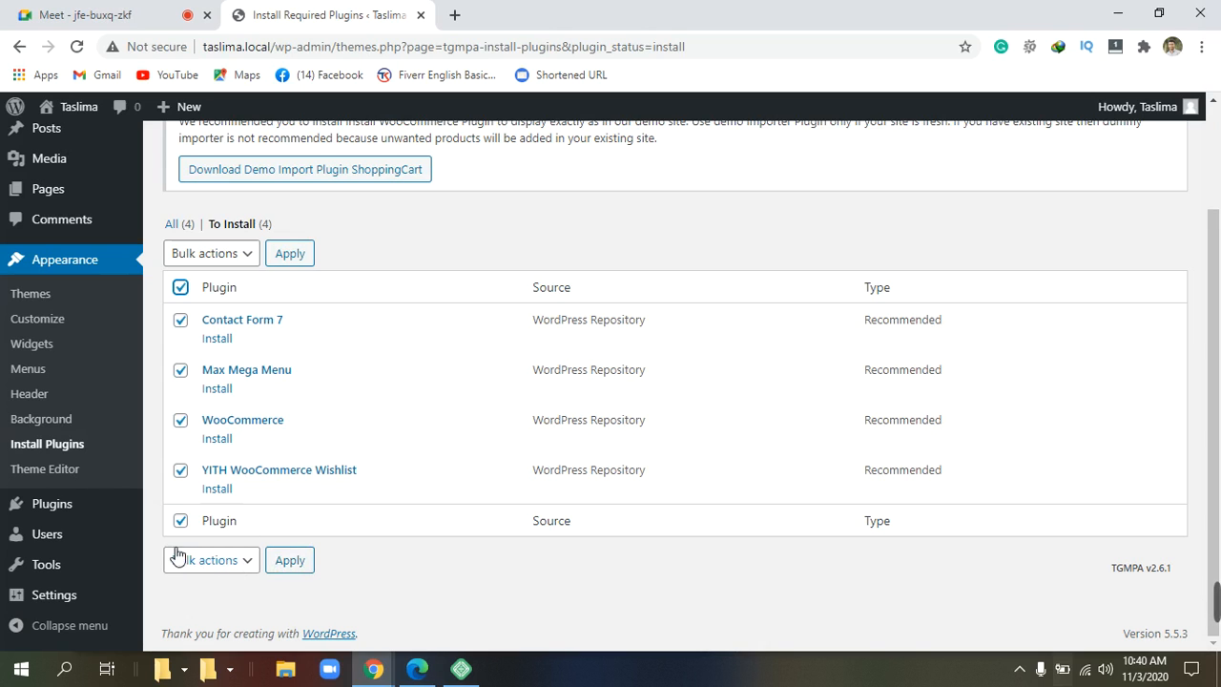
# Set both Bulk actions dropdowns to Install and apply it to the four checked plugins.
pyautogui.tripleClick(261, 559)
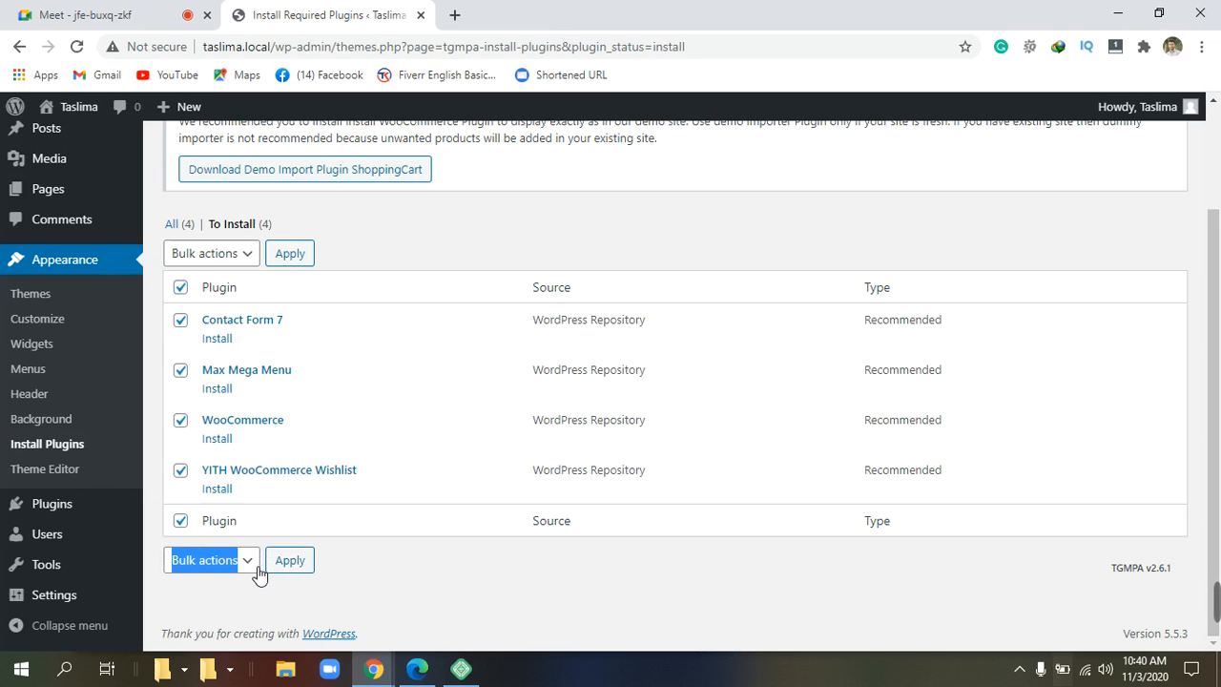
pyautogui.click(256, 563)
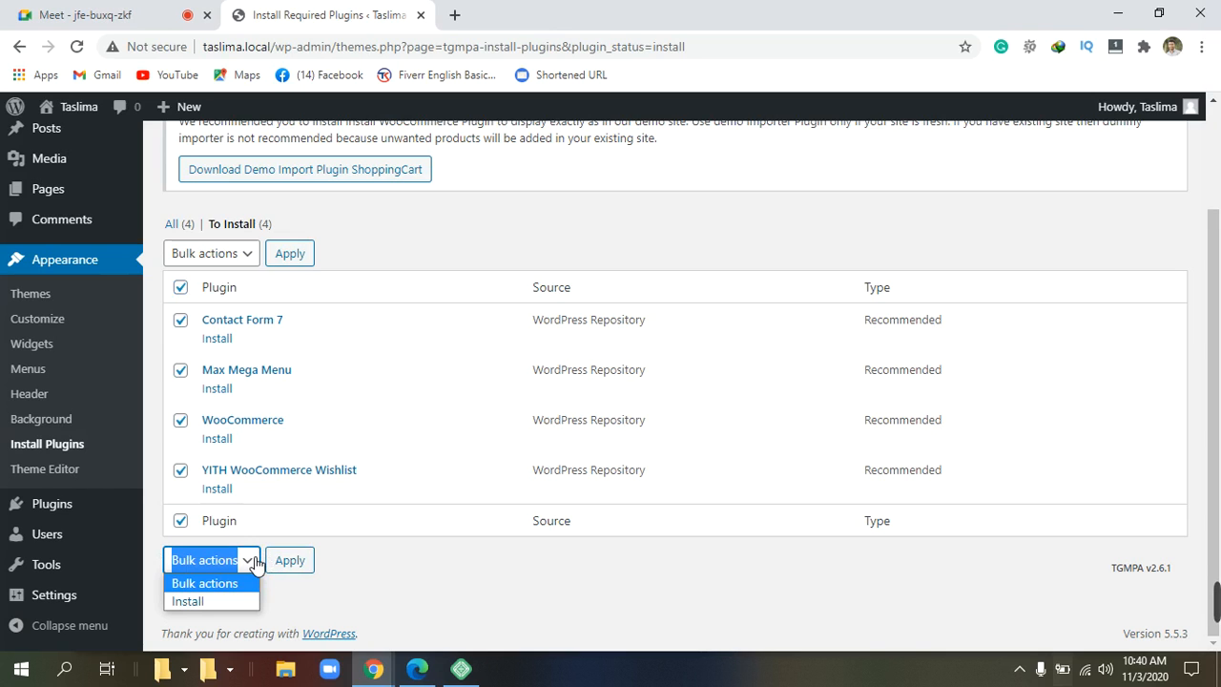
pyautogui.click(226, 604)
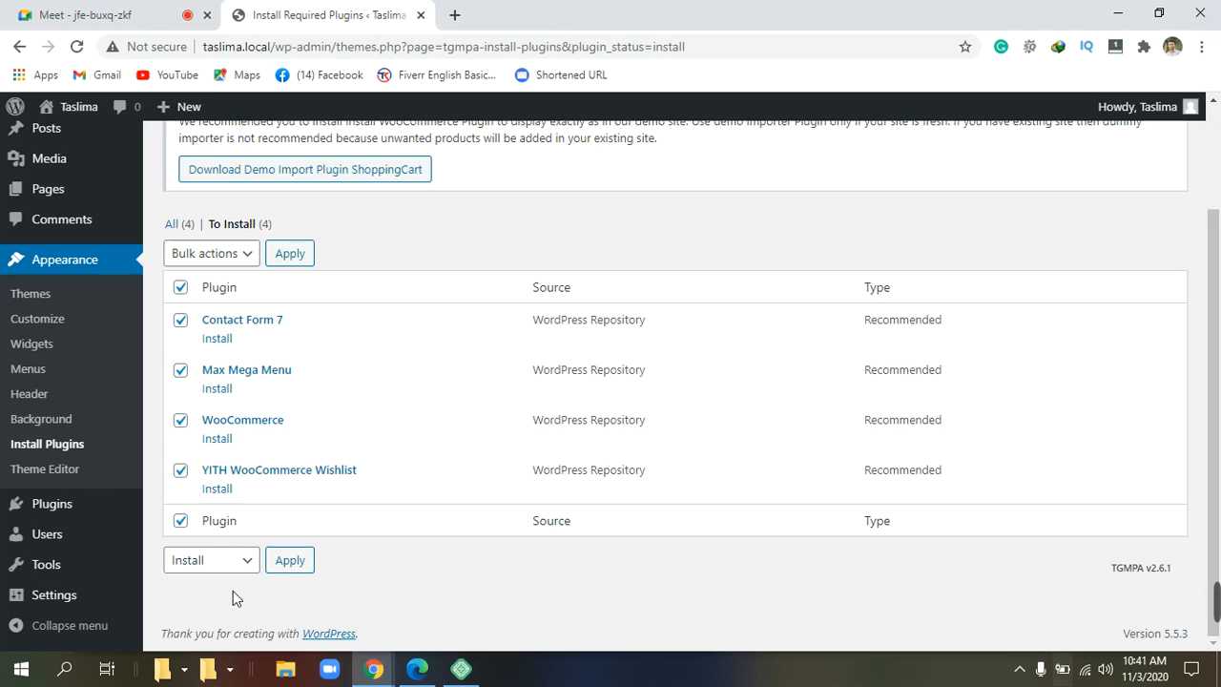
pyautogui.click(250, 255)
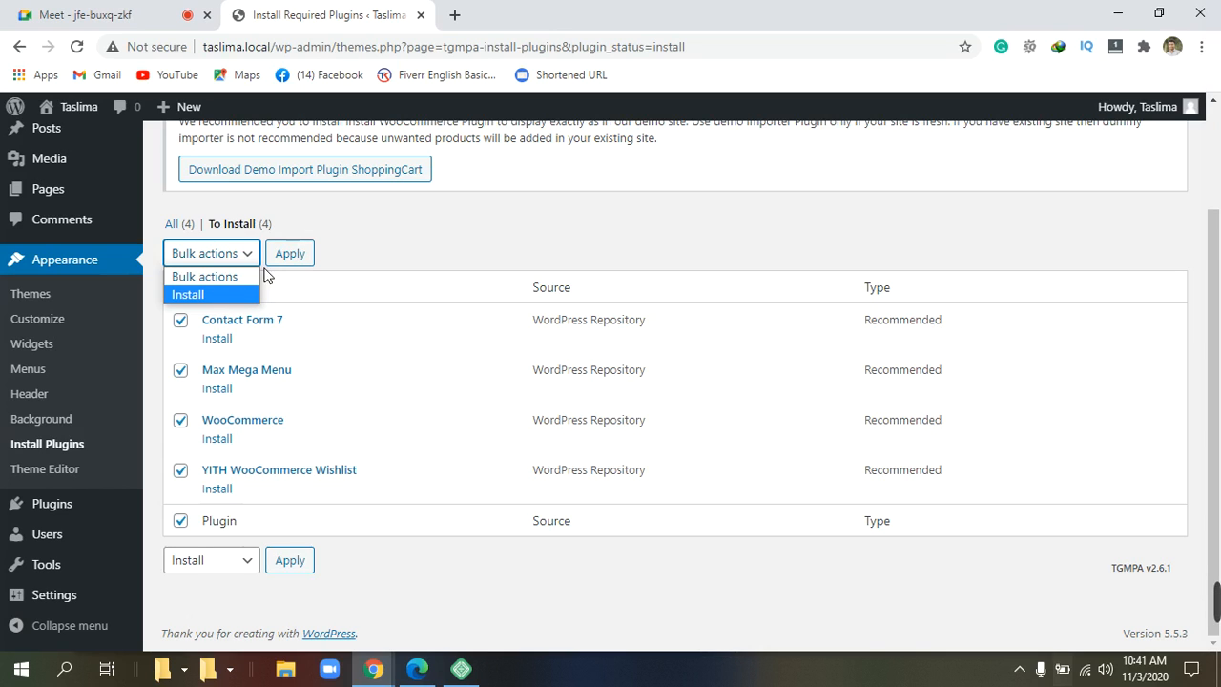
pyautogui.click(206, 295)
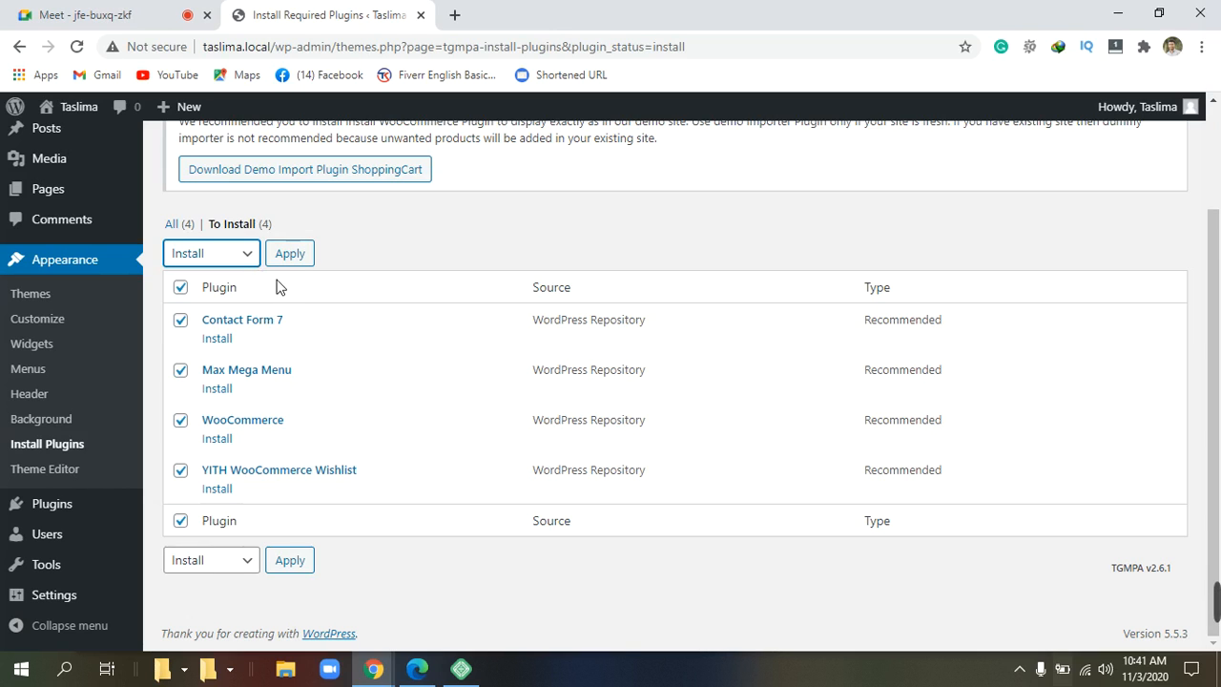
pyautogui.click(298, 565)
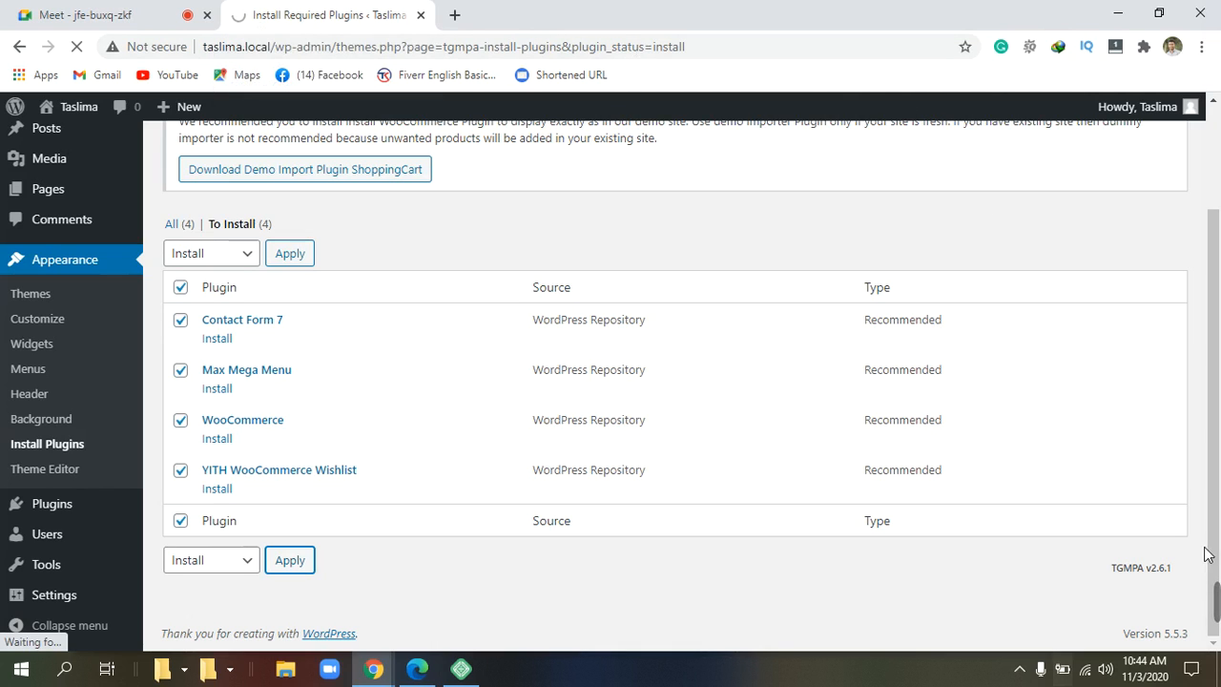
pyautogui.moveTo(1193, 596)
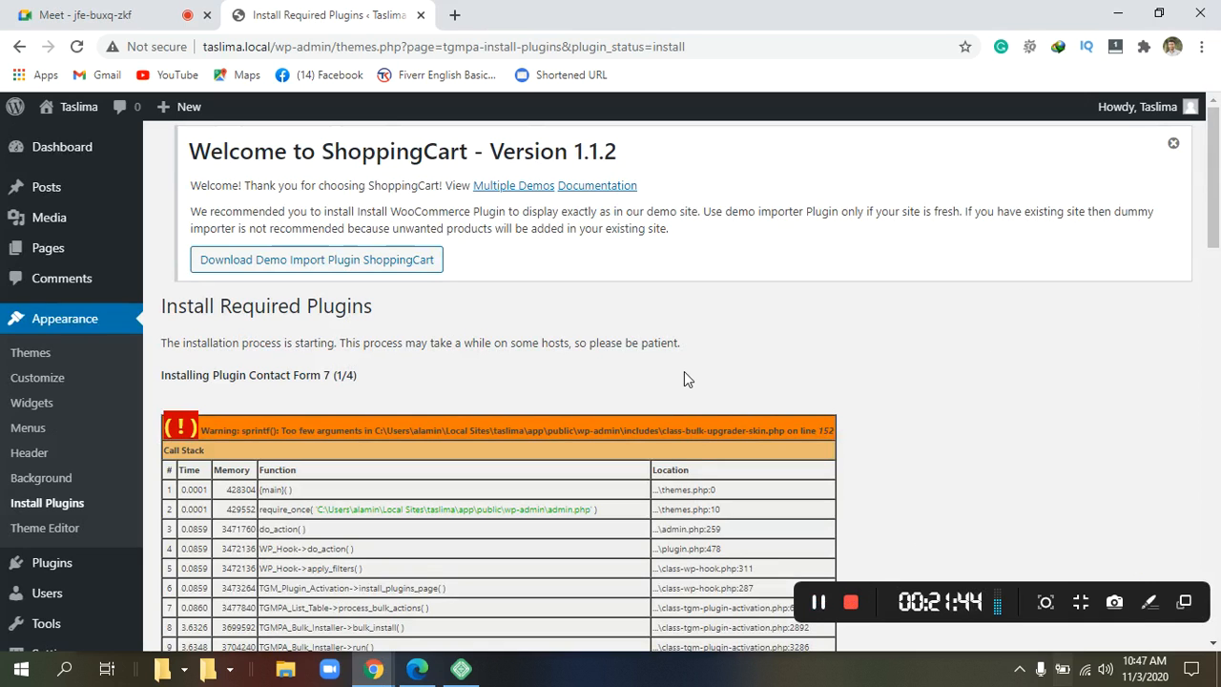
# Scroll to the end of the finished install log and return to the Required Plugins Installer.
pyautogui.scroll(-1, 684, 371)
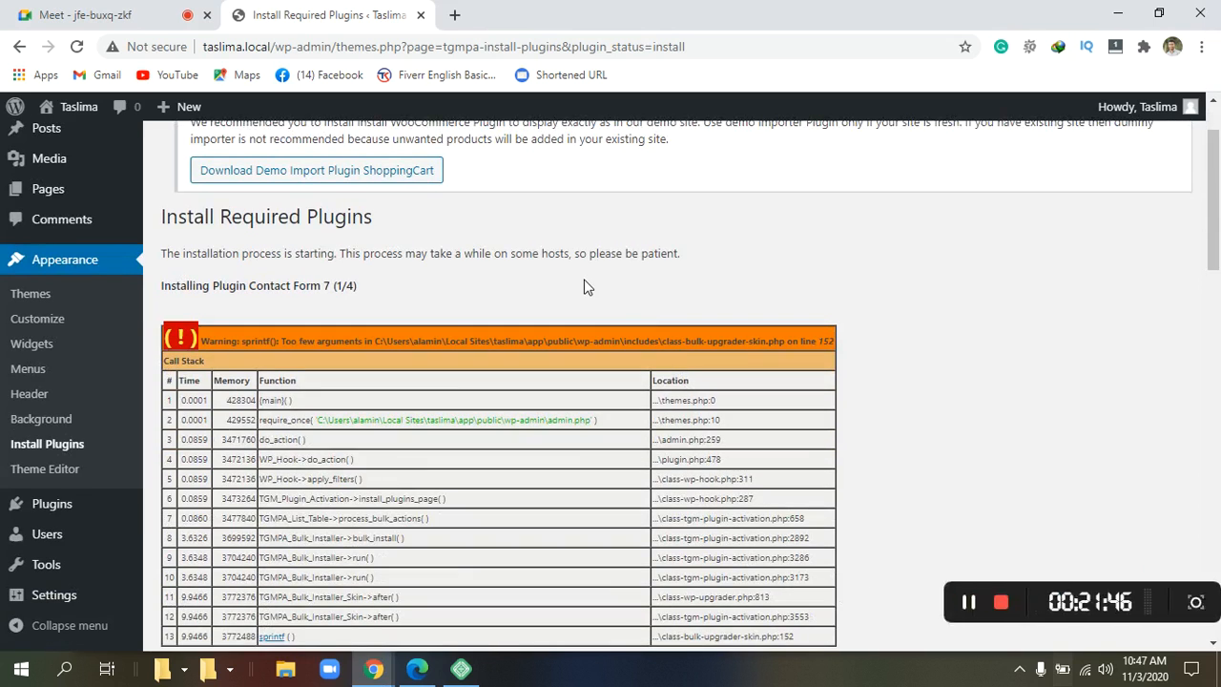
pyautogui.scroll(-1, 584, 284)
pyautogui.scroll(-3, 585, 285)
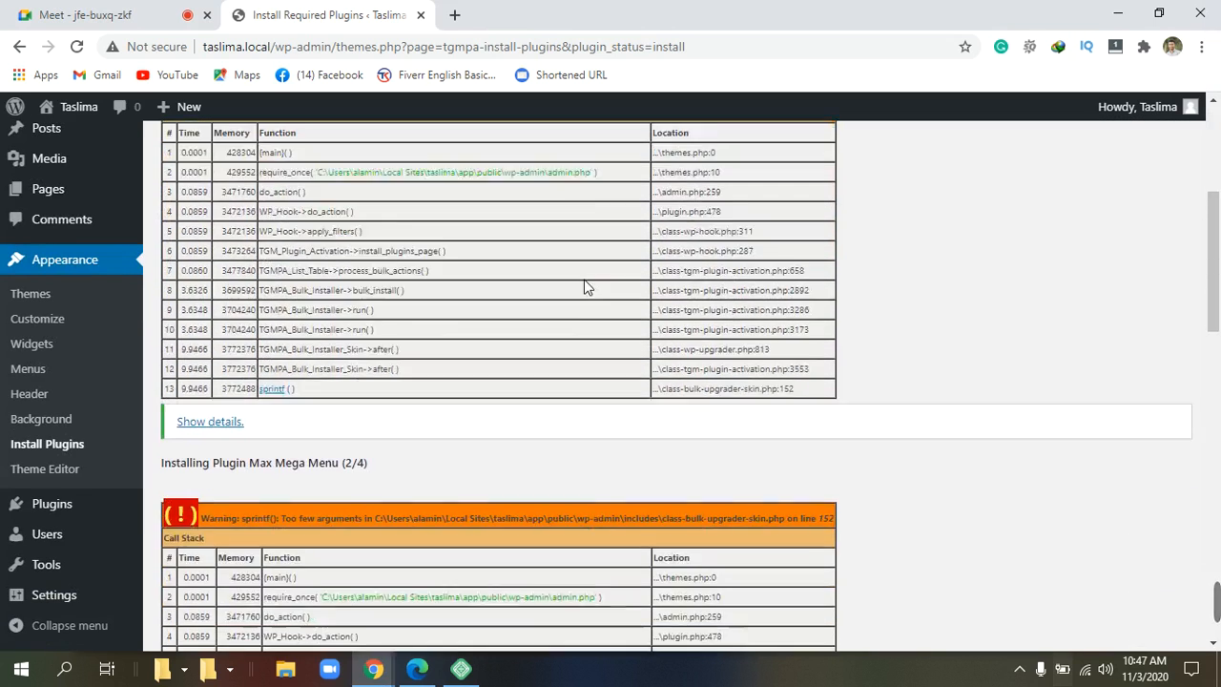
pyautogui.scroll(-5, 584, 284)
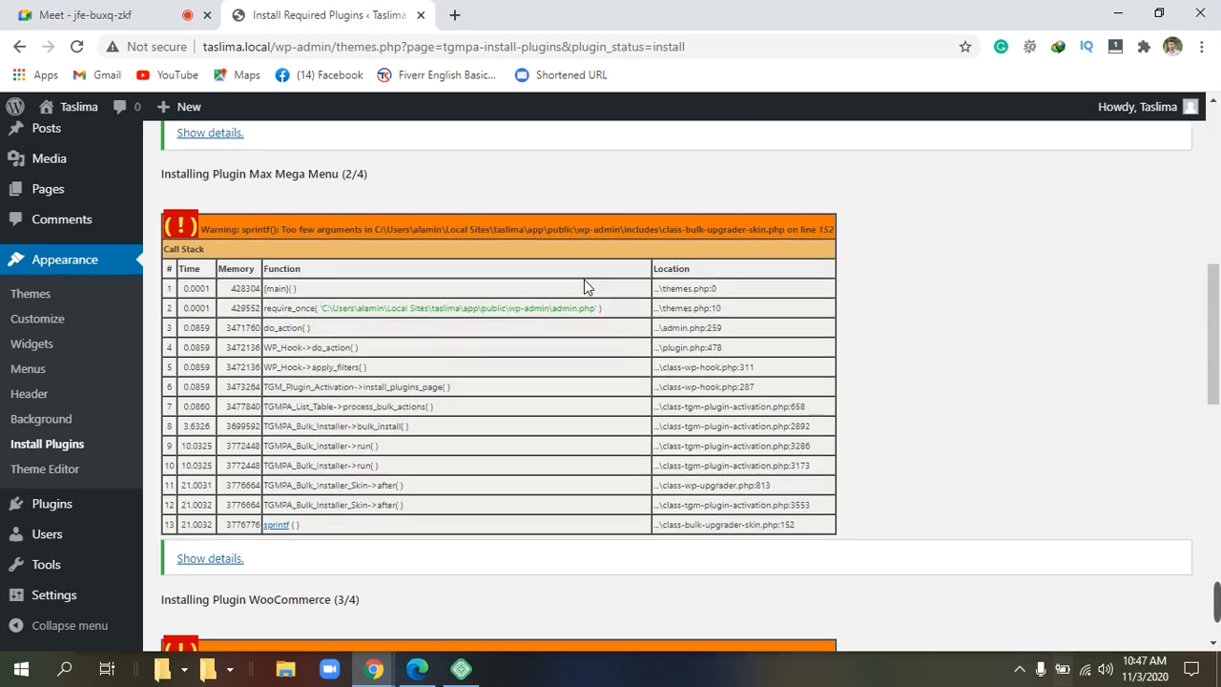
pyautogui.scroll(-6, 584, 286)
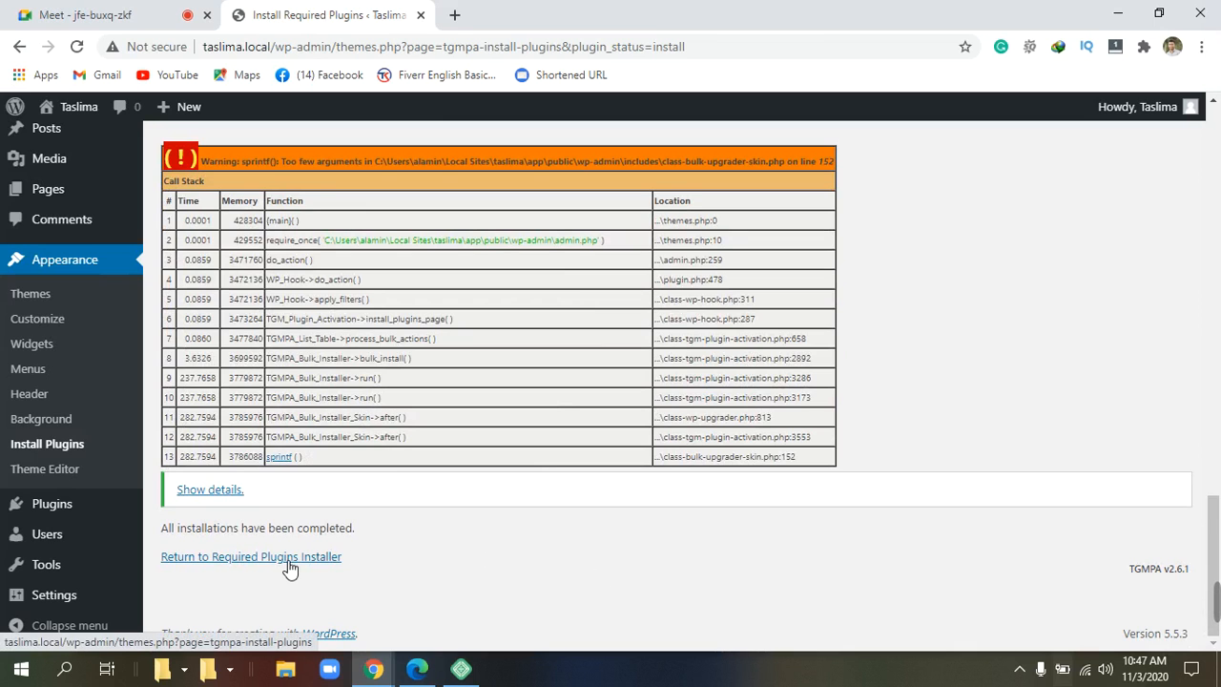
pyautogui.moveTo(357, 560); pyautogui.dragTo(147, 557)
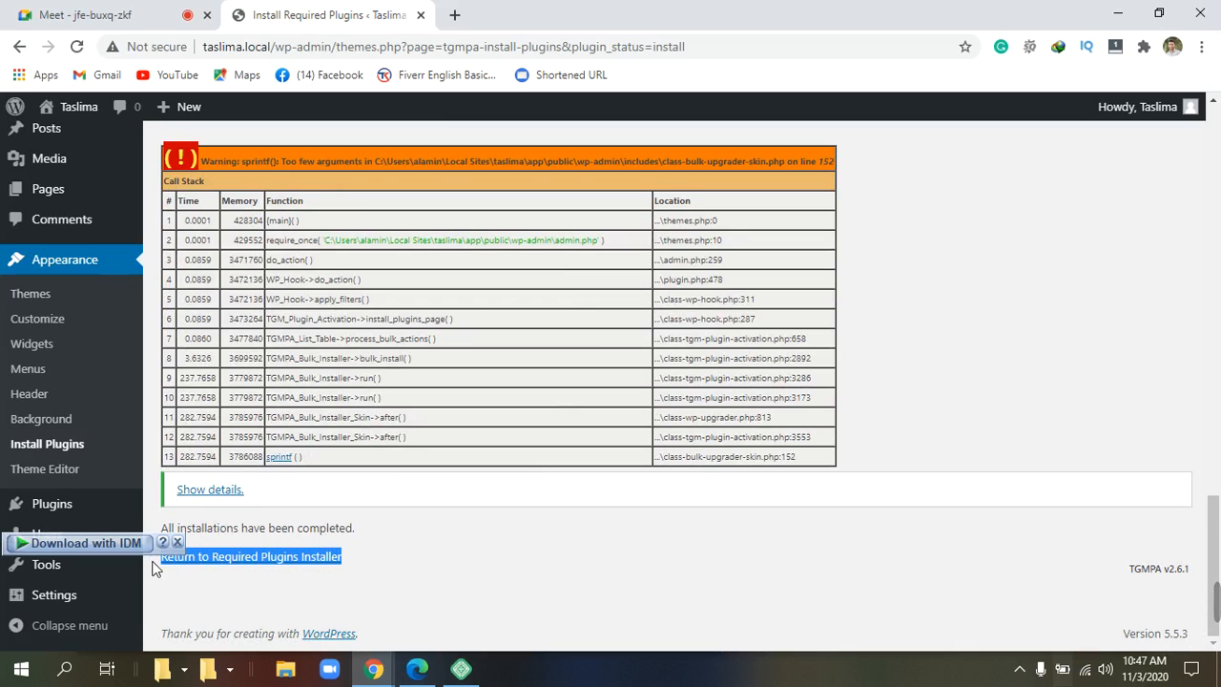
pyautogui.click(295, 563)
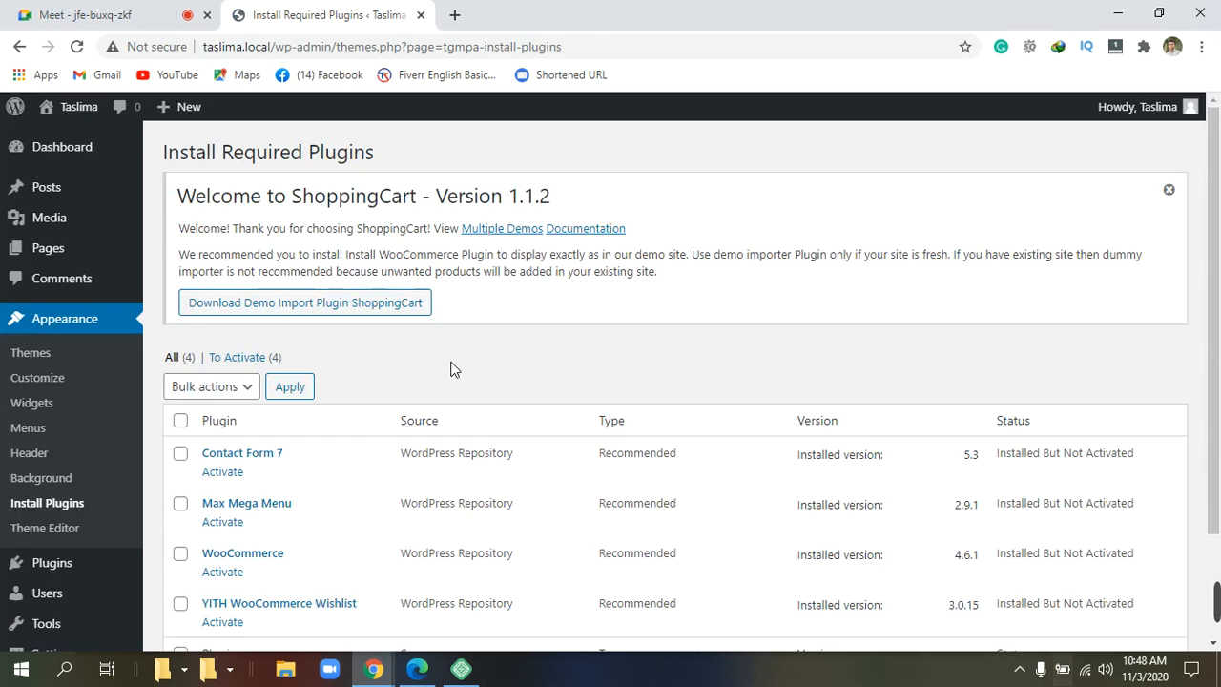
# Confirm Contact Form 7 5.3, Max Mega Menu 2.9.1, WooCommerce 4.6.1 and YITH Wishlist 3.0.15 show Installed But Not Activated.
pyautogui.scroll(-2, 453, 369)
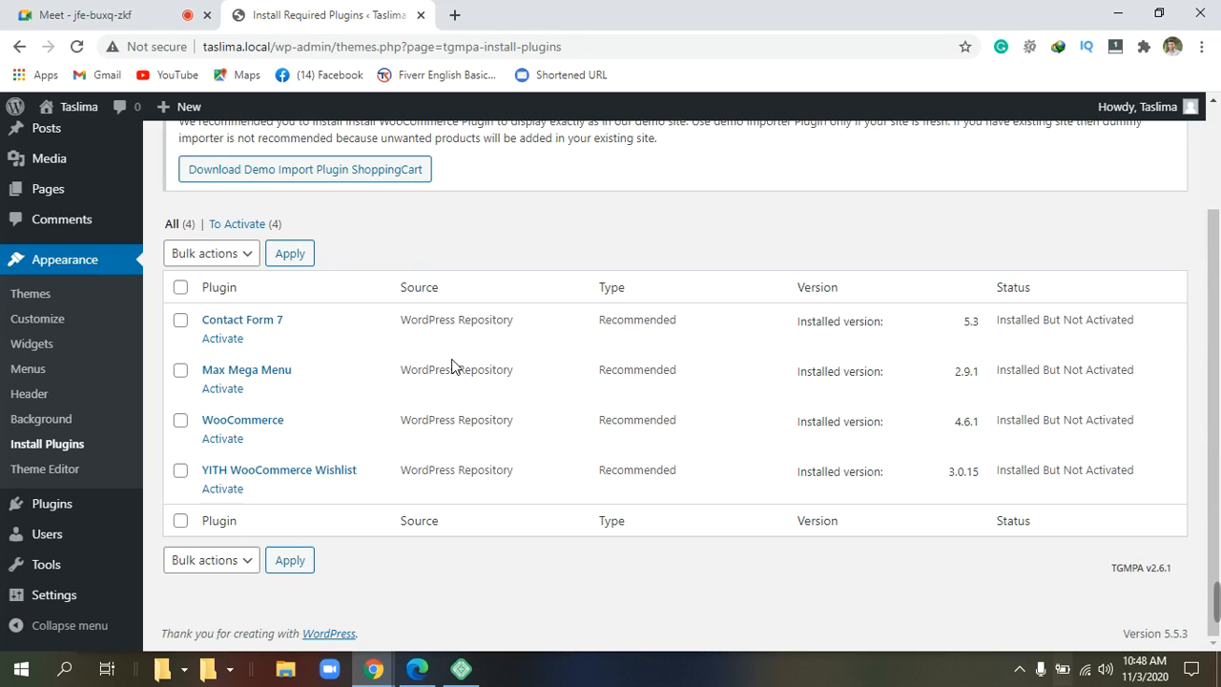
pyautogui.scroll(2, 453, 369)
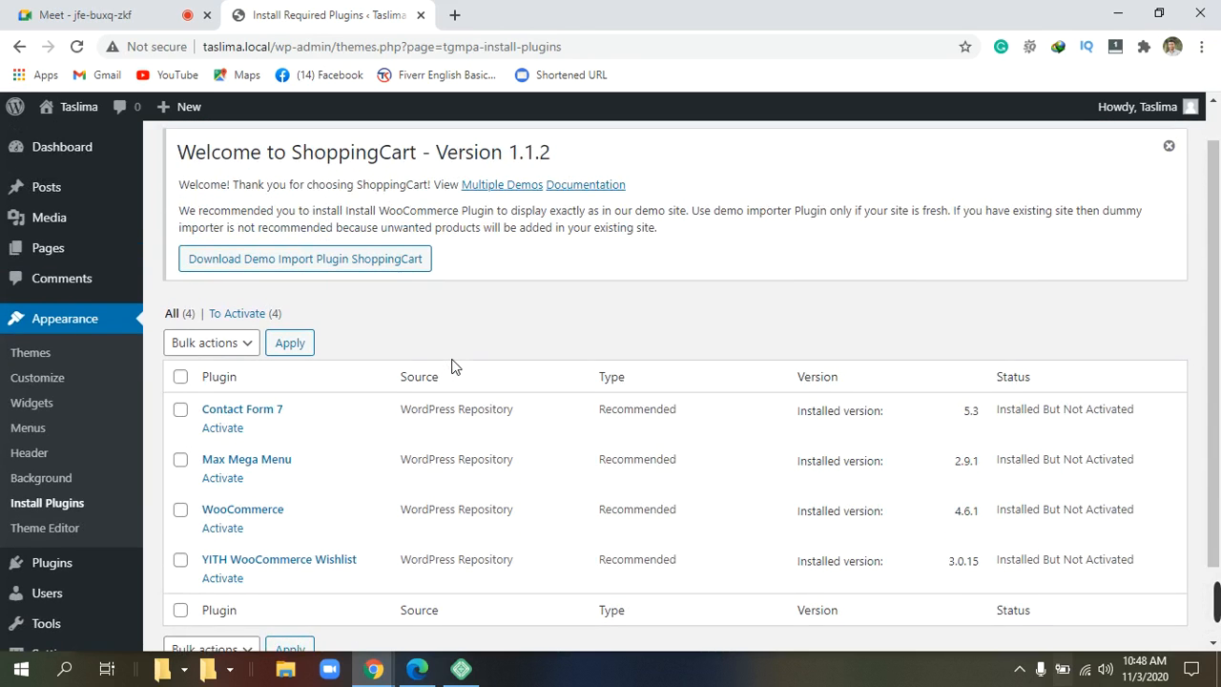
pyautogui.scroll(-2, 453, 369)
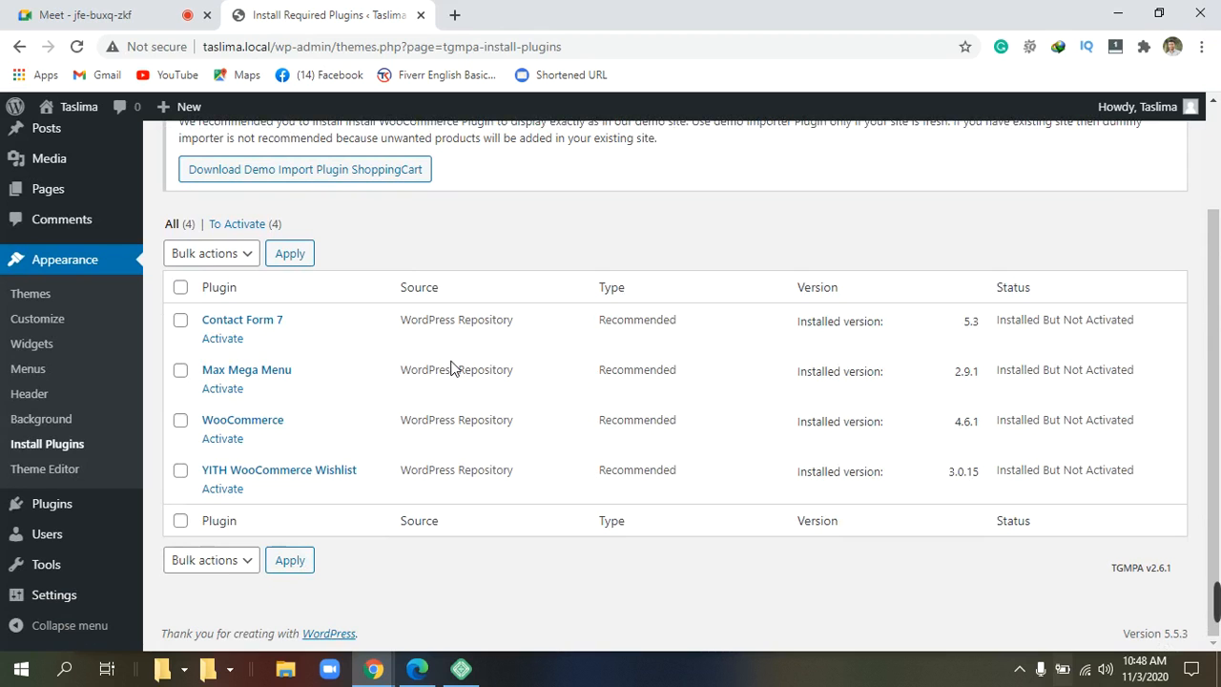
pyautogui.scroll(2, 453, 369)
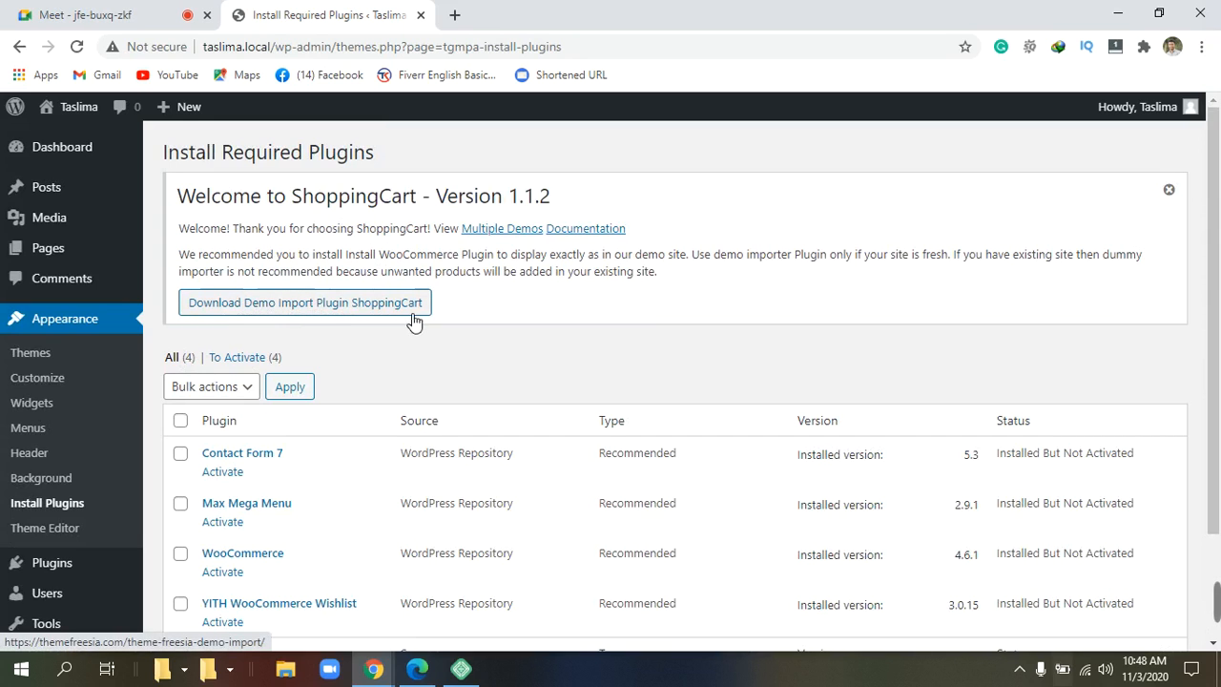
pyautogui.scroll(-2, 415, 319)
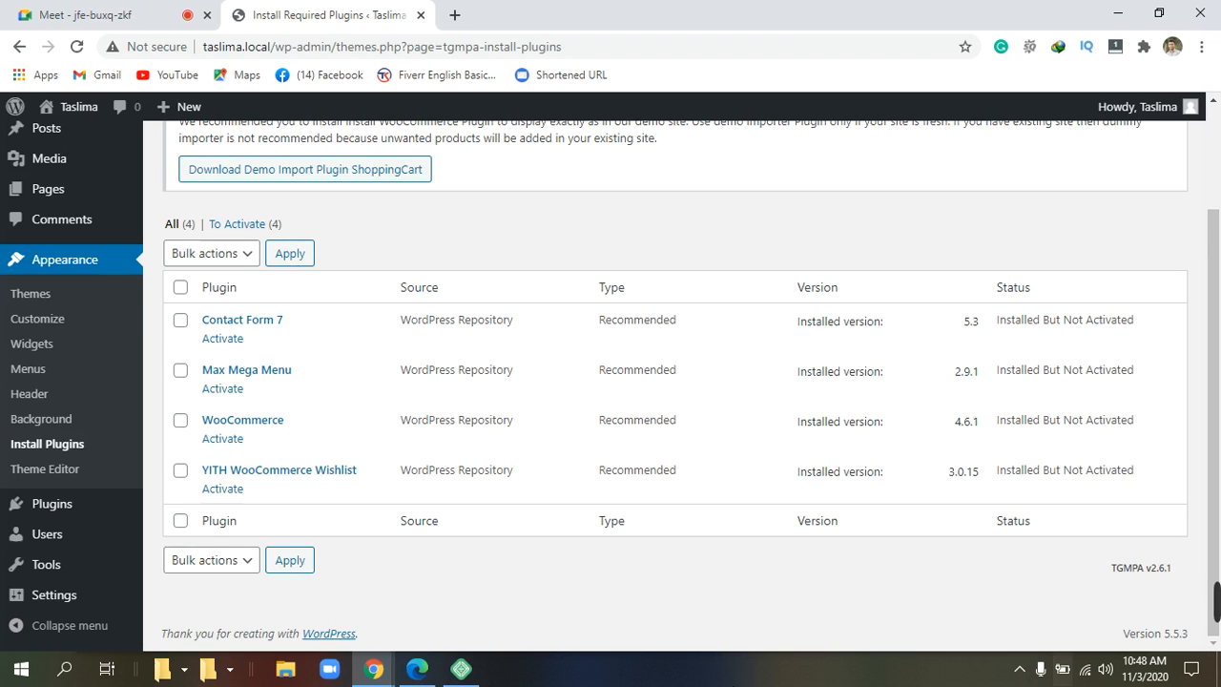
pyautogui.scroll(1, 493, 572)
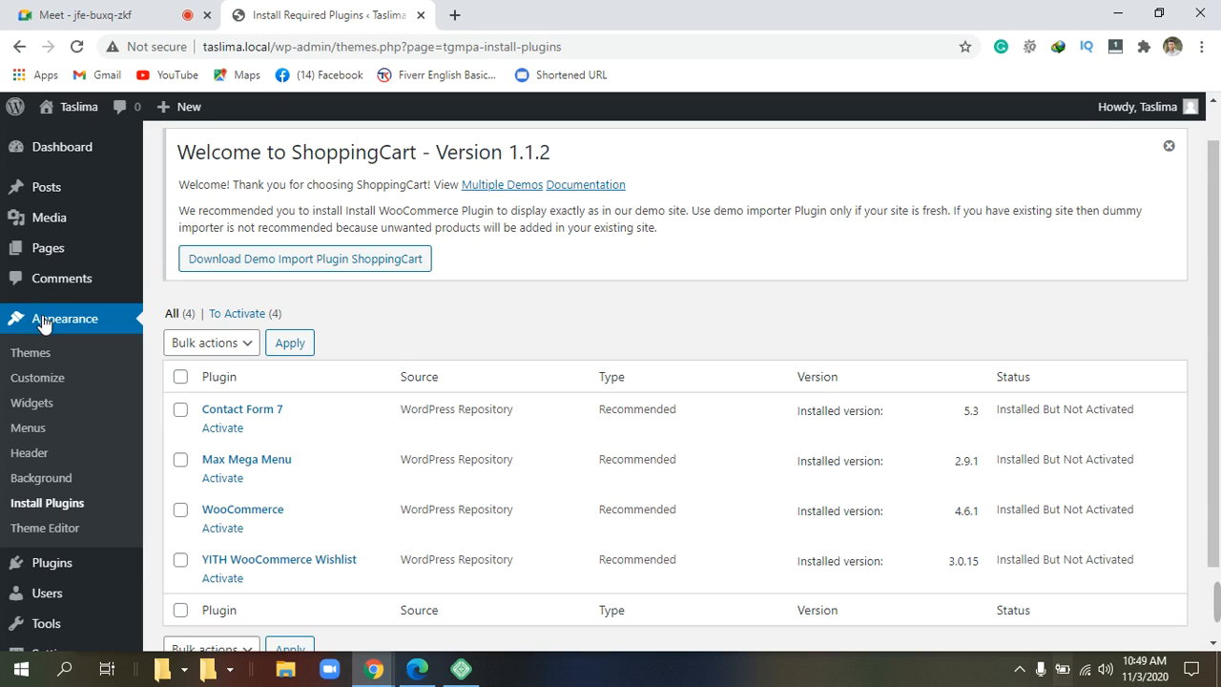
pyautogui.moveTo(64, 247)
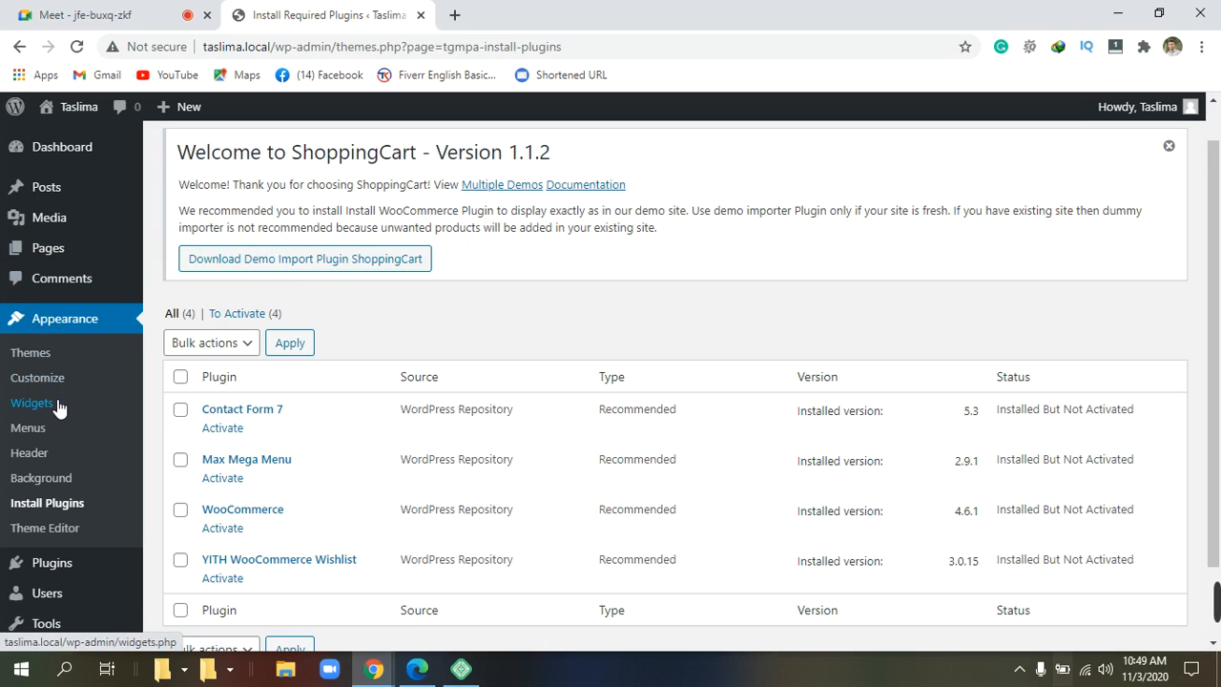
# Go to Plugins > Installed Plugins.
pyautogui.moveTo(49, 578)
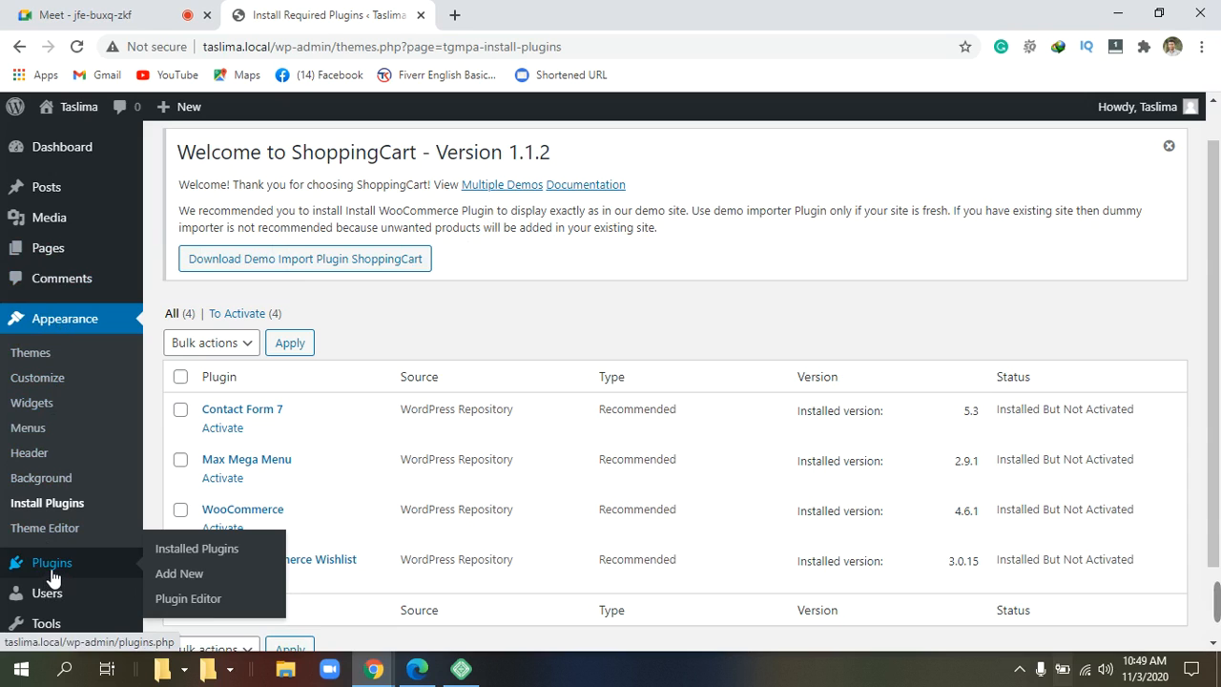
pyautogui.click(51, 572)
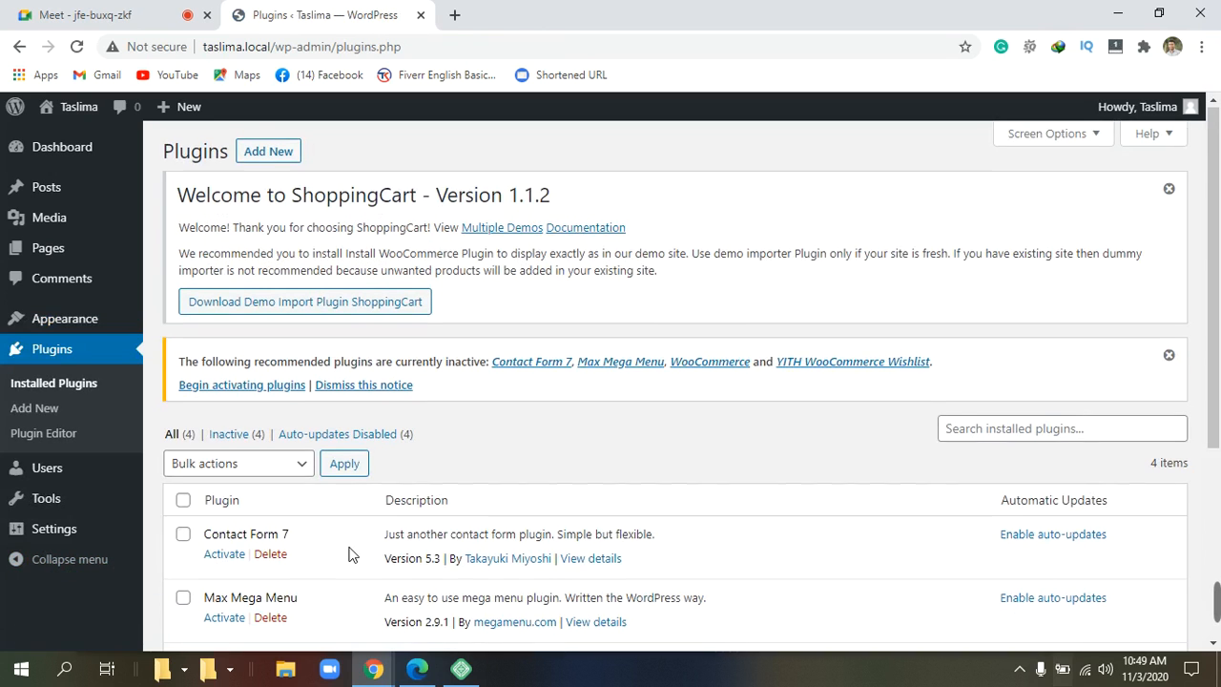
pyautogui.scroll(-2, 349, 551)
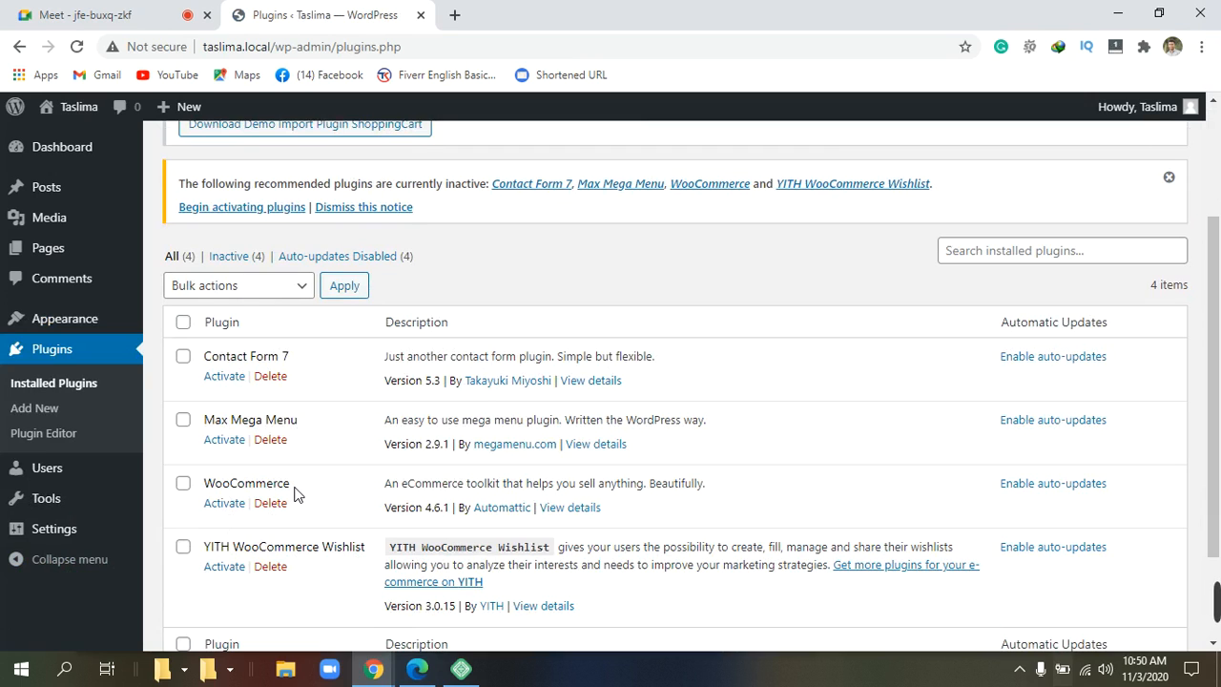
pyautogui.click(279, 288)
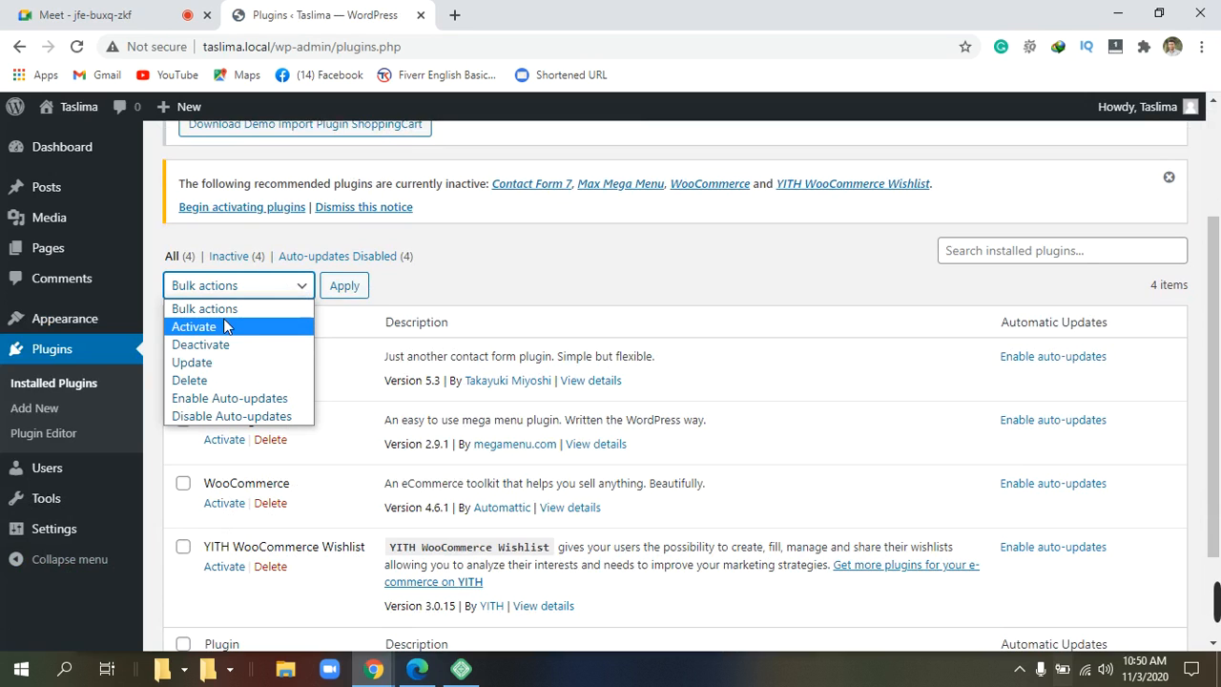
pyautogui.click(297, 287)
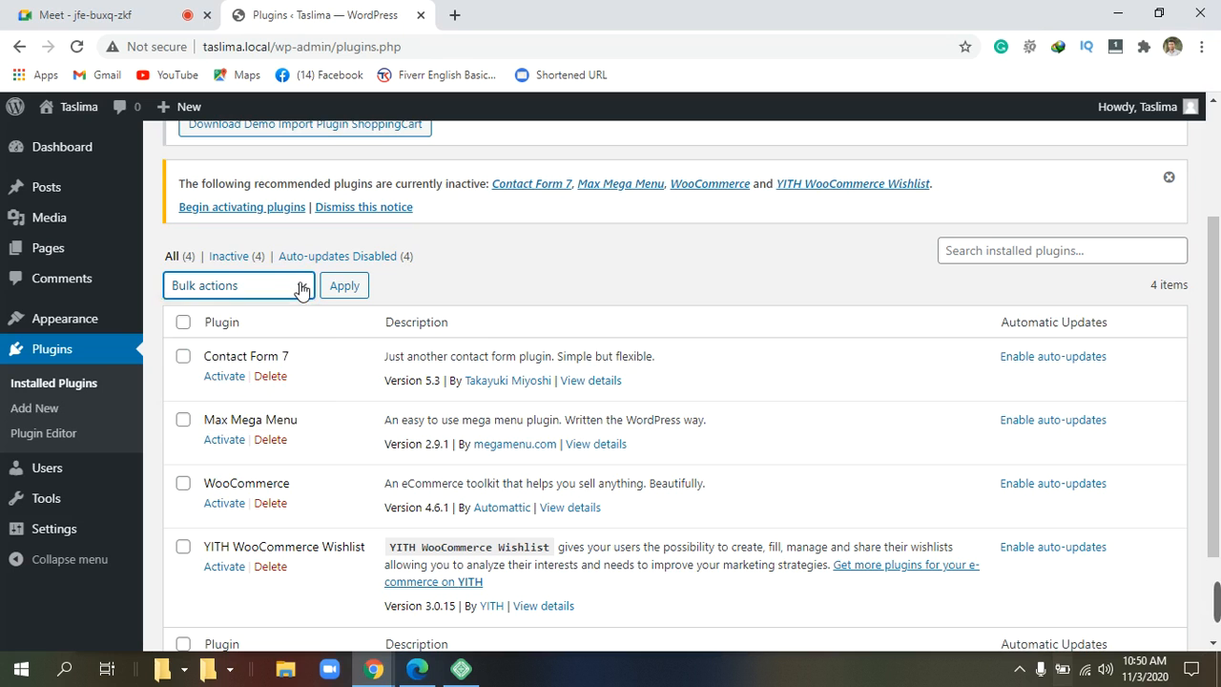
# Select all four plugins and apply the Activate bulk action to them.
pyautogui.click(185, 324)
pyautogui.scroll(-1, 203, 356)
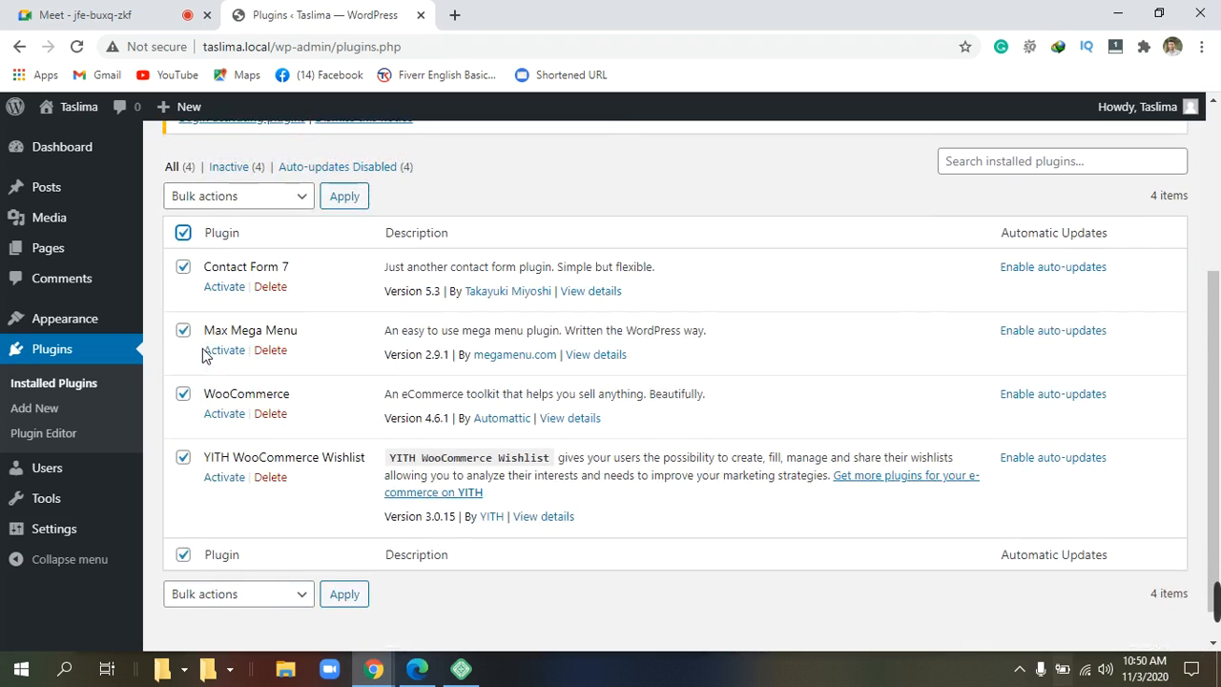
pyautogui.scroll(-1, 204, 353)
pyautogui.scroll(1, 204, 353)
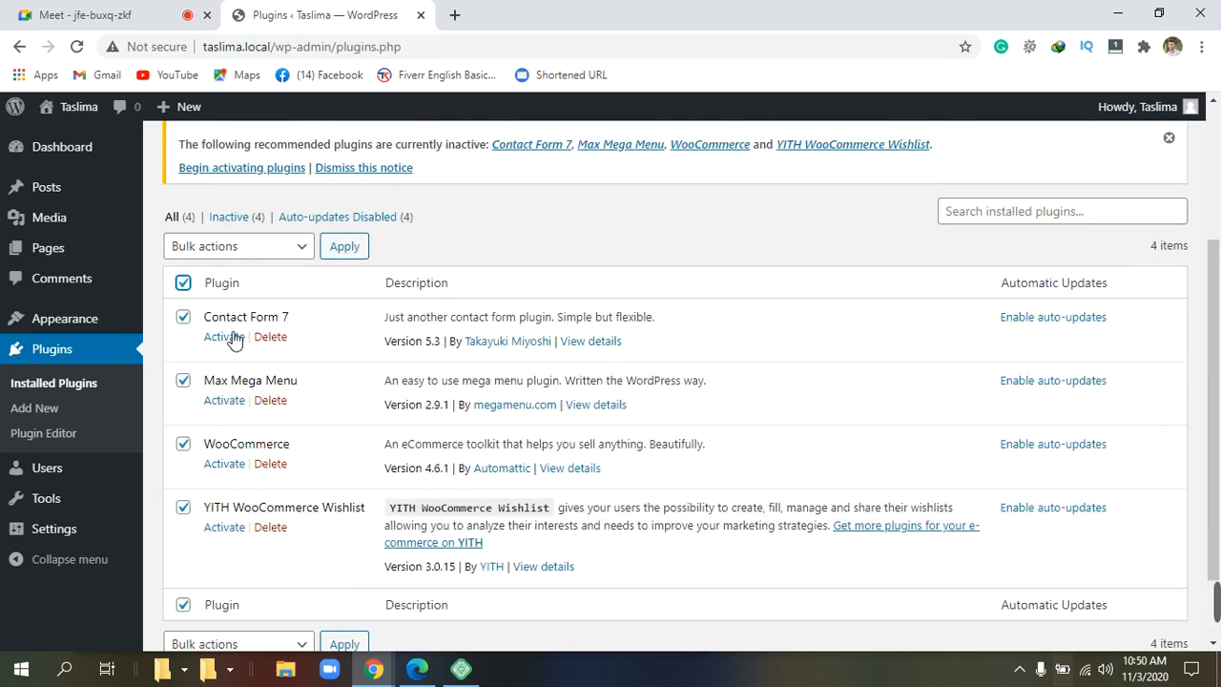
pyautogui.click(301, 250)
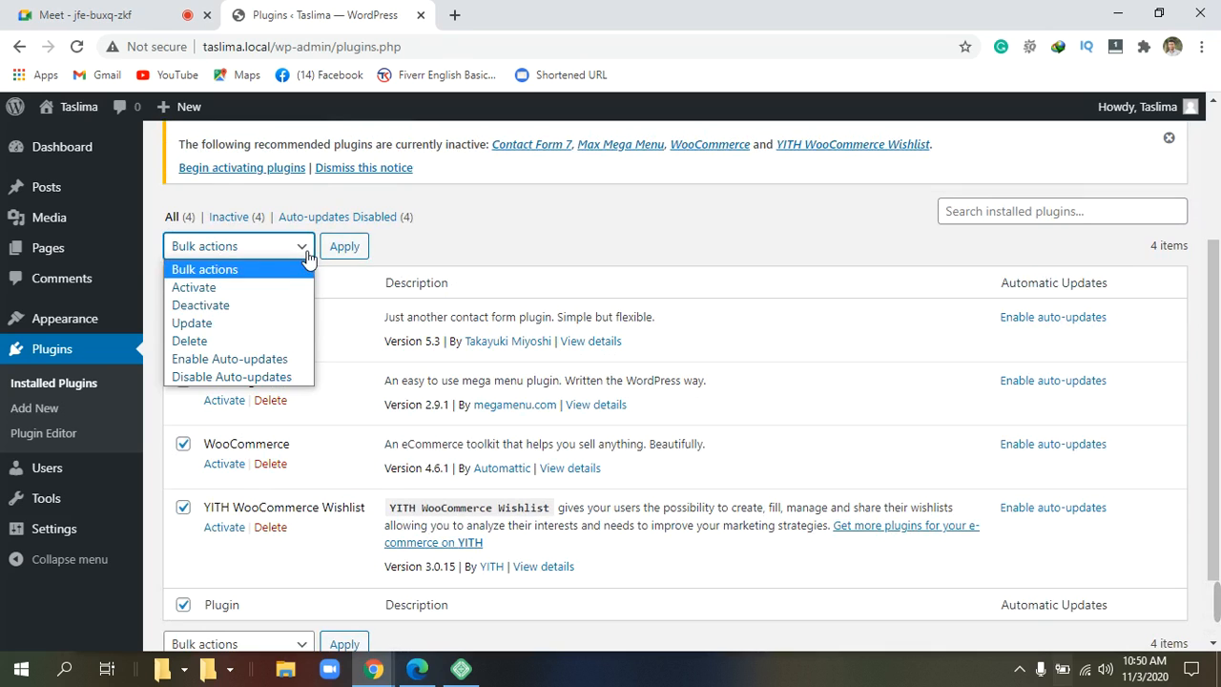
pyautogui.click(251, 289)
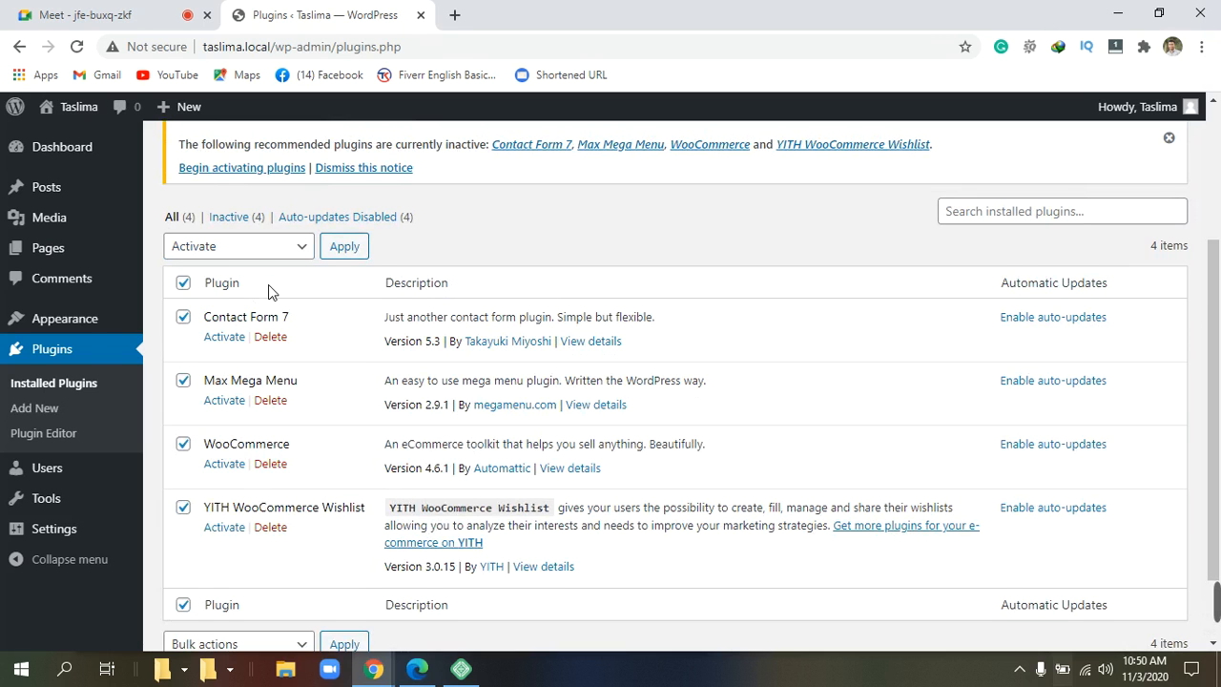
pyautogui.scroll(-2, 268, 284)
pyautogui.scroll(2, 271, 277)
pyautogui.click(337, 249)
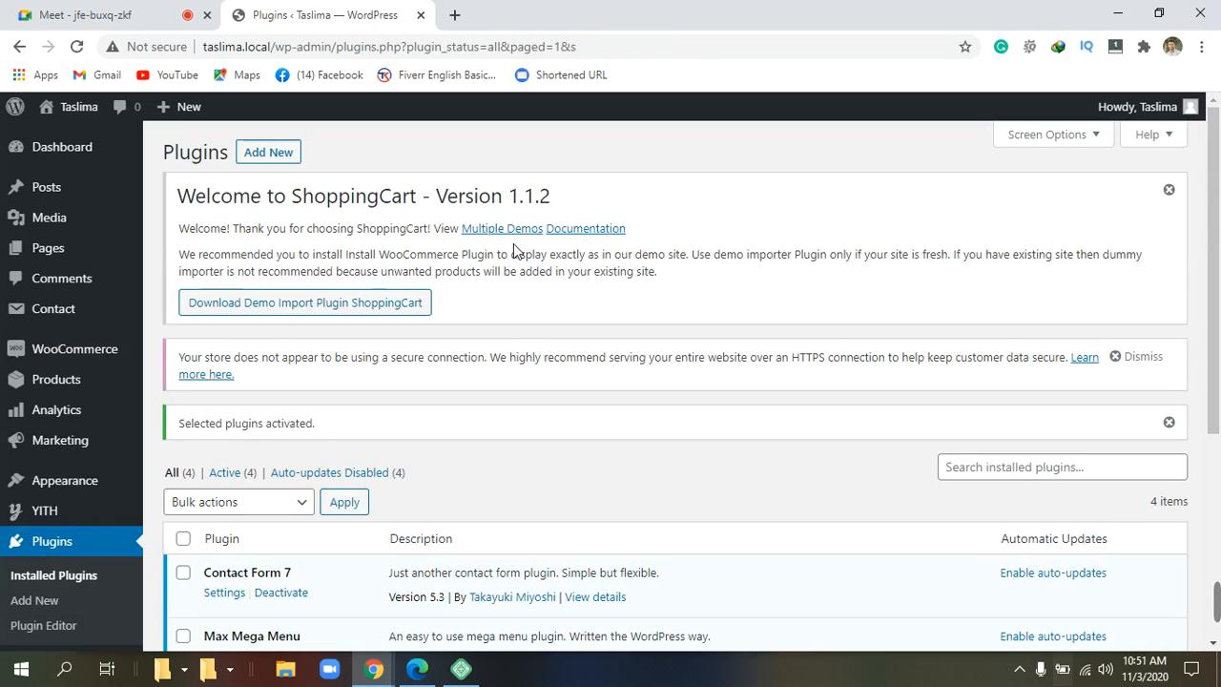
pyautogui.scroll(-4, 516, 251)
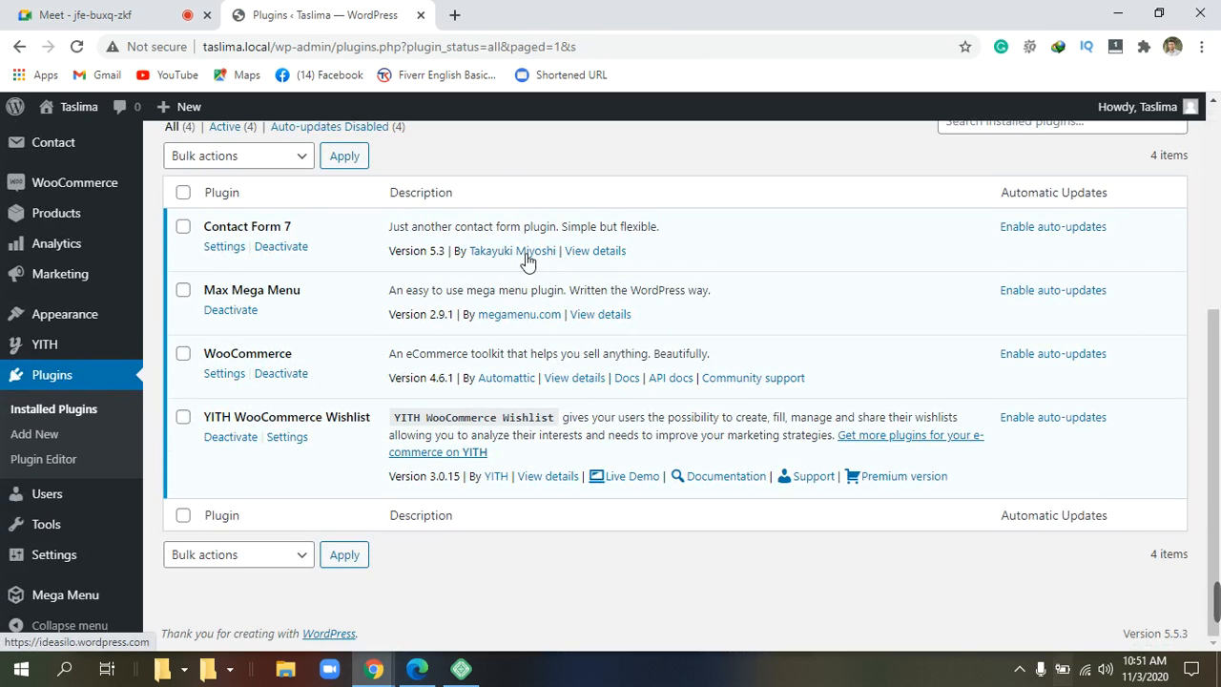
pyautogui.scroll(1, 528, 259)
pyautogui.scroll(-1, 524, 258)
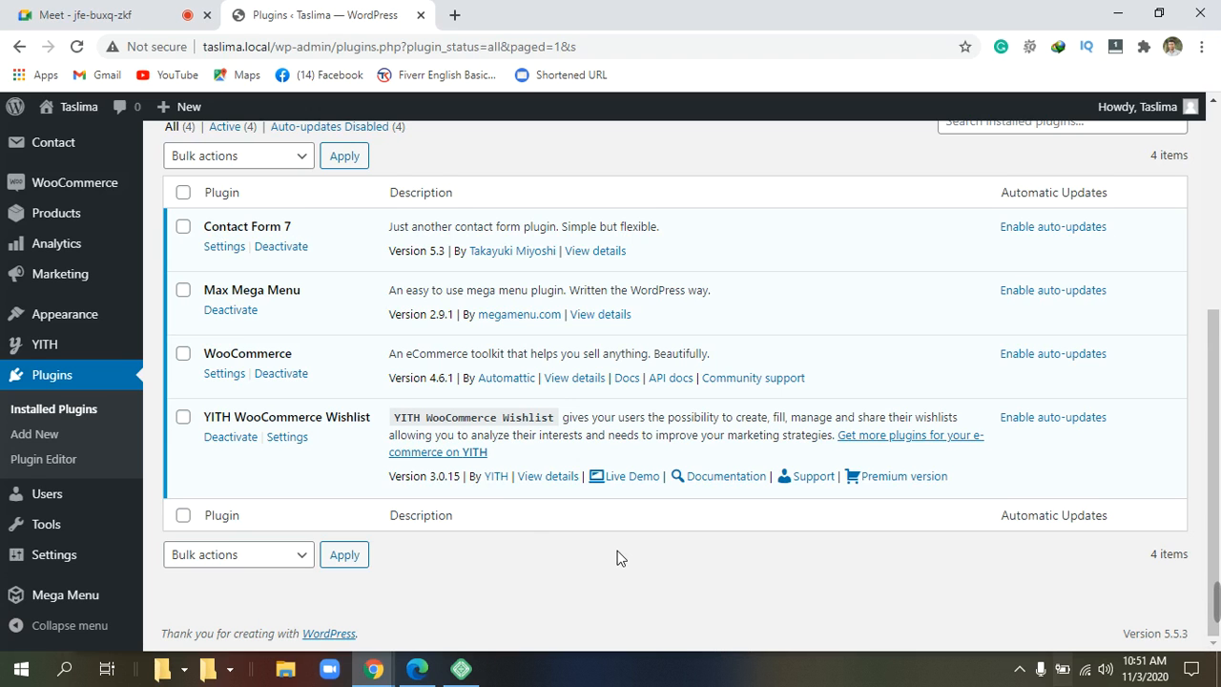
pyautogui.scroll(4, 616, 558)
pyautogui.scroll(-4, 616, 558)
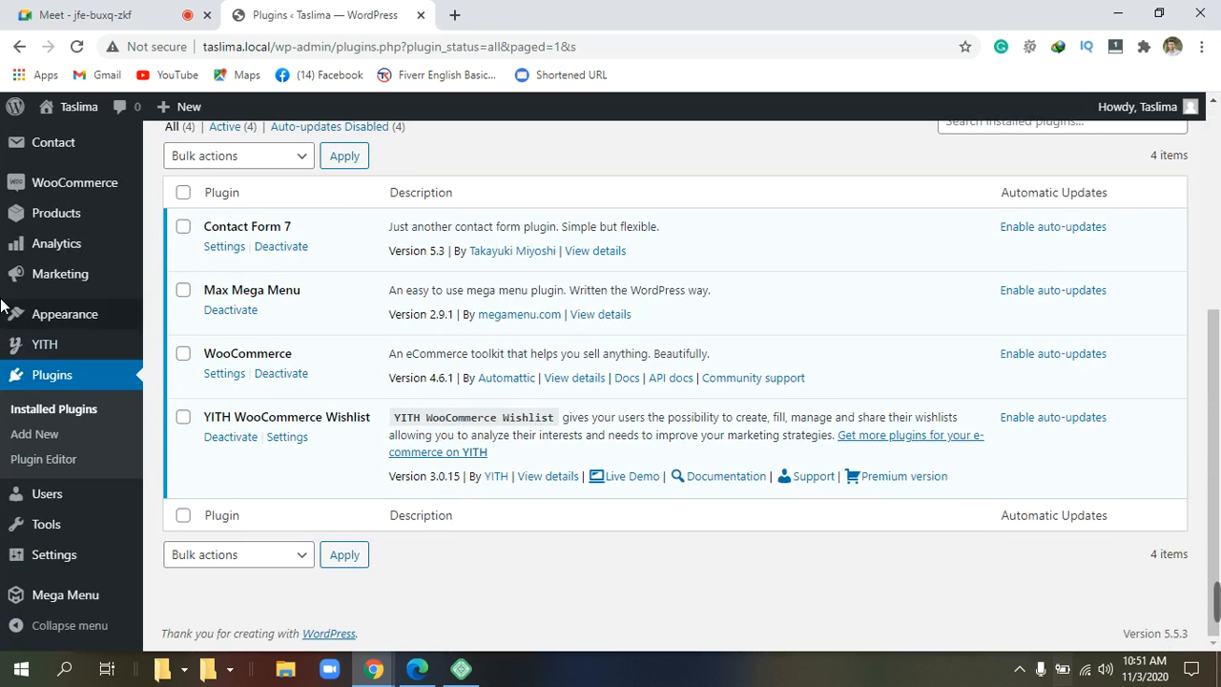
pyautogui.click(29, 325)
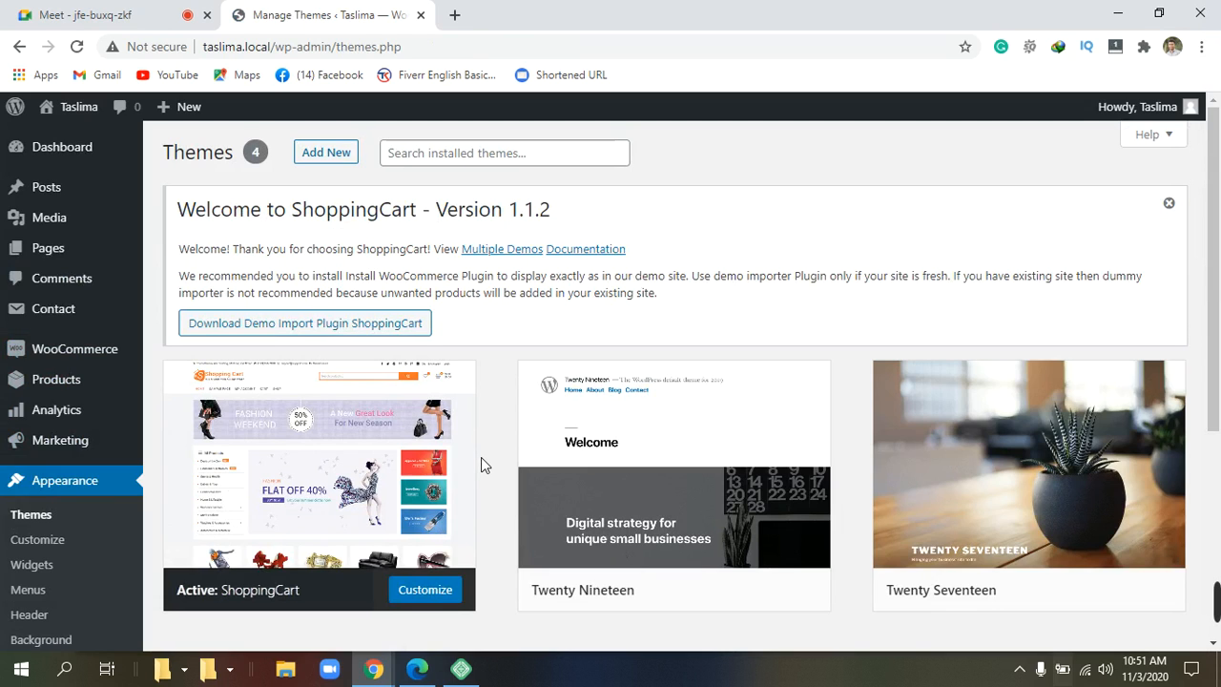
# On the Themes page, follow the Download Demo Import Plugin ShoppingCart link into a new tab.
pyautogui.moveTo(376, 426)
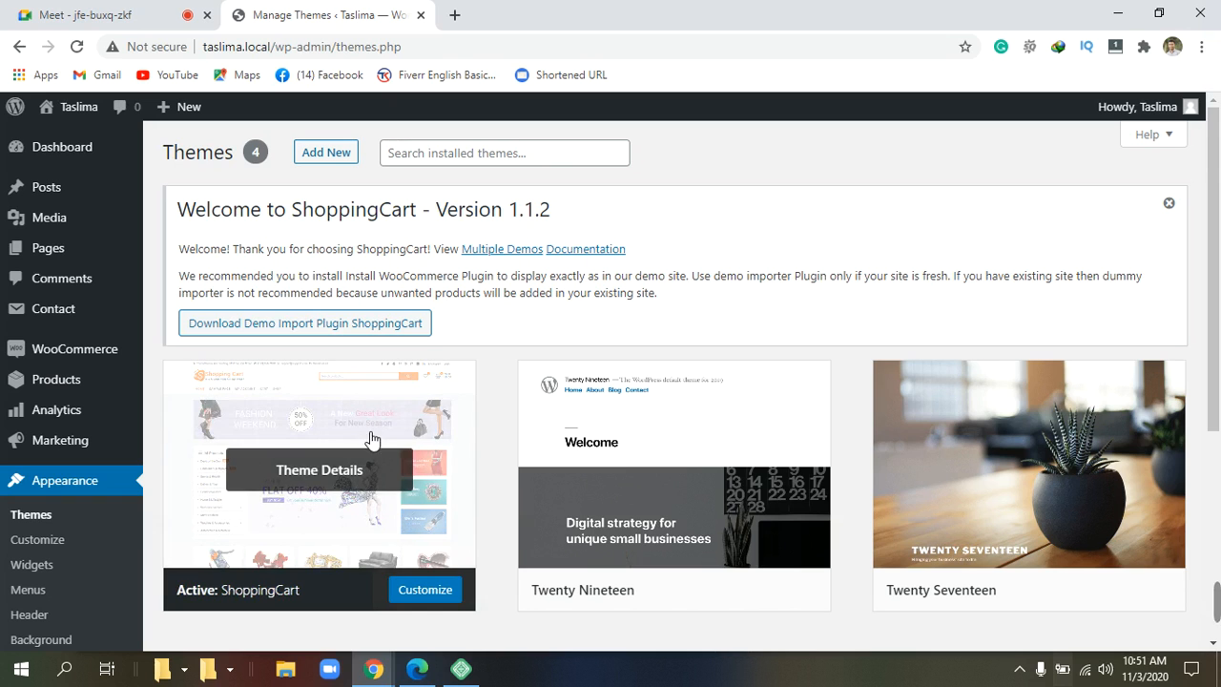
pyautogui.scroll(-1, 391, 419)
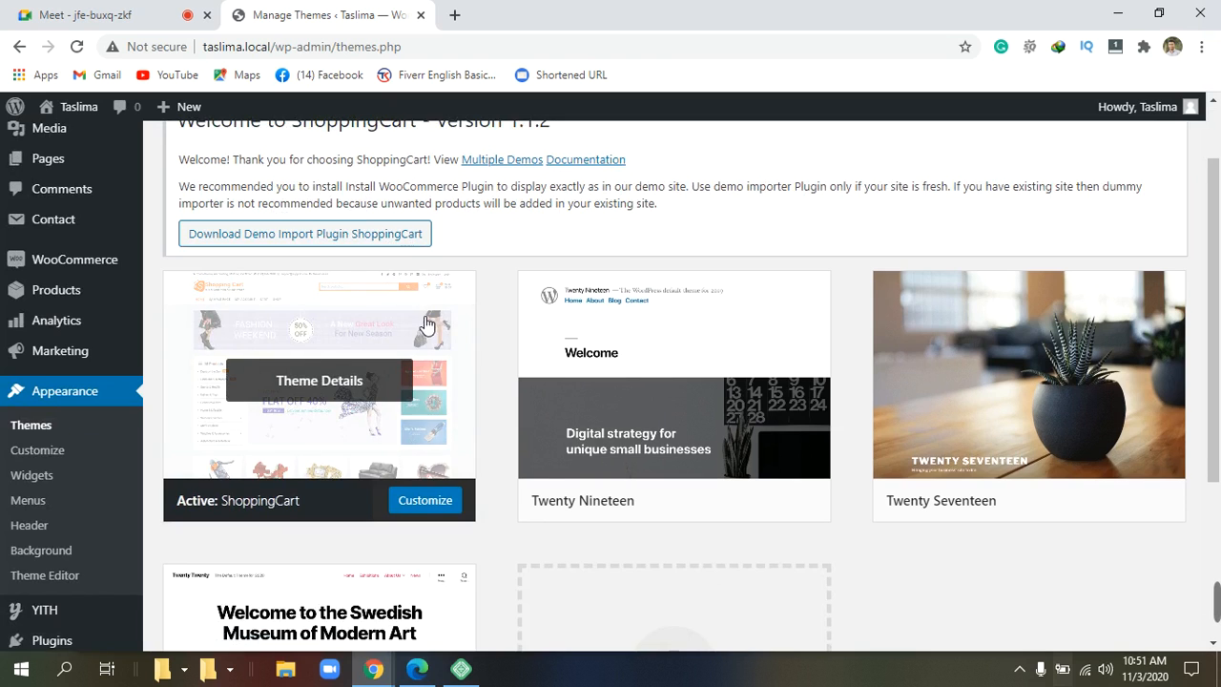
pyautogui.scroll(1, 419, 305)
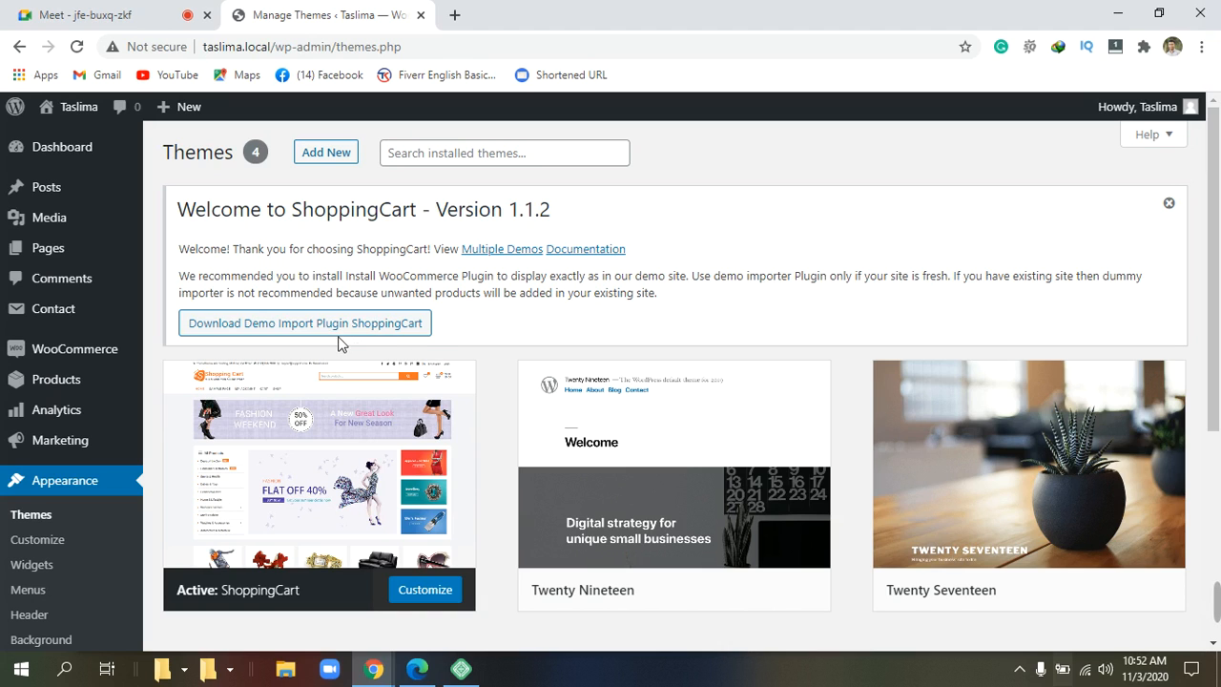
pyautogui.click(312, 332)
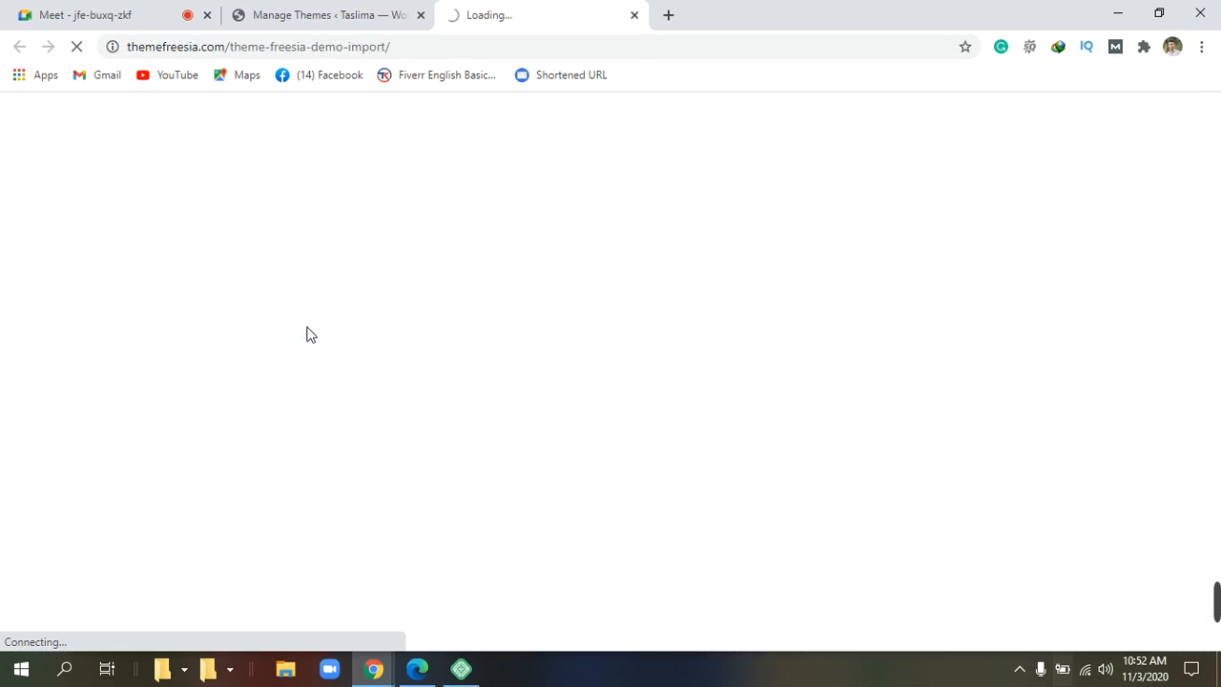
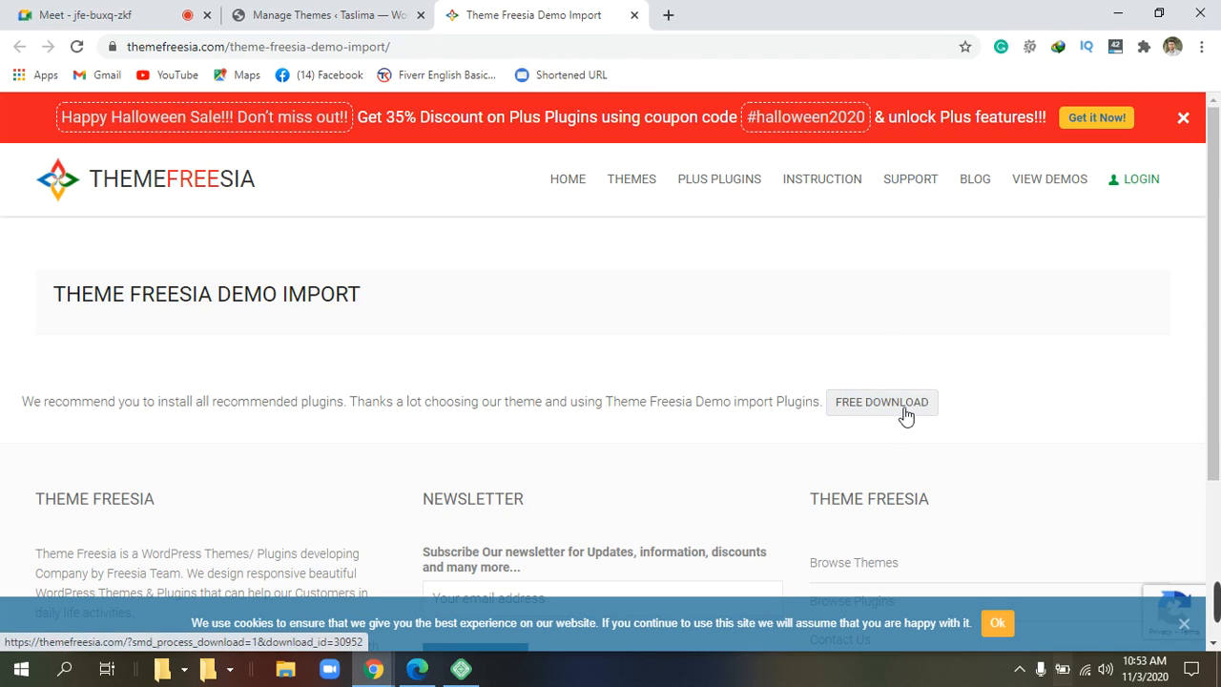
# Download theme-freesia-demo-import.zip (2.45 MB) into Downloads\Compressed via IDM and dismiss the completion notice.
pyautogui.scroll(-1, 904, 410)
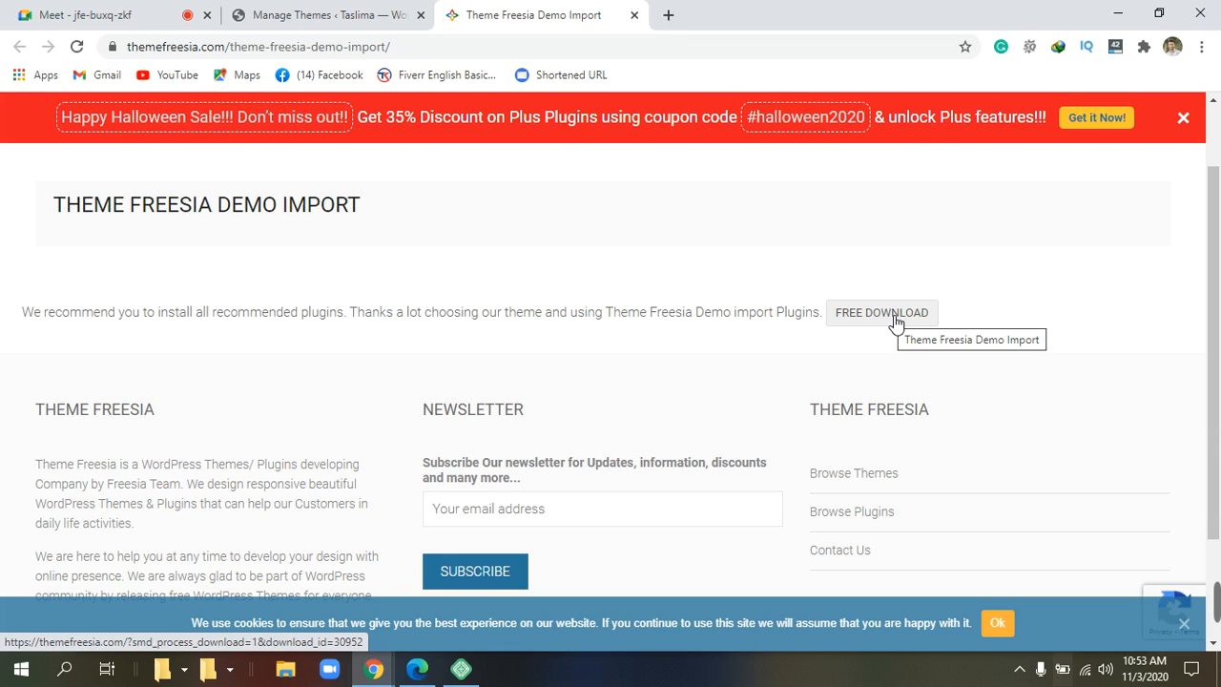
pyautogui.click(894, 322)
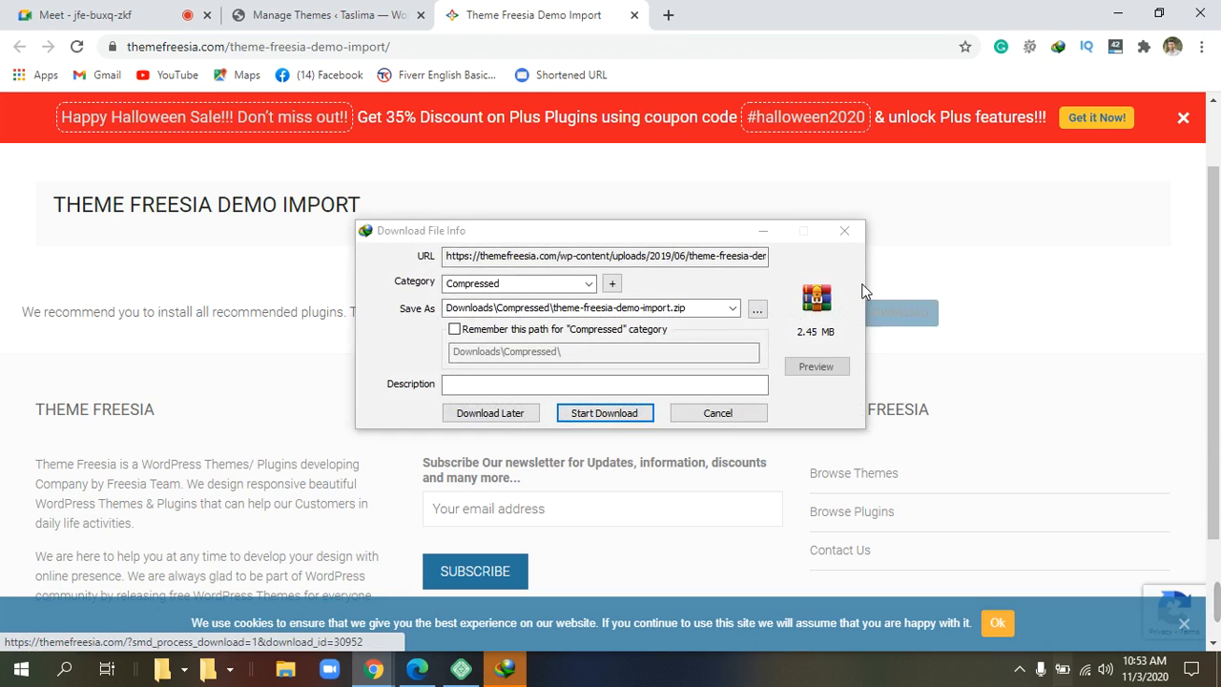
pyautogui.click(618, 417)
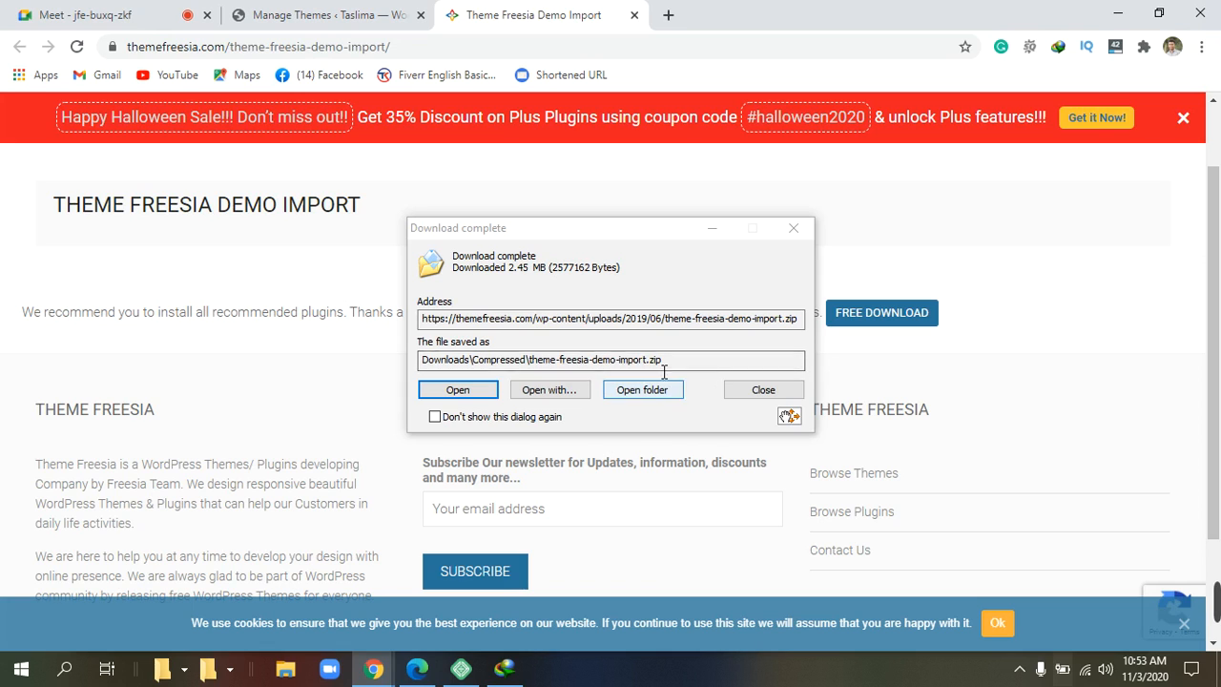
pyautogui.click(793, 229)
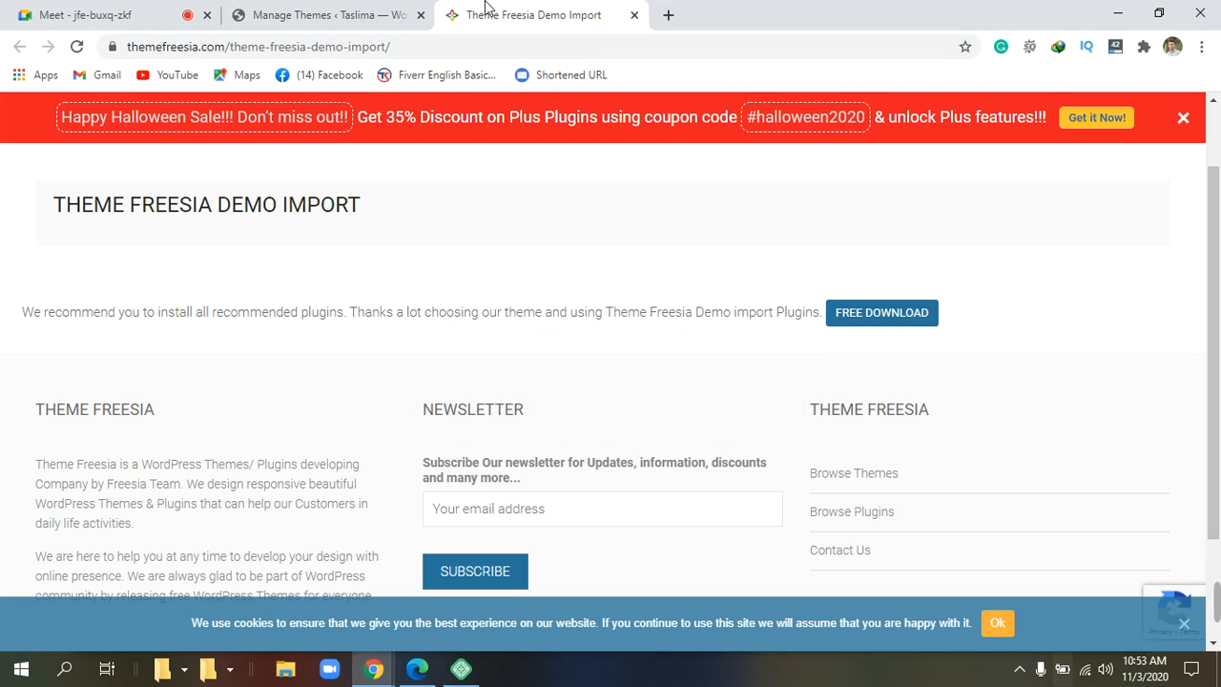
# Back in the WordPress admin tab, open the Upload Plugin form under Plugins > Add New.
pyautogui.click(324, 14)
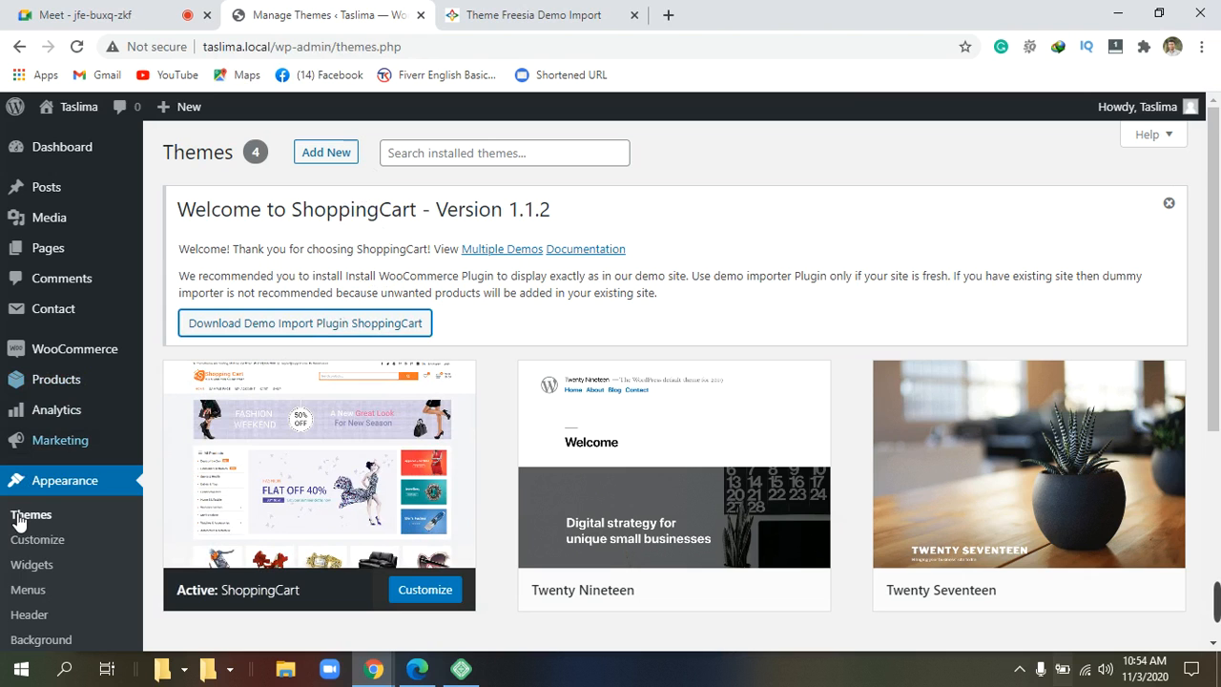
pyautogui.moveTo(246, 430)
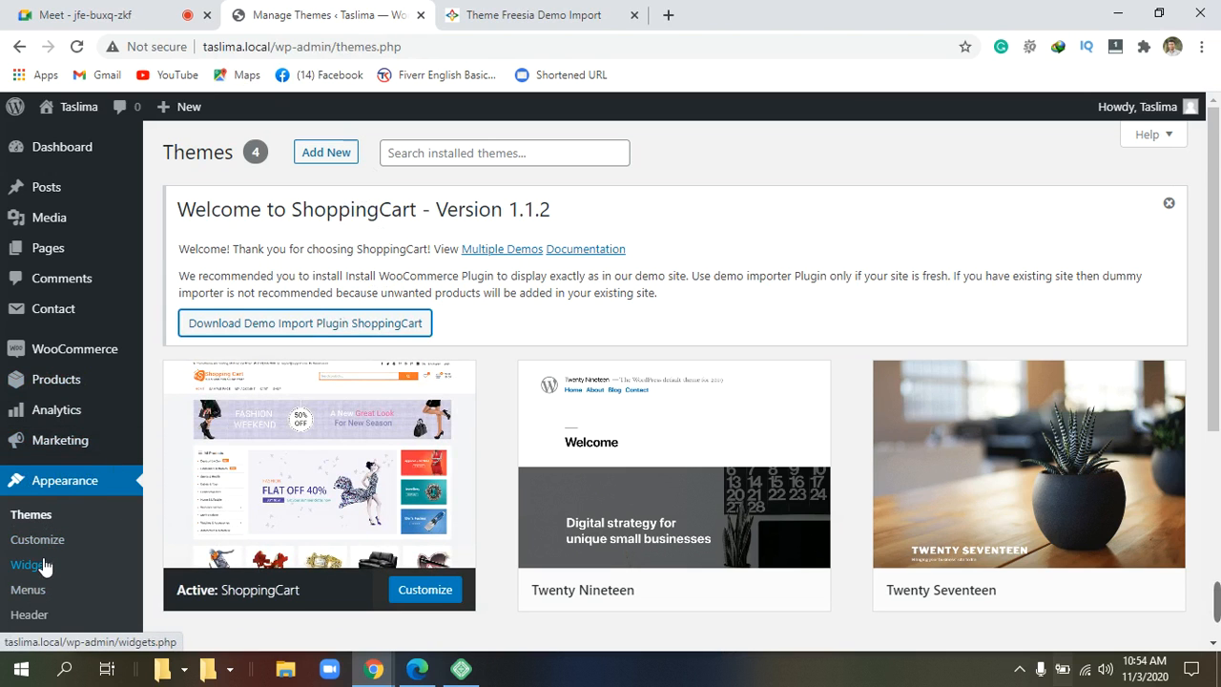
pyautogui.scroll(-2, 43, 565)
pyautogui.moveTo(43, 565)
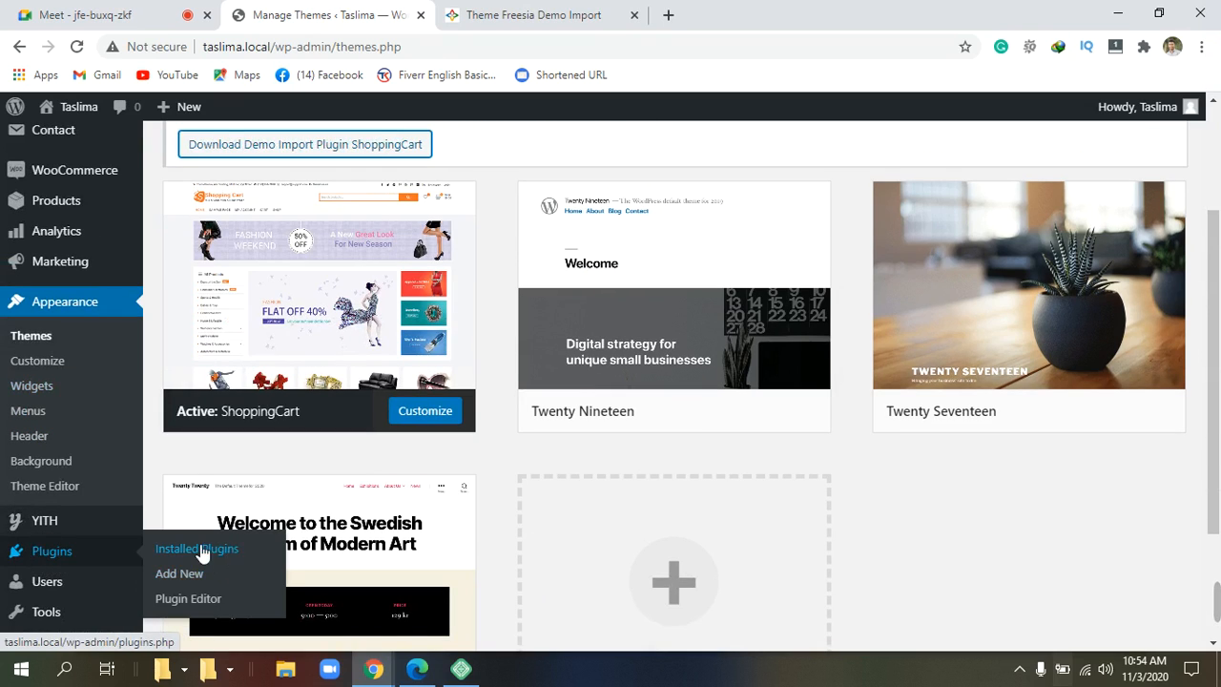
pyautogui.click(89, 553)
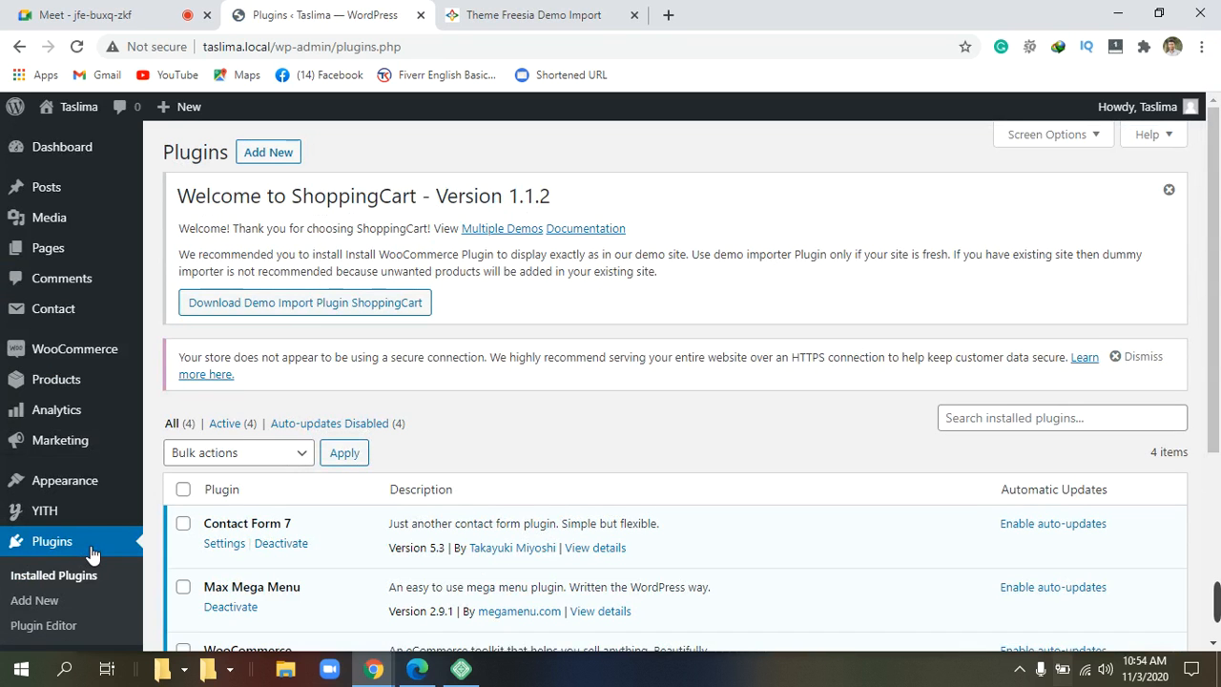
pyautogui.click(92, 552)
pyautogui.click(96, 552)
pyautogui.click(95, 551)
pyautogui.click(274, 154)
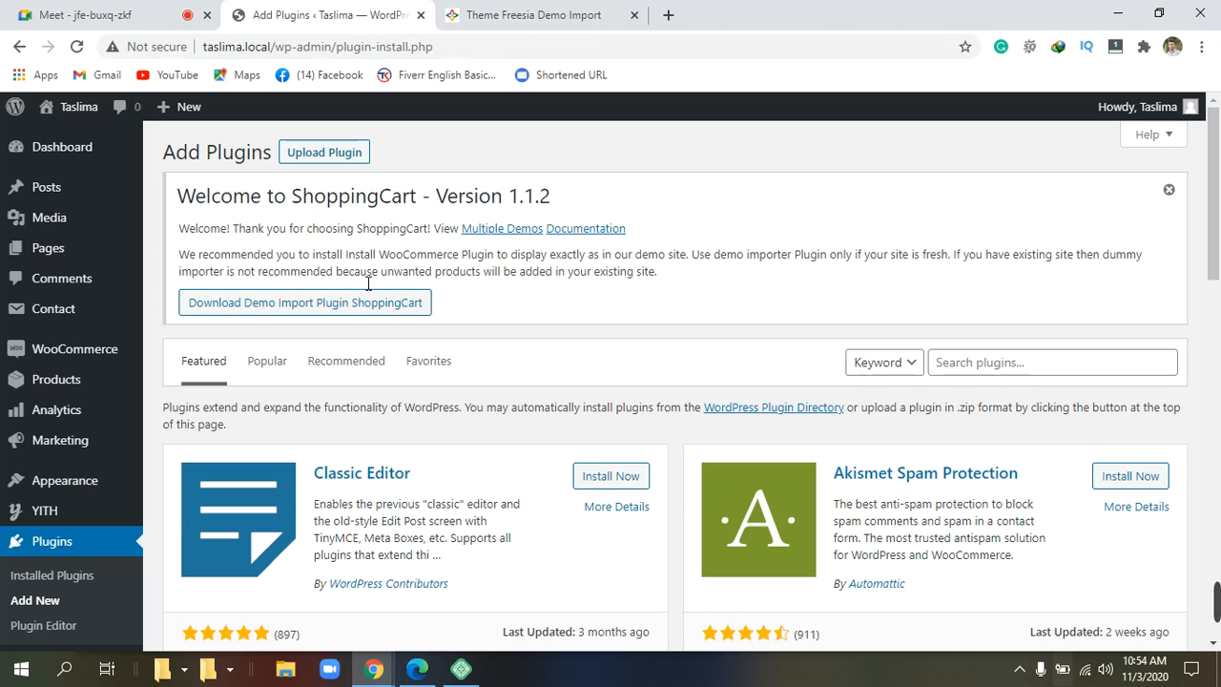
pyautogui.click(348, 158)
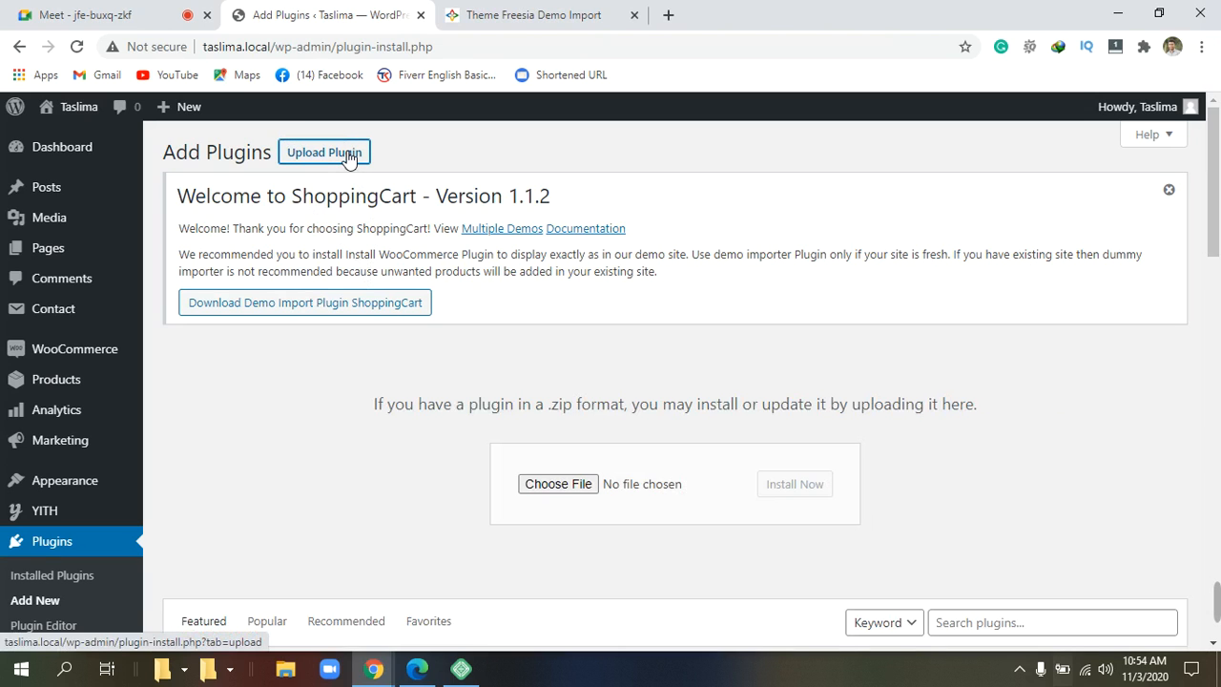
# Upload theme-freesia-demo-import.zip from Downloads\Compressed, install it and activate the plugin.
pyautogui.click(557, 485)
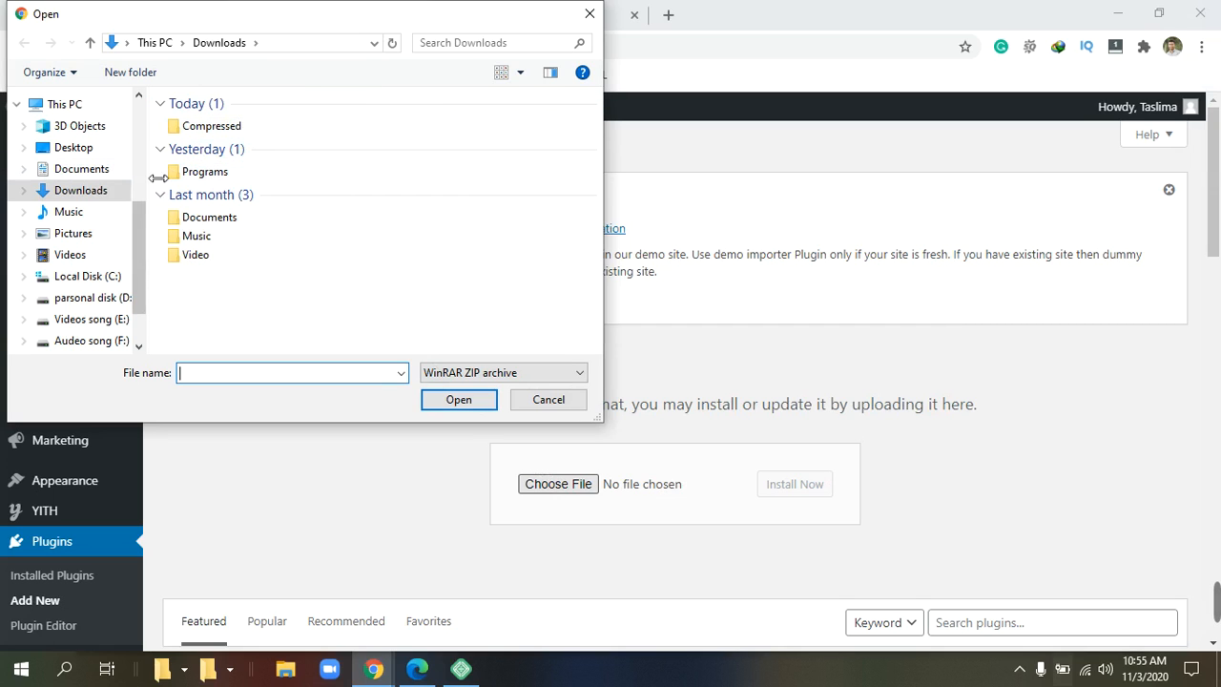
pyautogui.click(271, 128)
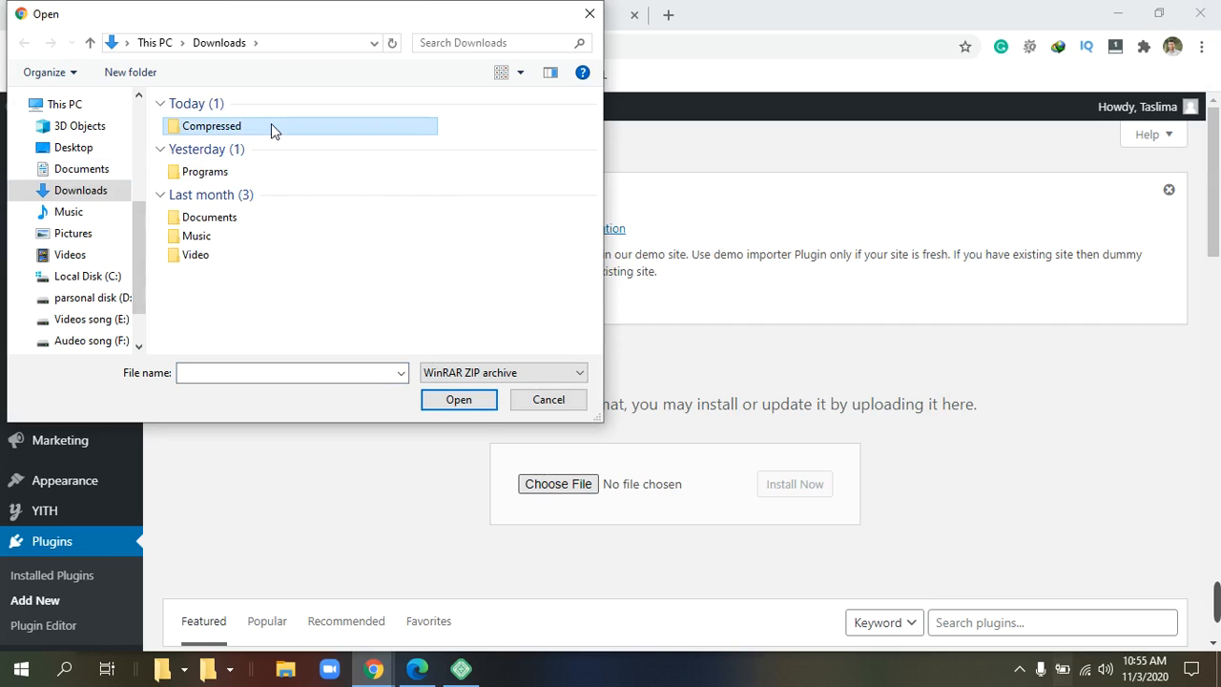
pyautogui.doubleClick(271, 127)
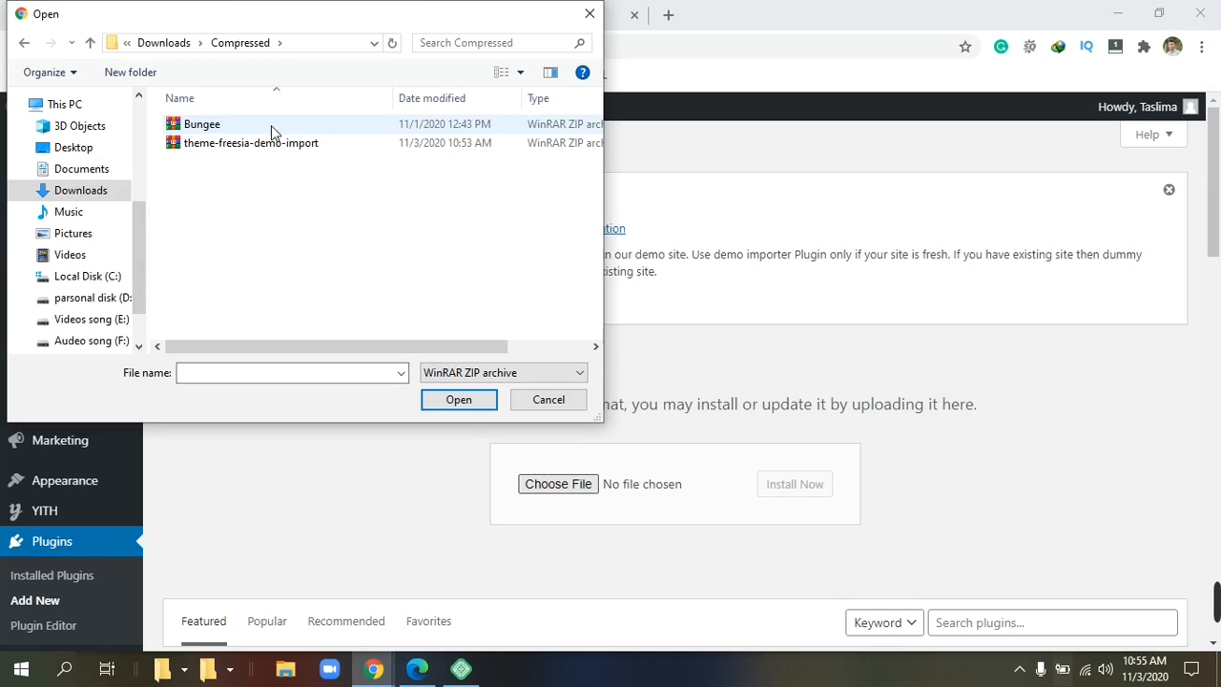
pyautogui.click(268, 144)
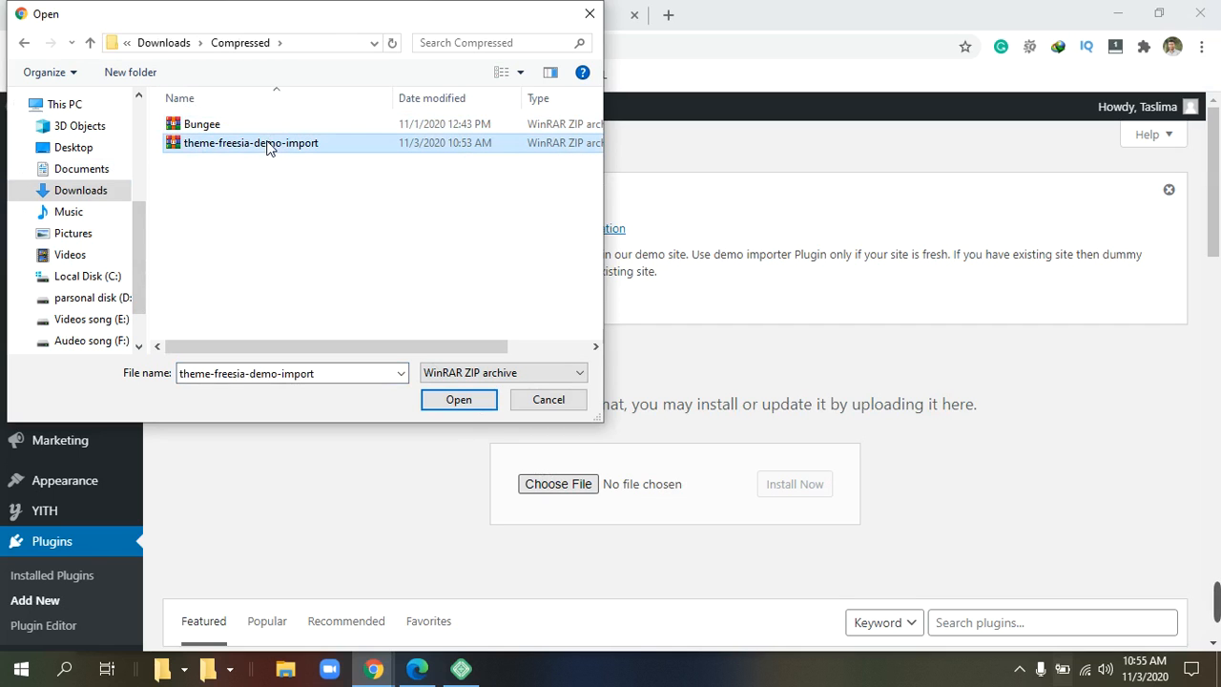
pyautogui.click(459, 400)
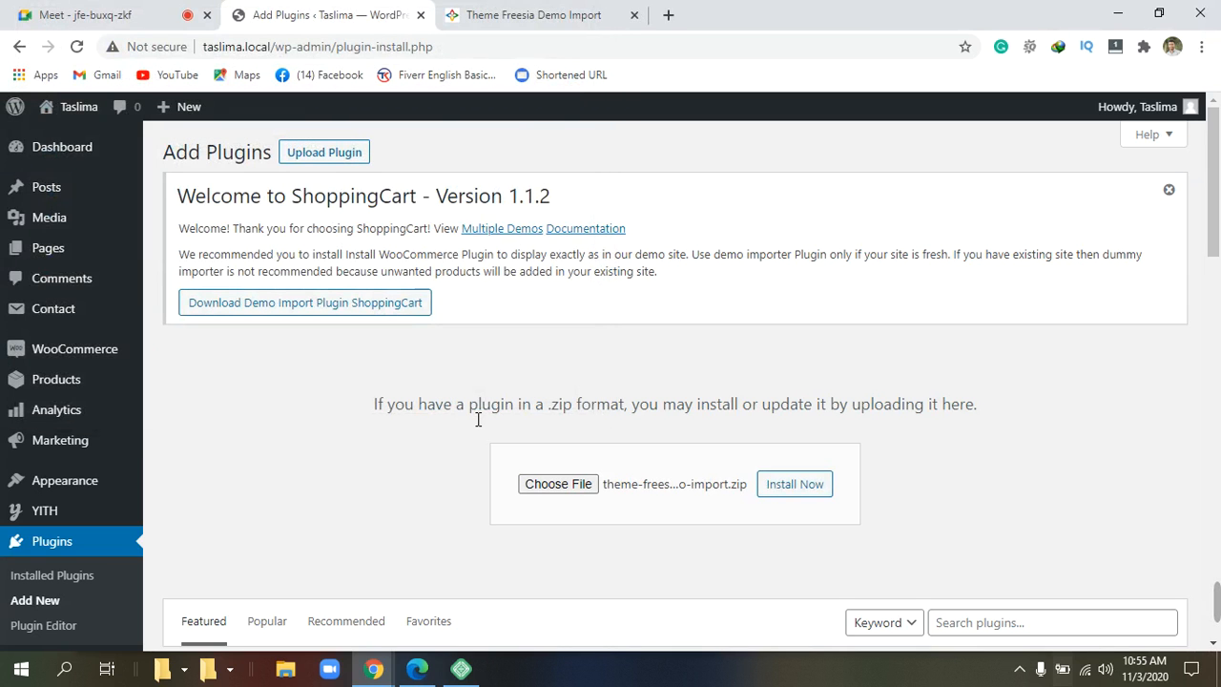
pyautogui.click(801, 486)
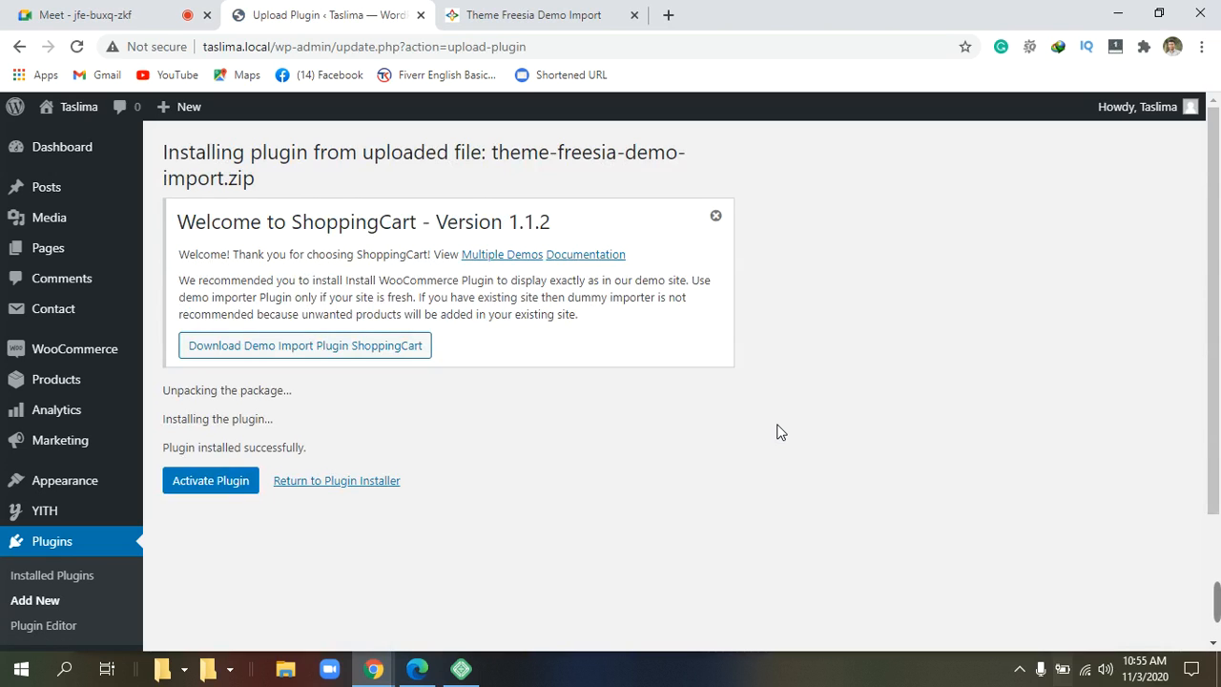
pyautogui.click(236, 487)
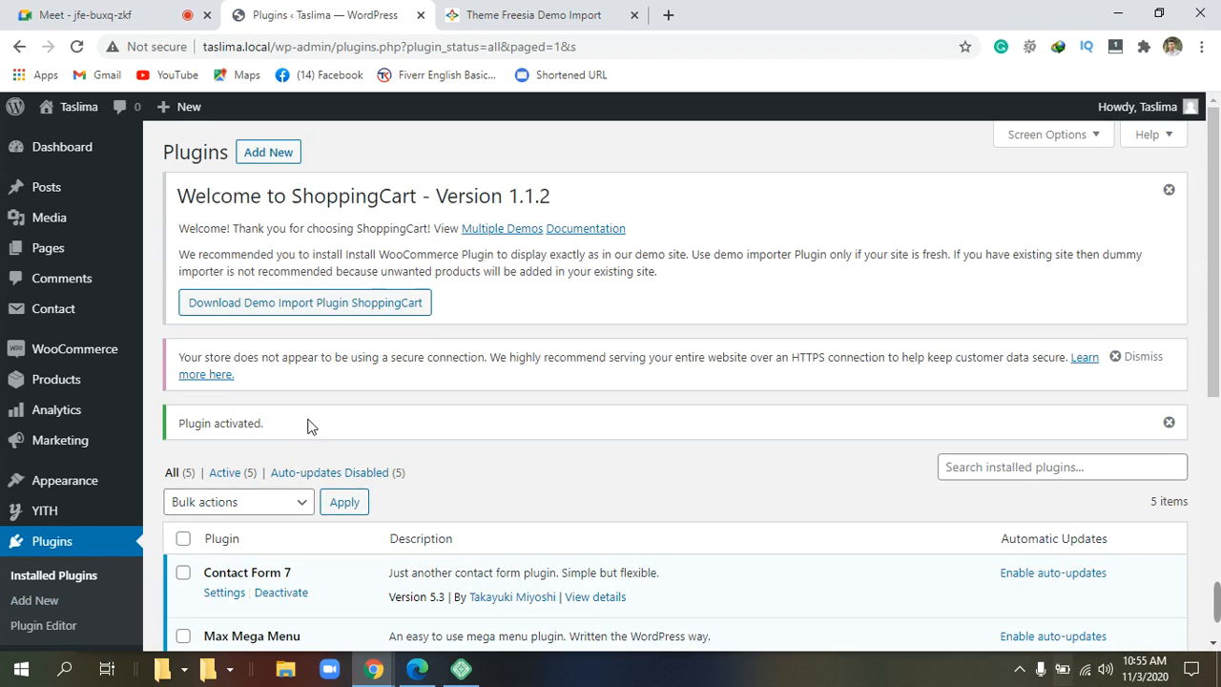
# Open the site's front end in a new tab and close the Theme Freesia Demo Import tab.
pyautogui.scroll(-3, 309, 427)
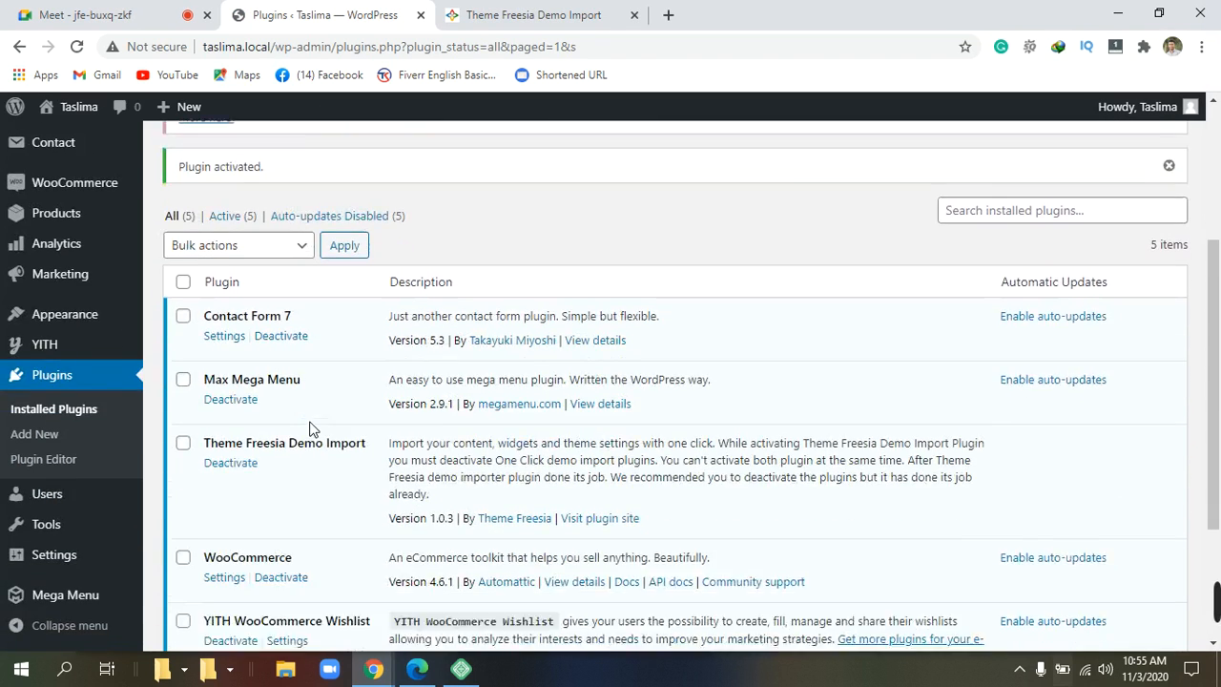
pyautogui.scroll(3, 314, 427)
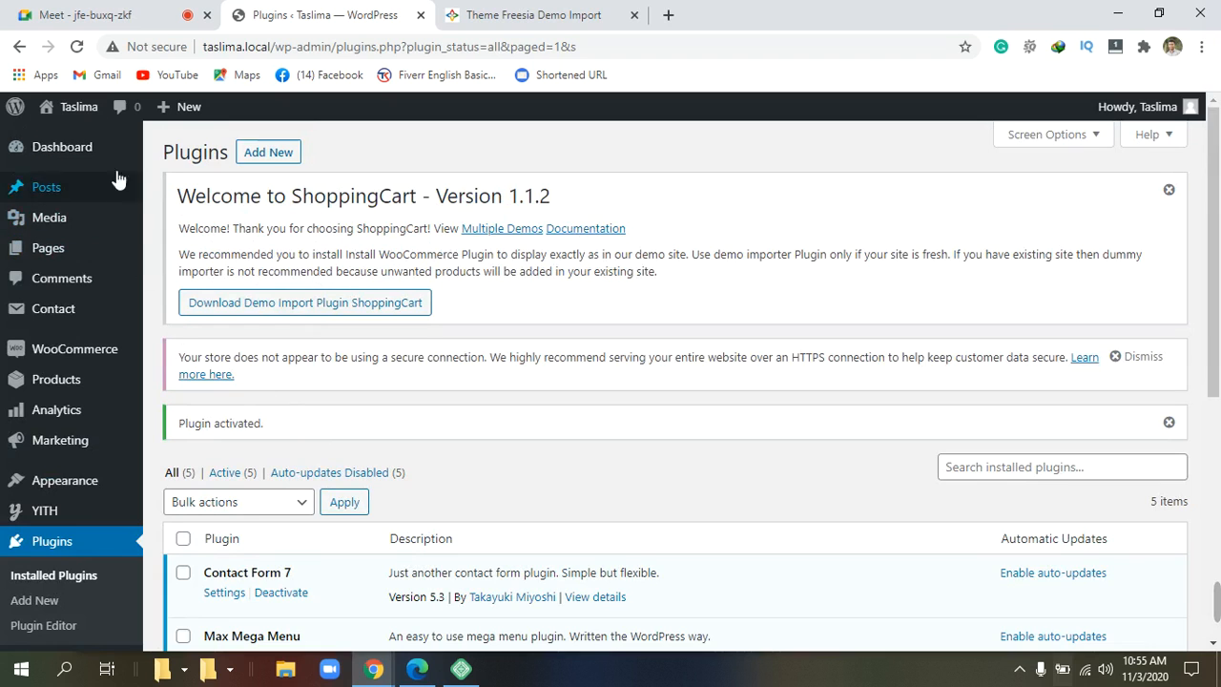
pyautogui.click(86, 107)
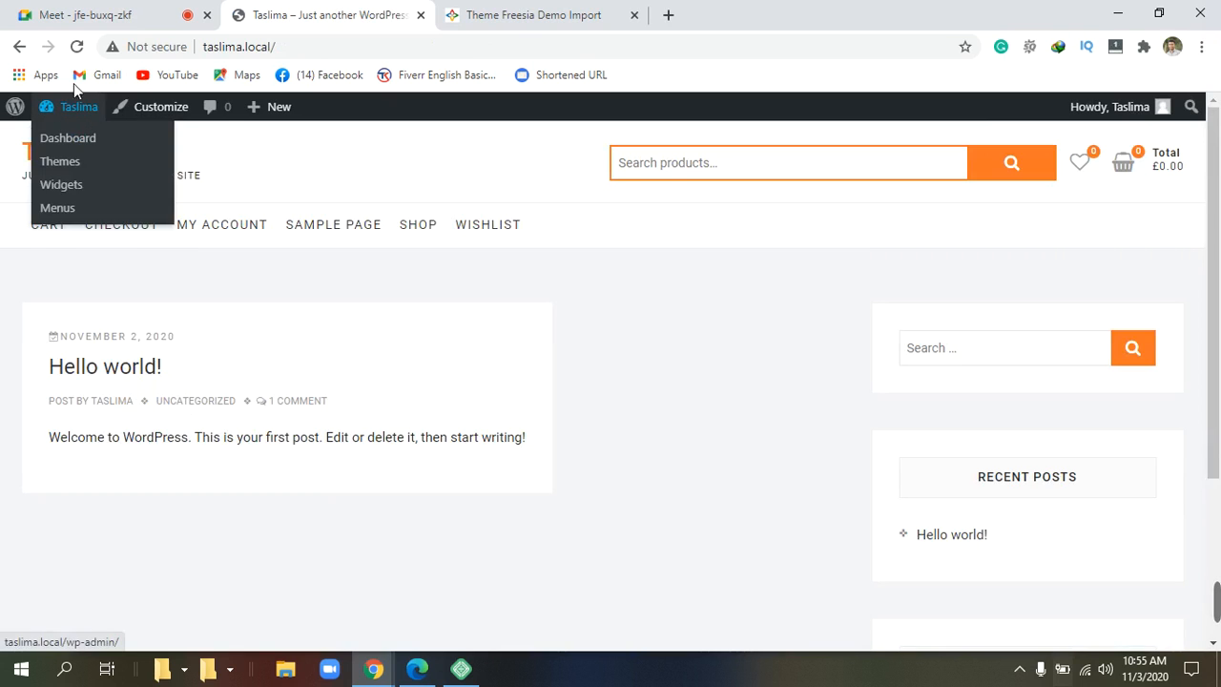
pyautogui.click(17, 46)
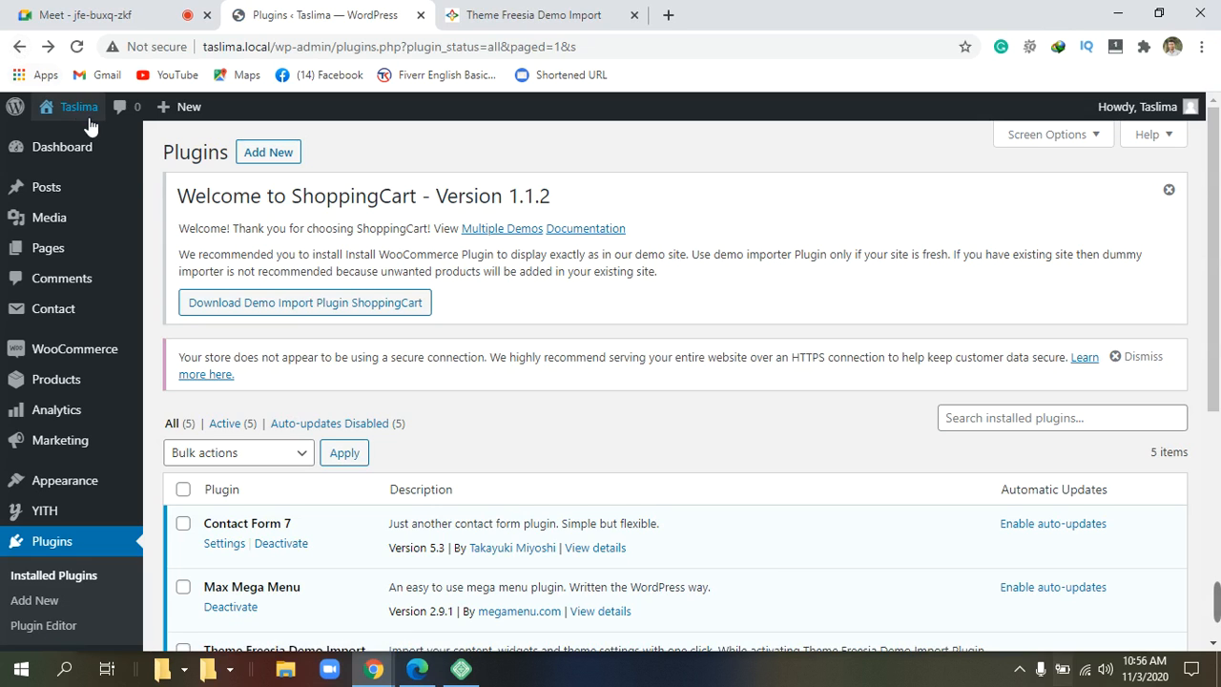
pyautogui.moveTo(77, 122)
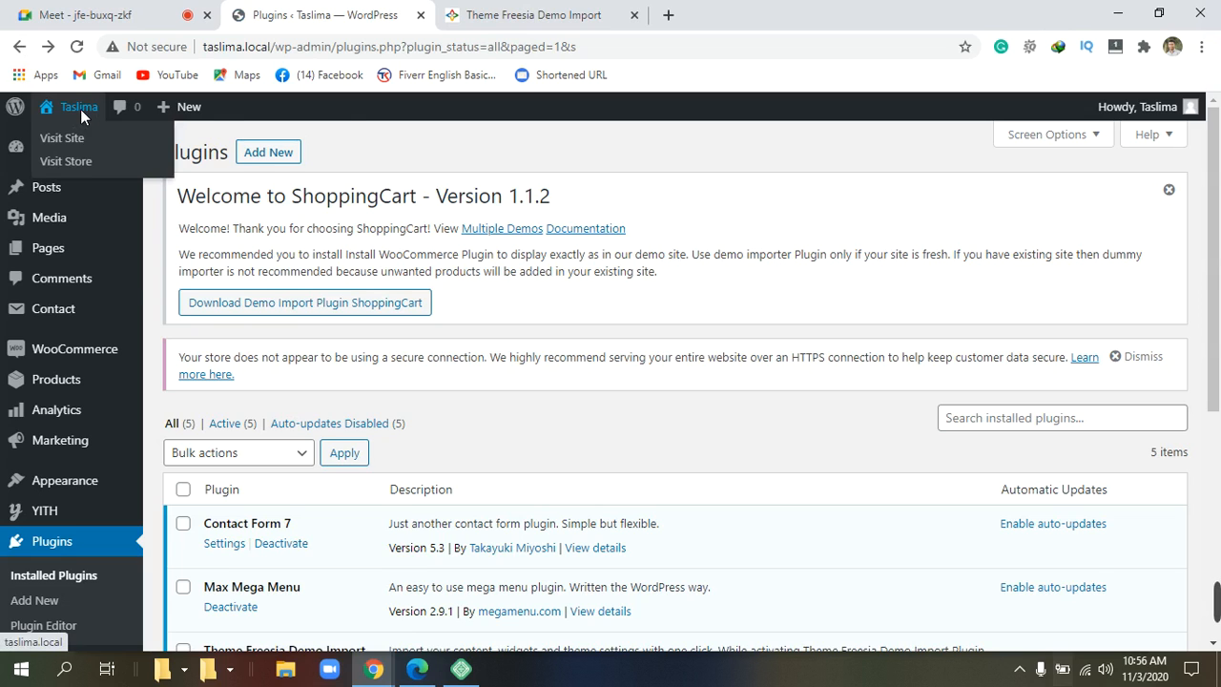
pyautogui.rightClick(81, 110)
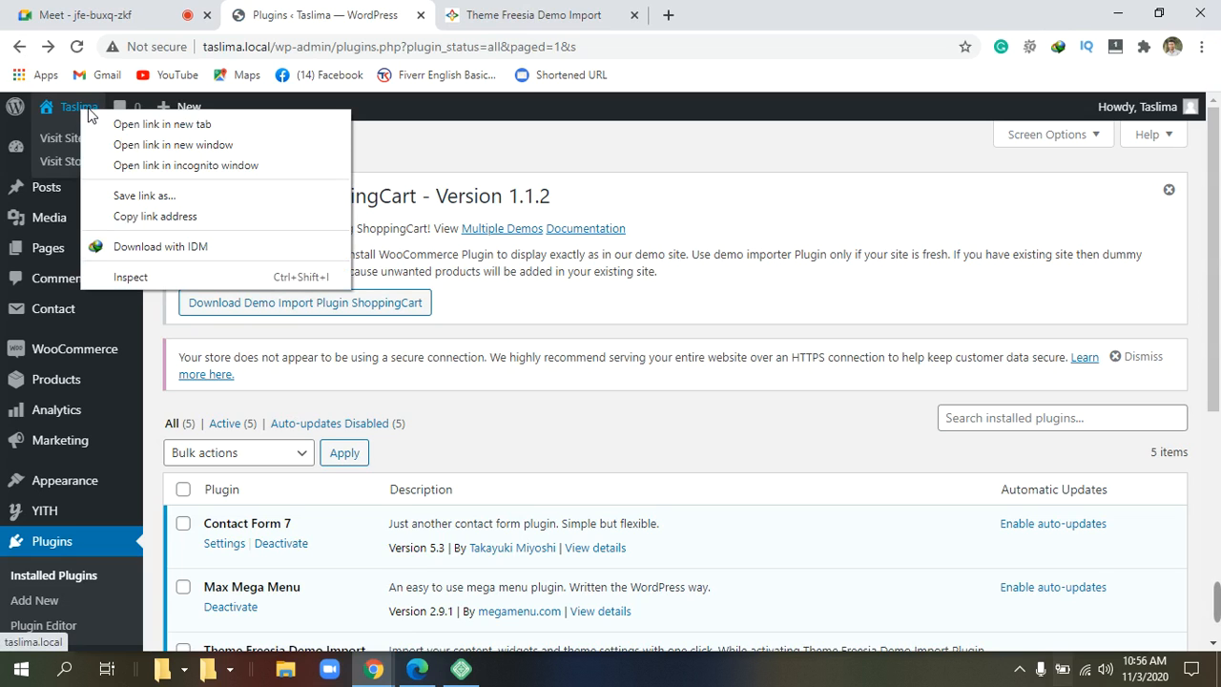
pyautogui.click(156, 131)
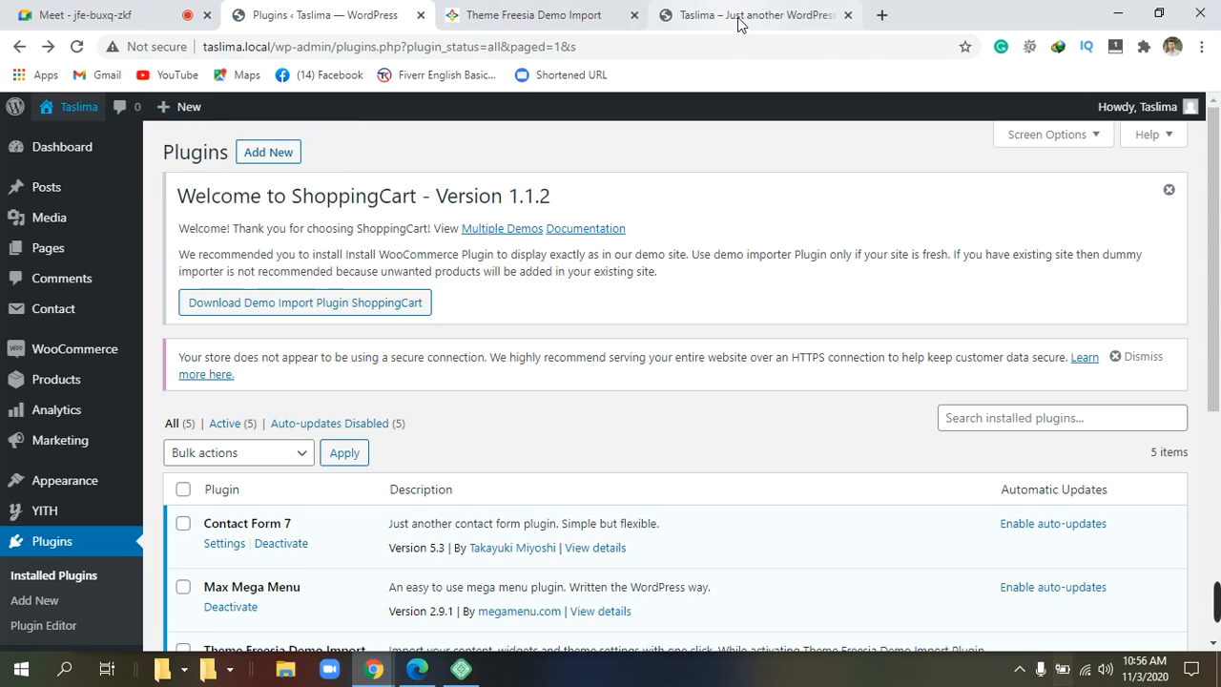
pyautogui.click(634, 15)
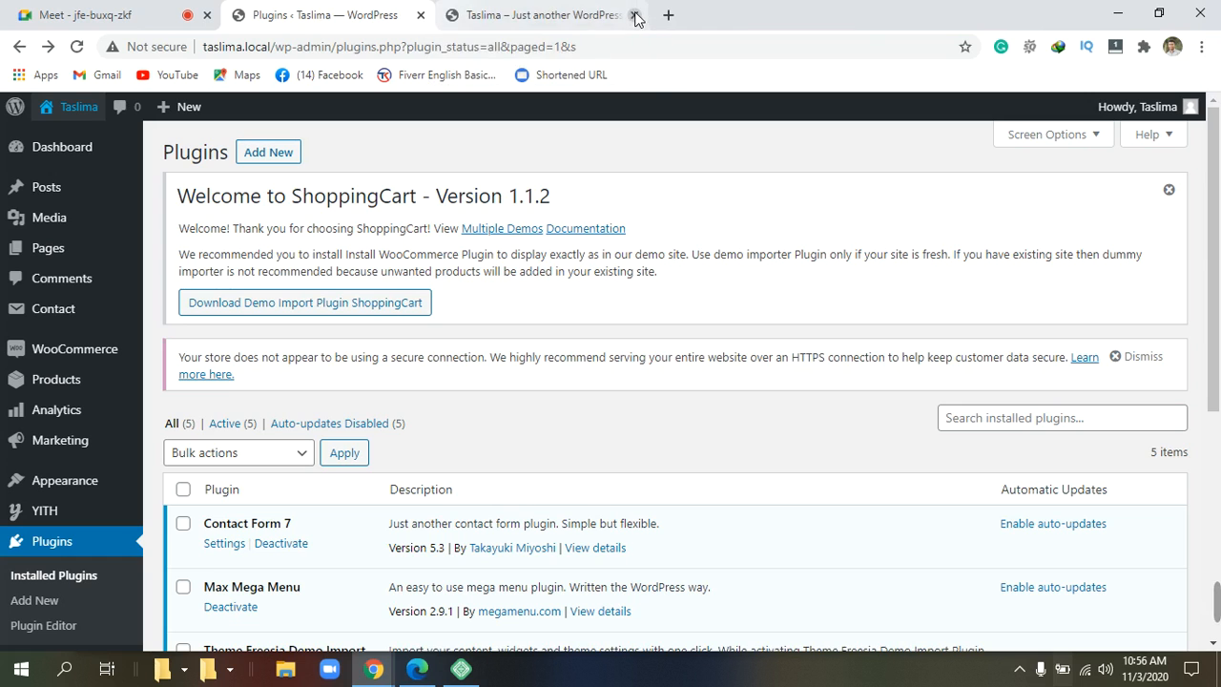
pyautogui.click(569, 23)
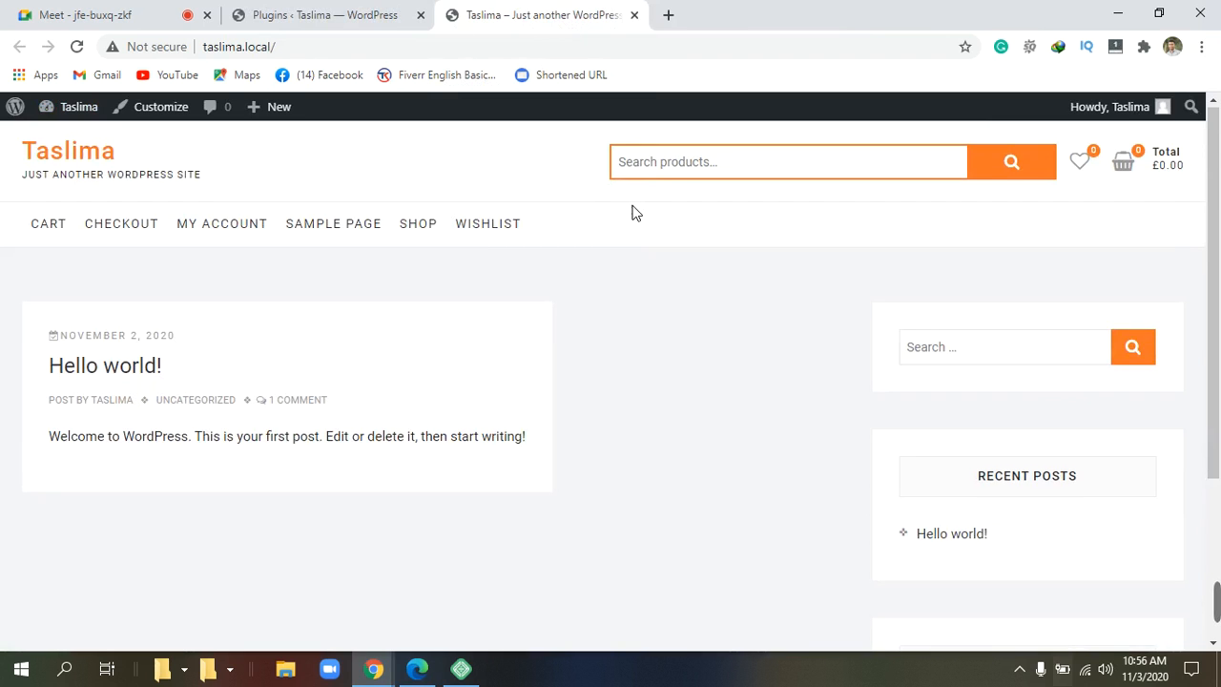
pyautogui.scroll(-3, 636, 212)
pyautogui.scroll(3, 636, 212)
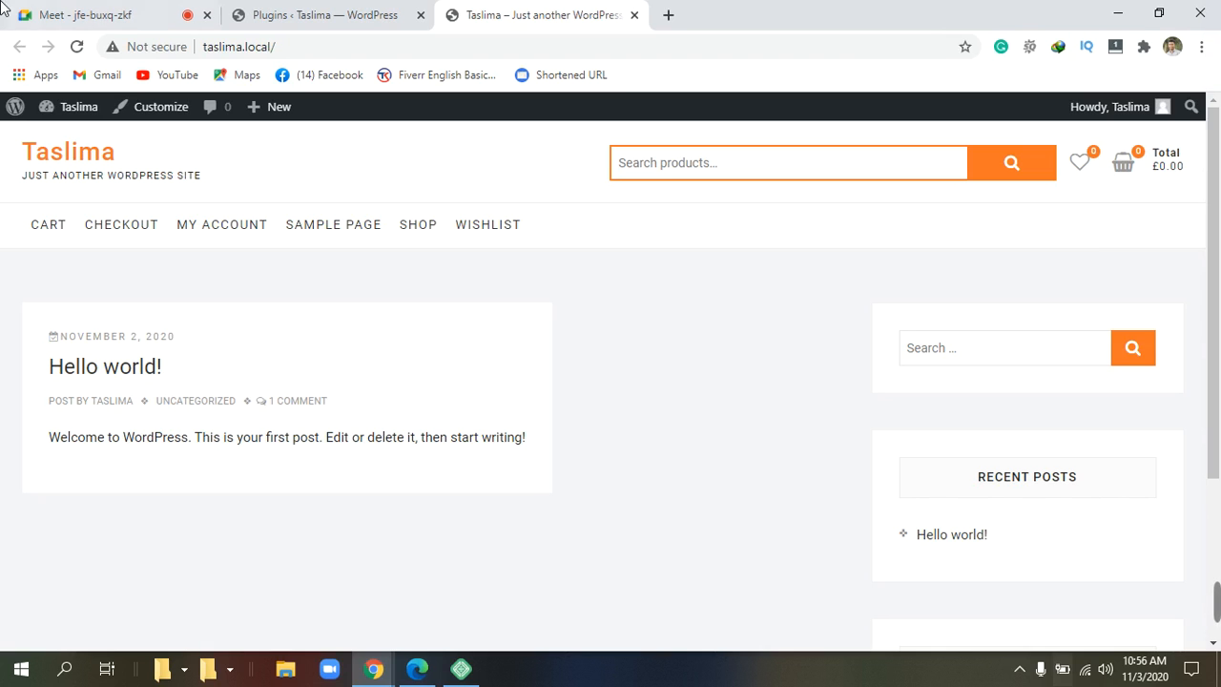
pyautogui.click(272, 17)
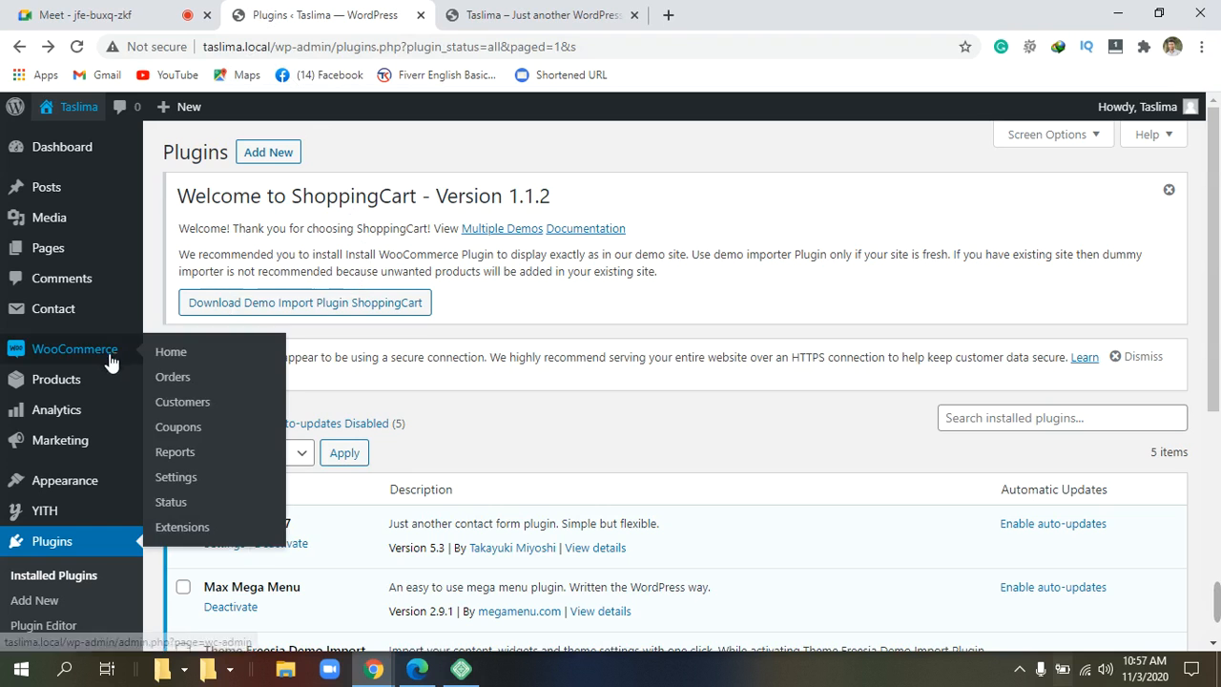
pyautogui.click(86, 492)
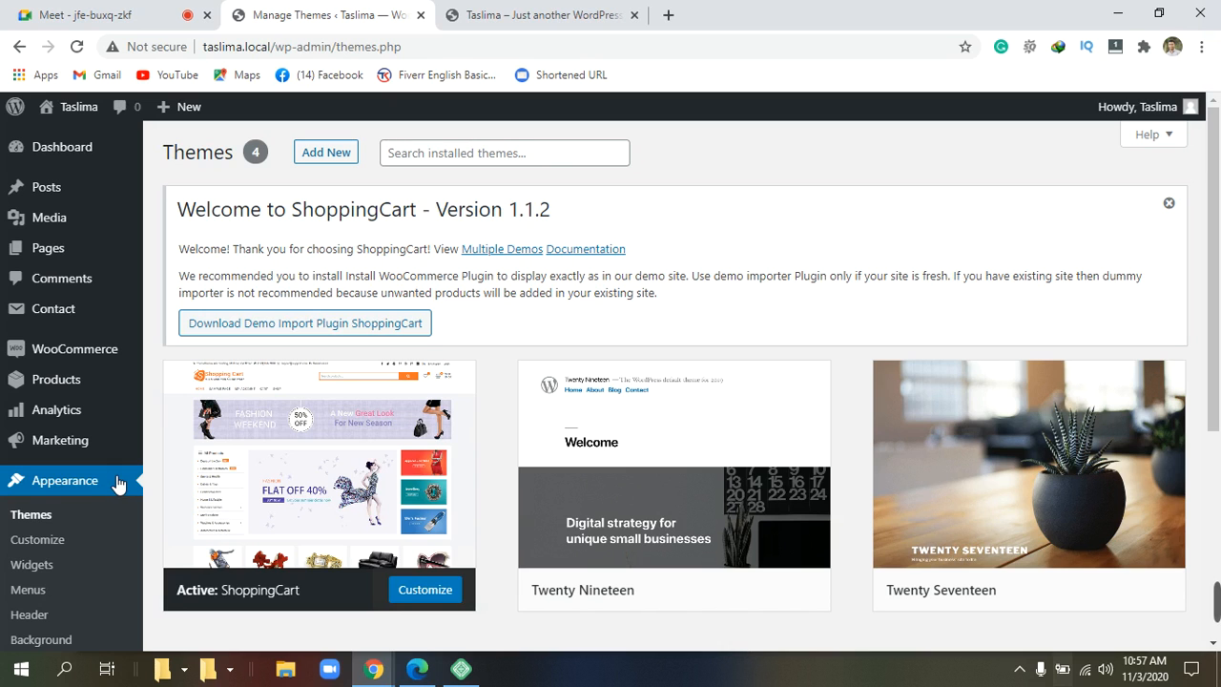
pyautogui.scroll(-2, 117, 484)
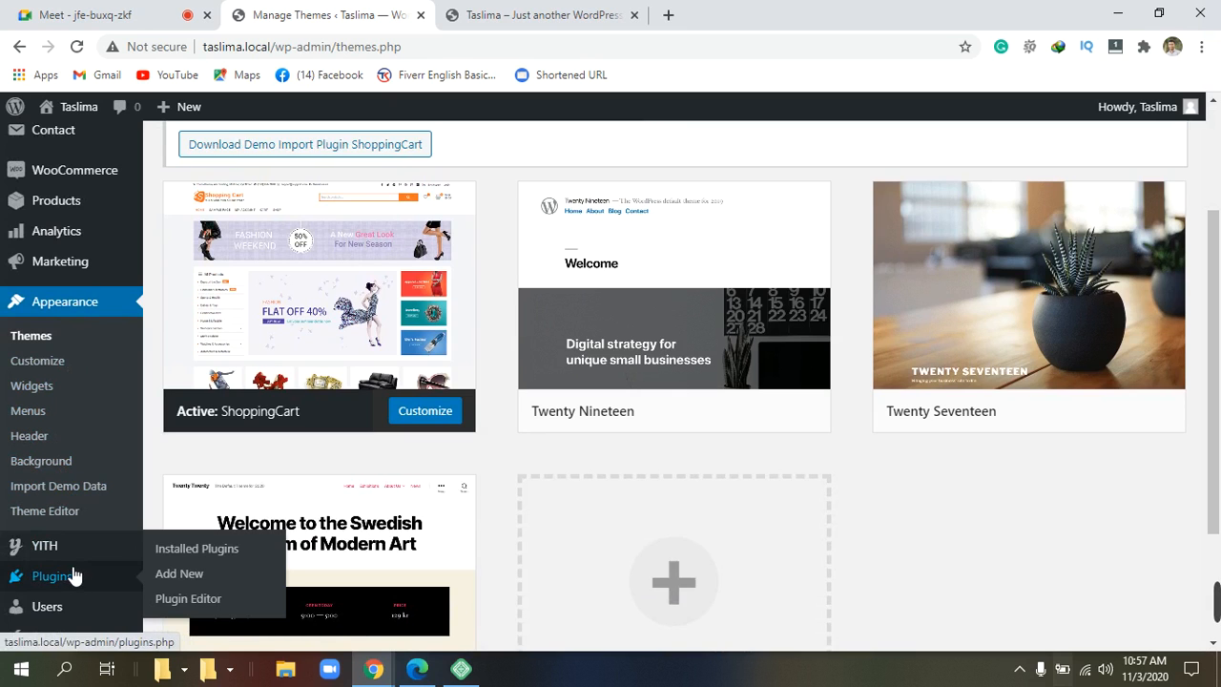
pyautogui.scroll(-2, 81, 436)
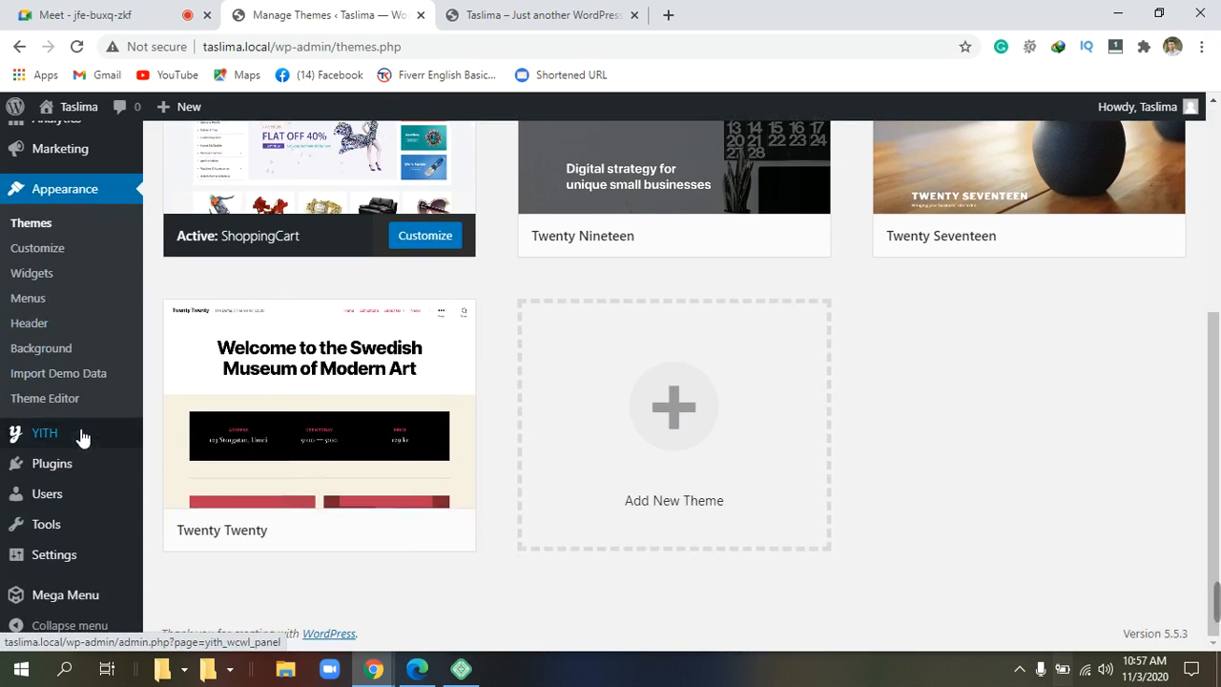
pyautogui.moveTo(86, 489)
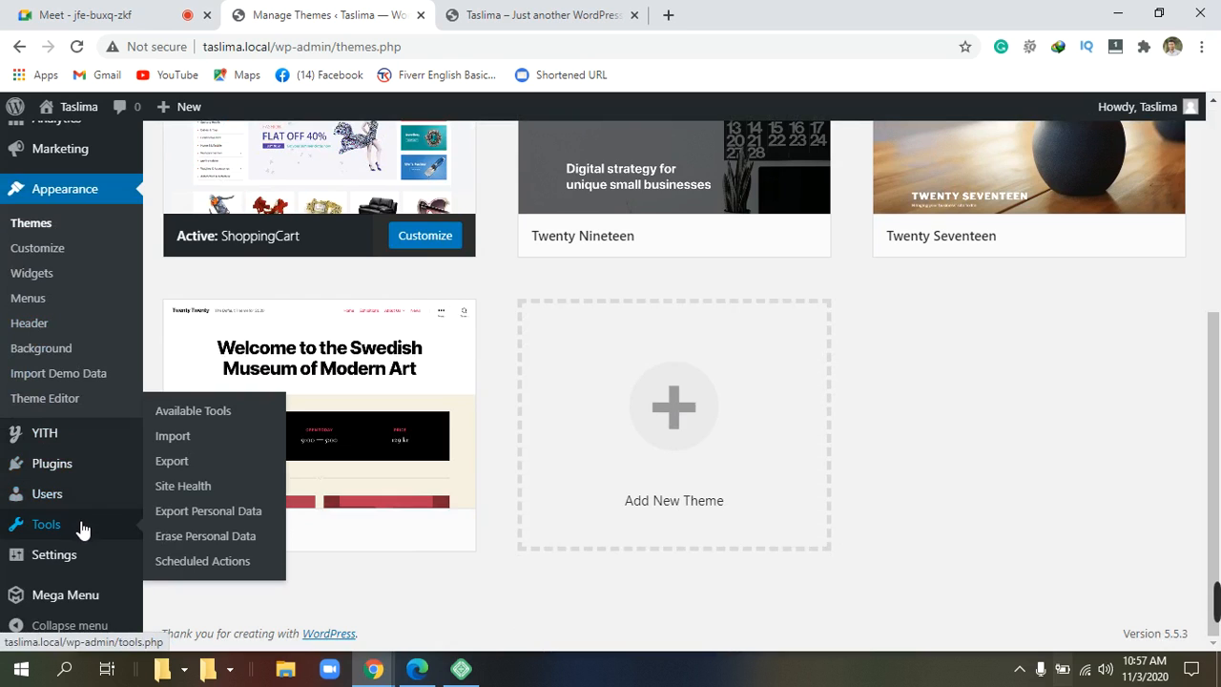
# Dismiss the ShoppingCart welcome notice and reopen Import Demo Data to view the three demo cards.
pyautogui.click(55, 377)
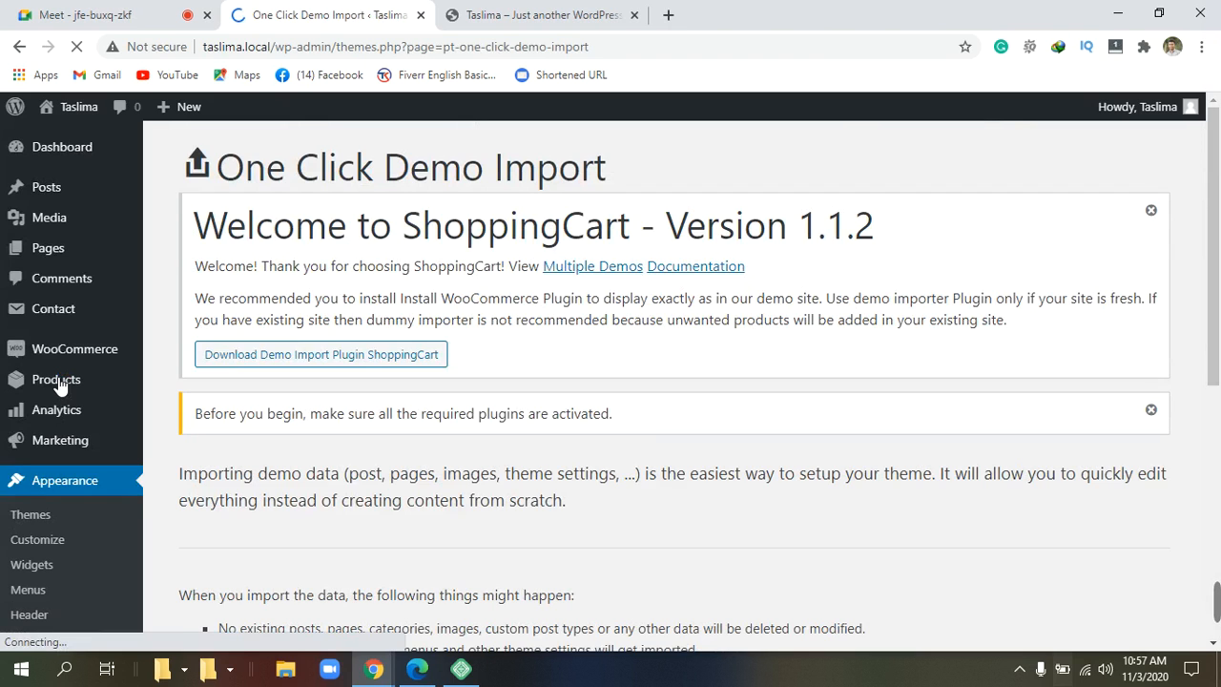
pyautogui.moveTo(59, 383)
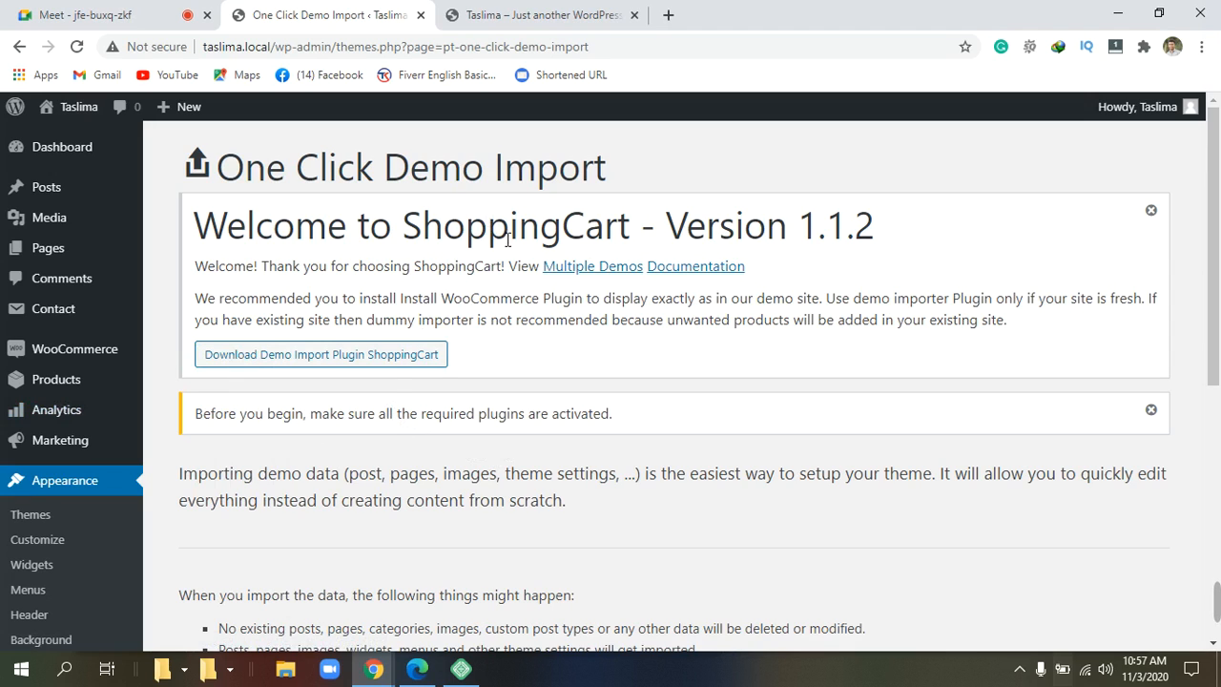
pyautogui.click(1159, 211)
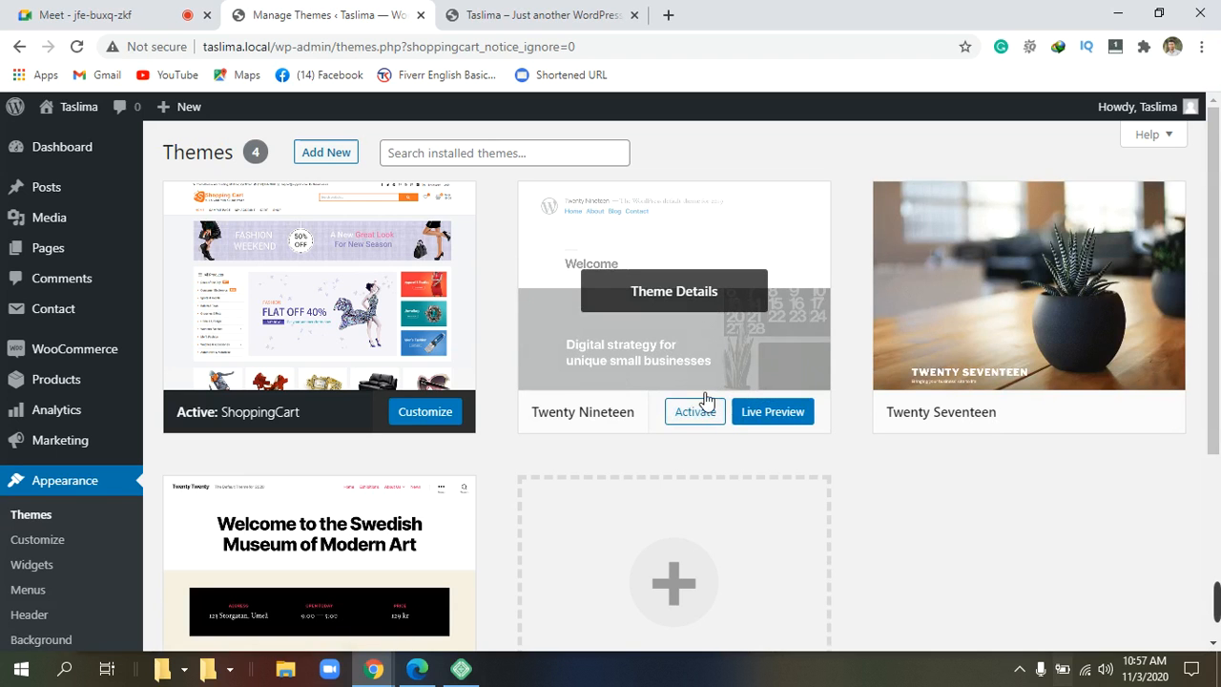
pyautogui.scroll(-3, 697, 401)
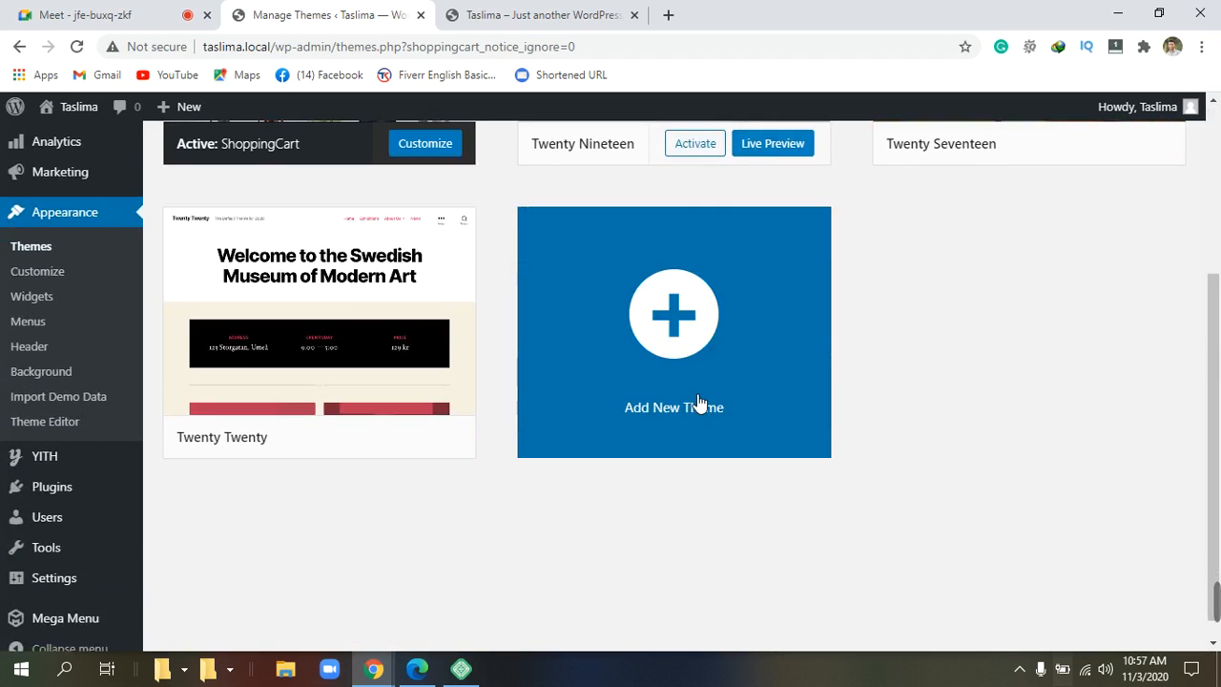
pyautogui.scroll(3, 701, 402)
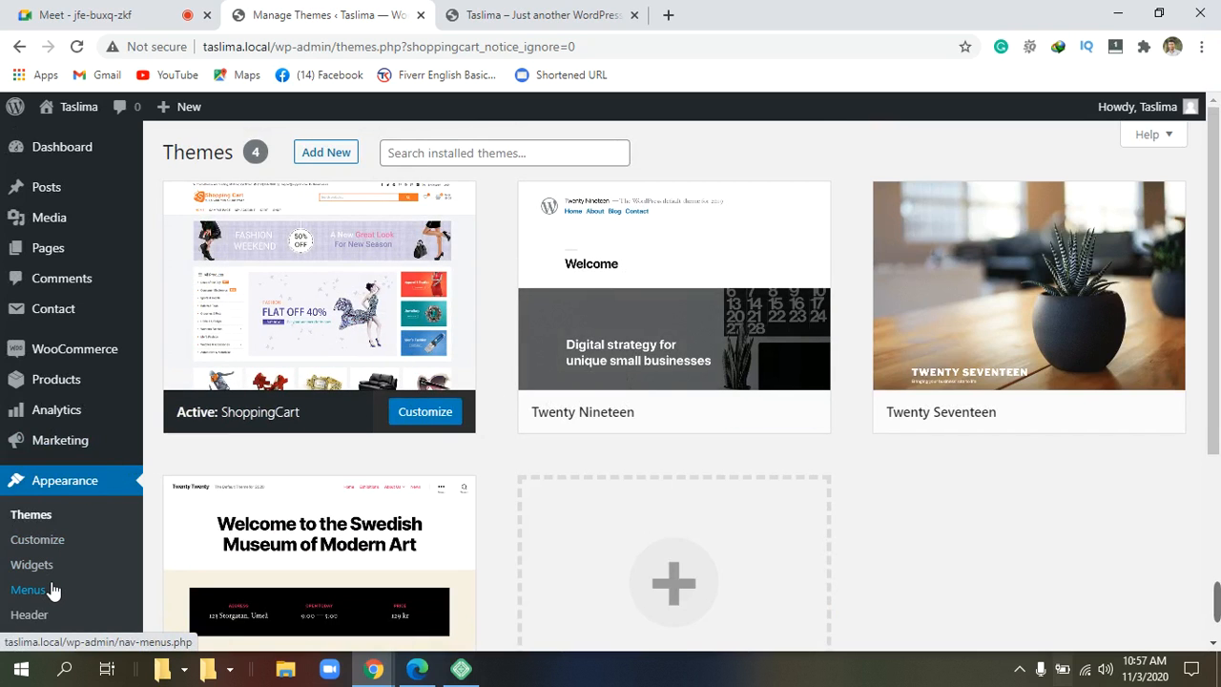
pyautogui.scroll(-2, 28, 588)
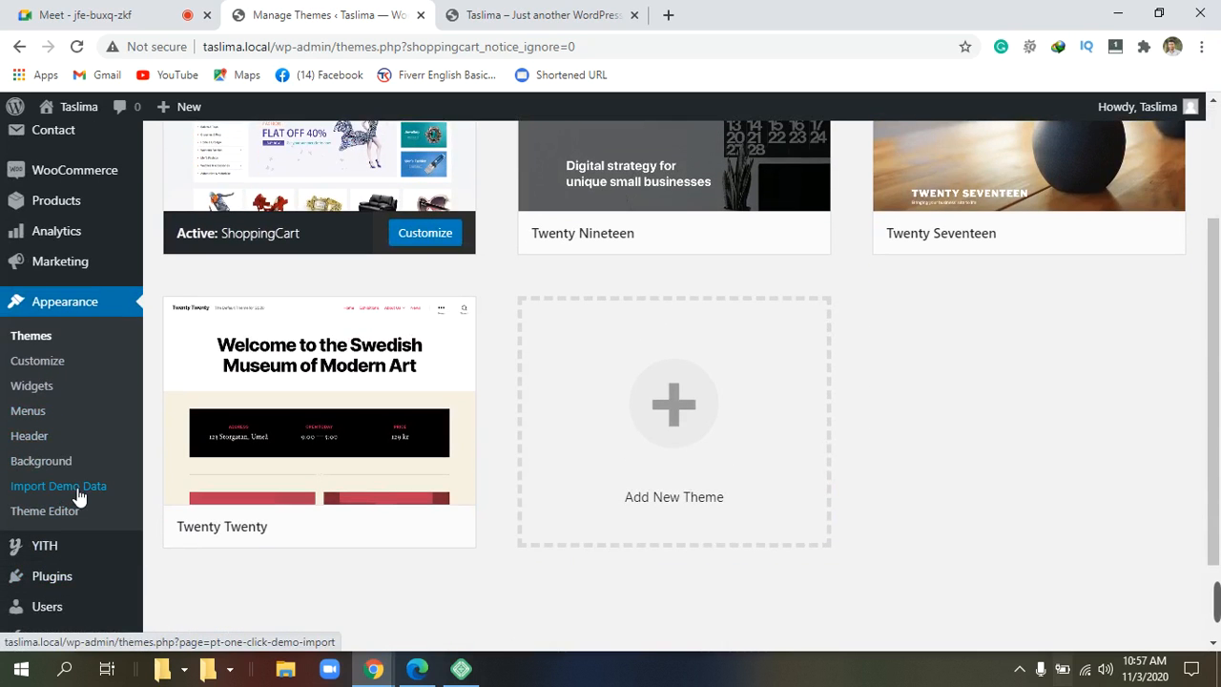
pyautogui.click(57, 486)
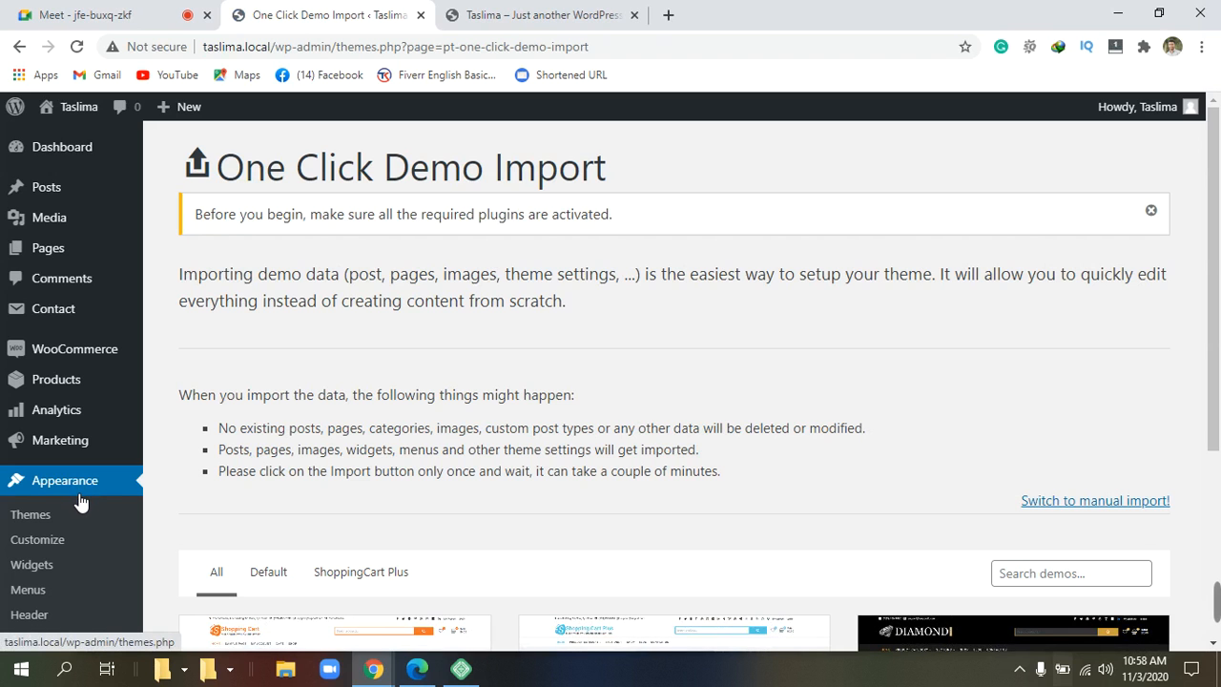
pyautogui.scroll(-3, 477, 439)
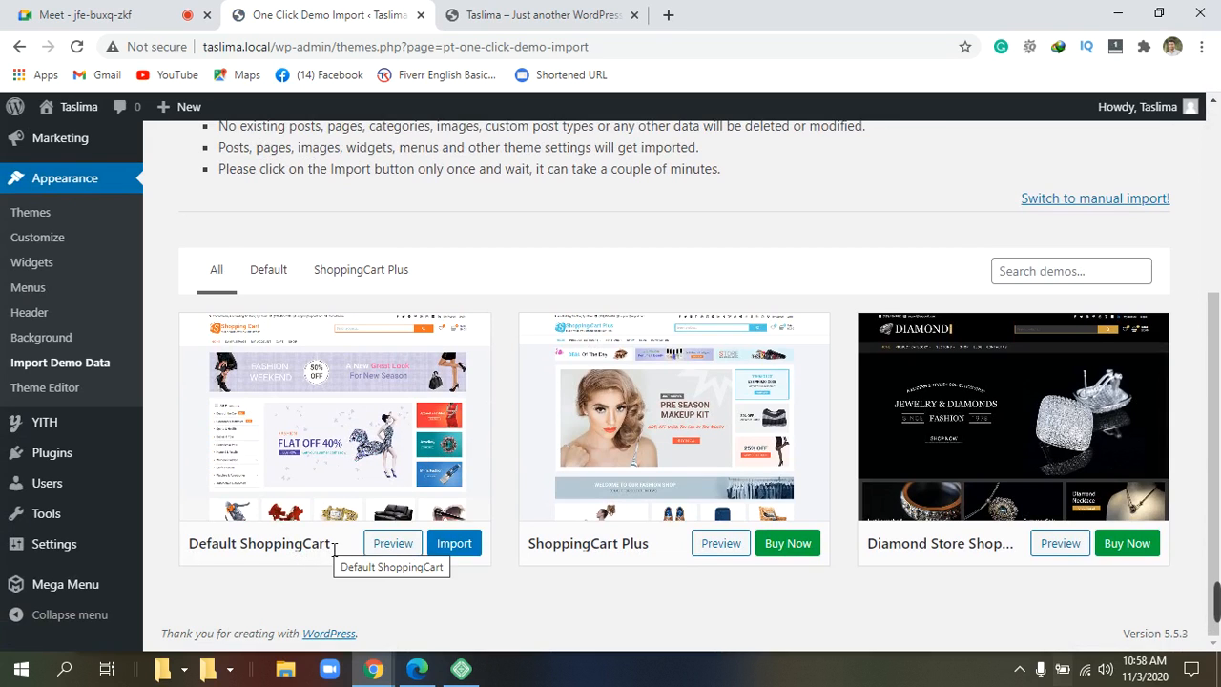
# Import the Default ShoppingCart demo, confirm with Yes, import!, and wait for the all-done message.
pyautogui.click(454, 543)
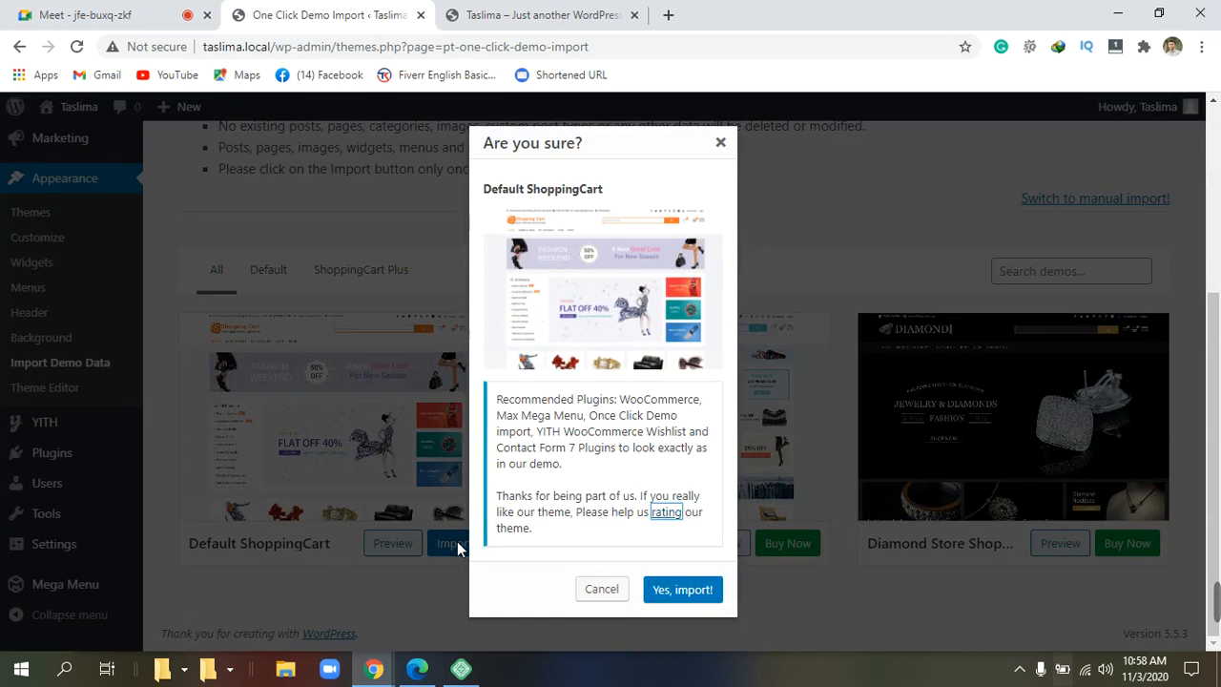
pyautogui.click(706, 599)
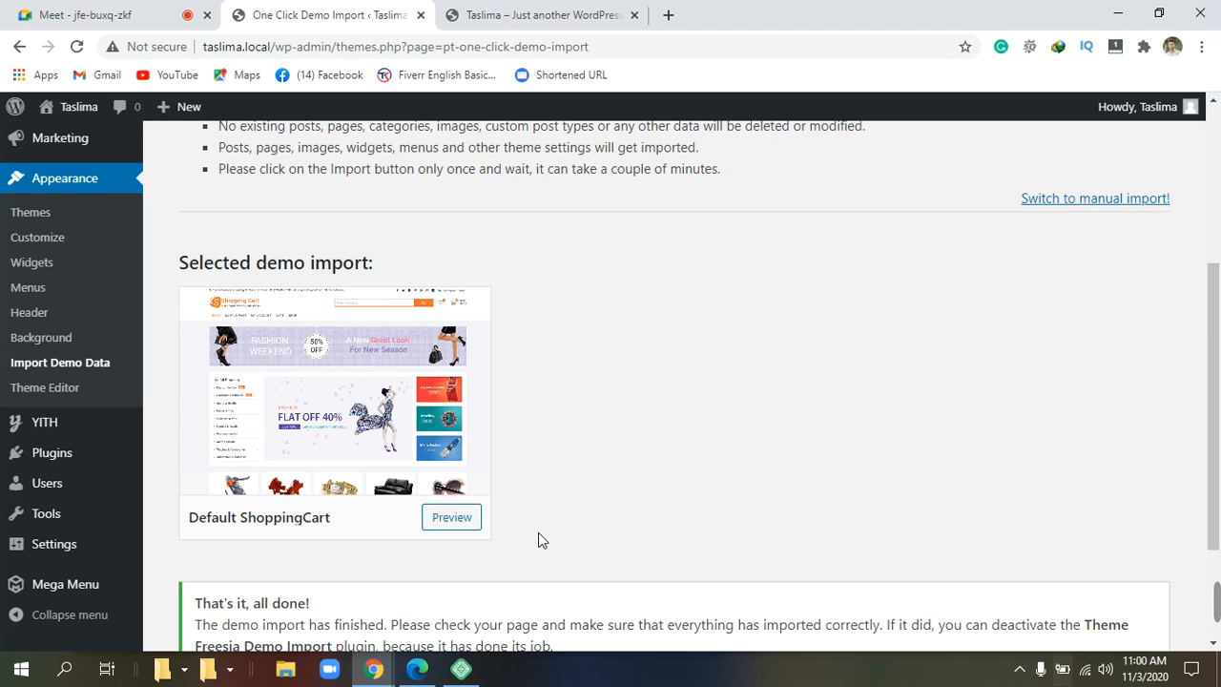
pyautogui.scroll(-1, 529, 531)
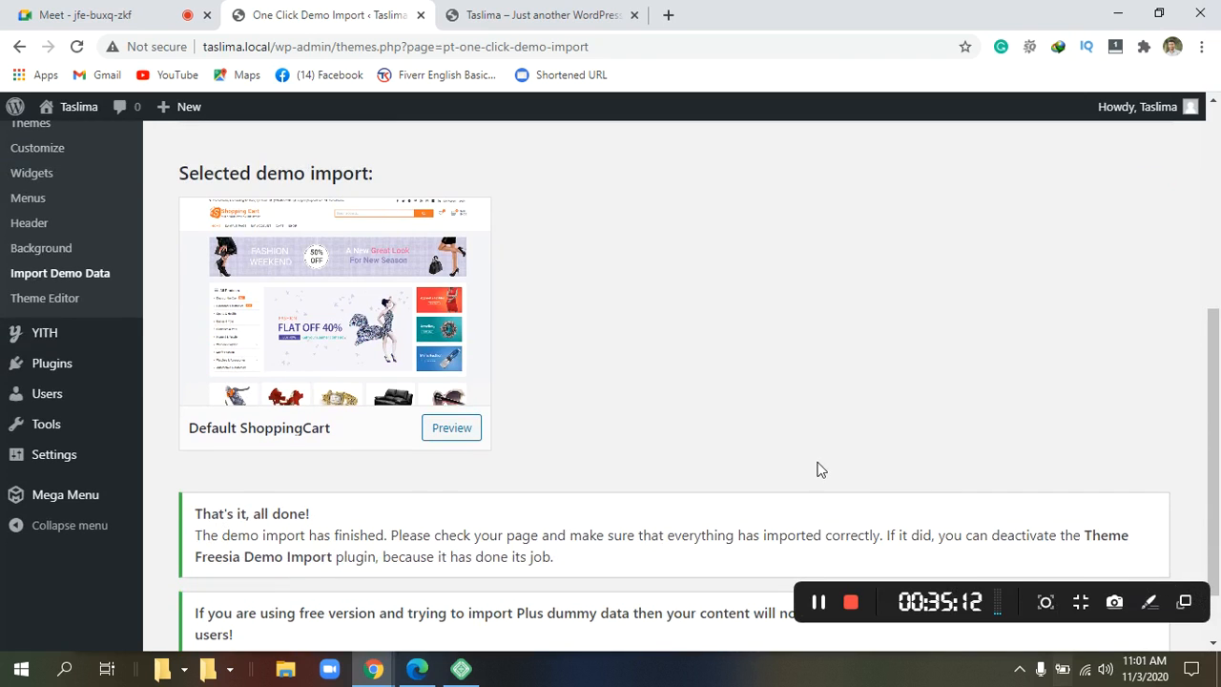
pyautogui.scroll(-1, 674, 579)
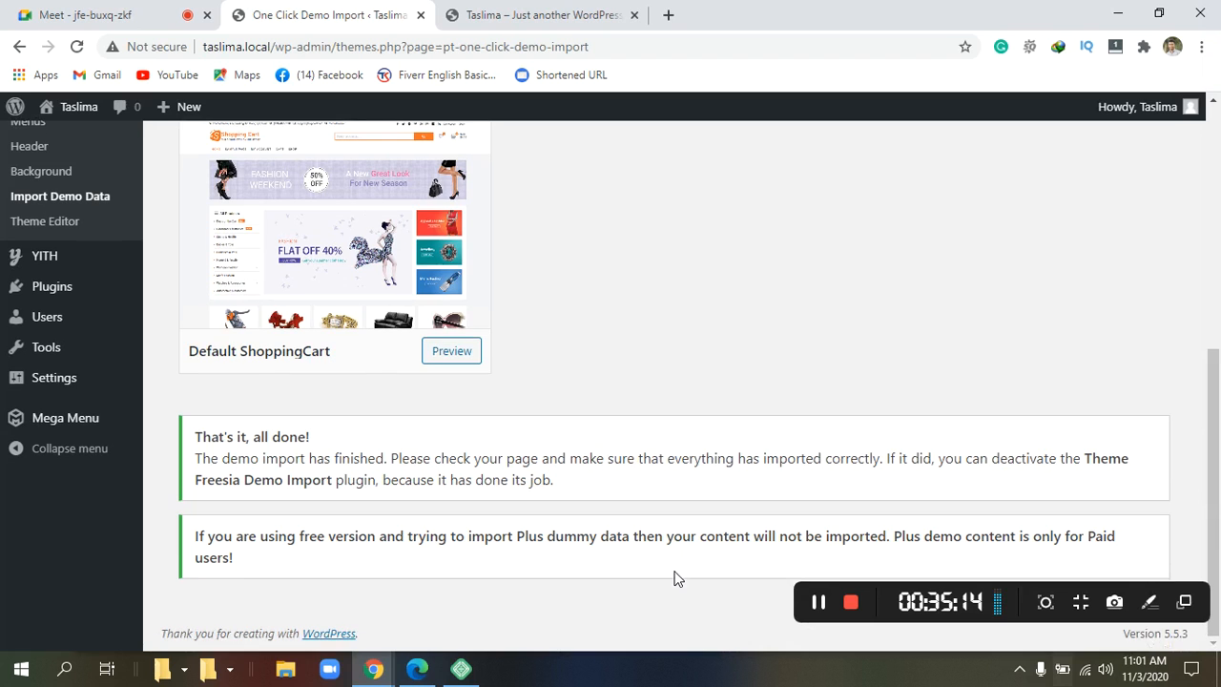
pyautogui.scroll(5, 401, 433)
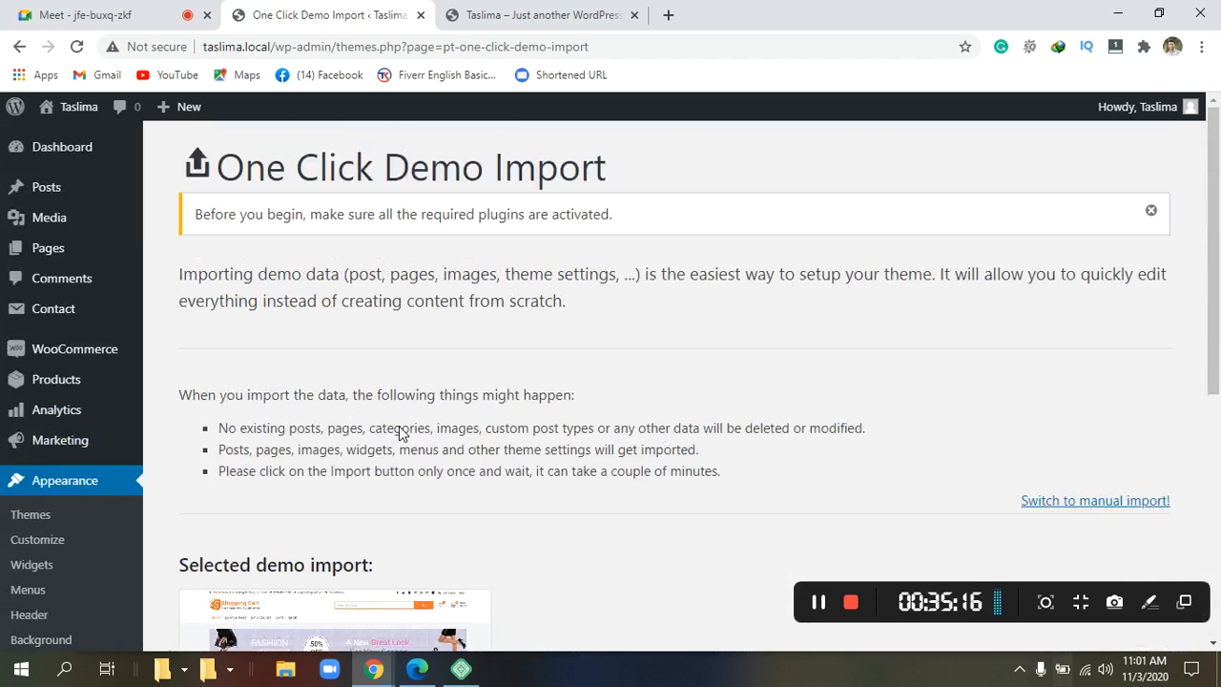
# Reload the storefront tab and review the Fashion Weekend banner, categories and Best Selling Products.
pyautogui.click(549, 15)
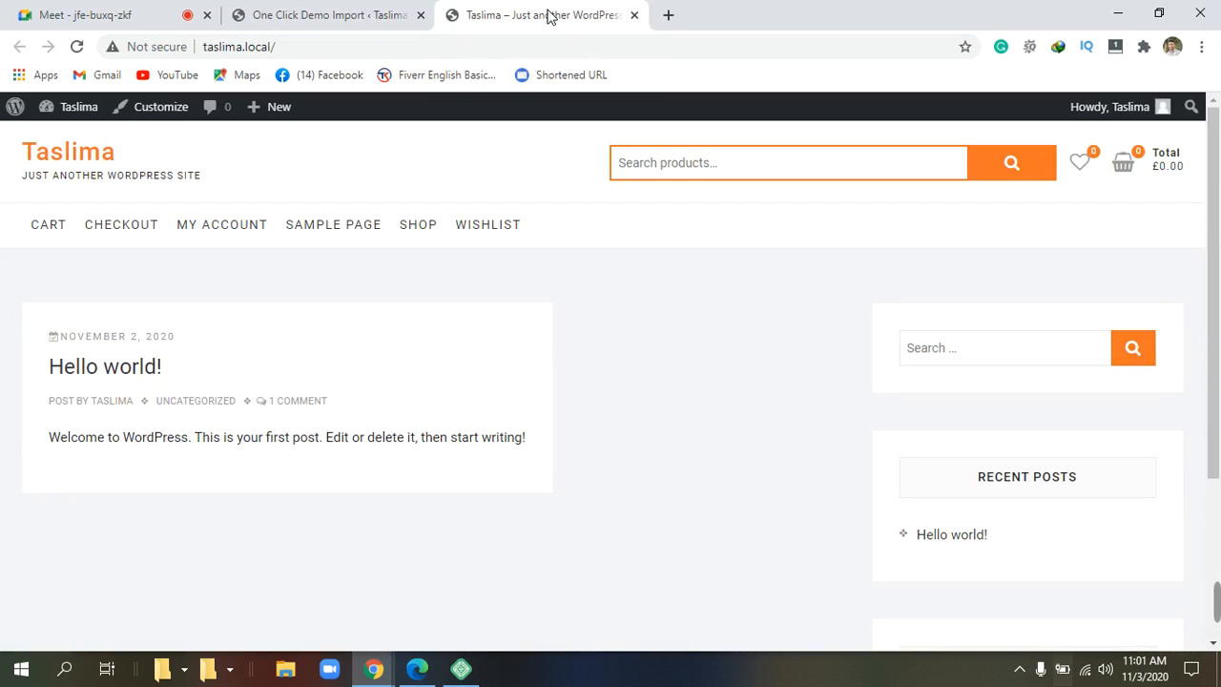
pyautogui.rightClick(477, 165)
pyautogui.click(530, 215)
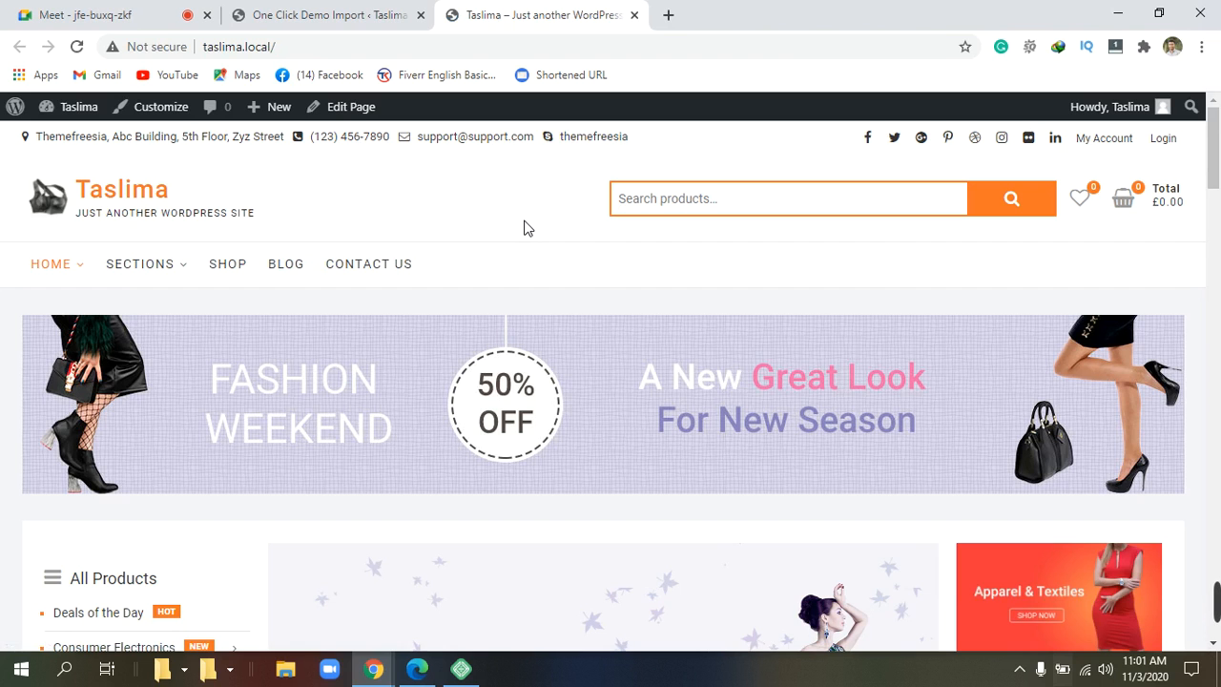
pyautogui.scroll(-5, 527, 229)
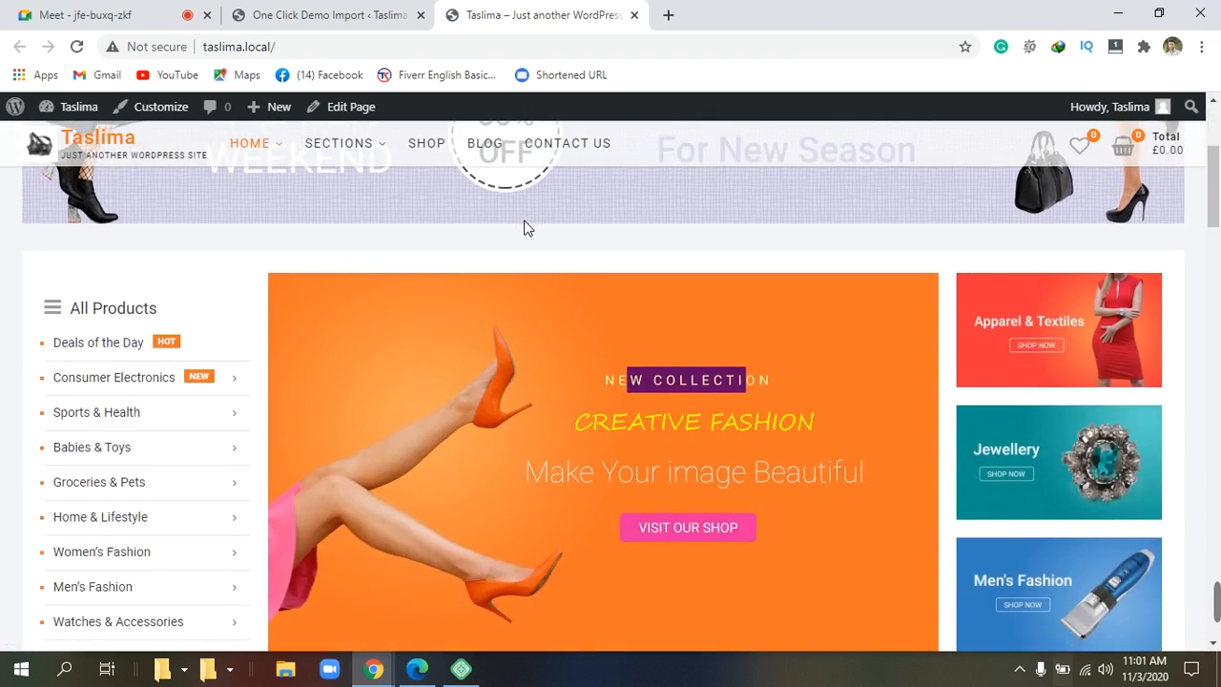
pyautogui.scroll(-6, 531, 229)
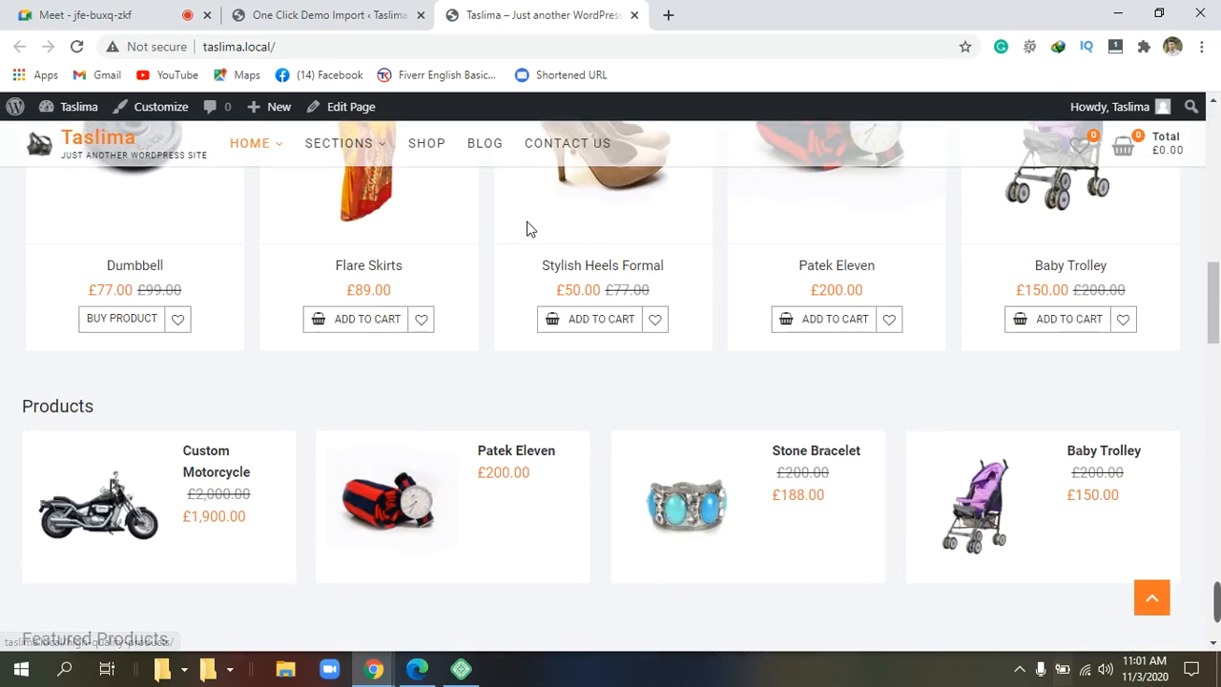
pyautogui.scroll(2, 534, 229)
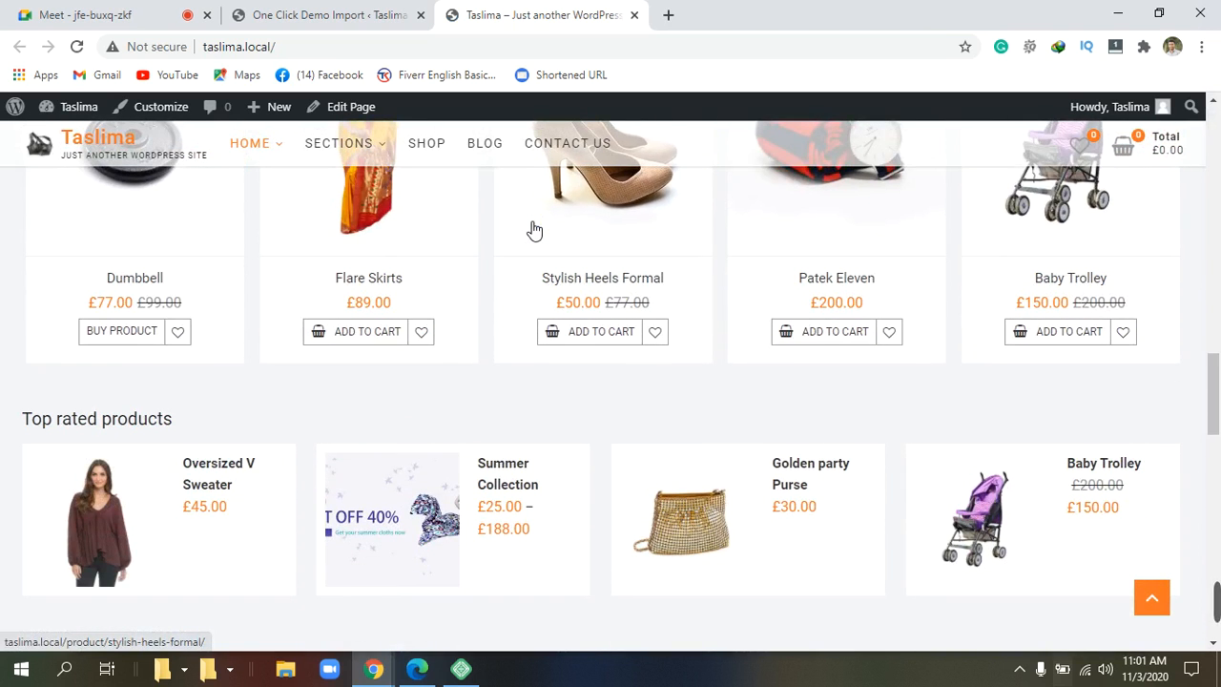
pyautogui.scroll(-1, 532, 229)
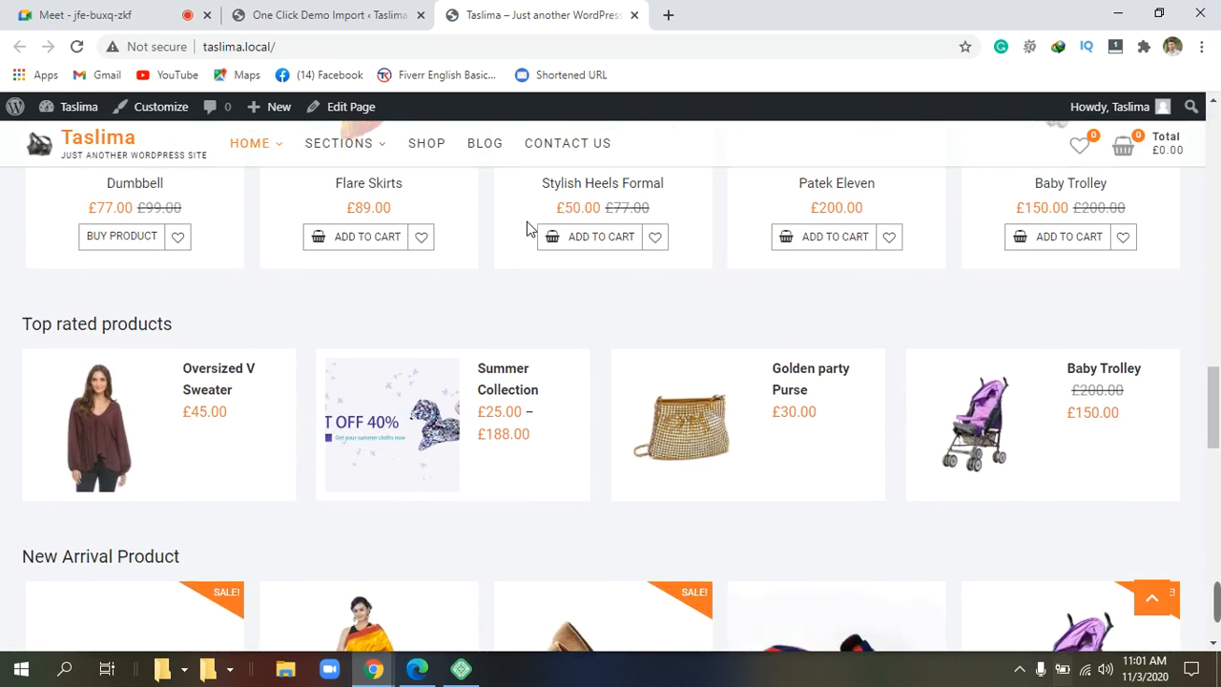
pyautogui.scroll(-3, 530, 228)
pyautogui.scroll(-1, 531, 229)
pyautogui.scroll(-3, 531, 229)
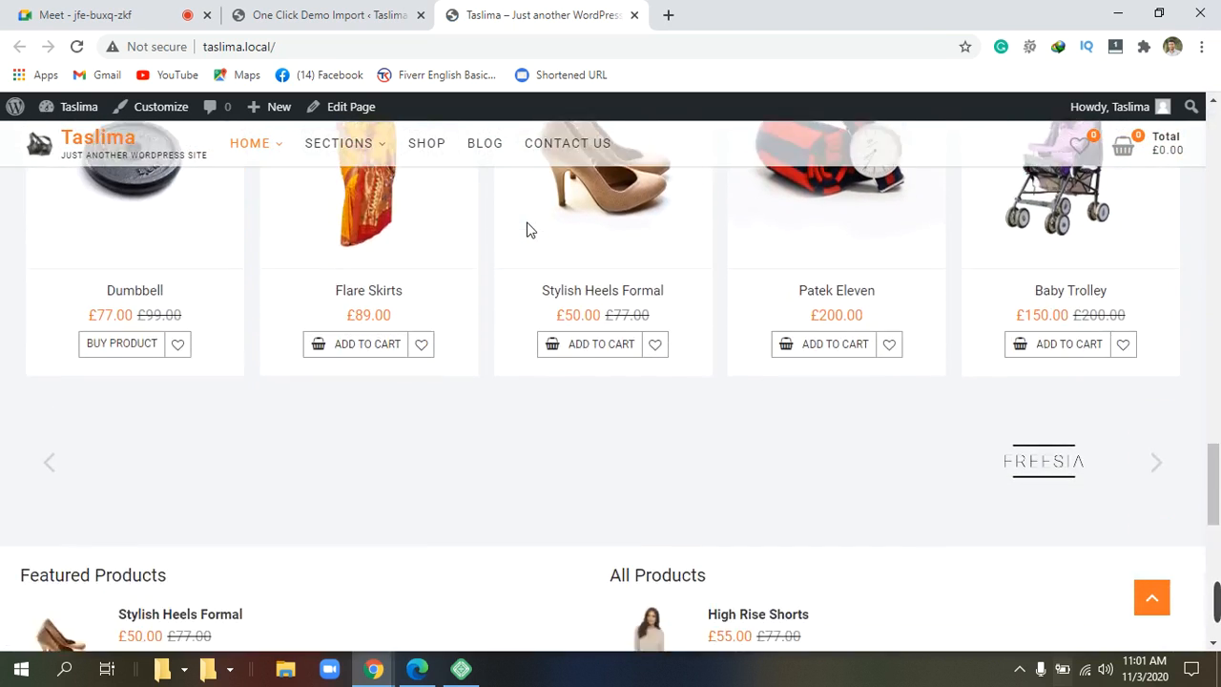
pyautogui.scroll(-2, 531, 228)
pyautogui.scroll(-4, 532, 229)
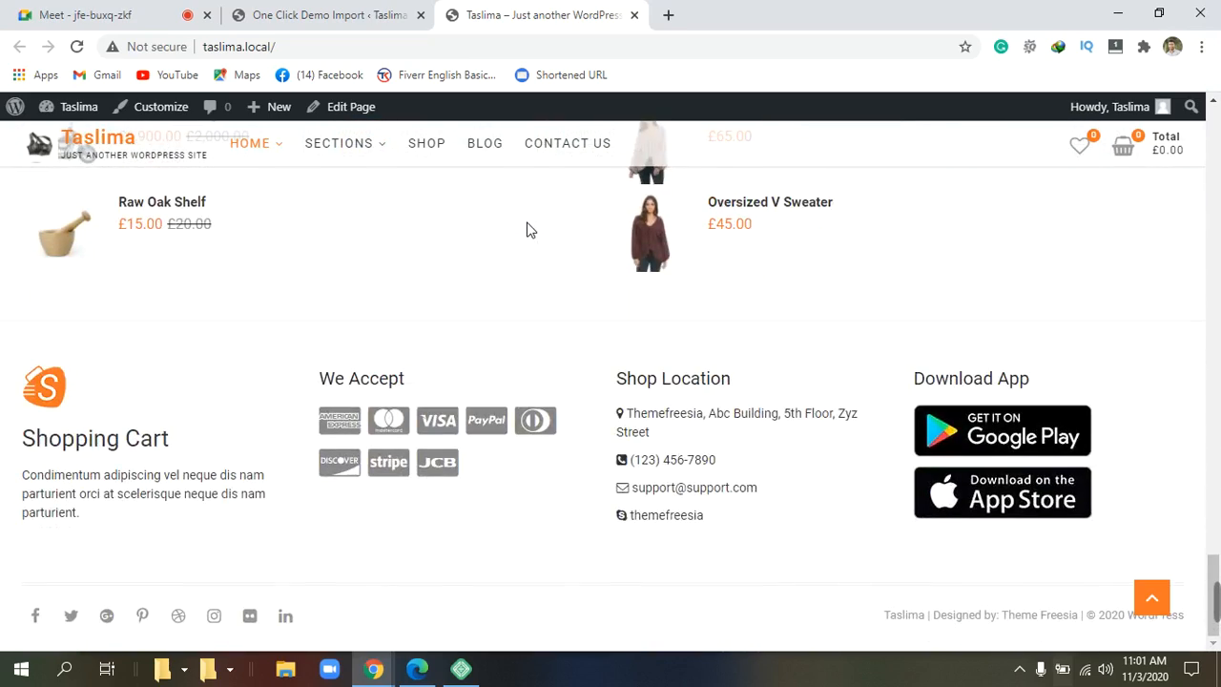
pyautogui.scroll(2, 531, 229)
pyautogui.scroll(15, 531, 230)
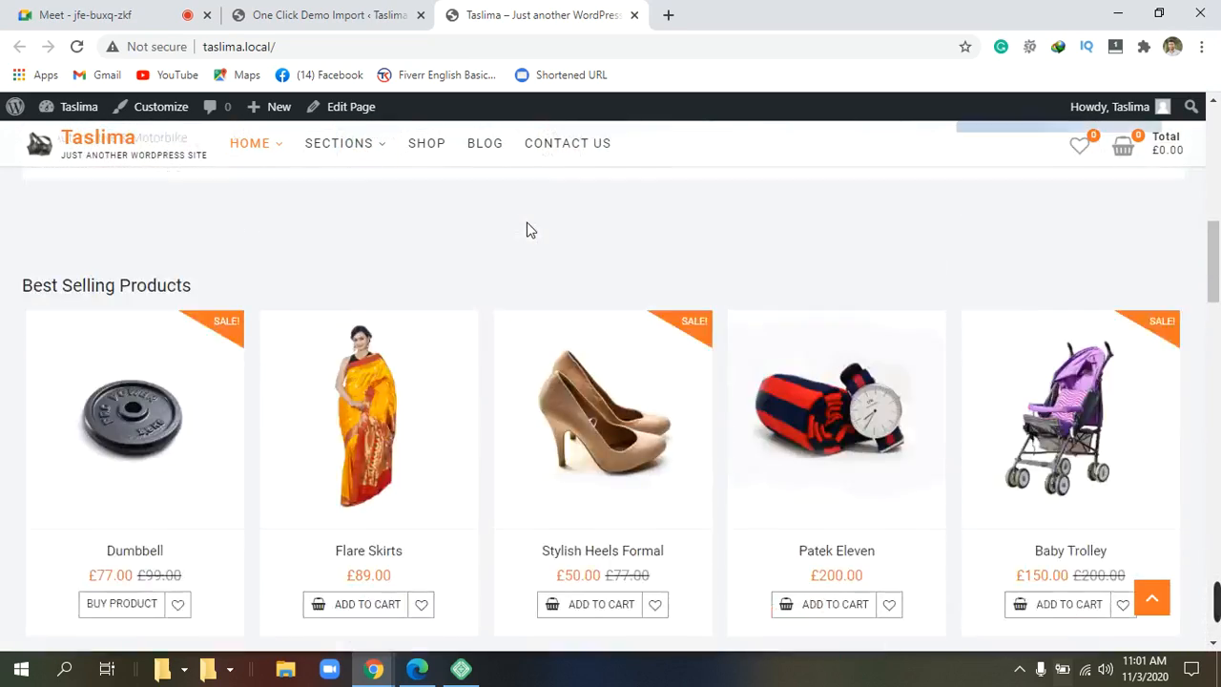
pyautogui.scroll(5, 534, 232)
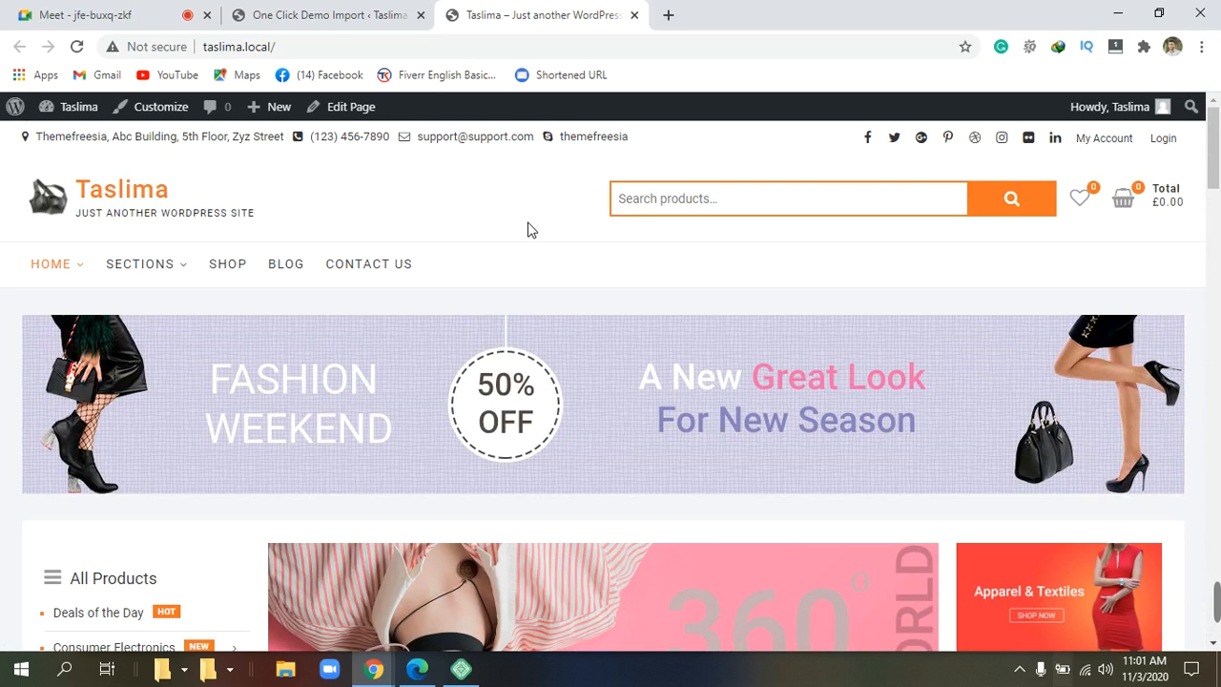
pyautogui.scroll(-2, 619, 252)
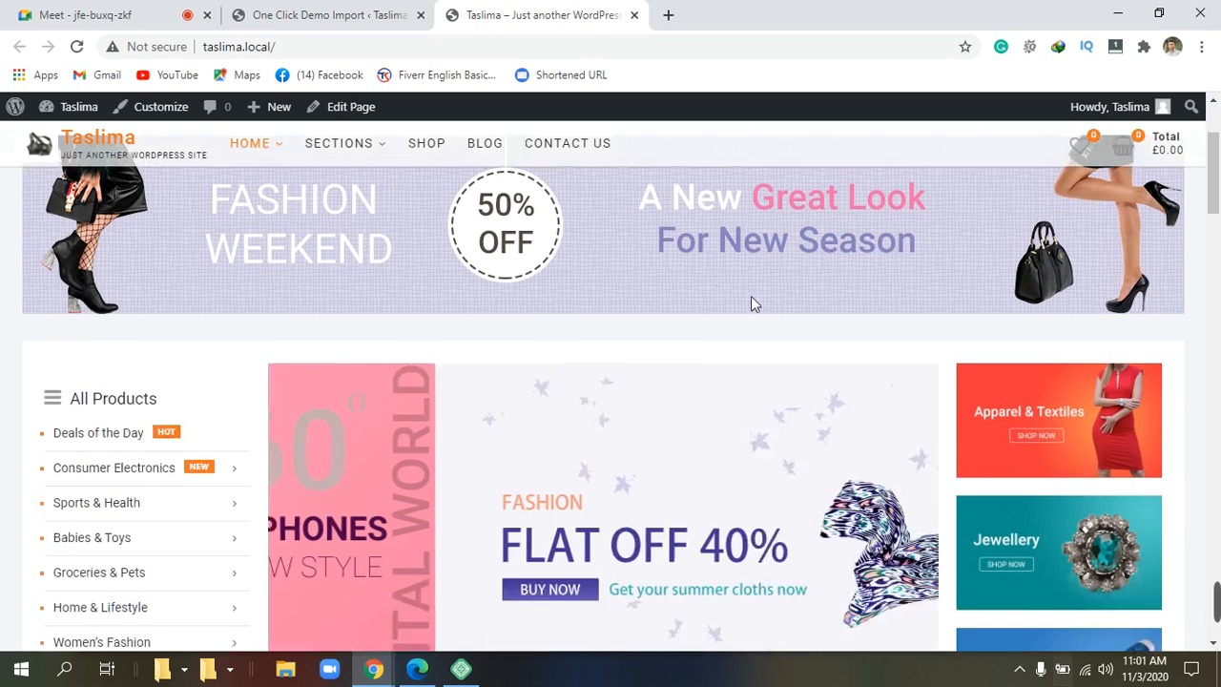
# Add the Custom Motorcycle to the cart, then return to the One Click Demo Import admin tab.
pyautogui.moveTo(1216, 620)
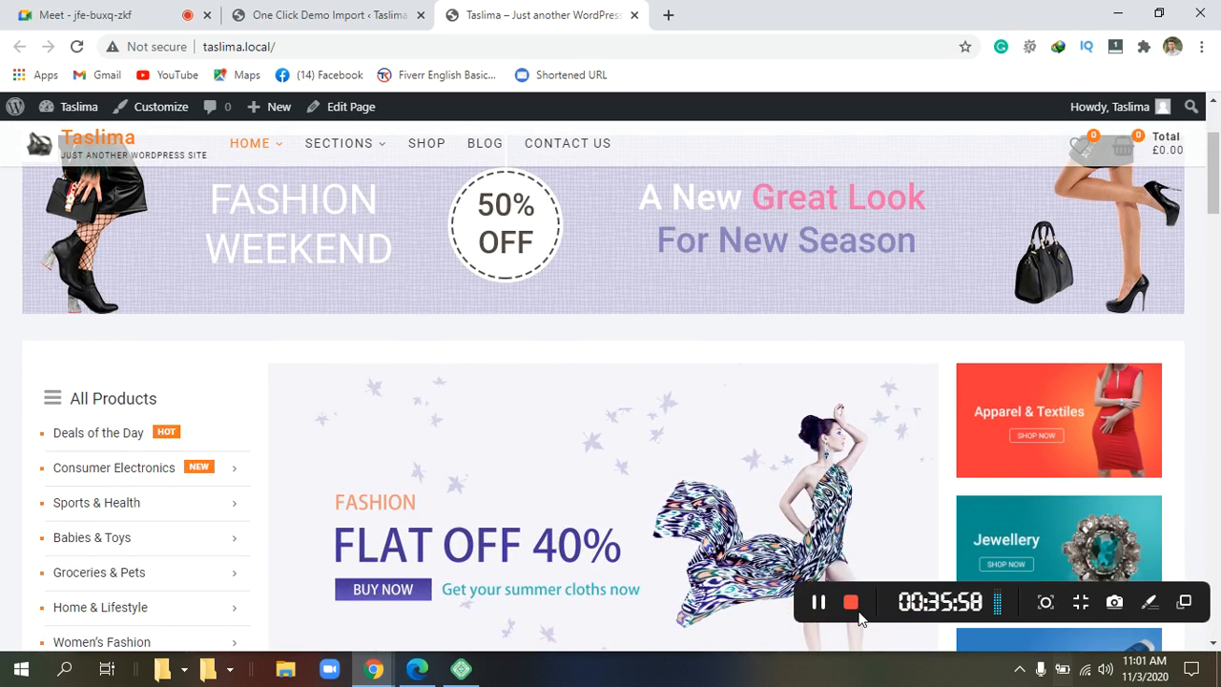
pyautogui.click(819, 602)
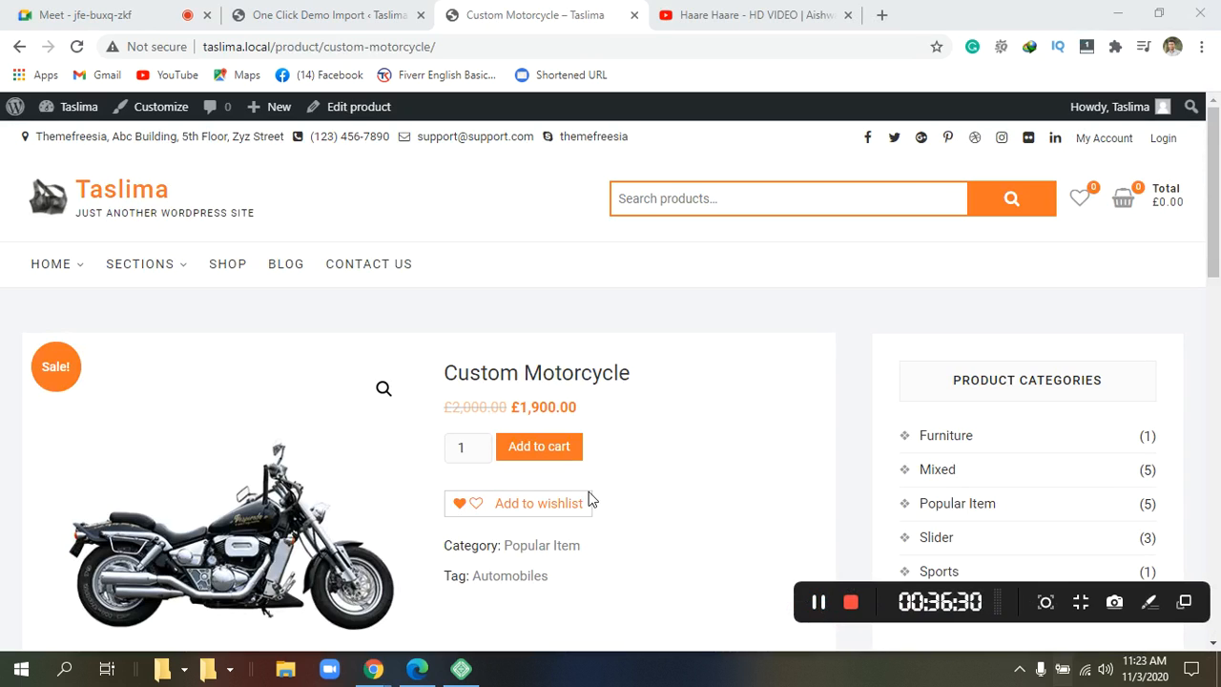
pyautogui.click(562, 455)
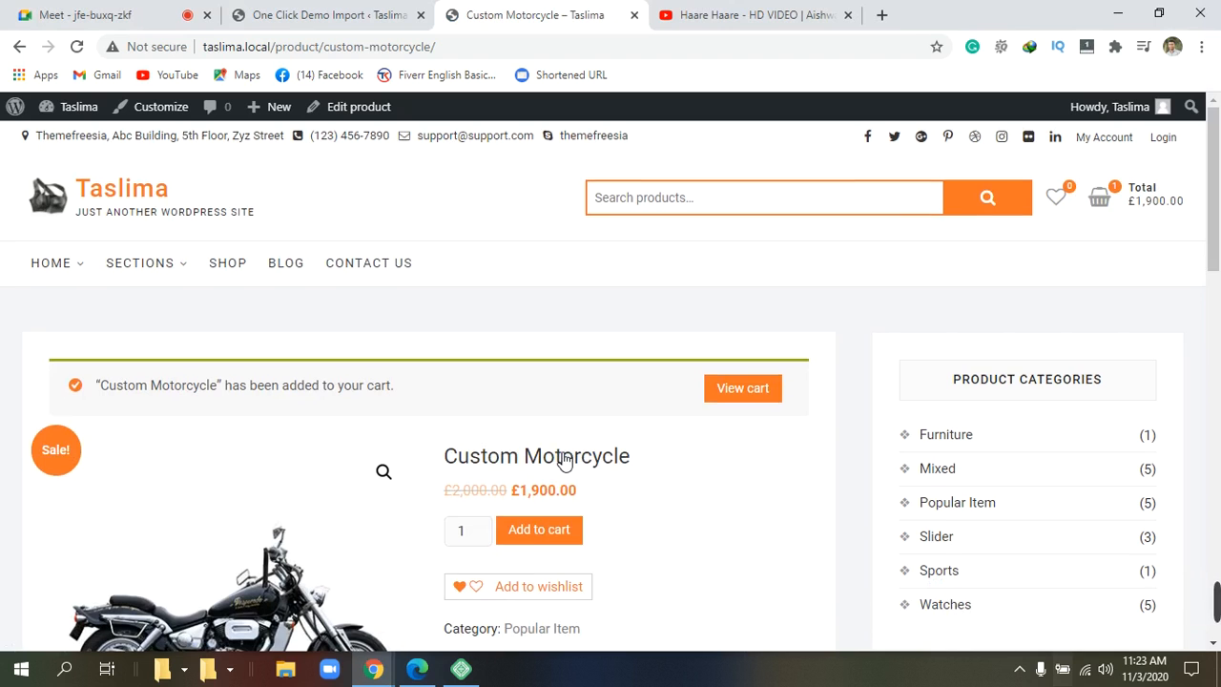
pyautogui.scroll(-3, 564, 461)
pyautogui.scroll(1, 565, 461)
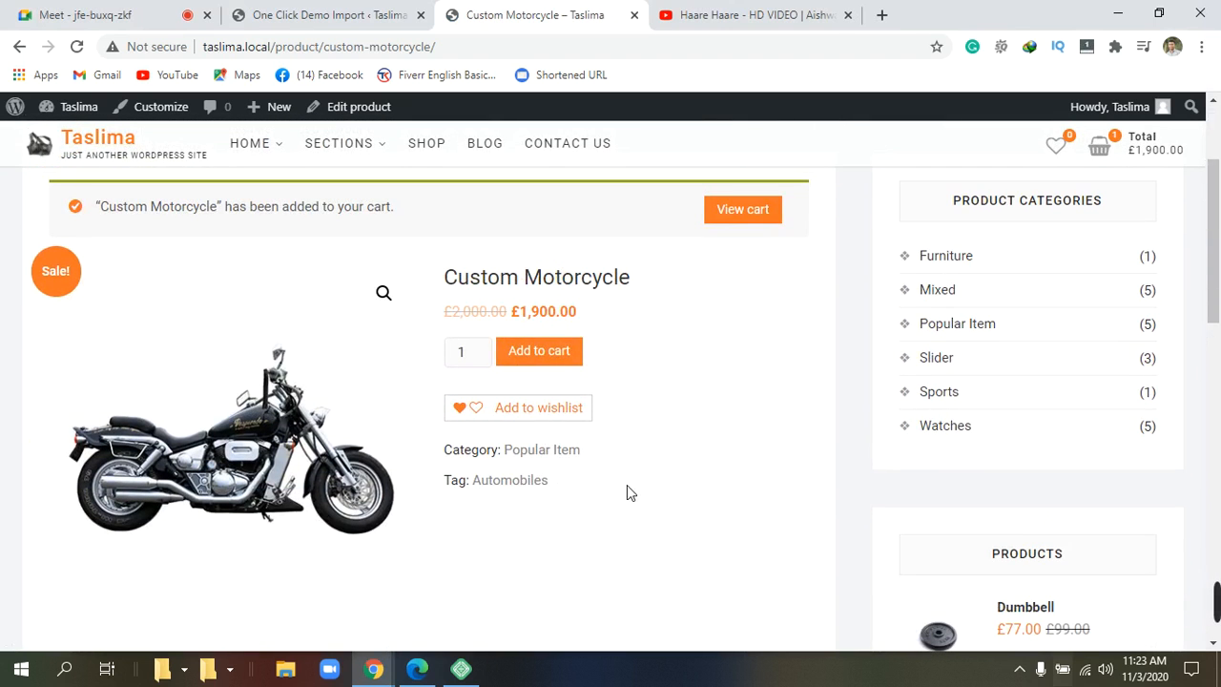
pyautogui.scroll(1, 637, 489)
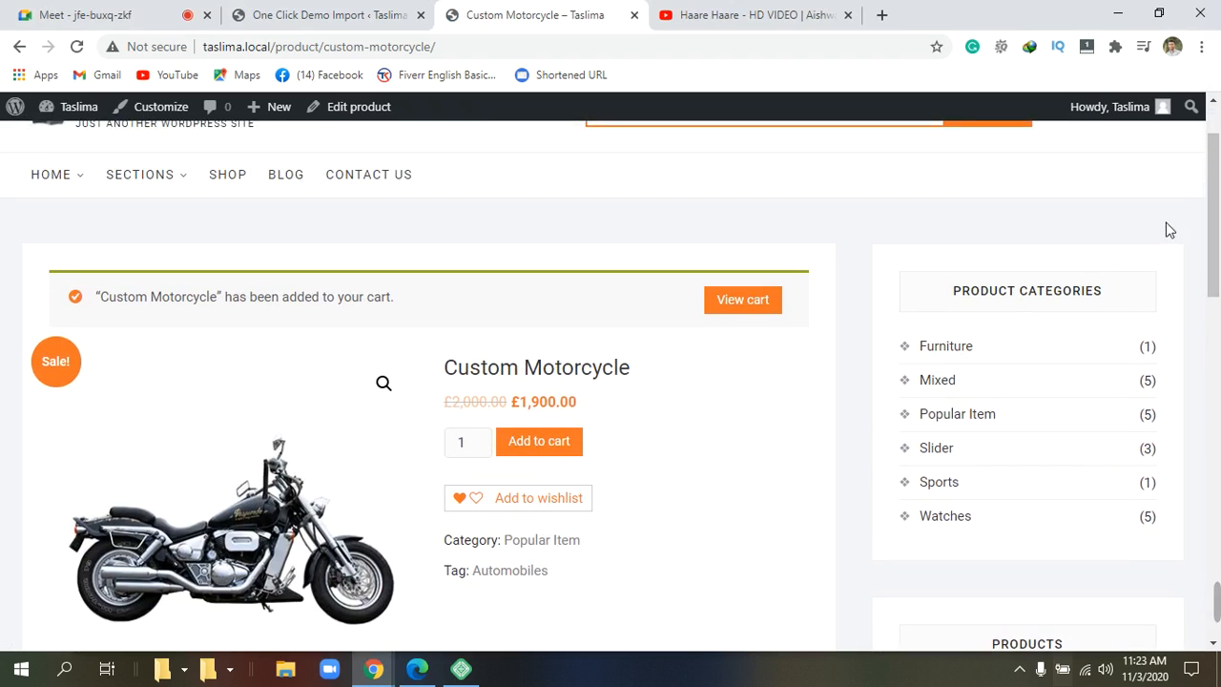
pyautogui.scroll(-2, 1078, 241)
pyautogui.moveTo(1103, 150)
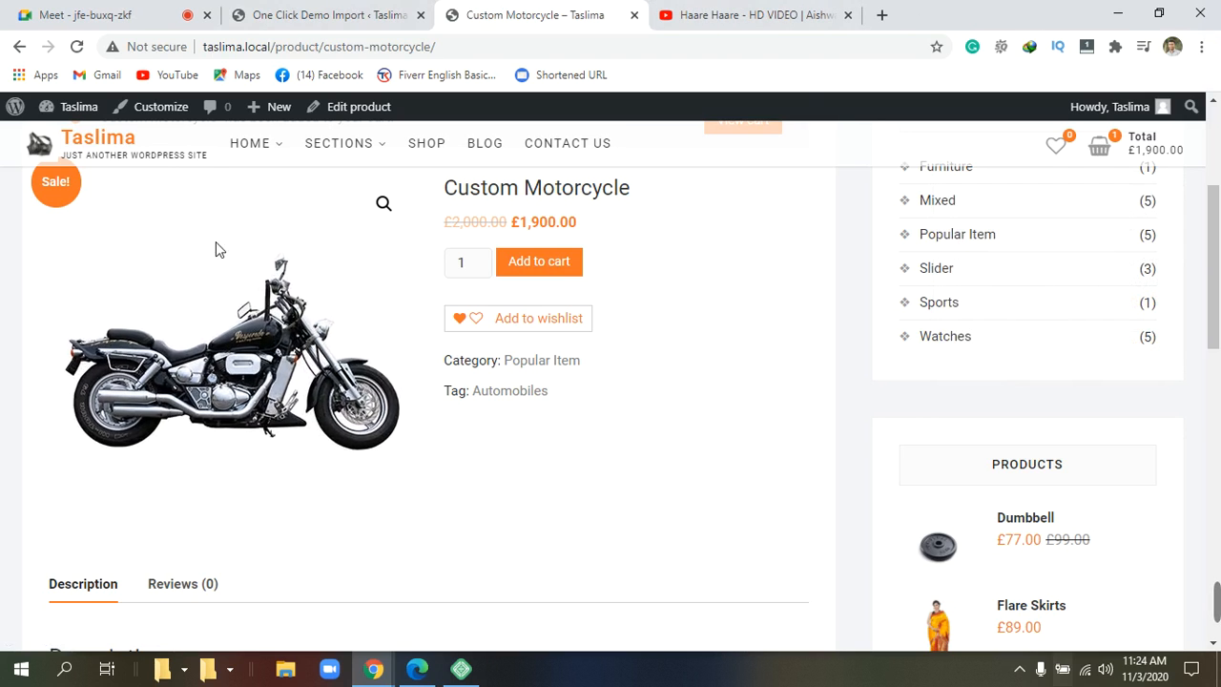
pyautogui.click(272, 16)
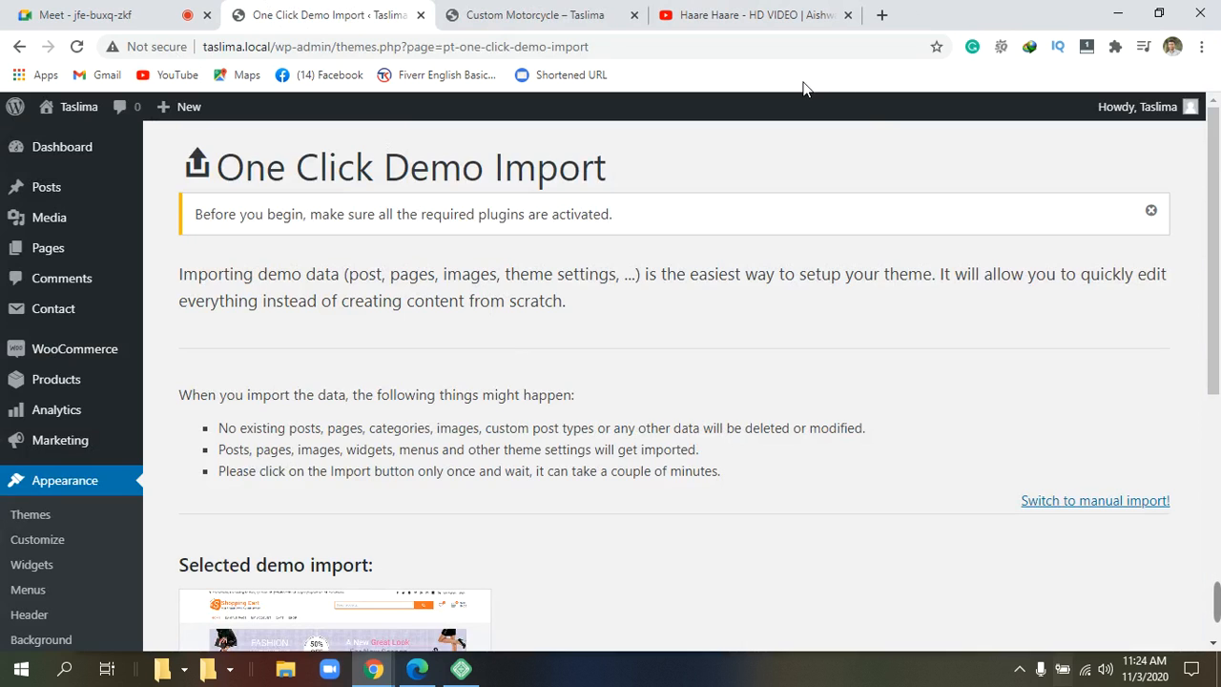
# Open WooCommerce from the sidebar, landing on the setup wizard's Store Details step.
pyautogui.moveTo(39, 149)
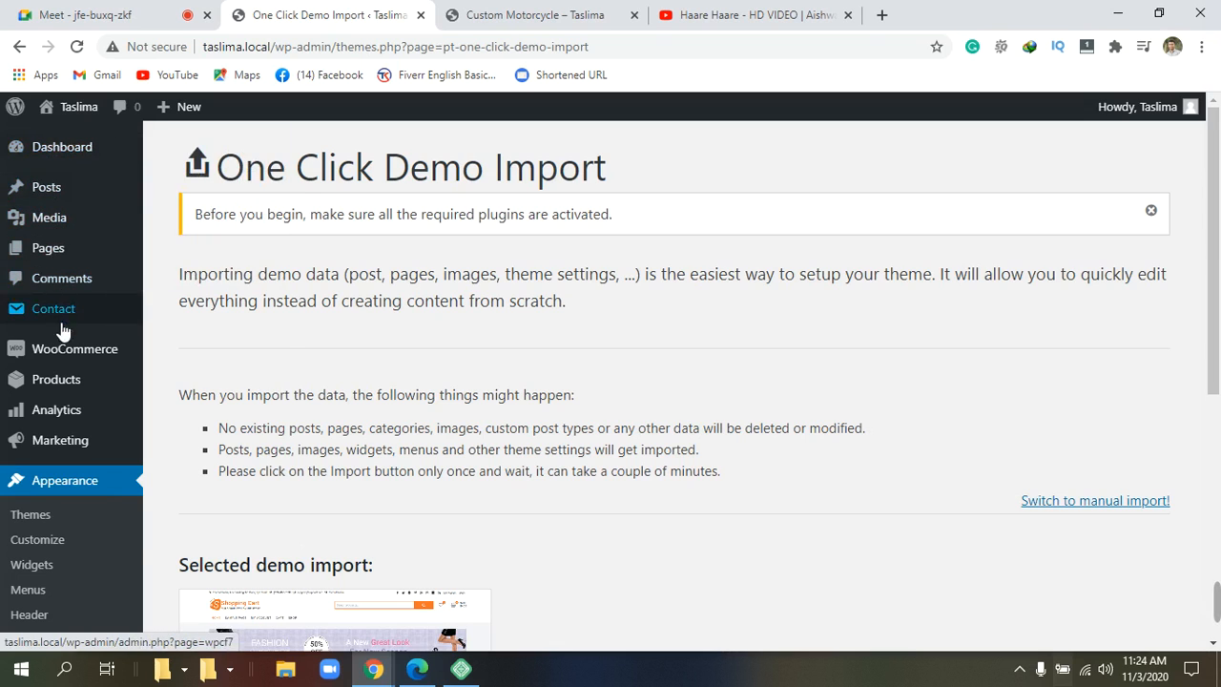
pyautogui.moveTo(61, 357)
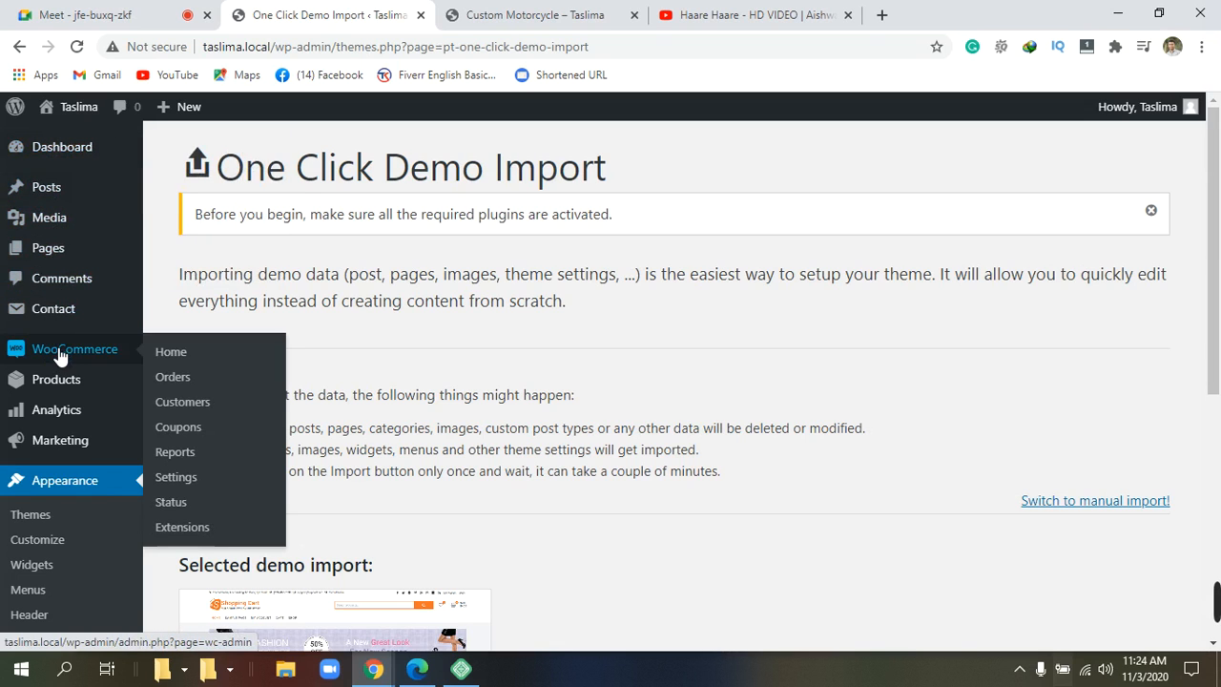
pyautogui.click(61, 356)
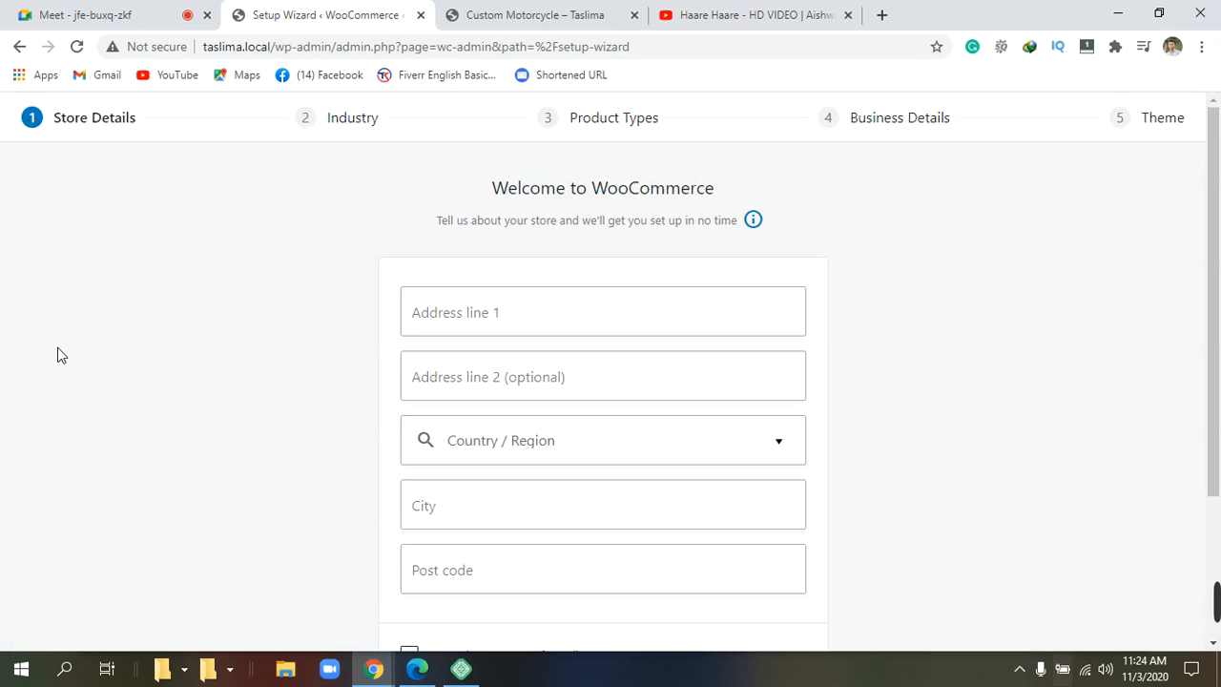
pyautogui.click(19, 50)
pyautogui.click(13, 47)
pyautogui.click(523, 13)
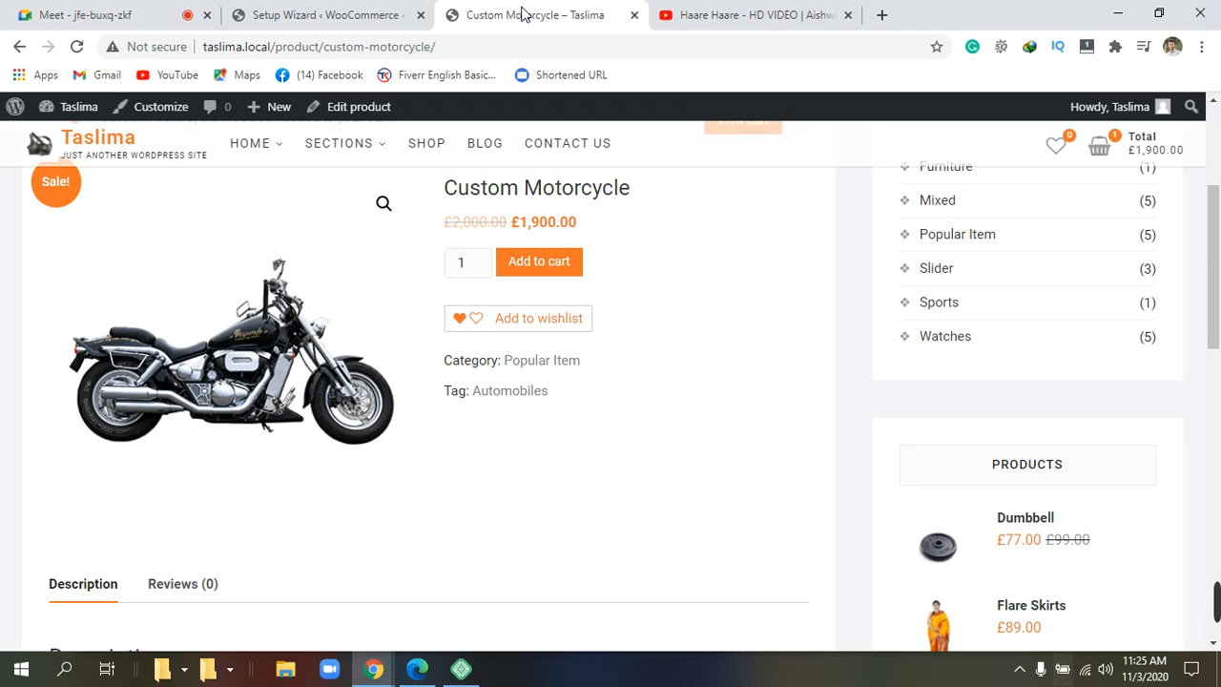
pyautogui.click(346, 11)
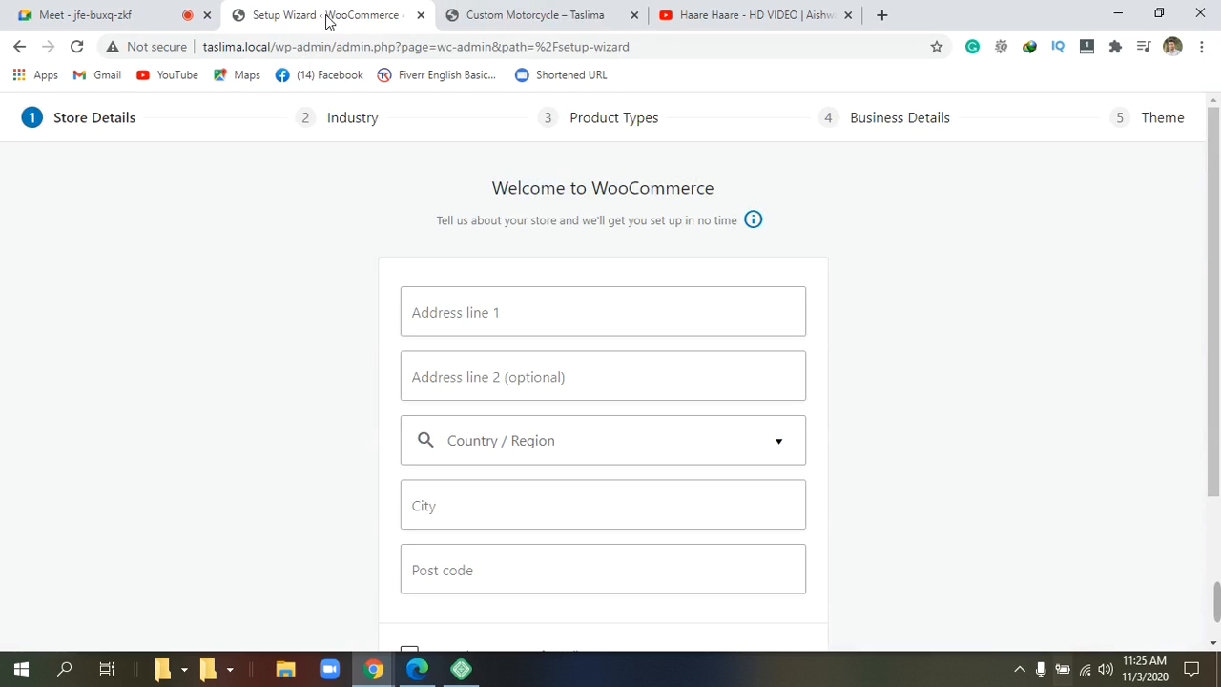
# From Local, open the site's WP admin and go to WooCommerce.
pyautogui.moveTo(461, 670)
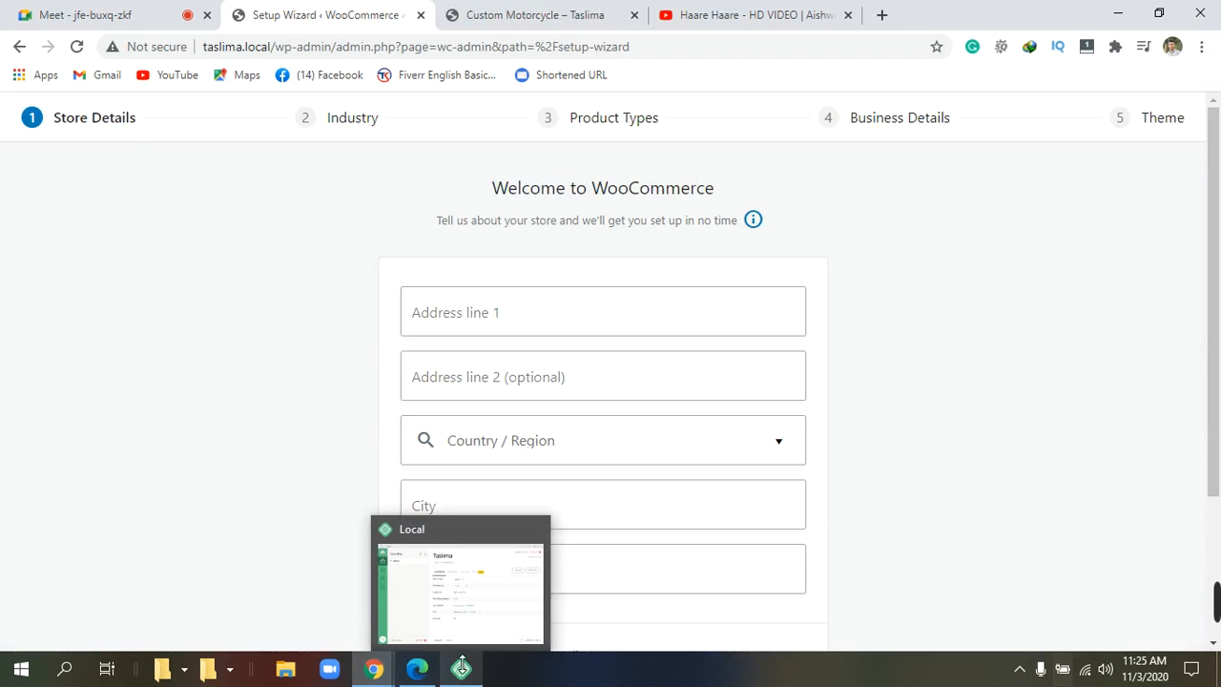
pyautogui.click(441, 589)
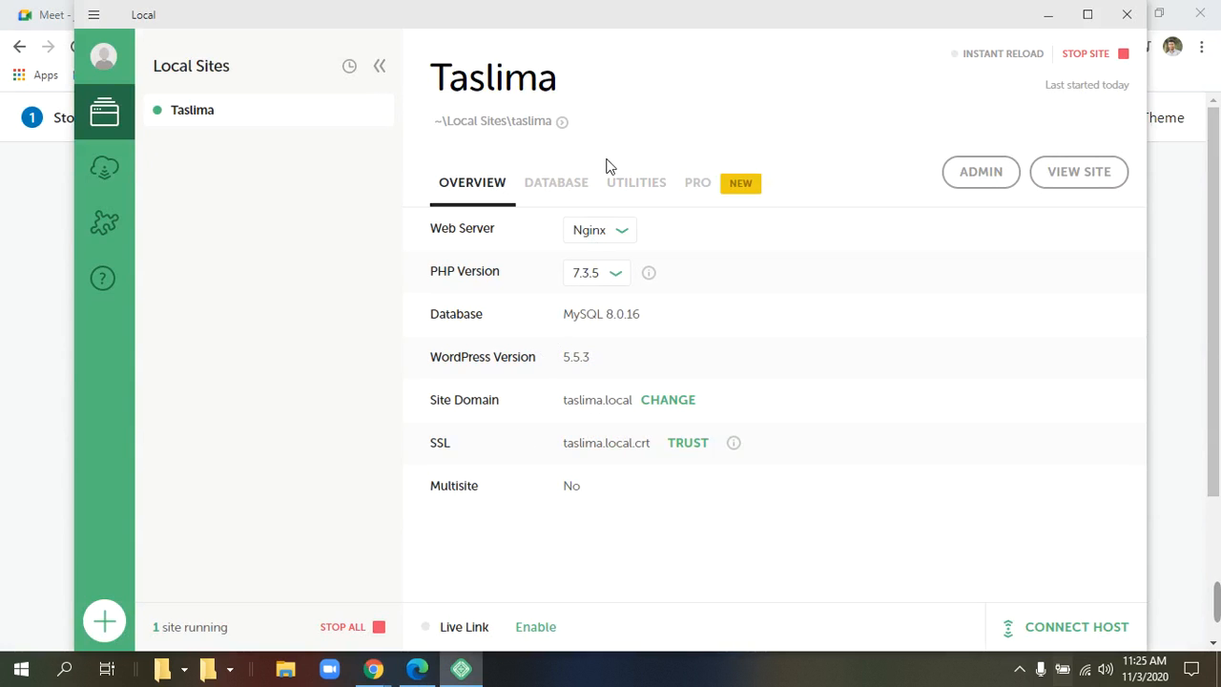
pyautogui.click(981, 179)
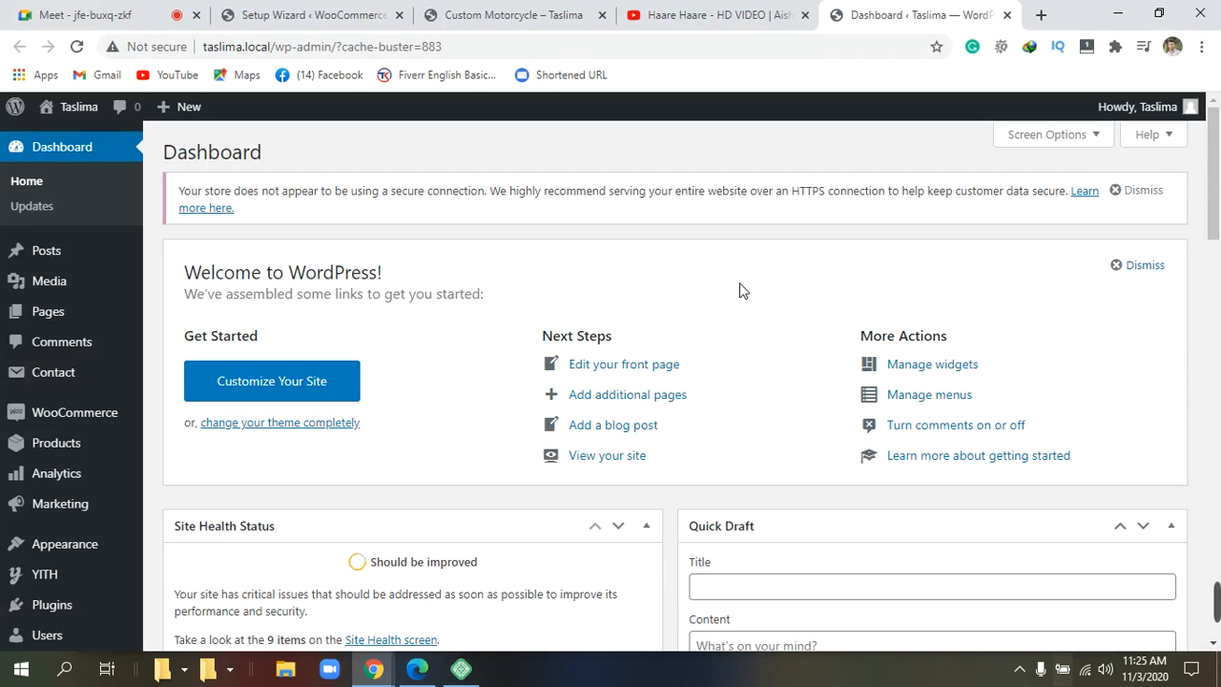
pyautogui.moveTo(26, 392)
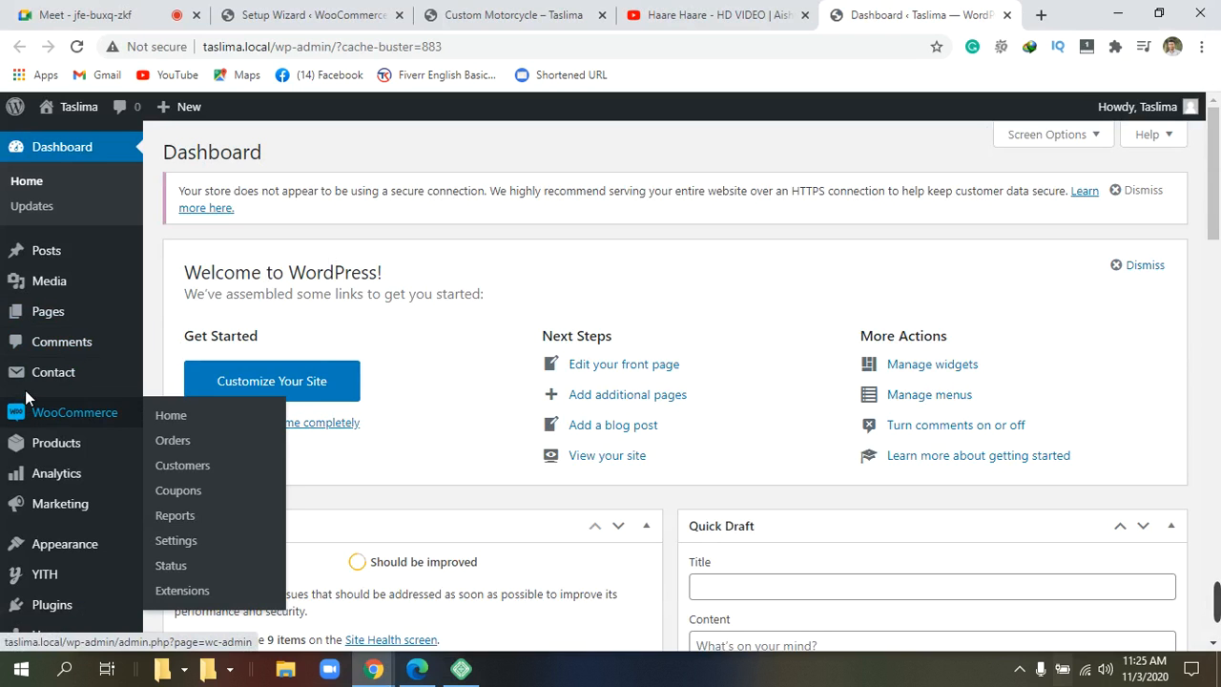
pyautogui.click(64, 422)
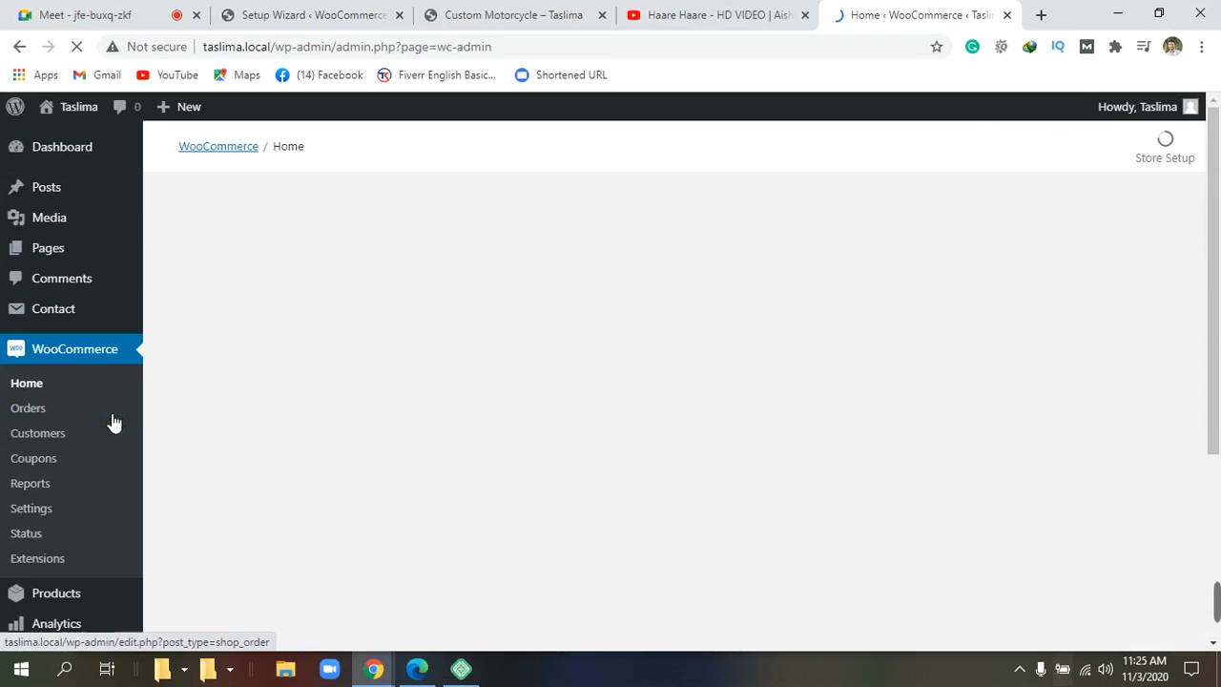
pyautogui.moveTo(134, 422)
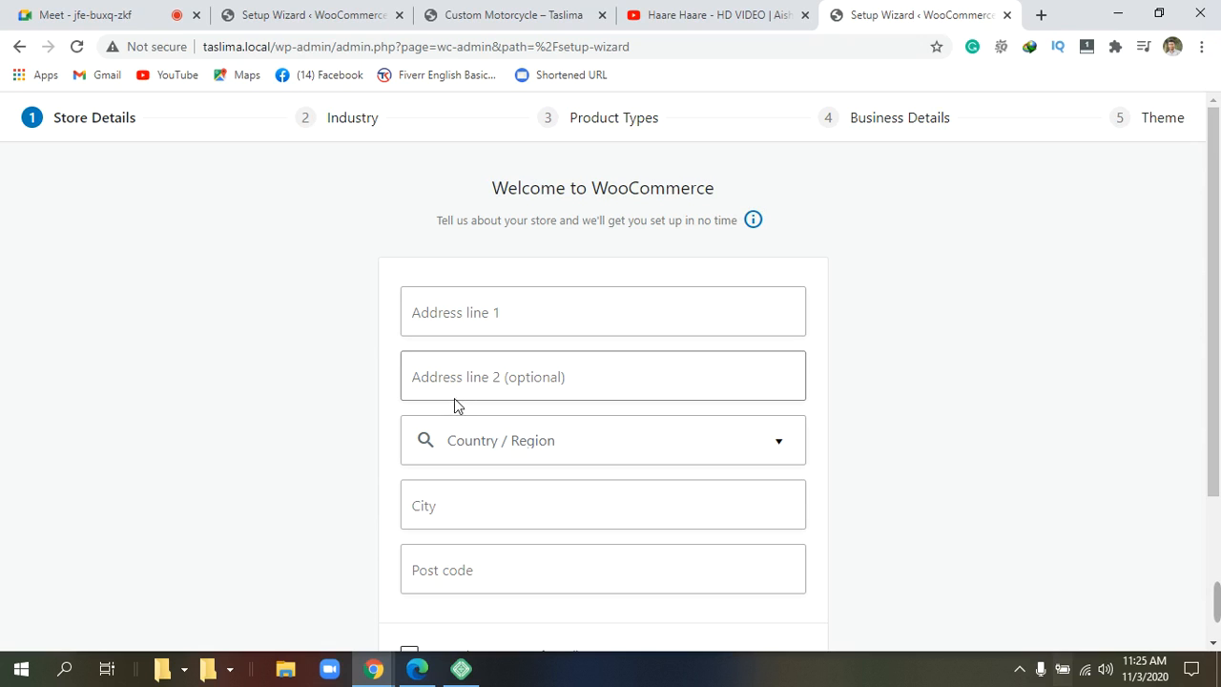
# Close the extra setup wizard and YouTube tabs, then reopen WP admin and WooCommerce from Local.
pyautogui.click(1006, 15)
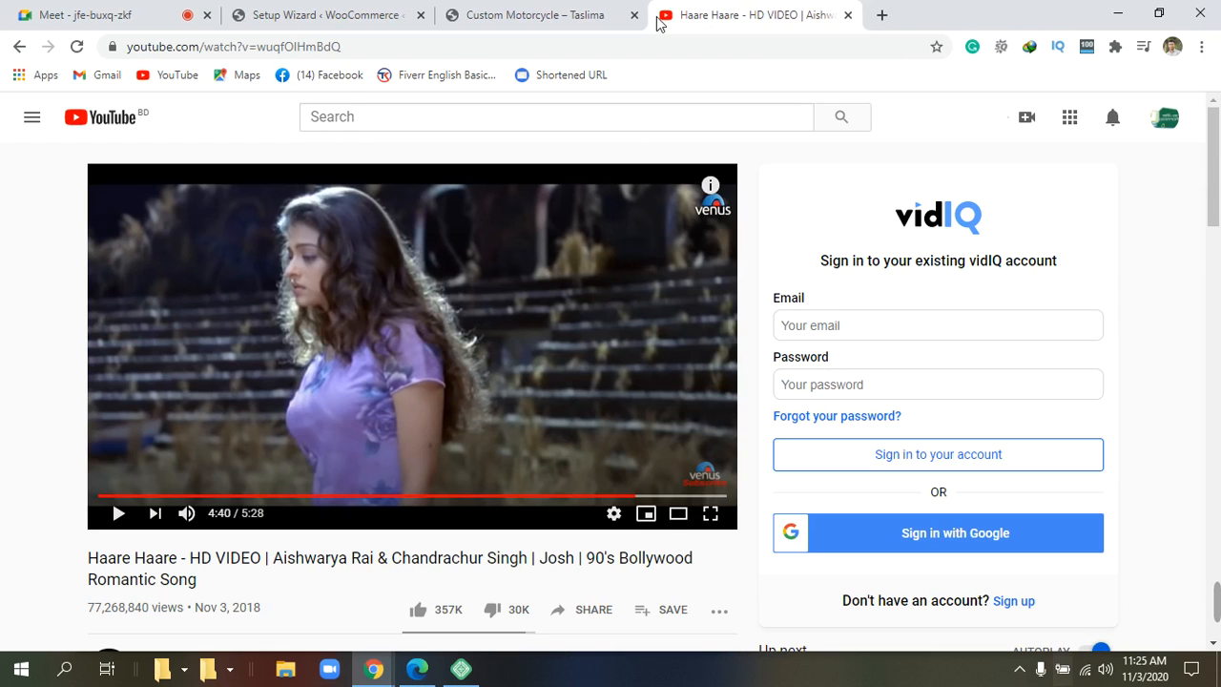
pyautogui.click(520, 21)
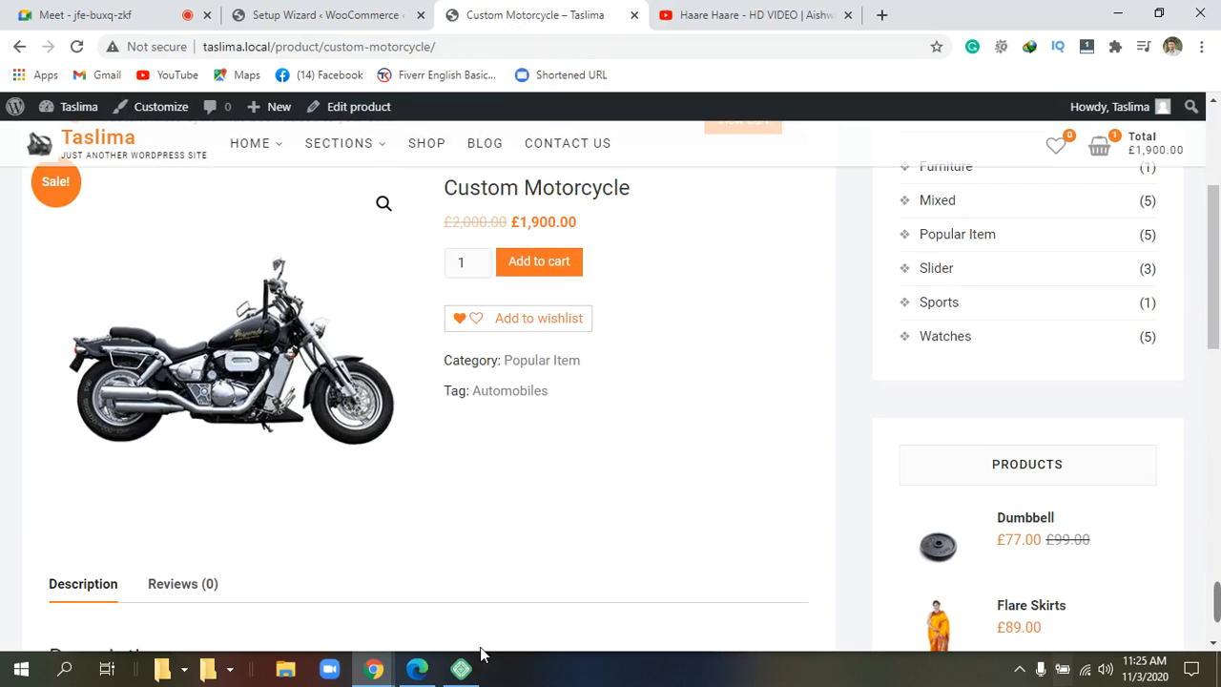
pyautogui.click(848, 16)
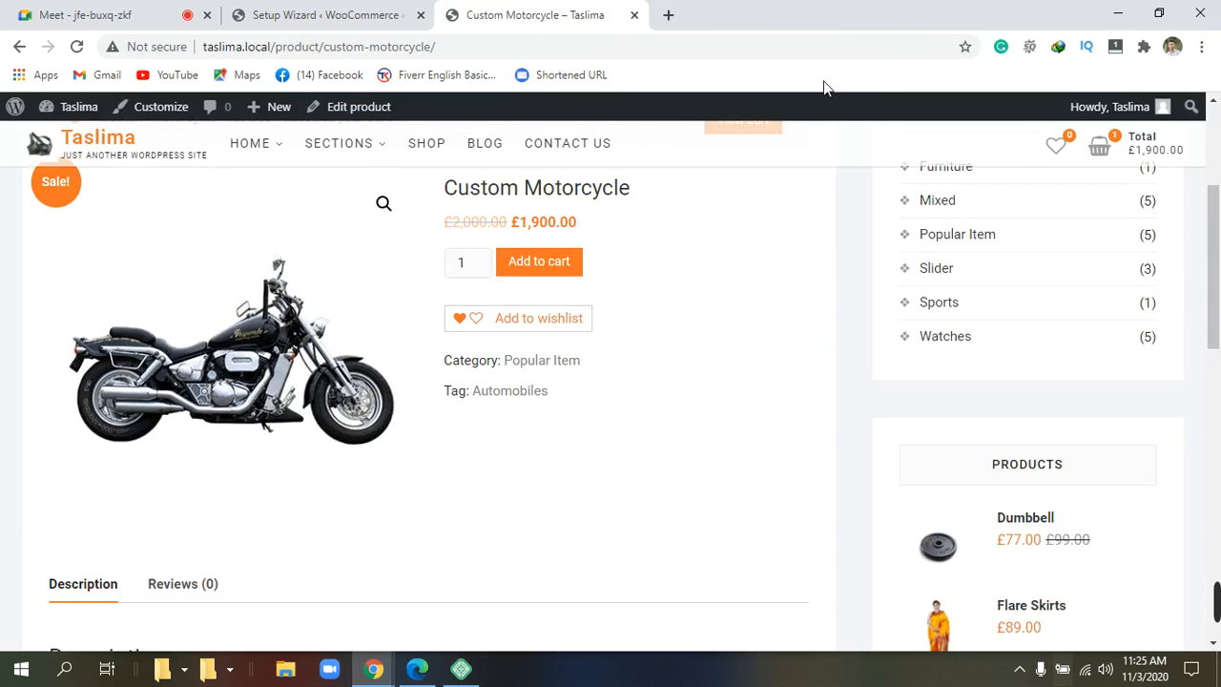
pyautogui.click(461, 670)
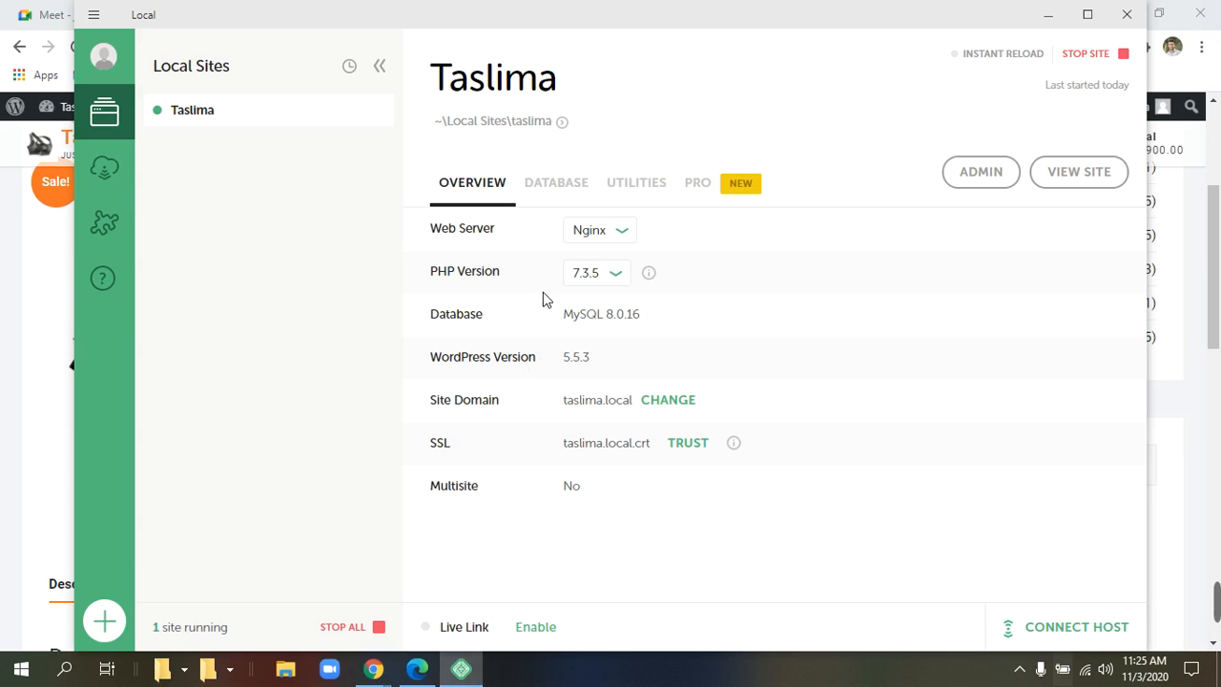
pyautogui.click(985, 176)
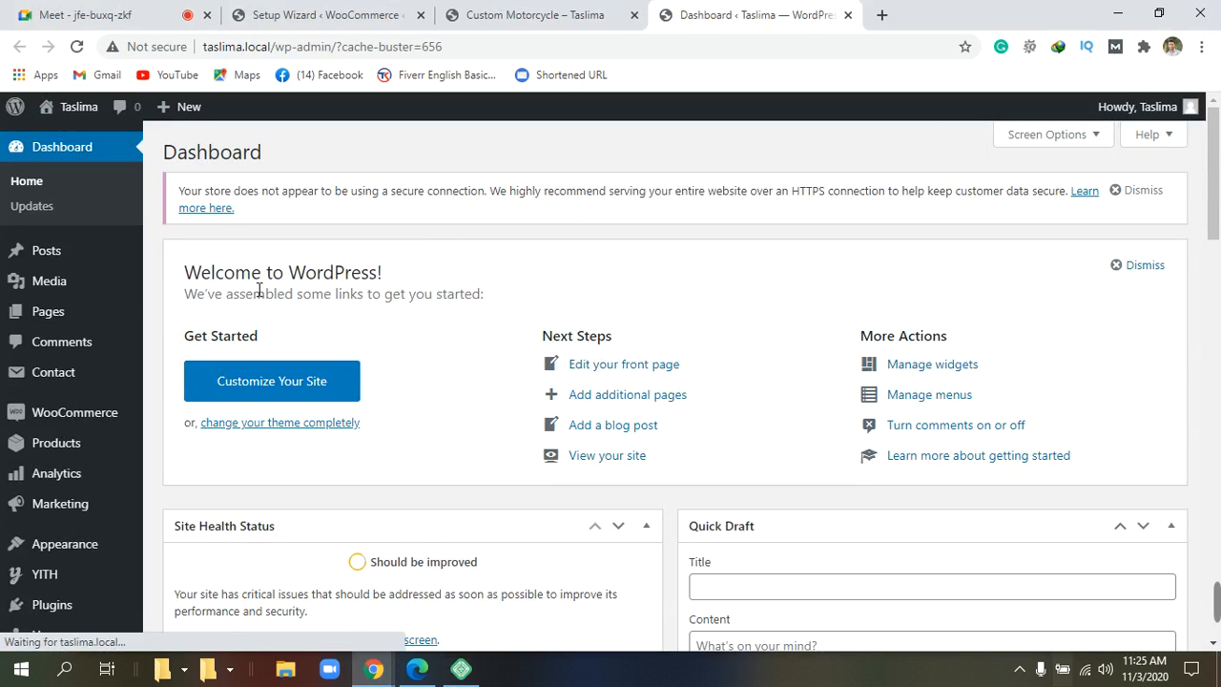
pyautogui.click(104, 422)
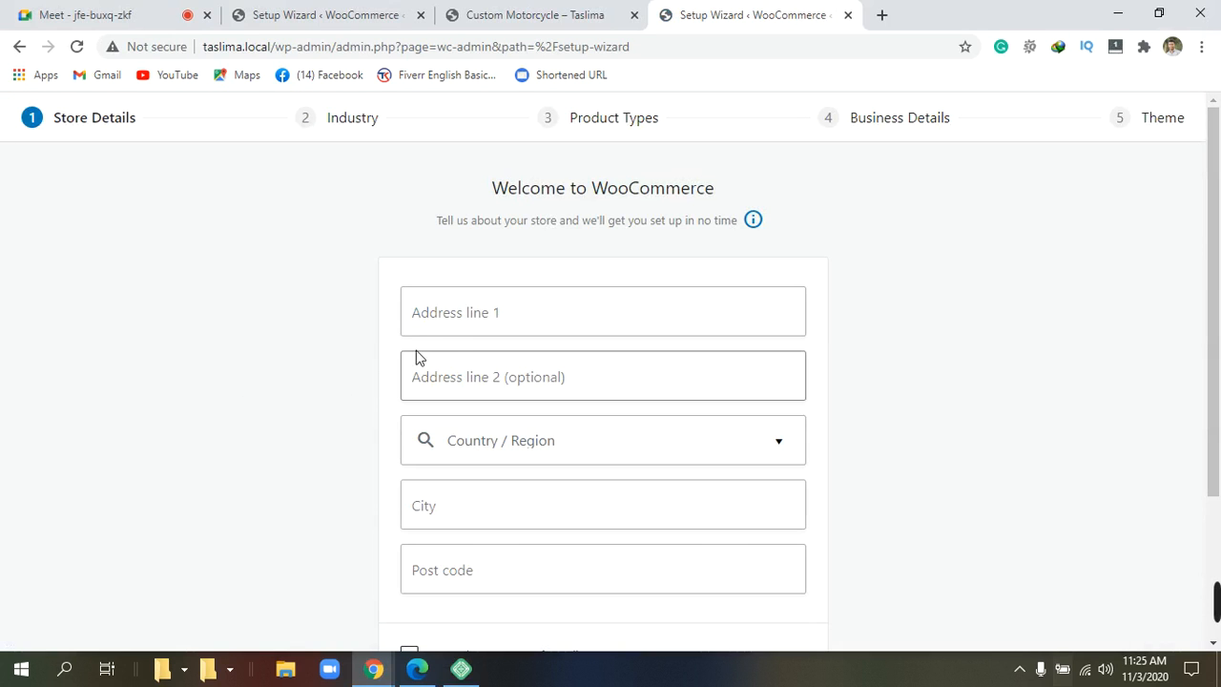
# Type the store's street address, with village, area and sub-district, into Address line 1.
pyautogui.click(521, 314)
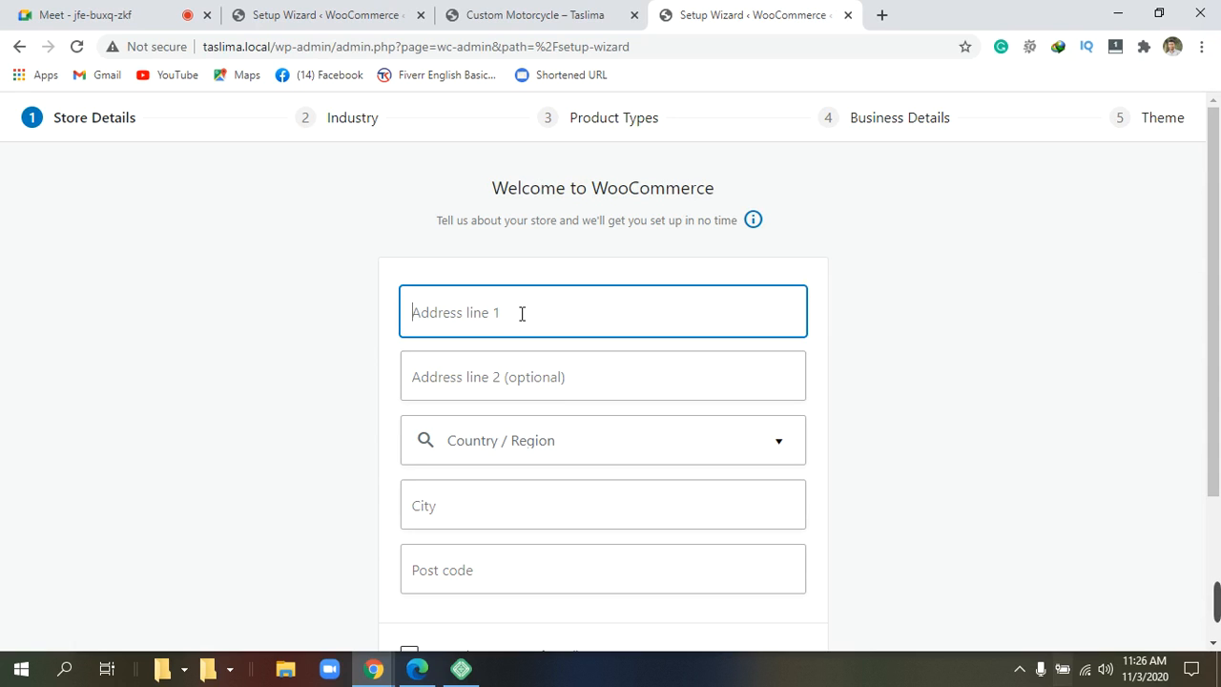
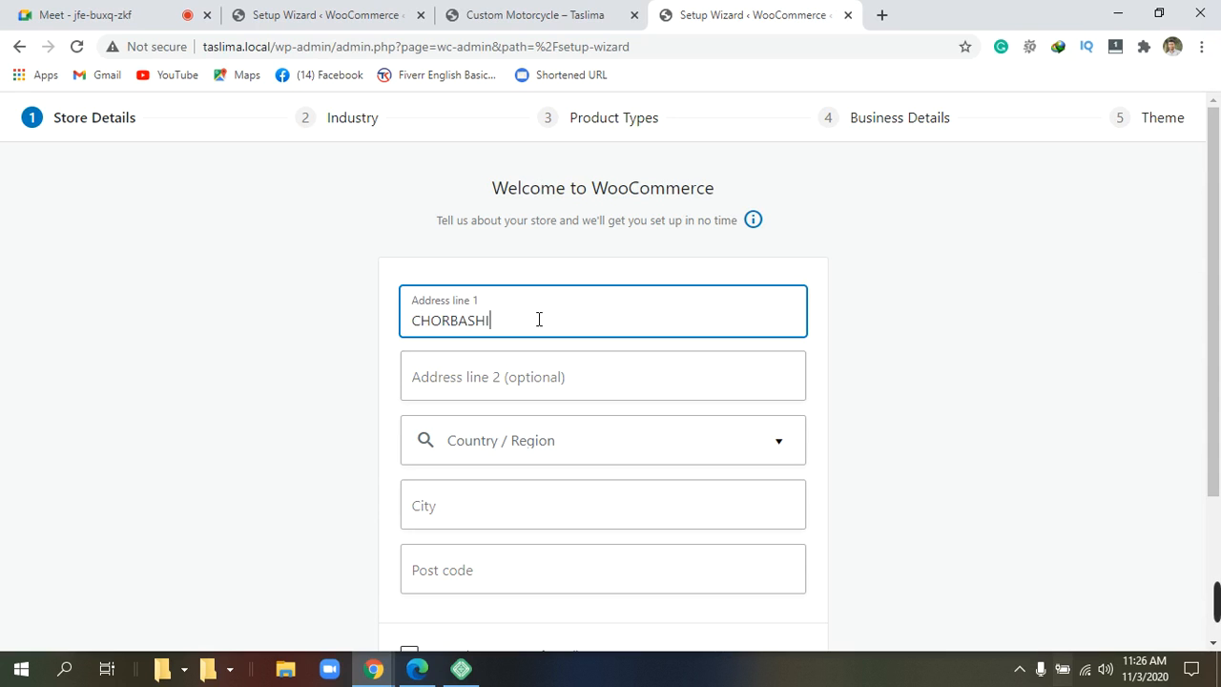
pyautogui.press('BackSpace')
pyautogui.press('BackSpace')
pyautogui.press('BackSpace')
pyautogui.press('BackSpace')
pyautogui.press('BackSpace')
pyautogui.press('BackSpace')
pyautogui.press('BackSpace')
pyautogui.press('BackSpace')
pyautogui.press('BackSpace')
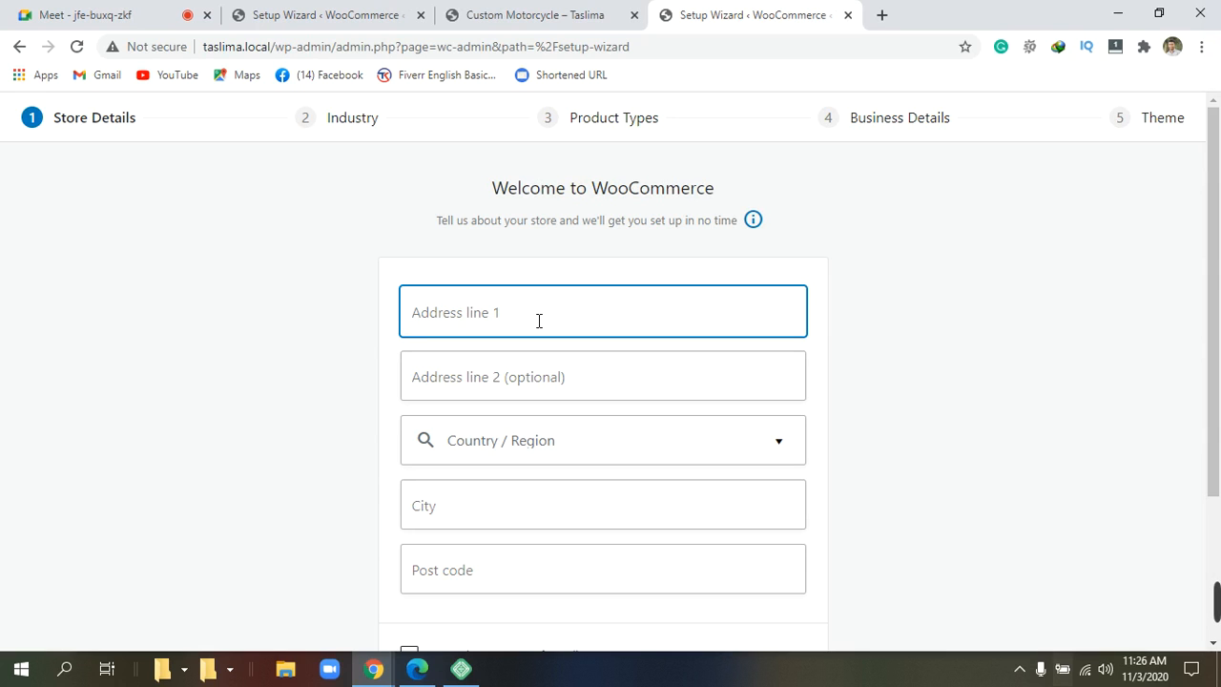
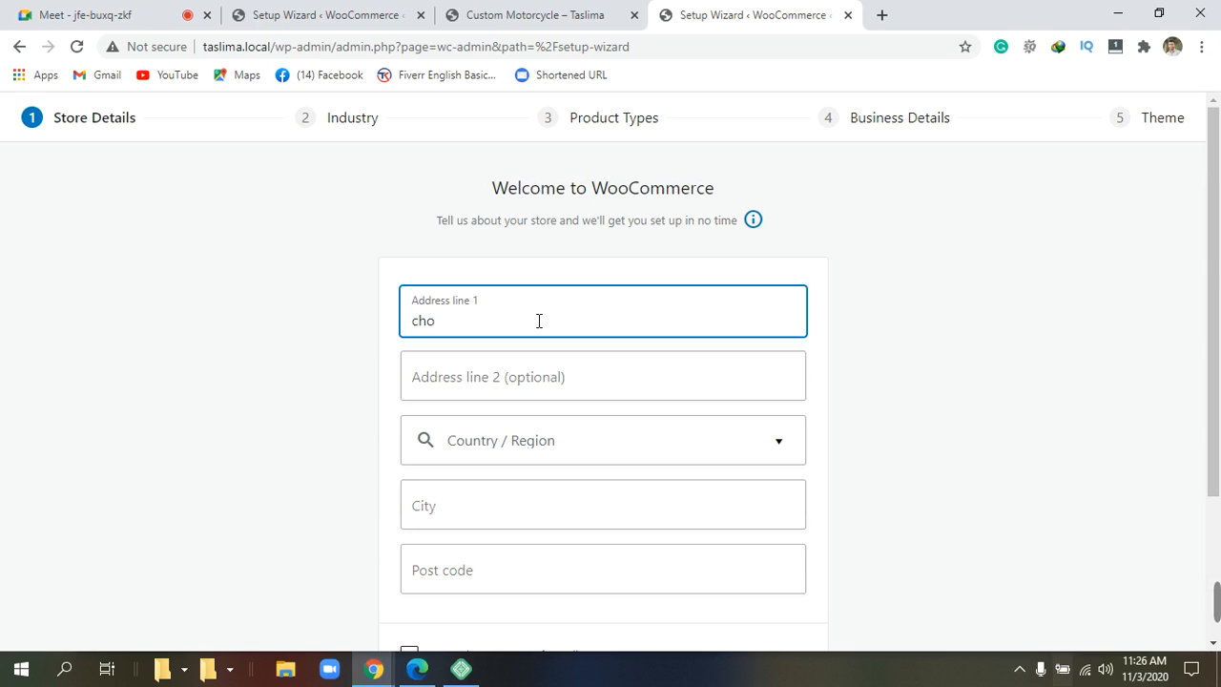
pyautogui.press('BackSpace')
pyautogui.press('BackSpace')
pyautogui.press('BackSpace')
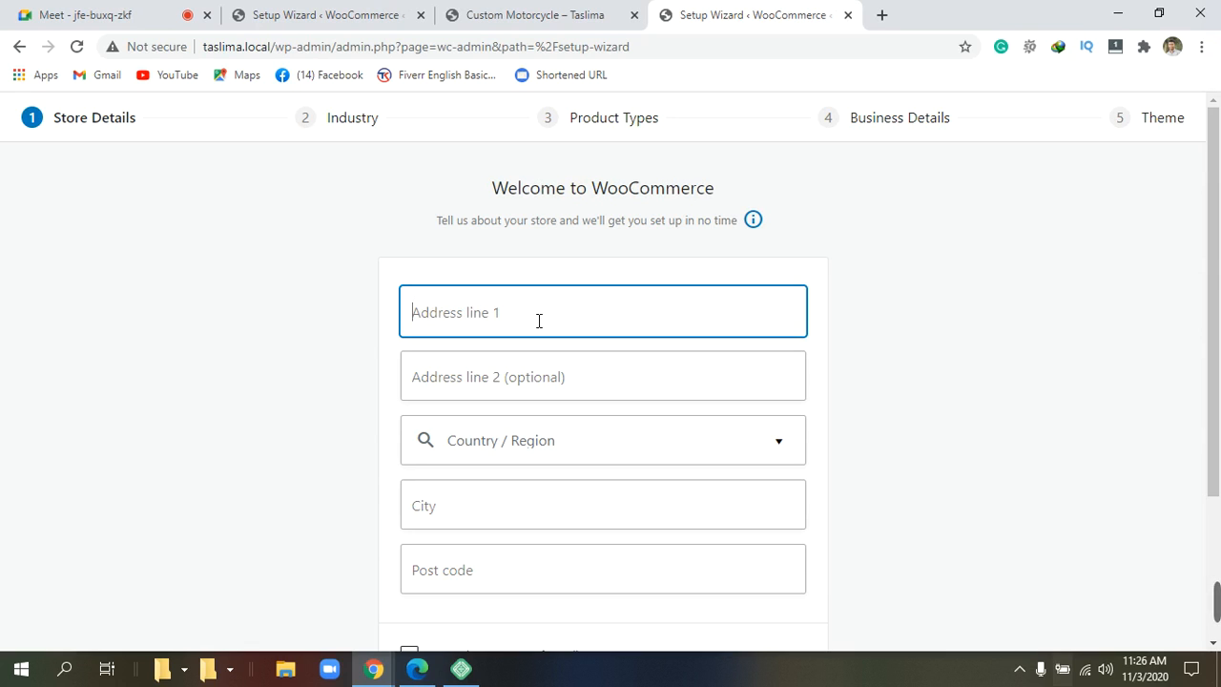
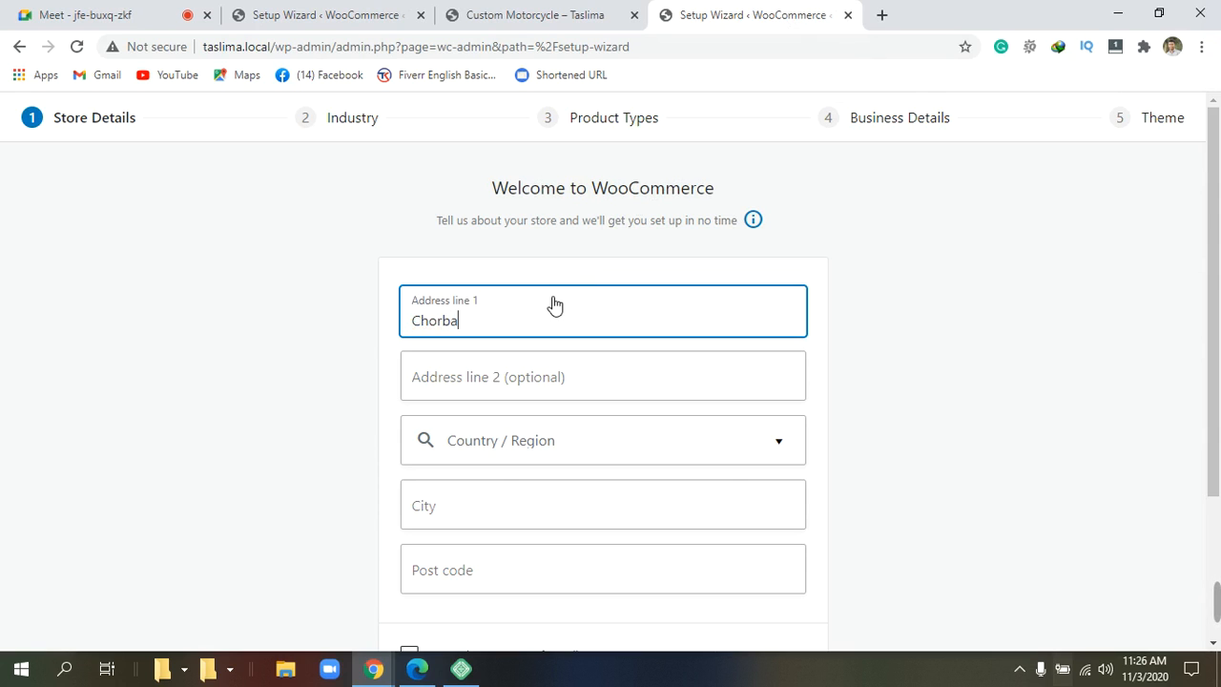
pyautogui.press('BackSpace')
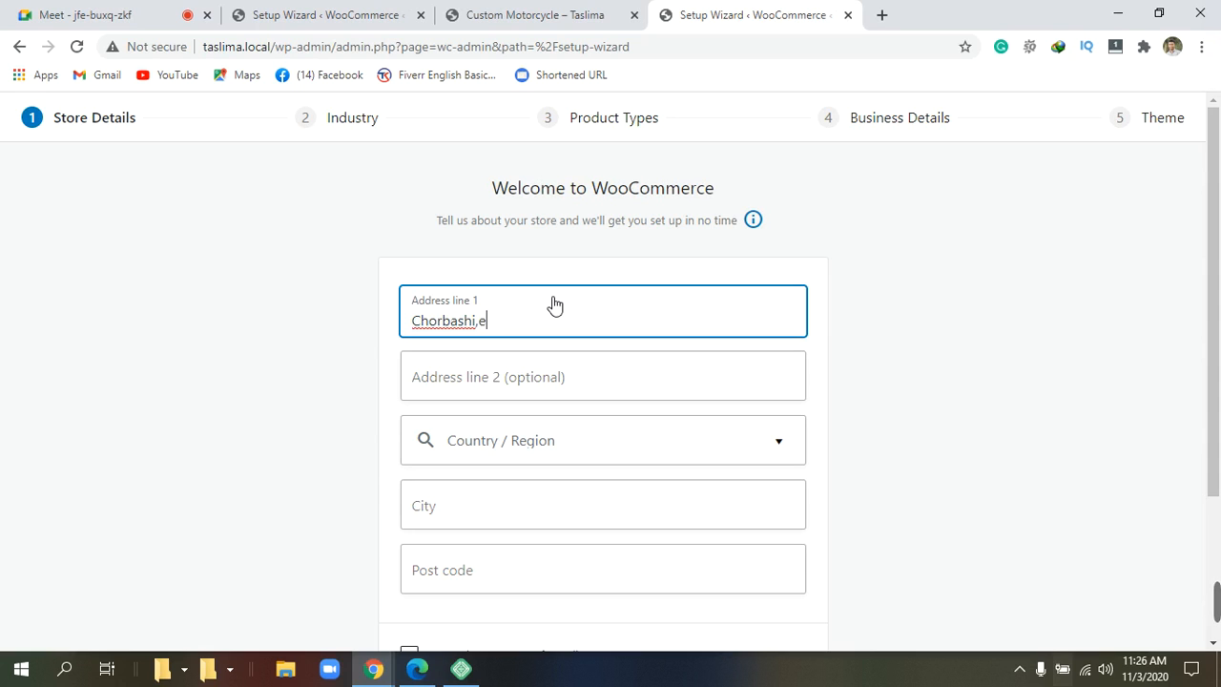
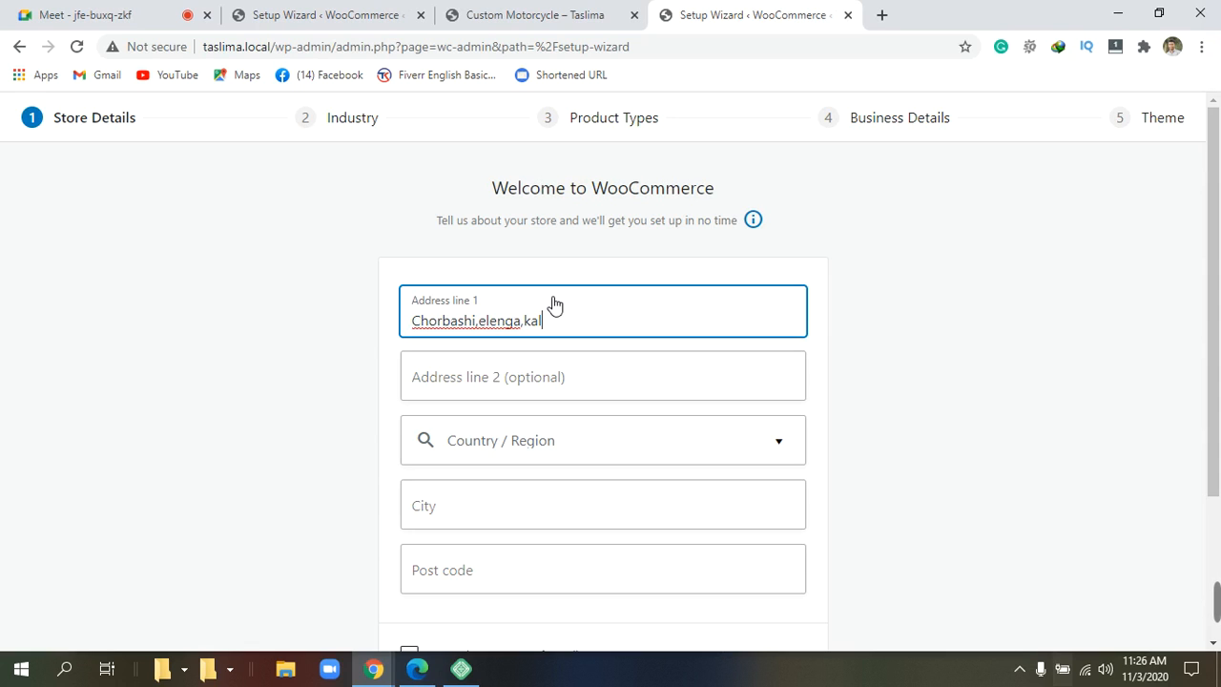
# Set Country / Region to Bangladesh — Tangail, filtering the list with 'tan'.
pyautogui.click(537, 453)
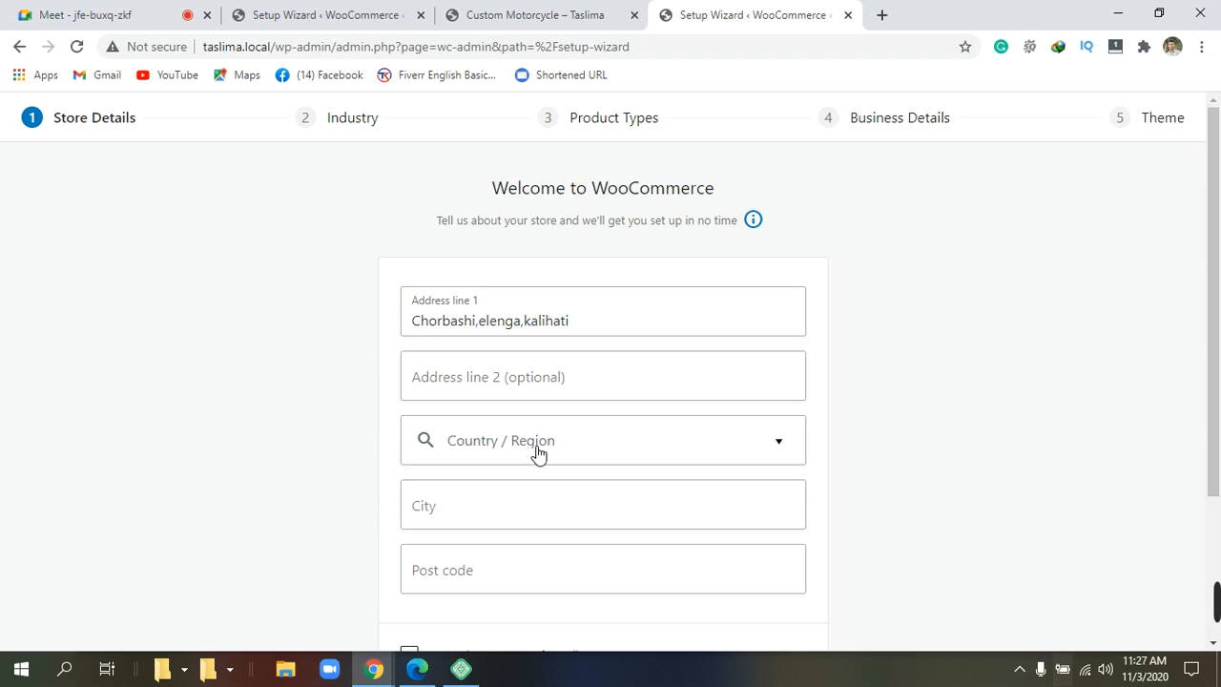
pyautogui.click(538, 454)
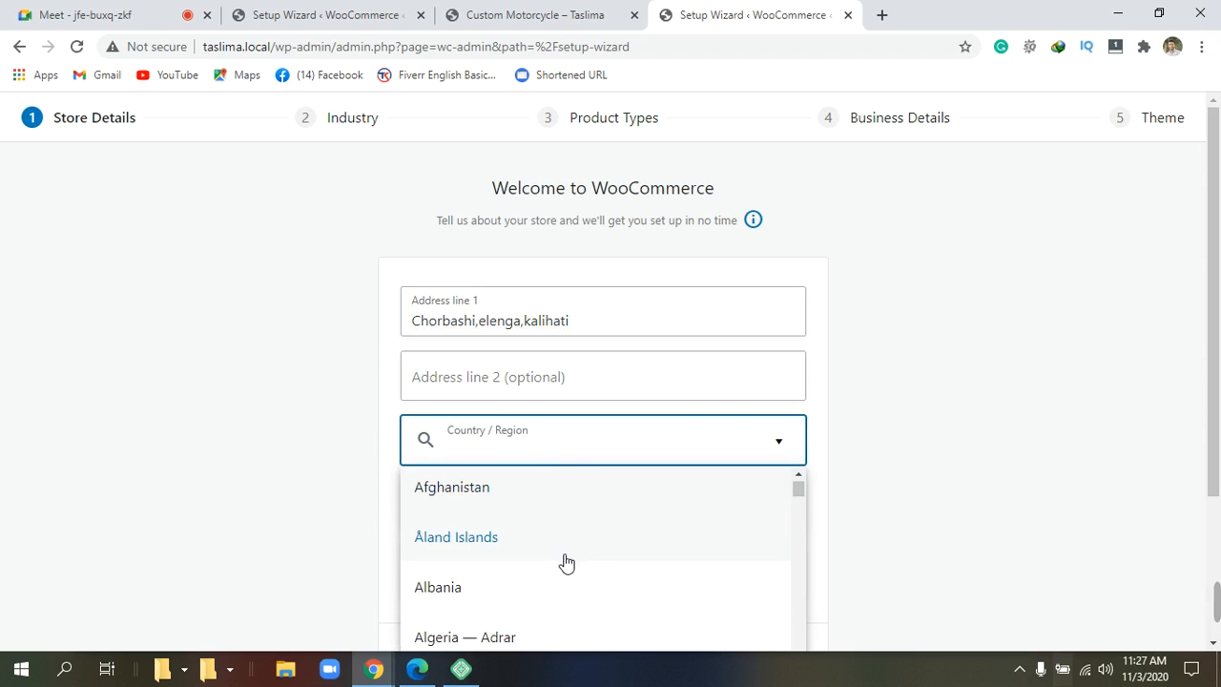
pyautogui.scroll(-3, 565, 561)
pyautogui.press('Down')
pyautogui.press('Down')
pyautogui.press('Down')
pyautogui.press('Down')
pyautogui.press('Down')
pyautogui.press('Down')
pyautogui.press('Down')
pyautogui.press('Down')
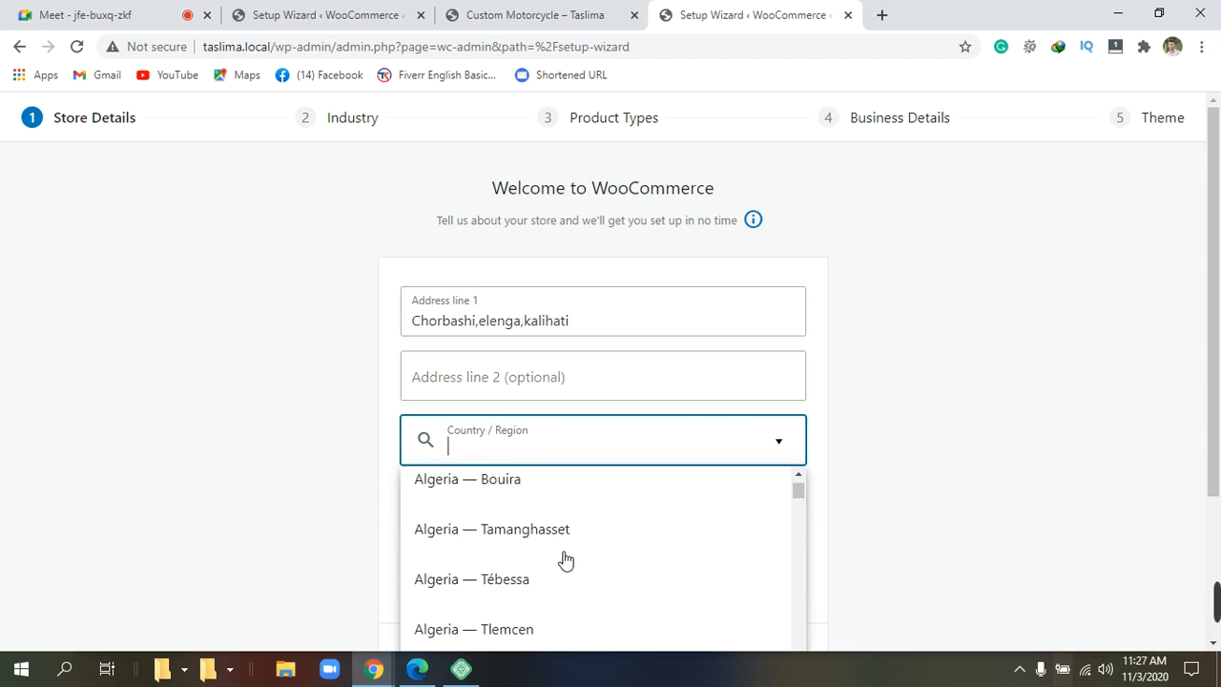
pyautogui.scroll(-2, 562, 559)
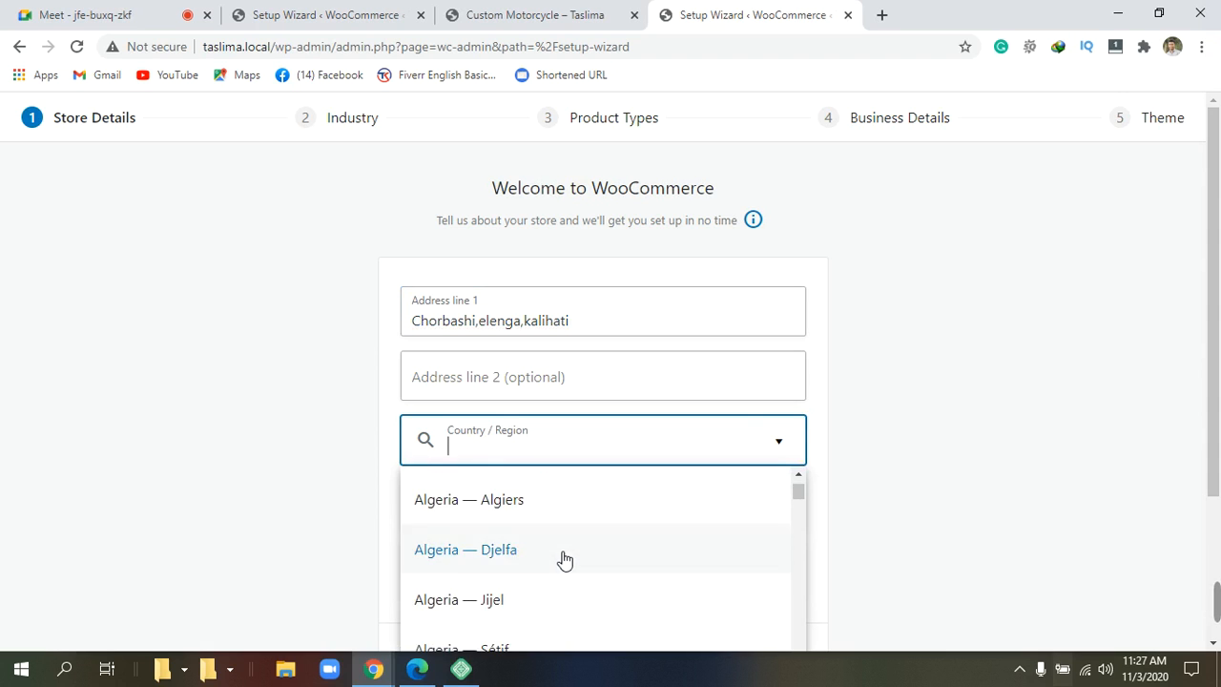
pyautogui.scroll(2, 563, 559)
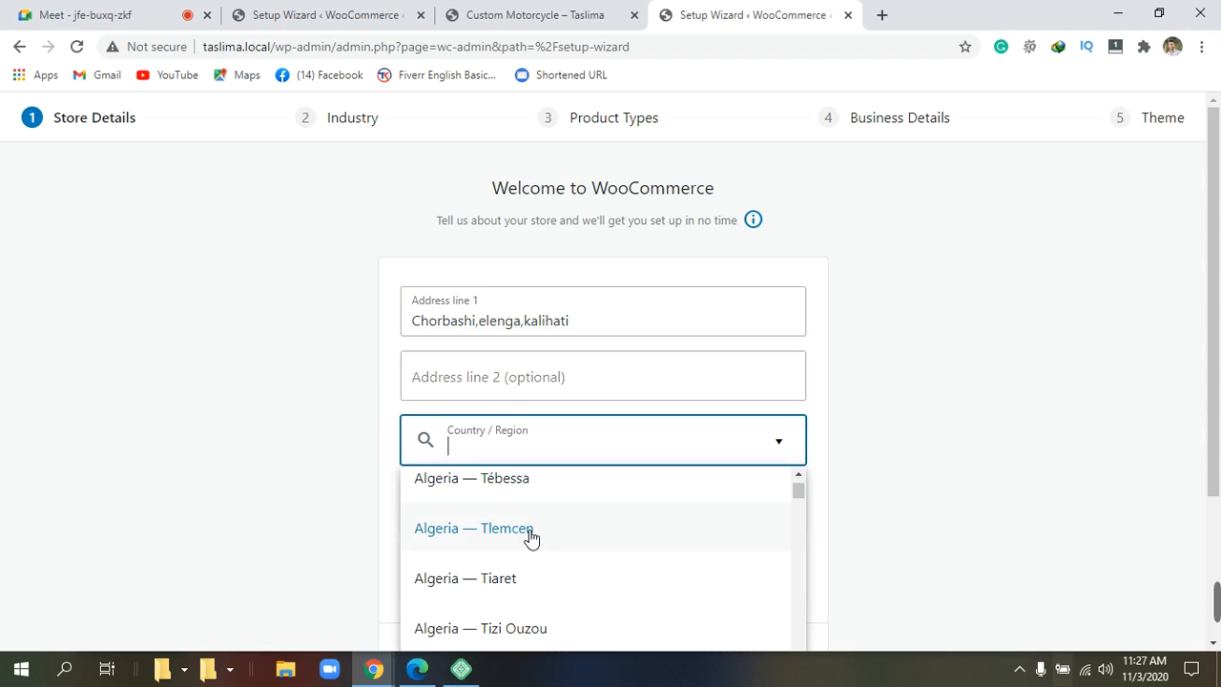
pyautogui.scroll(-2, 531, 538)
pyautogui.scroll(-10, 531, 539)
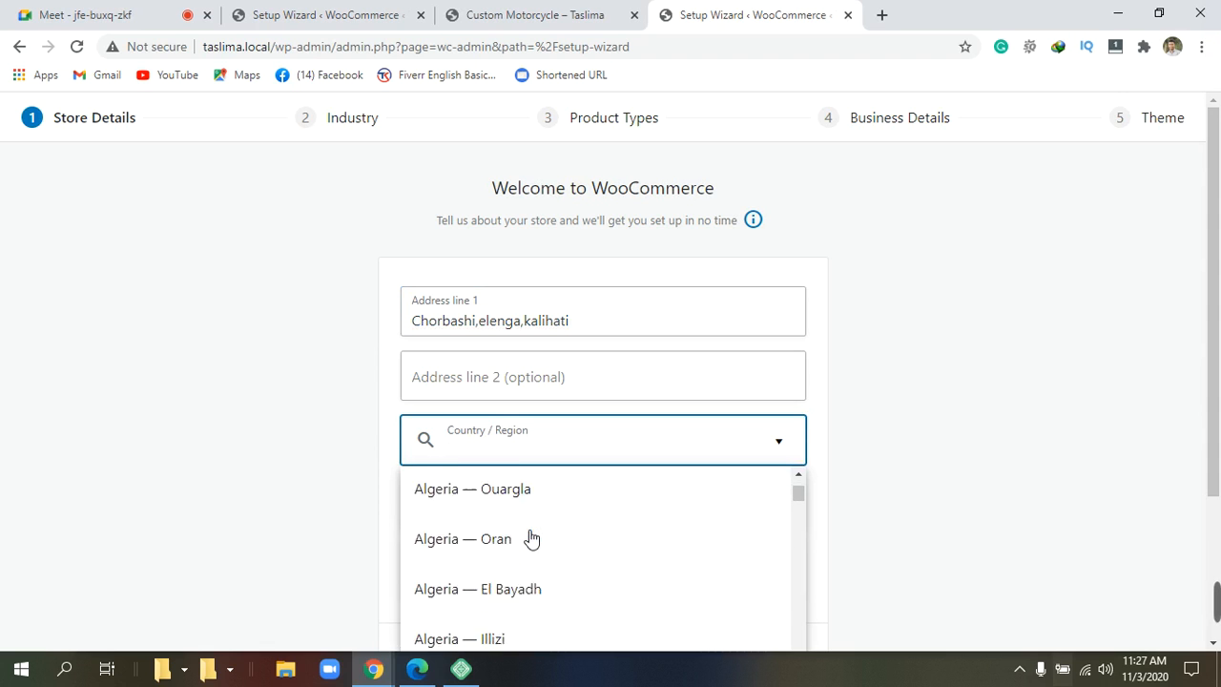
pyautogui.scroll(-15, 531, 539)
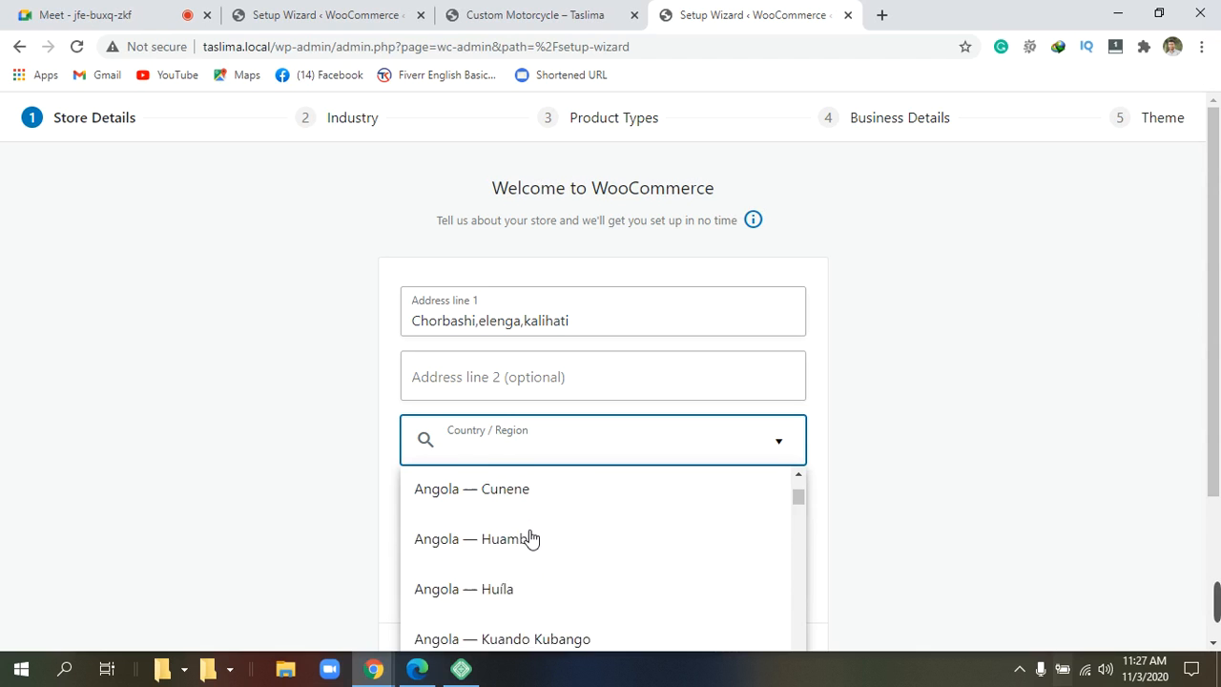
pyautogui.scroll(-15, 531, 538)
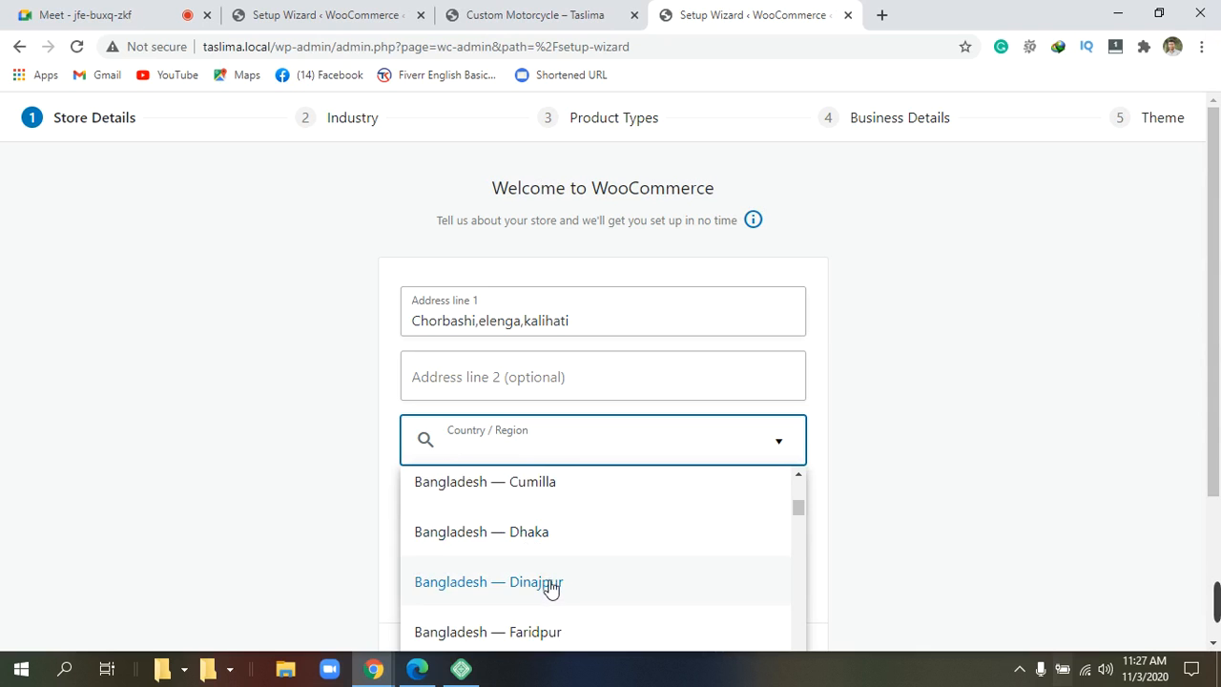
pyautogui.scroll(1, 548, 582)
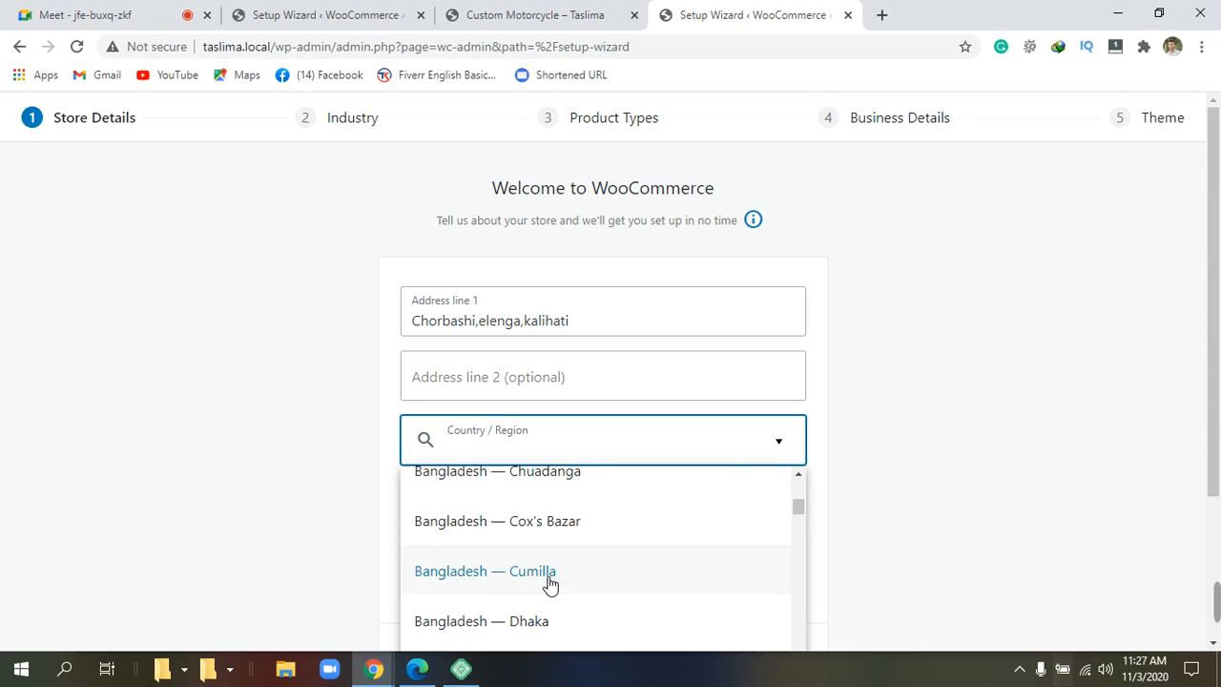
pyautogui.scroll(1, 550, 583)
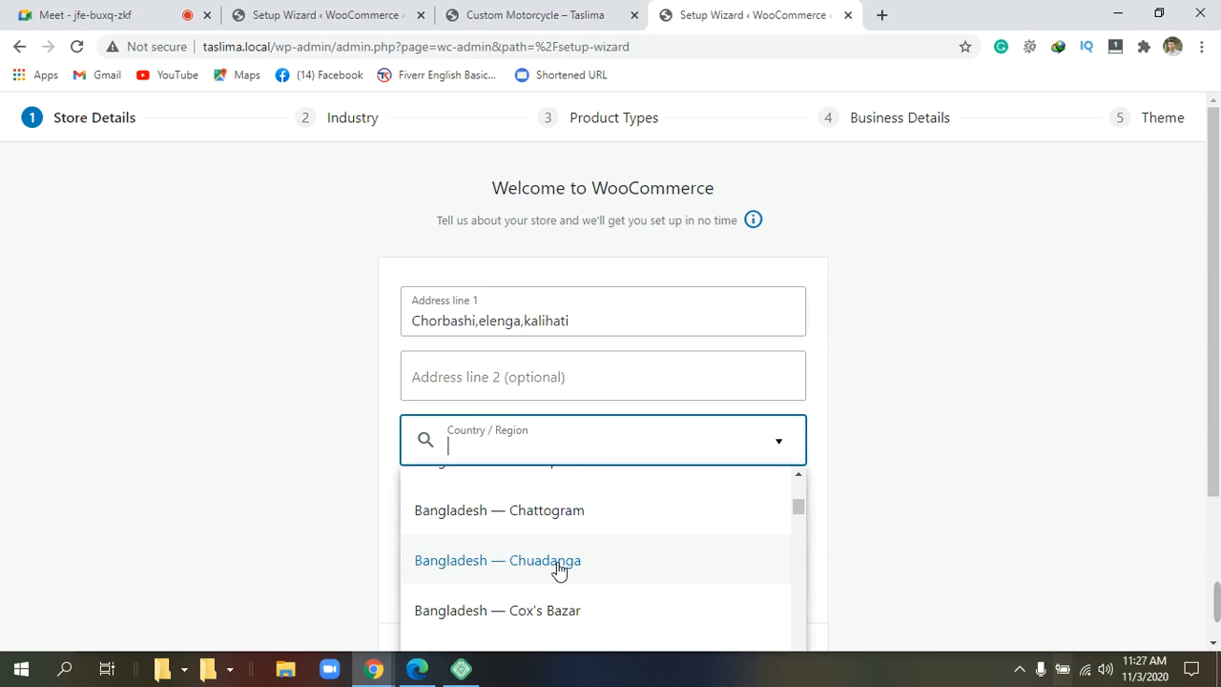
pyautogui.scroll(-1, 558, 567)
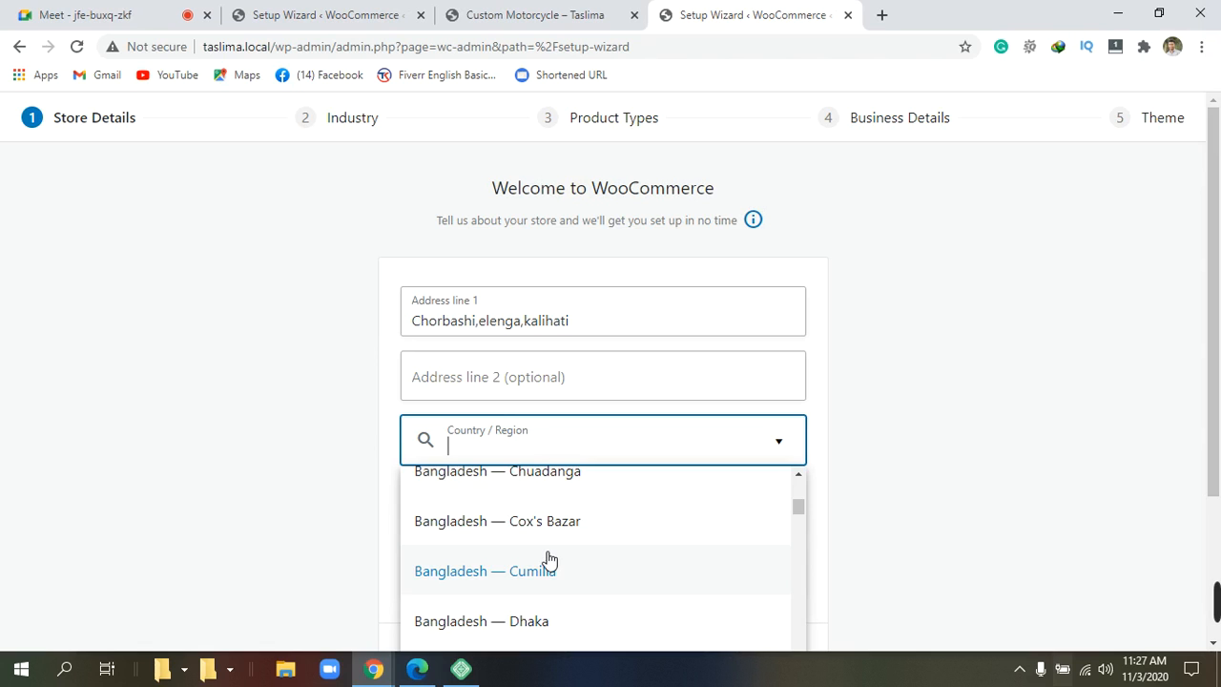
pyautogui.scroll(-2, 546, 560)
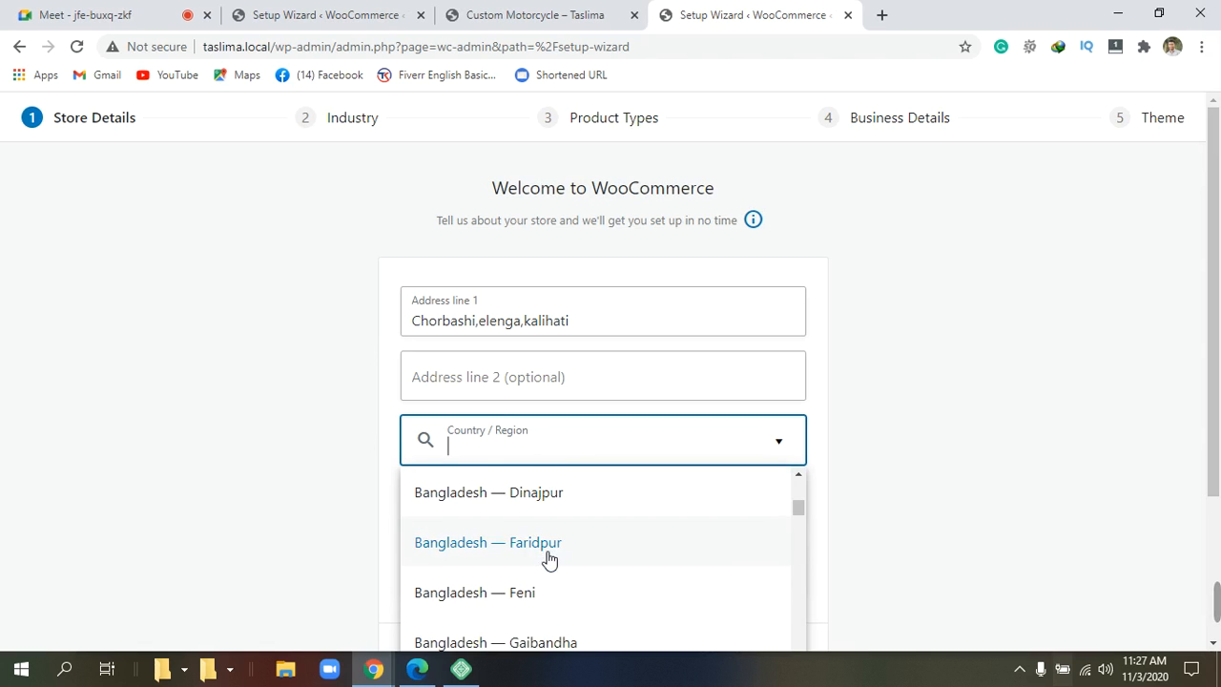
pyautogui.scroll(-1, 548, 559)
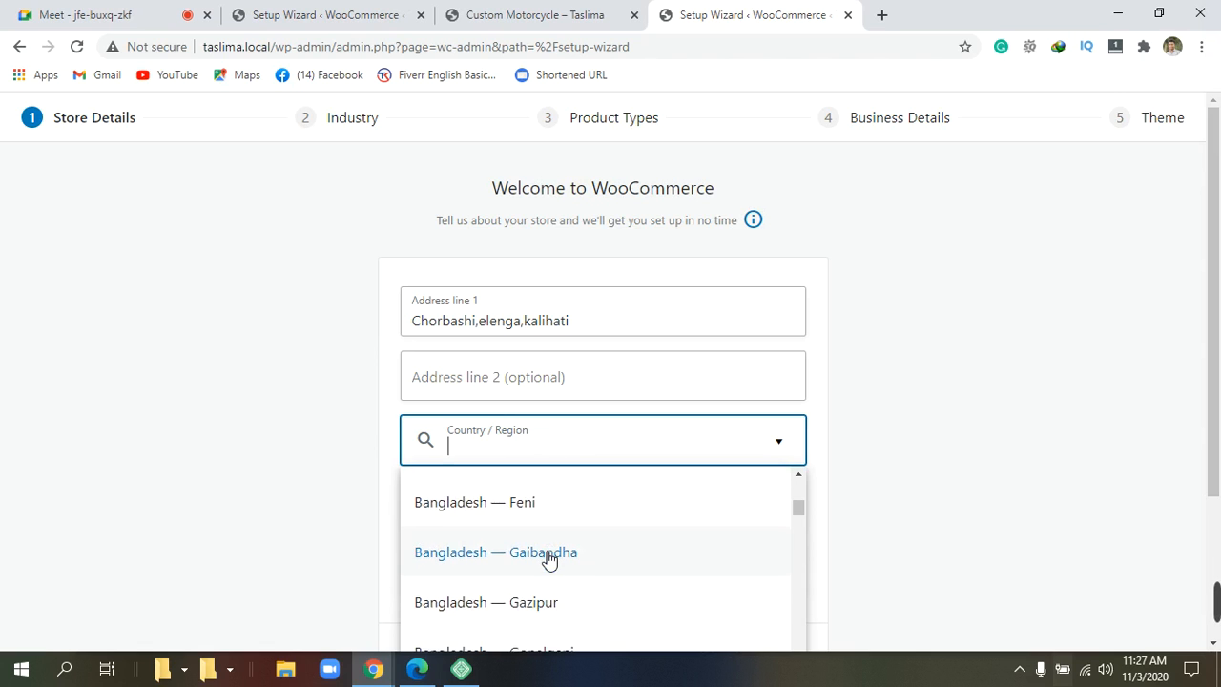
pyautogui.scroll(-1, 548, 560)
pyautogui.scroll(-3, 548, 559)
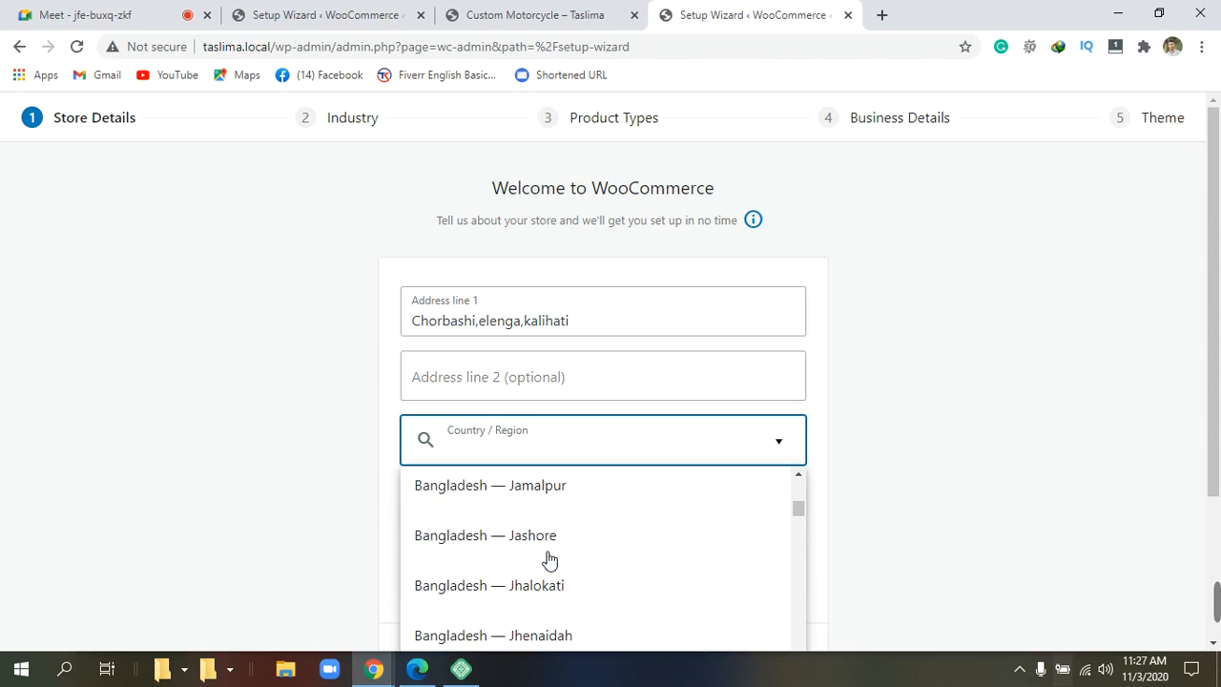
pyautogui.scroll(-2, 548, 560)
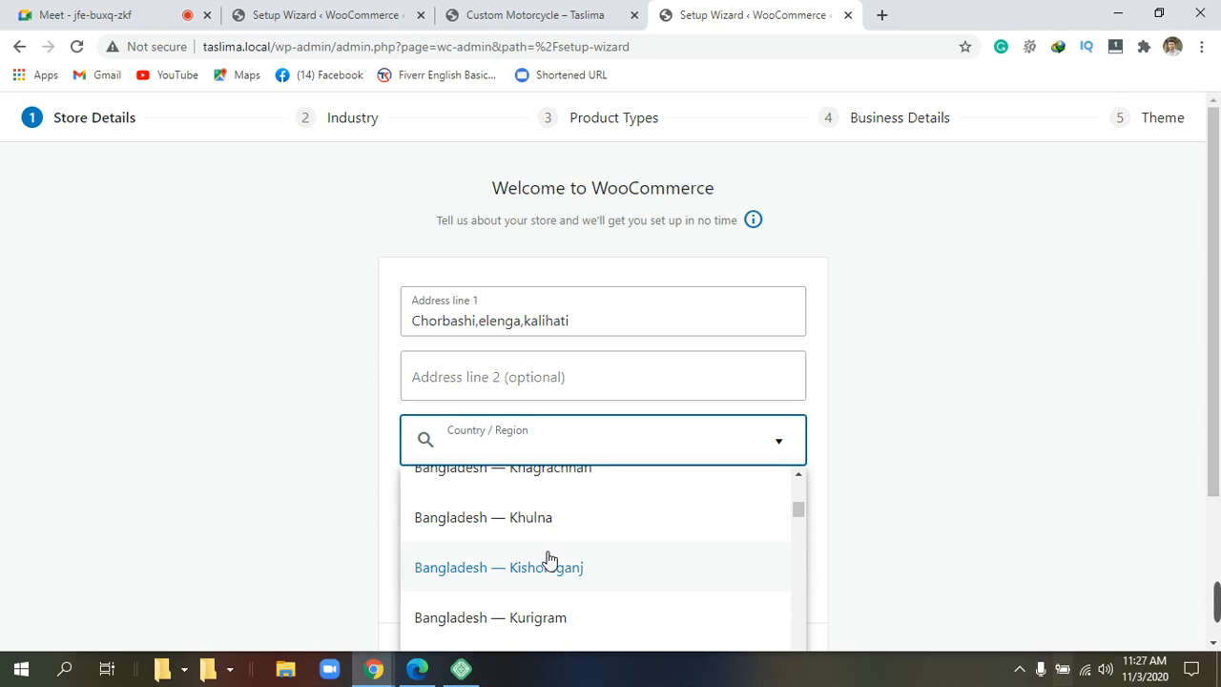
pyautogui.scroll(-4, 548, 560)
pyautogui.scroll(-5, 549, 560)
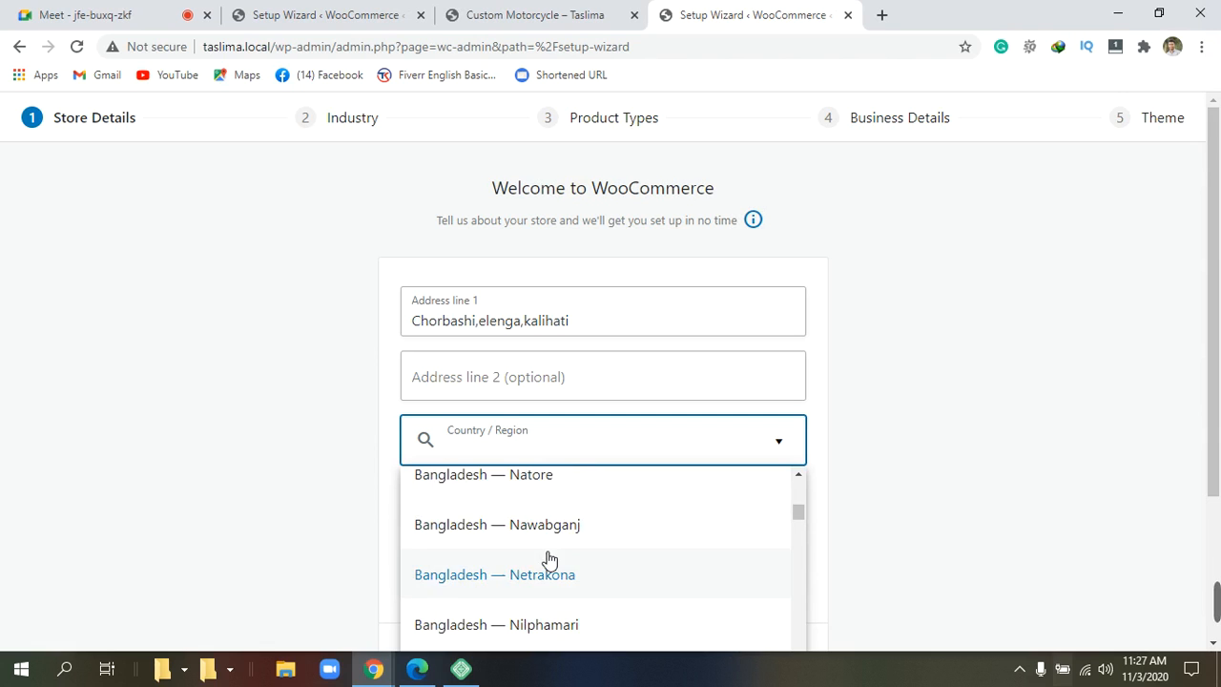
pyautogui.scroll(2, 548, 560)
pyautogui.scroll(-10, 548, 560)
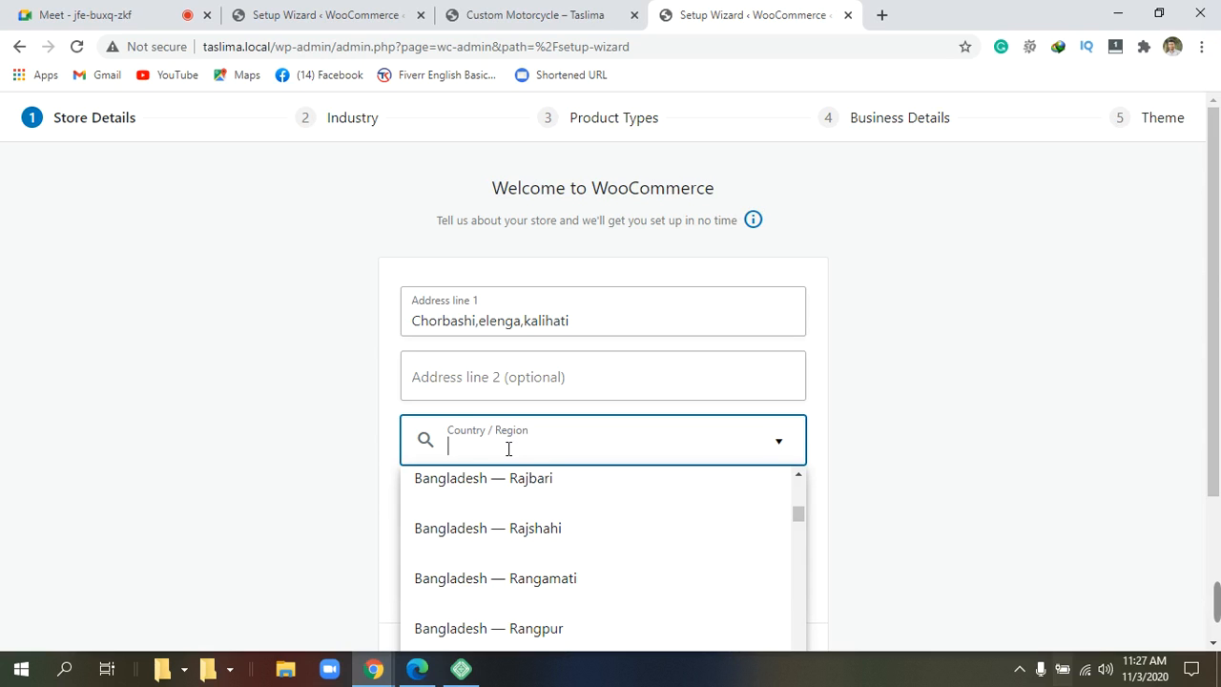
pyautogui.write('t')
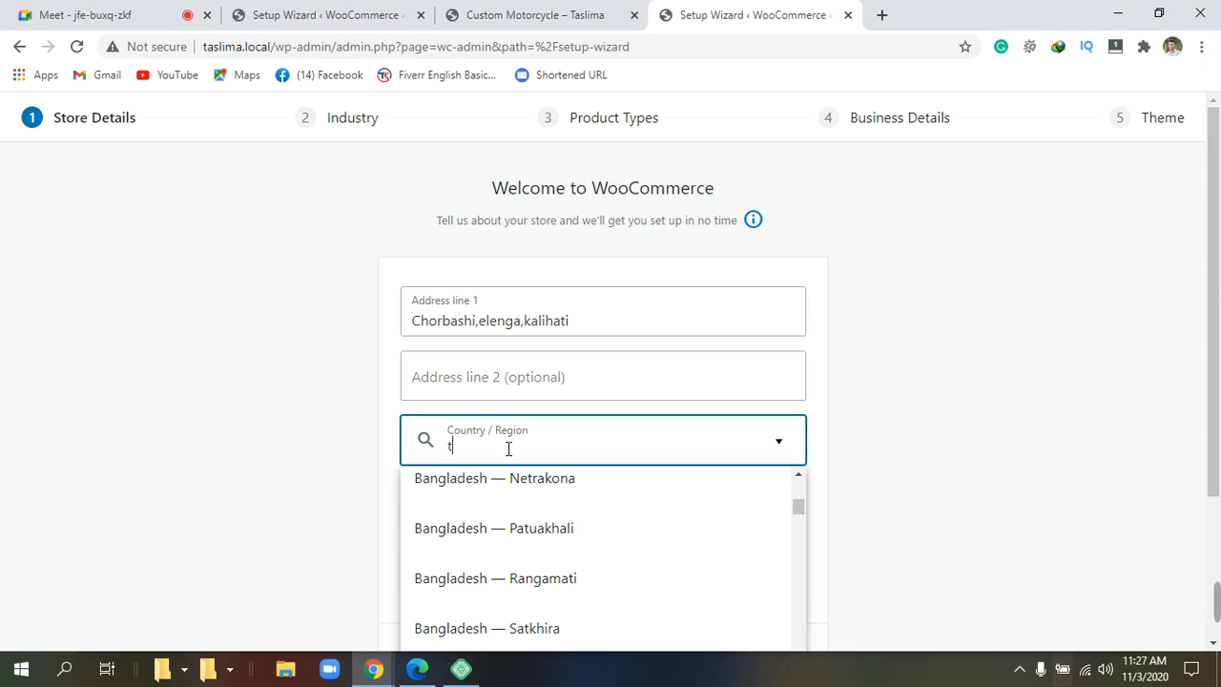
pyautogui.write('an')
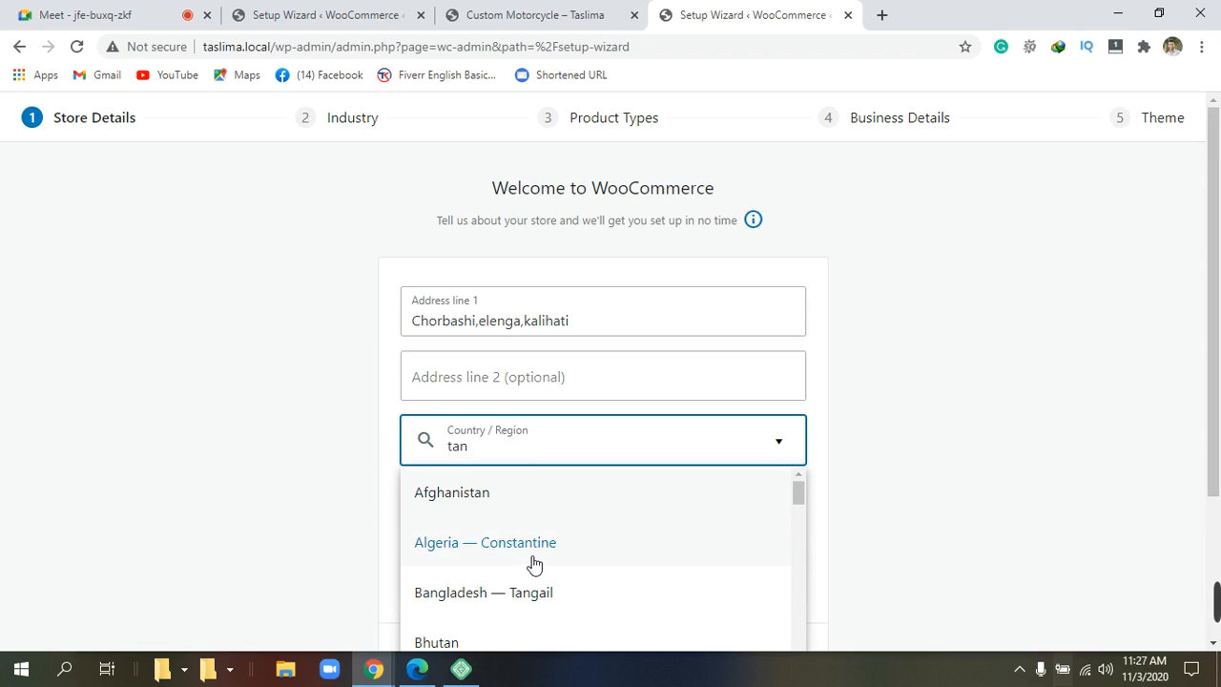
pyautogui.scroll(-1, 534, 564)
pyautogui.scroll(1, 535, 563)
pyautogui.click(531, 592)
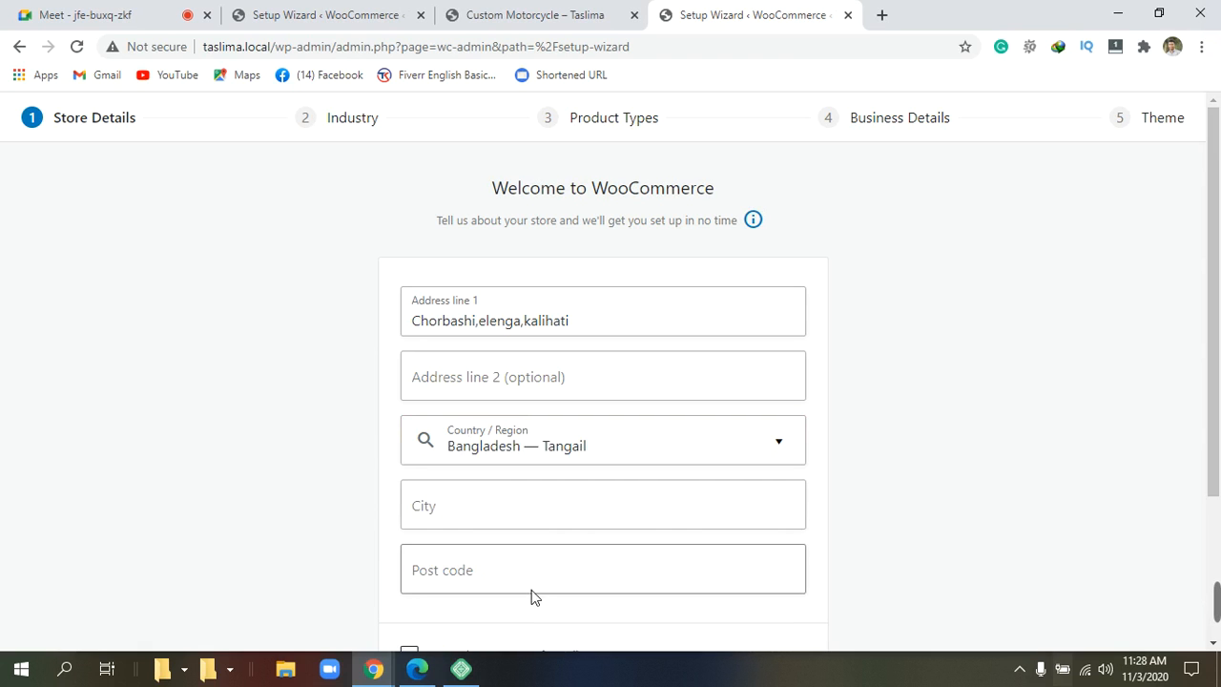
# Enter Tangail as the store's city.
pyautogui.click(487, 523)
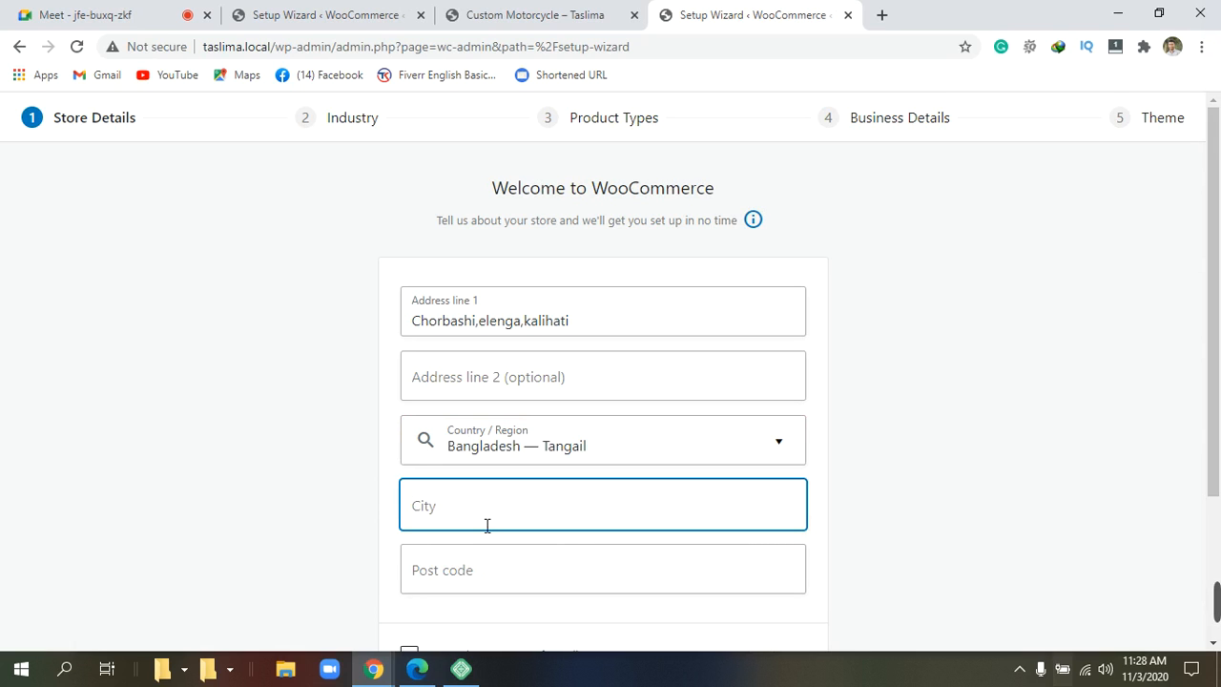
pyautogui.write('t')
pyautogui.press('BackSpace')
pyautogui.write('Tangail')
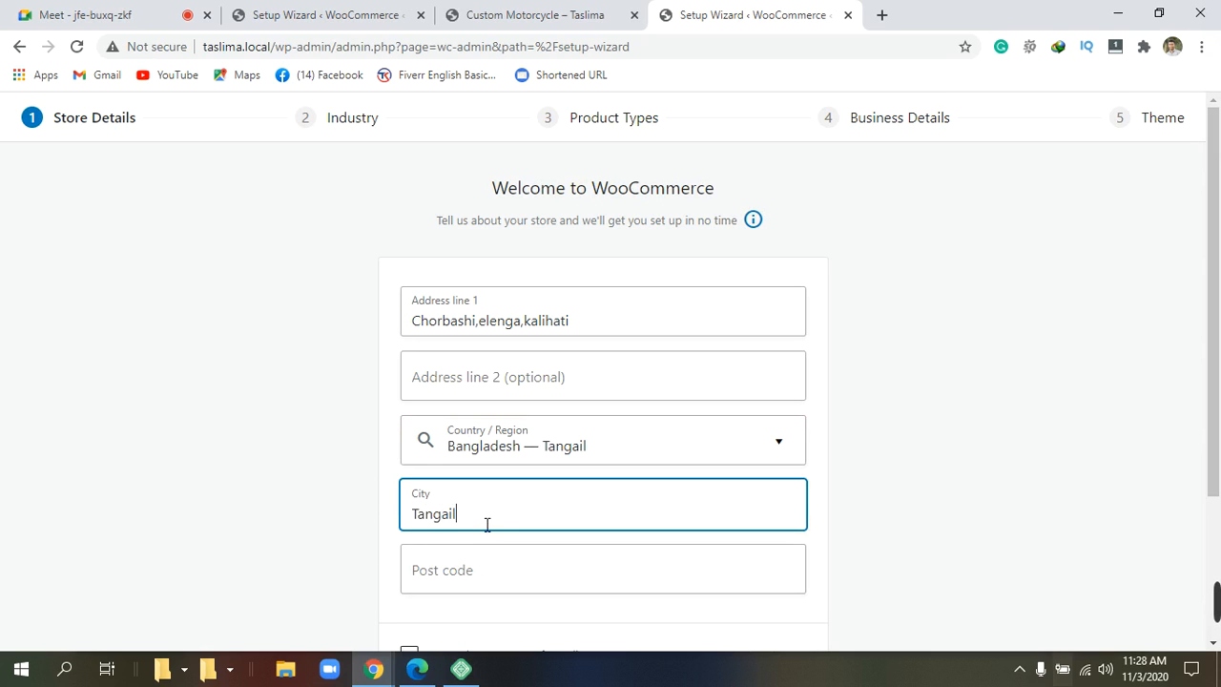
# Enter the store's post code, correcting the mistyped digits.
pyautogui.click(484, 585)
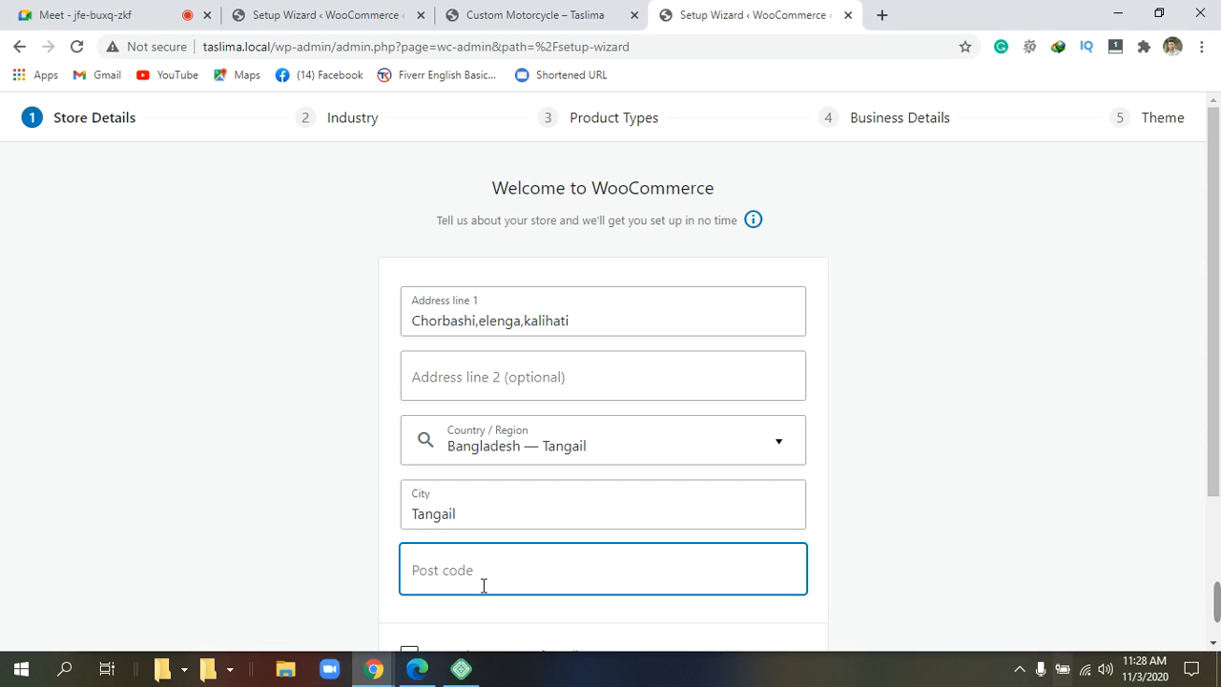
pyautogui.write('194')
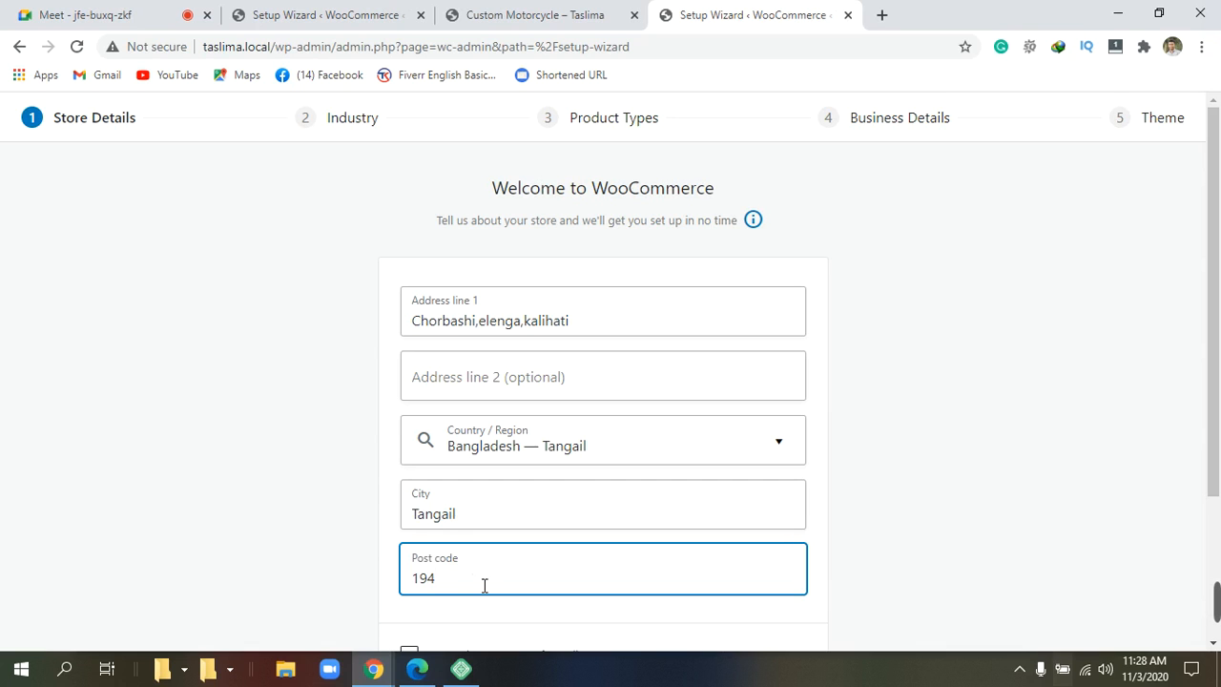
pyautogui.press('BackSpace')
pyautogui.write('94')
pyautogui.press('BackSpace')
pyautogui.press('BackSpace')
pyautogui.write('74')
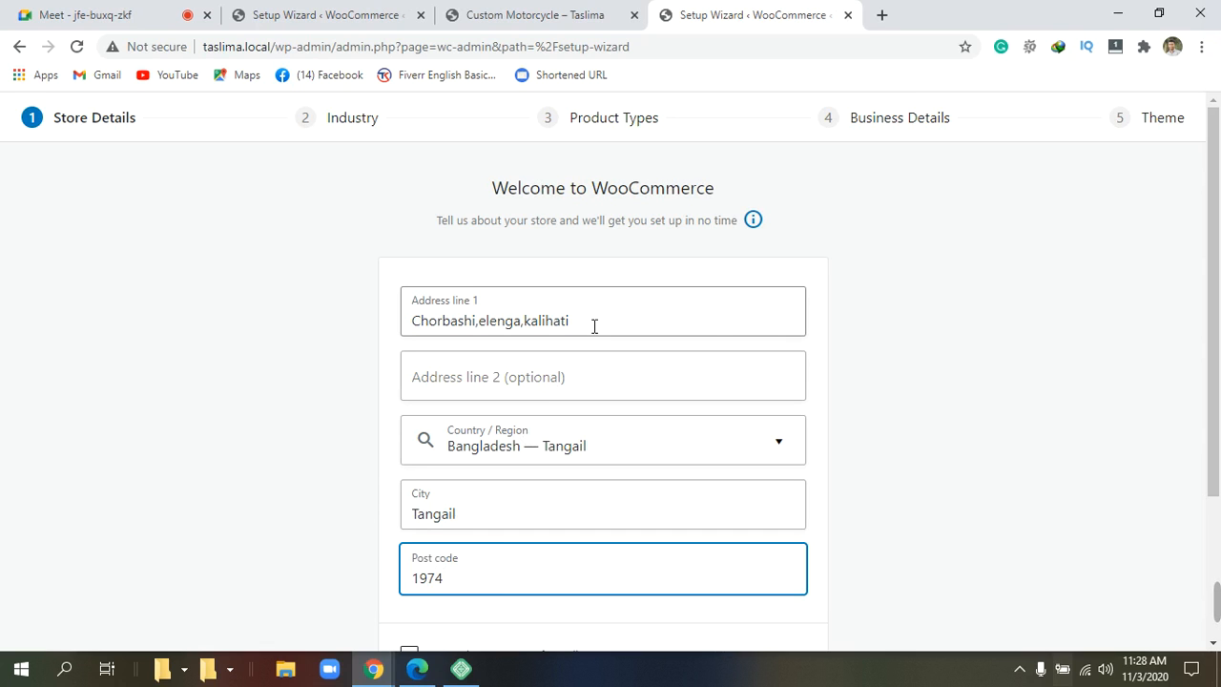
# Fix the first letter of the street address and dismiss the spell-check suggestions.
pyautogui.click(486, 328)
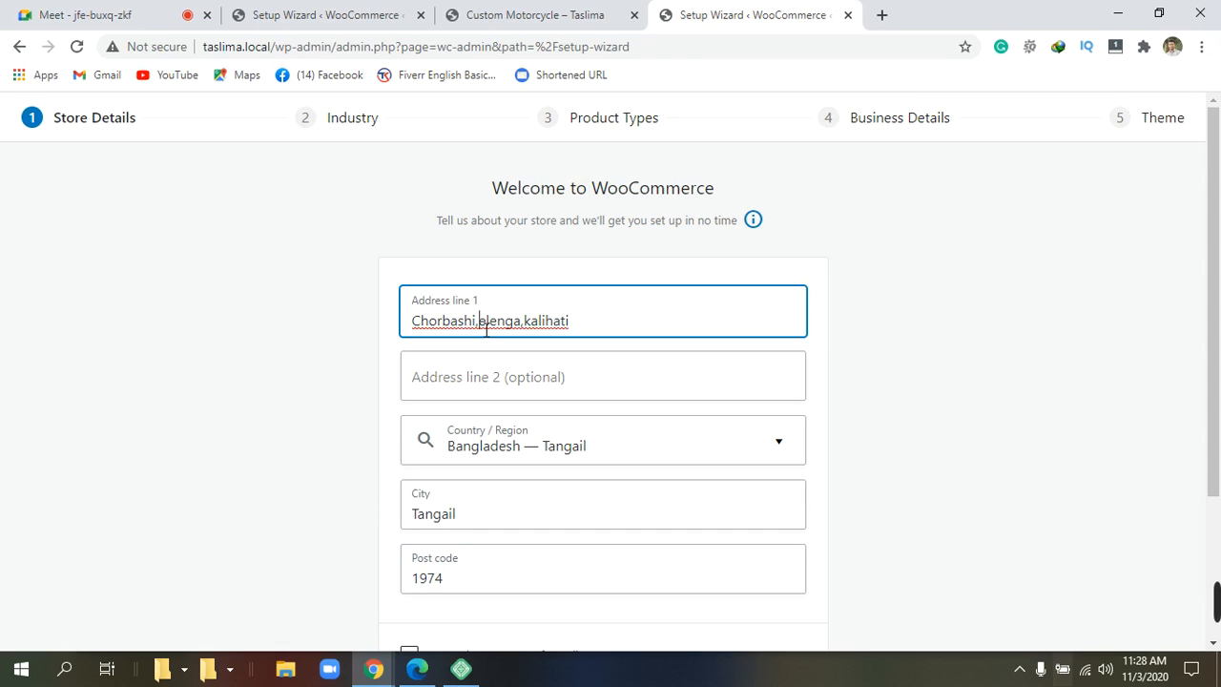
pyautogui.press('BackSpace')
pyautogui.press('BackSpace')
pyautogui.press('BackSpace')
pyautogui.press('BackSpace')
pyautogui.press('BackSpace')
pyautogui.press('BackSpace')
pyautogui.press('BackSpace')
pyautogui.press('BackSpace')
pyautogui.press('BackSpace')
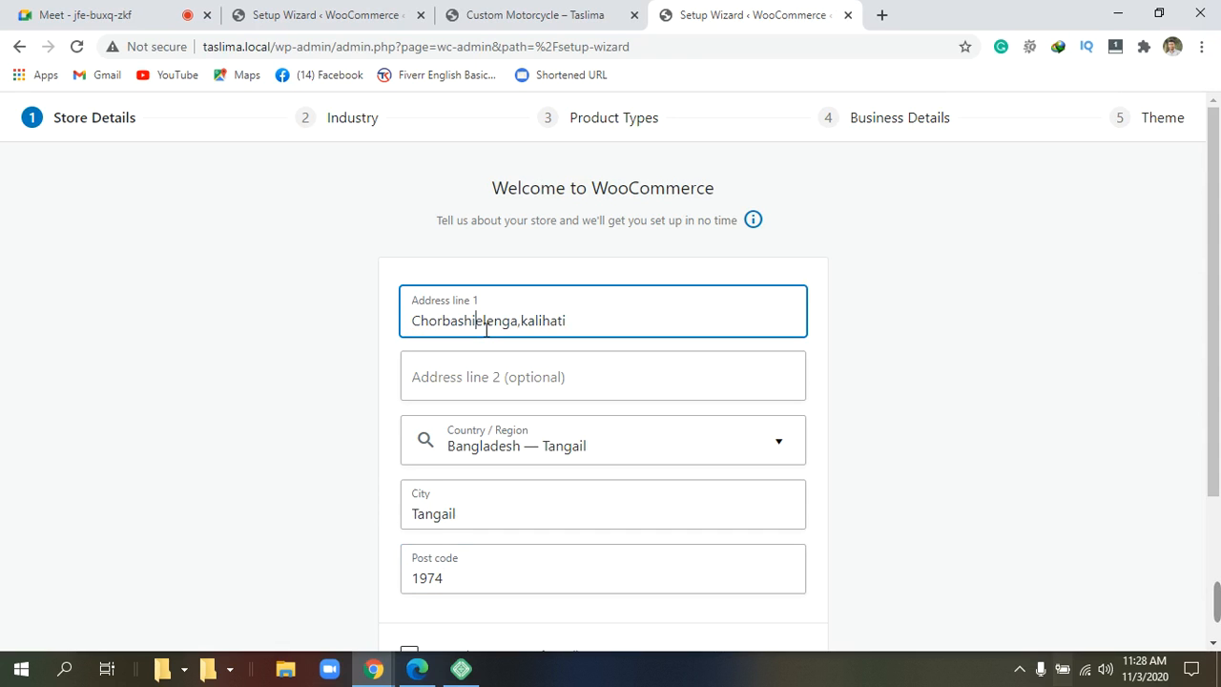
pyautogui.press('BackSpace')
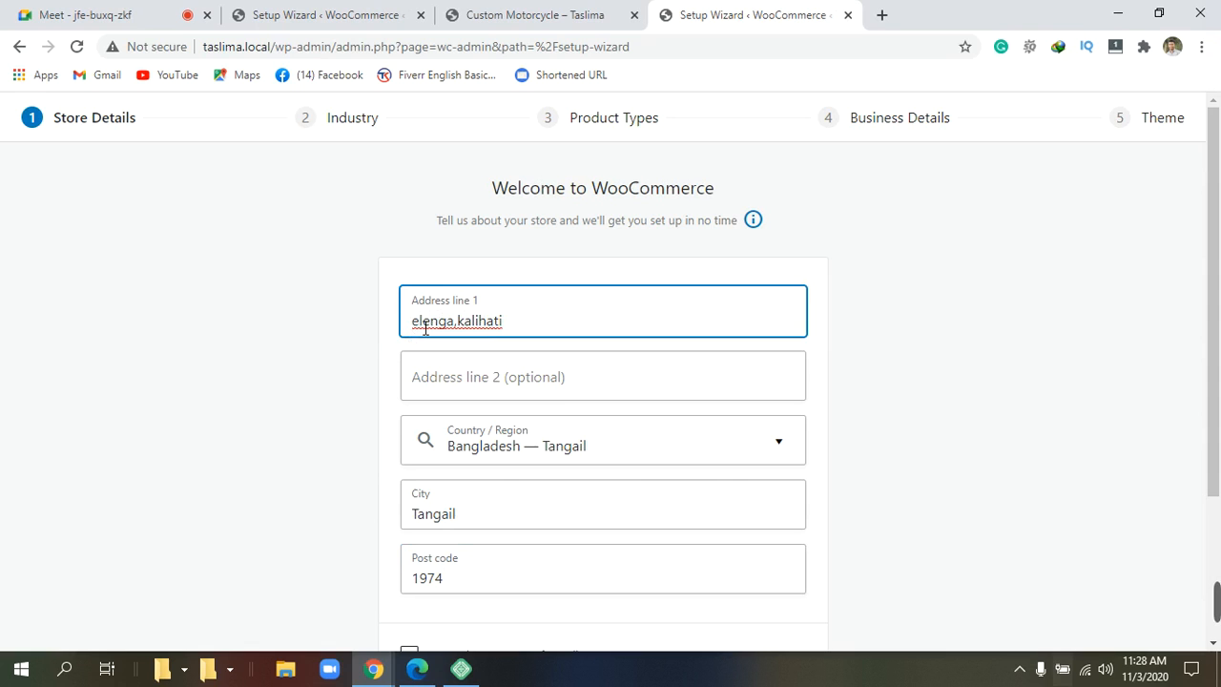
pyautogui.press('Delete')
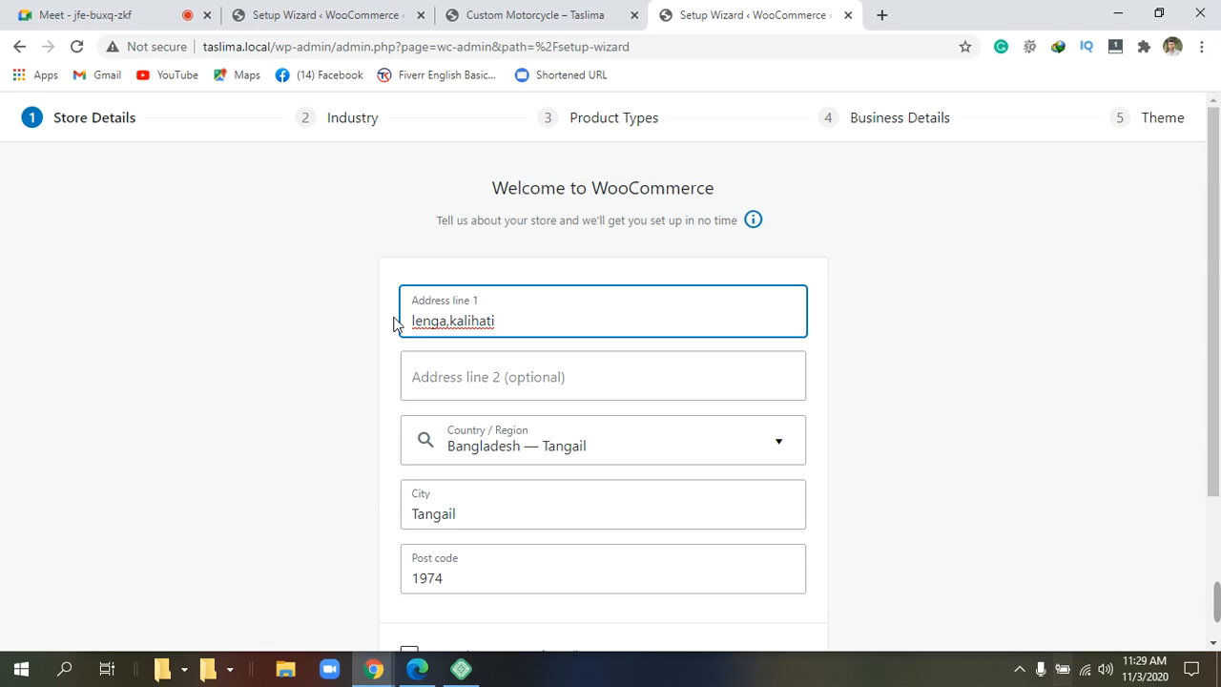
pyautogui.write('E')
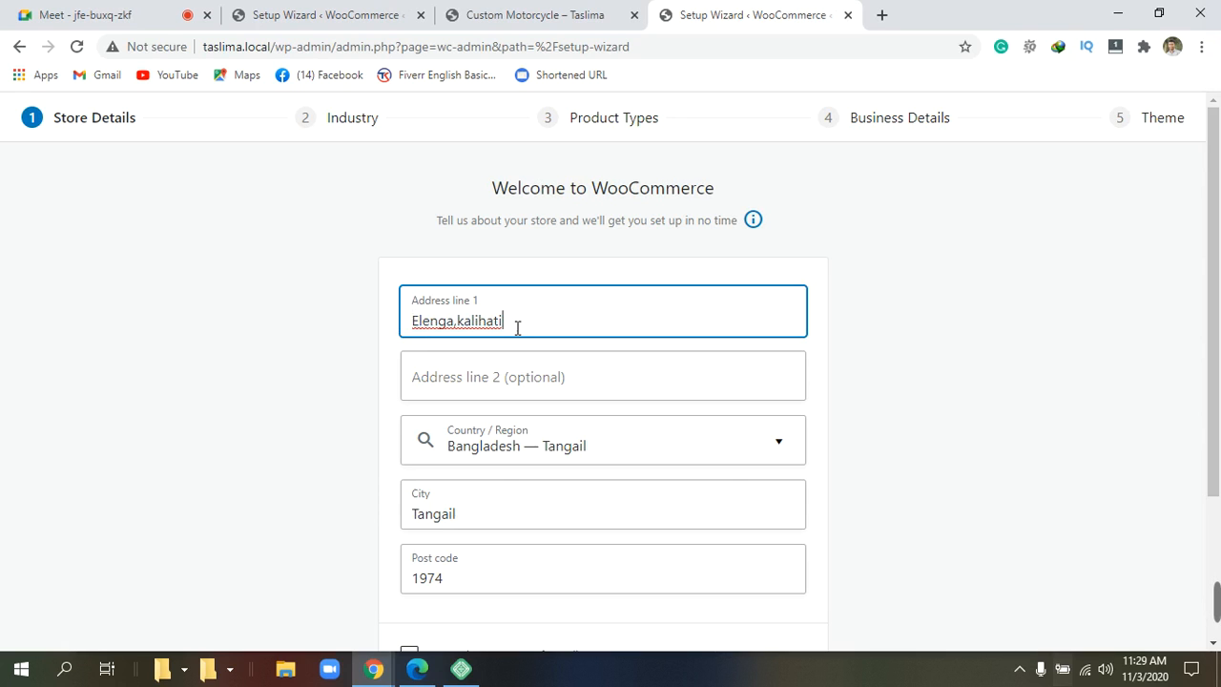
pyautogui.rightClick(456, 328)
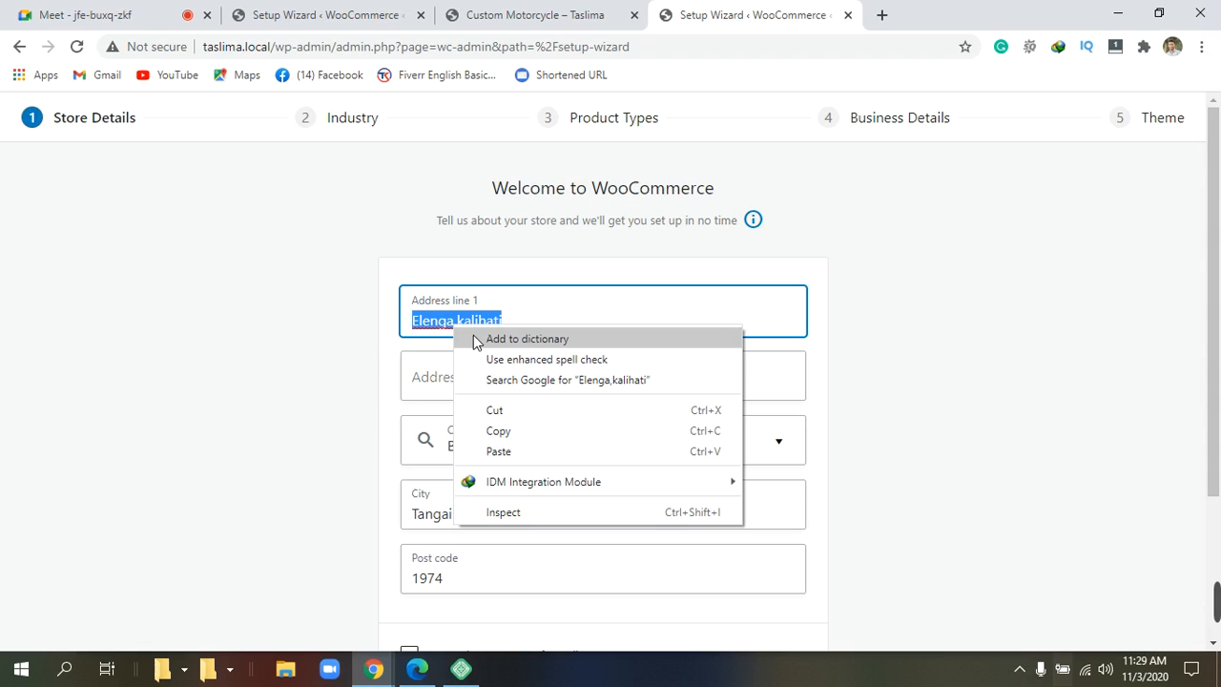
pyautogui.press('Escape')
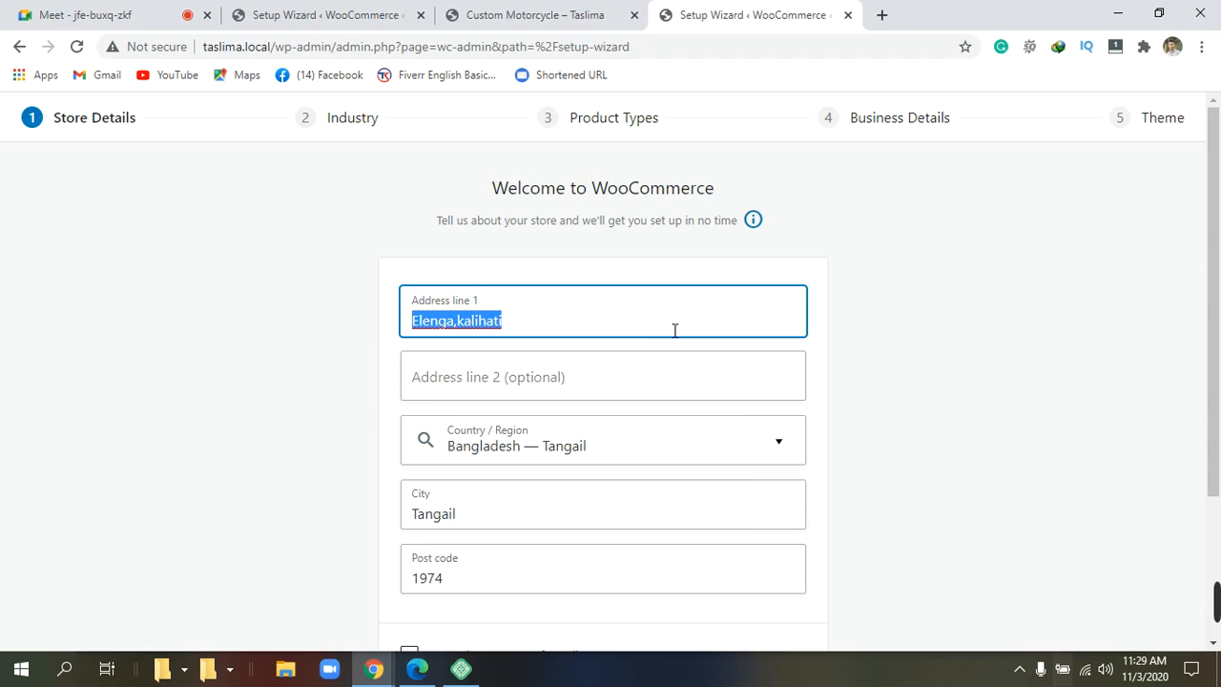
# Leave 'I'm setting up a store for a client' unchecked and submit the Store Details form.
pyautogui.scroll(-2, 673, 329)
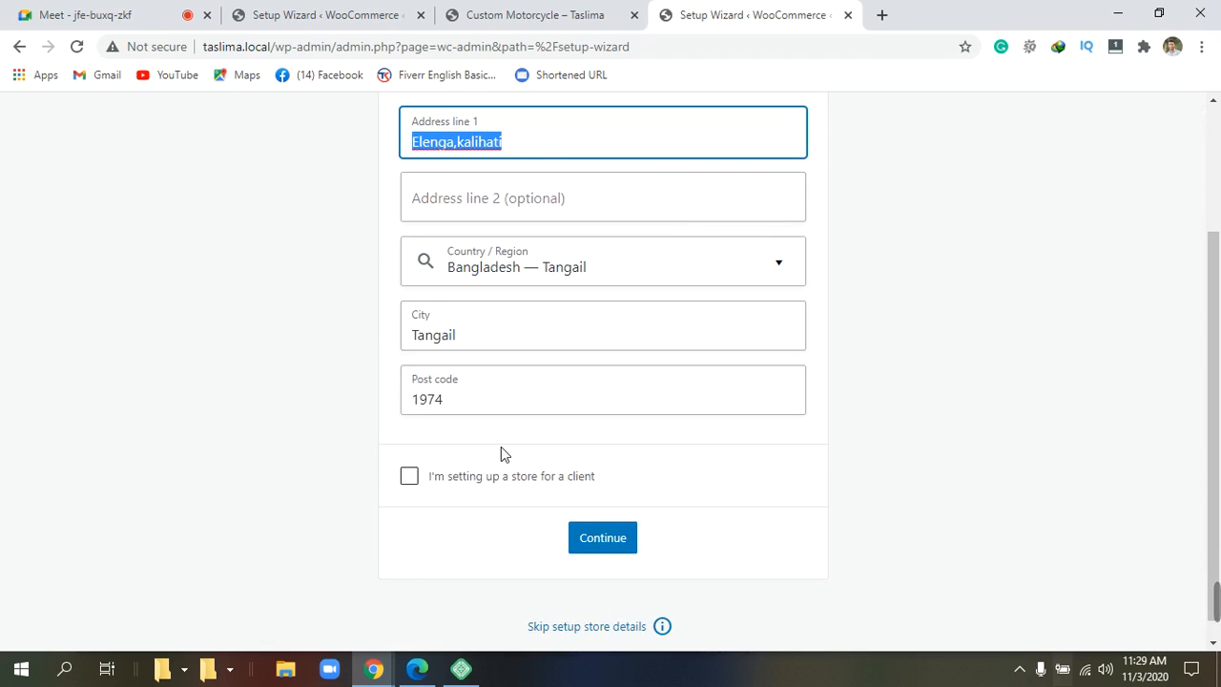
pyautogui.click(418, 475)
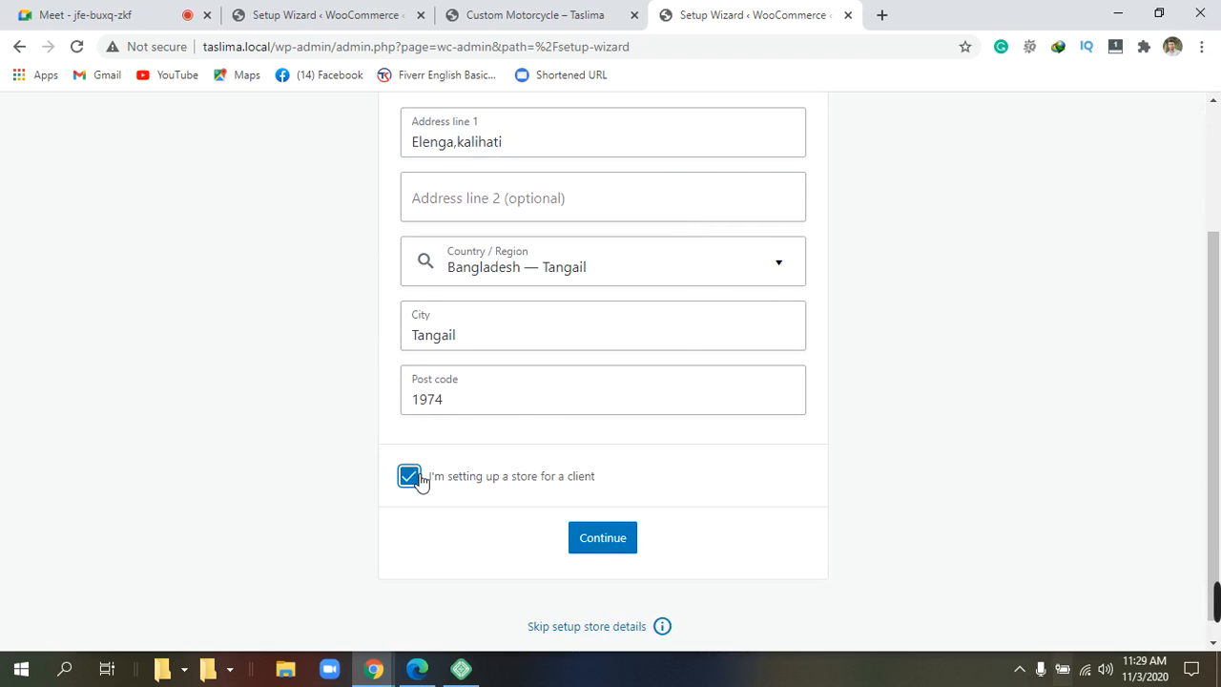
pyautogui.scroll(1, 683, 556)
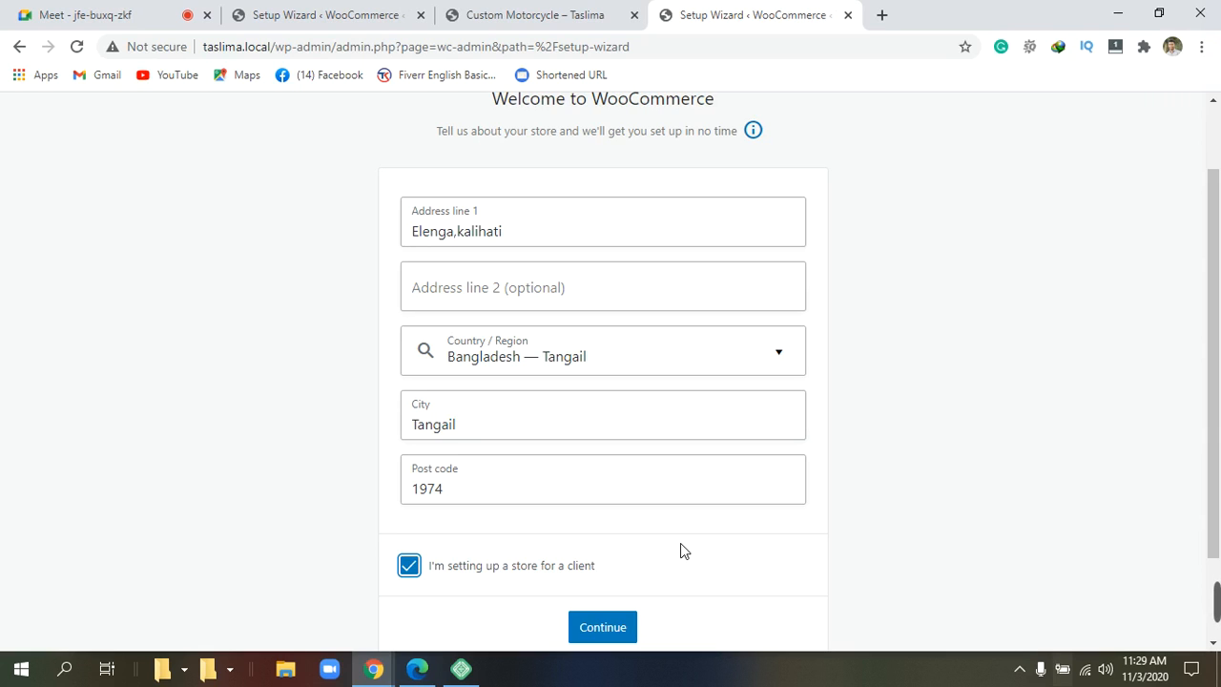
pyautogui.scroll(-1, 681, 543)
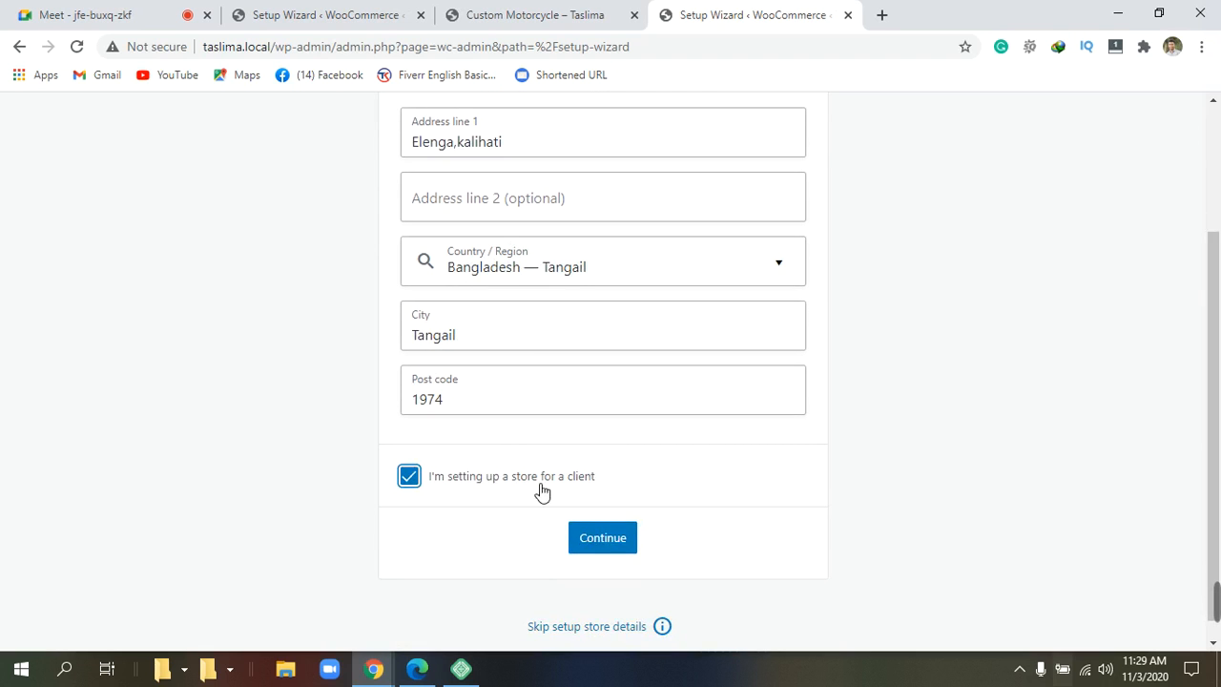
pyautogui.scroll(1, 613, 539)
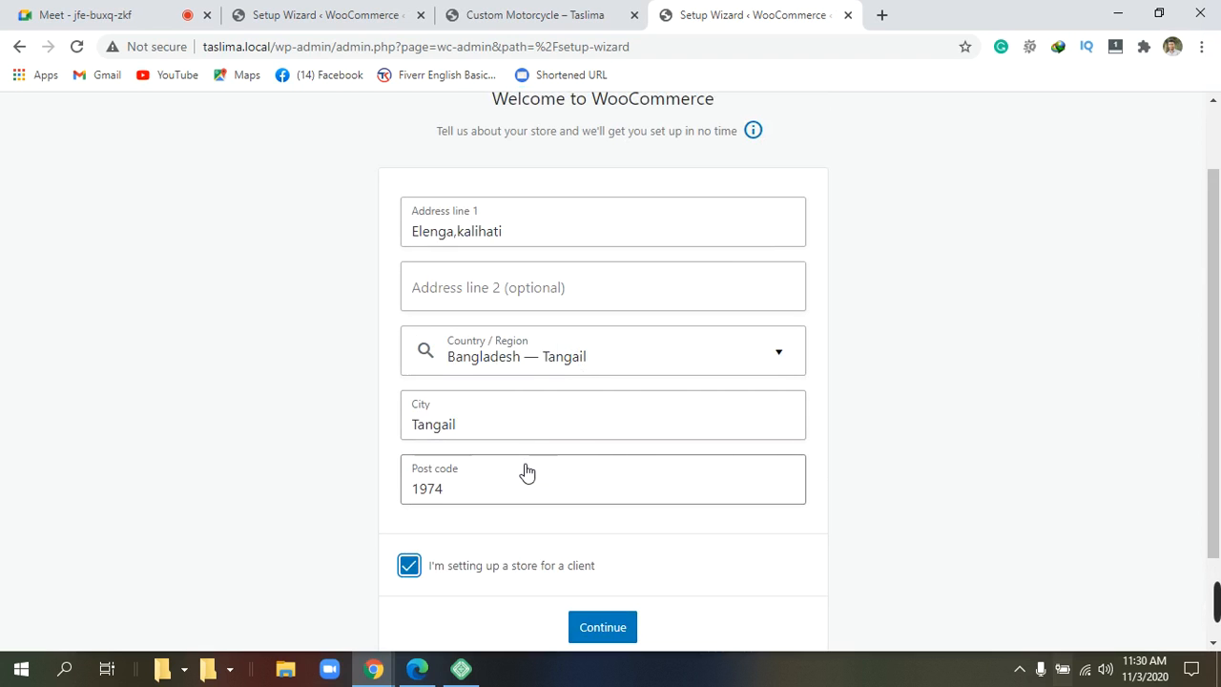
pyautogui.scroll(-1, 527, 474)
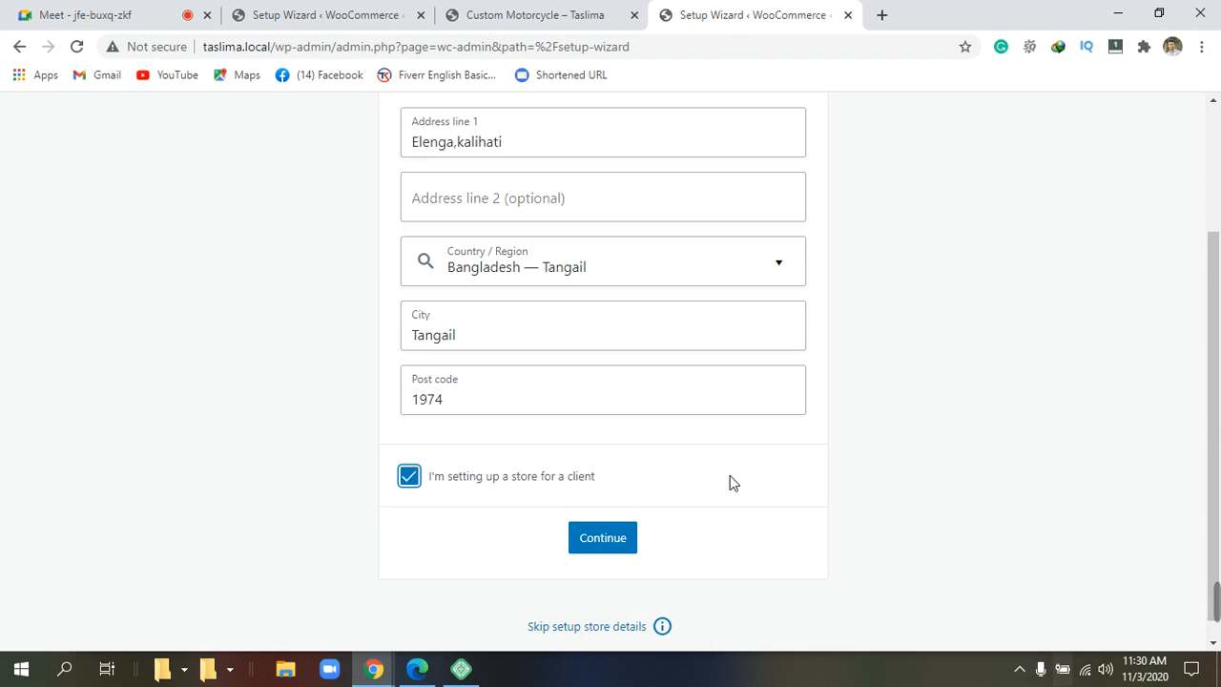
pyautogui.scroll(1, 720, 482)
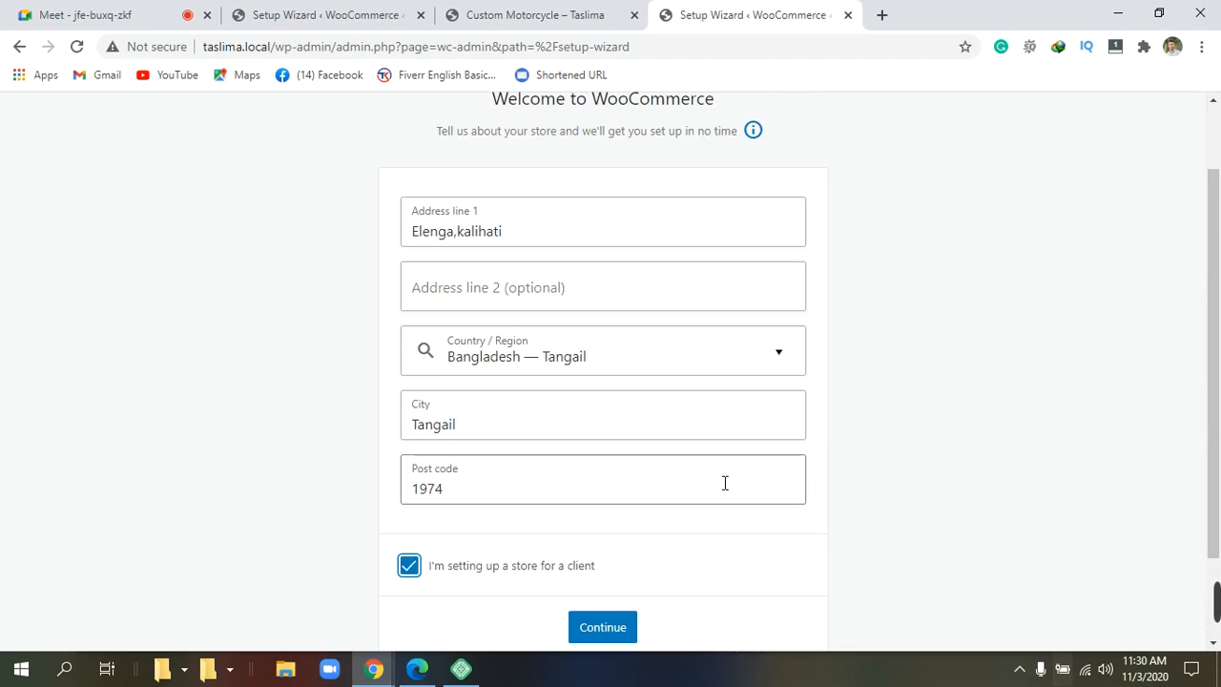
pyautogui.click(409, 566)
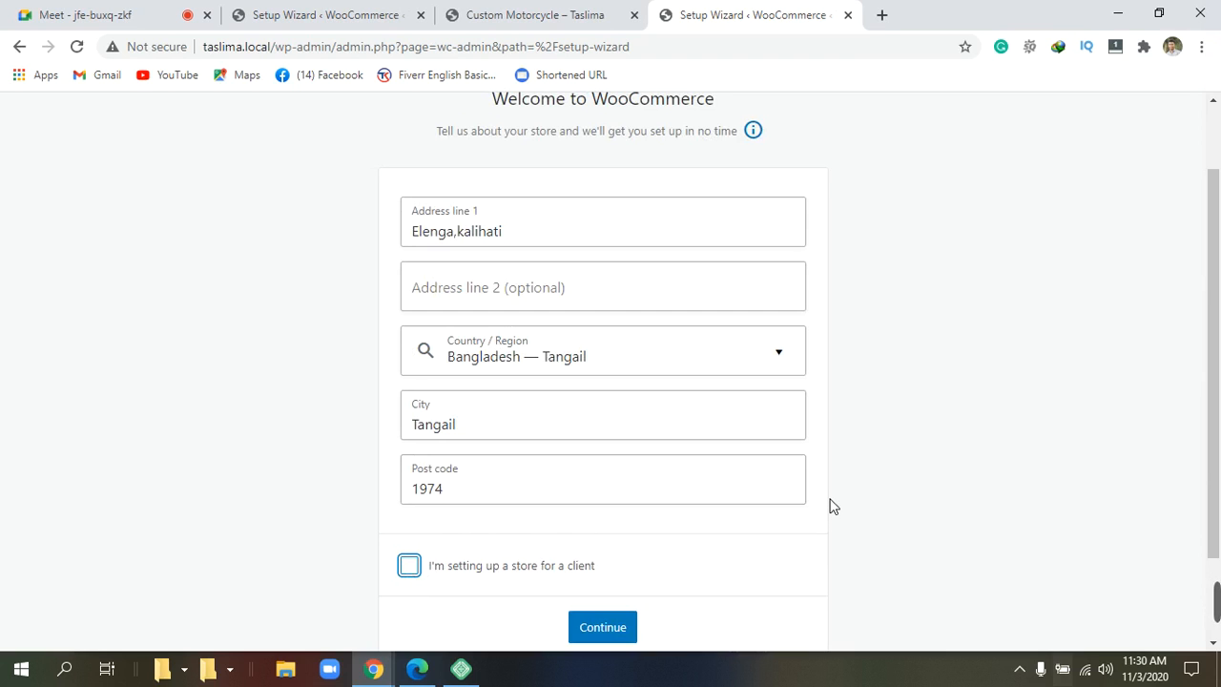
pyautogui.scroll(-1, 830, 497)
pyautogui.scroll(-2, 832, 486)
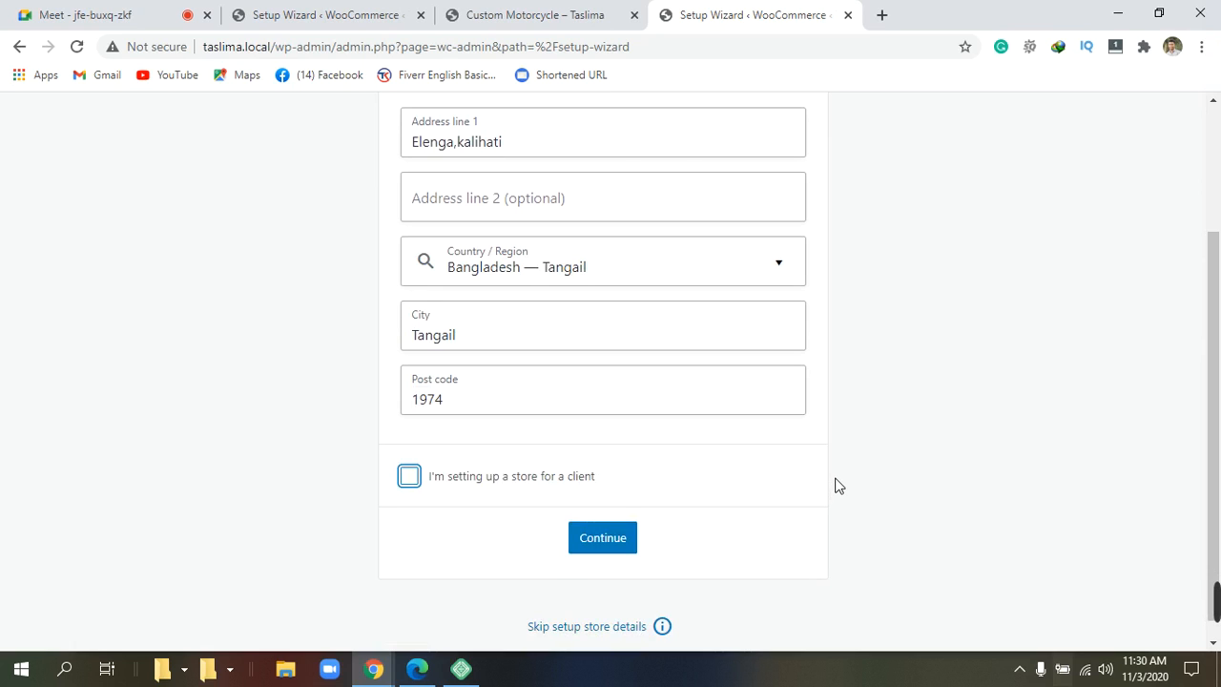
pyautogui.click(638, 545)
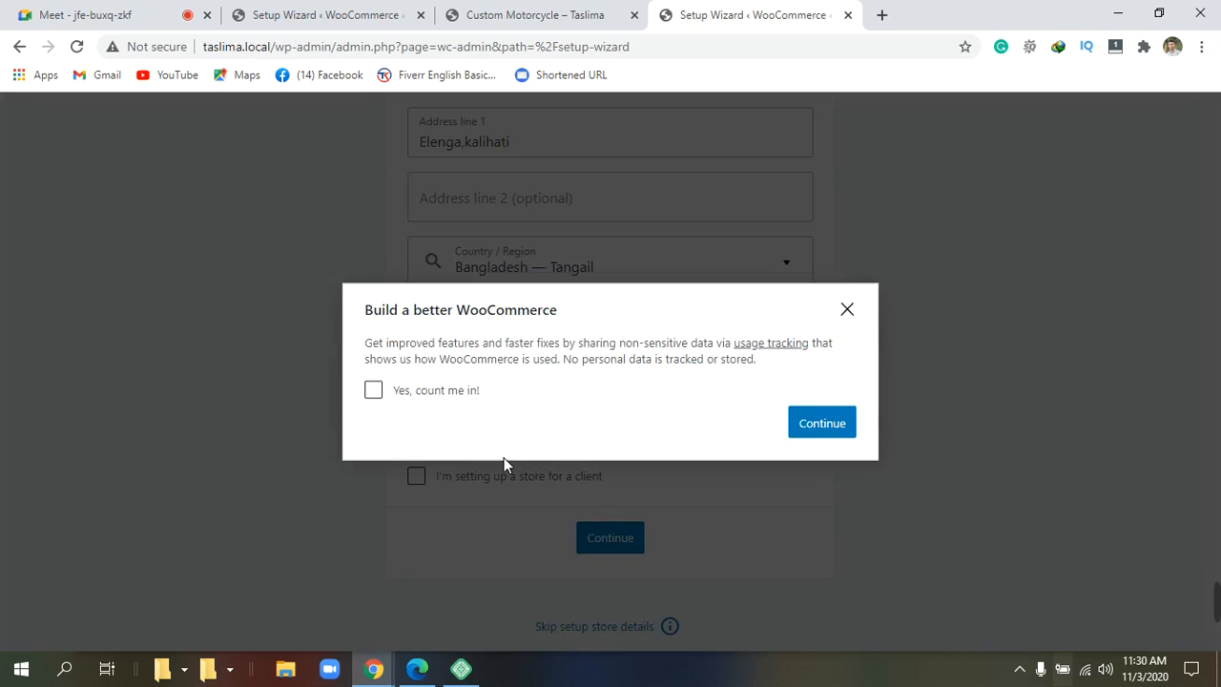
# Leave 'Yes, count me in!' unchecked and continue past the usage-tracking prompt.
pyautogui.click(373, 391)
pyautogui.click(373, 390)
pyautogui.click(843, 432)
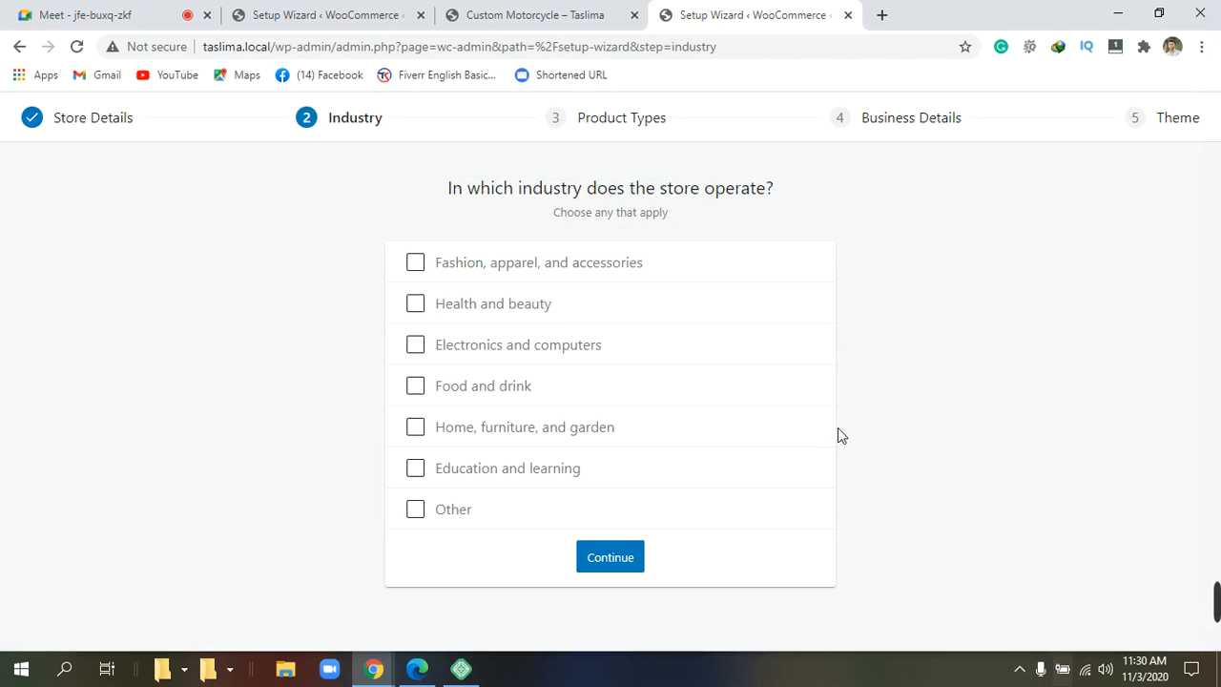
# Tick Fashion, Health and beauty, Electronics, Food and drink, Home, and Education industries.
pyautogui.click(419, 266)
pyautogui.click(415, 306)
pyautogui.click(416, 305)
pyautogui.click(416, 346)
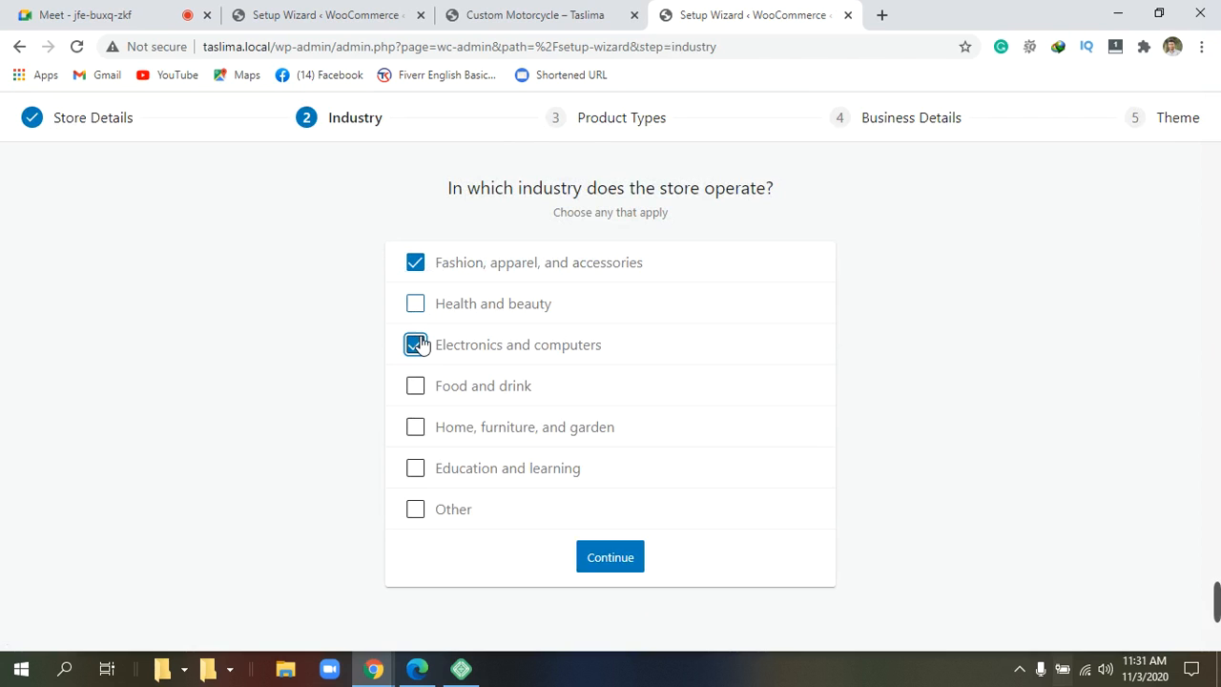
pyautogui.click(422, 310)
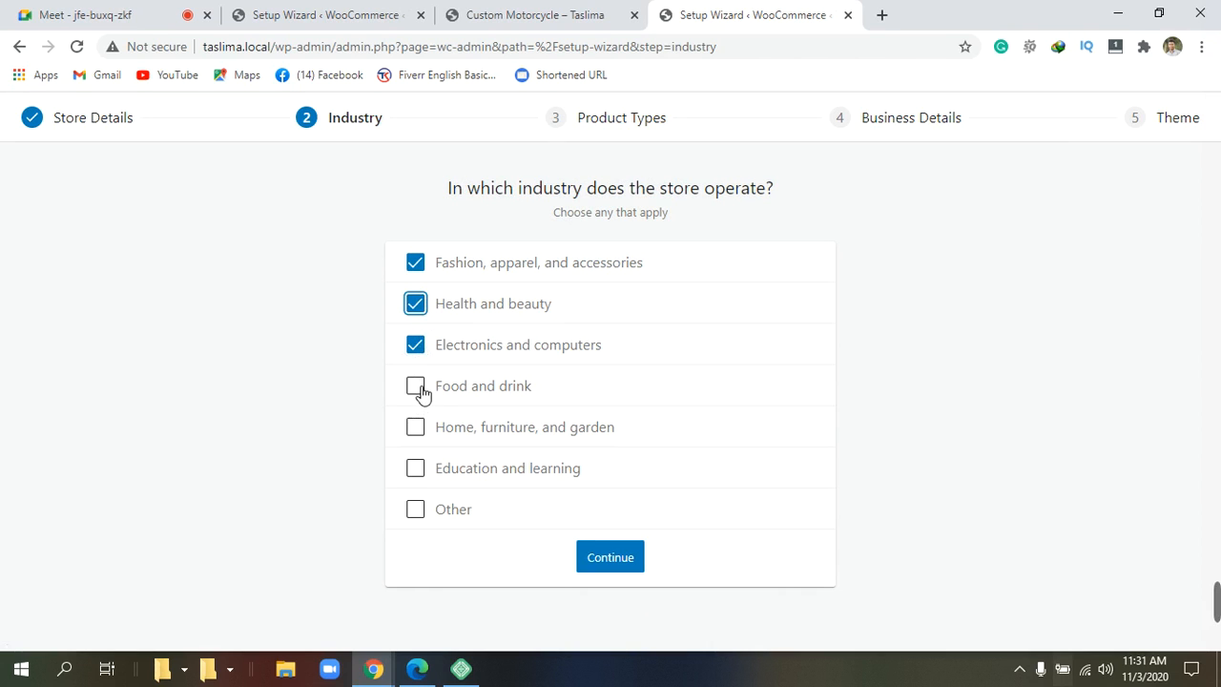
pyautogui.click(421, 388)
pyautogui.click(419, 433)
pyautogui.click(417, 431)
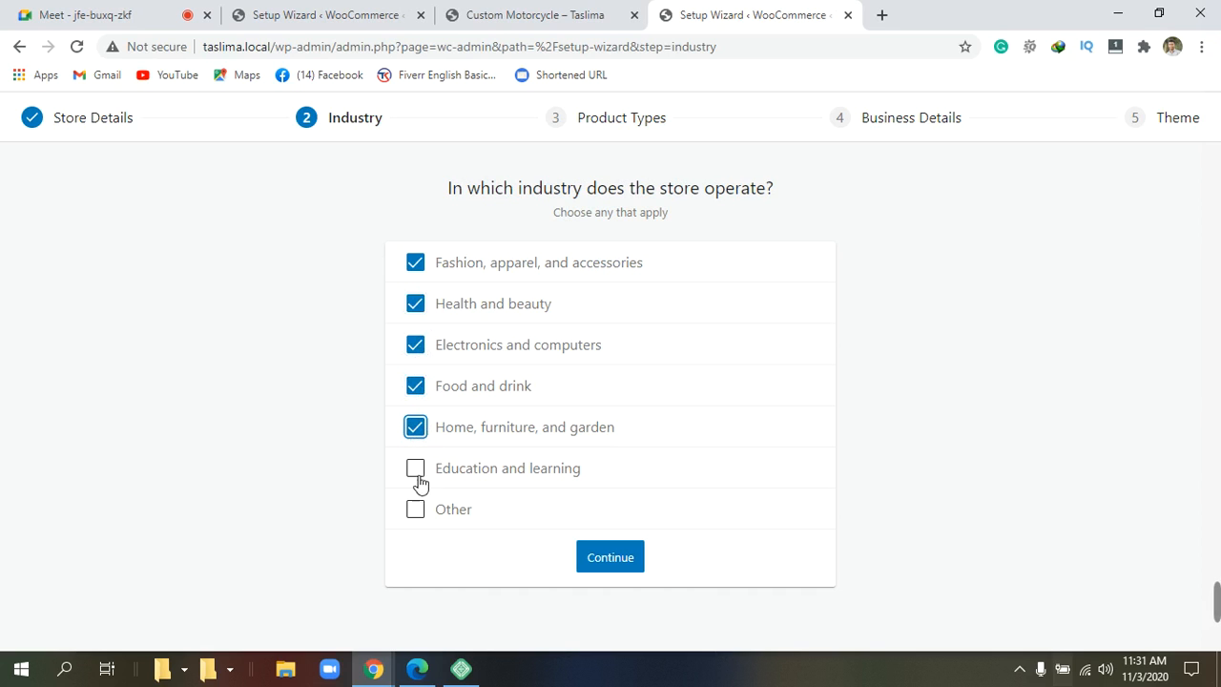
pyautogui.click(419, 471)
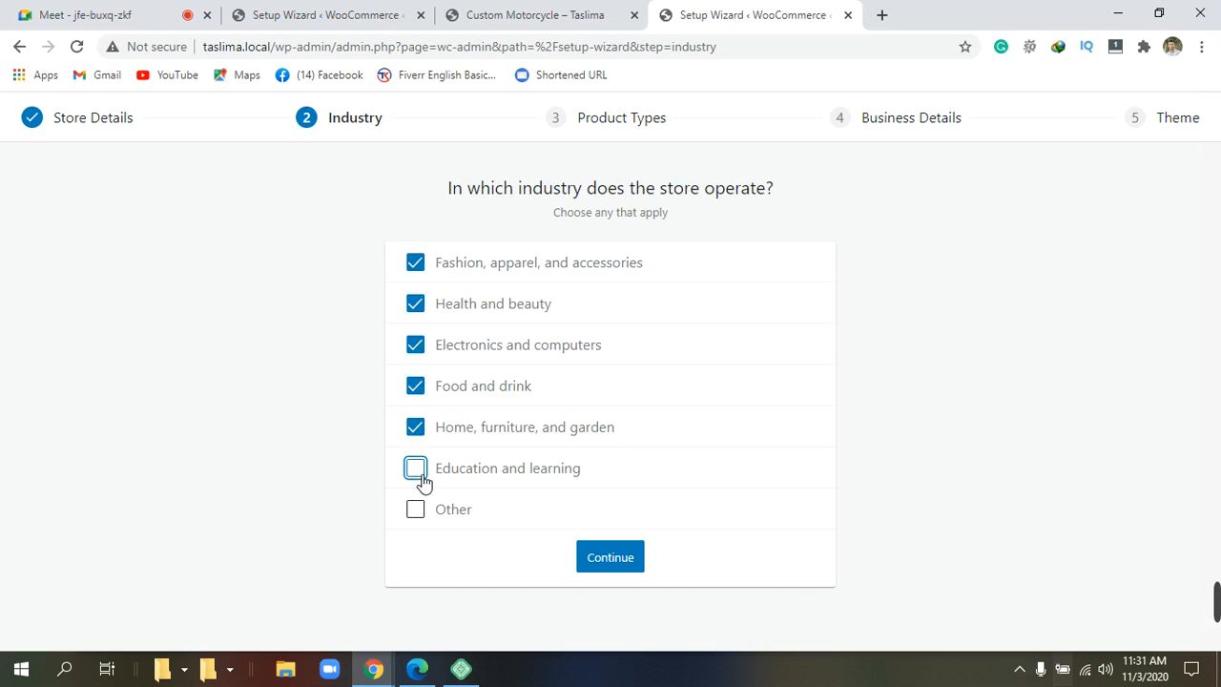
pyautogui.click(420, 470)
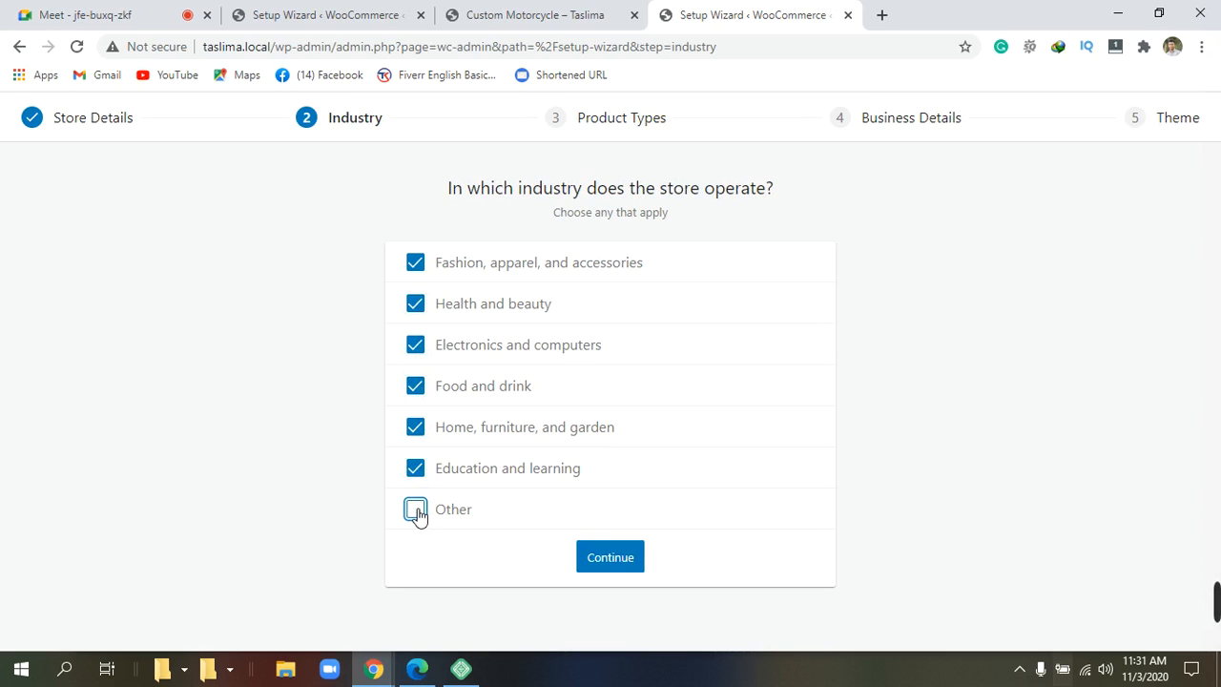
# Try Other, then untick it and continue to the product types question.
pyautogui.click(418, 512)
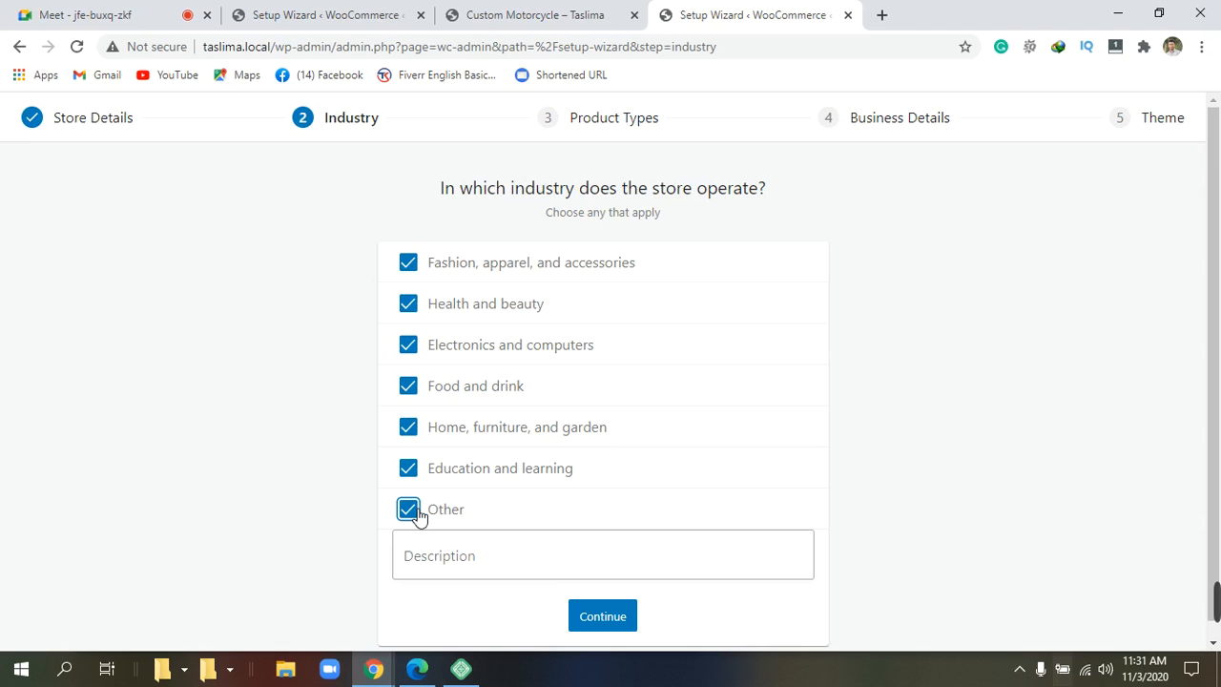
pyautogui.click(539, 534)
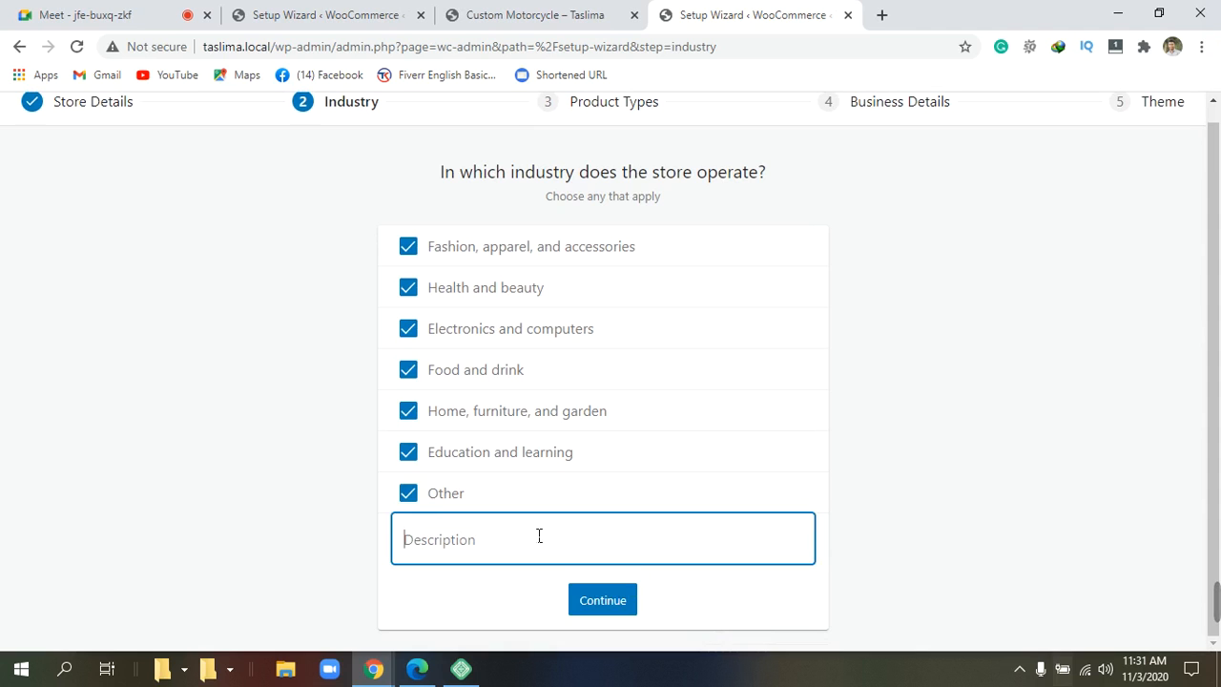
pyautogui.click(408, 493)
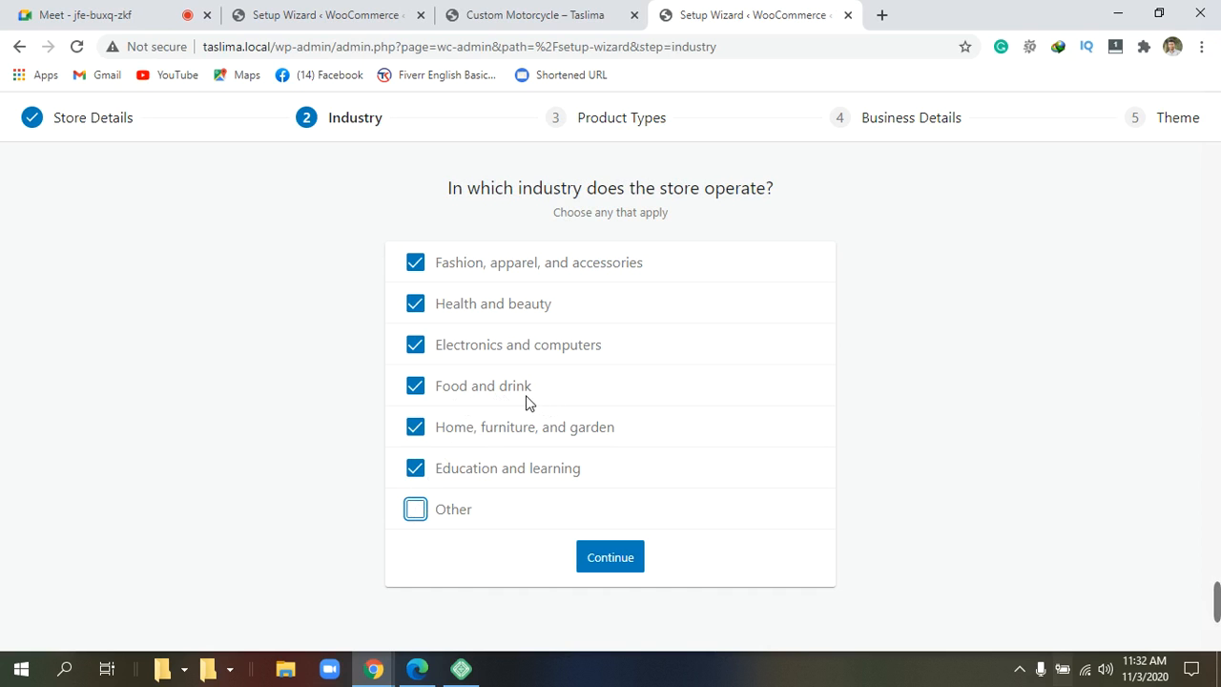
pyautogui.click(615, 566)
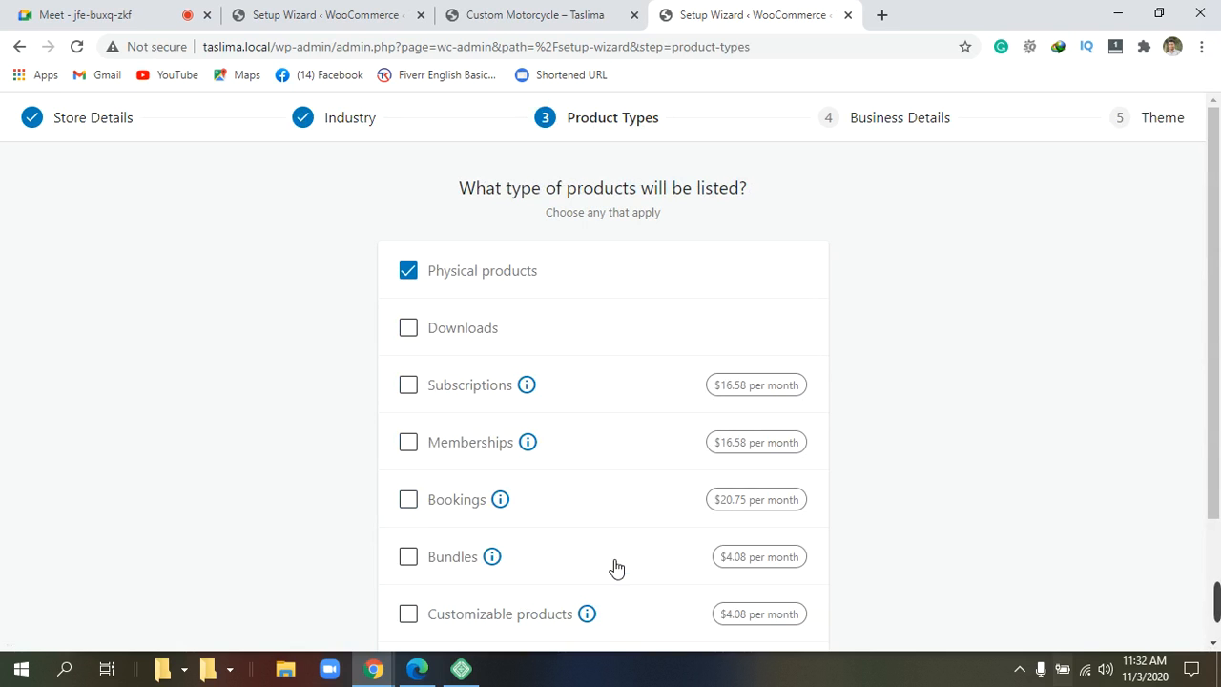
# Tick Downloads as a product type alongside Physical products.
pyautogui.scroll(-2, 689, 512)
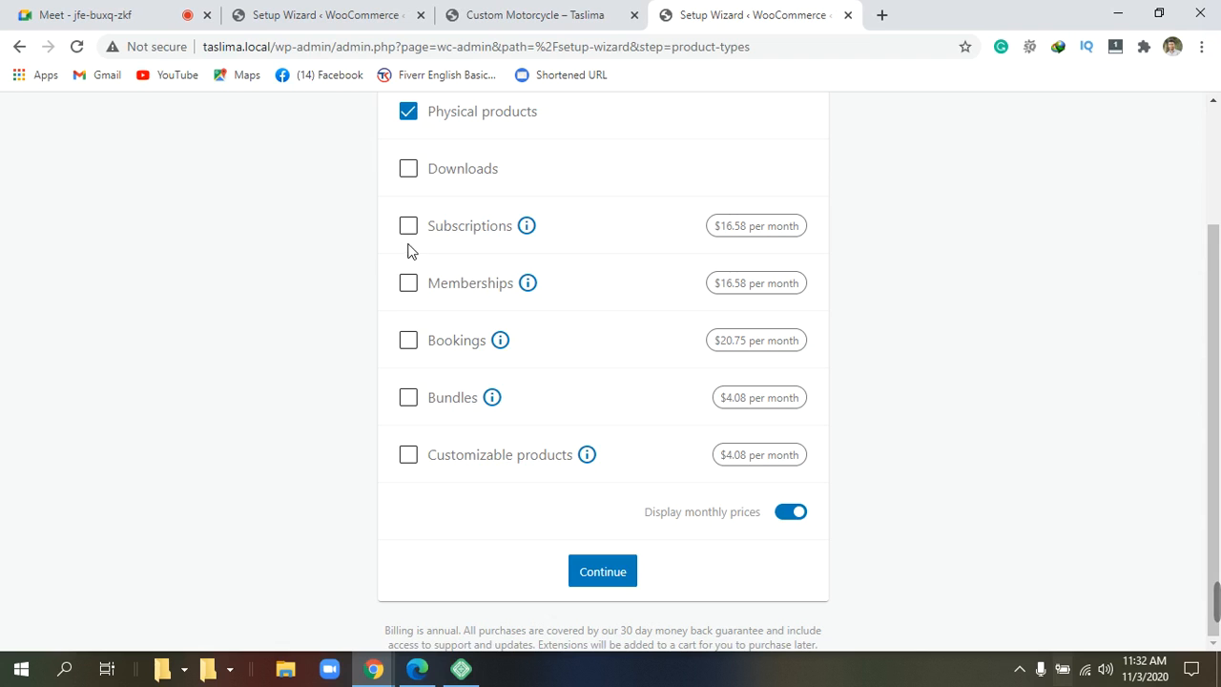
pyautogui.scroll(2, 417, 253)
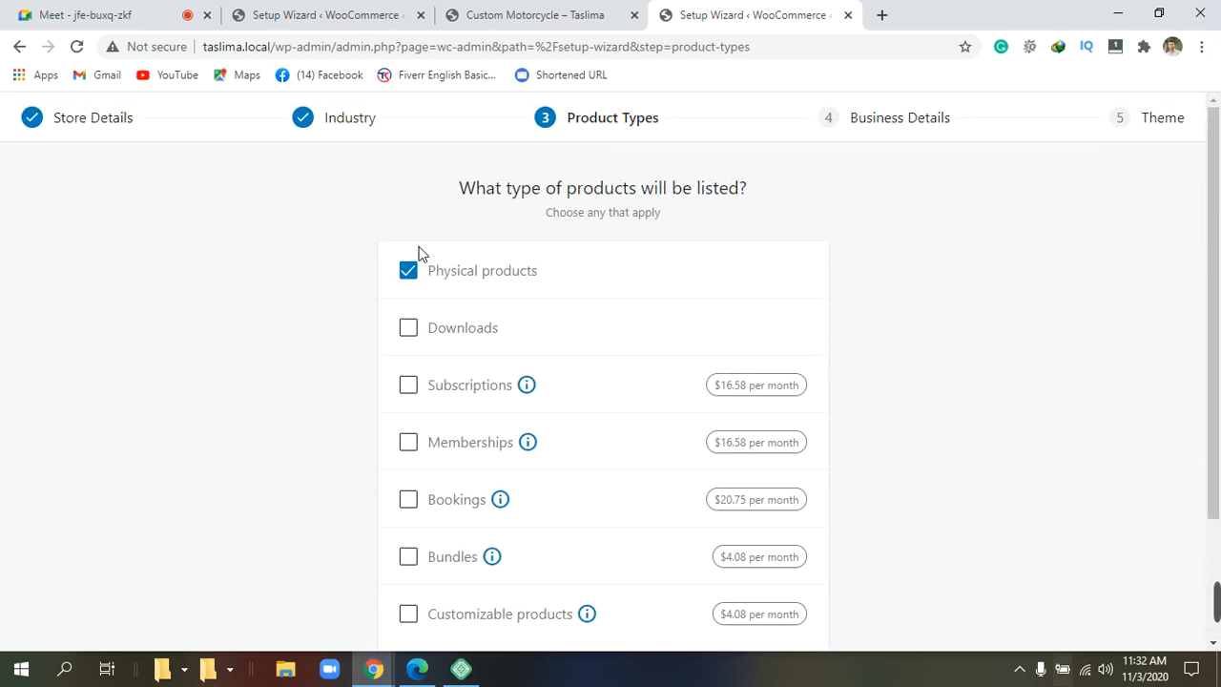
pyautogui.scroll(-1, 420, 252)
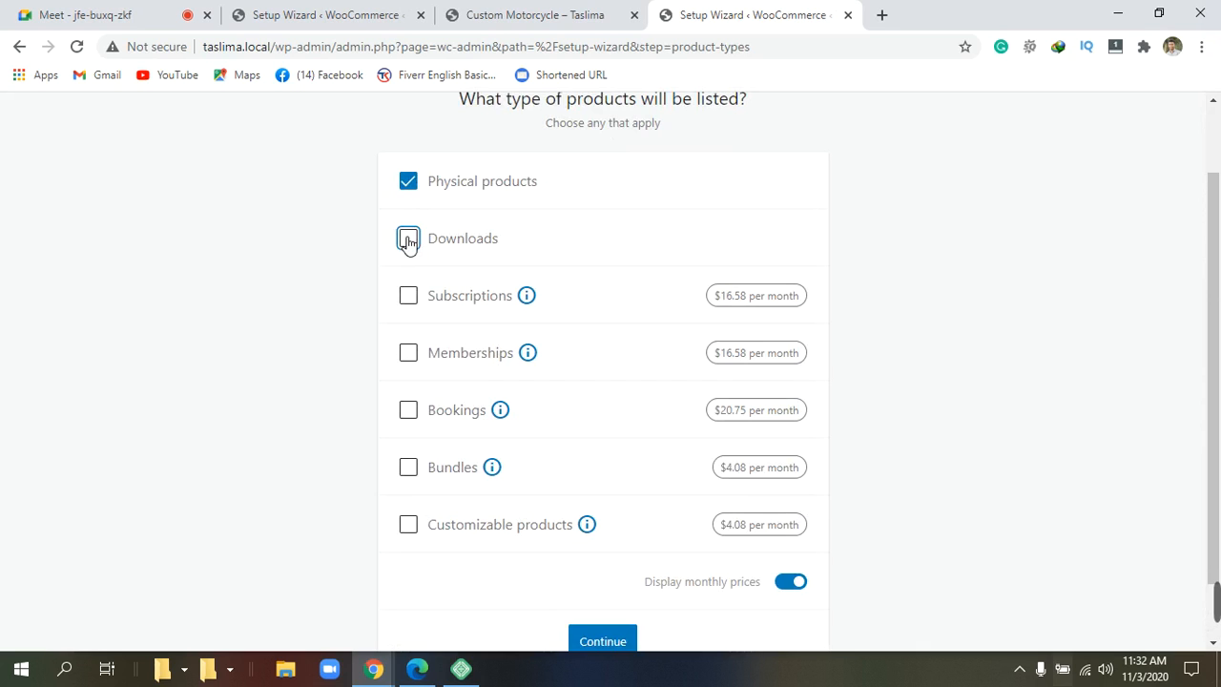
pyautogui.click(407, 239)
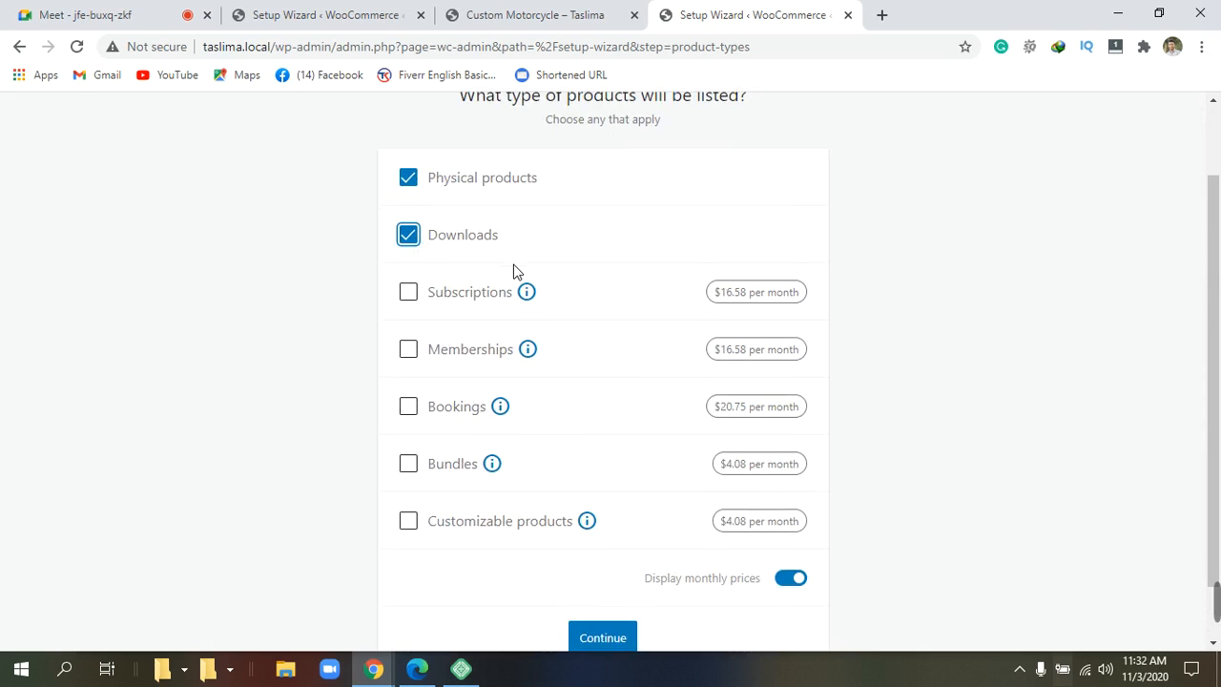
pyautogui.scroll(-1, 513, 267)
pyautogui.scroll(1, 513, 274)
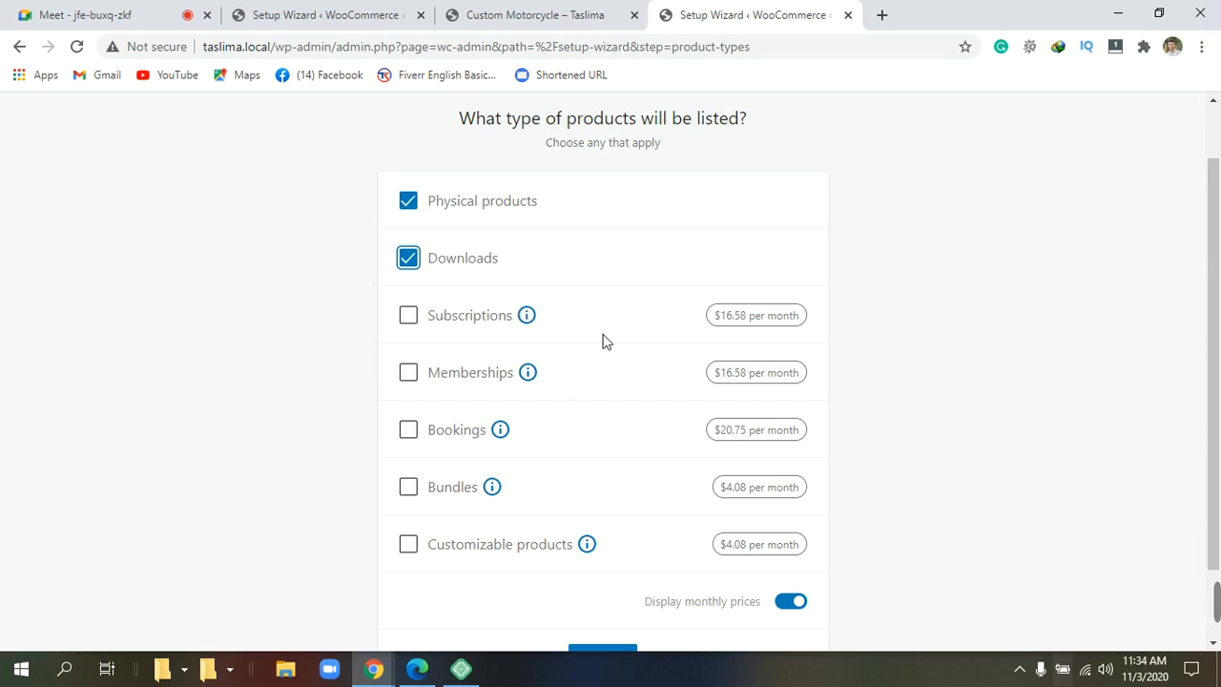
# Confirm Physical products and Downloads and advance to Business Details.
pyautogui.scroll(-1, 666, 282)
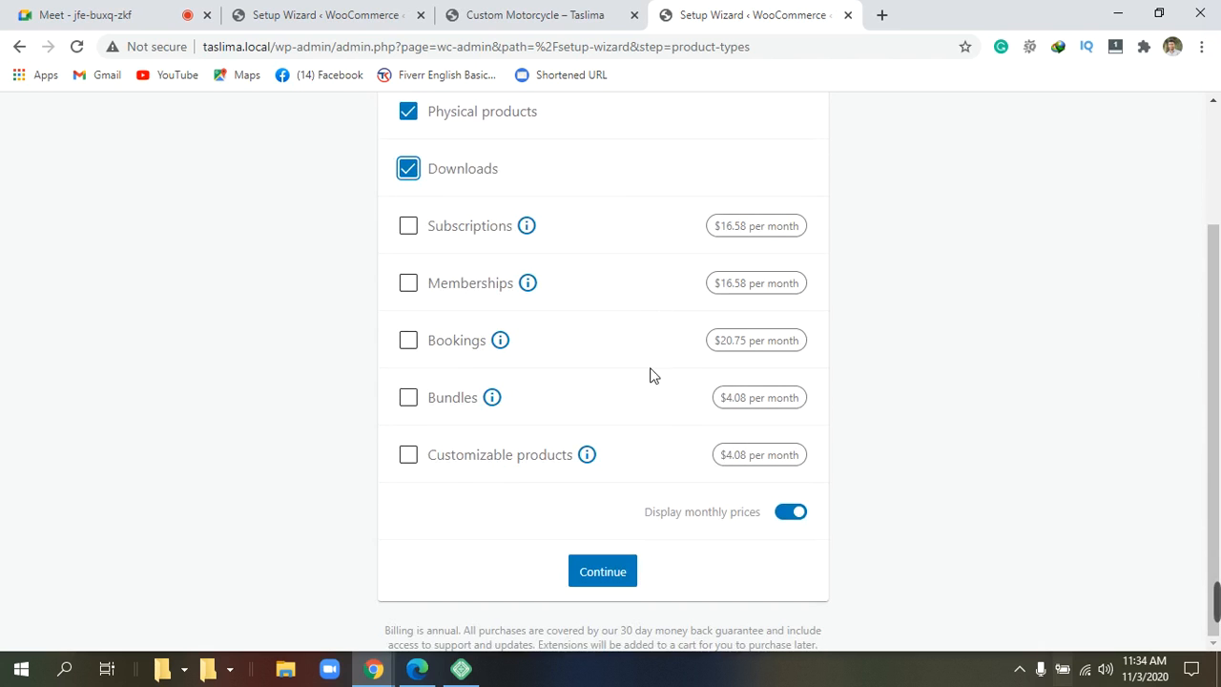
pyautogui.scroll(2, 656, 392)
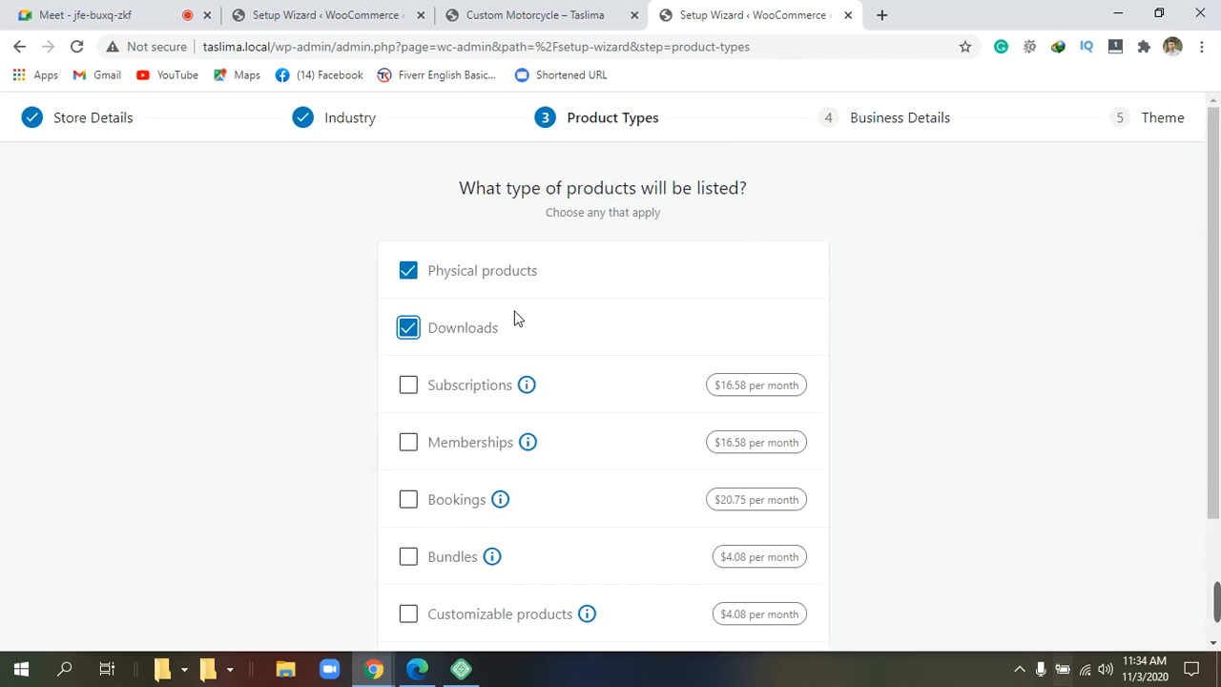
pyautogui.scroll(-1, 548, 318)
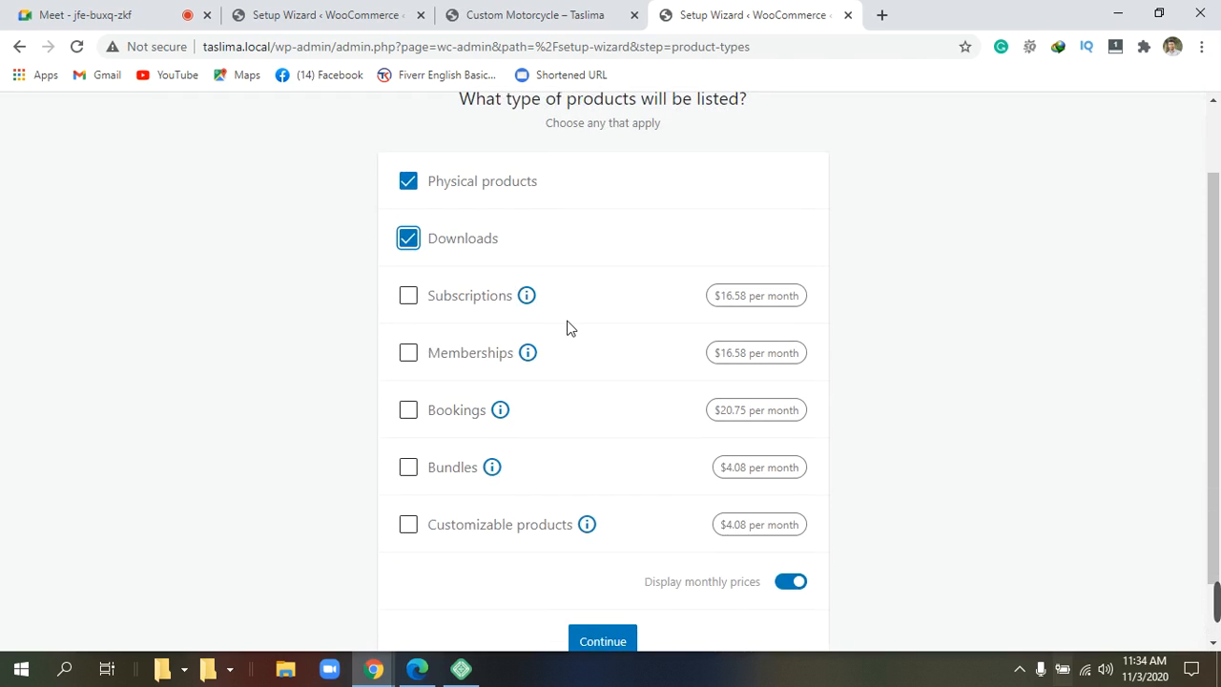
pyautogui.scroll(-1, 568, 327)
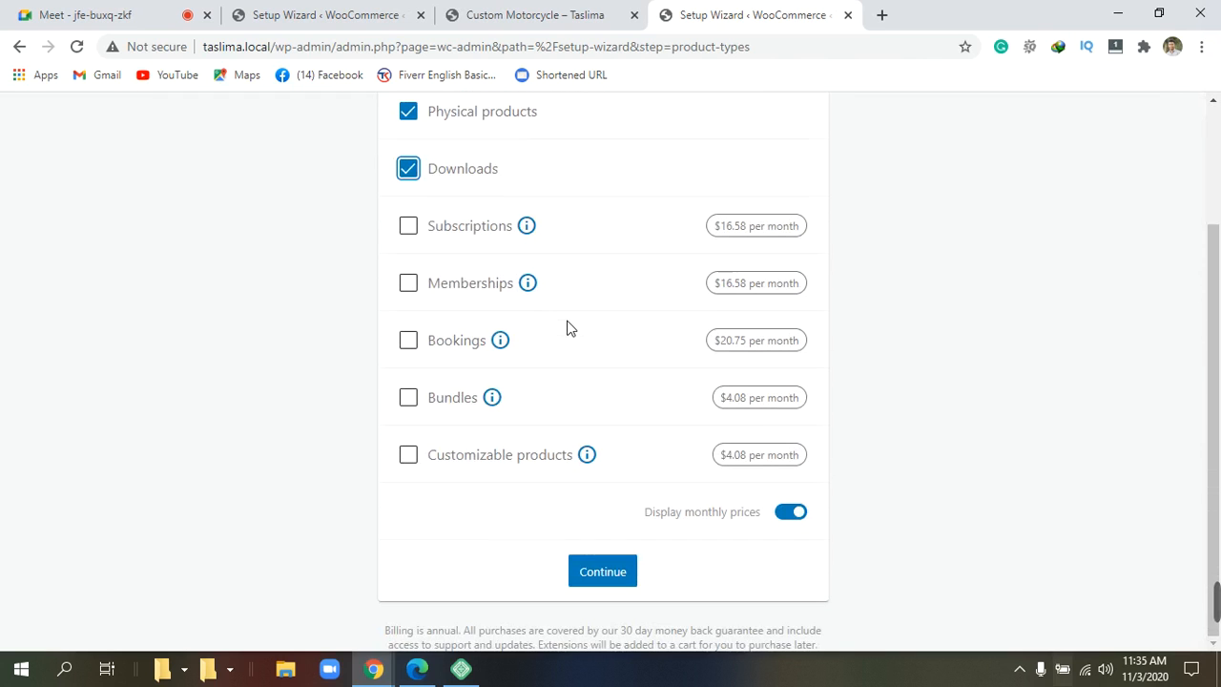
pyautogui.click(617, 571)
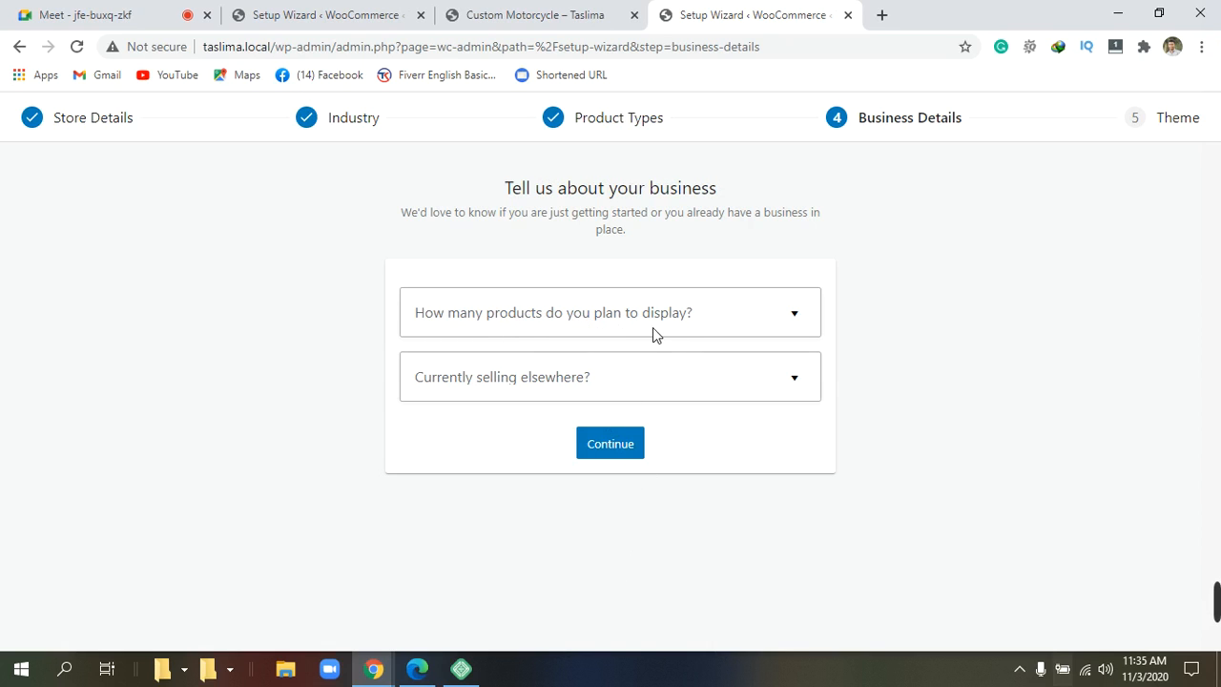
# Set products to display to 1,000+ and answer No to currently selling elsewhere.
pyautogui.click(796, 317)
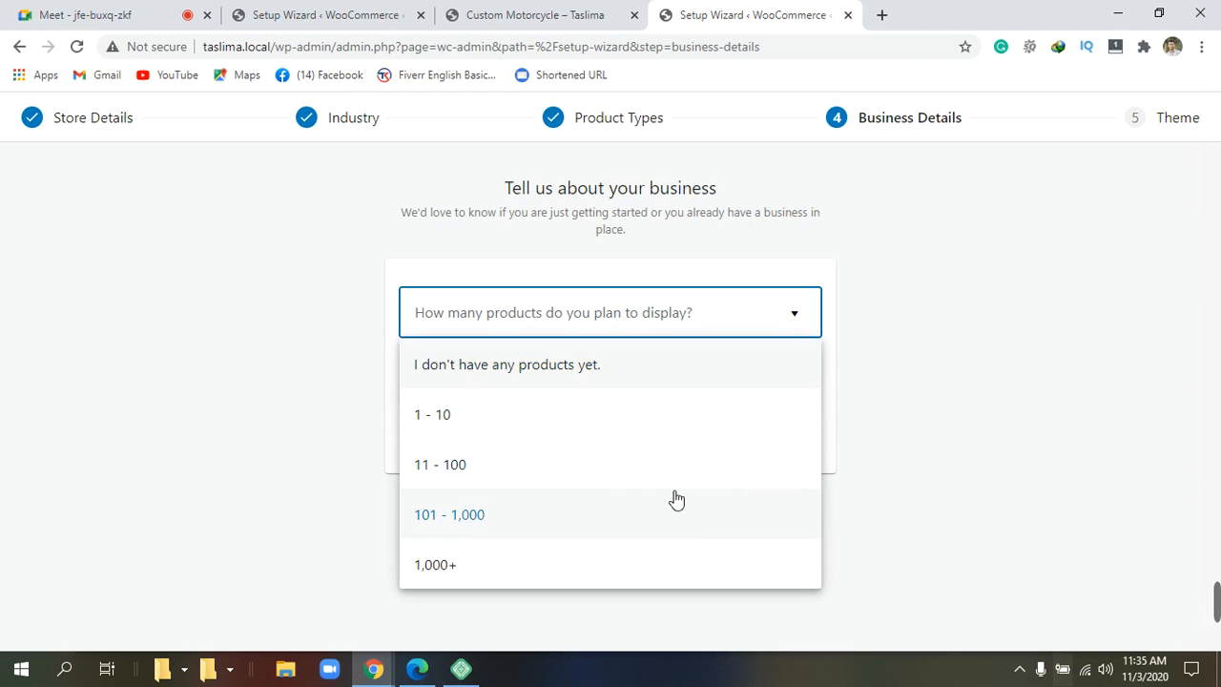
pyautogui.click(534, 572)
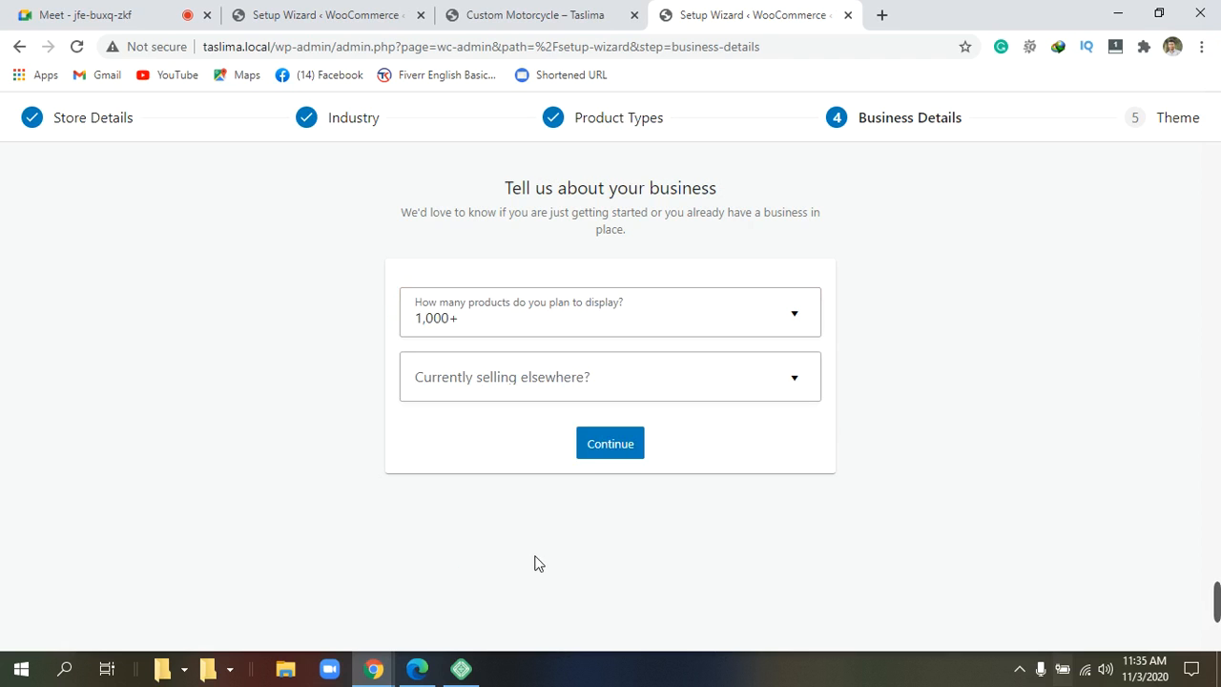
pyautogui.click(795, 380)
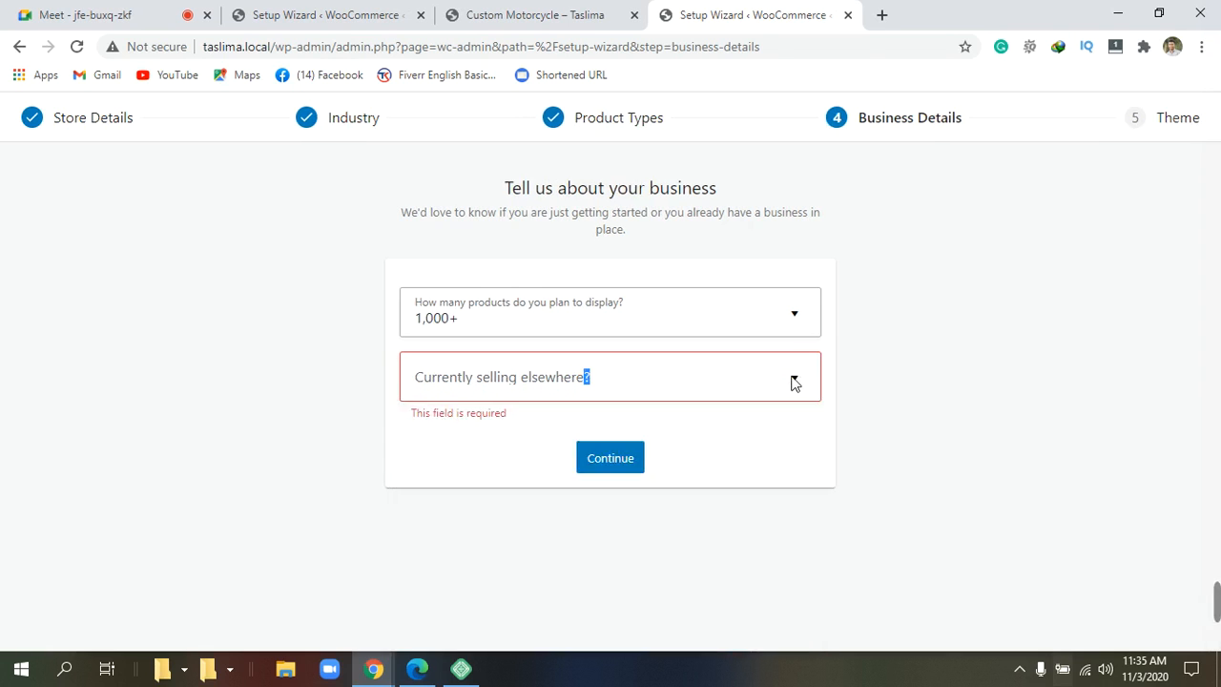
pyautogui.click(795, 379)
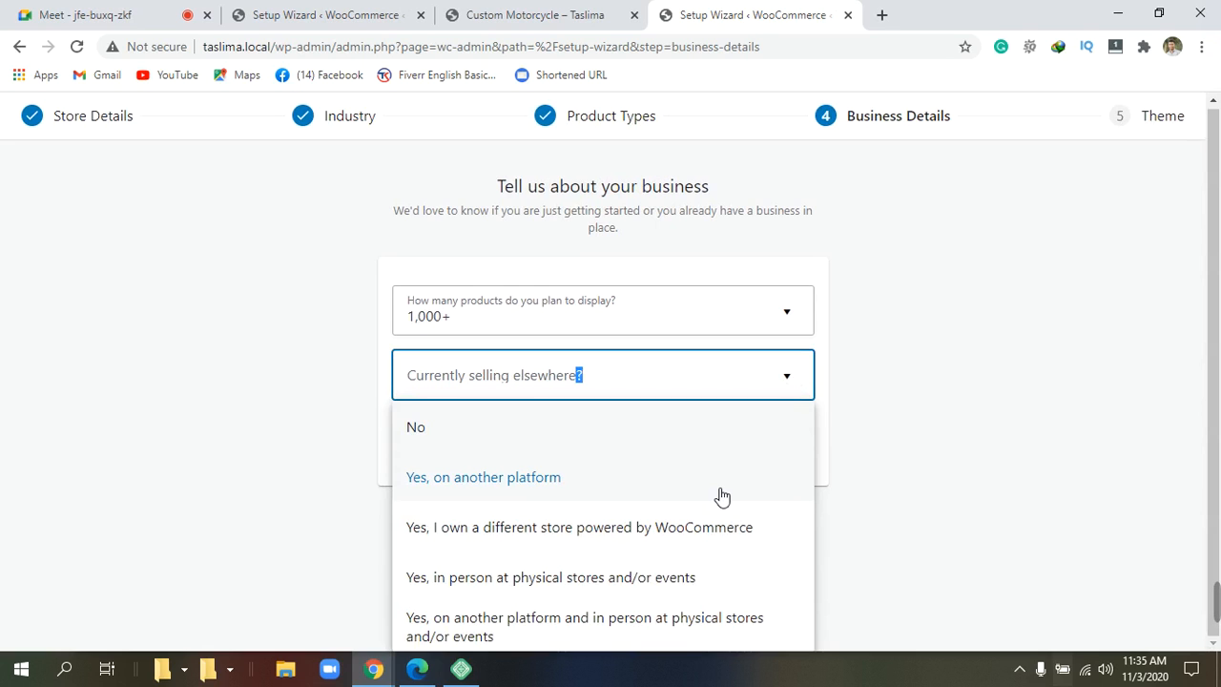
pyautogui.click(419, 441)
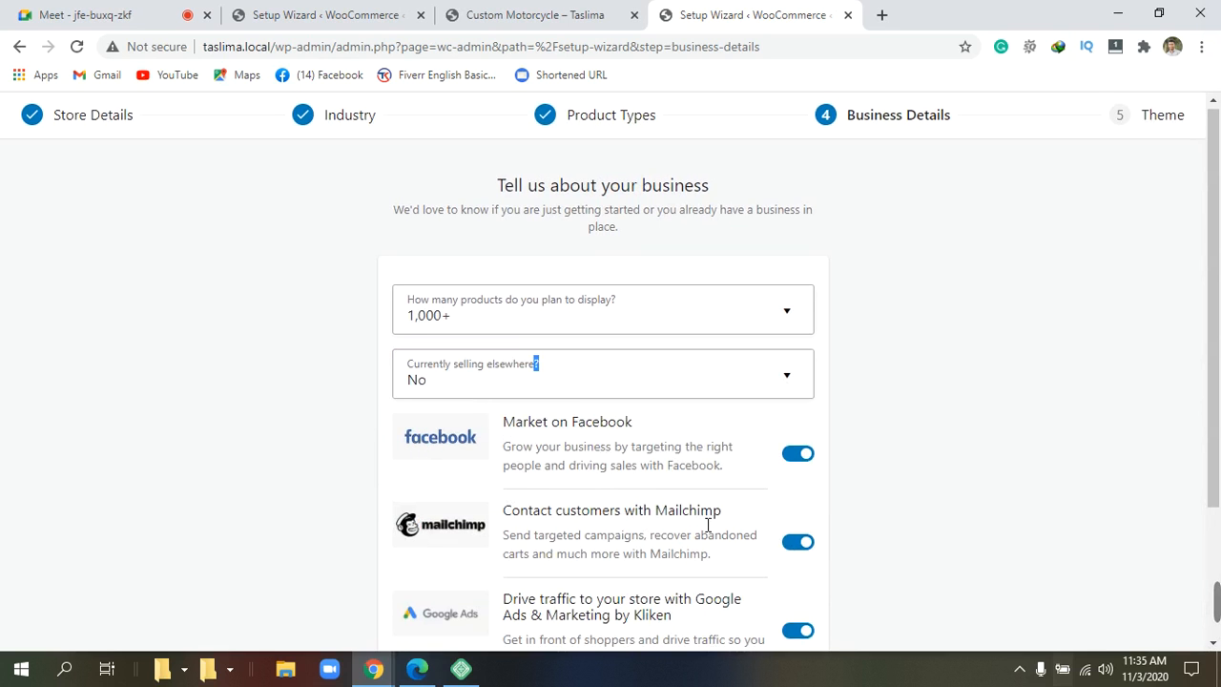
# Turn off the Facebook, Mailchimp and Google Ads extension installs and submit the business details.
pyautogui.scroll(-1, 706, 529)
pyautogui.scroll(-1, 708, 526)
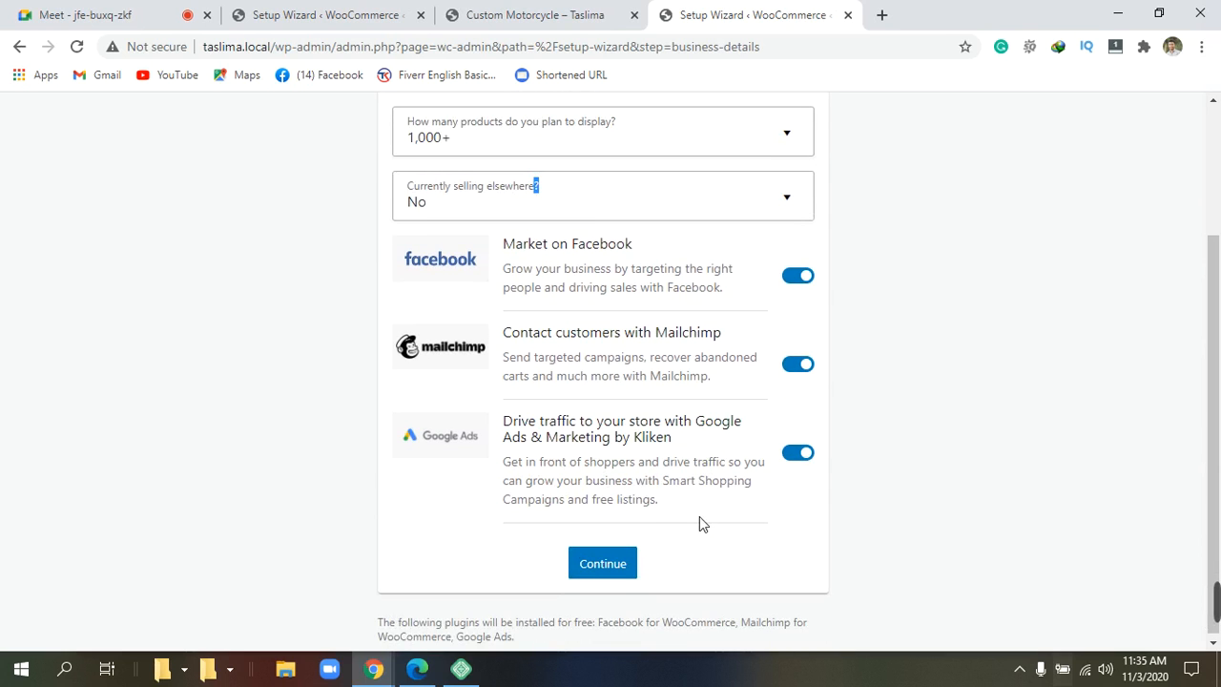
pyautogui.scroll(1, 699, 516)
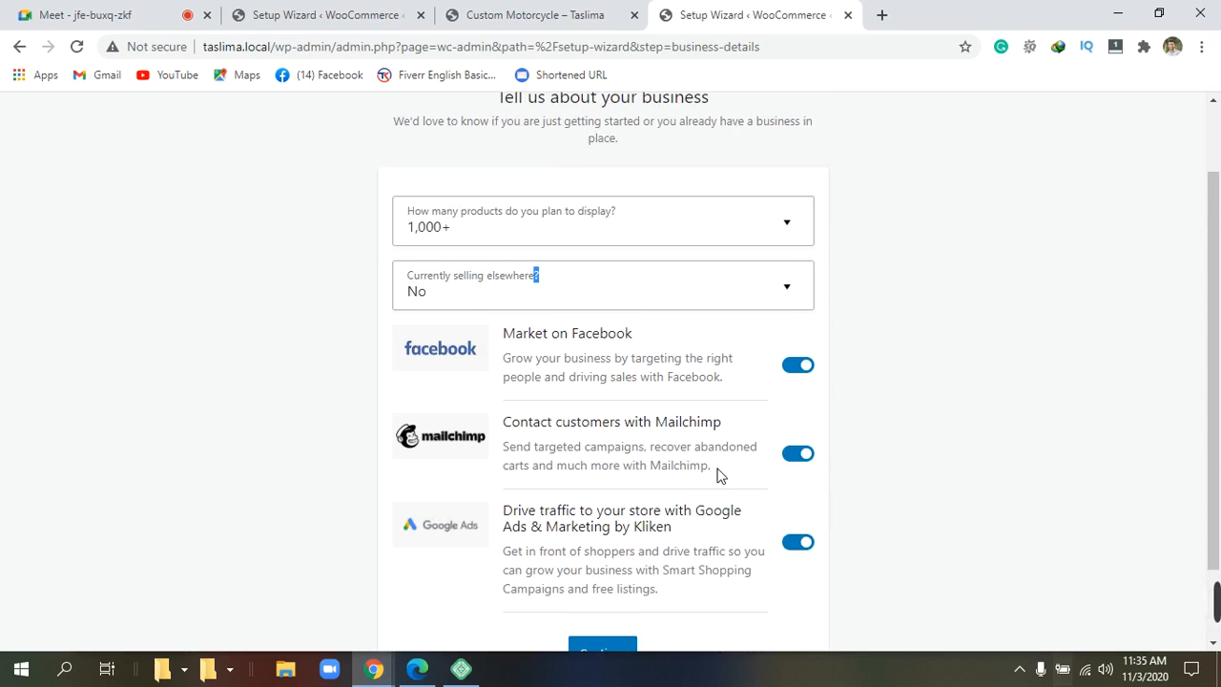
pyautogui.click(804, 366)
pyautogui.click(808, 370)
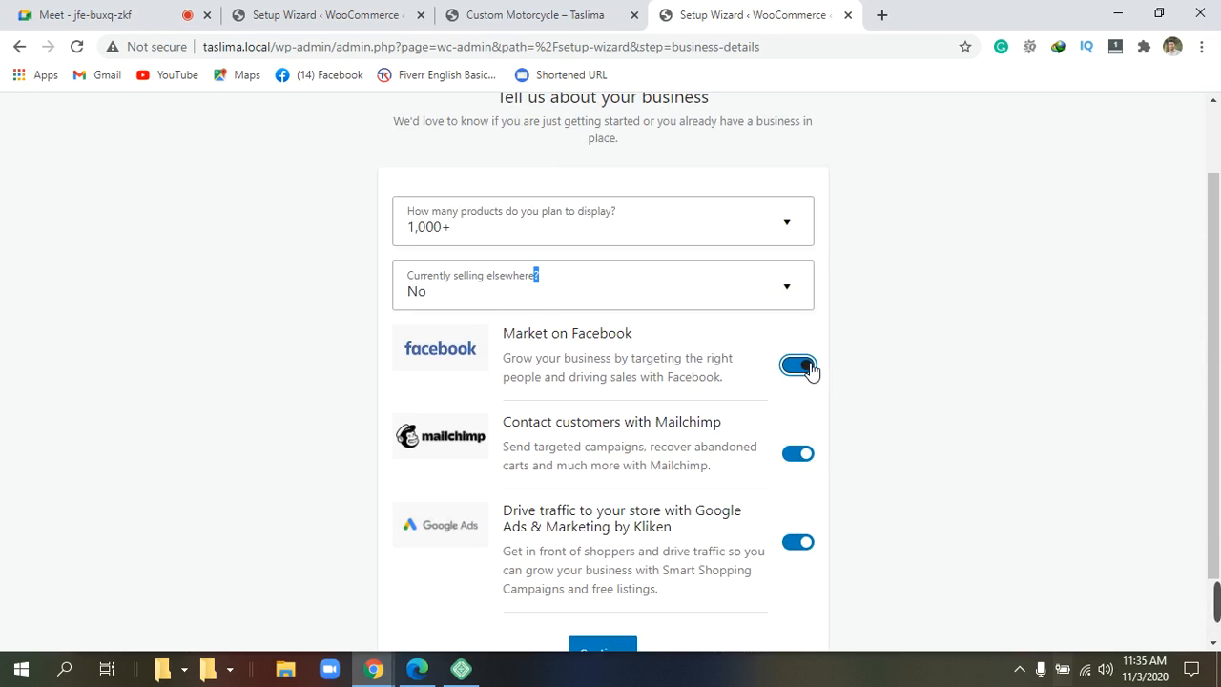
pyautogui.click(804, 456)
pyautogui.click(805, 542)
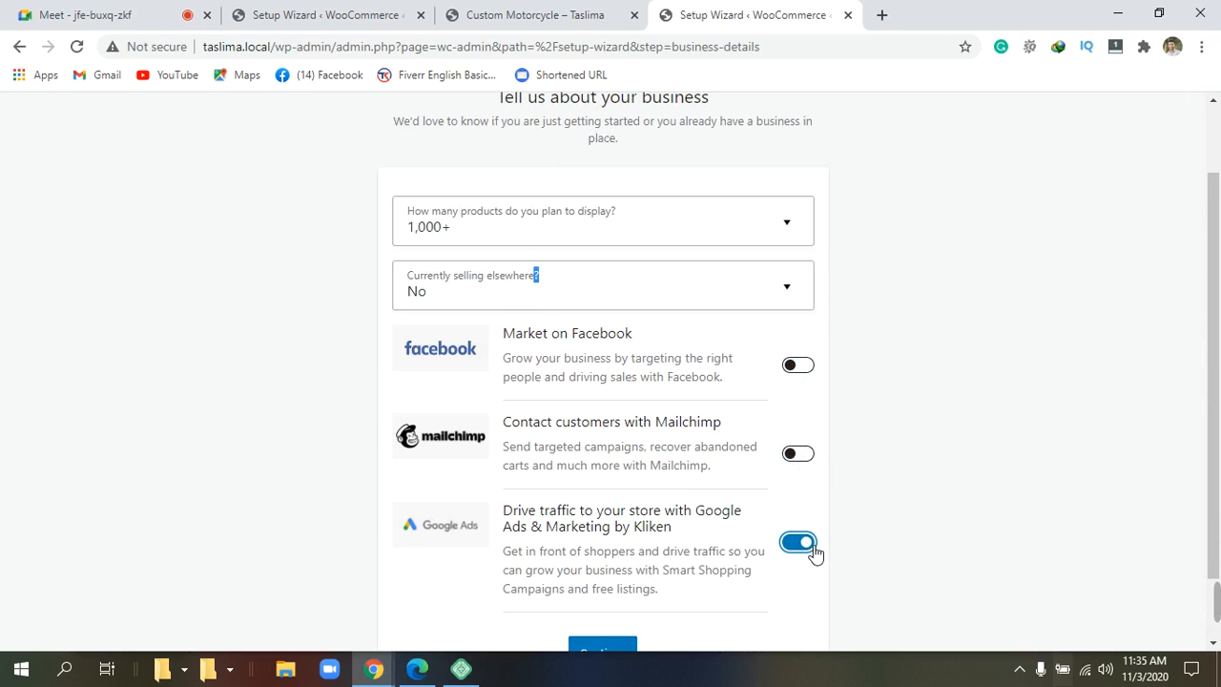
pyautogui.scroll(-1, 706, 549)
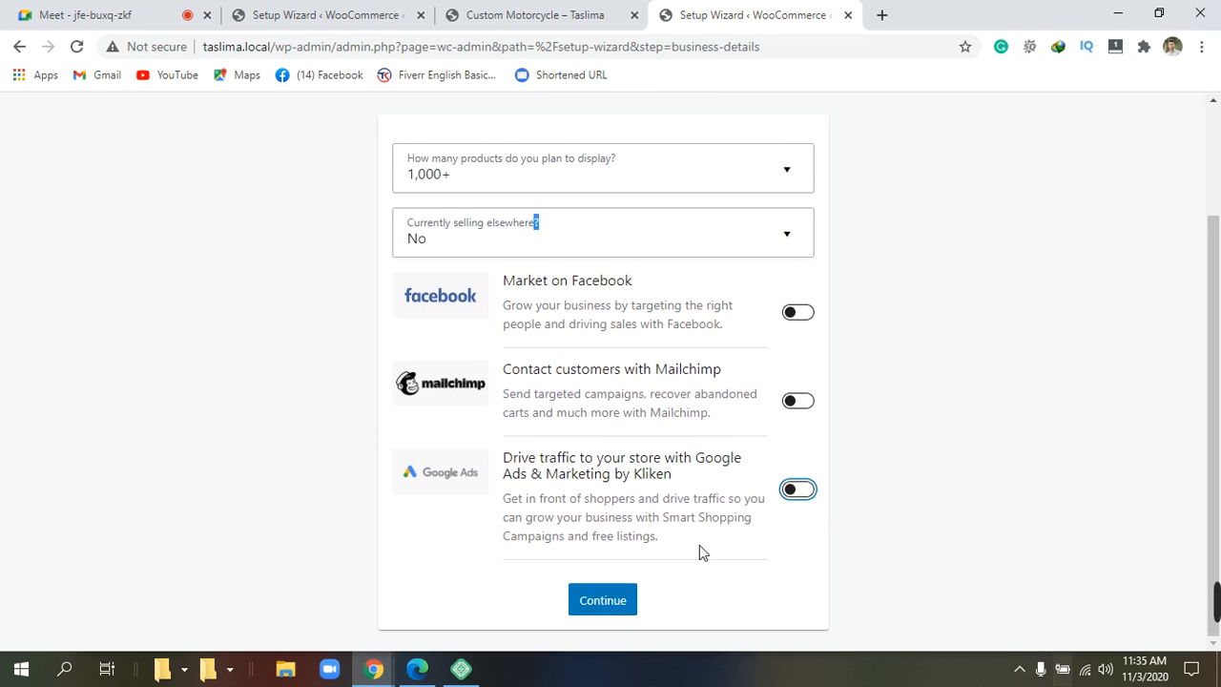
pyautogui.click(618, 603)
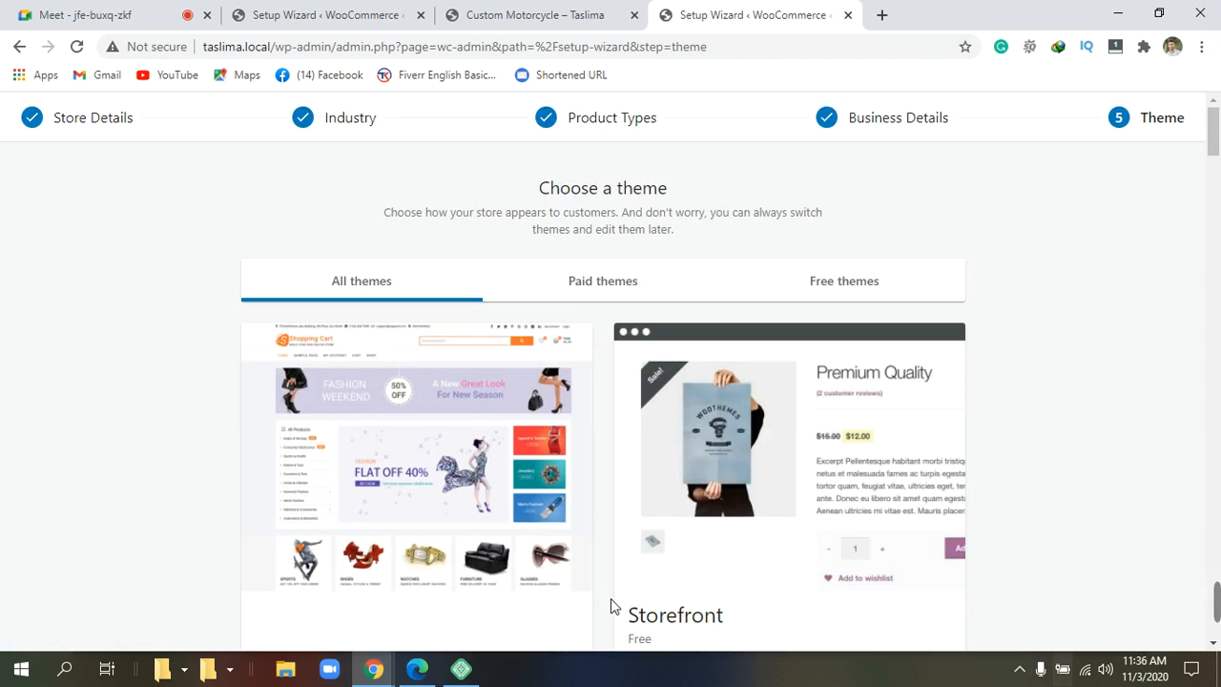
# Continue with the active ShoppingCart theme.
pyautogui.scroll(-3, 629, 566)
pyautogui.scroll(-1, 632, 571)
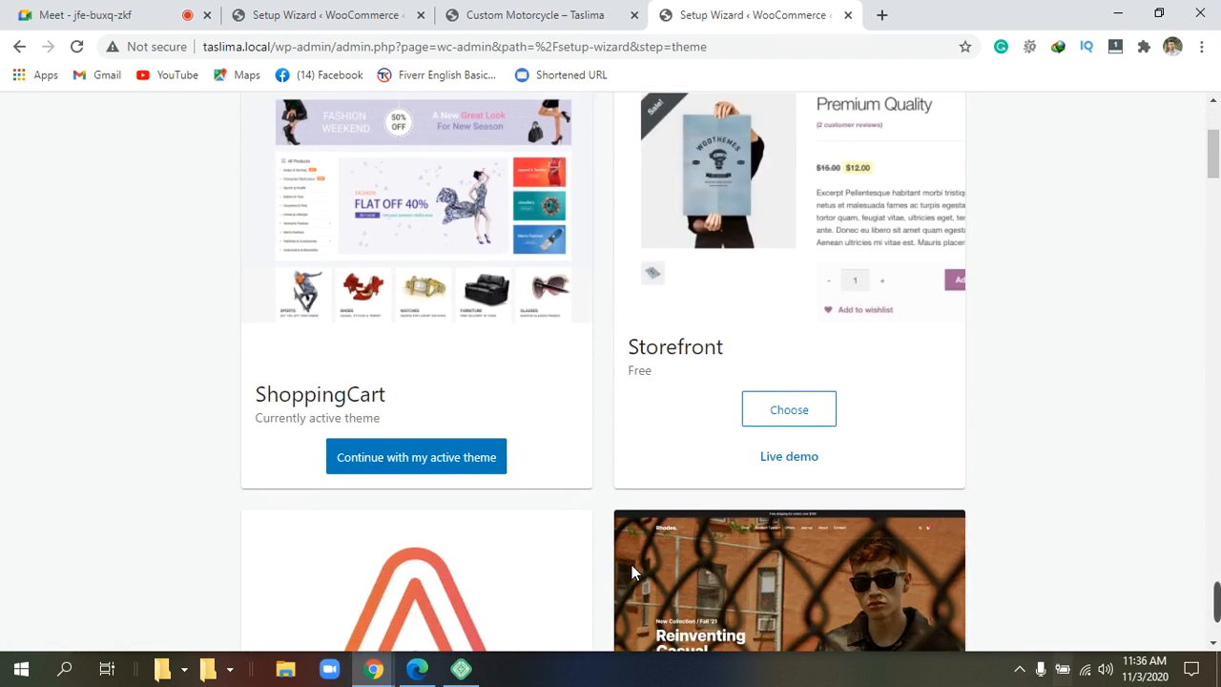
pyautogui.scroll(1, 630, 572)
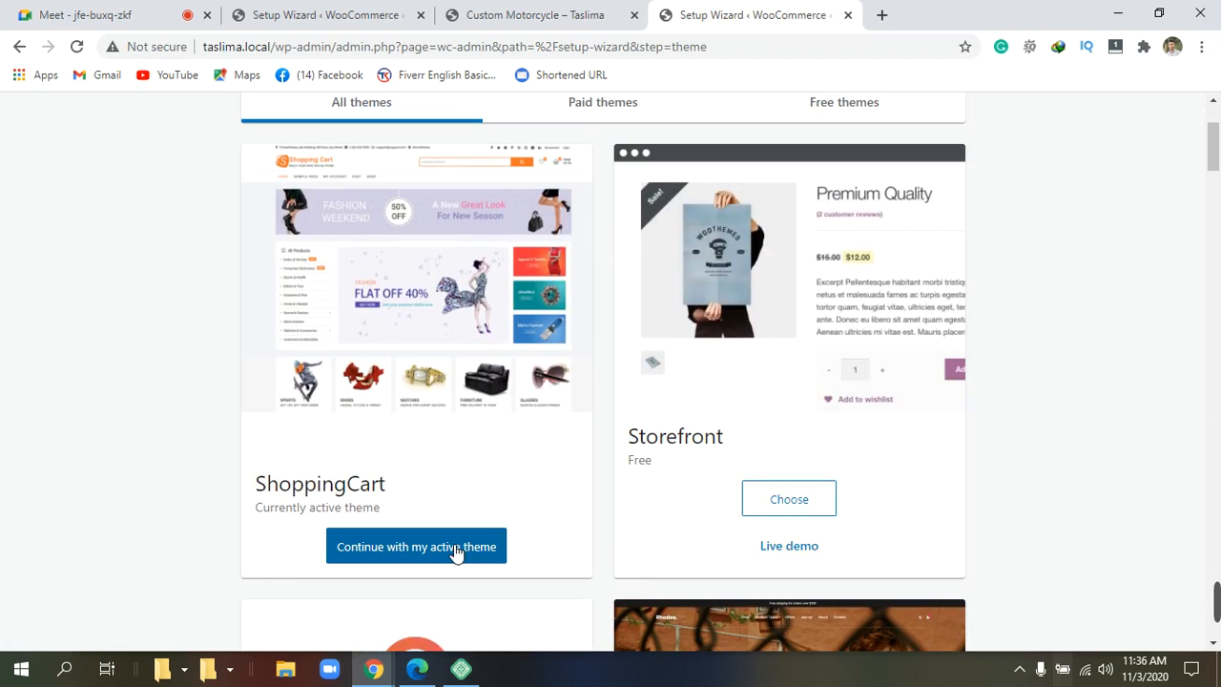
pyautogui.click(457, 549)
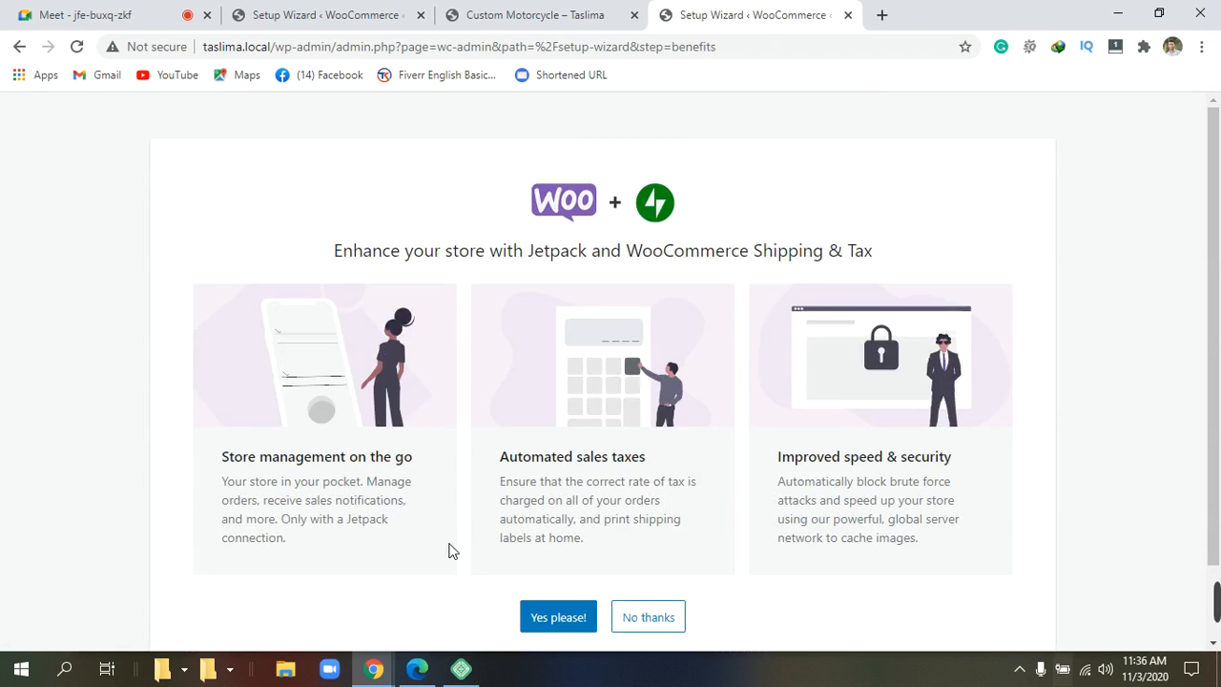
# Choose 'No thanks' to skip the Jetpack and WooCommerce Shipping & Tax plugins.
pyautogui.scroll(-1, 452, 550)
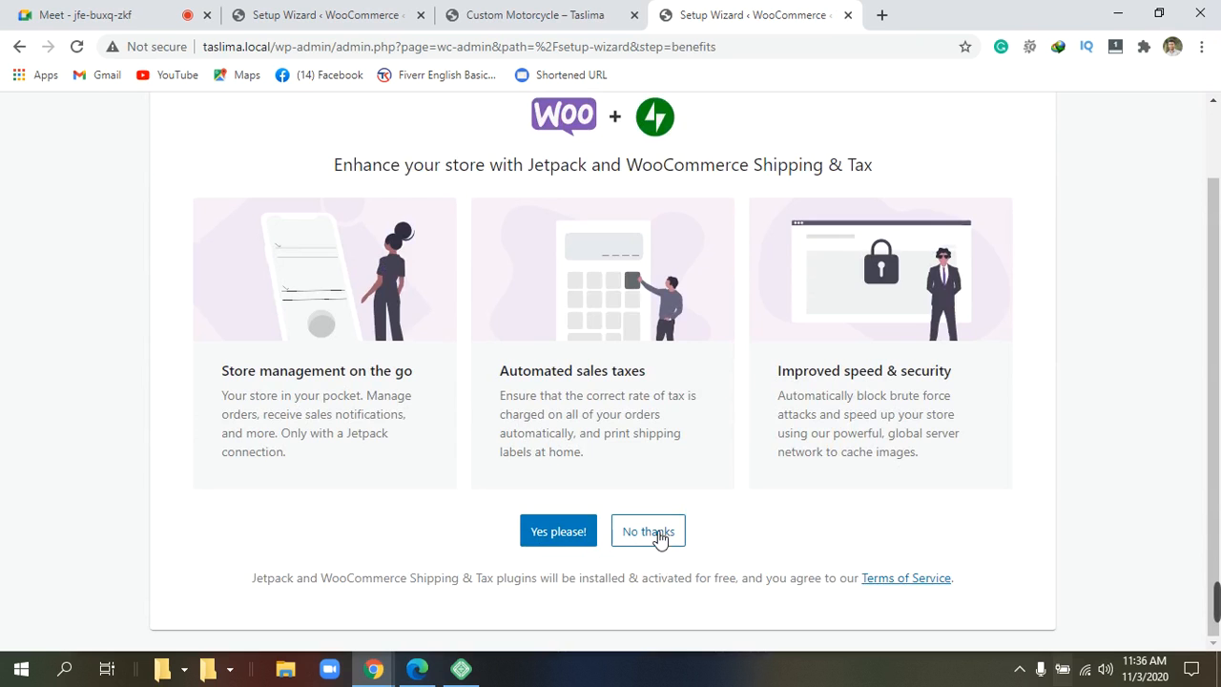
pyautogui.click(656, 535)
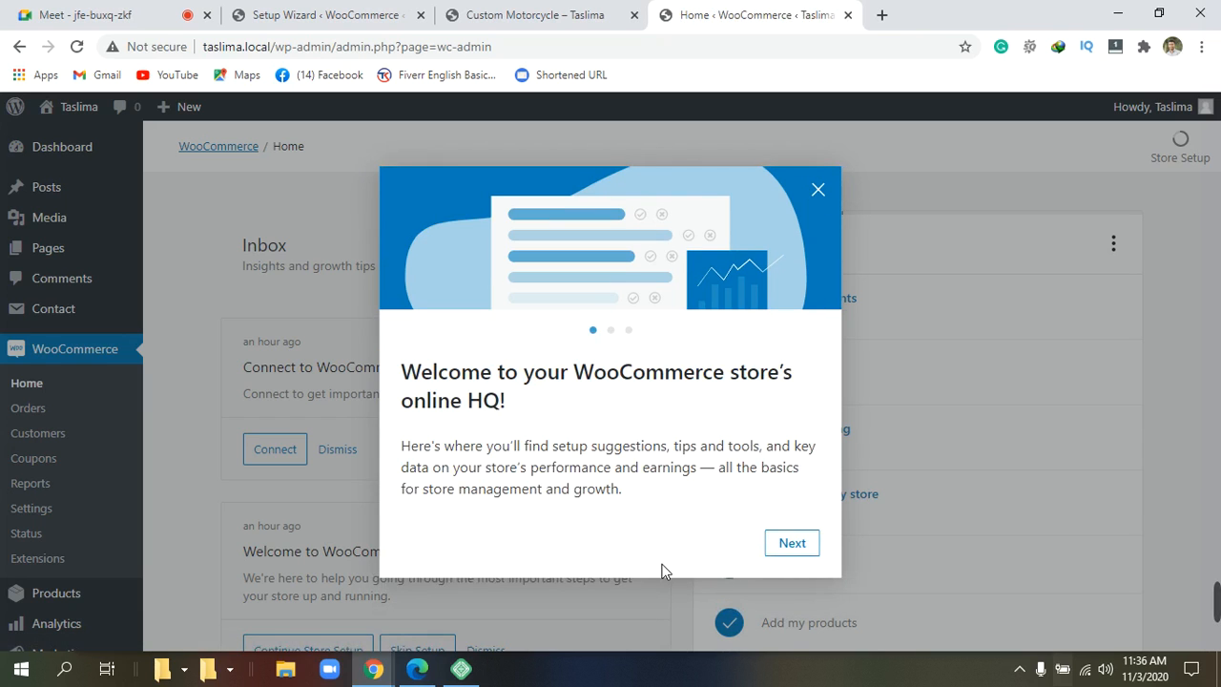
# Step through the three welcome tour slides and finish with Let's go.
pyautogui.click(792, 544)
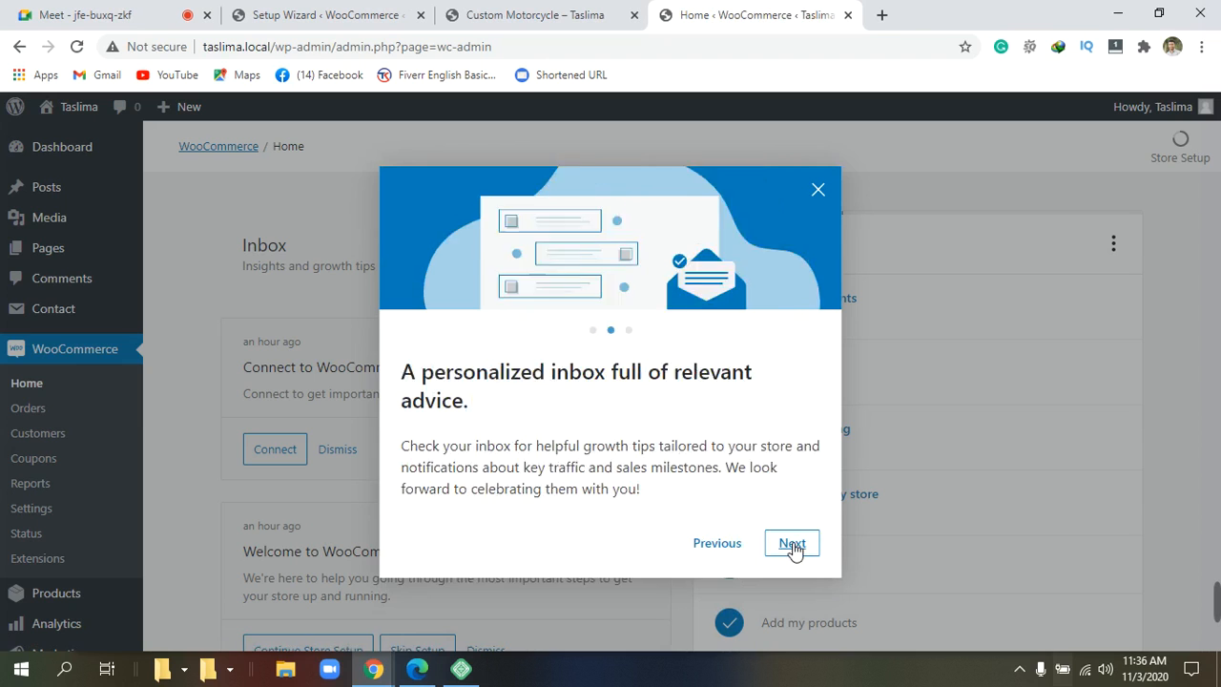
pyautogui.click(791, 543)
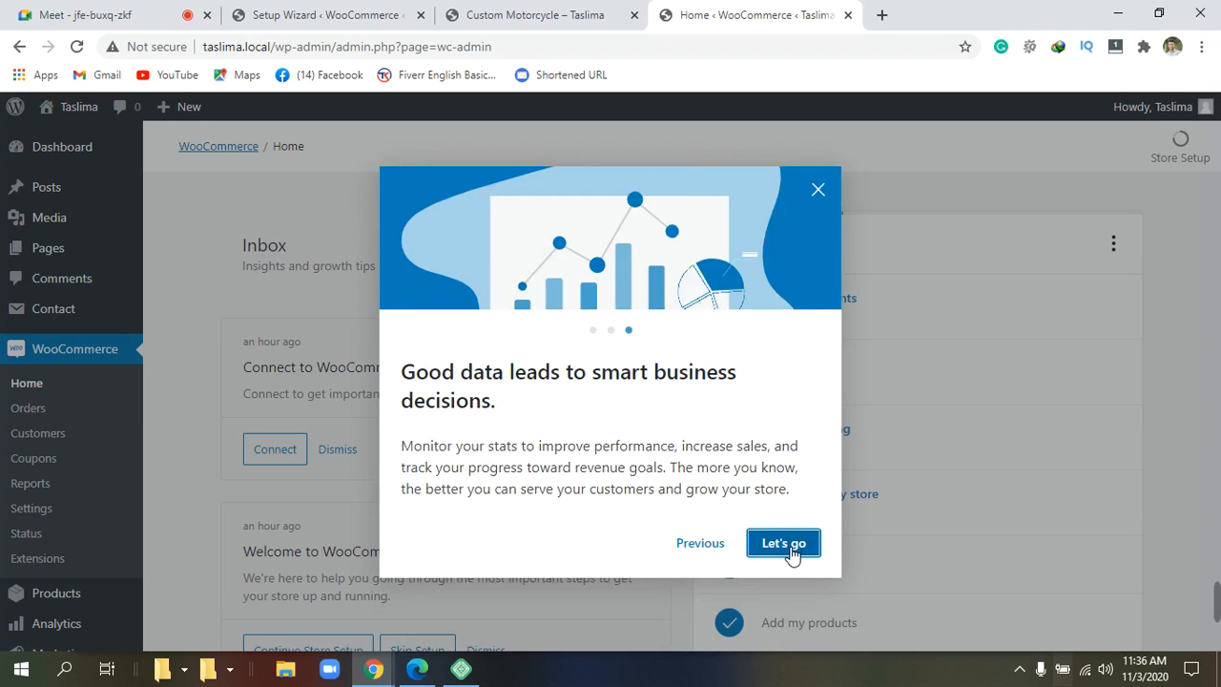
pyautogui.click(791, 551)
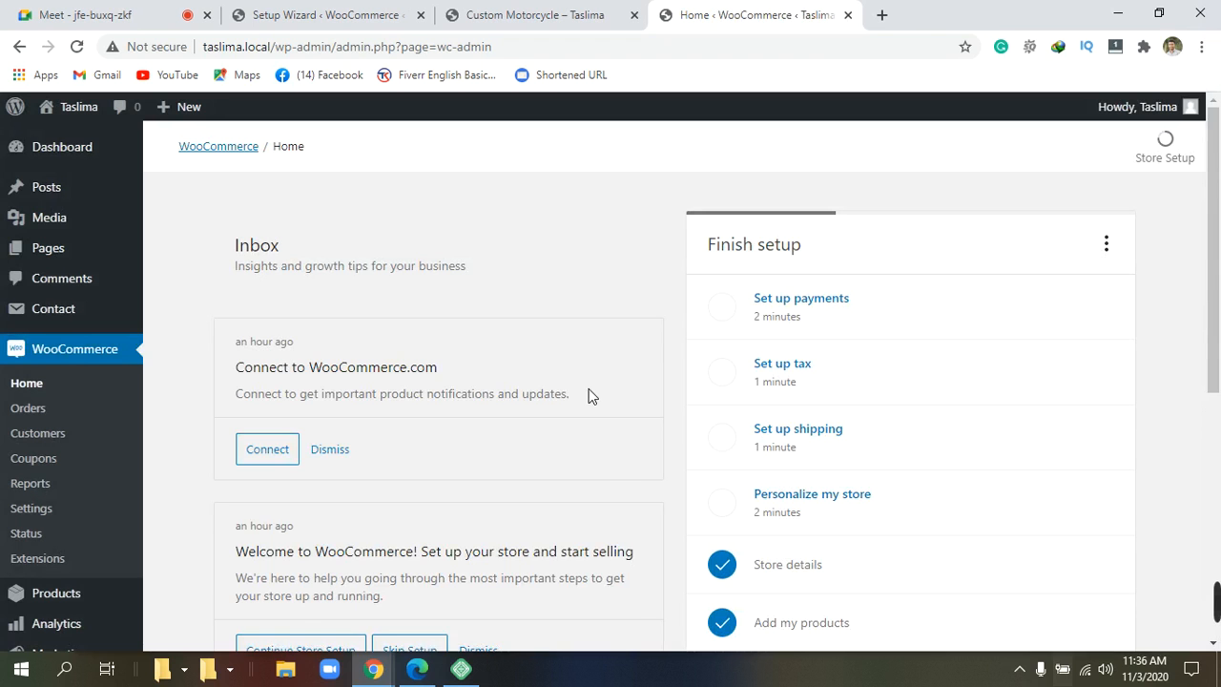
pyautogui.scroll(-1, 588, 394)
pyautogui.scroll(-4, 588, 395)
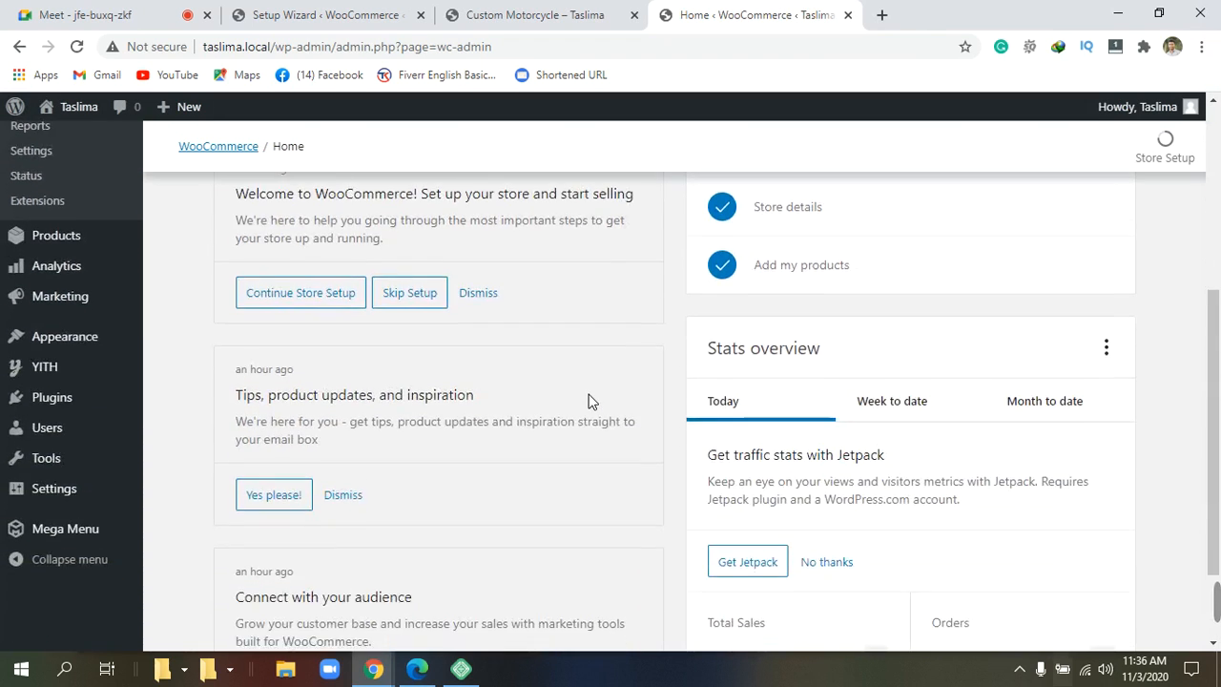
pyautogui.scroll(5, 588, 406)
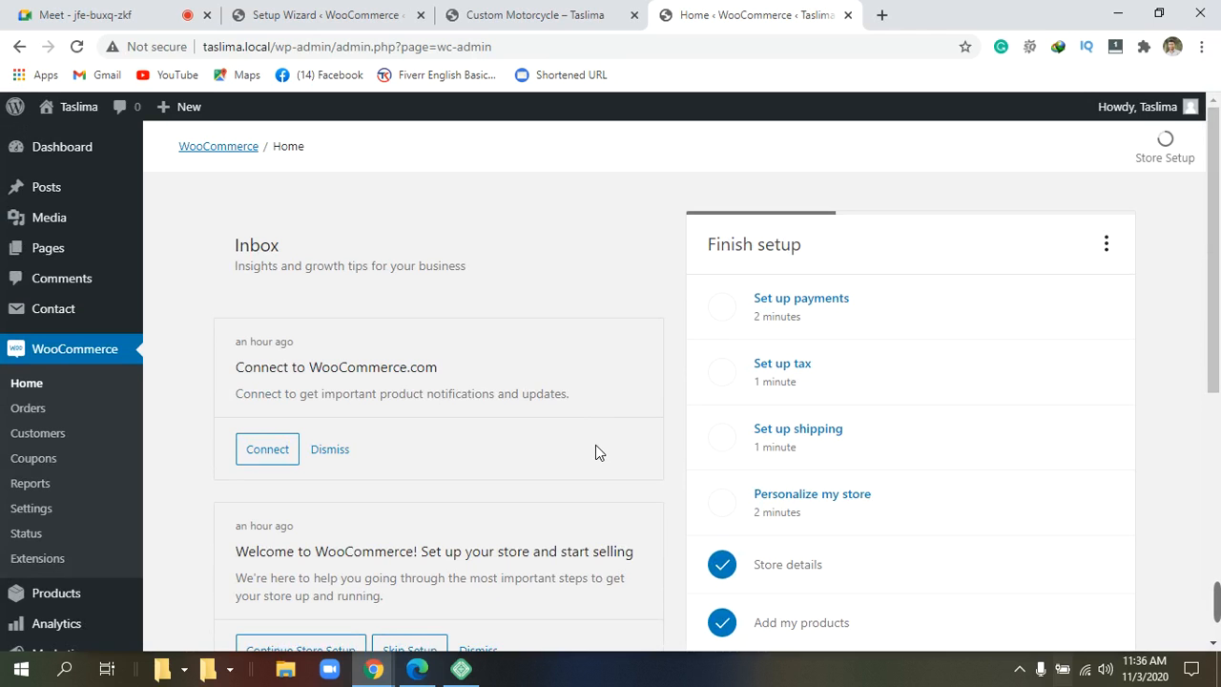
pyautogui.scroll(-1, 595, 405)
pyautogui.scroll(1, 596, 404)
pyautogui.scroll(-3, 596, 412)
pyautogui.scroll(-2, 596, 412)
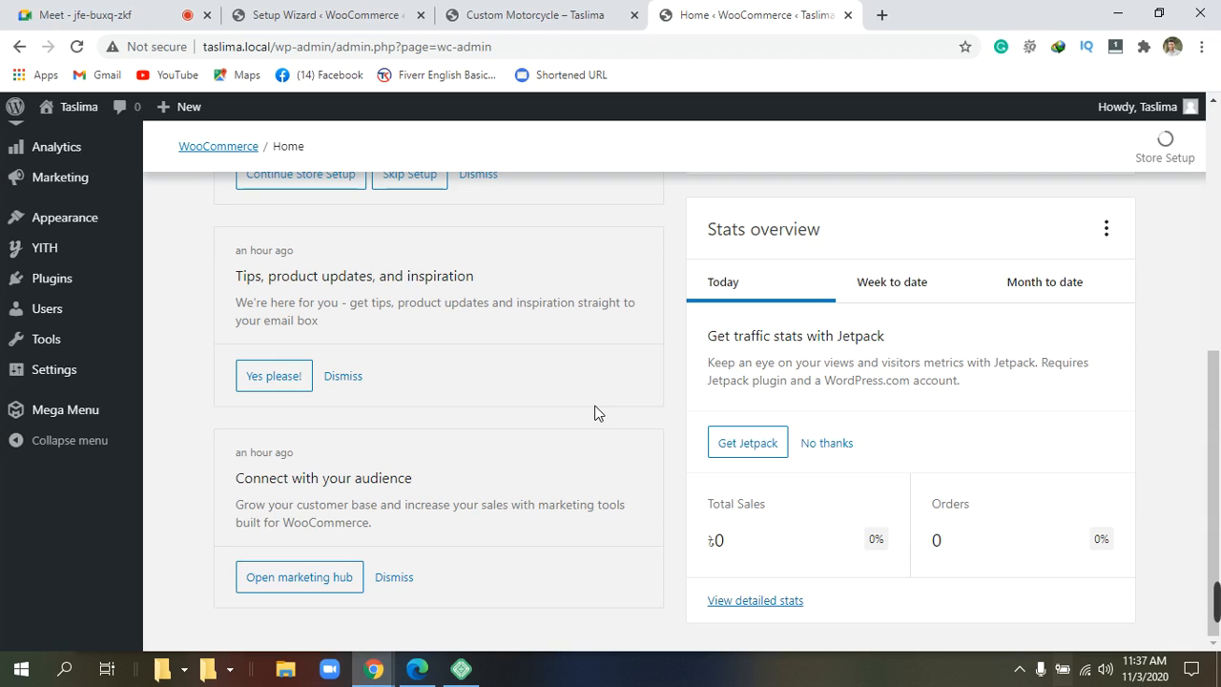
pyautogui.scroll(6, 625, 408)
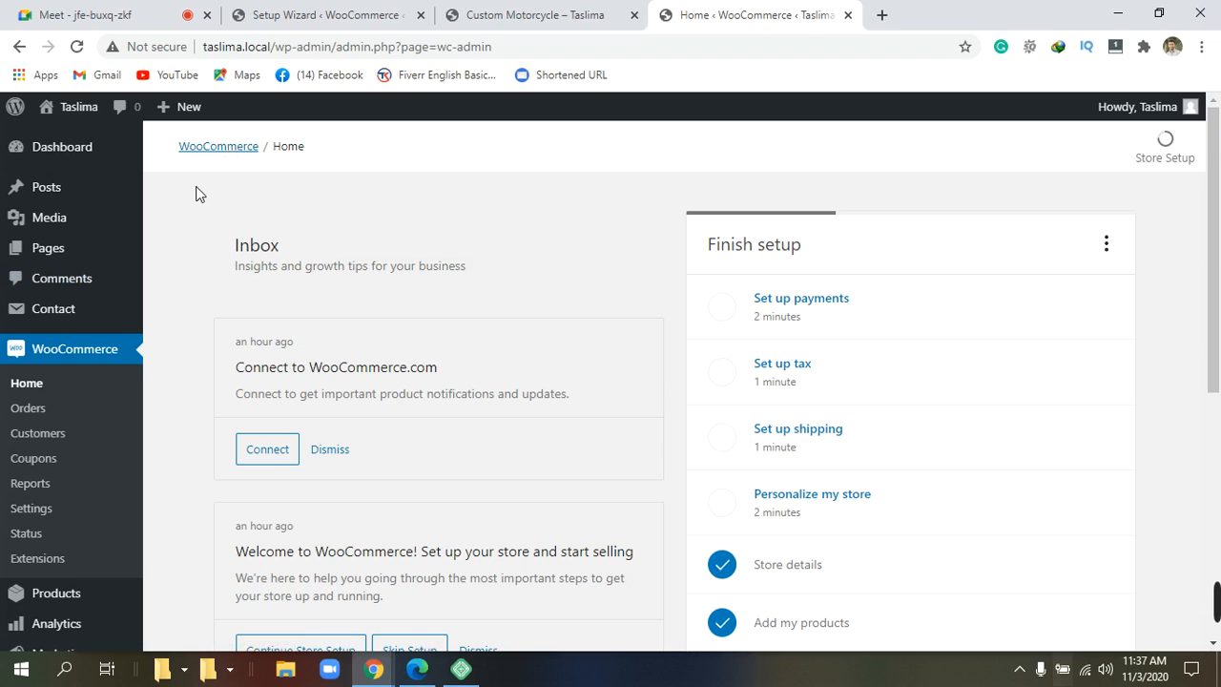
pyautogui.scroll(-2, 196, 194)
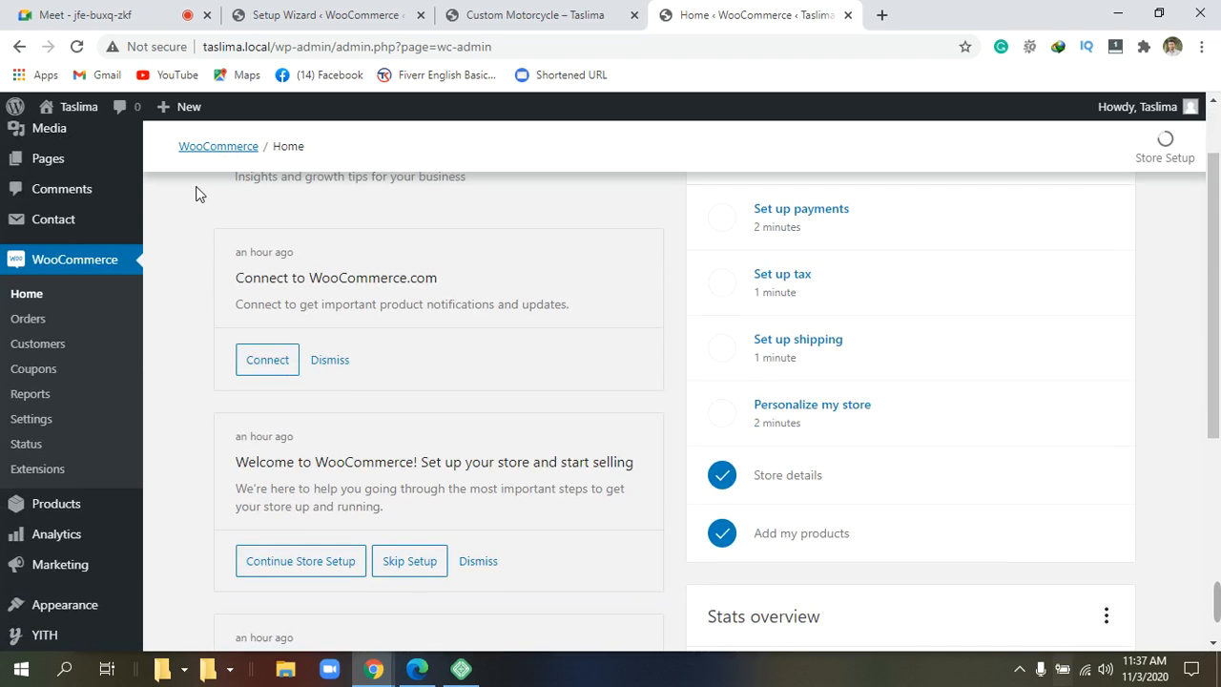
pyautogui.scroll(-2, 197, 191)
pyautogui.scroll(4, 200, 190)
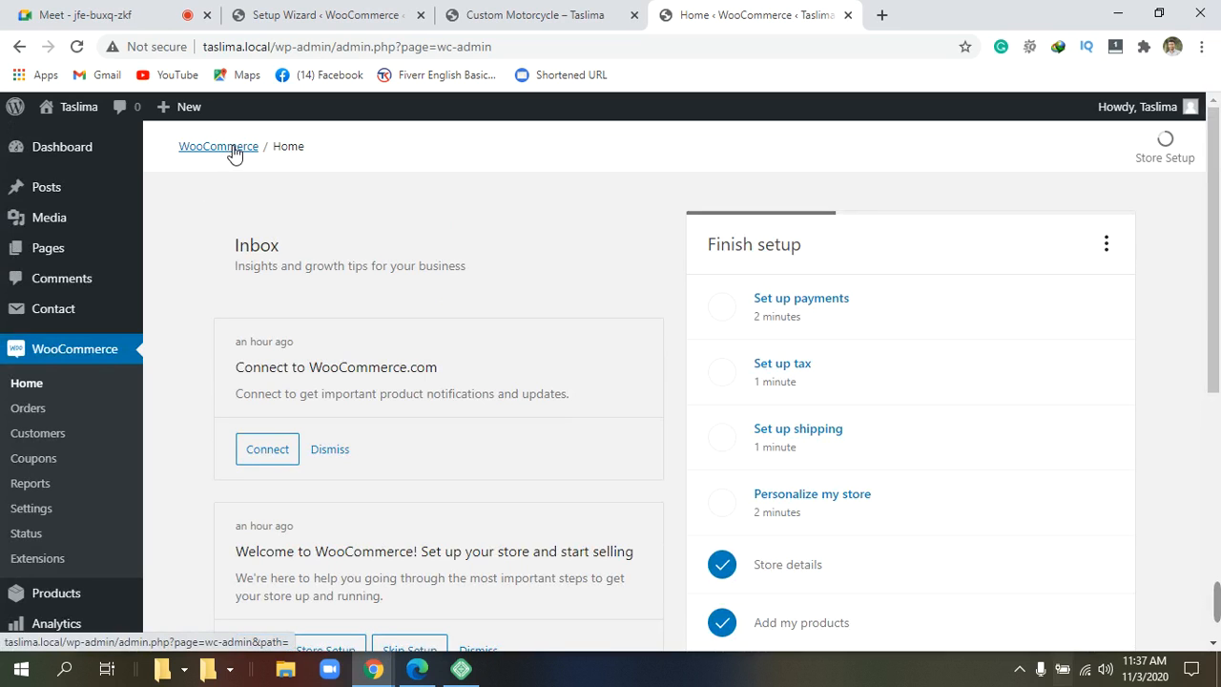
pyautogui.click(231, 150)
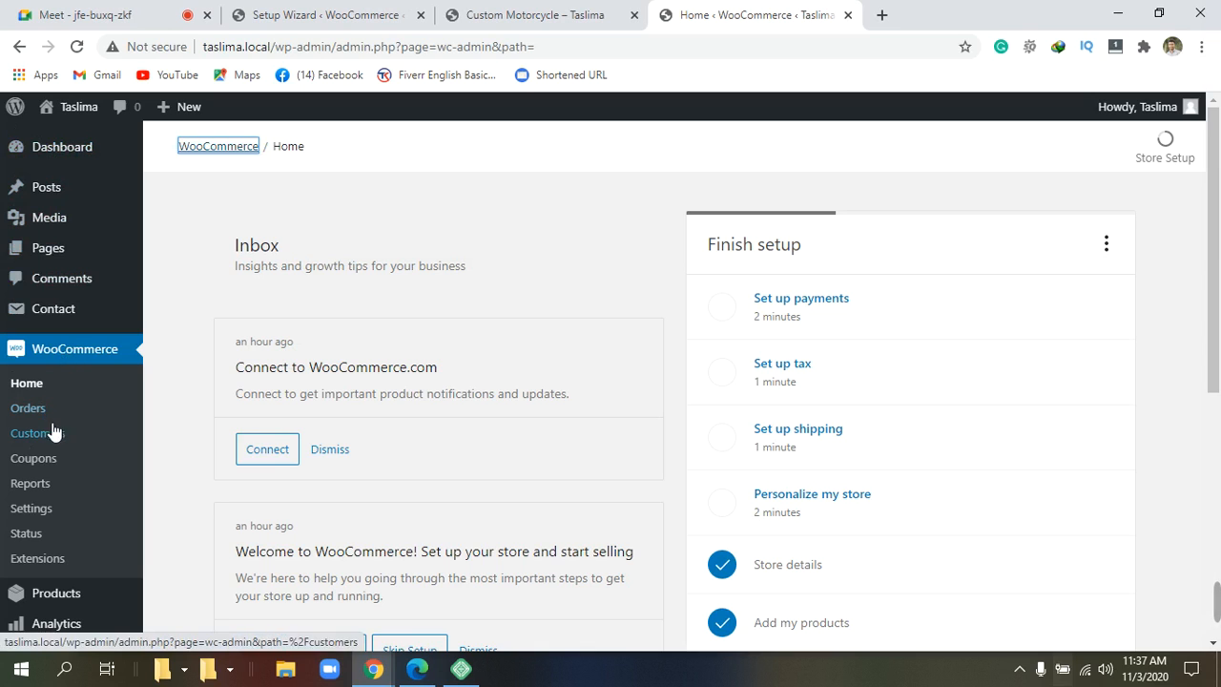
# In WooCommerce settings, set Selling location(s) to 'Sell to specific countries'.
pyautogui.click(48, 514)
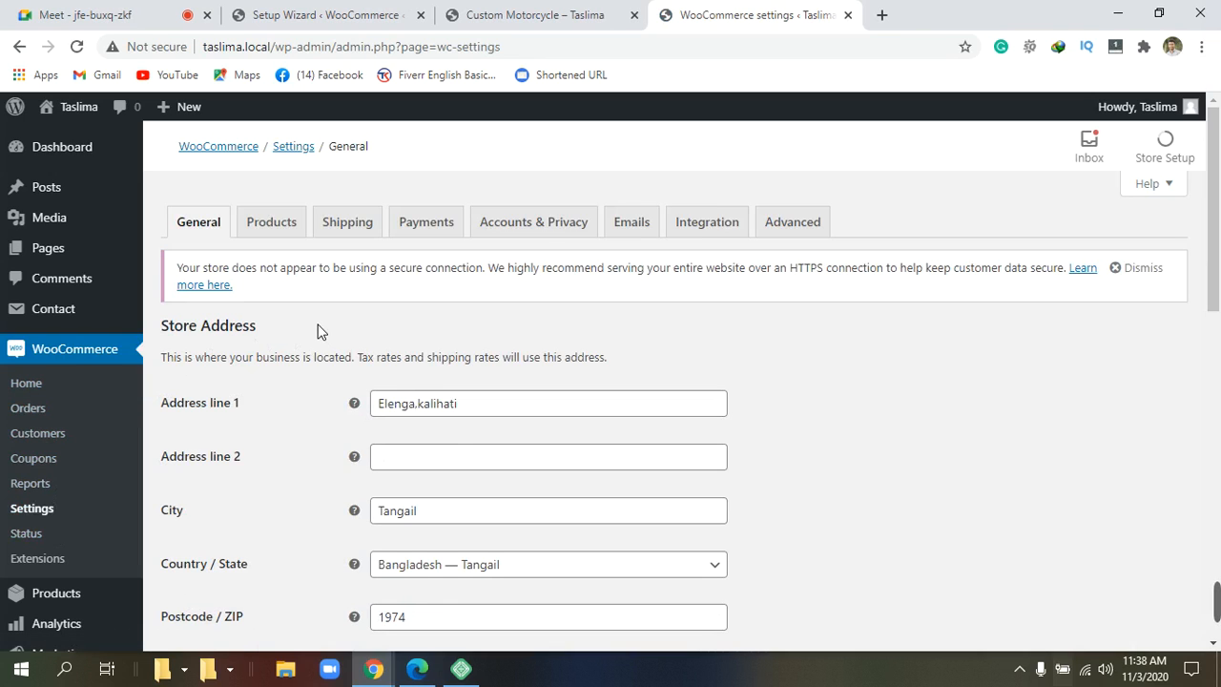
pyautogui.scroll(-1, 319, 331)
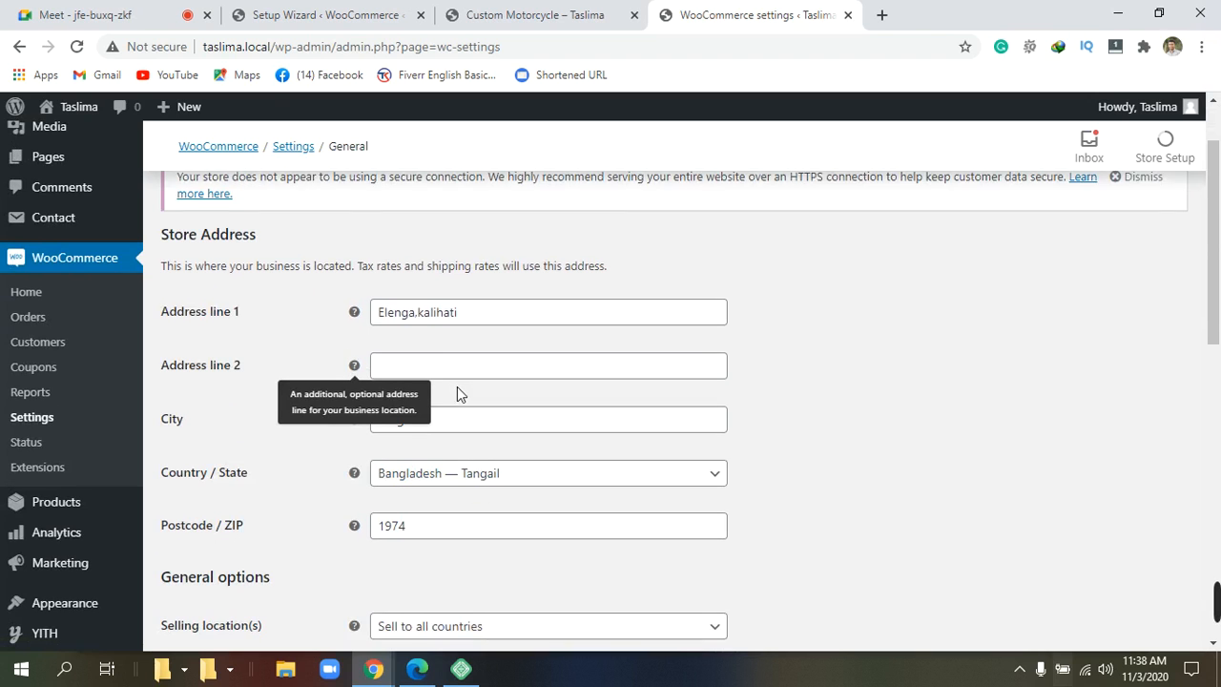
pyautogui.scroll(-2, 457, 386)
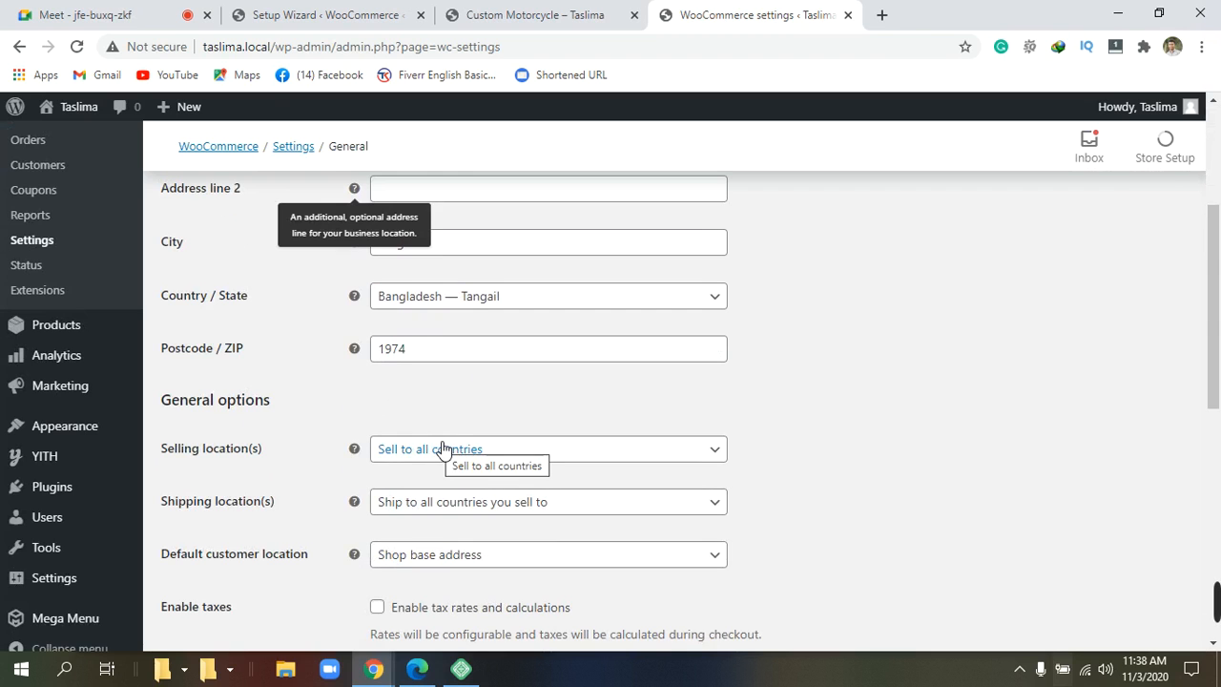
pyautogui.scroll(-1, 406, 453)
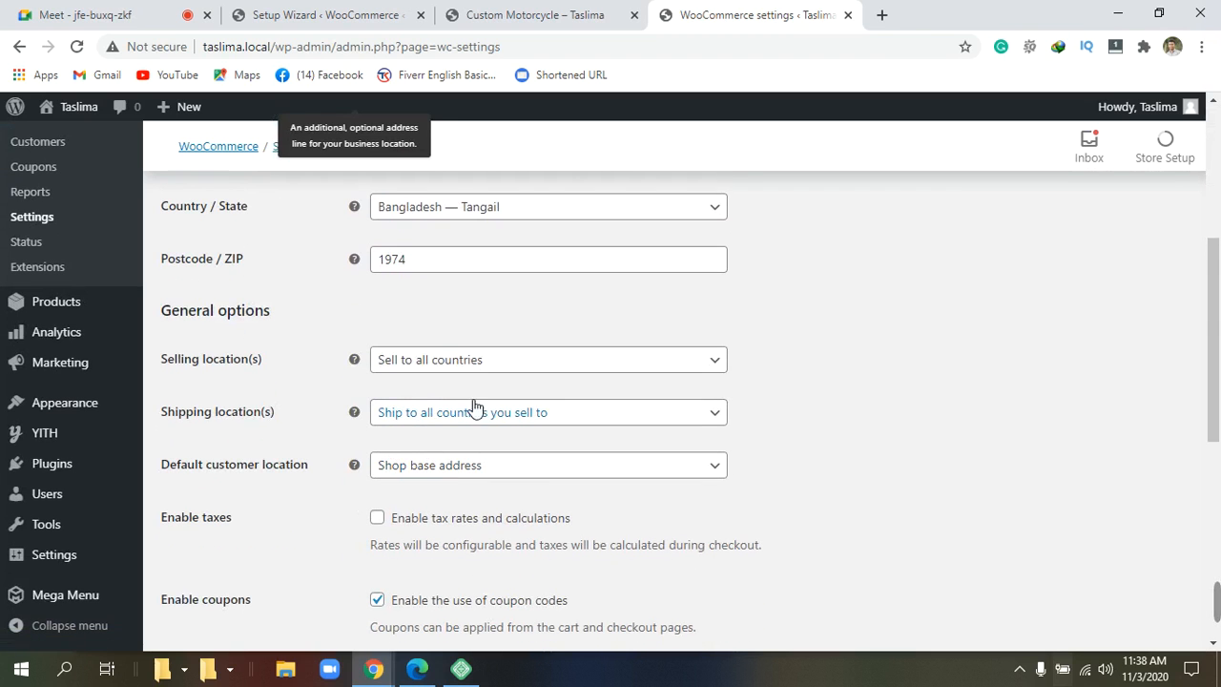
pyautogui.click(720, 364)
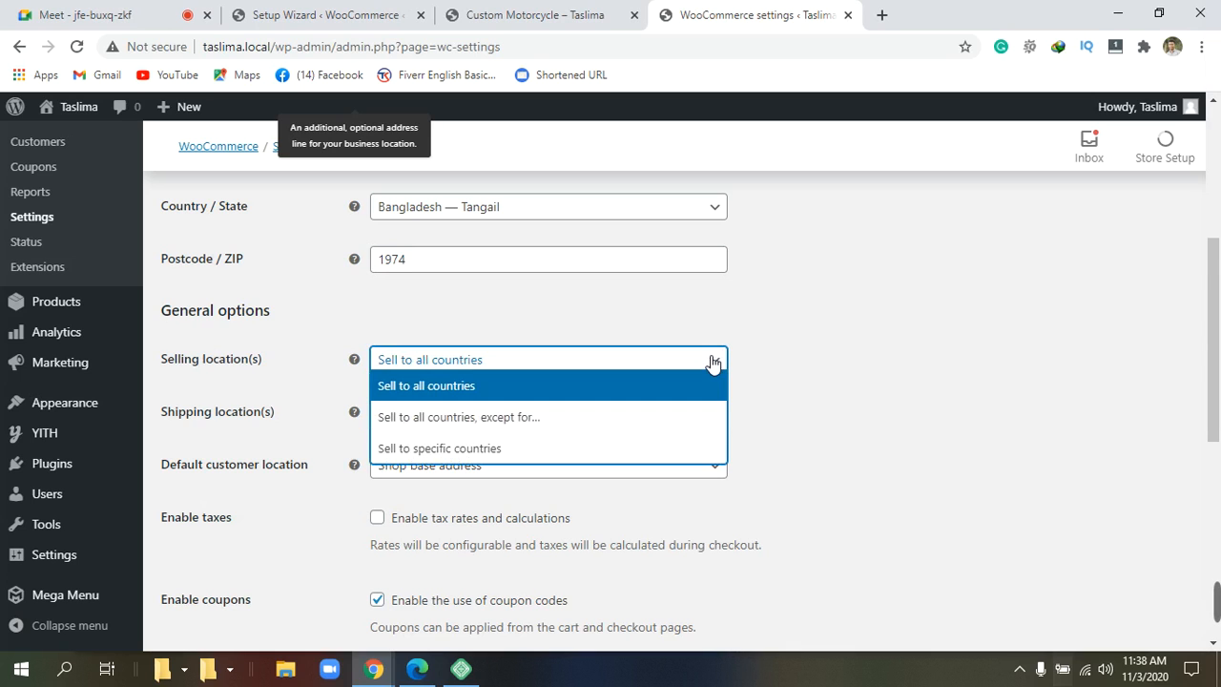
pyautogui.click(477, 448)
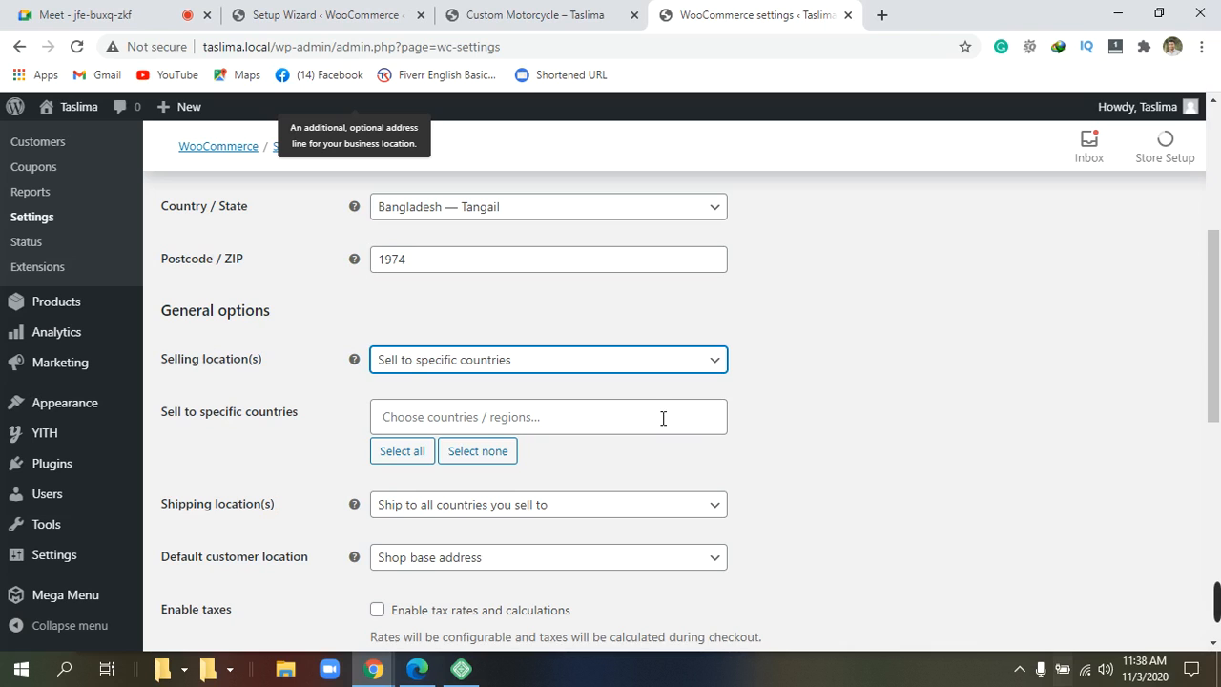
# Add Bangladesh as the only country to sell to.
pyautogui.click(629, 399)
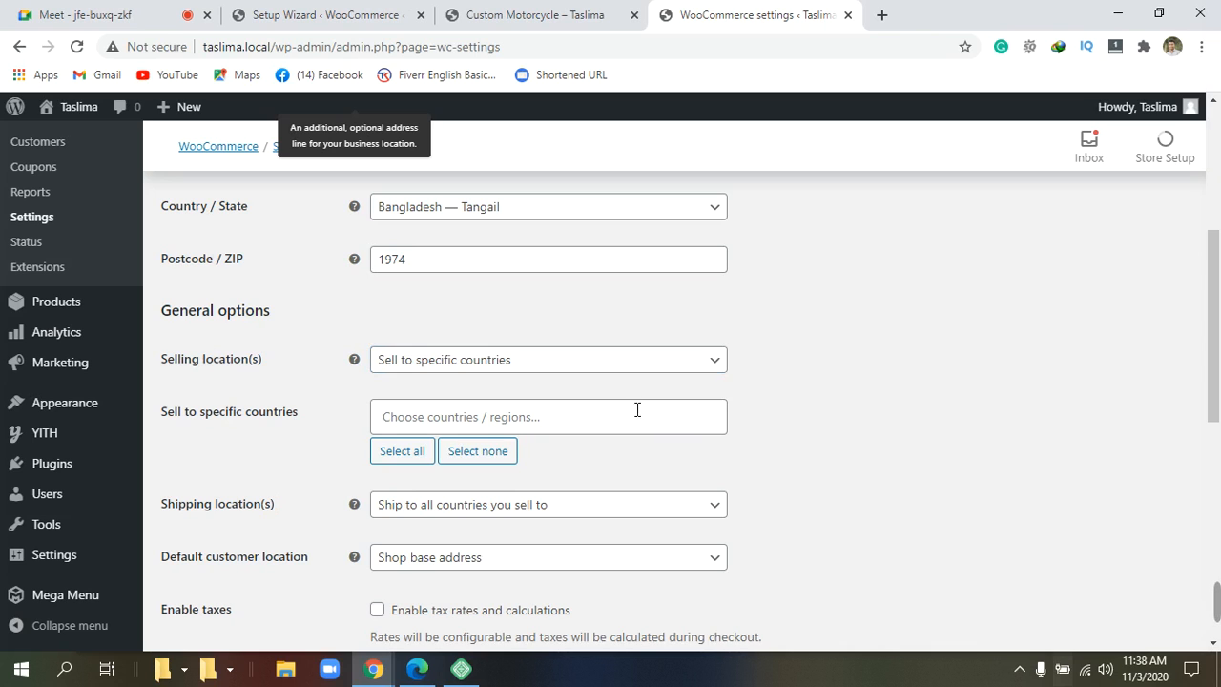
pyautogui.click(655, 430)
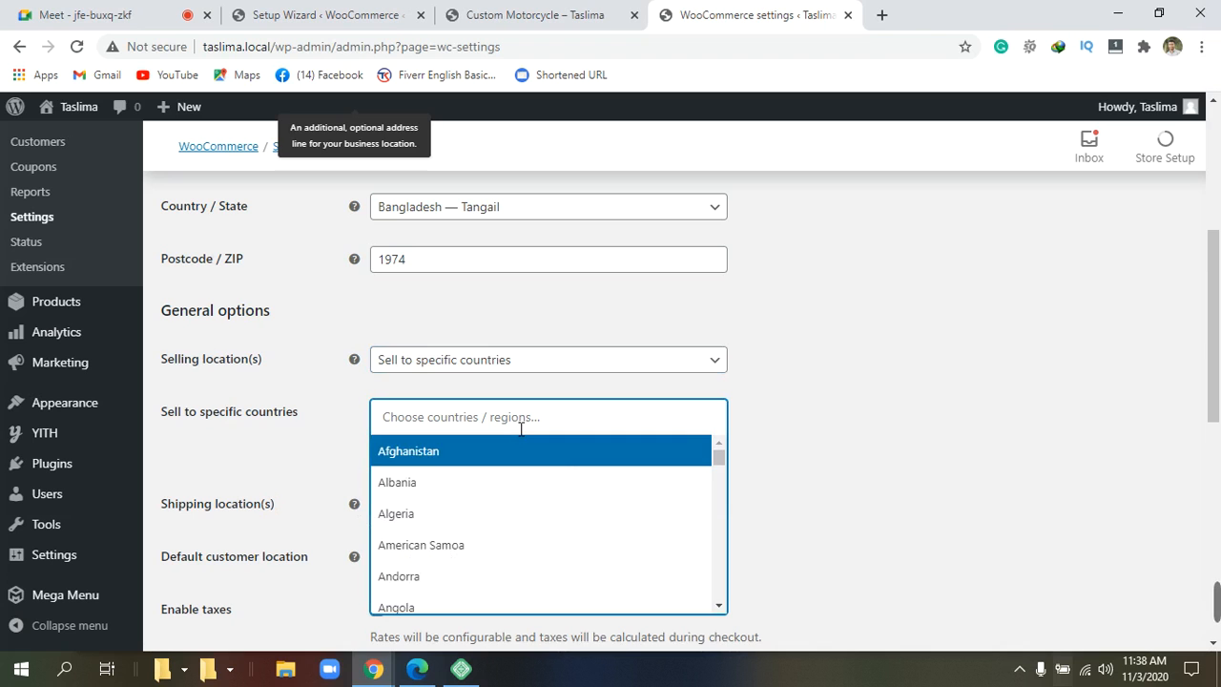
pyautogui.scroll(-1, 464, 572)
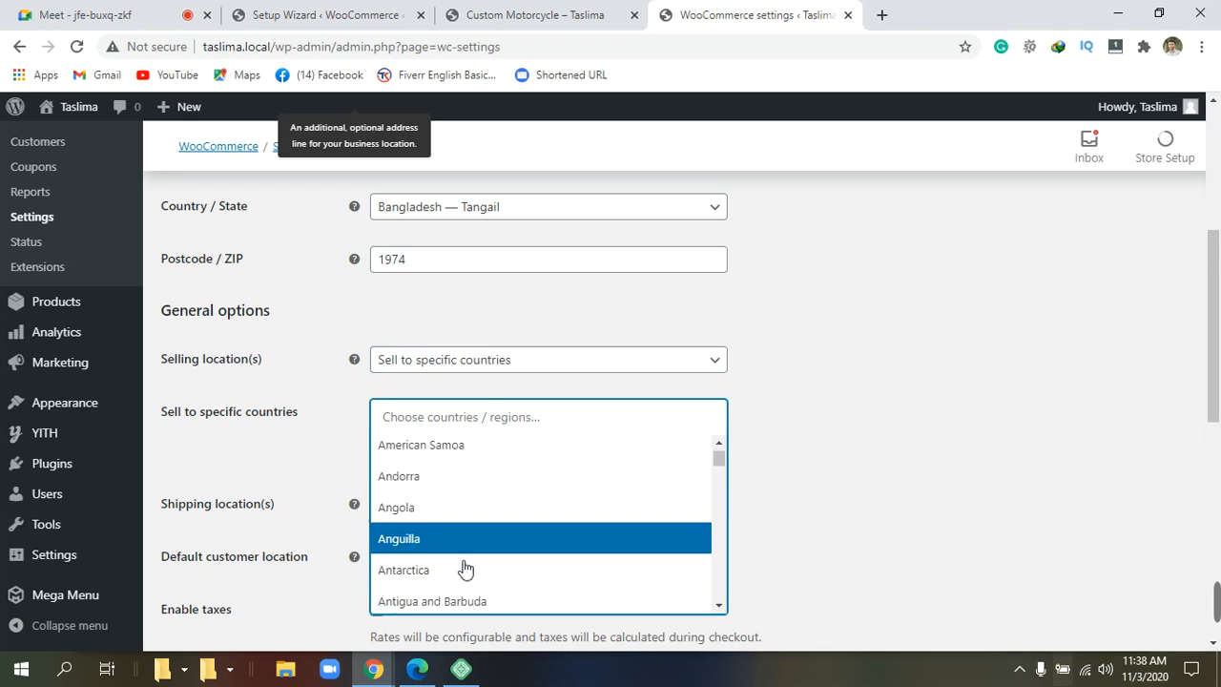
pyautogui.scroll(-7, 464, 569)
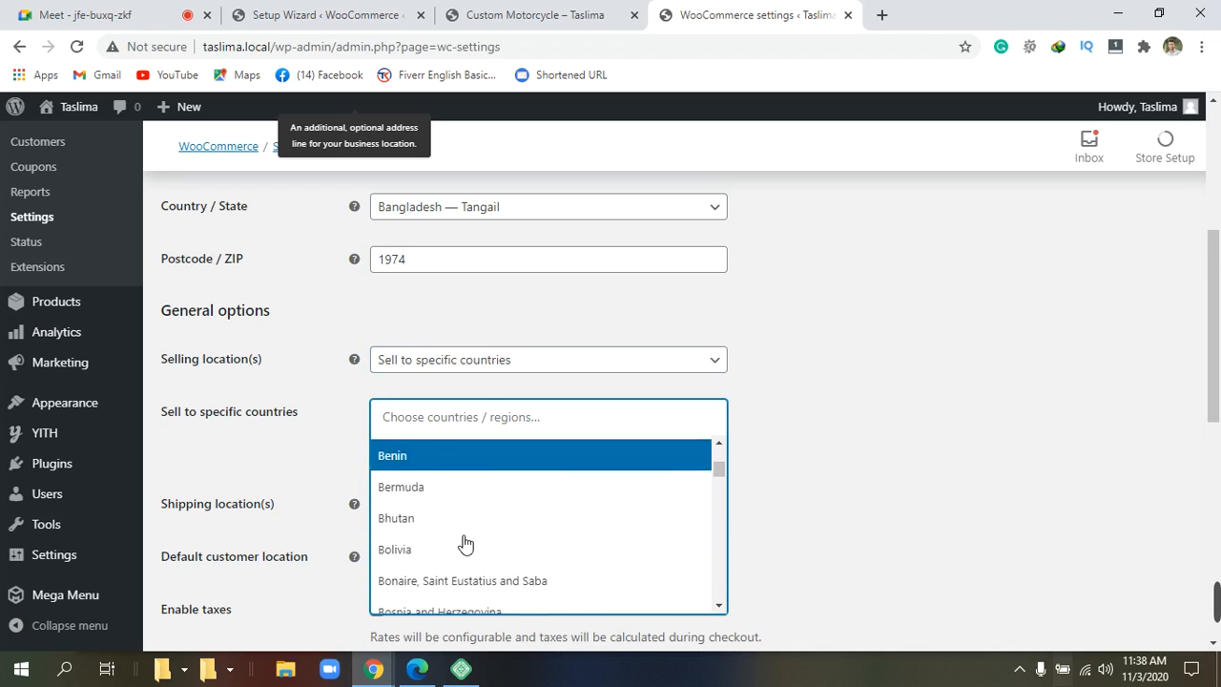
pyautogui.scroll(-2, 464, 543)
pyautogui.scroll(3, 465, 542)
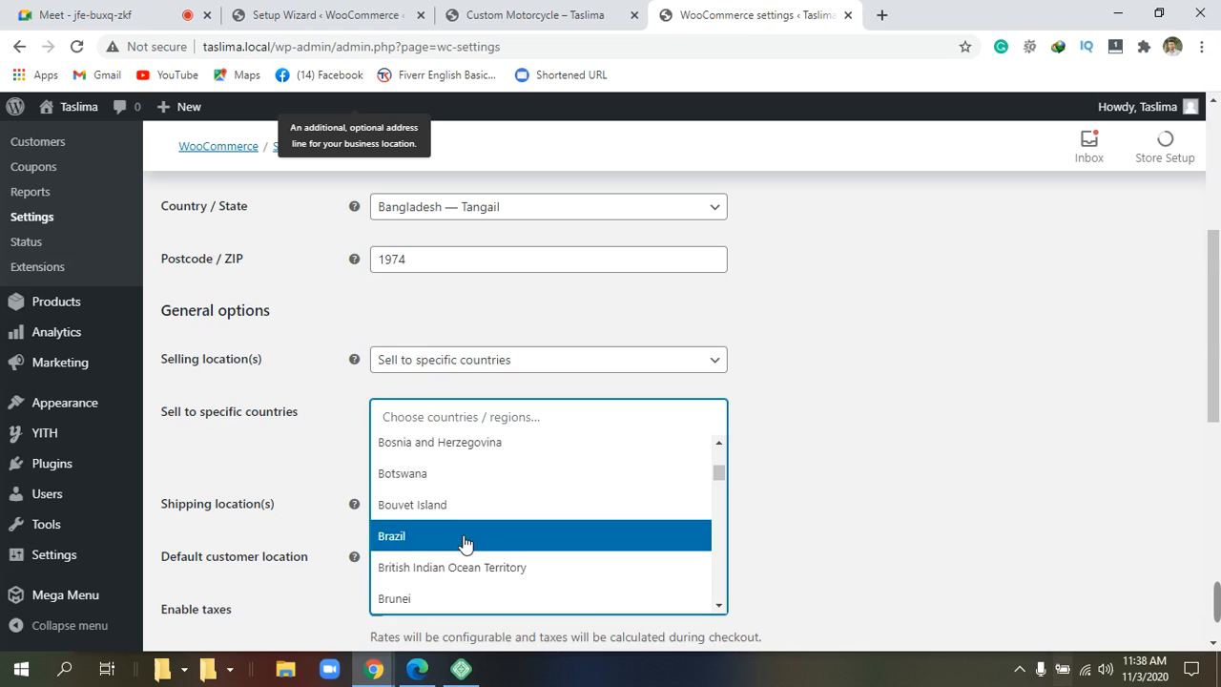
pyautogui.scroll(4, 464, 542)
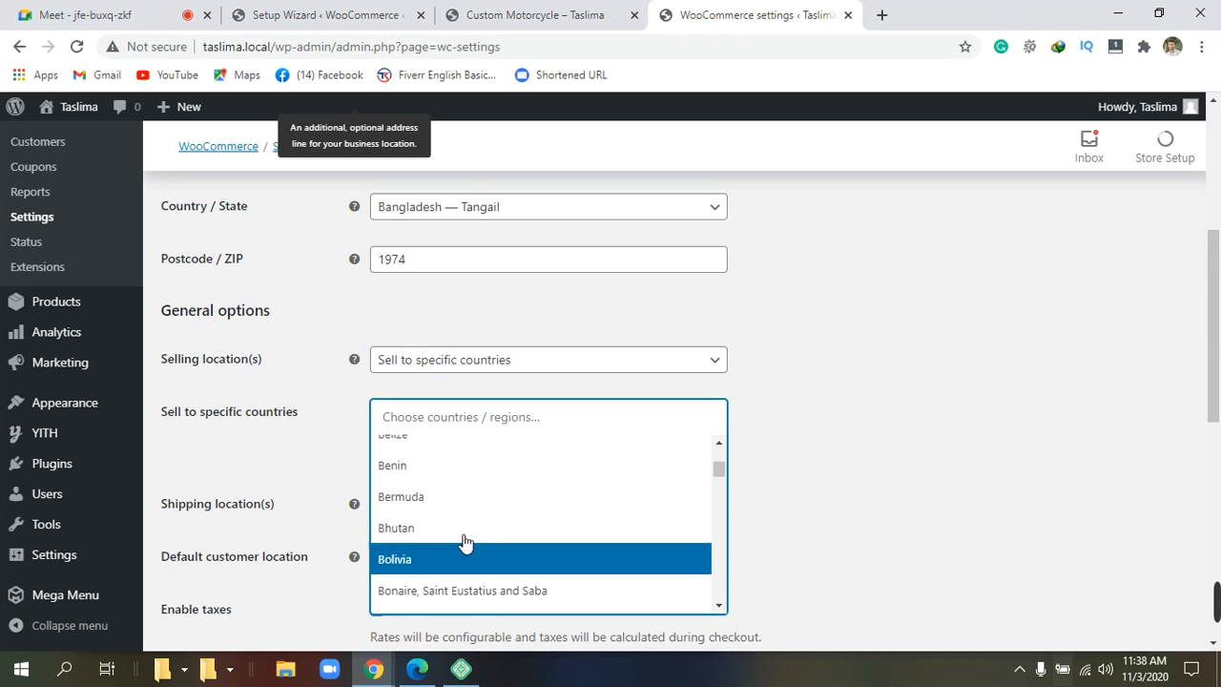
pyautogui.scroll(2, 464, 543)
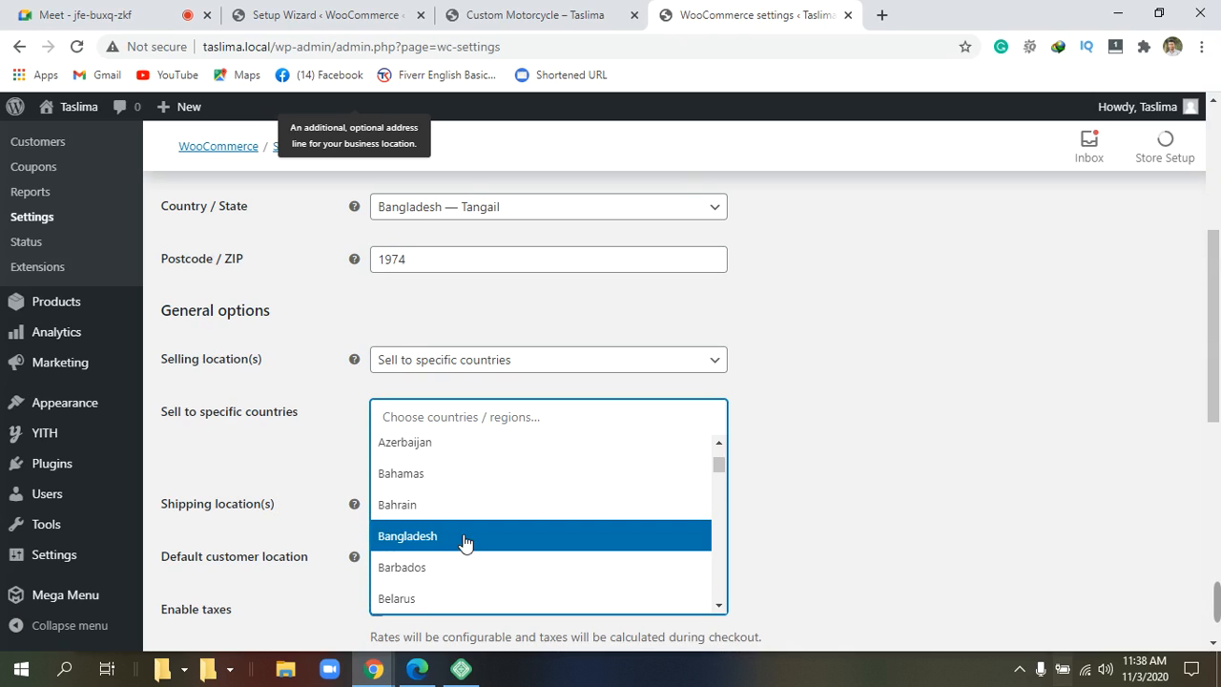
pyautogui.click(438, 537)
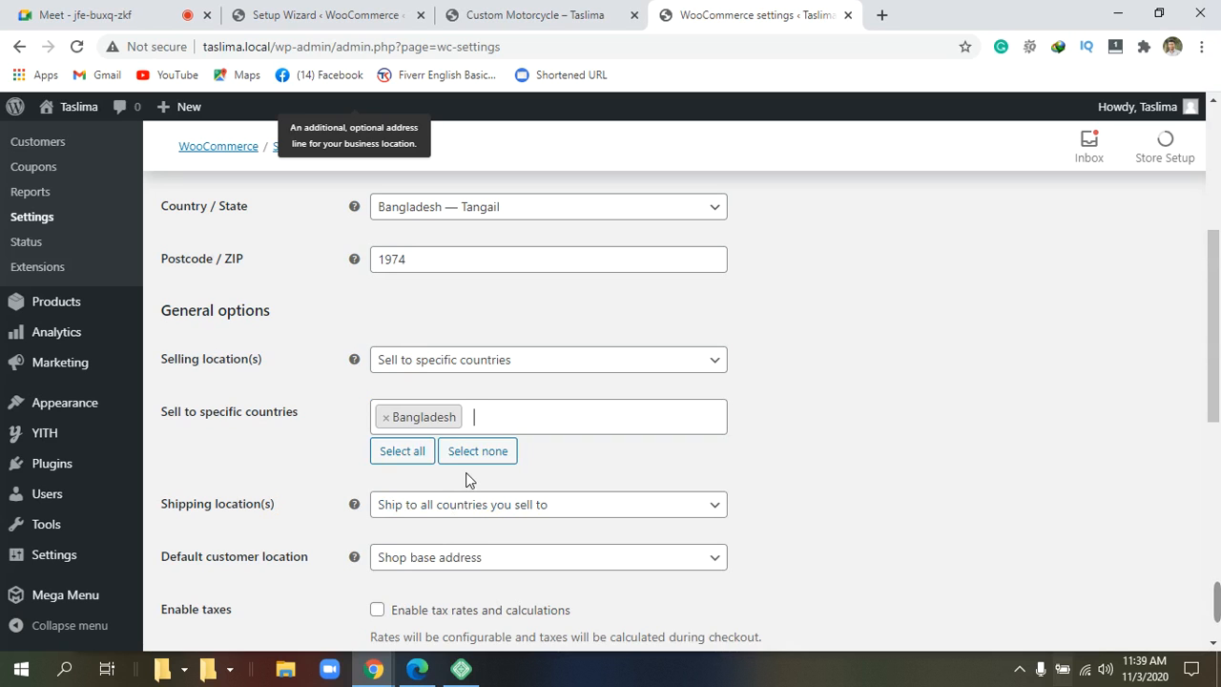
pyautogui.scroll(-1, 467, 480)
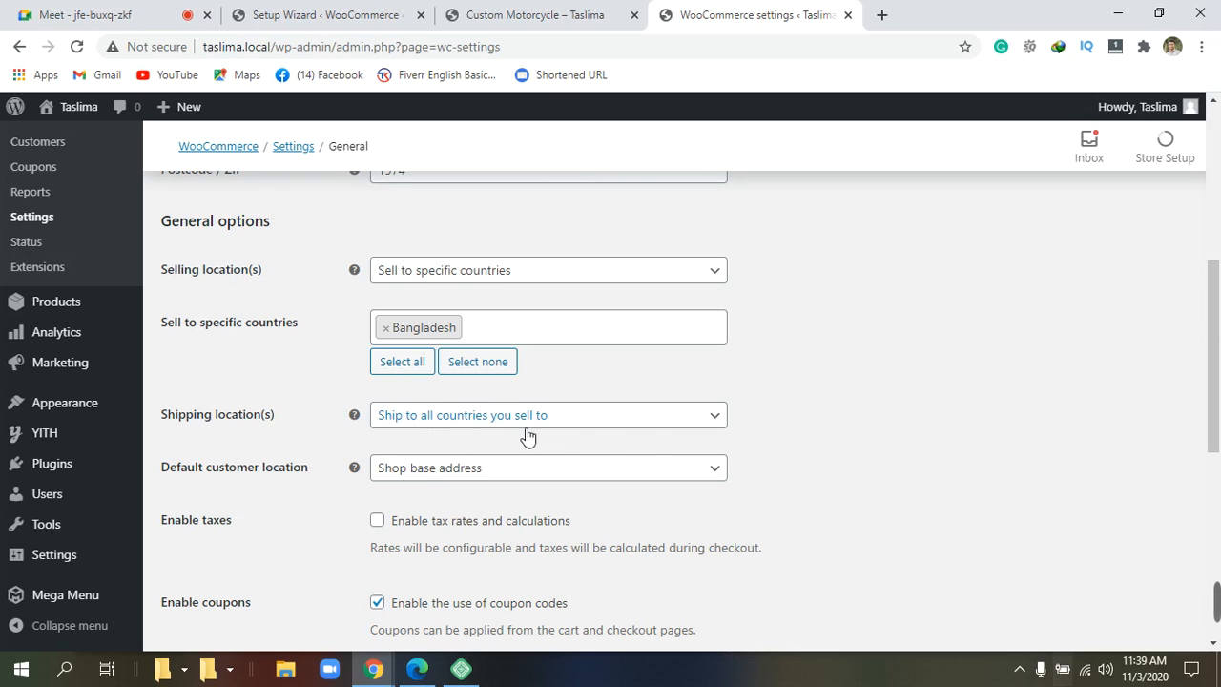
# Set Shipping location(s) to 'Ship to specific countries only' with Bangladesh.
pyautogui.click(721, 418)
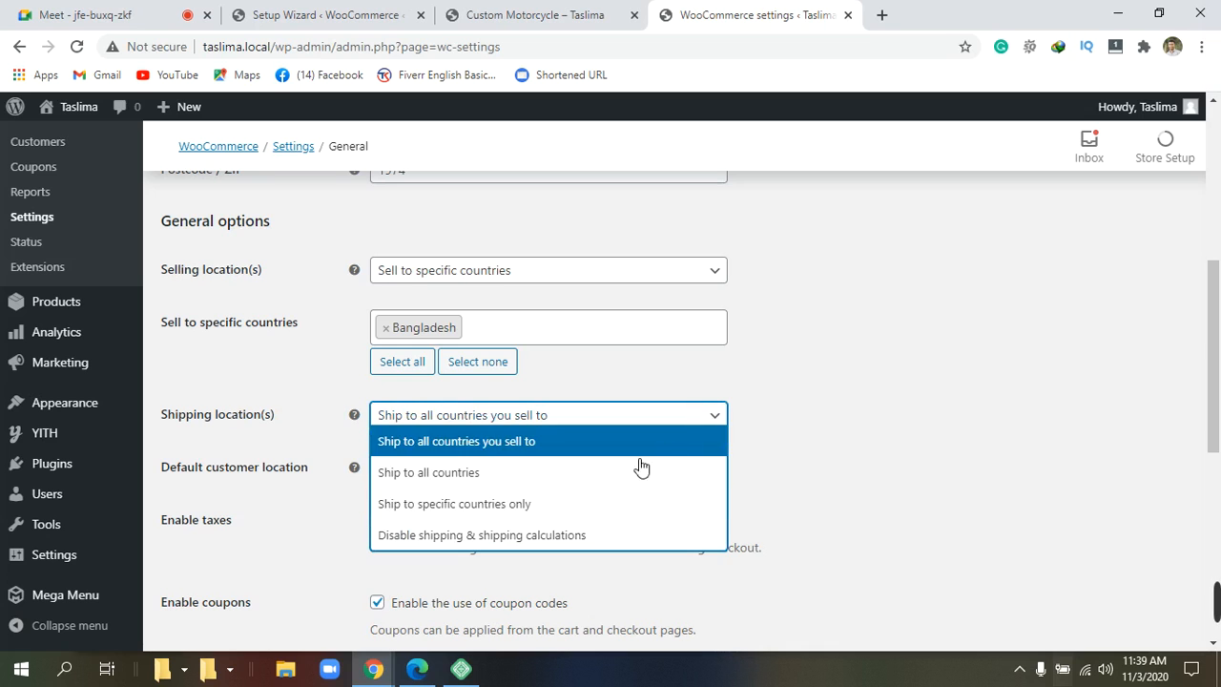
pyautogui.click(526, 504)
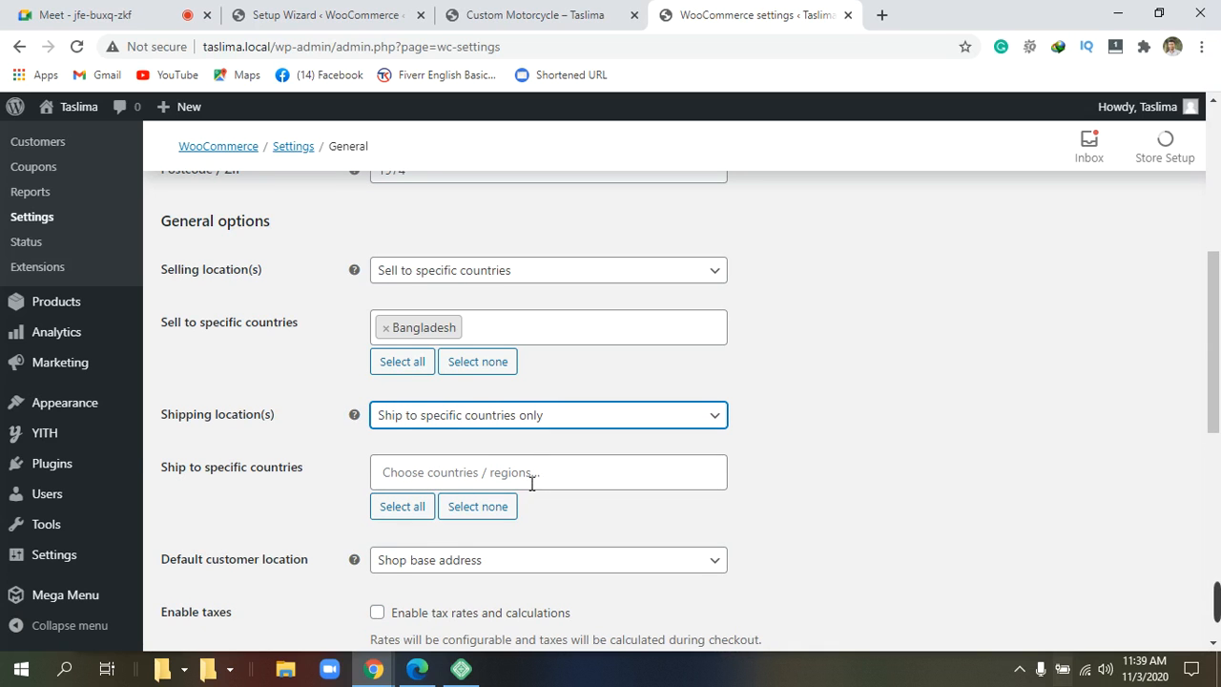
pyautogui.scroll(-1, 530, 491)
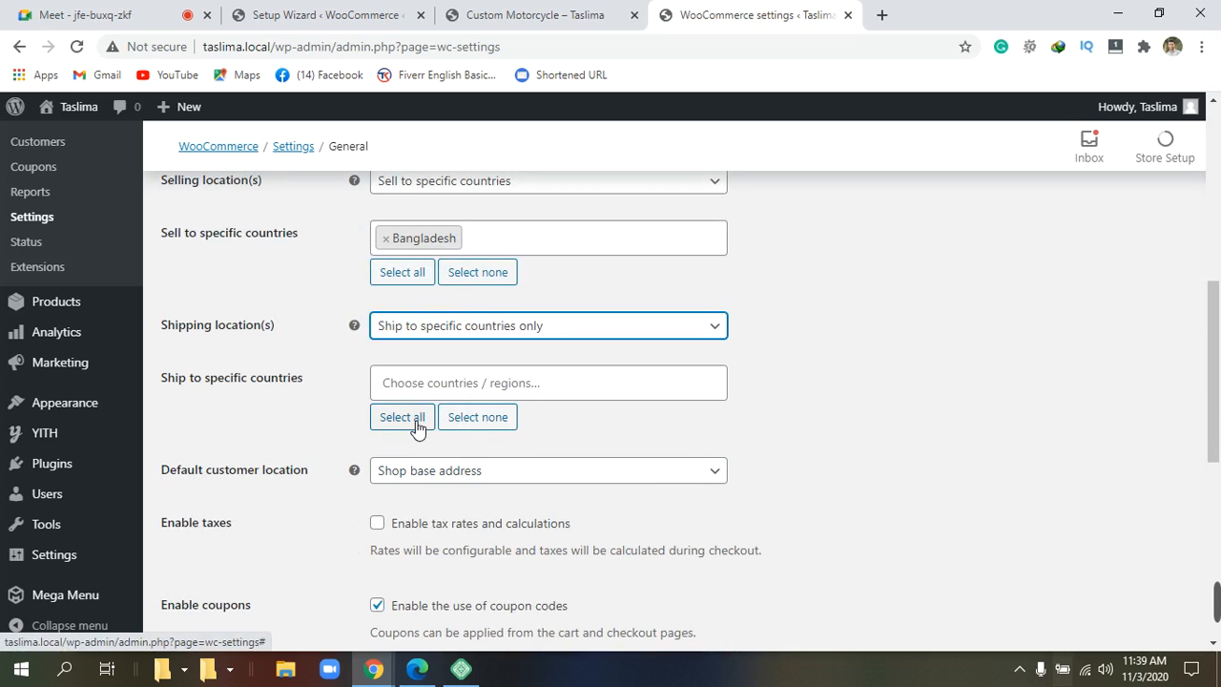
pyautogui.click(563, 384)
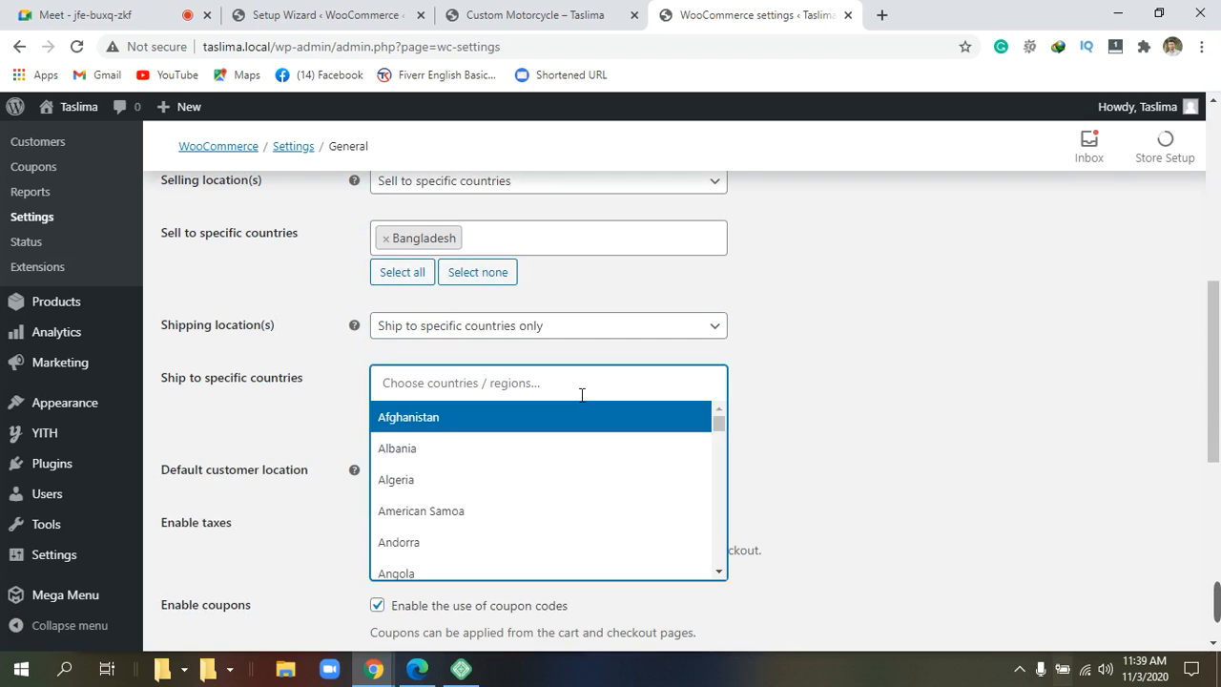
pyautogui.scroll(-5, 527, 462)
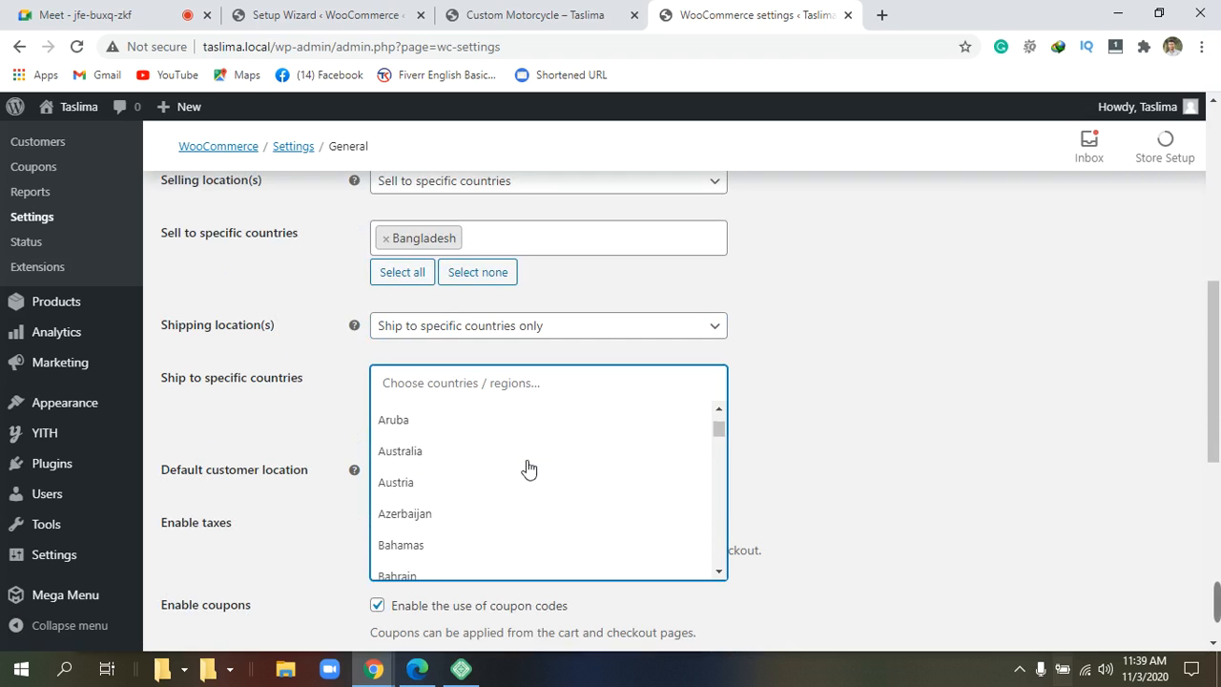
pyautogui.click(488, 506)
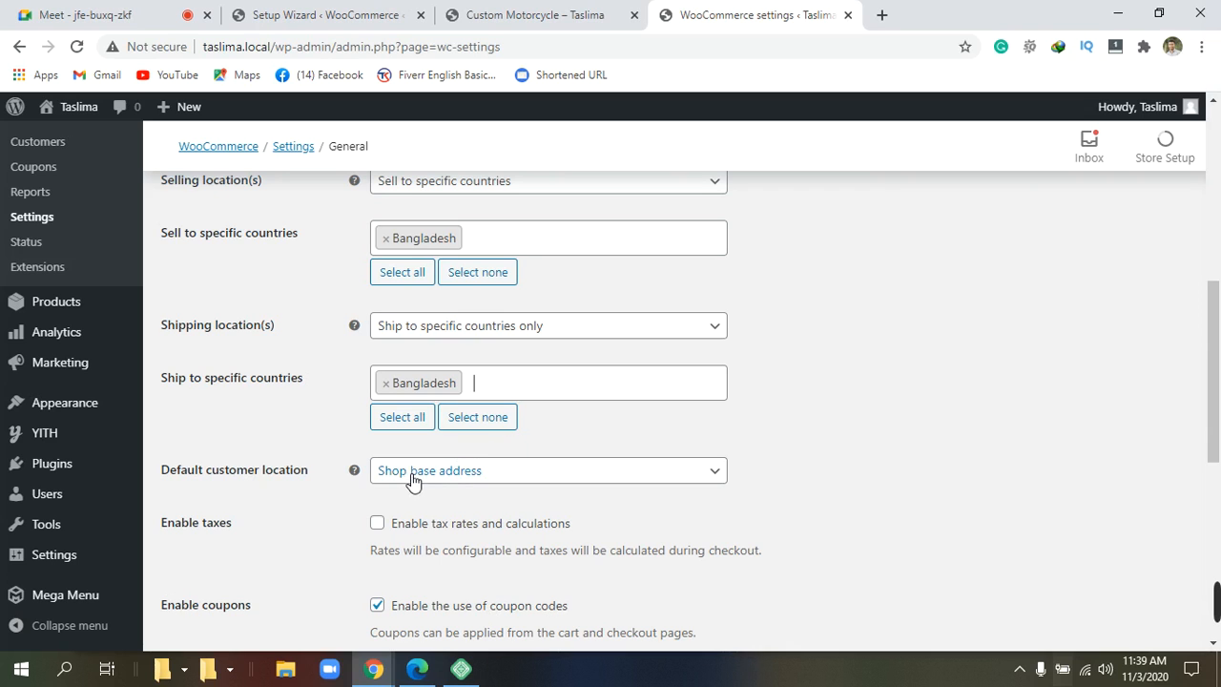
# Set Default customer location to 'No location by default'.
pyautogui.click(545, 479)
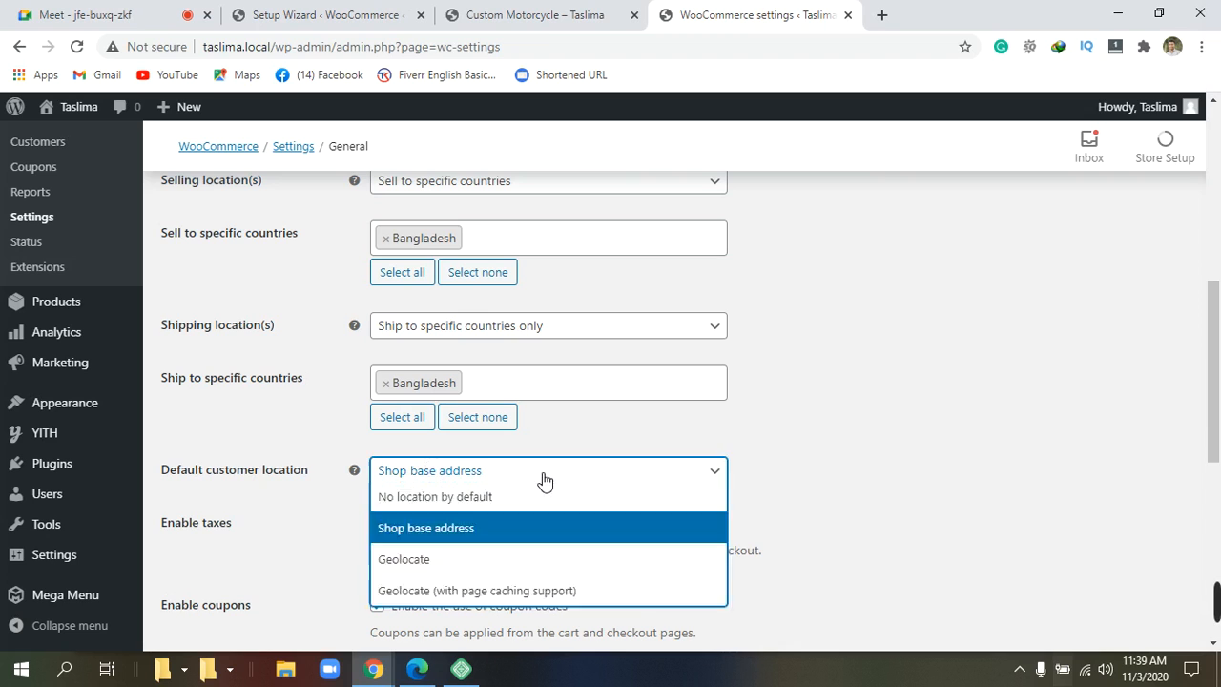
pyautogui.click(544, 480)
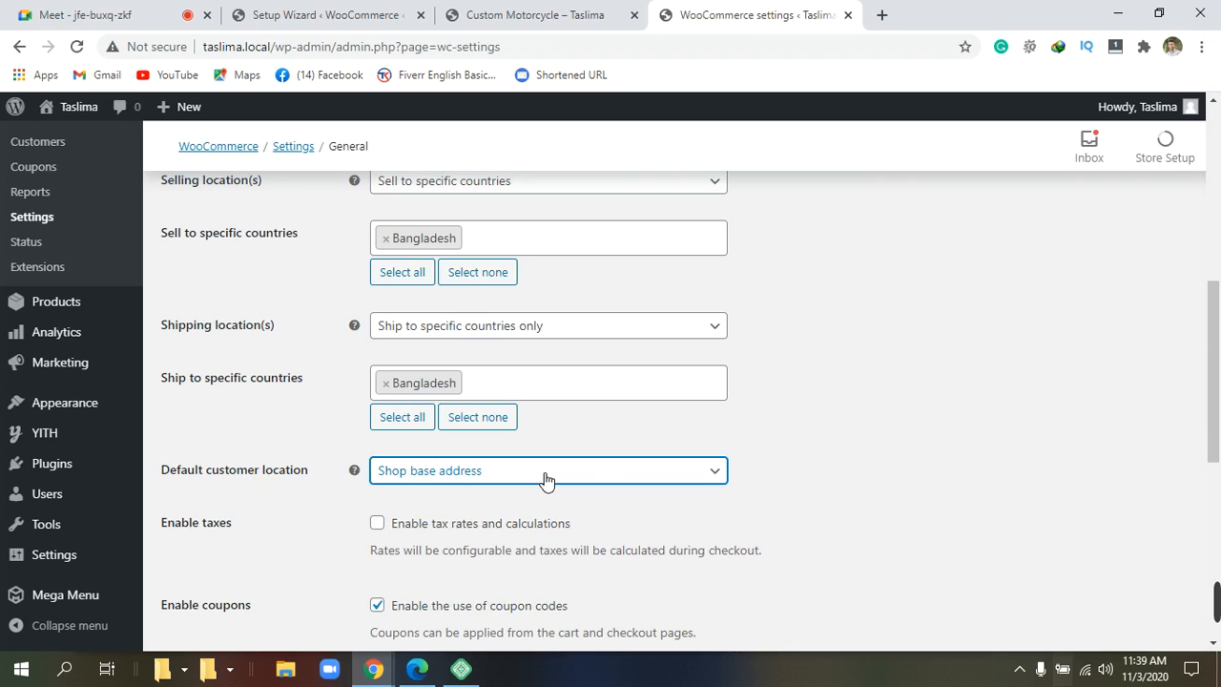
pyautogui.click(717, 475)
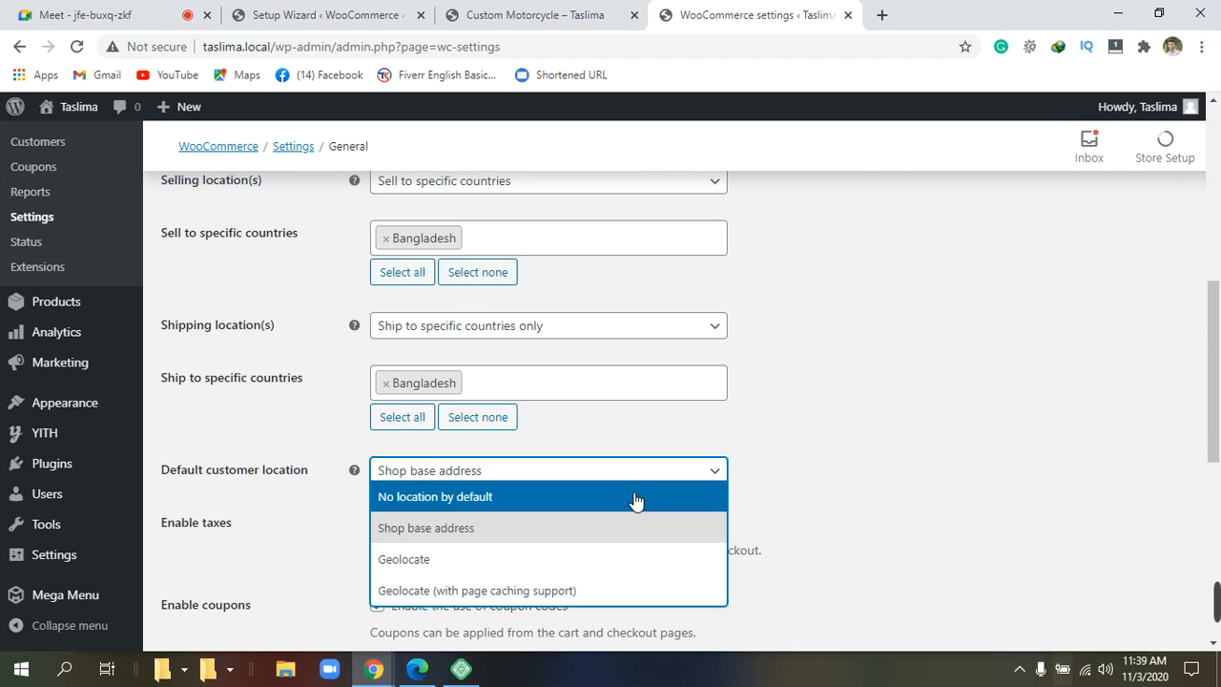
pyautogui.click(565, 496)
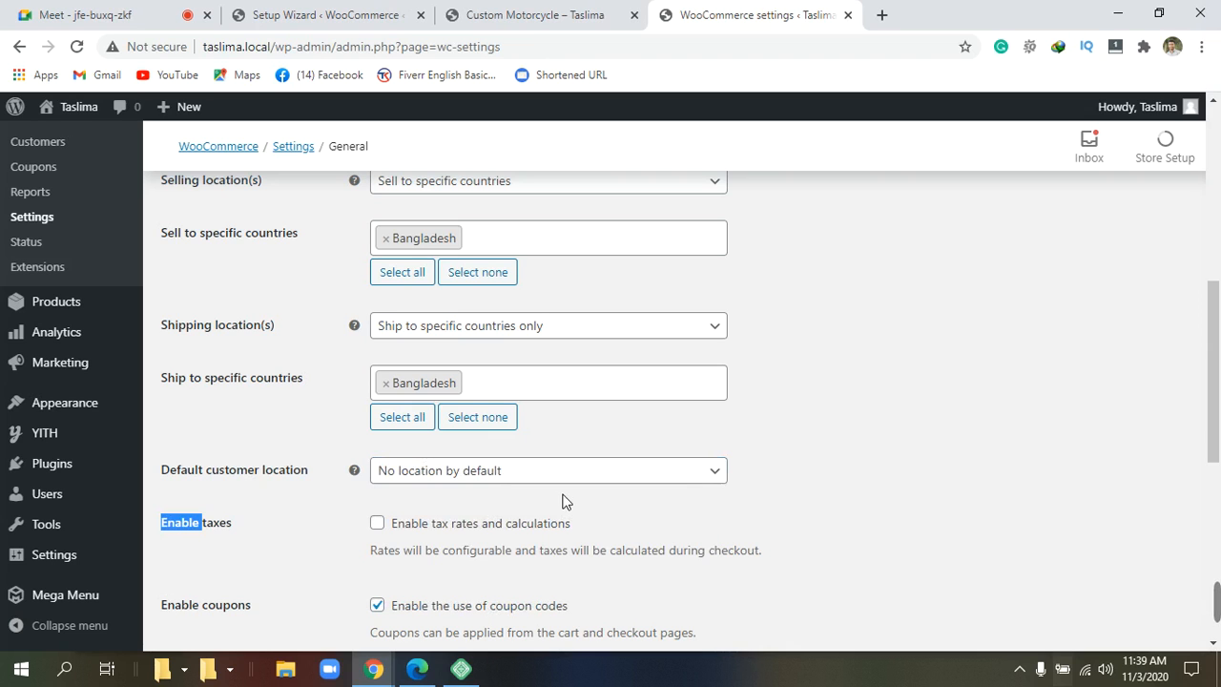
# Tick 'Enable tax rates and calculations' and 'Calculate coupon discounts sequentially'.
pyautogui.scroll(-1, 572, 490)
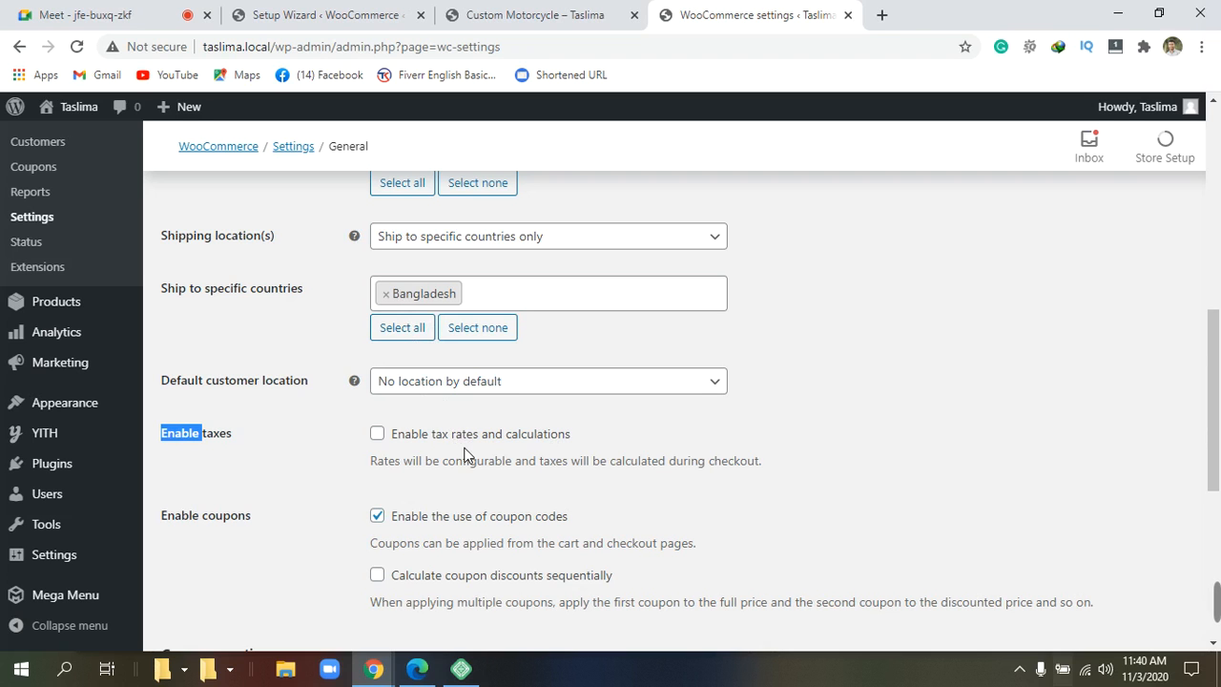
pyautogui.scroll(-1, 464, 453)
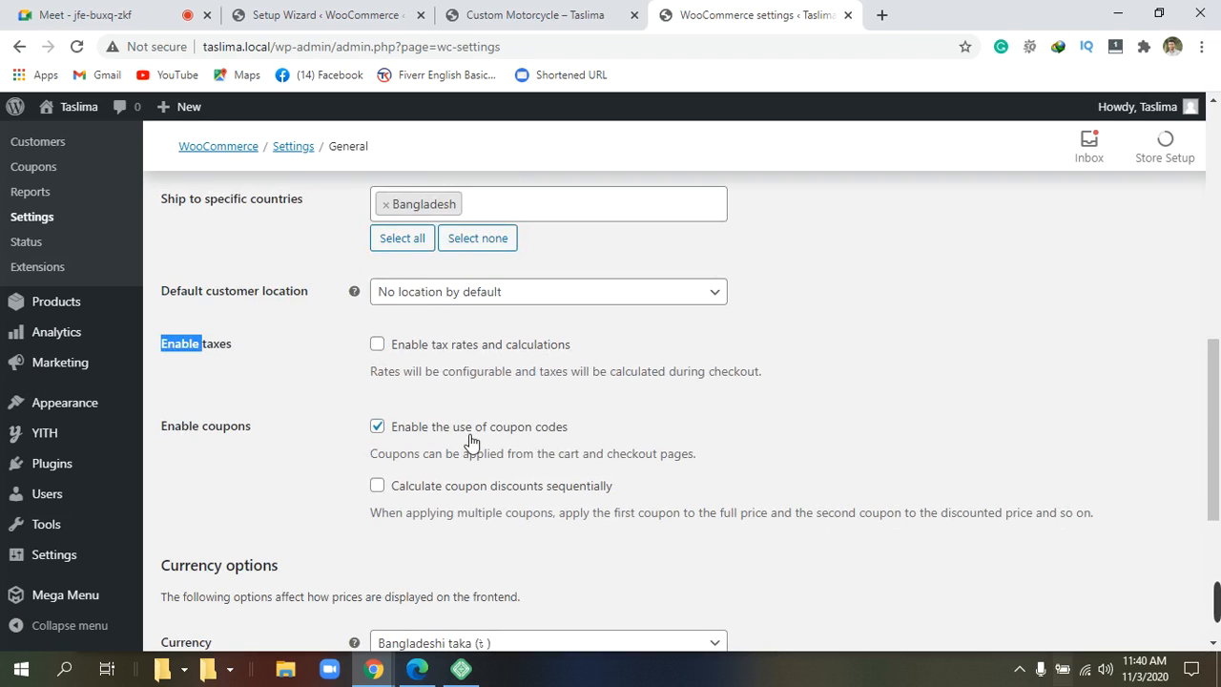
pyautogui.click(378, 345)
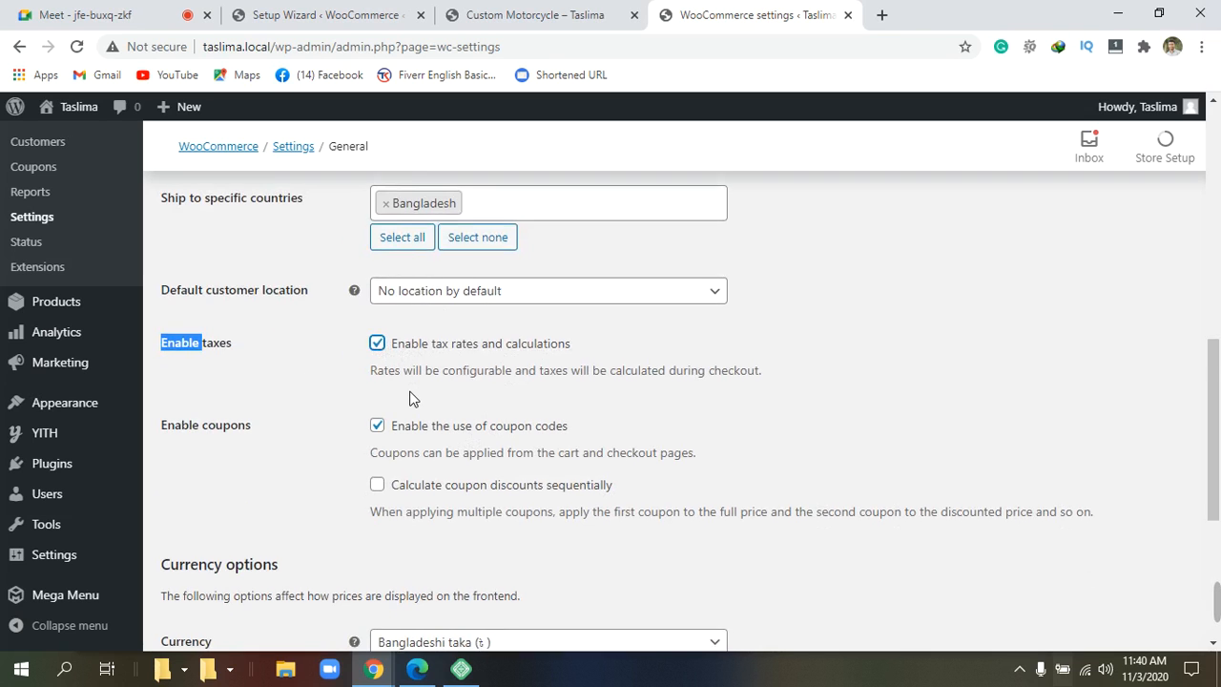
pyautogui.scroll(-1, 410, 399)
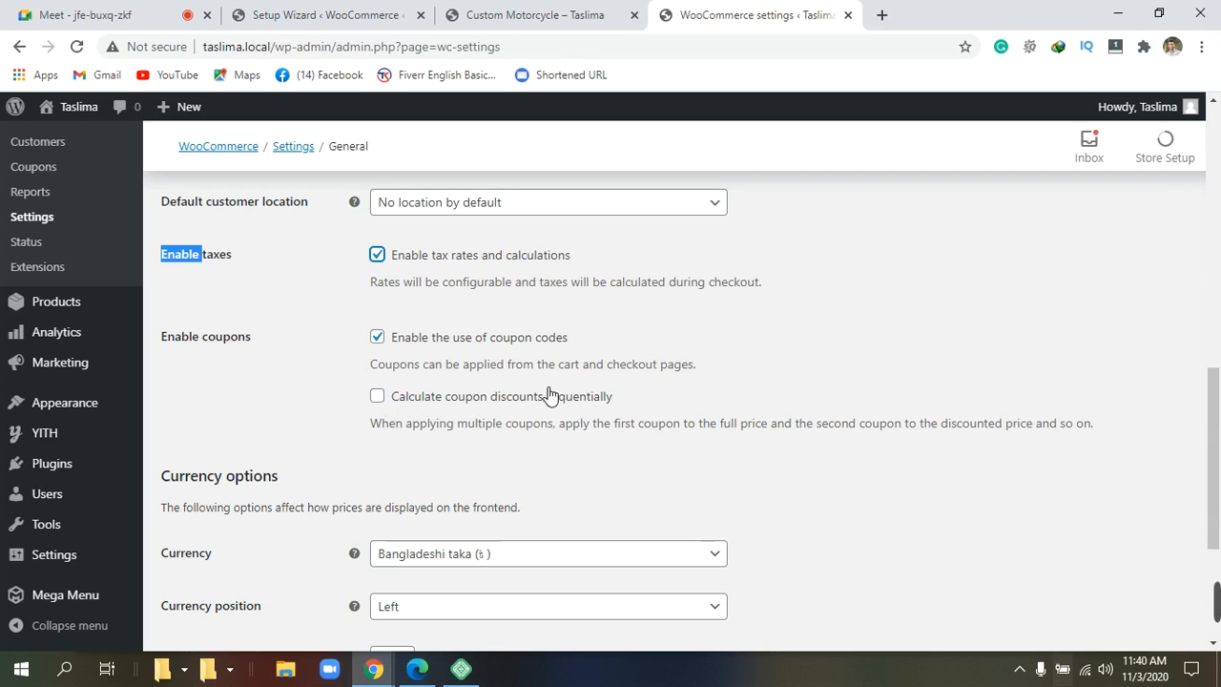
pyautogui.click(377, 399)
pyautogui.scroll(-3, 410, 412)
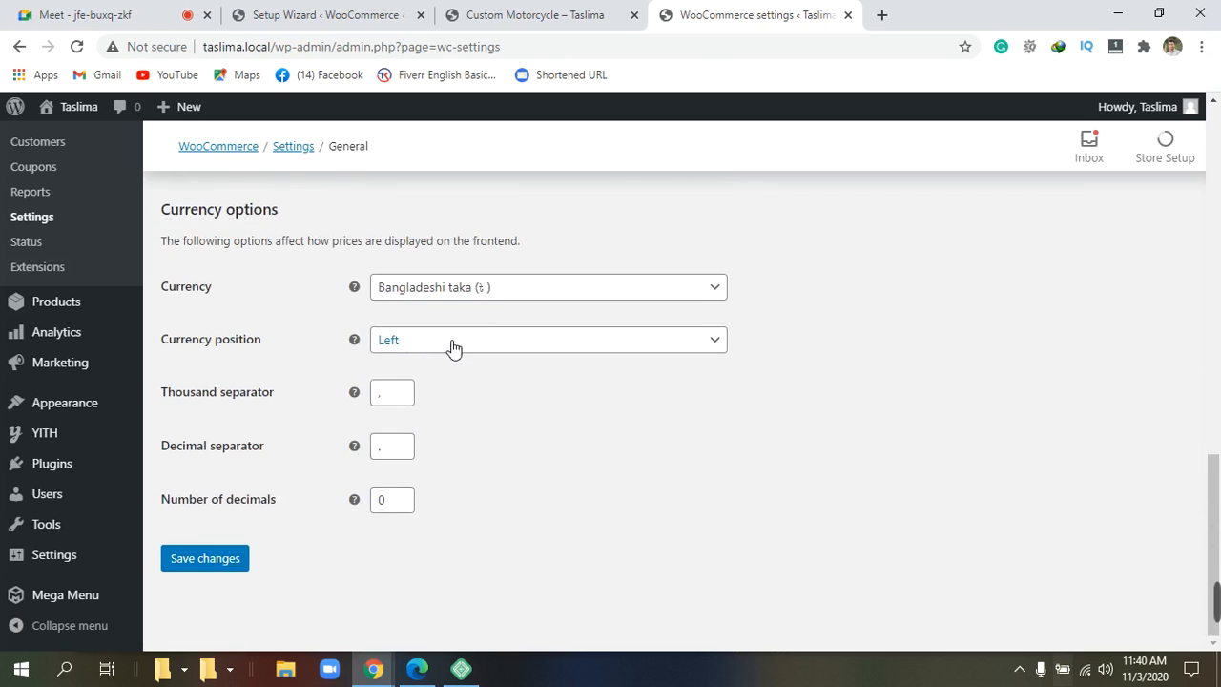
pyautogui.click(651, 296)
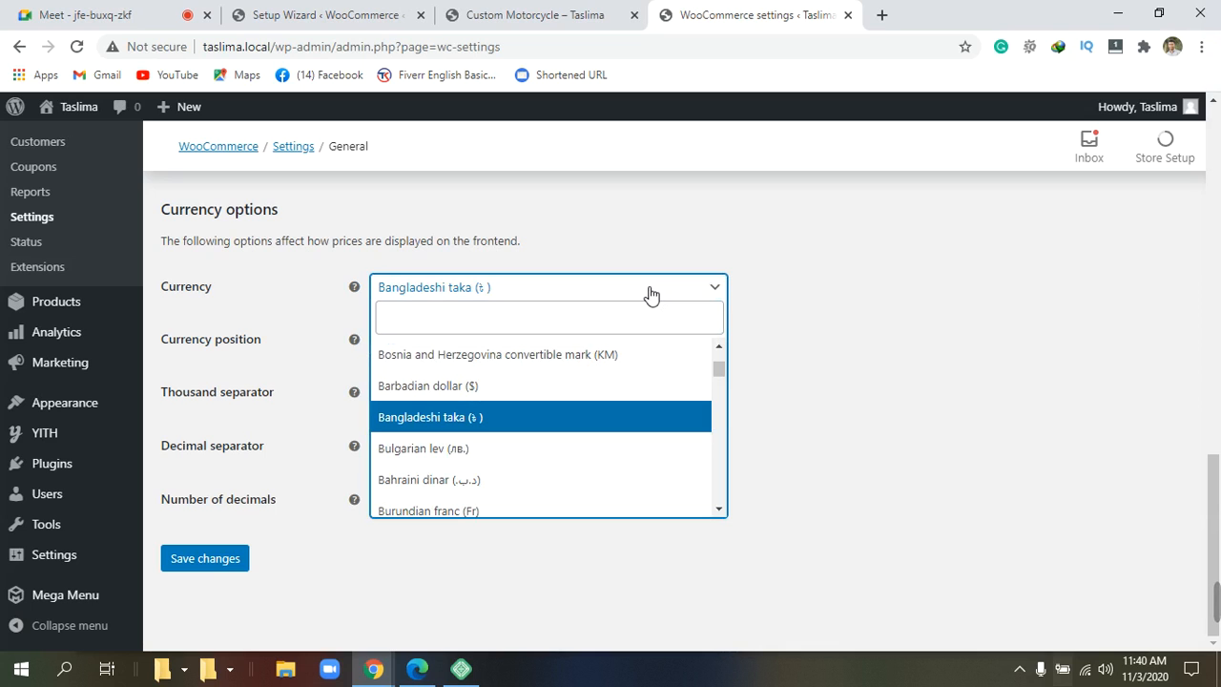
pyautogui.click(505, 416)
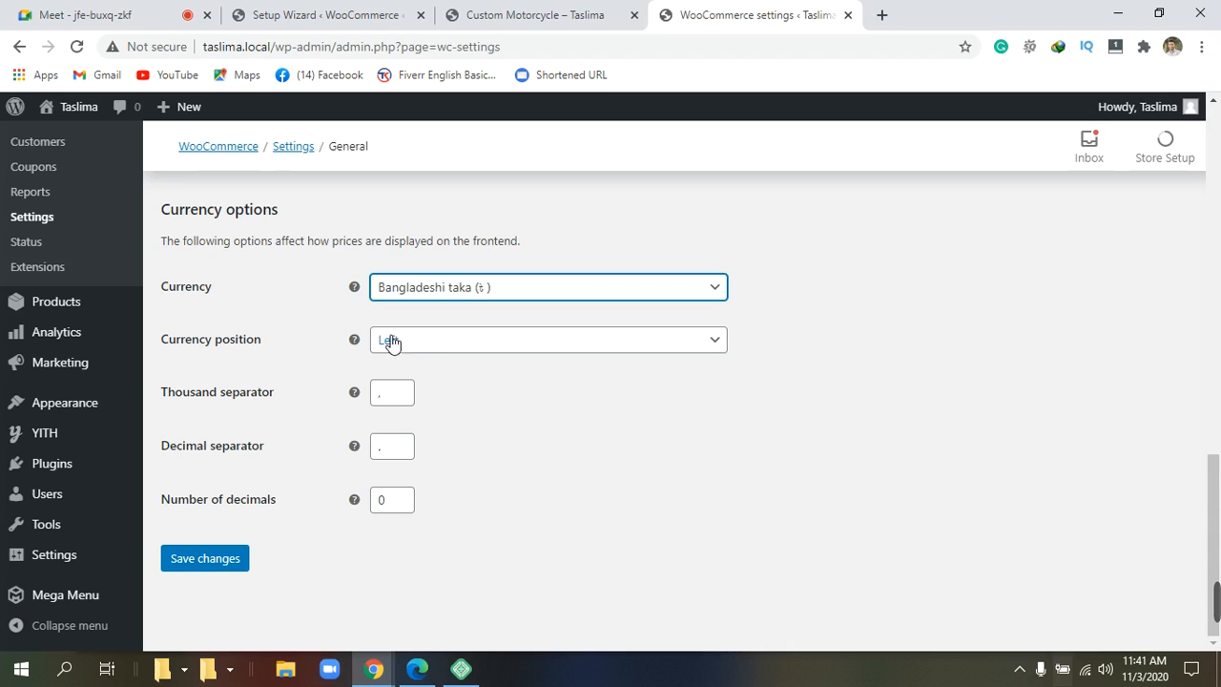
pyautogui.moveTo(350, 345)
pyautogui.click(722, 345)
pyautogui.click(722, 345)
pyautogui.click(721, 344)
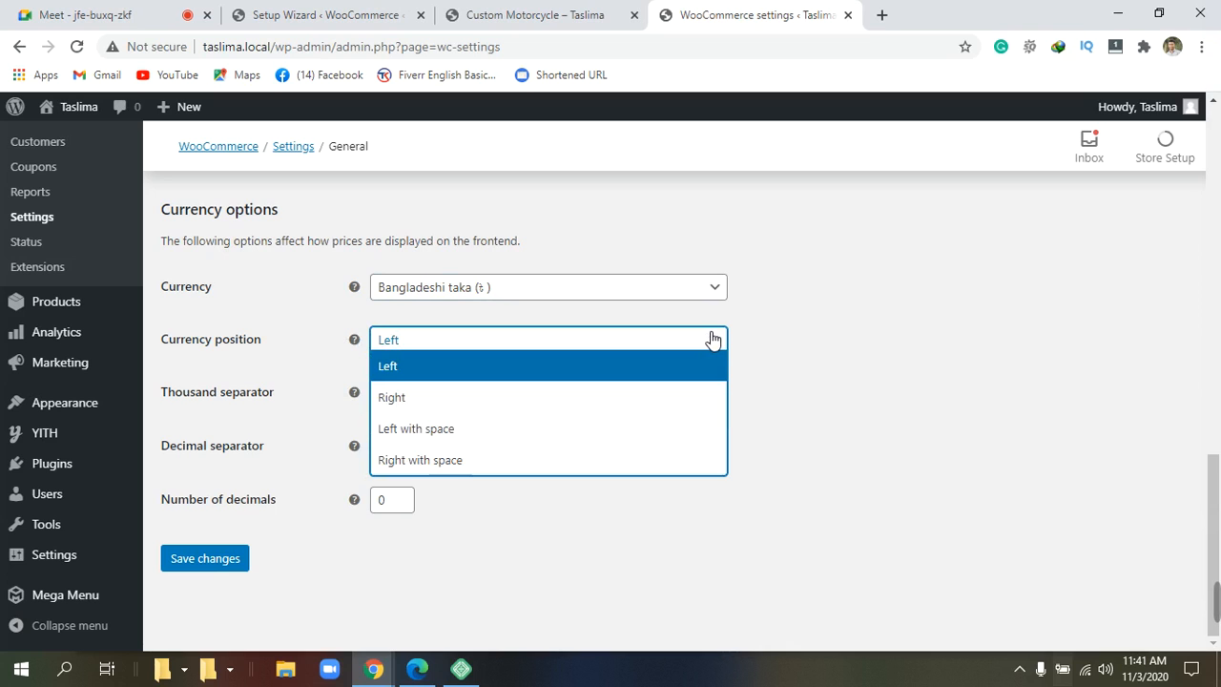
pyautogui.click(431, 359)
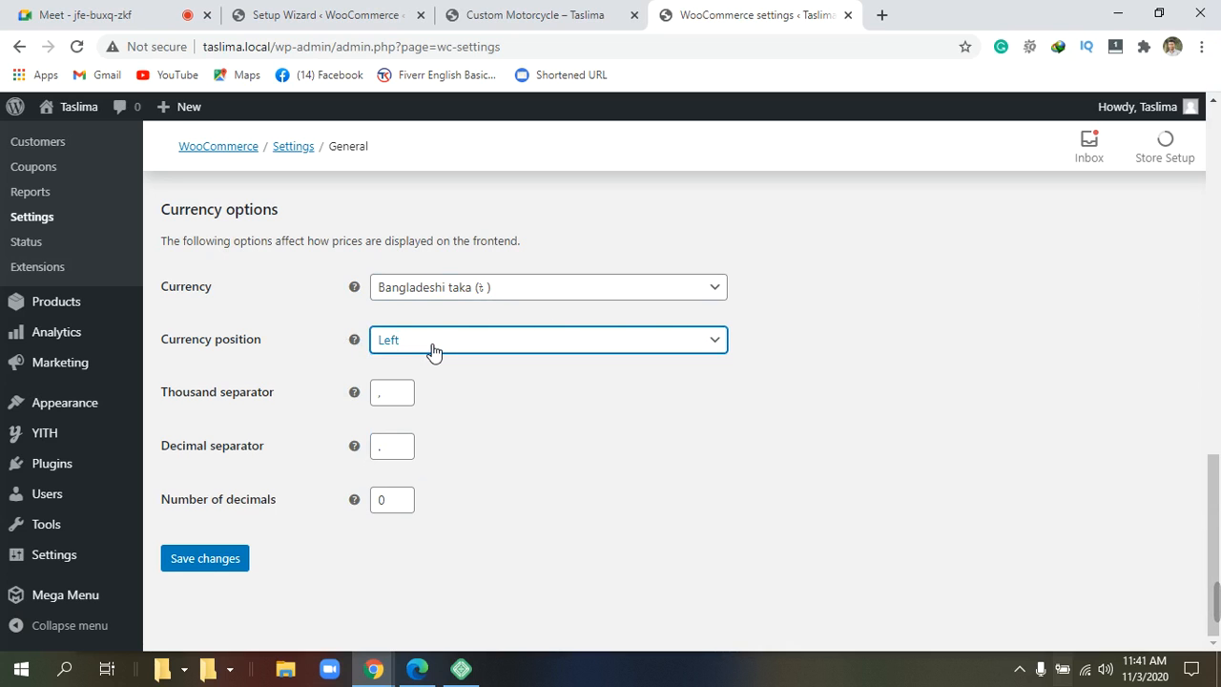
pyautogui.click(431, 351)
pyautogui.click(430, 349)
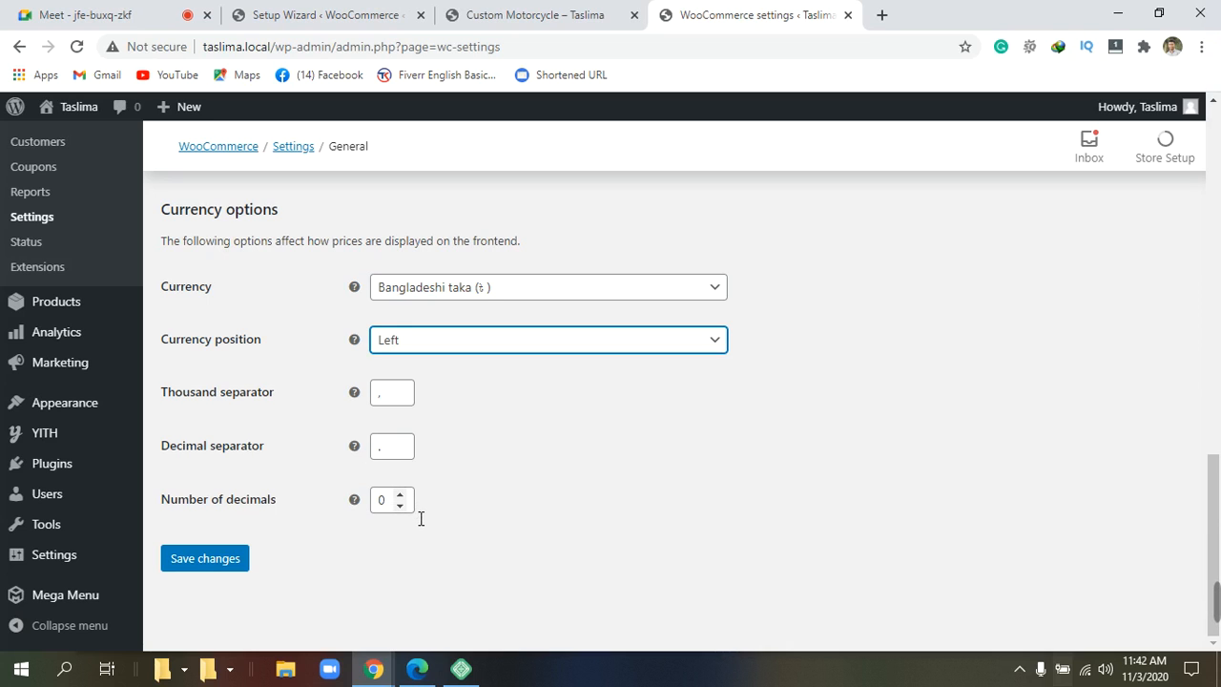
# Change Number of decimals from 0 to 2 and save the General settings.
pyautogui.click(398, 502)
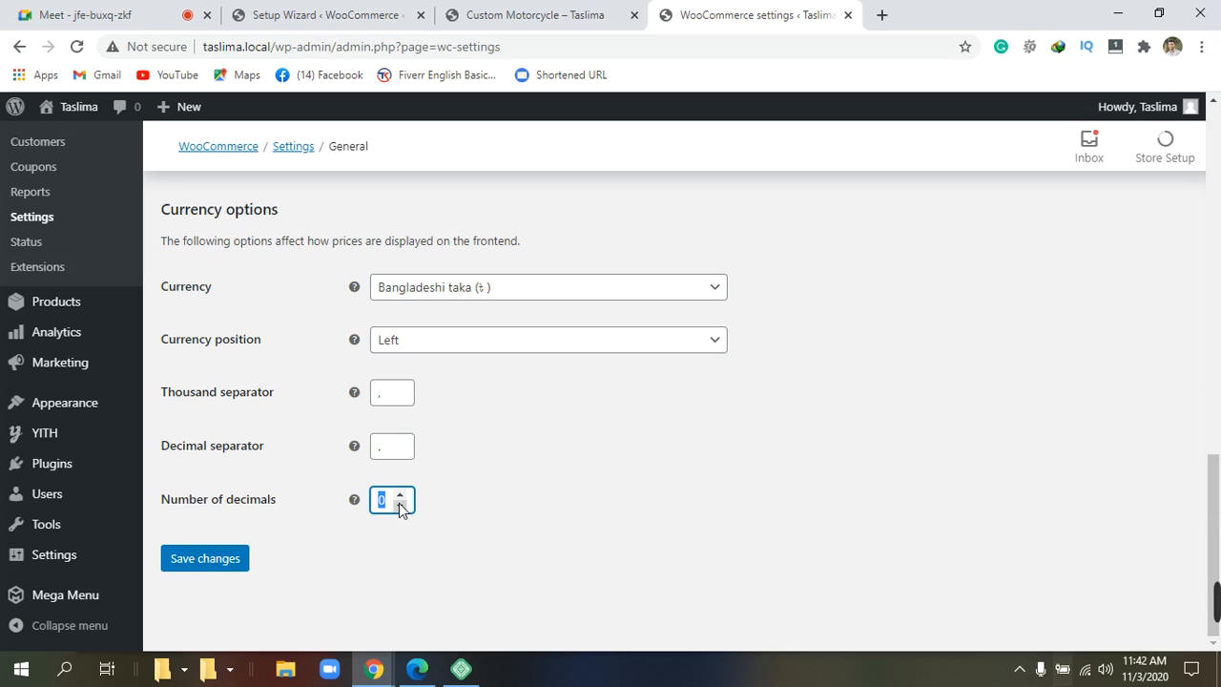
pyautogui.click(389, 508)
pyautogui.press('BackSpace')
pyautogui.write('2')
pyautogui.scroll(7, 417, 503)
pyautogui.scroll(-7, 418, 502)
pyautogui.click(208, 563)
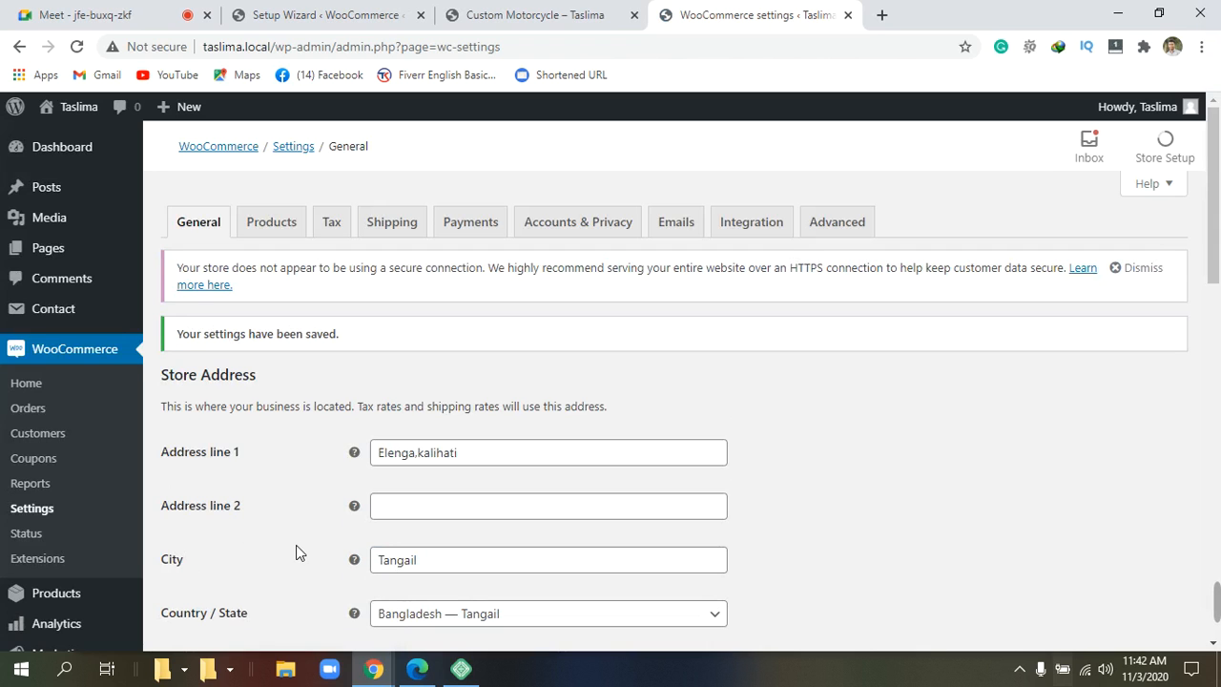
pyautogui.scroll(-3, 295, 552)
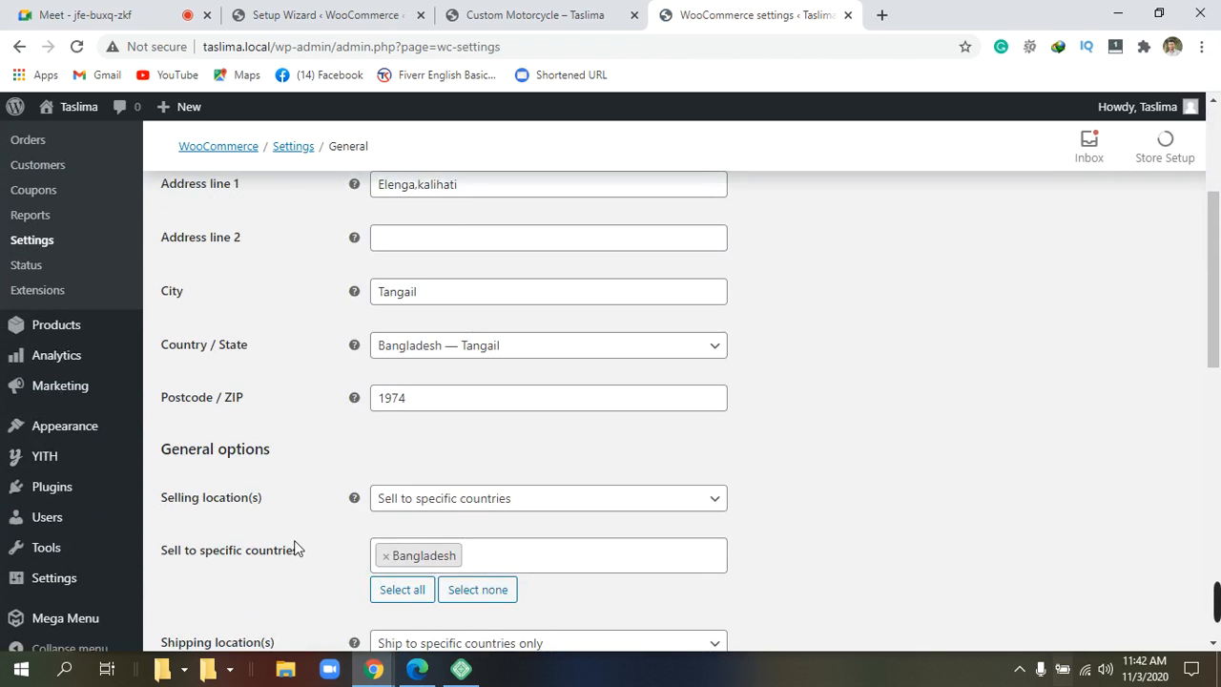
pyautogui.scroll(3, 296, 549)
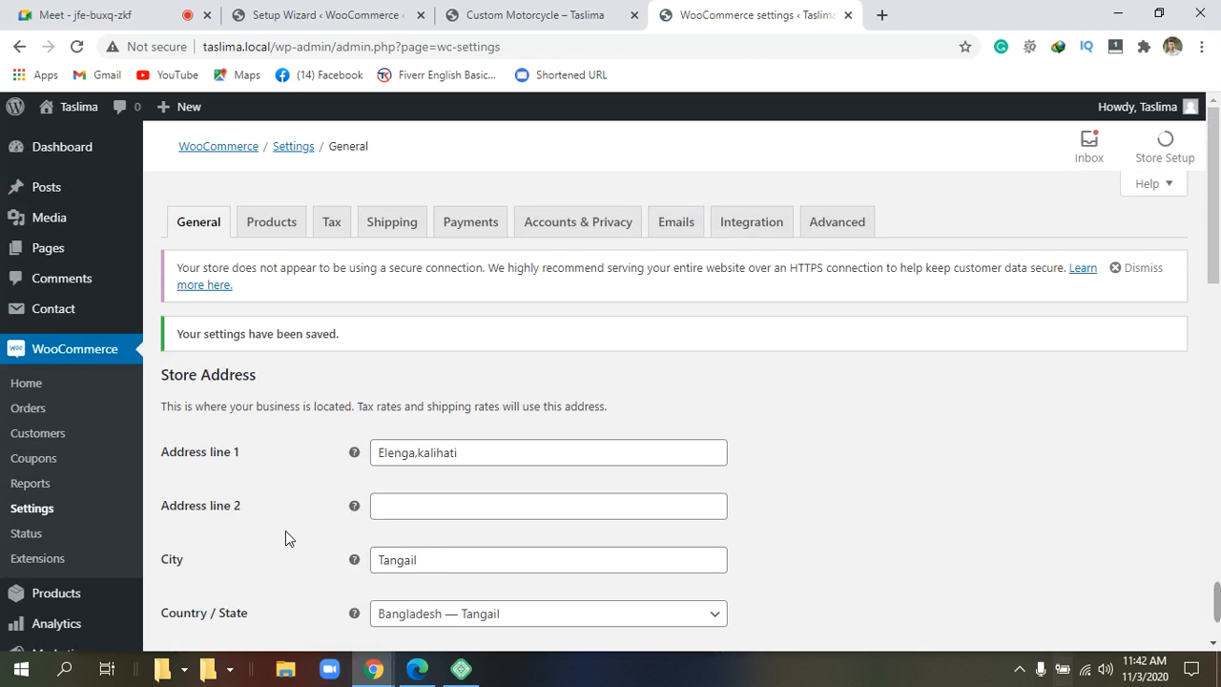
pyautogui.click(267, 229)
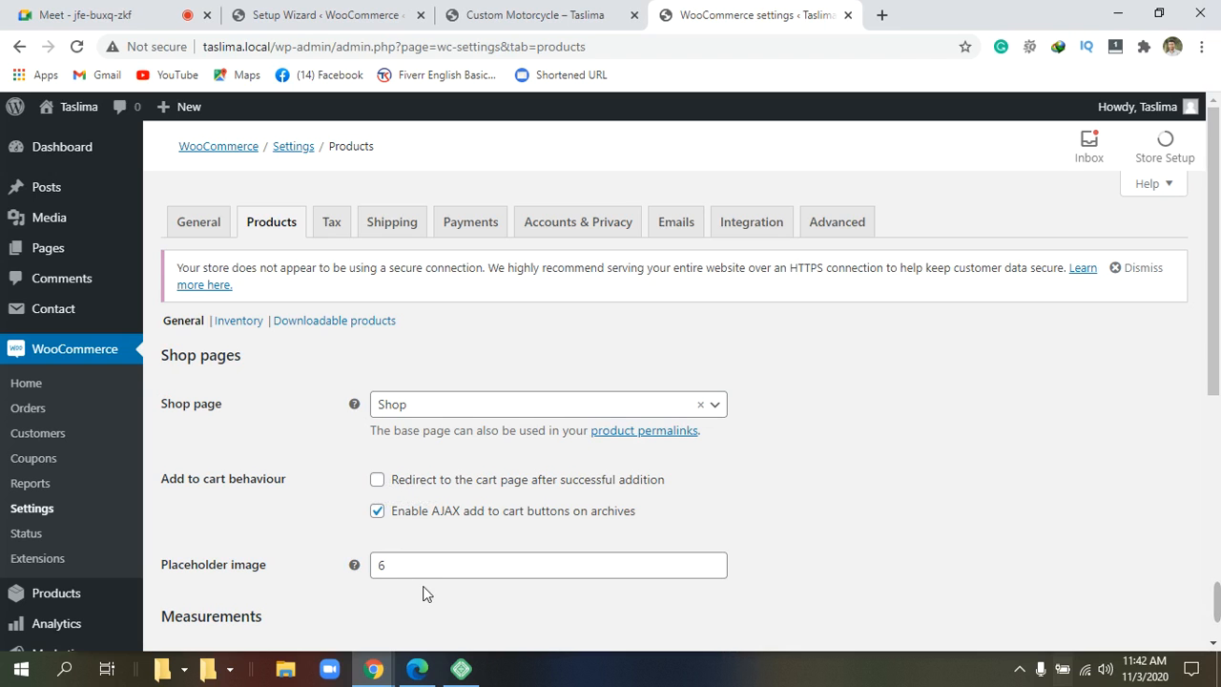
# On the Products tab, tick 'Redirect to the cart page after successful addition'.
pyautogui.scroll(-1, 429, 591)
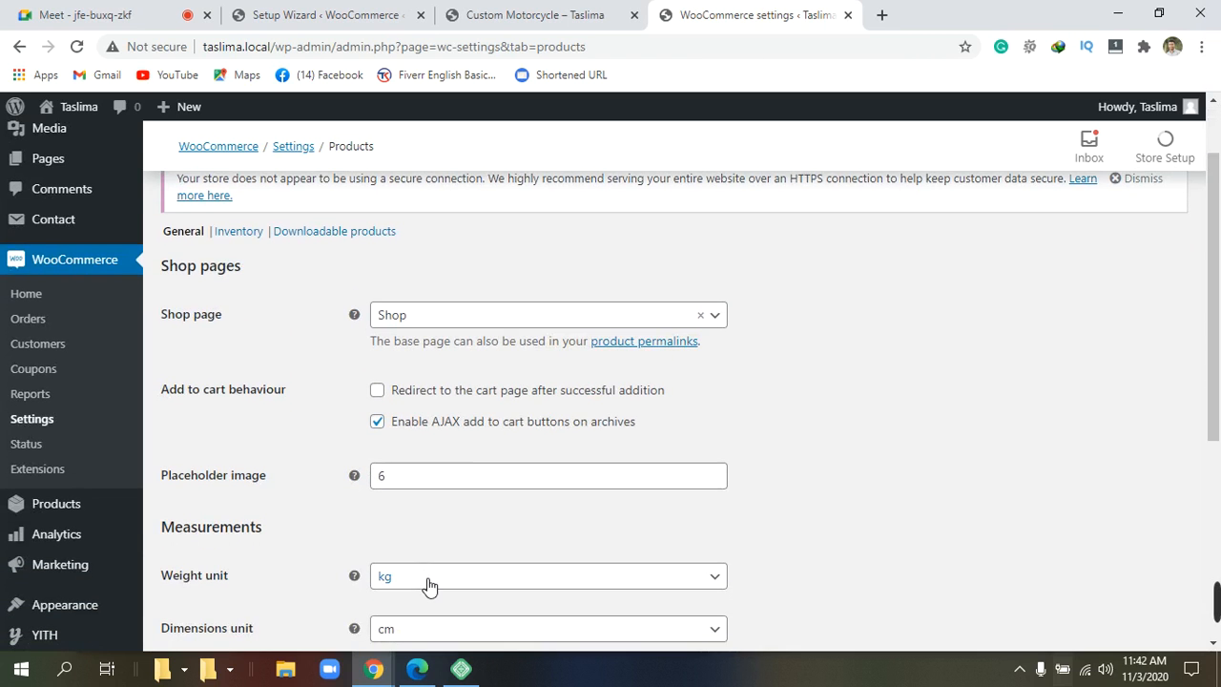
pyautogui.click(377, 389)
pyautogui.moveTo(354, 475)
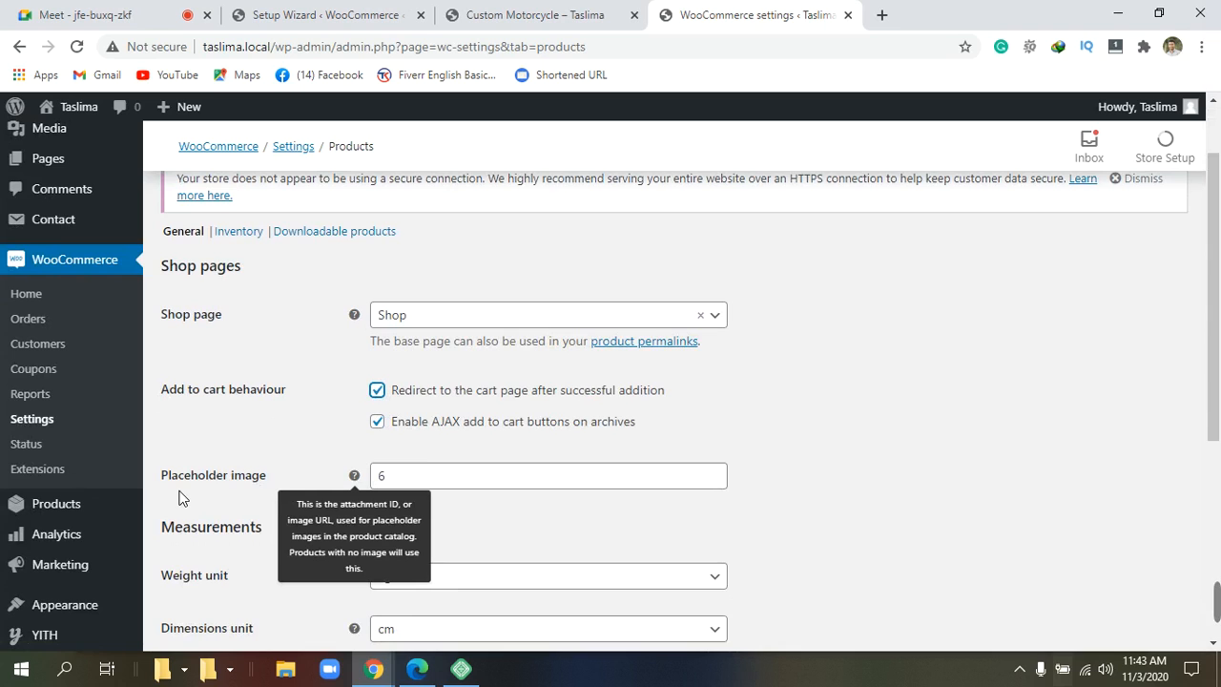
pyautogui.click(722, 484)
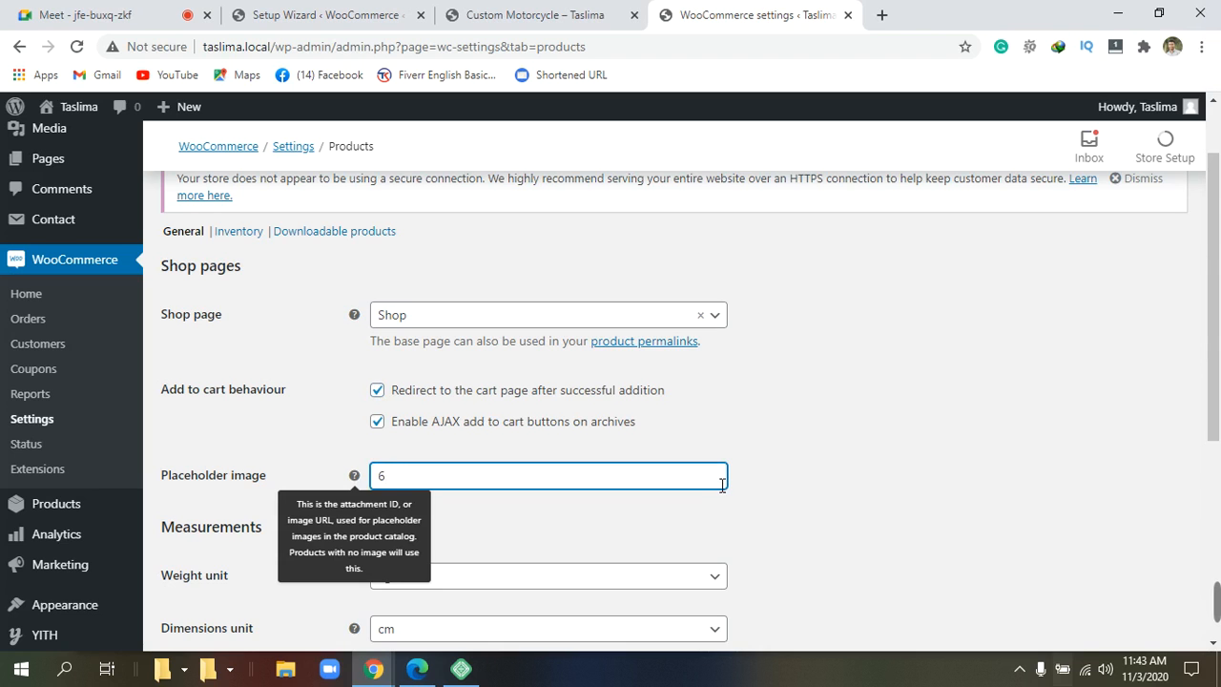
pyautogui.scroll(-2, 722, 485)
pyautogui.click(773, 366)
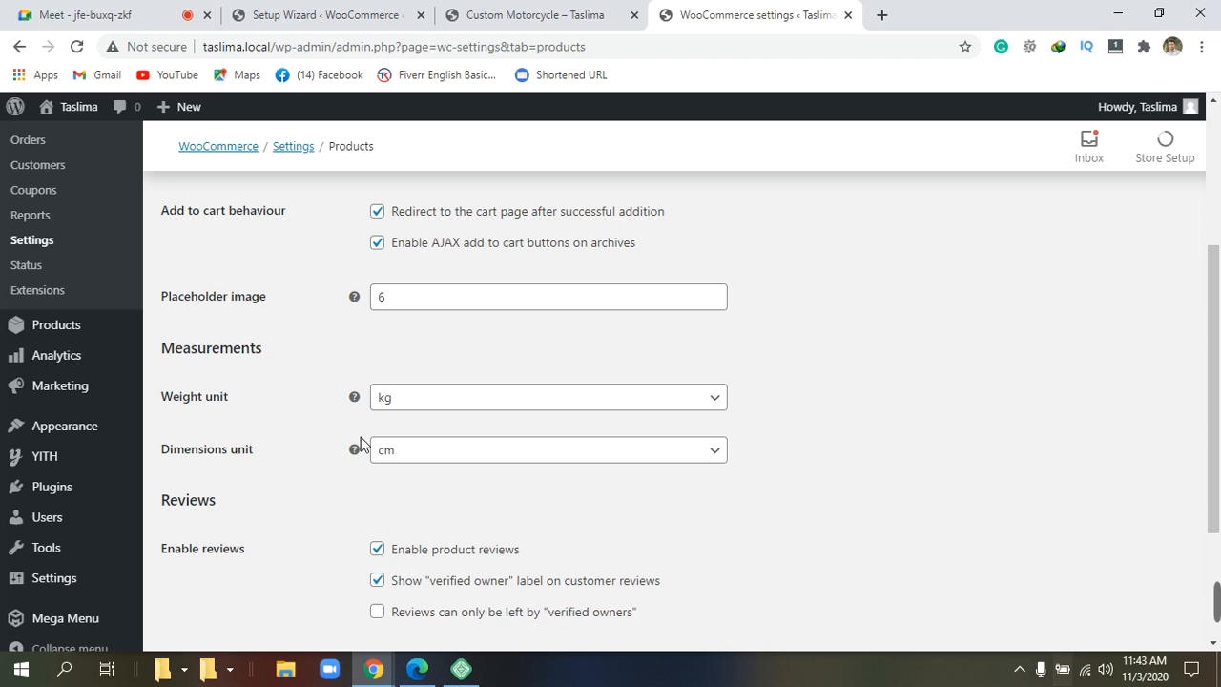
# Keep the weight unit as is, tick 'Reviews can only be left by verified owners', and save.
pyautogui.moveTo(351, 446)
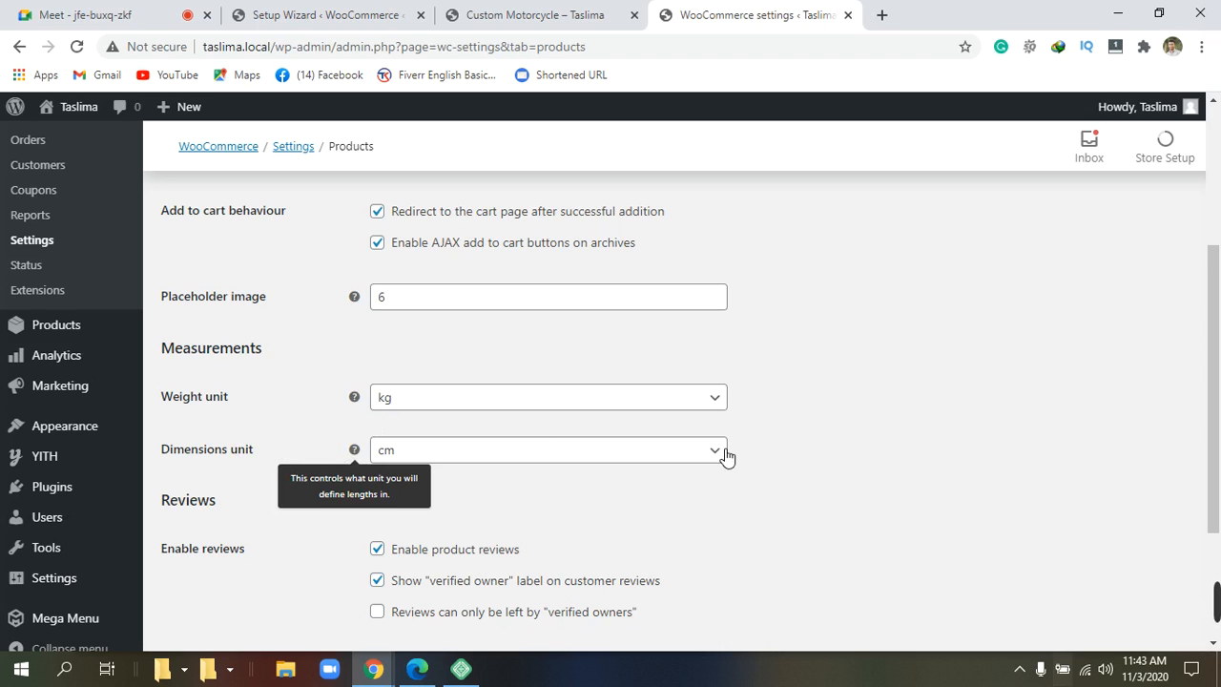
pyautogui.click(718, 401)
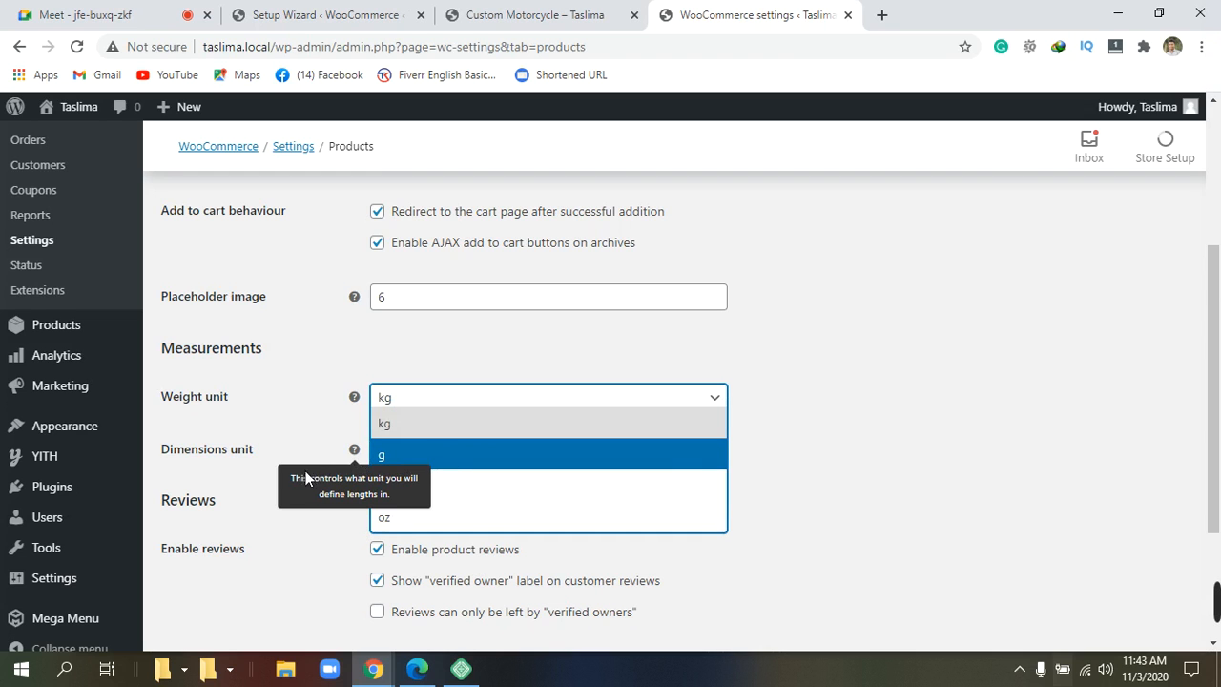
pyautogui.scroll(-1, 325, 482)
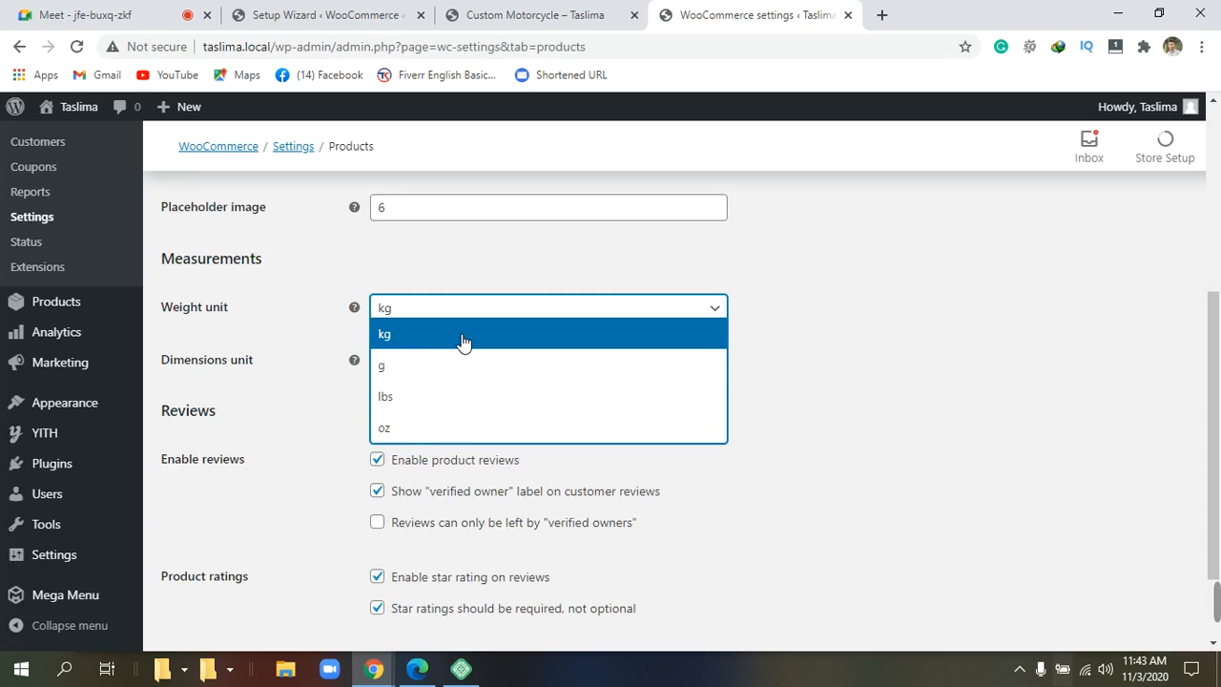
pyautogui.doubleClick(788, 315)
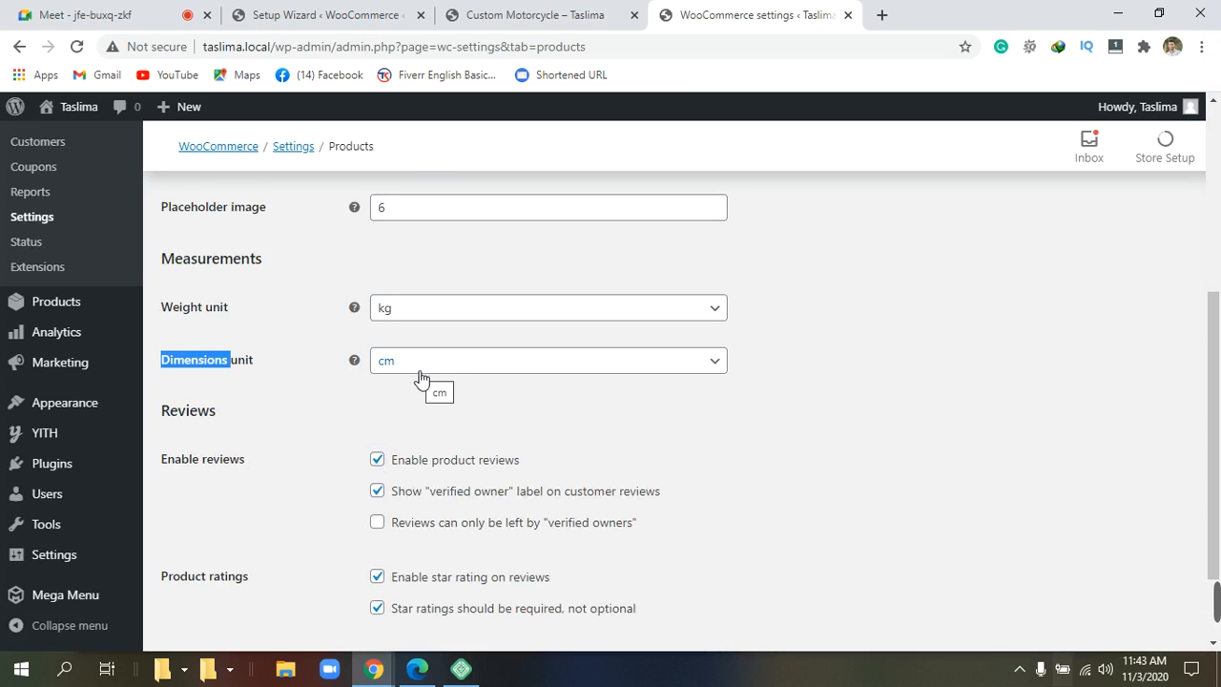
pyautogui.scroll(-2, 560, 390)
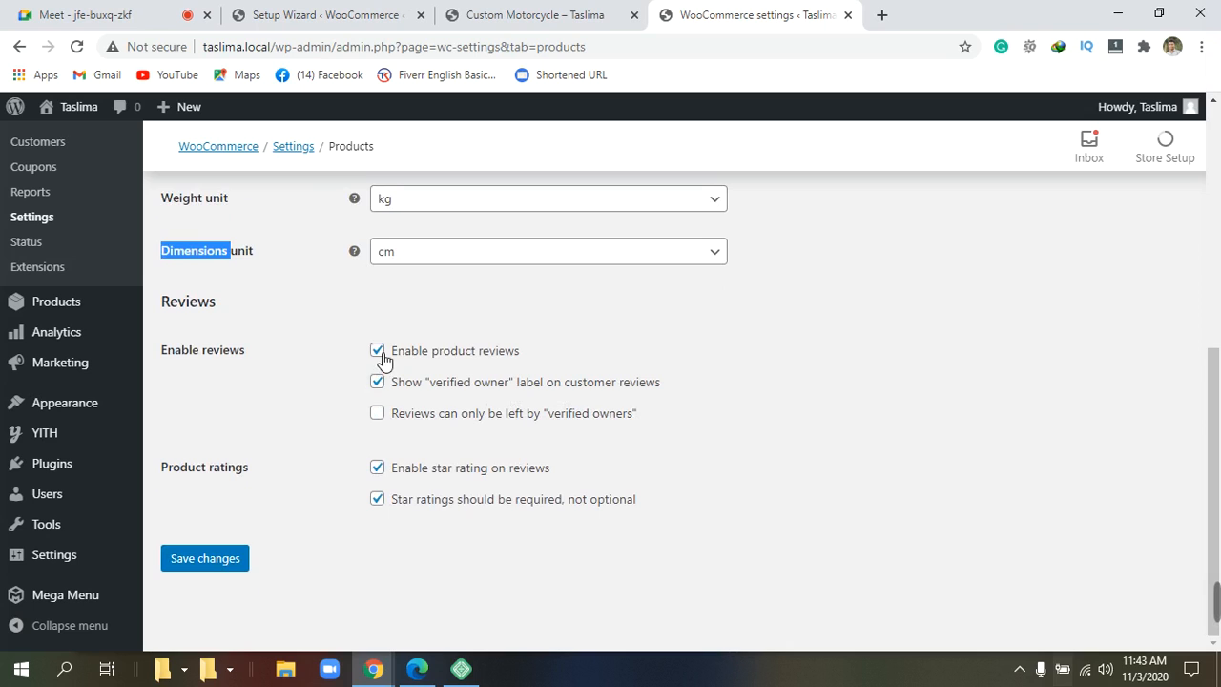
pyautogui.click(379, 416)
pyautogui.click(227, 564)
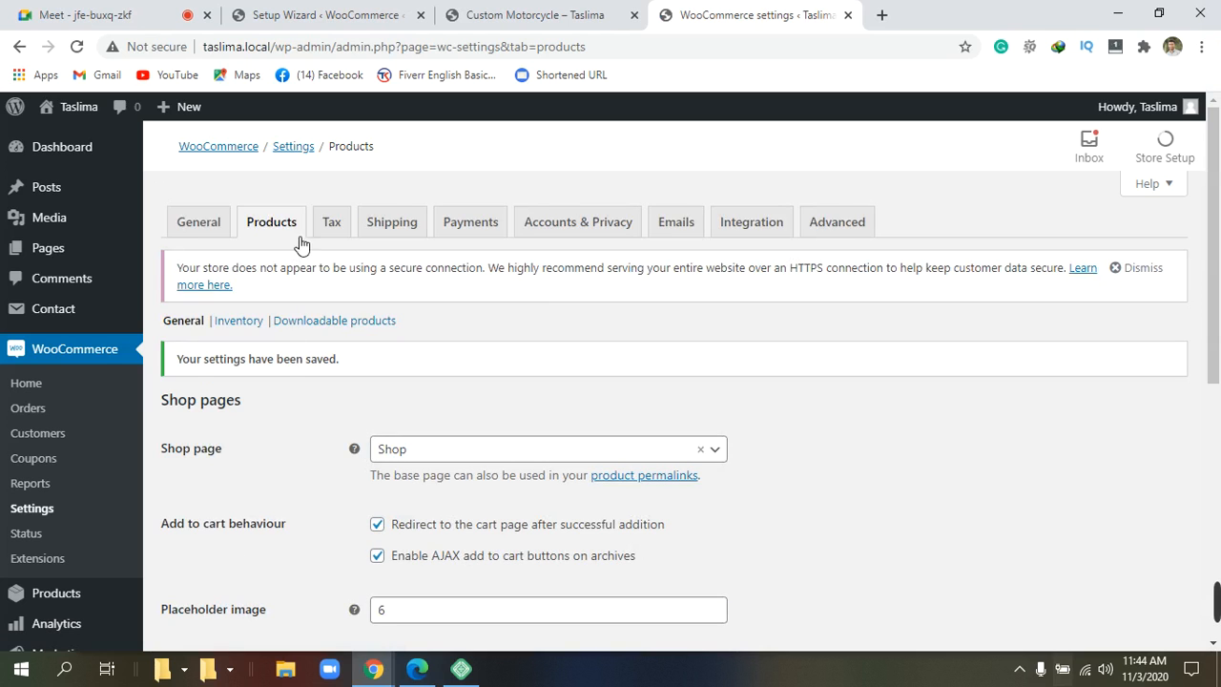
# Scroll through the Tax options to review how prices and tax are handled.
pyautogui.click(330, 233)
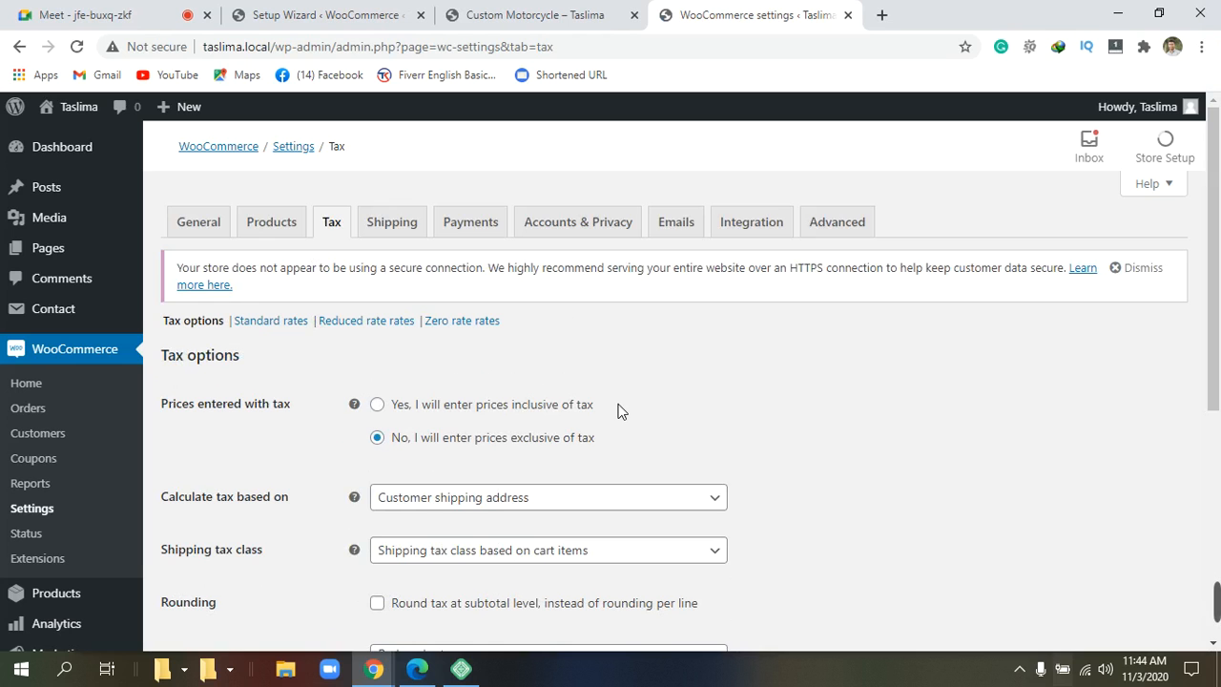
pyautogui.scroll(-2, 614, 410)
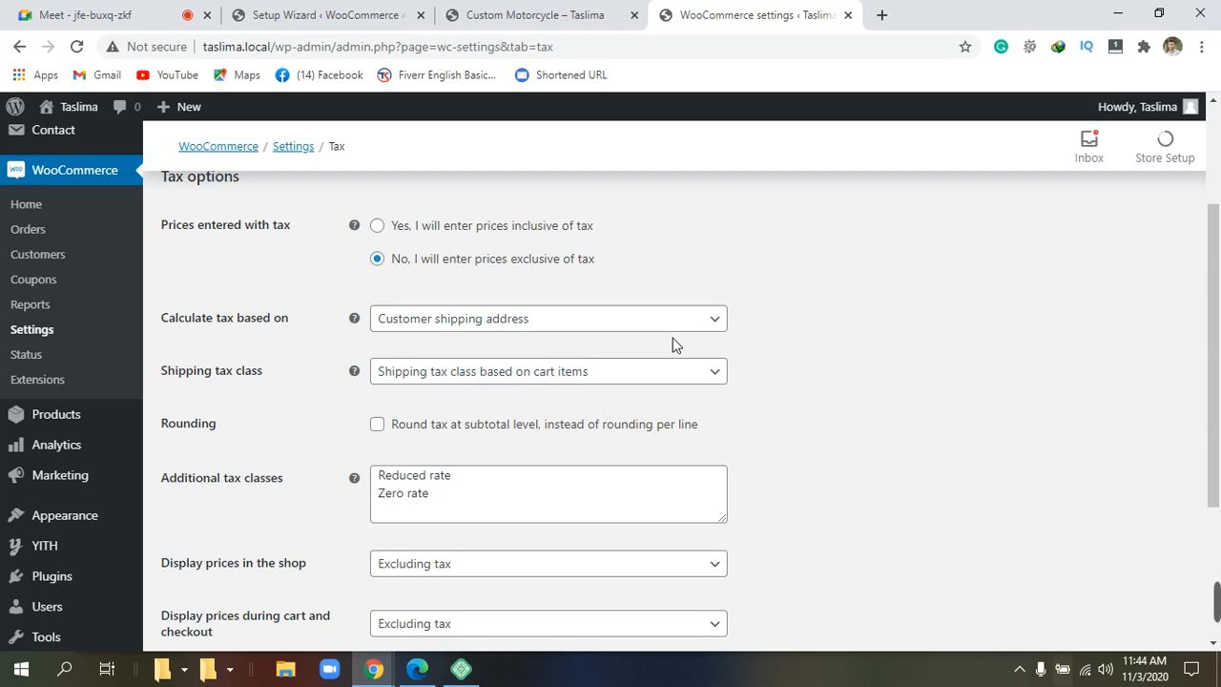
pyautogui.scroll(2, 596, 360)
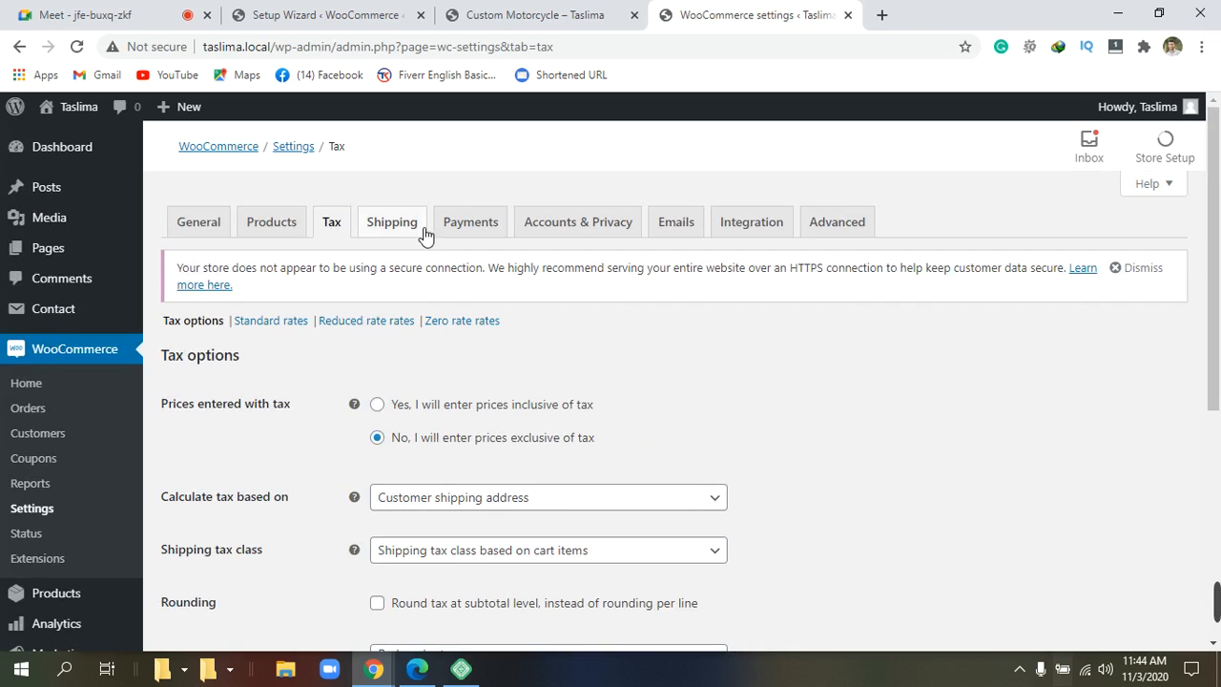
pyautogui.click(391, 222)
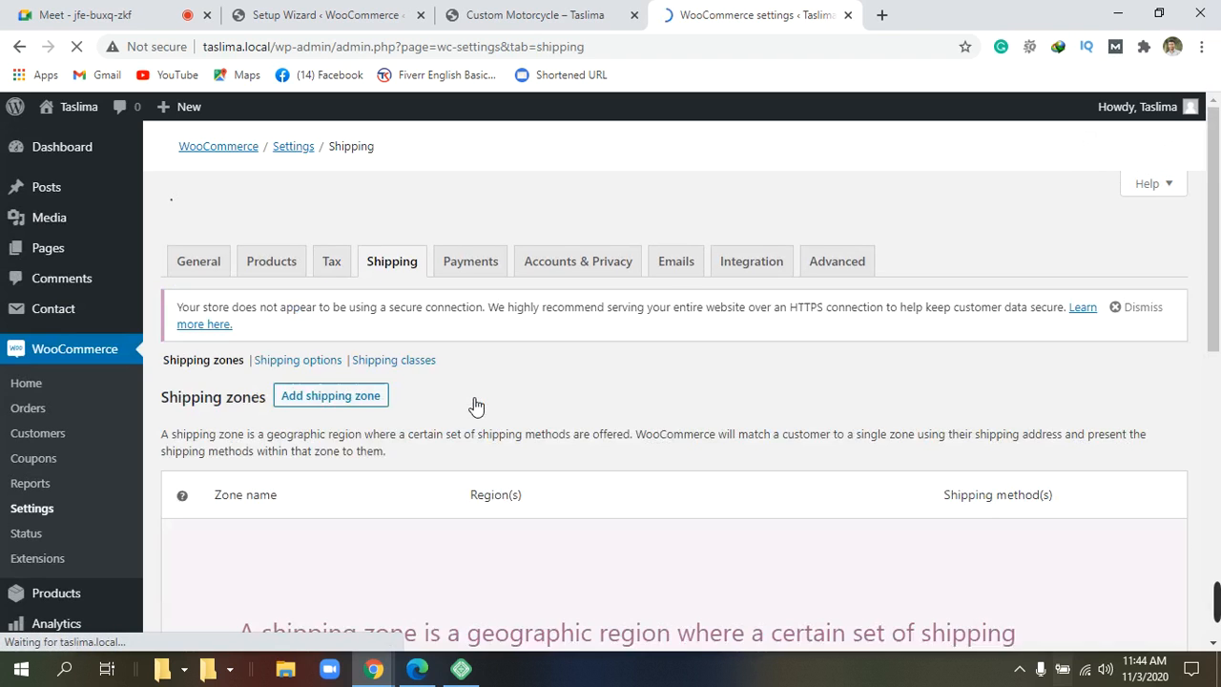
# Look over the empty Shipping zones page, then go to the Payments tab.
pyautogui.scroll(-1, 471, 404)
pyautogui.scroll(1, 467, 397)
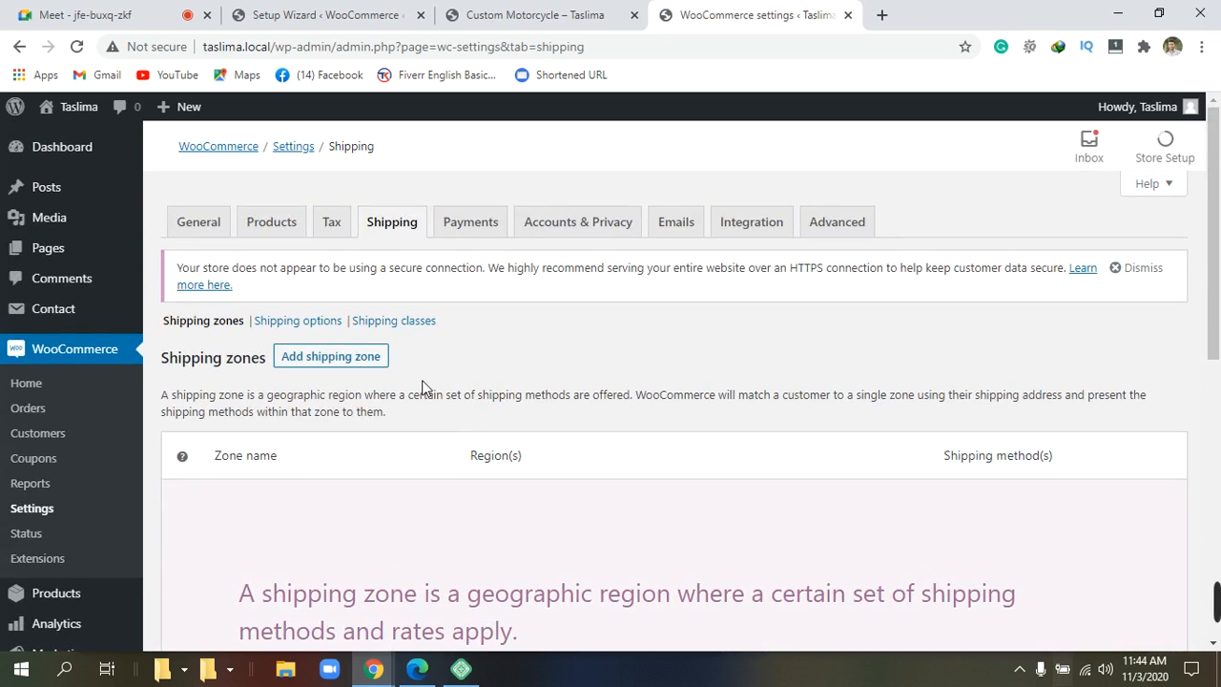
pyautogui.scroll(-5, 417, 386)
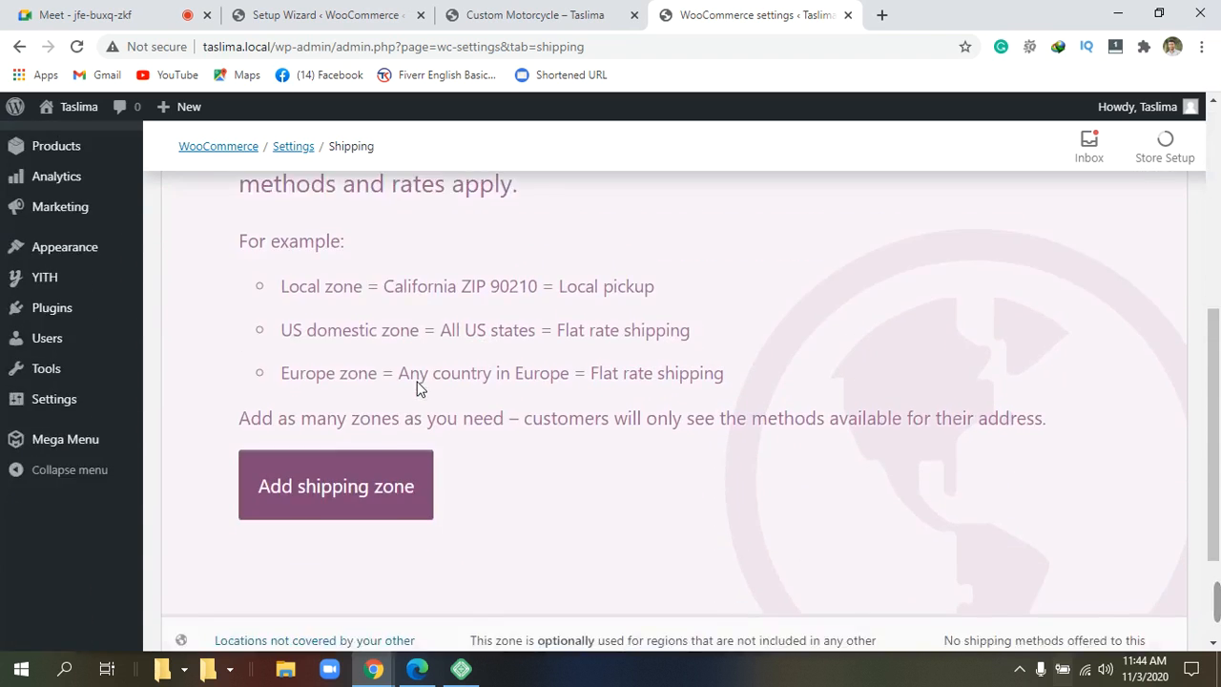
pyautogui.scroll(5, 422, 390)
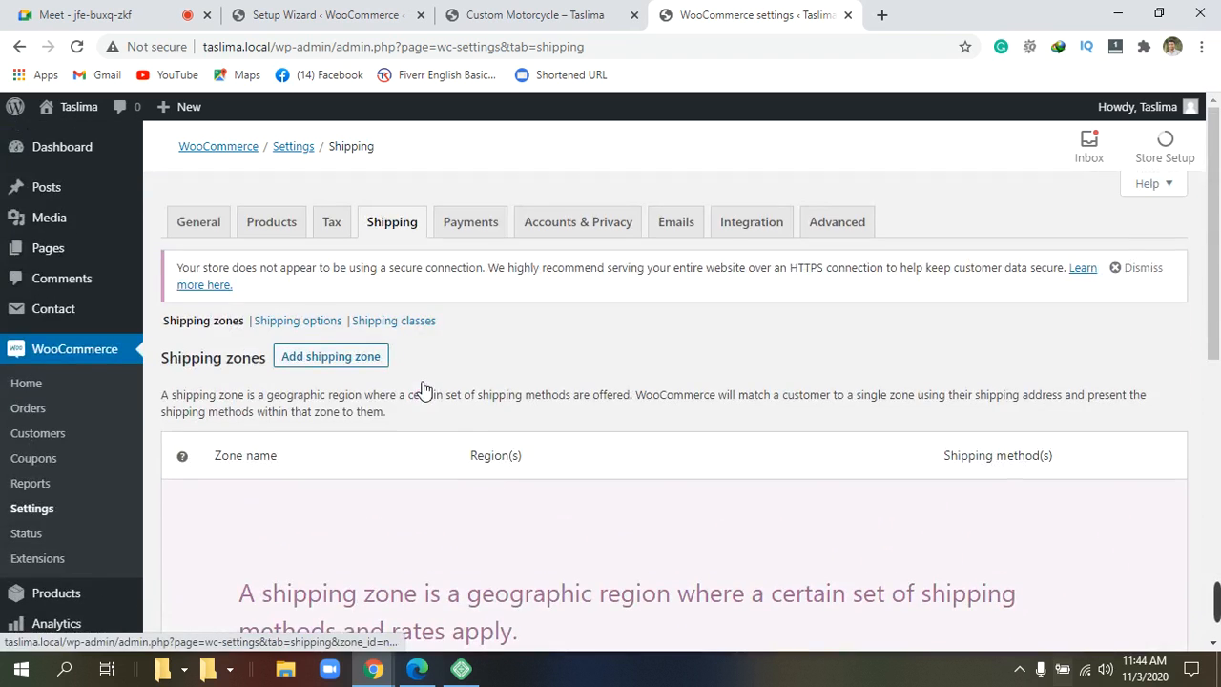
pyautogui.click(471, 227)
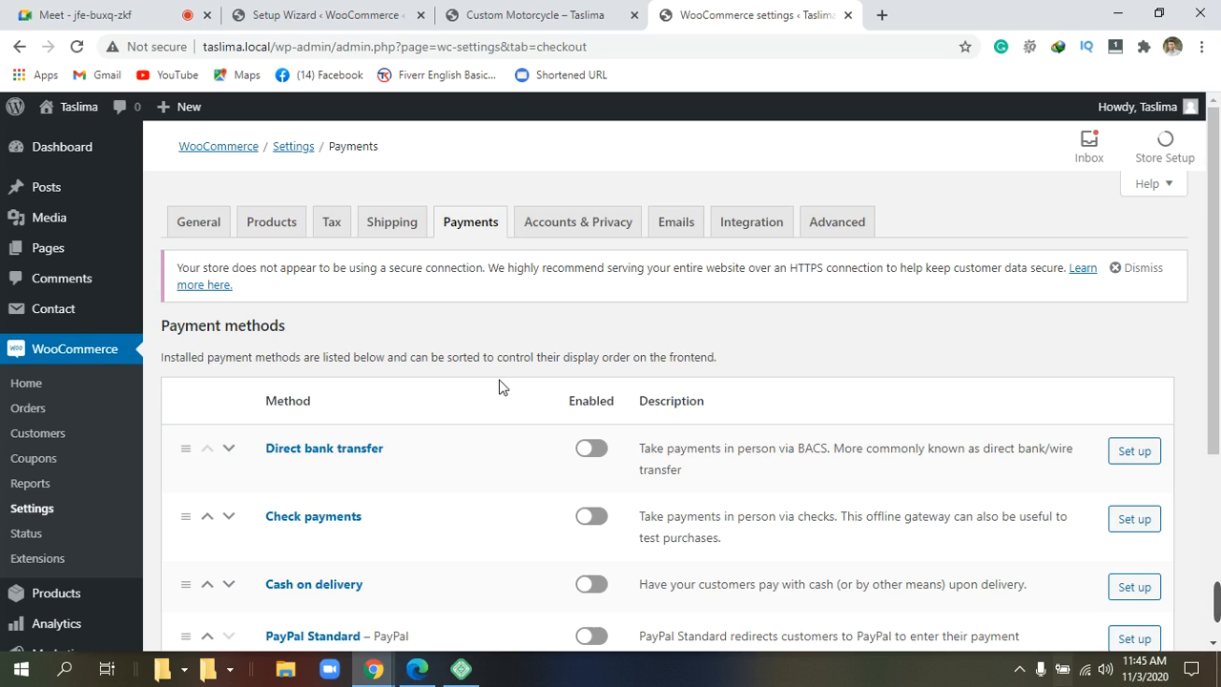
# Enable Direct bank transfer, Cash on delivery and PayPal Standard, leaving Check payments off.
pyautogui.scroll(-1, 503, 386)
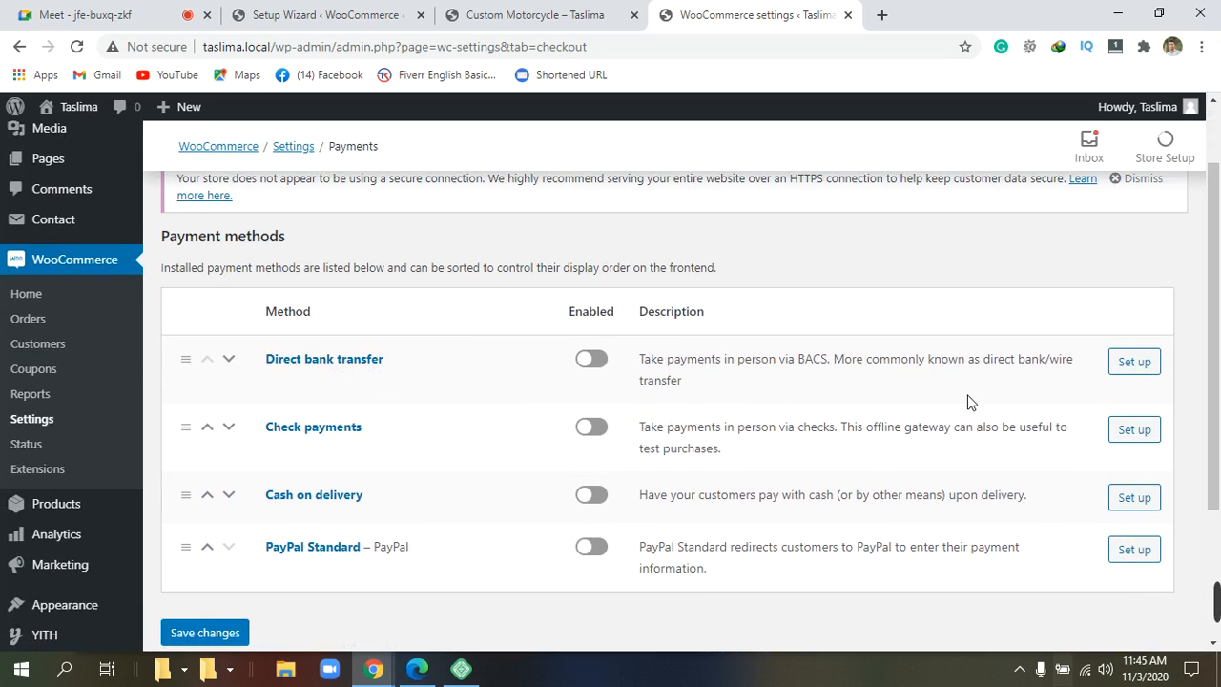
pyautogui.click(593, 358)
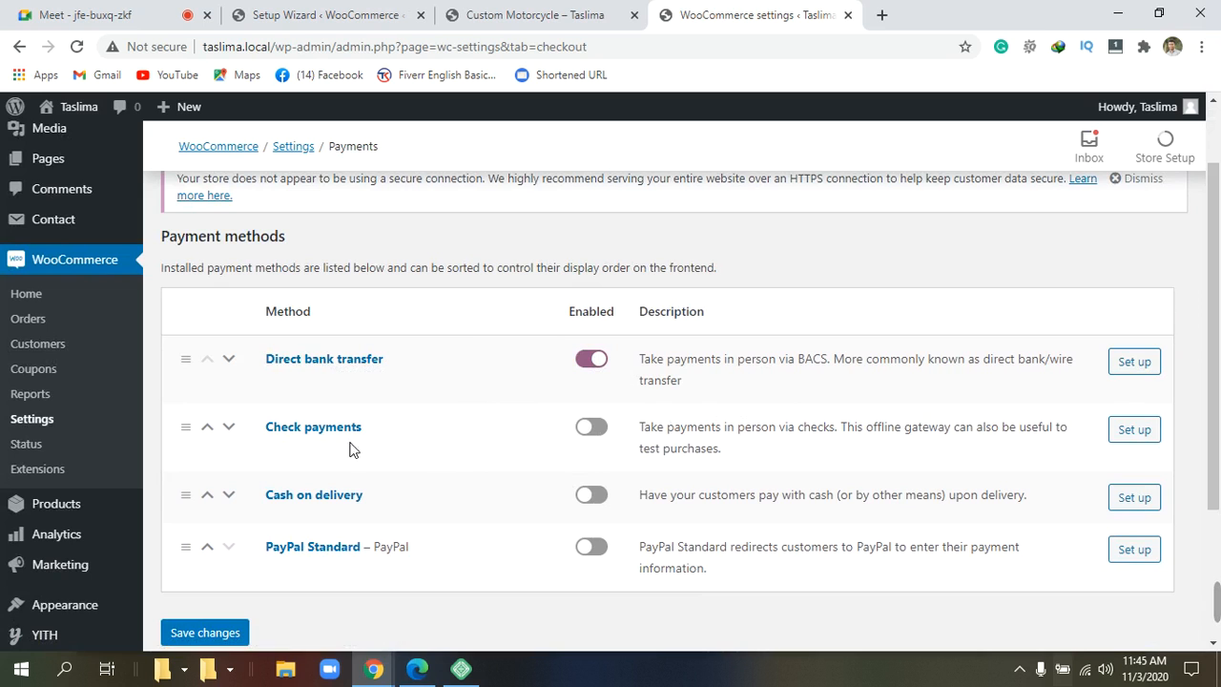
pyautogui.click(590, 428)
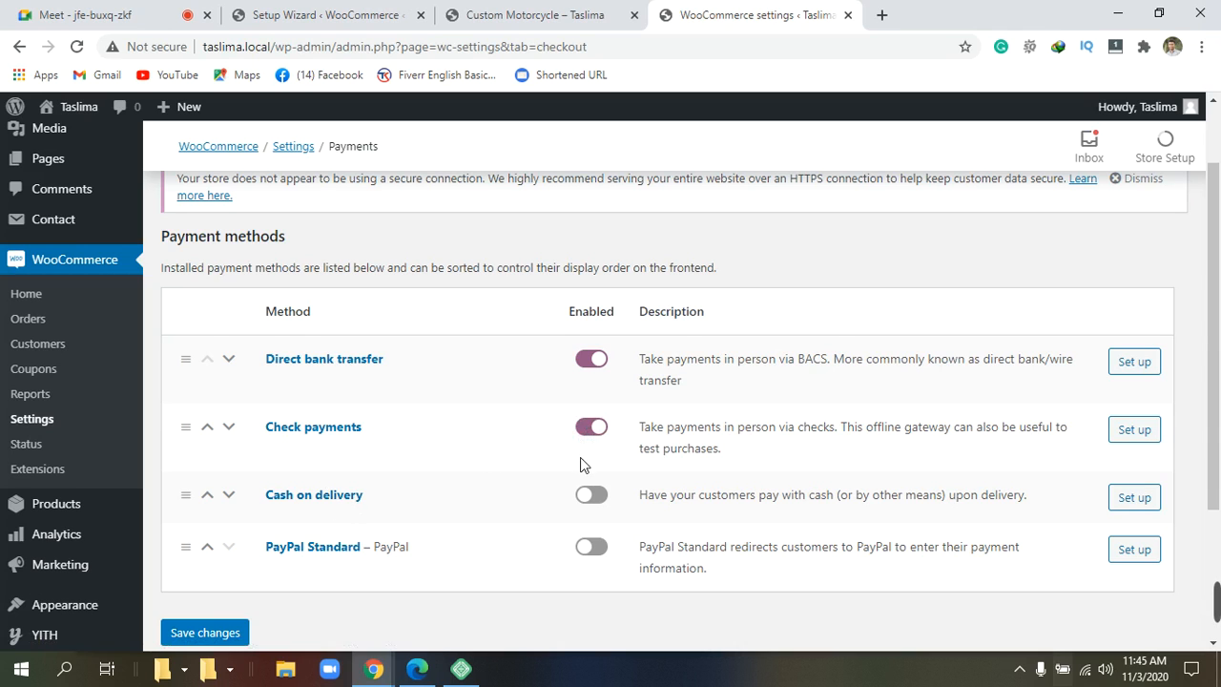
pyautogui.click(597, 431)
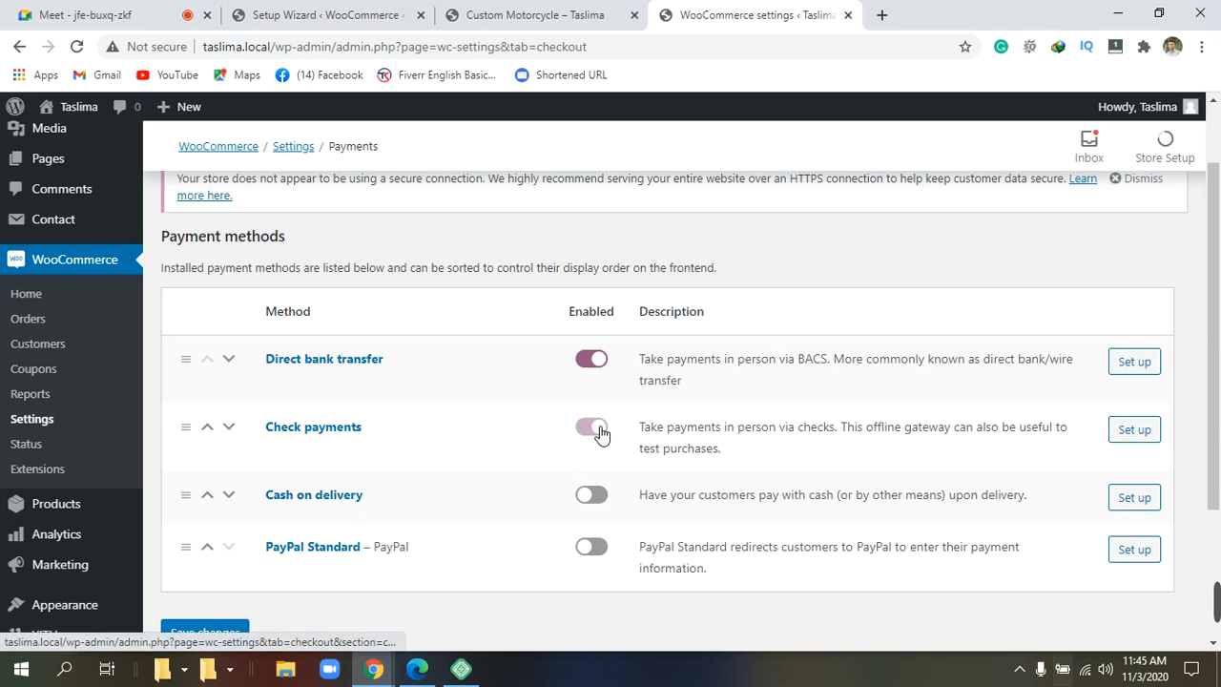
pyautogui.click(589, 498)
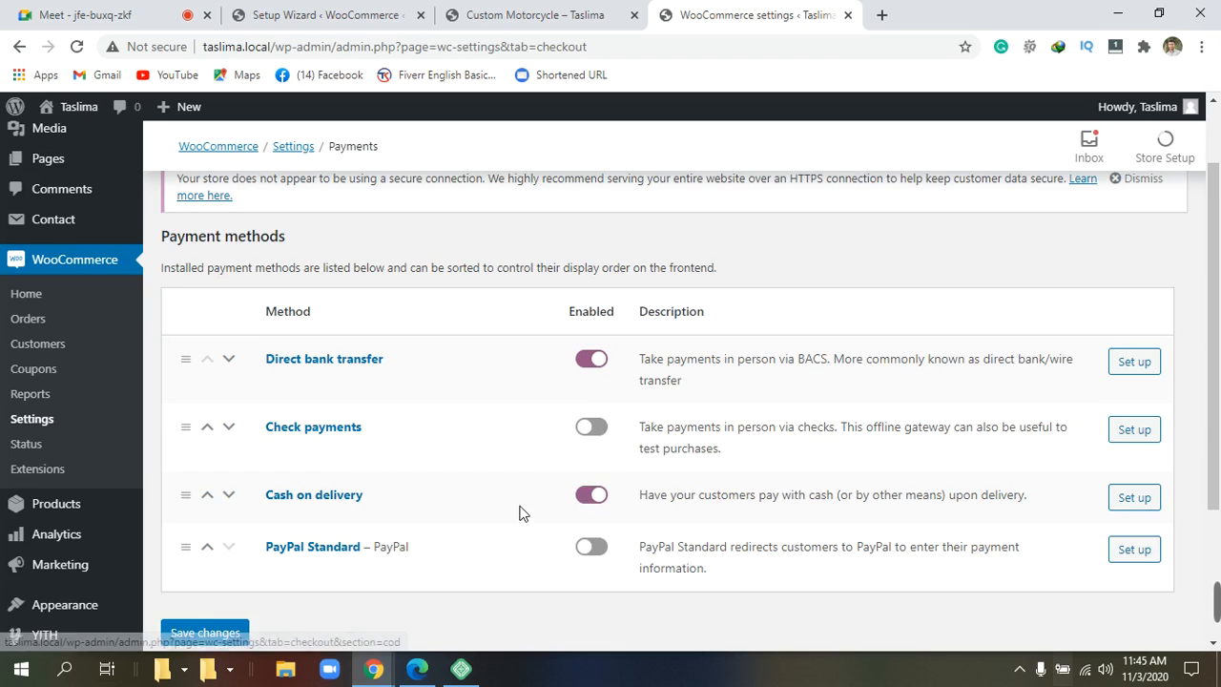
pyautogui.scroll(-2, 510, 507)
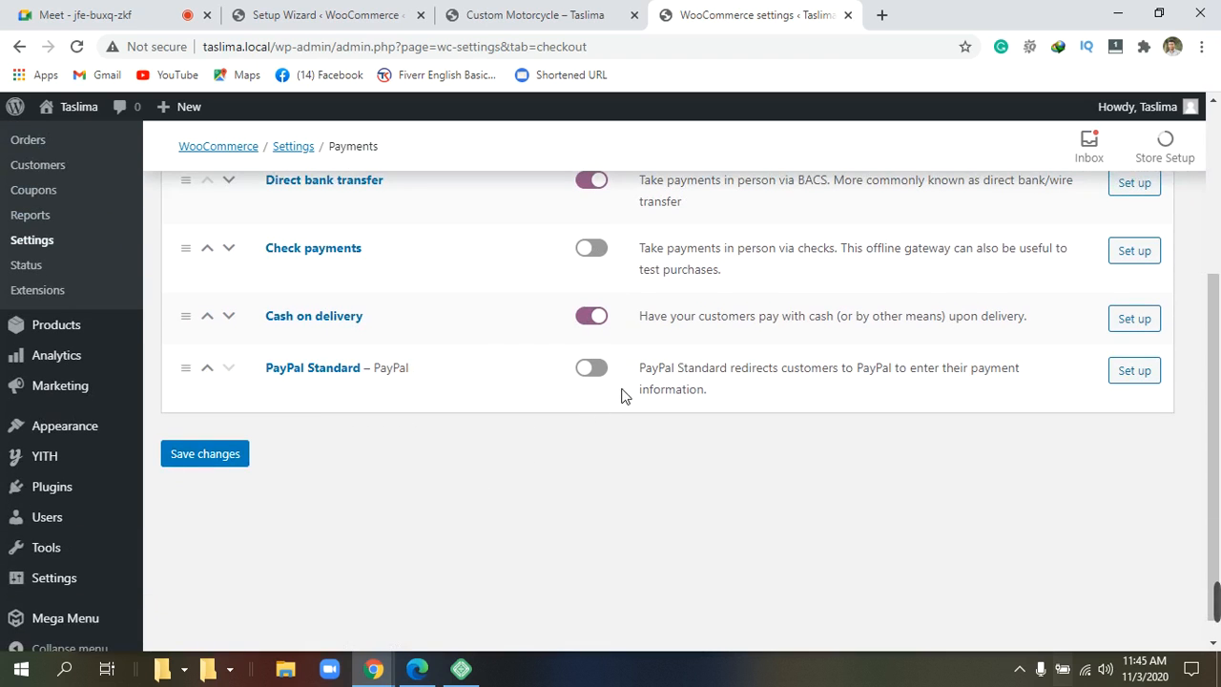
pyautogui.click(591, 373)
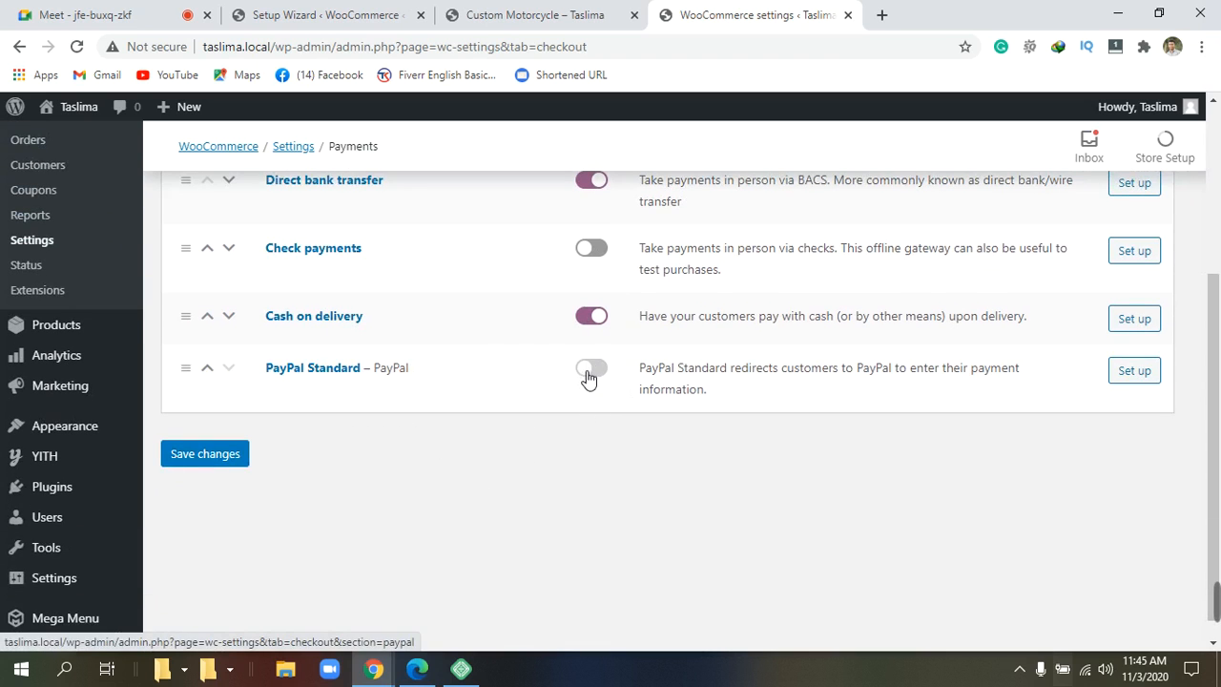
pyautogui.scroll(2, 583, 379)
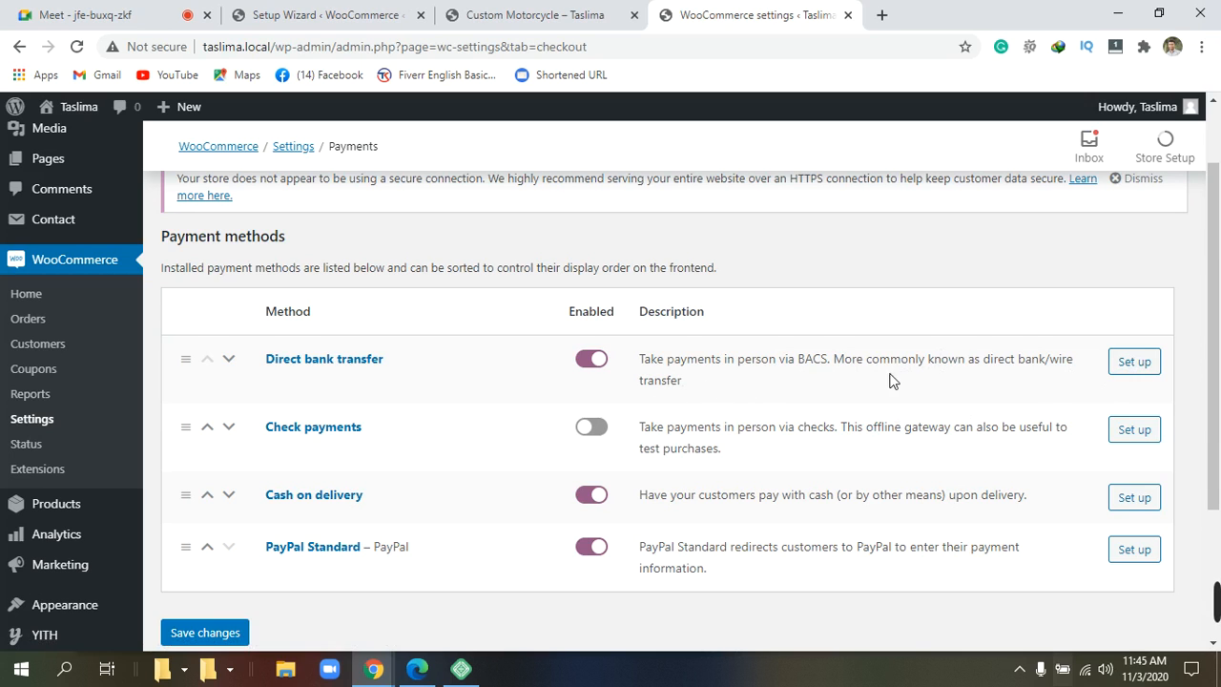
# Open the Direct bank transfer setup page and scroll to the empty Account details table.
pyautogui.click(1141, 363)
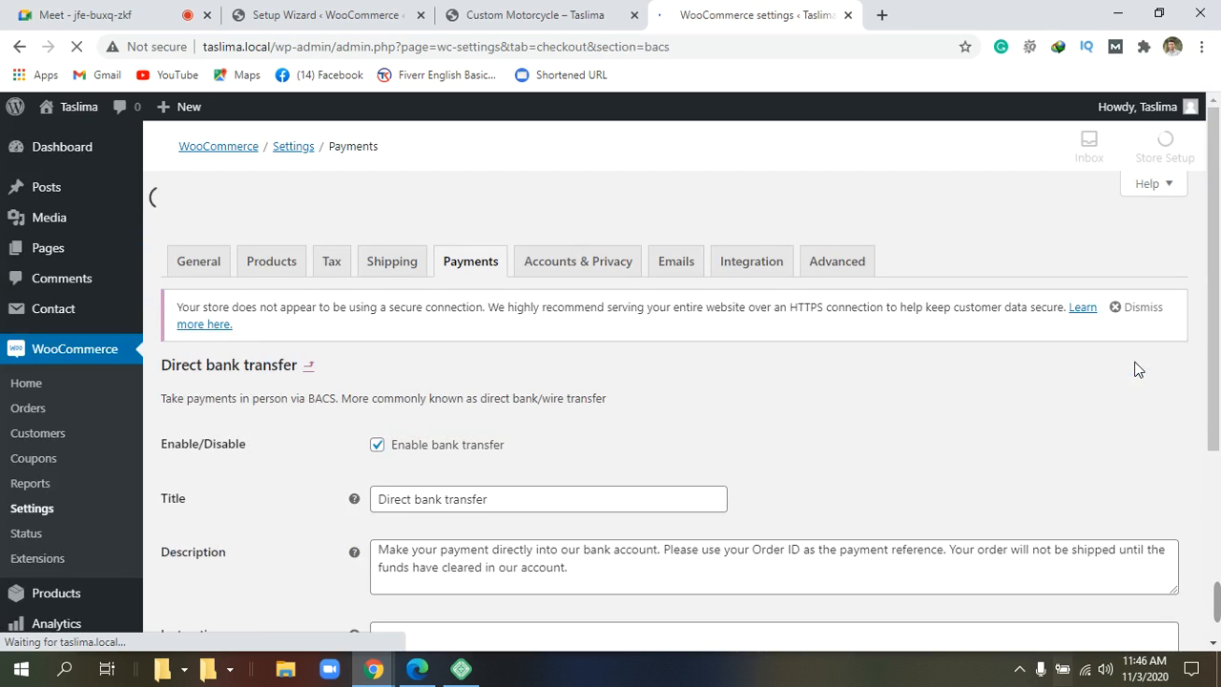
pyautogui.scroll(-2, 628, 342)
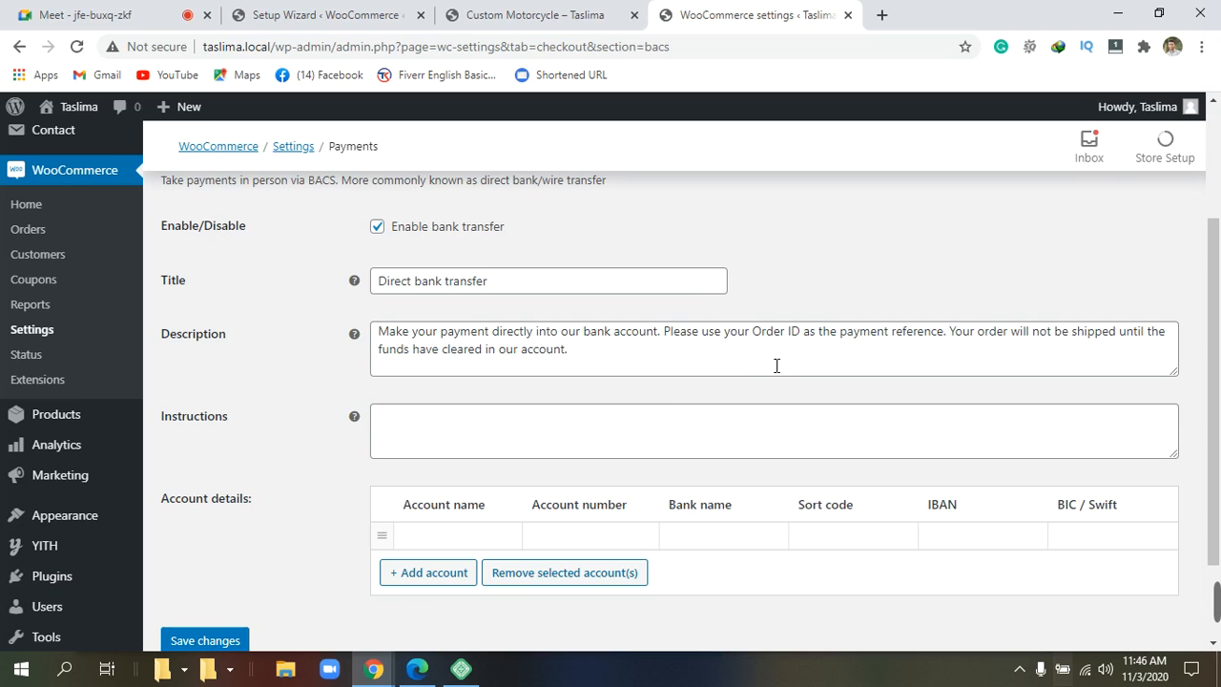
pyautogui.scroll(-2, 521, 445)
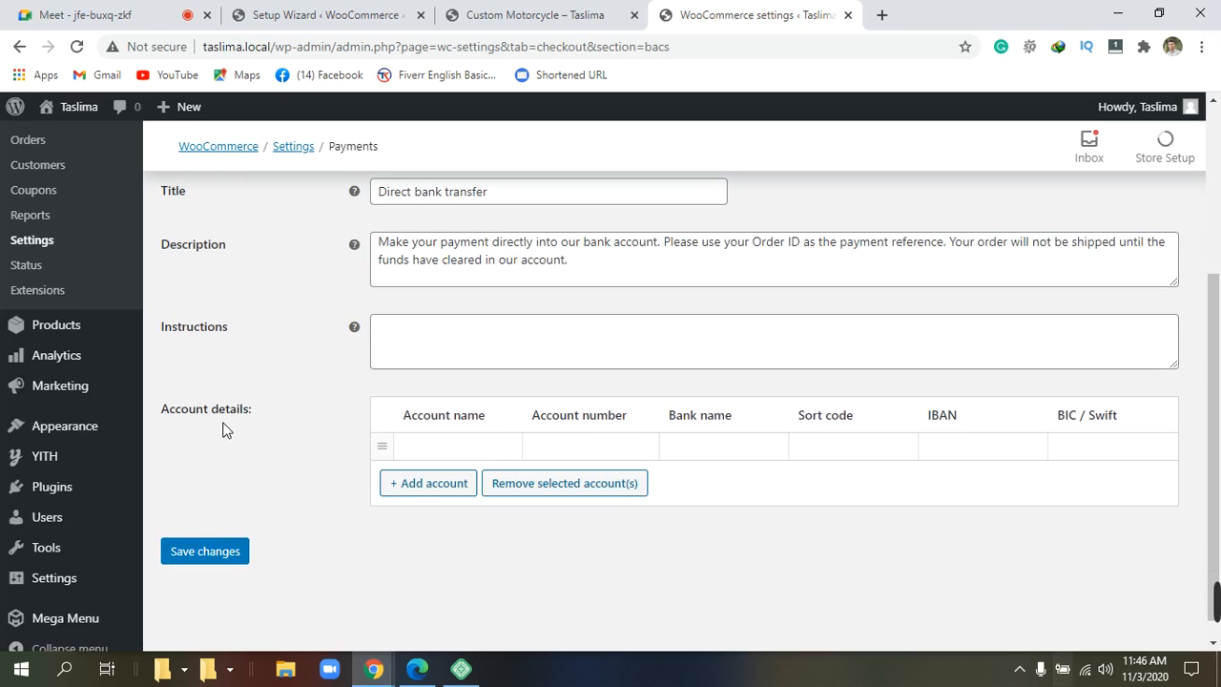
# Enter the account holder's name and the account number in the first account row.
pyautogui.click(497, 458)
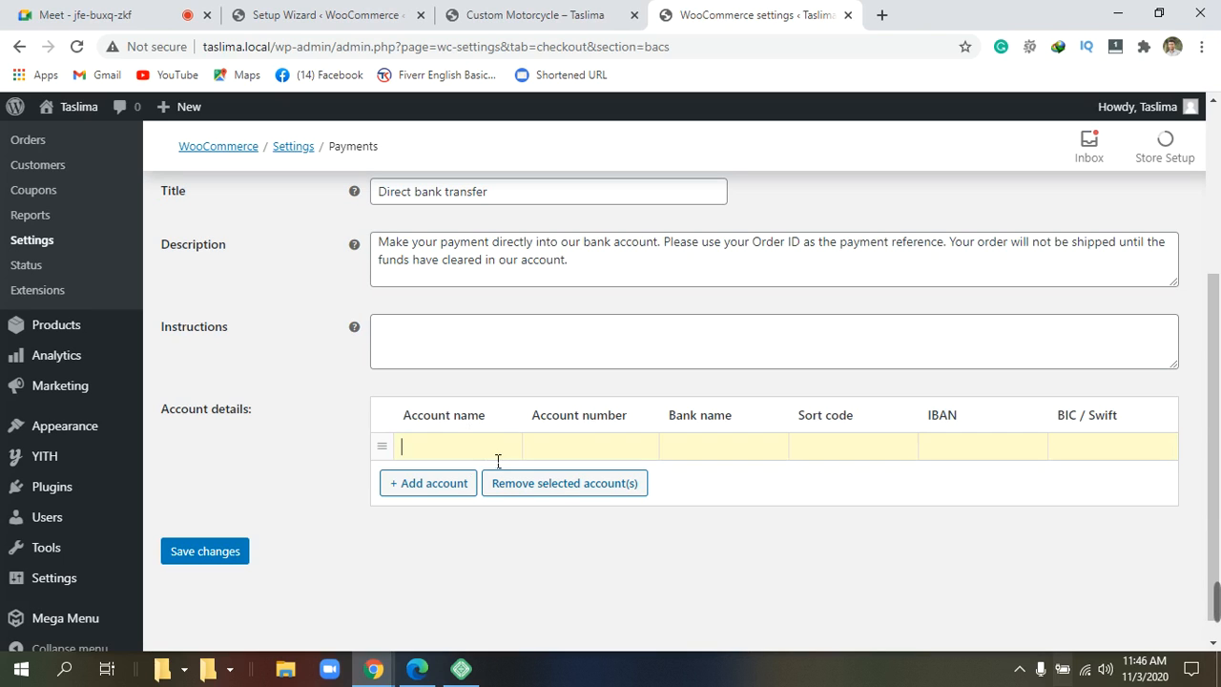
pyautogui.write('ALAMIN')
pyautogui.click(585, 456)
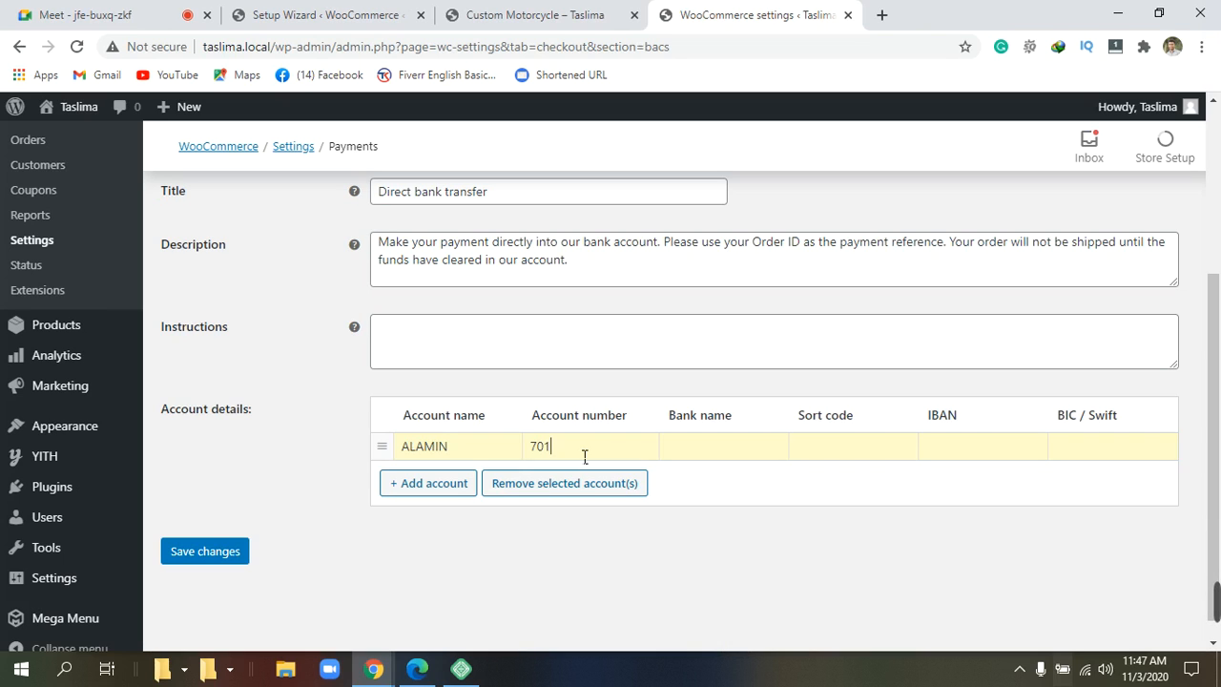
# Enter DBBL as the bank name and move into the Sort code cell.
pyautogui.click(715, 447)
pyautogui.write('B')
pyautogui.press('BackSpace')
pyautogui.write('db')
pyautogui.press('BackSpace')
pyautogui.press('BackSpace')
pyautogui.write('DBBL')
pyautogui.click(856, 462)
pyautogui.click(858, 462)
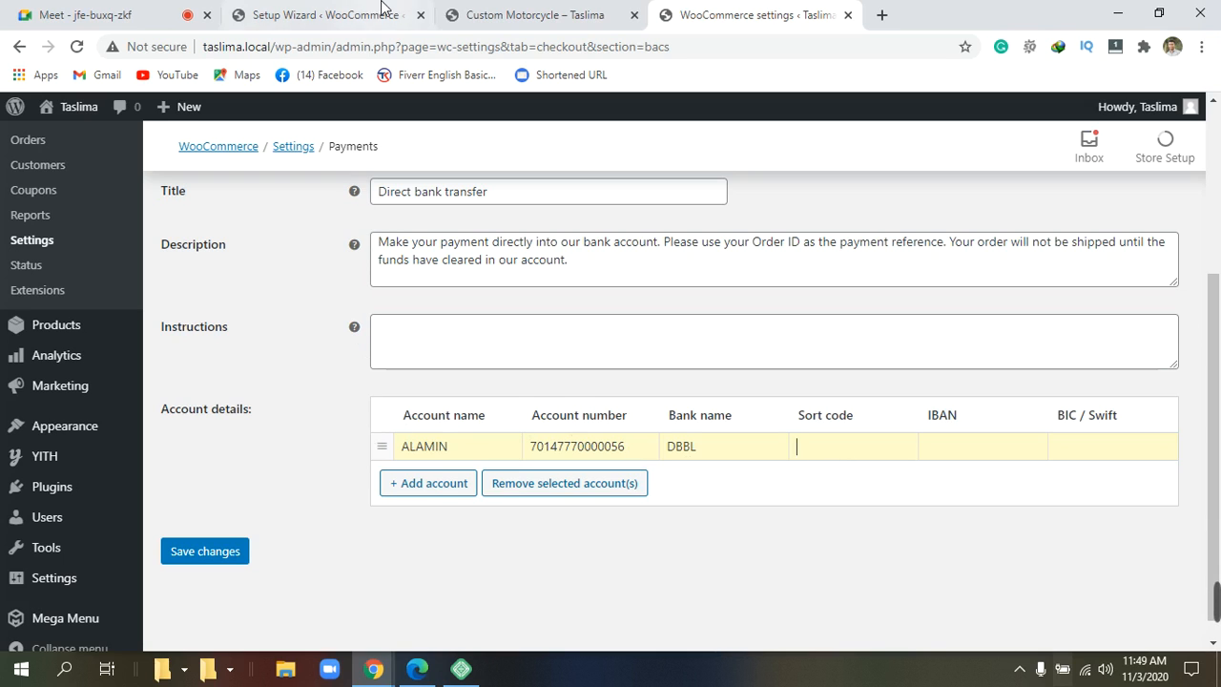
# In Google Meet, briefly show and pin own camera, then return to the WooCommerce settings tab.
pyautogui.click(109, 13)
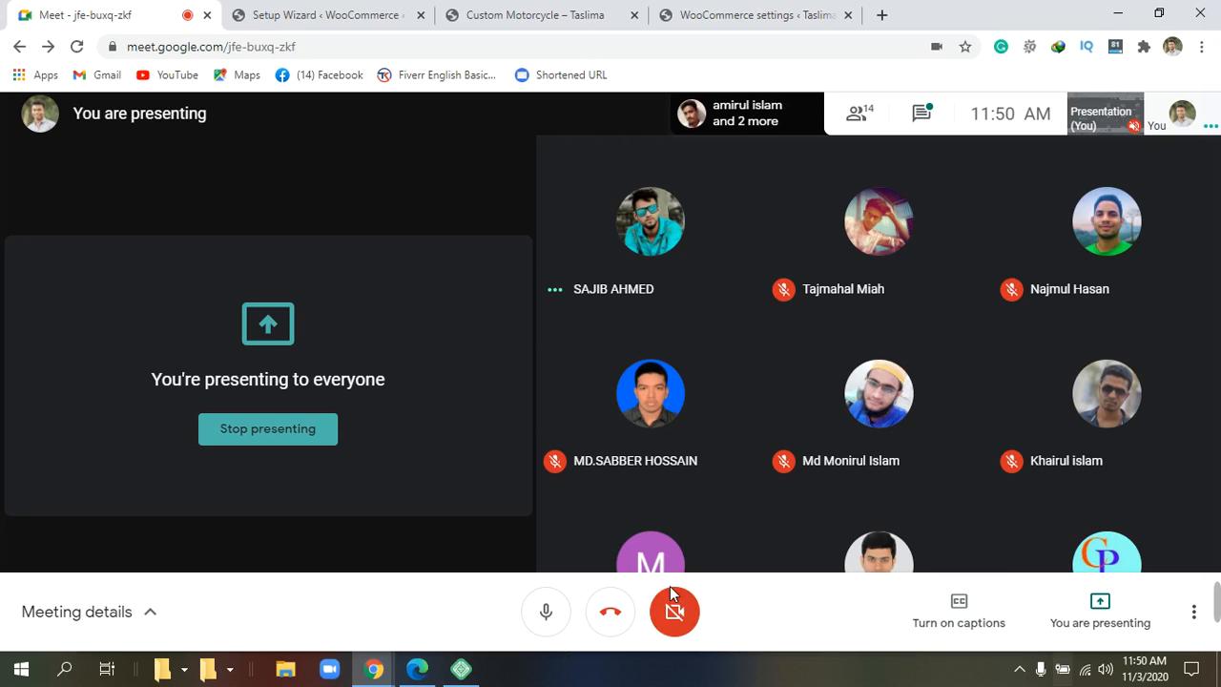
pyautogui.click(674, 610)
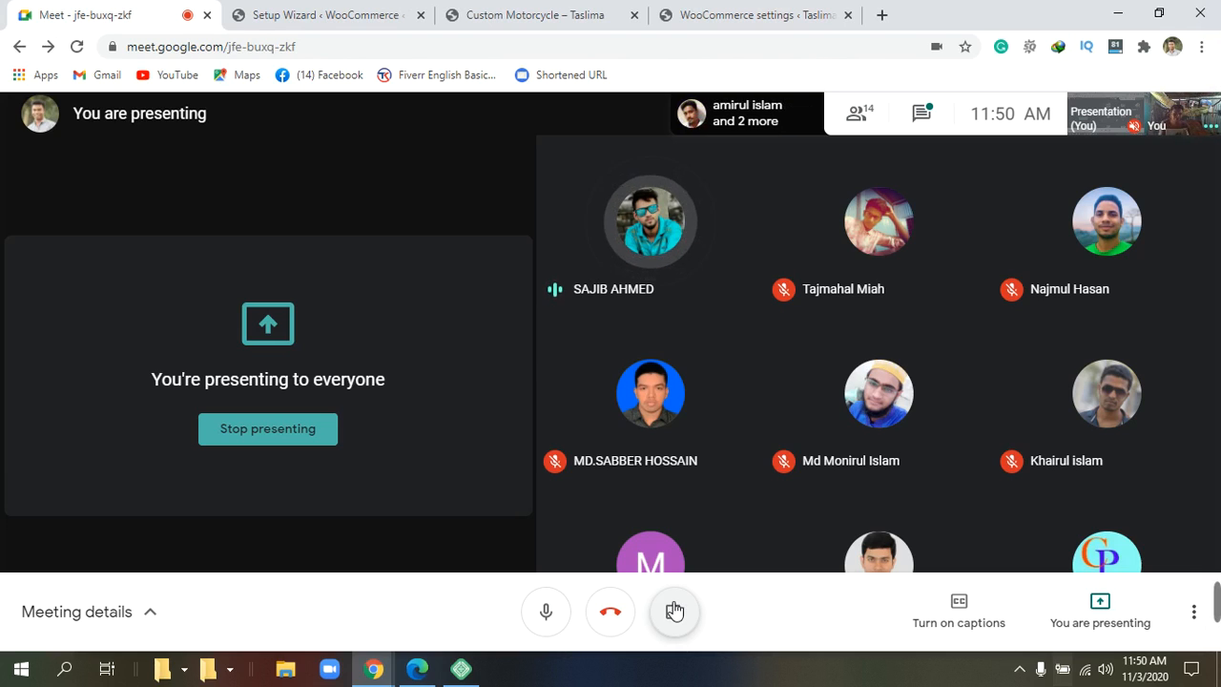
pyautogui.click(1182, 124)
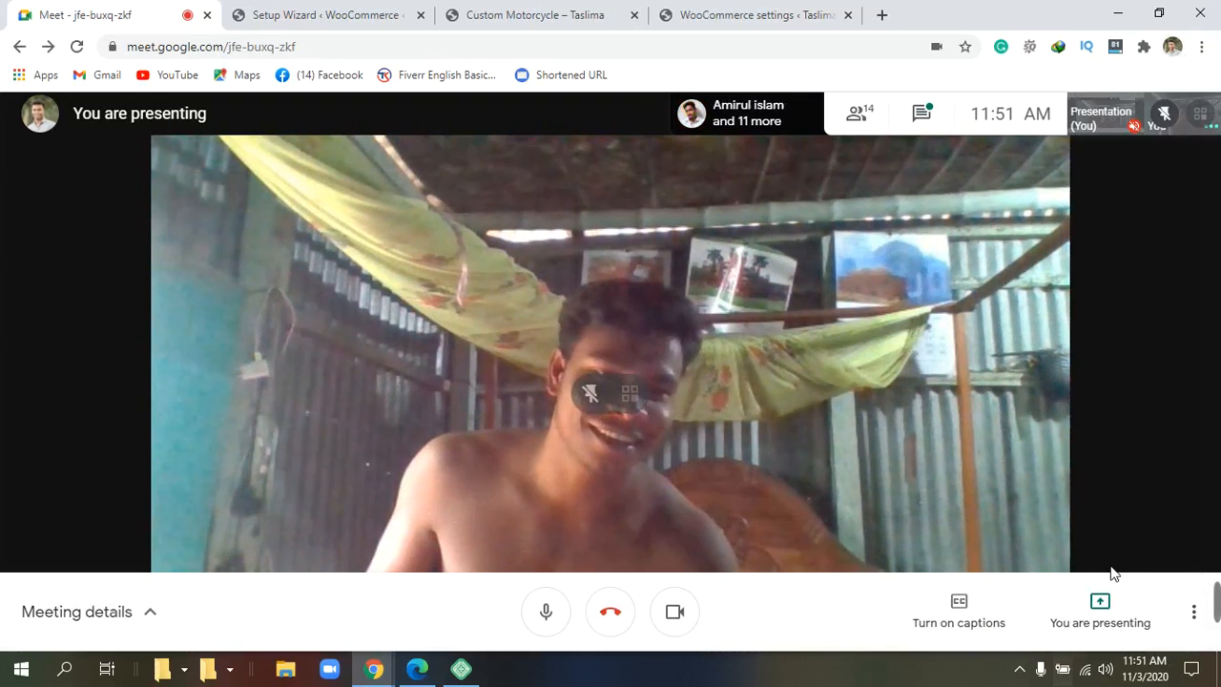
pyautogui.click(674, 618)
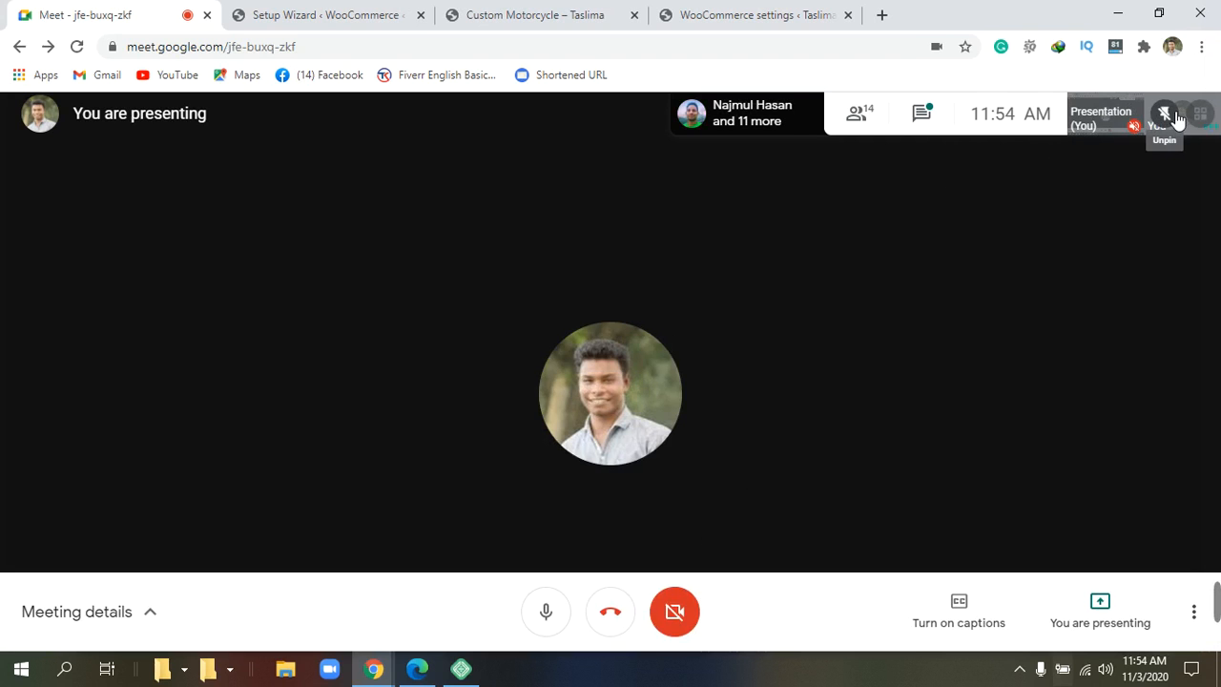
pyautogui.click(1174, 115)
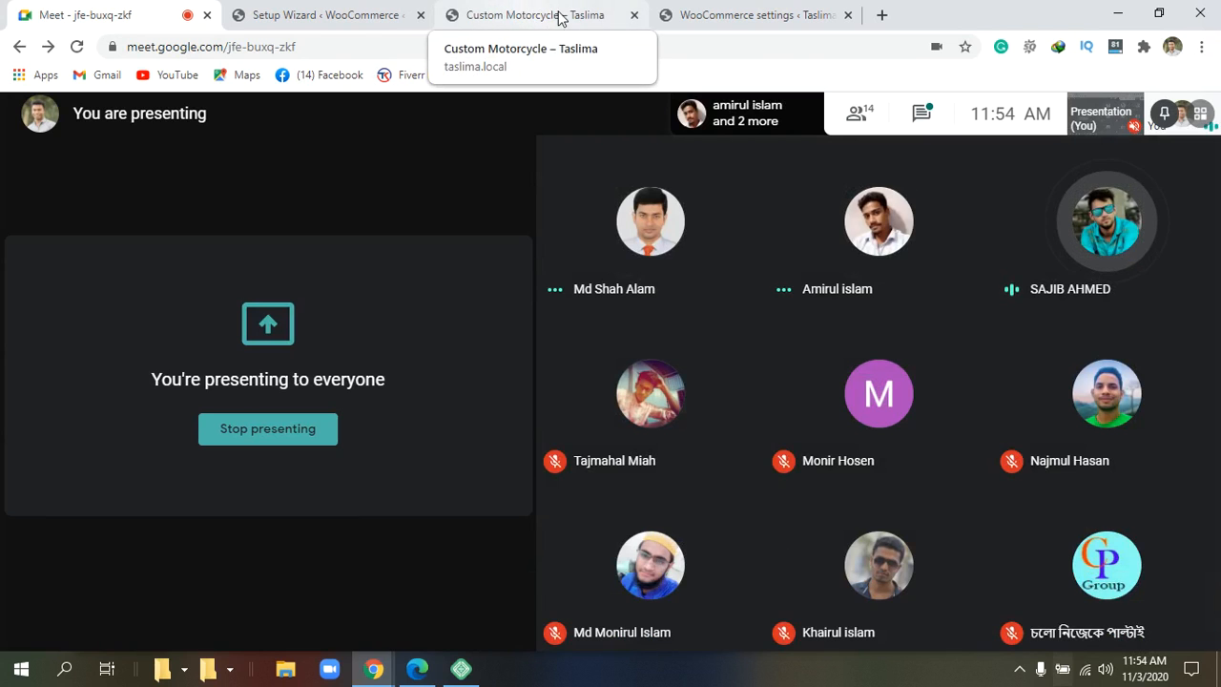
pyautogui.click(727, 16)
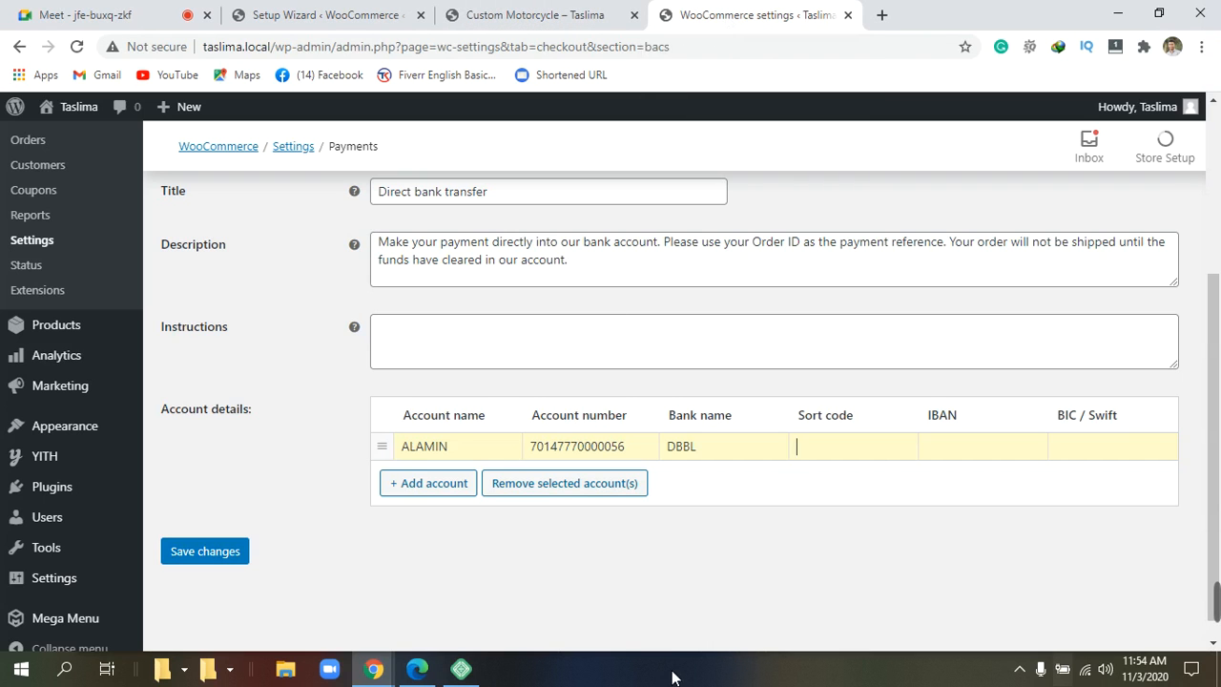
# Type the account's sort code into the Sort code cell.
pyautogui.scroll(-1, 695, 603)
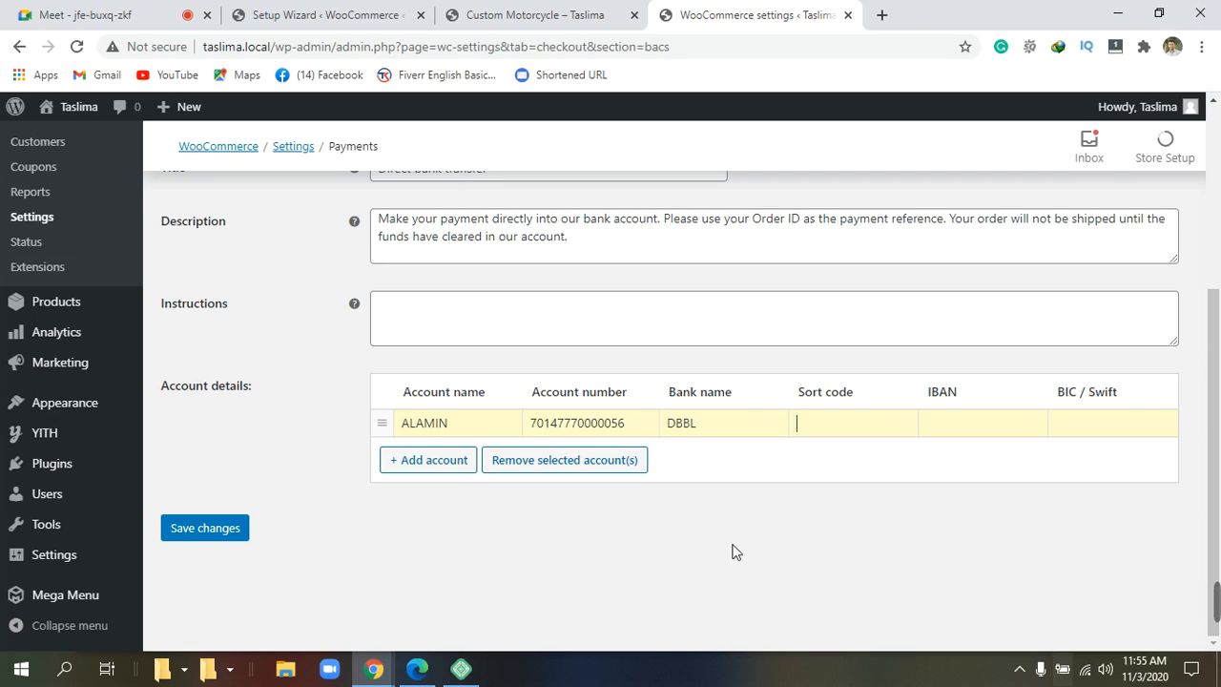
# Replace the bank name DBBL with 'Islami bank', correcting typos along the way.
pyautogui.click(740, 434)
pyautogui.press('BackSpace')
pyautogui.press('BackSpace')
pyautogui.press('BackSpace')
pyautogui.press('BackSpace')
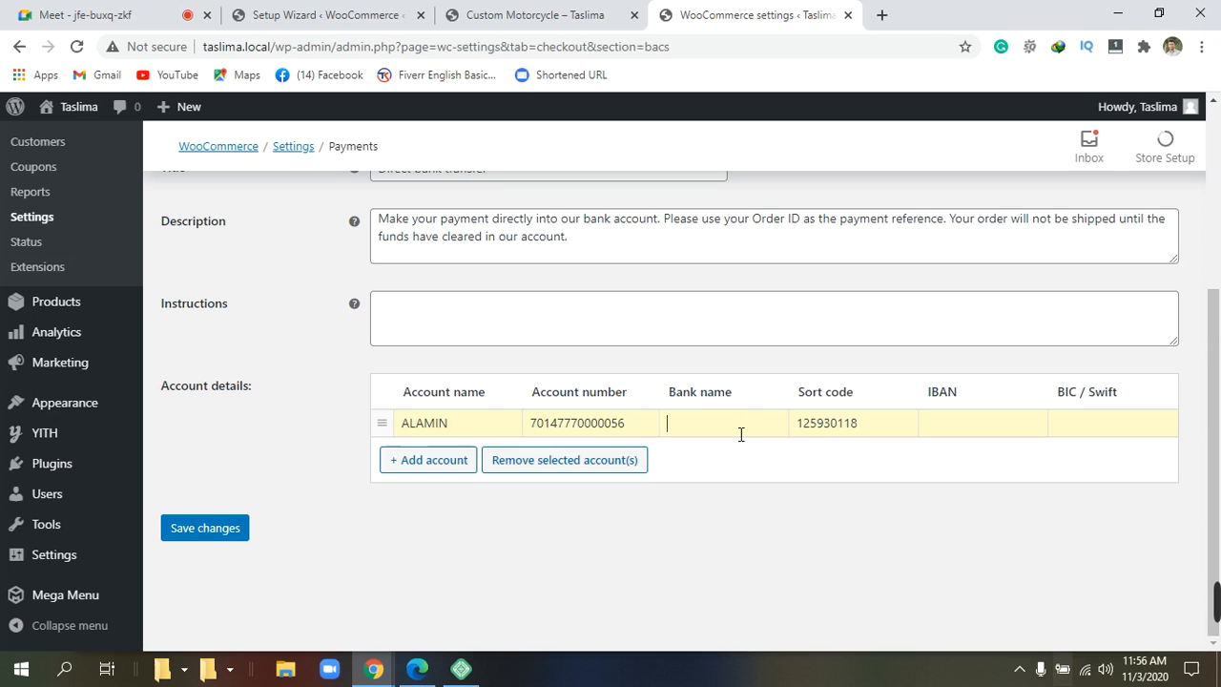
pyautogui.write('Islami ba')
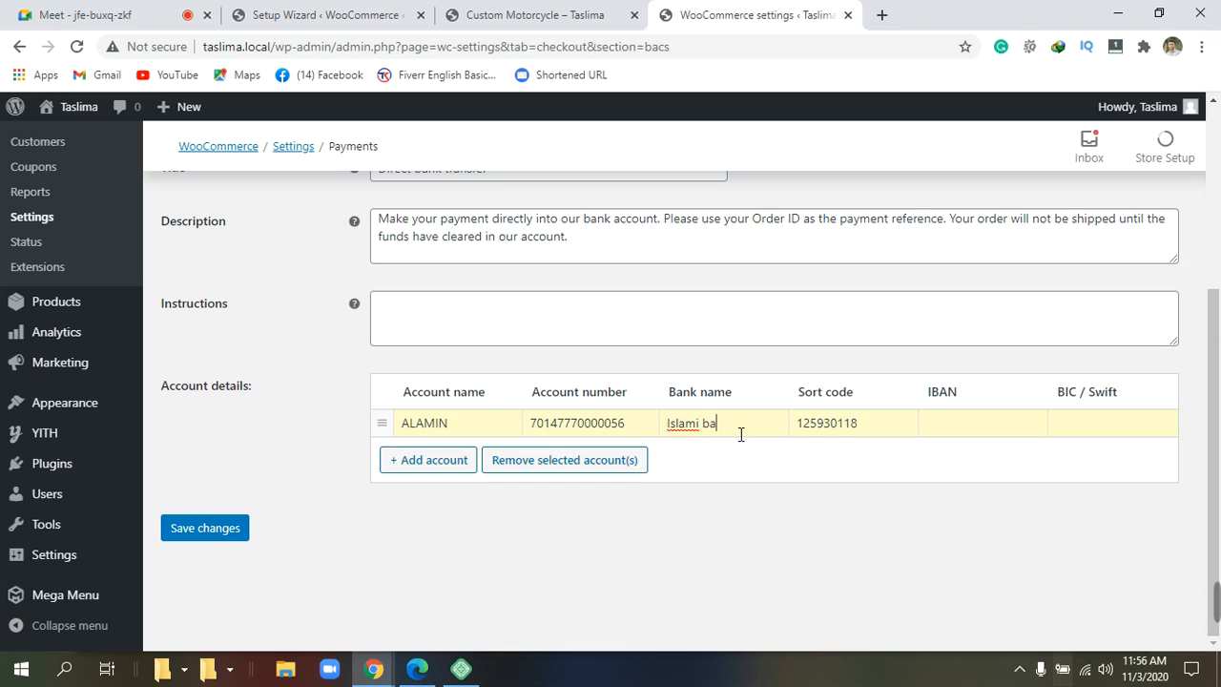
pyautogui.write('nh')
pyautogui.press('BackSpace')
pyautogui.press('BackSpace')
pyautogui.press('BackSpace')
pyautogui.press('BackSpace')
pyautogui.press('BackSpace')
pyautogui.write('bank')
# Replace the old account number with the new account number.
pyautogui.click(639, 426)
pyautogui.press('BackSpace')
pyautogui.press('BackSpace')
pyautogui.press('BackSpace')
pyautogui.press('BackSpace')
pyautogui.press('BackSpace')
pyautogui.press('BackSpace')
pyautogui.press('BackSpace')
pyautogui.press('BackSpace')
pyautogui.press('BackSpace')
pyautogui.press('BackSpace')
pyautogui.press('BackSpace')
pyautogui.press('BackSpace')
pyautogui.press('BackSpace')
pyautogui.press('BackSpace')
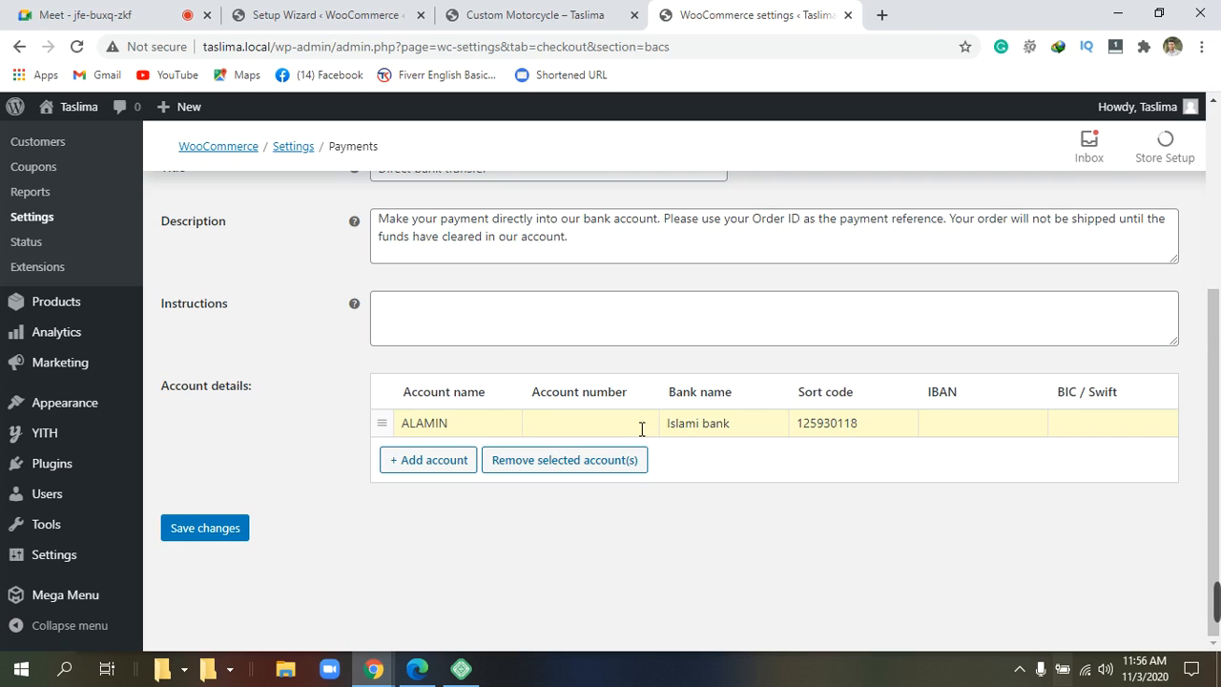
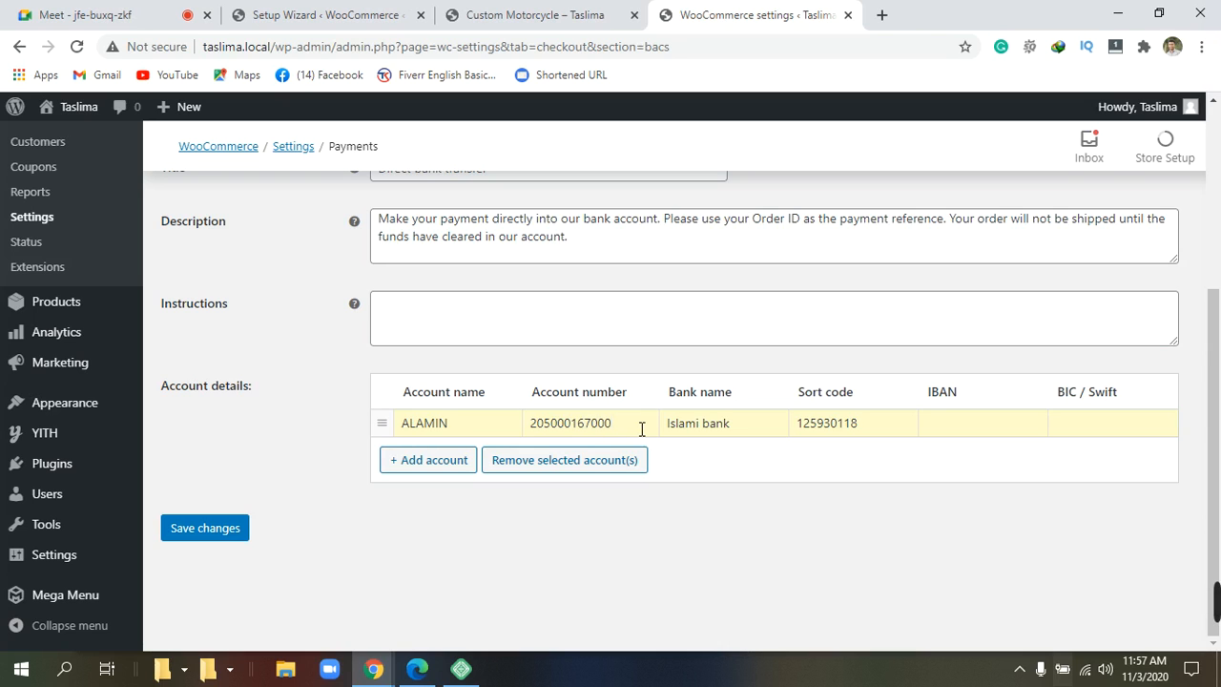
# Enter 212 as the BIC / Swift code, then check the empty IBAN field.
pyautogui.click(965, 431)
pyautogui.write('212')
pyautogui.click(971, 437)
pyautogui.click(971, 437)
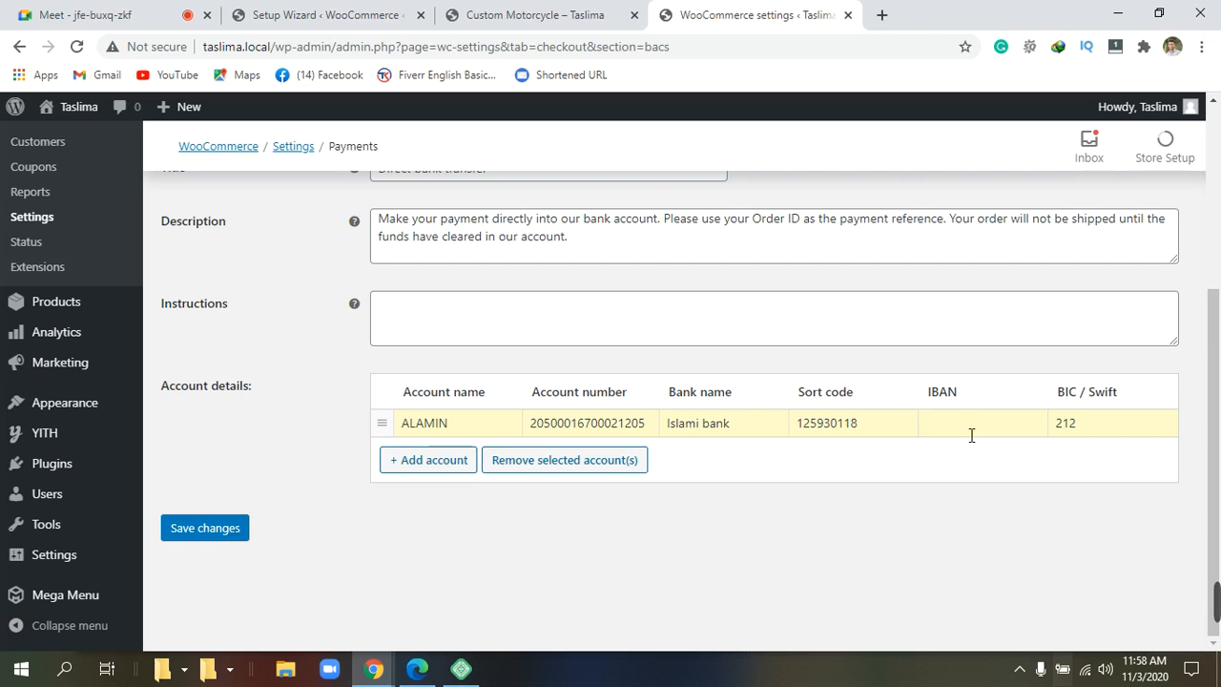
pyautogui.click(95, 14)
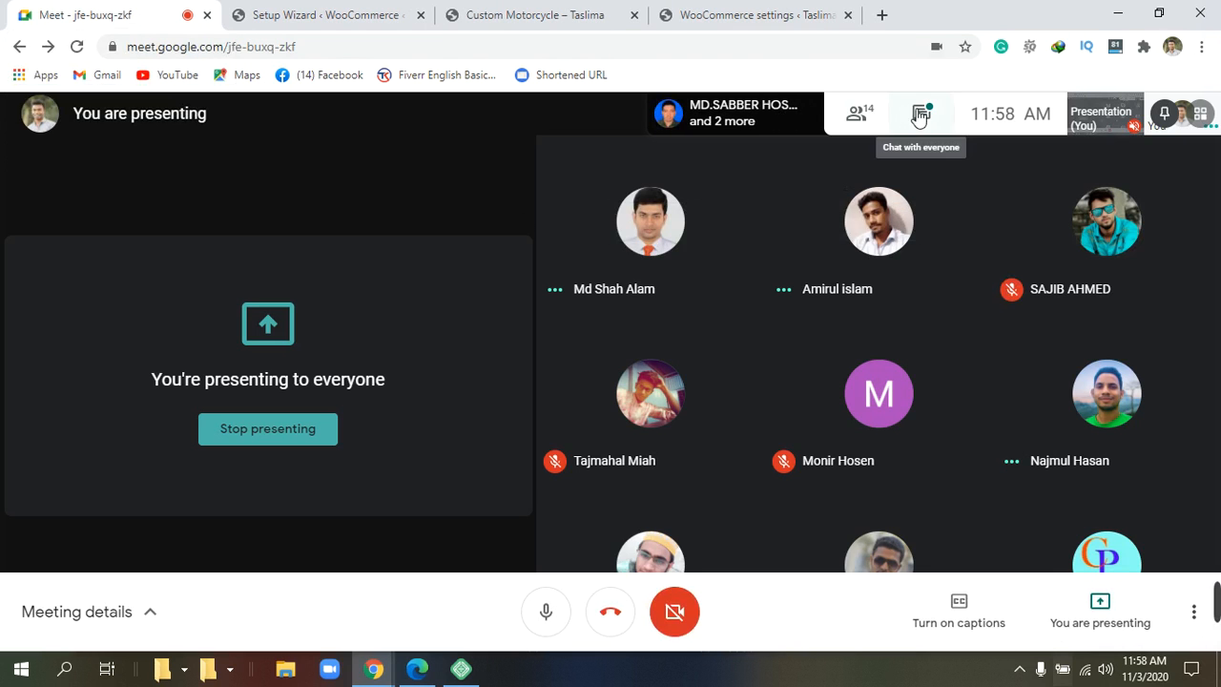
# Copy the code IBBLBDDH from the Google Meet chat and return to WooCommerce.
pyautogui.click(920, 115)
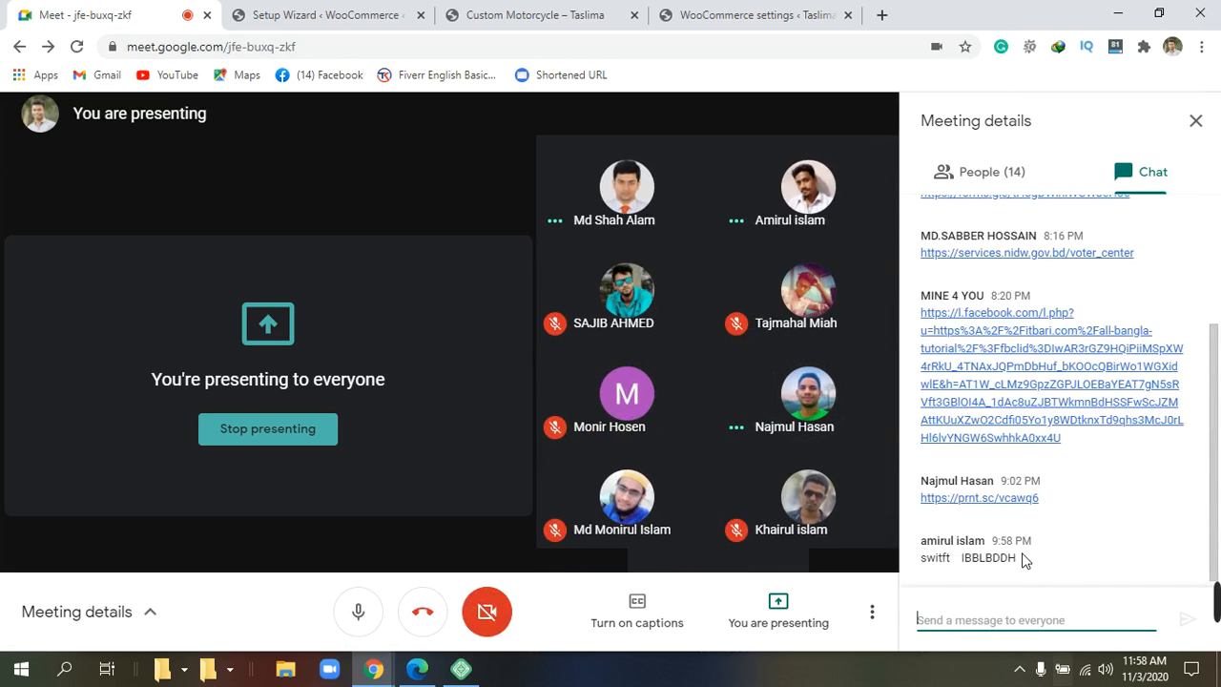
pyautogui.moveTo(1019, 560); pyautogui.dragTo(966, 563)
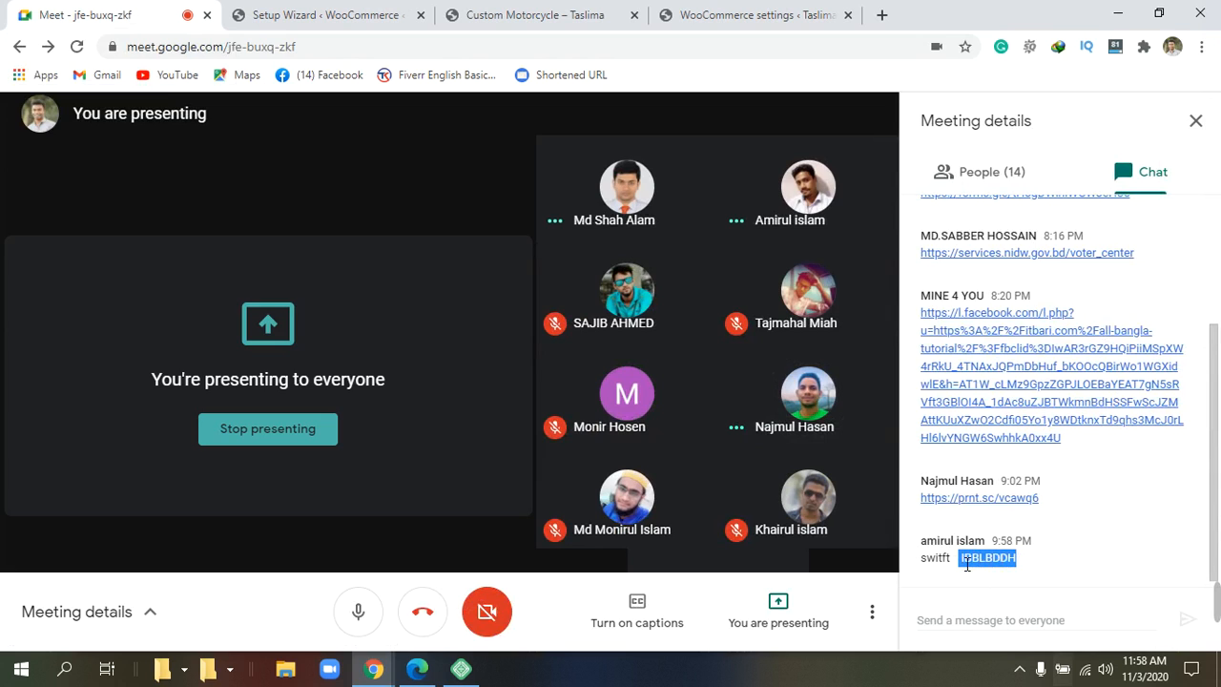
pyautogui.rightClick(997, 557)
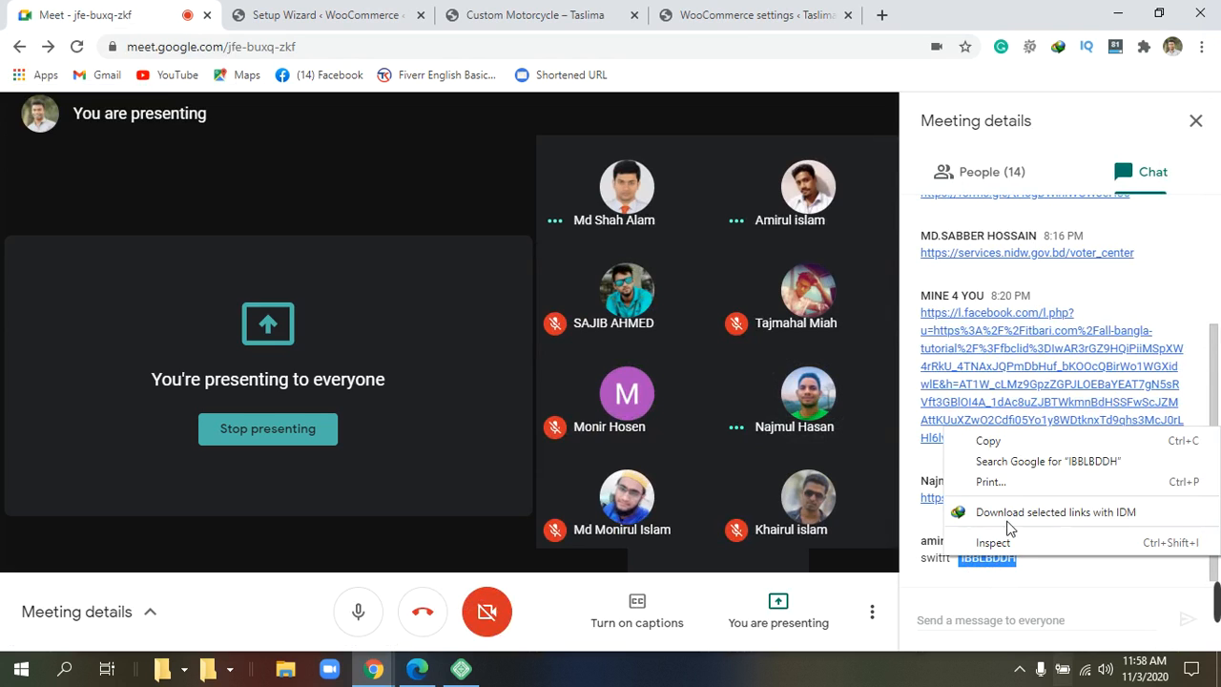
pyautogui.click(988, 440)
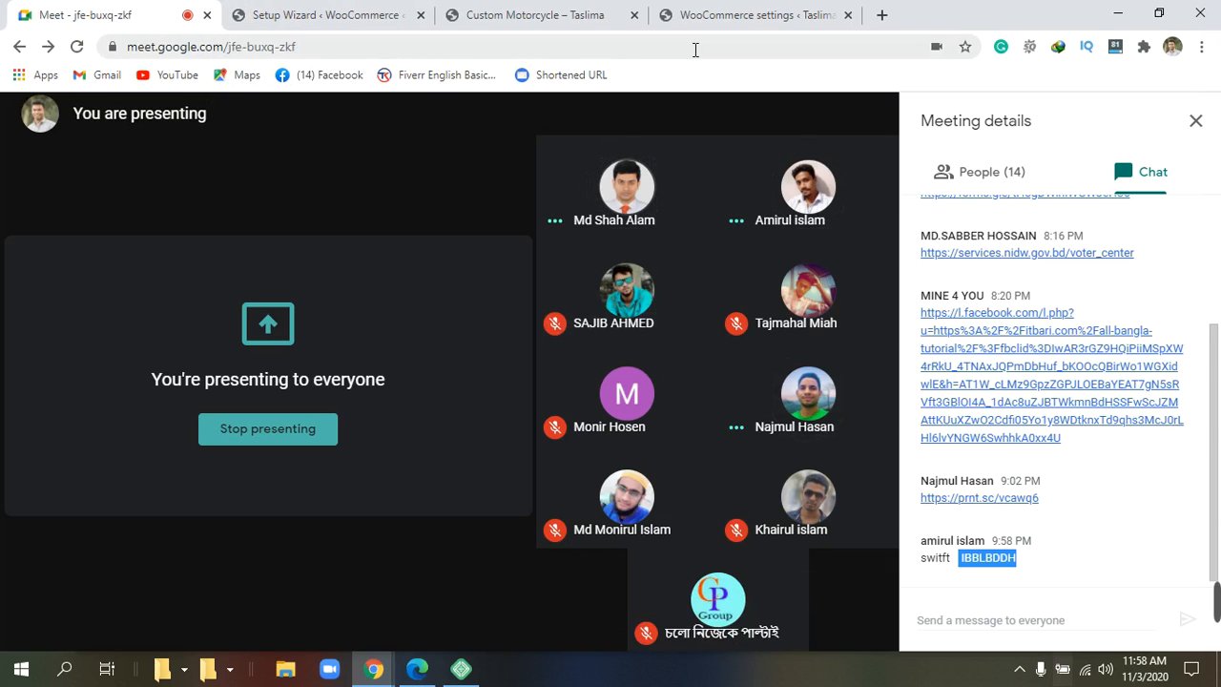
pyautogui.click(730, 16)
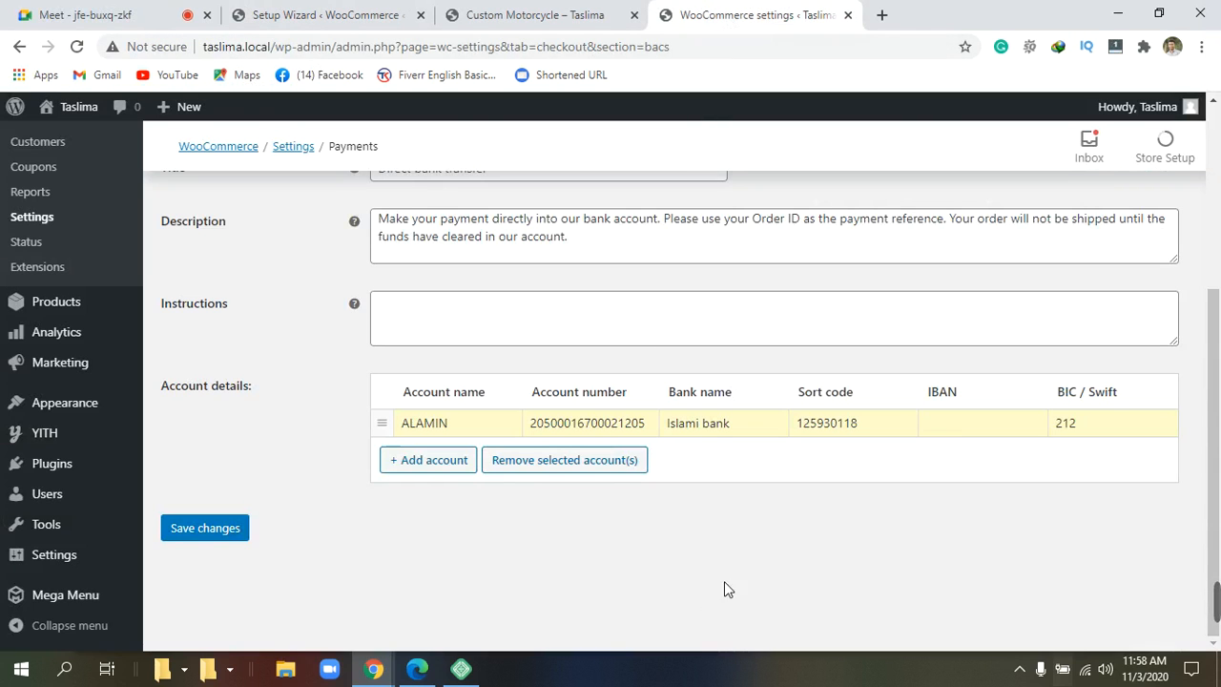
# Paste IBBLBDDH as the BIC / Swift code in place of 212, leaving IBAN empty.
pyautogui.rightClick(939, 422)
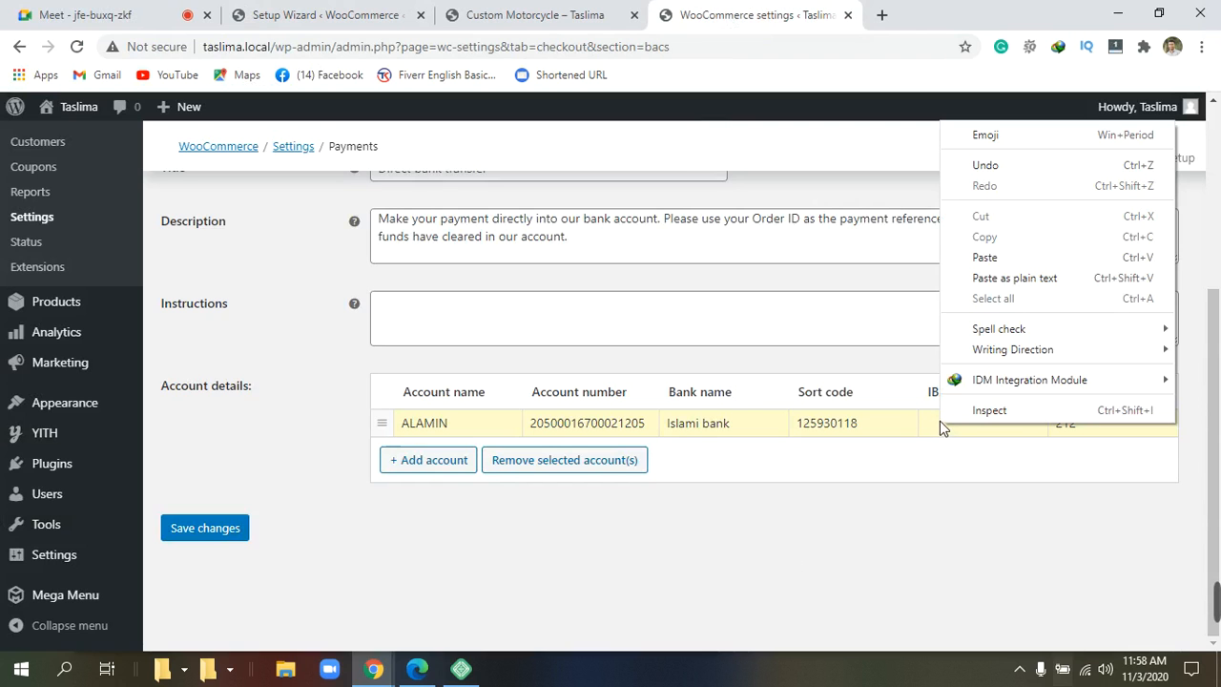
pyautogui.click(986, 258)
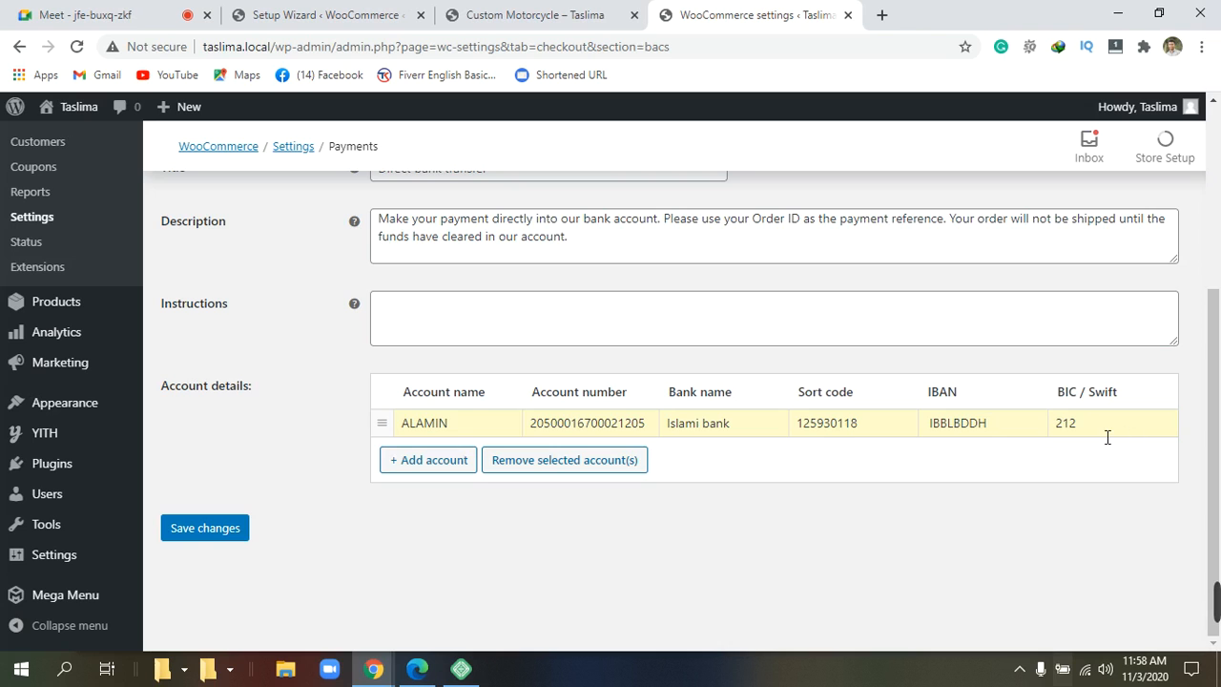
pyautogui.press('BackSpace')
pyautogui.press('BackSpace')
pyautogui.press('BackSpace')
pyautogui.rightClick(1098, 430)
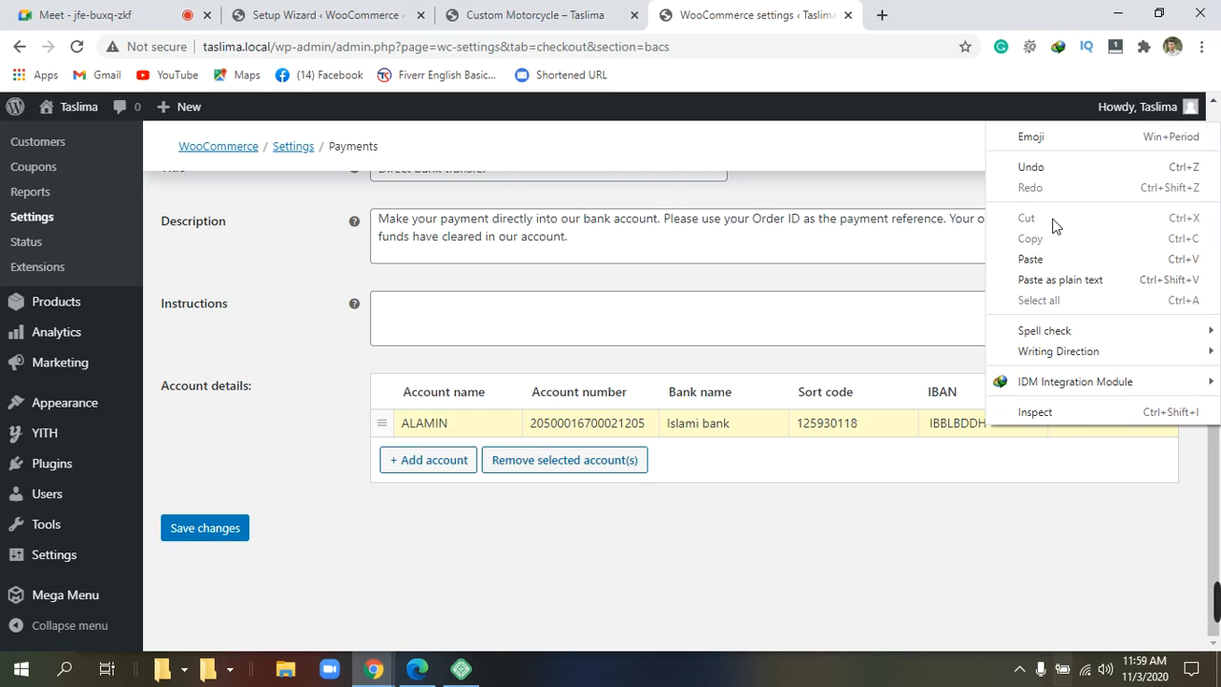
pyautogui.click(1049, 259)
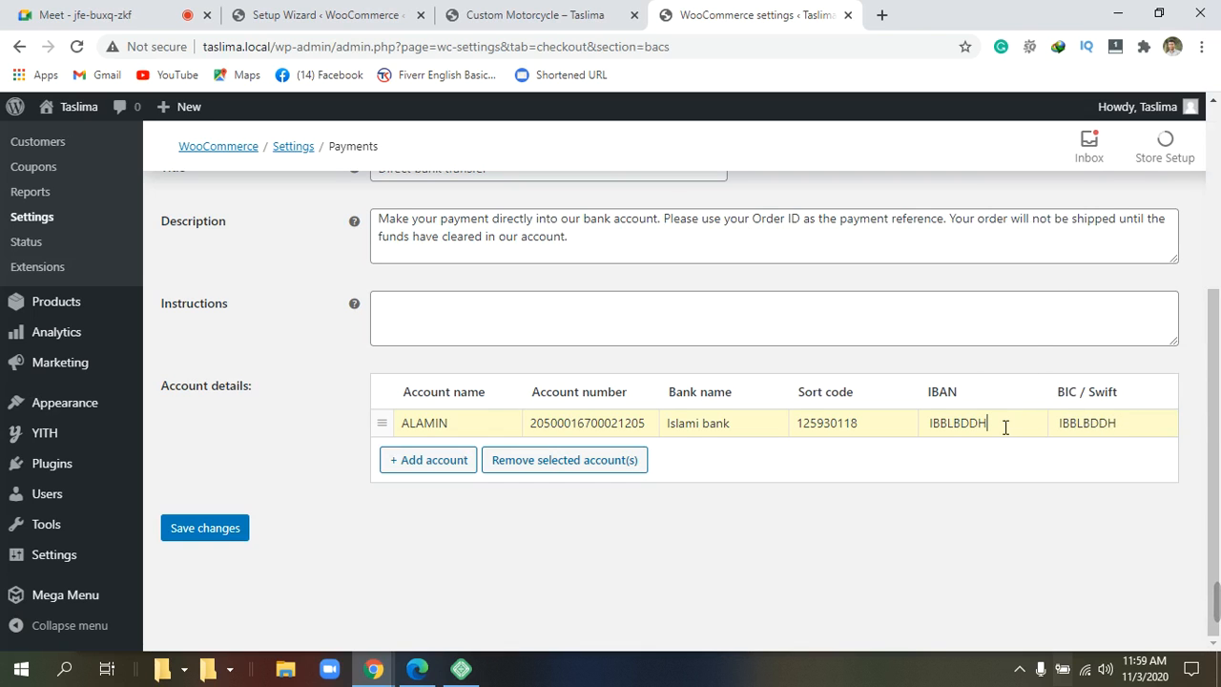
pyautogui.press('BackSpace')
pyautogui.press('BackSpace')
pyautogui.press('BackSpace')
pyautogui.press('BackSpace')
pyautogui.press('BackSpace')
pyautogui.press('BackSpace')
pyautogui.press('BackSpace')
pyautogui.press('BackSpace')
# Enter the IBAN number in the account details, correcting a mistyped first attempt.
pyautogui.click(988, 438)
pyautogui.click(988, 439)
pyautogui.write('5147')
pyautogui.press('BackSpace')
pyautogui.press('BackSpace')
pyautogui.press('BackSpace')
pyautogui.press('BackSpace')
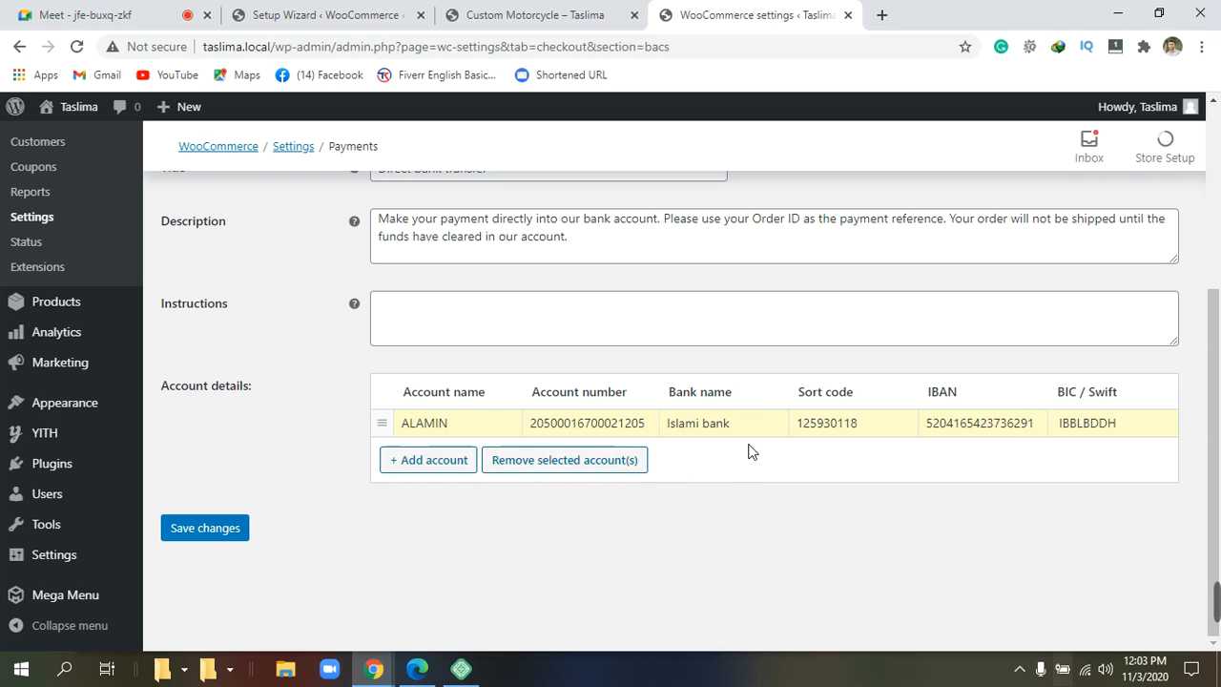
pyautogui.scroll(3, 749, 451)
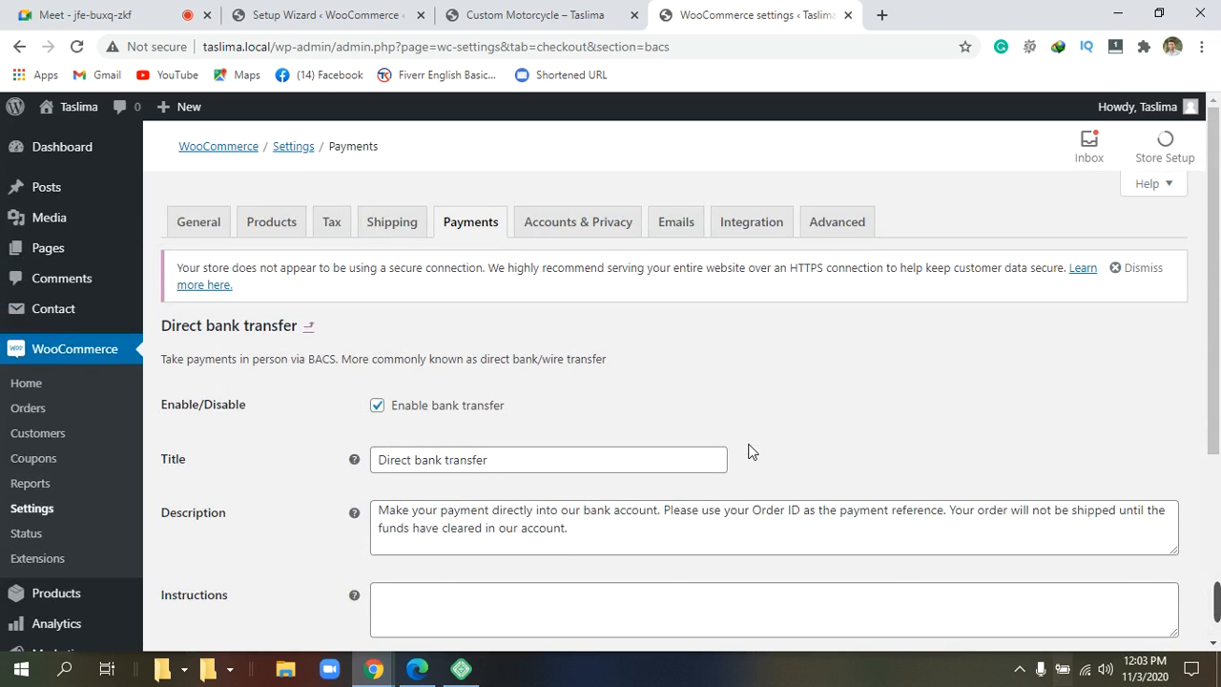
pyautogui.scroll(-3, 748, 451)
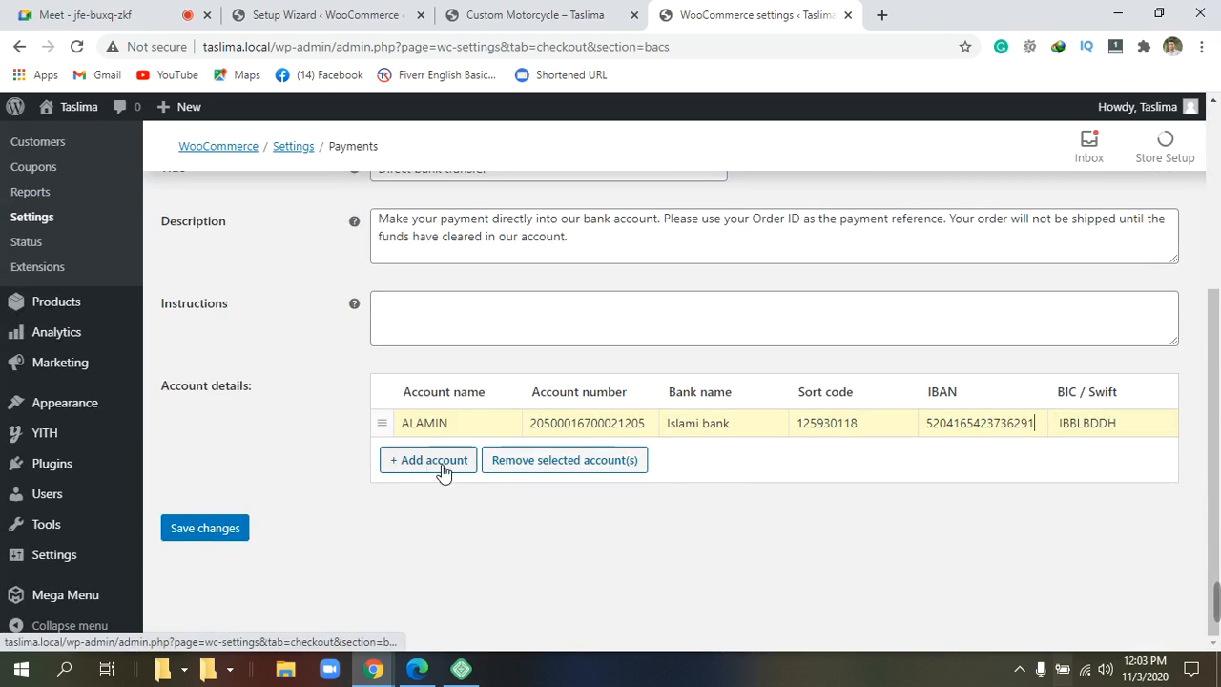
pyautogui.click(232, 531)
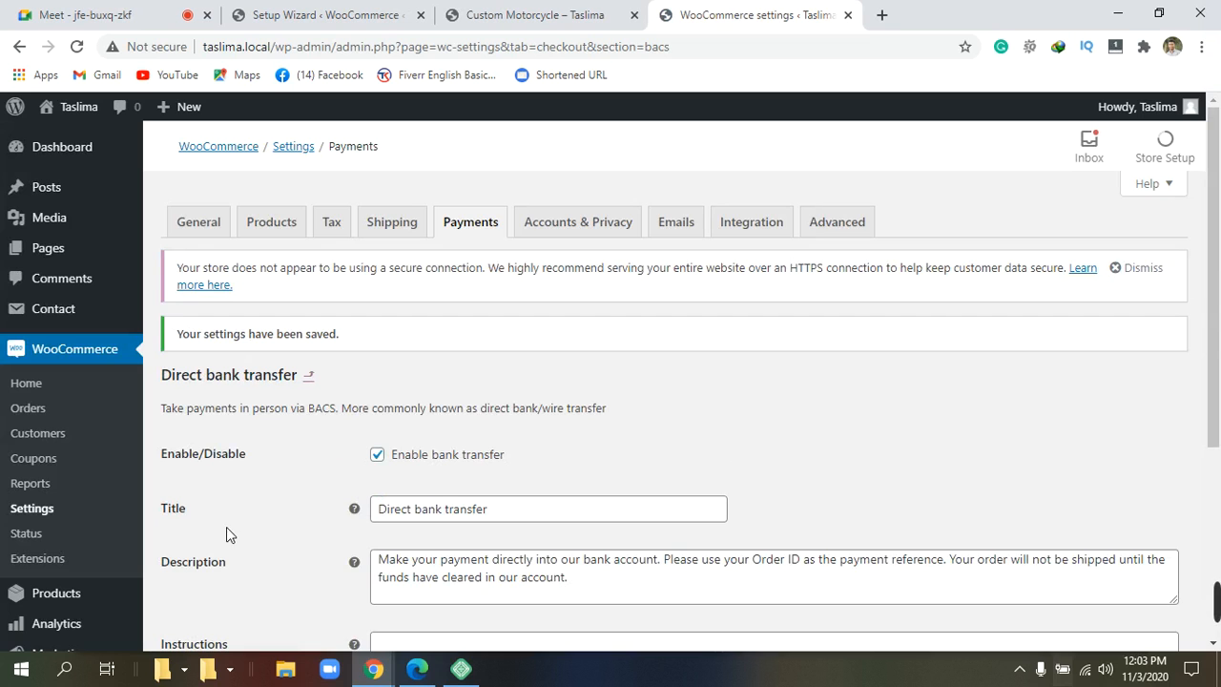
pyautogui.scroll(-3, 368, 486)
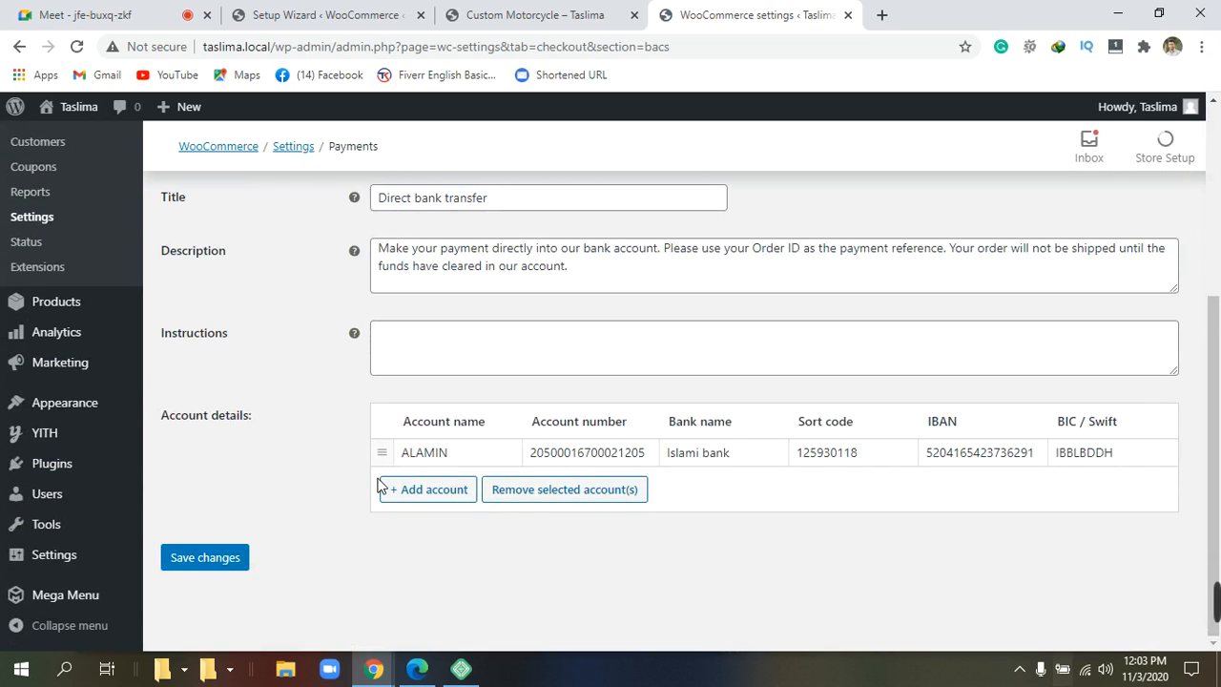
pyautogui.scroll(4, 382, 479)
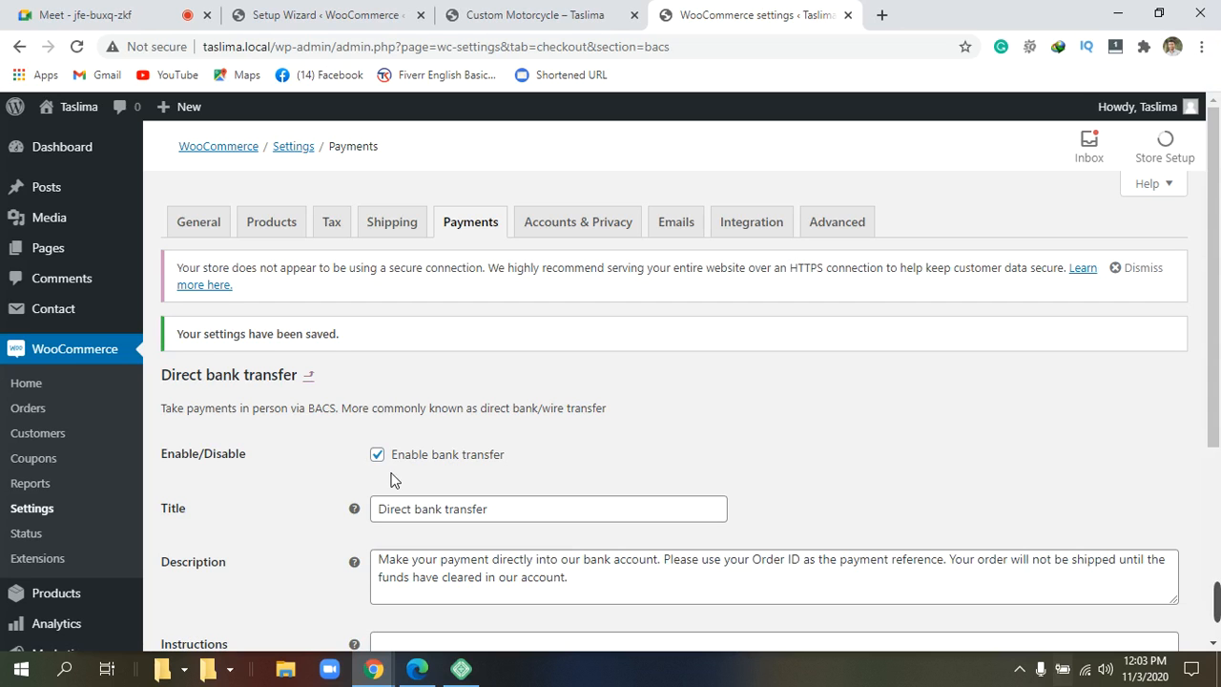
pyautogui.scroll(-3, 398, 476)
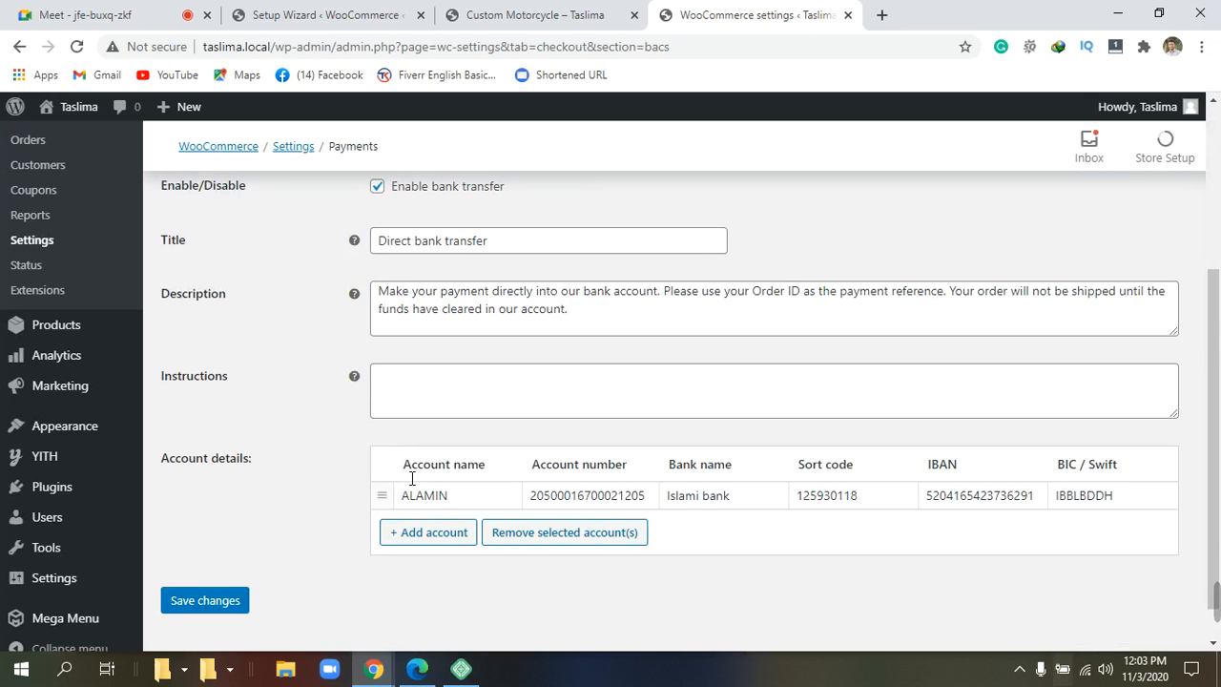
pyautogui.scroll(3, 668, 535)
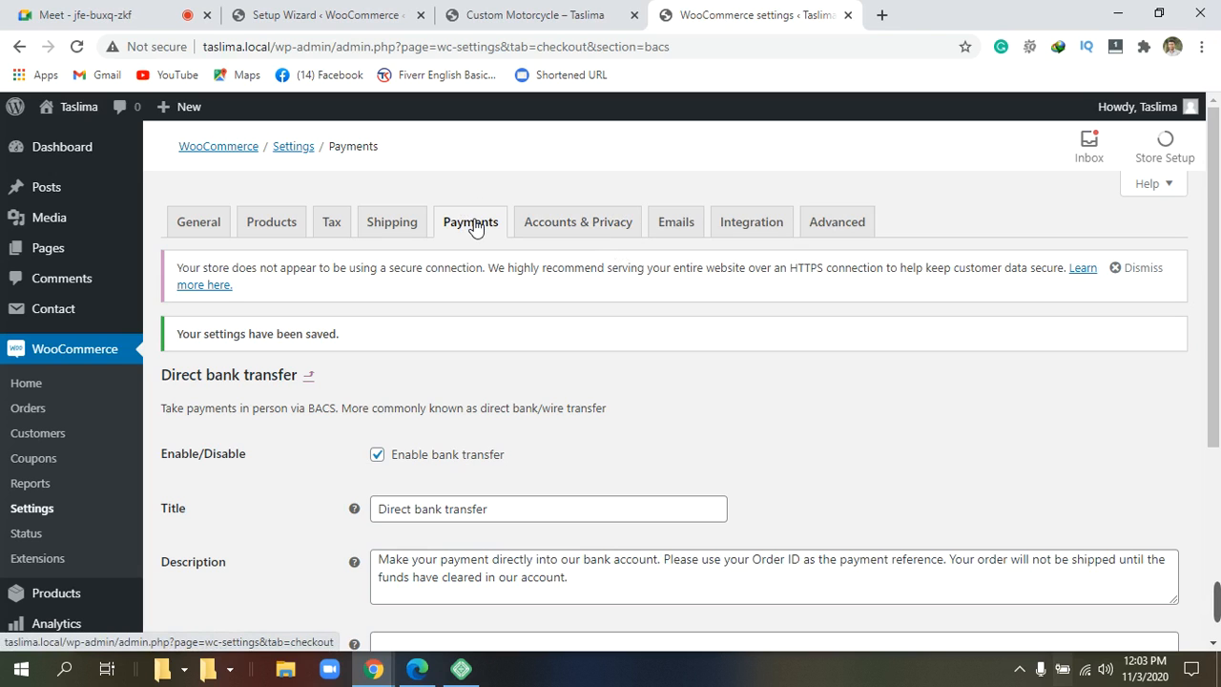
pyautogui.scroll(-3, 496, 345)
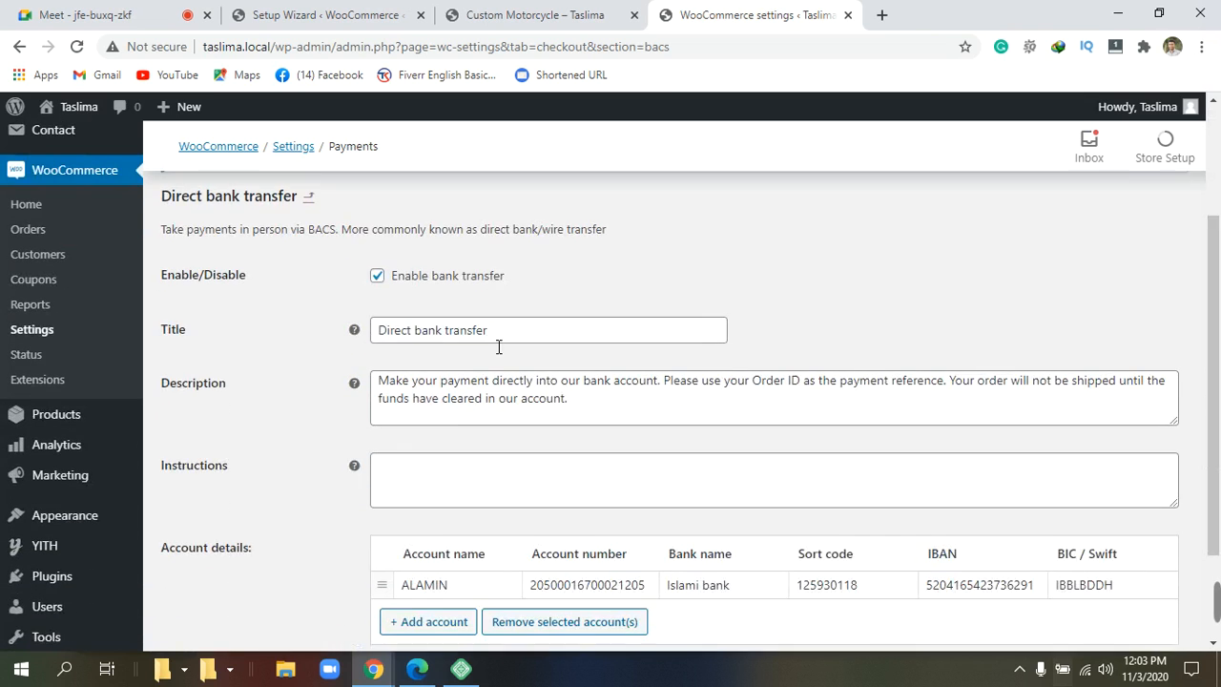
pyautogui.scroll(-1, 498, 347)
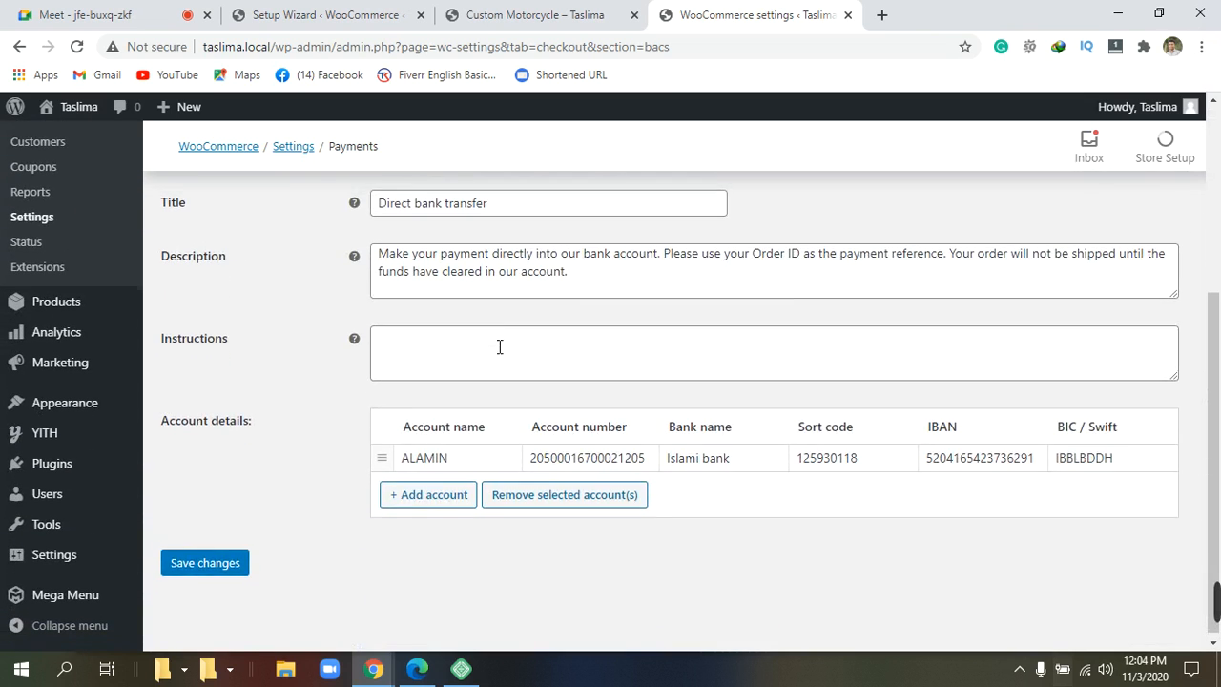
pyautogui.scroll(1, 498, 347)
pyautogui.scroll(1, 494, 344)
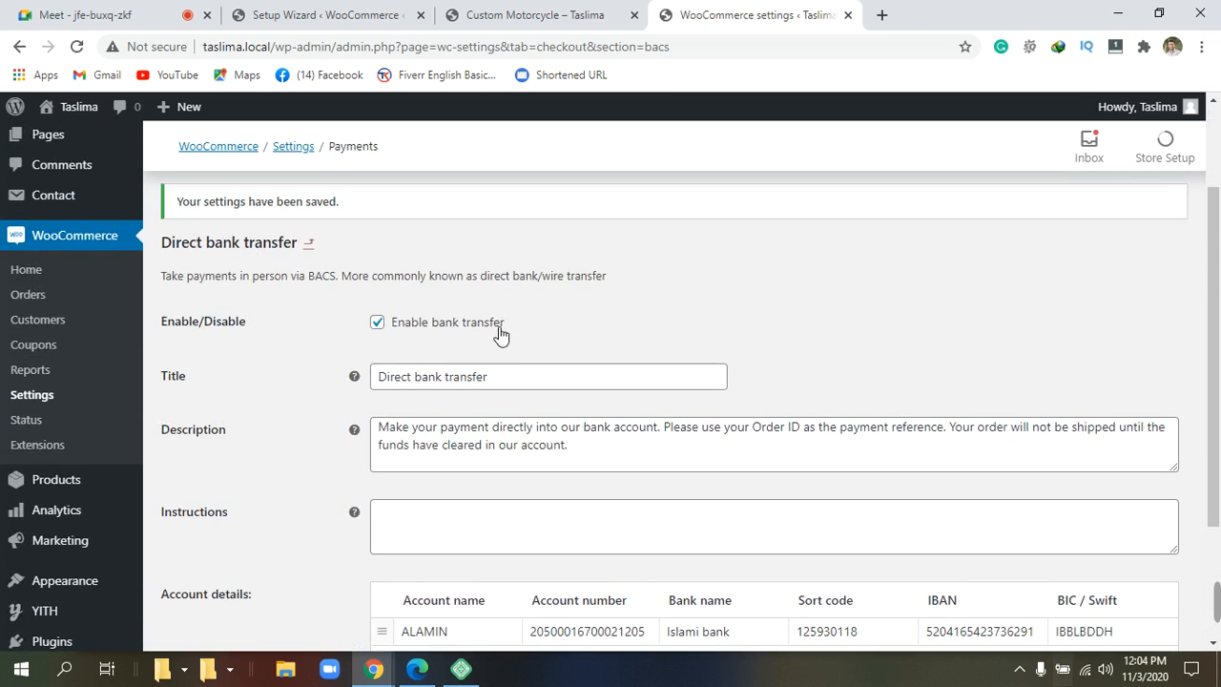
pyautogui.scroll(-2, 495, 340)
pyautogui.scroll(4, 495, 332)
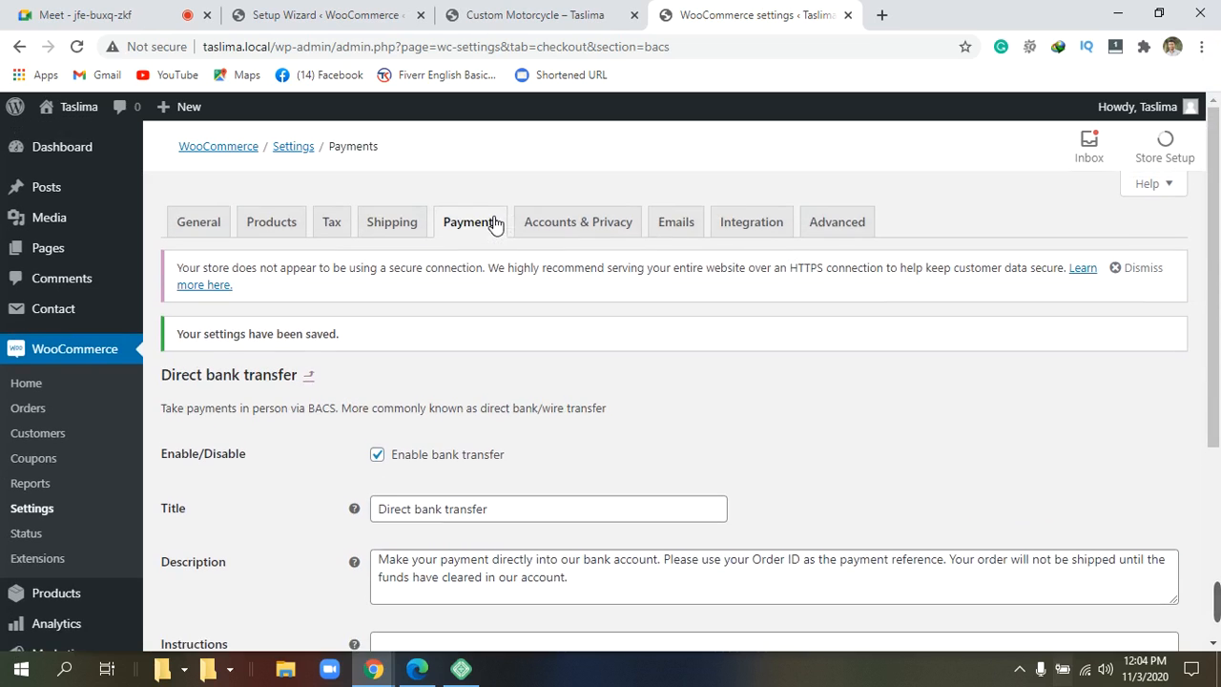
# Go back to the Payments list and open Cash on delivery's Manage page.
pyautogui.click(493, 222)
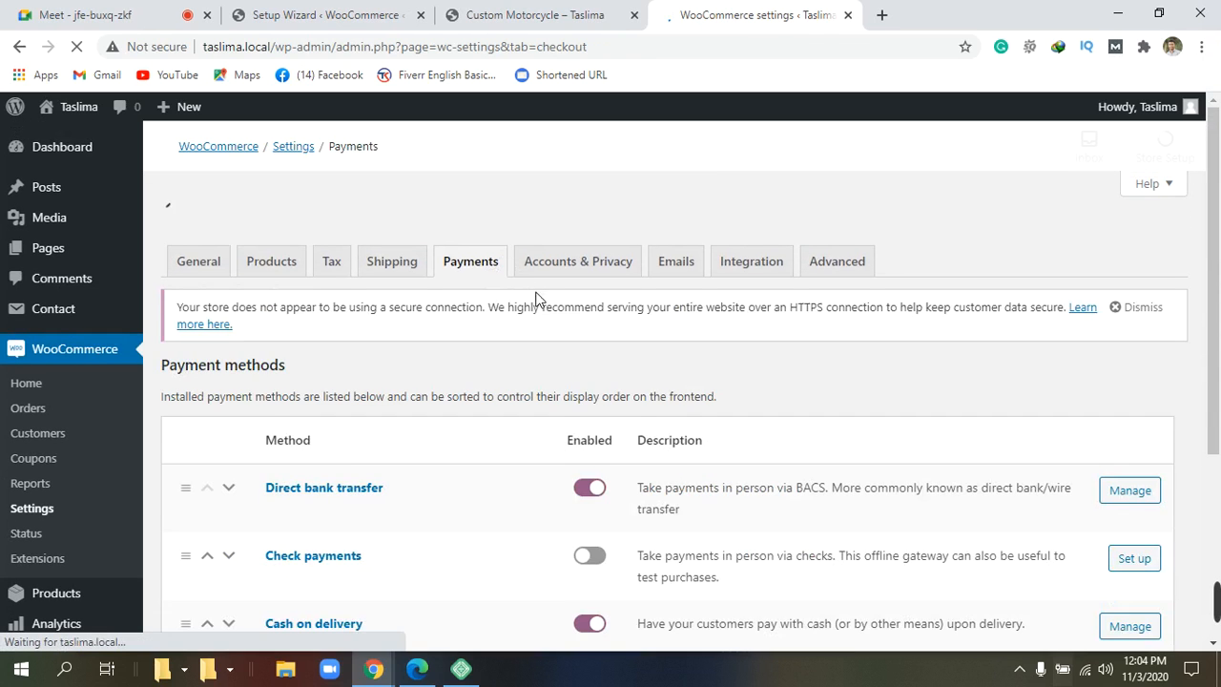
pyautogui.scroll(-1, 541, 382)
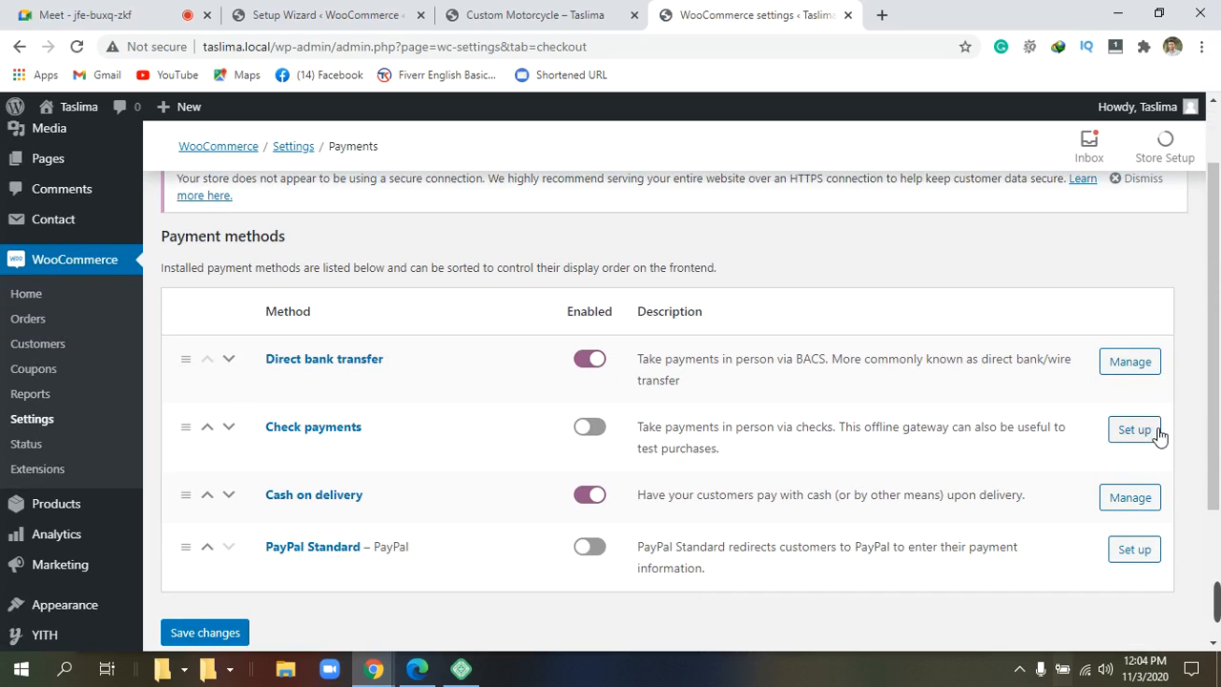
pyautogui.scroll(-1, 1054, 472)
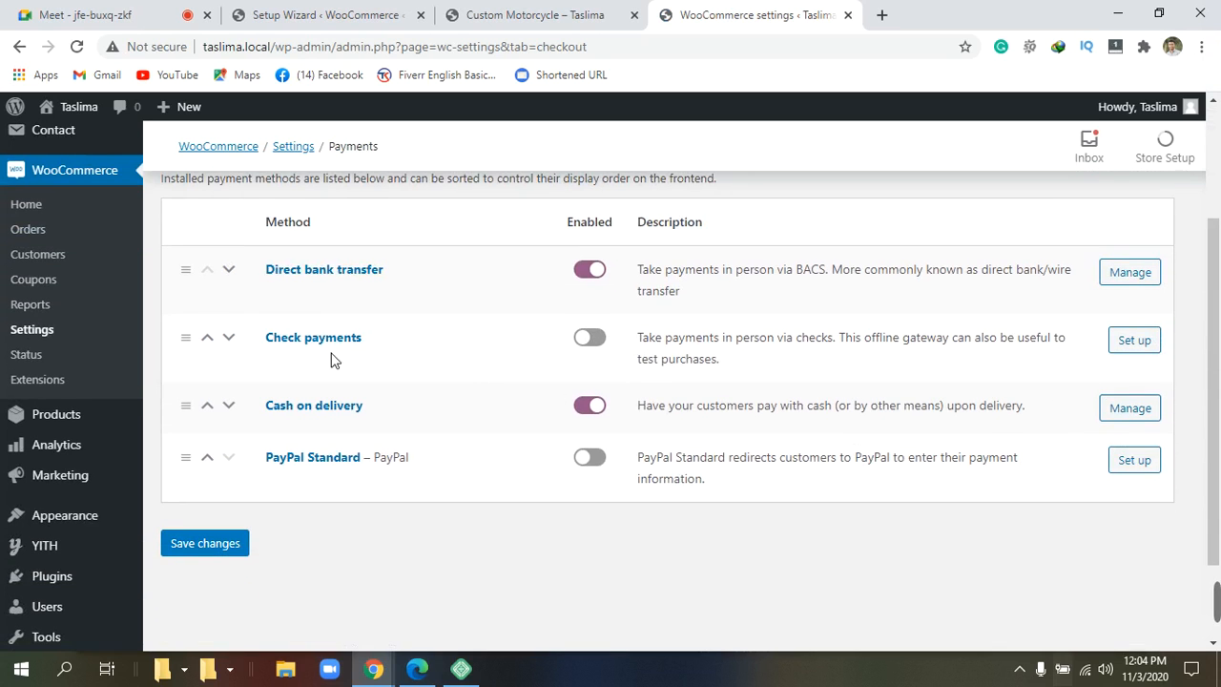
pyautogui.click(1133, 418)
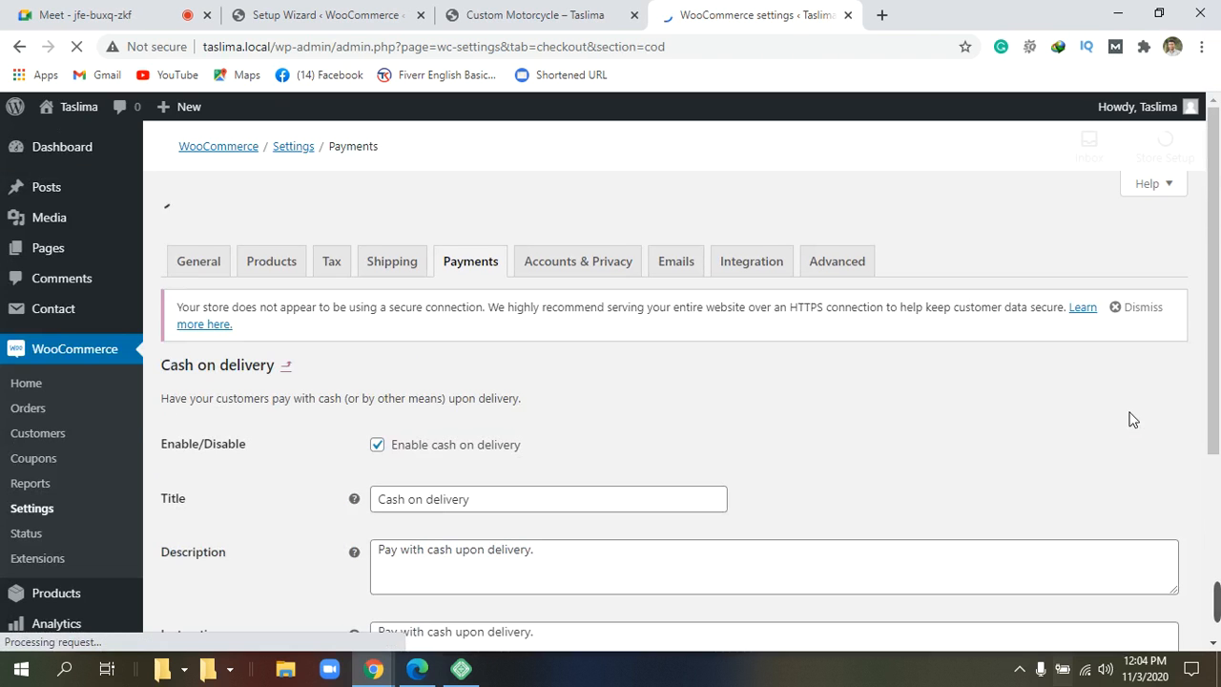
# Browse the shipping methods list for cash on delivery without selecting any.
pyautogui.scroll(-2, 896, 412)
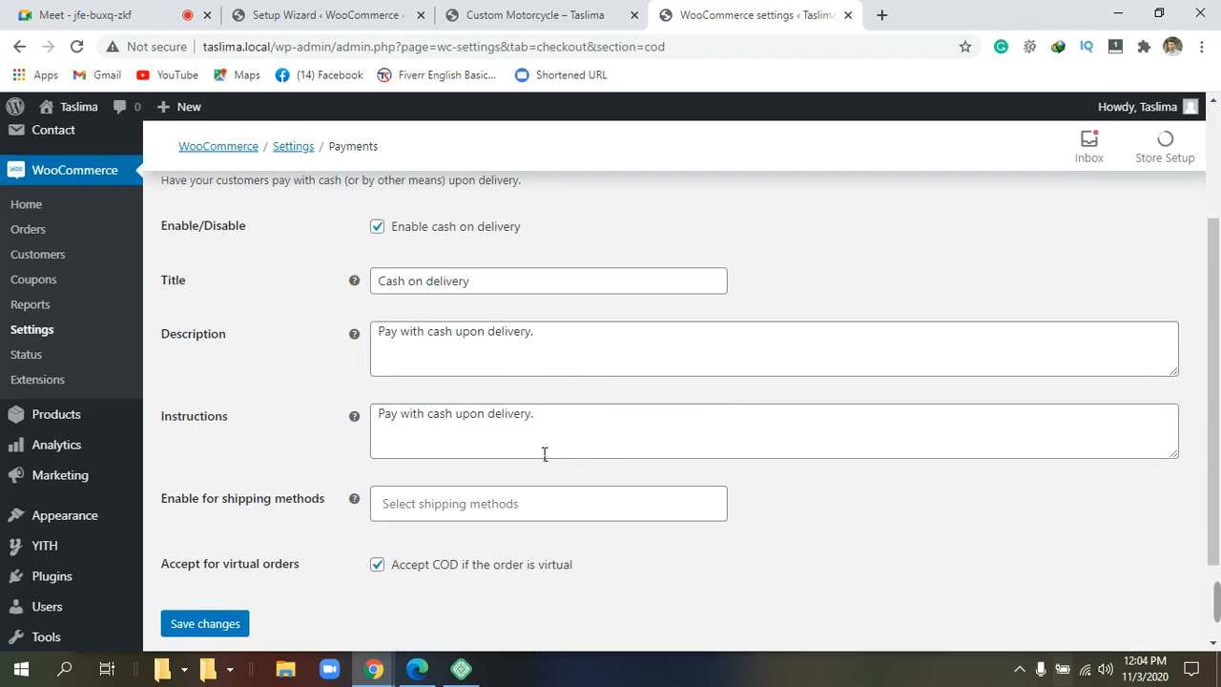
pyautogui.click(559, 520)
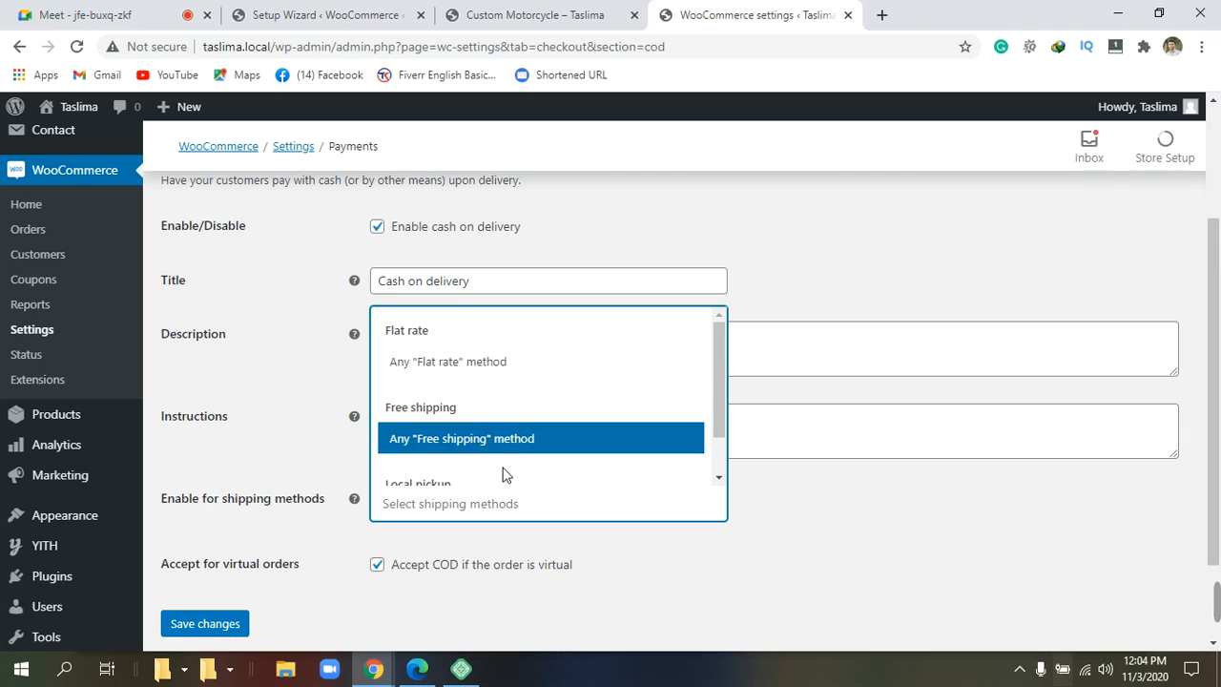
pyautogui.scroll(-1, 503, 474)
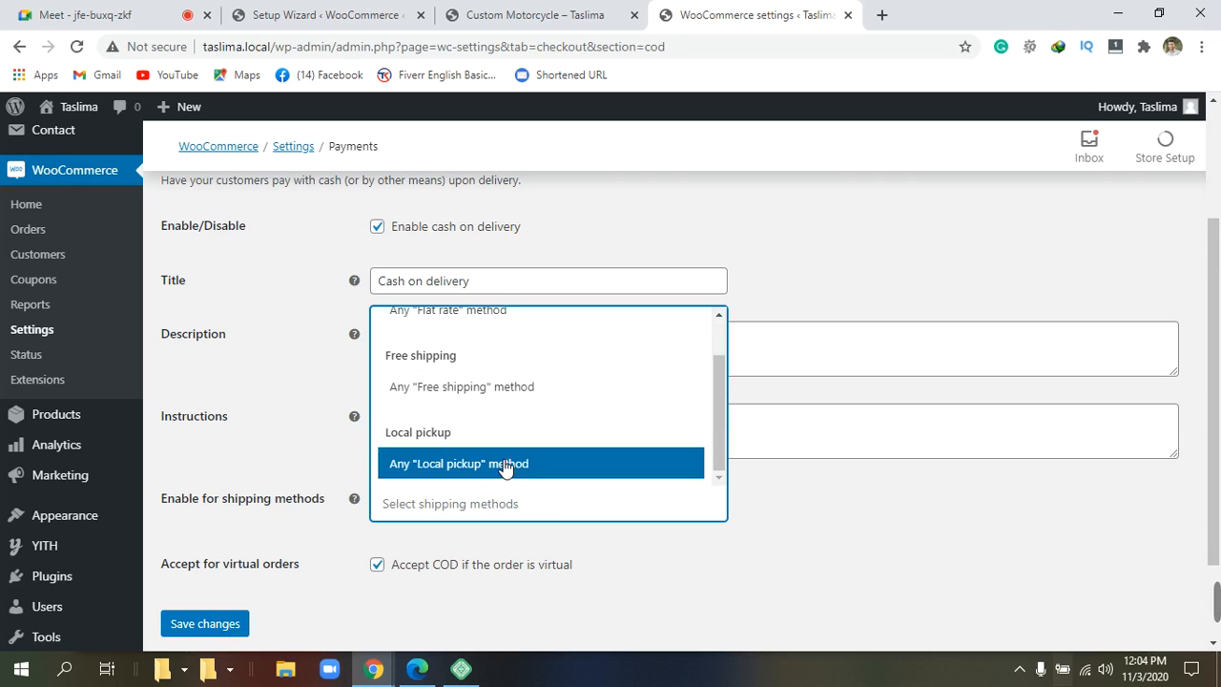
pyautogui.scroll(1, 495, 440)
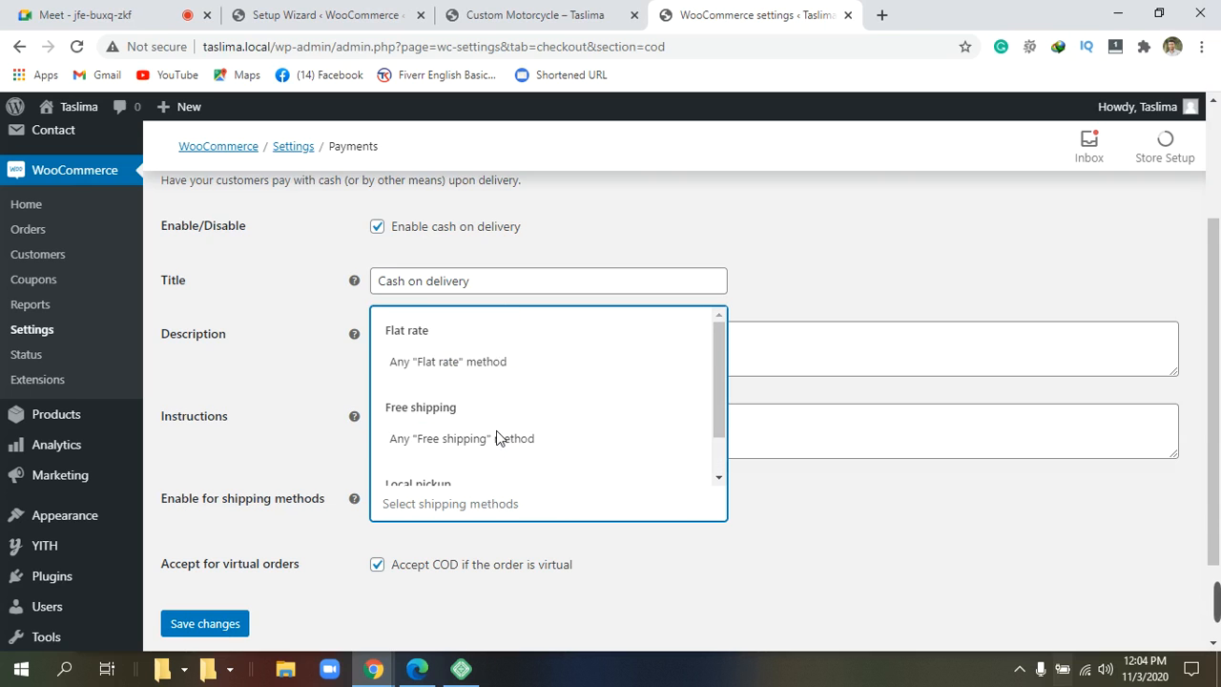
pyautogui.scroll(-1, 491, 433)
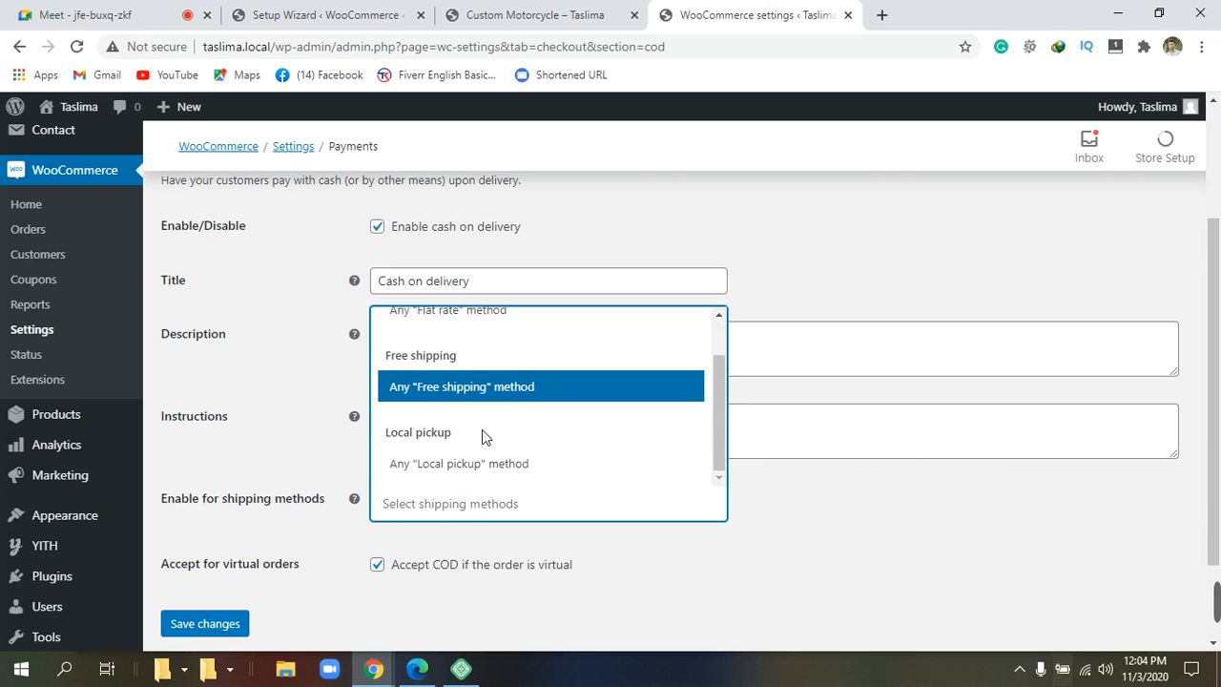
pyautogui.scroll(1, 482, 429)
pyautogui.click(808, 532)
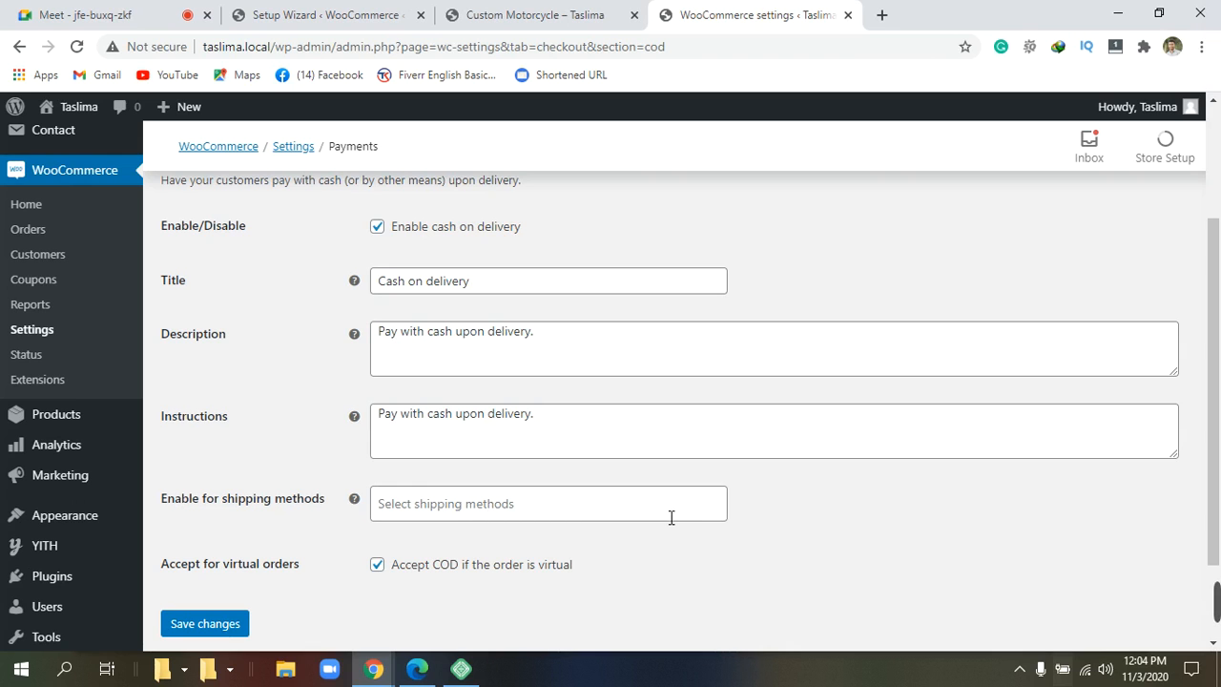
# Enable cash on delivery for Free shipping and Flat rate methods.
pyautogui.scroll(-1, 672, 517)
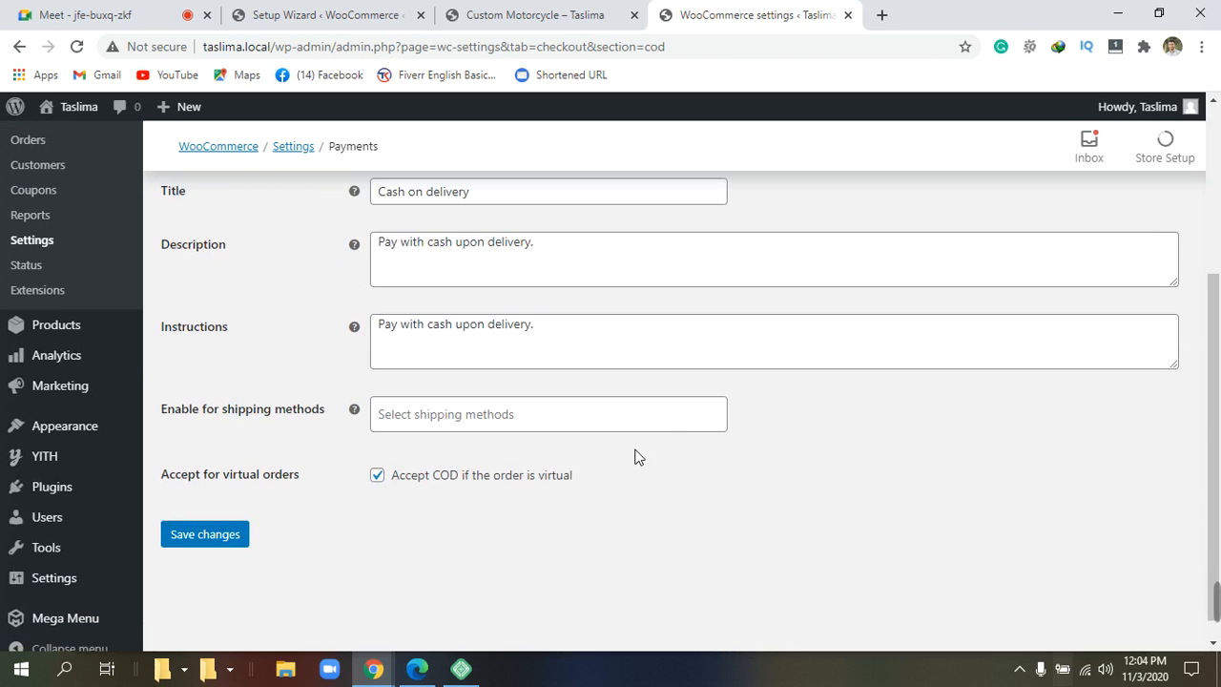
pyautogui.click(672, 429)
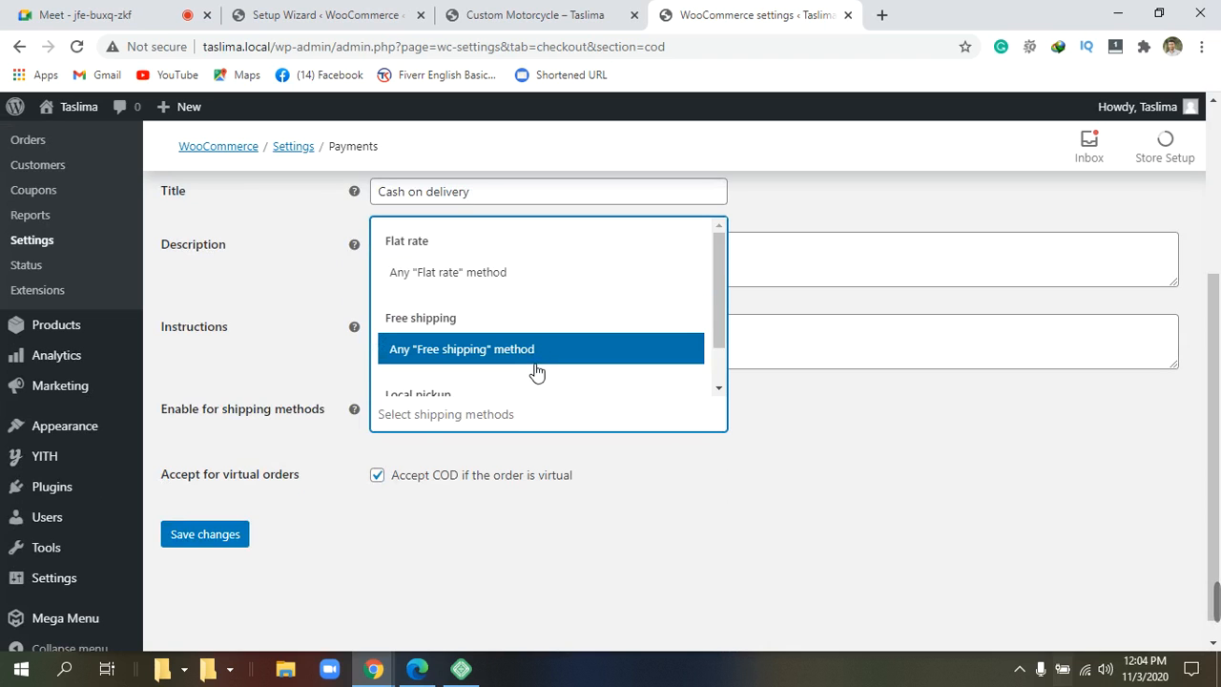
pyautogui.scroll(-1, 536, 372)
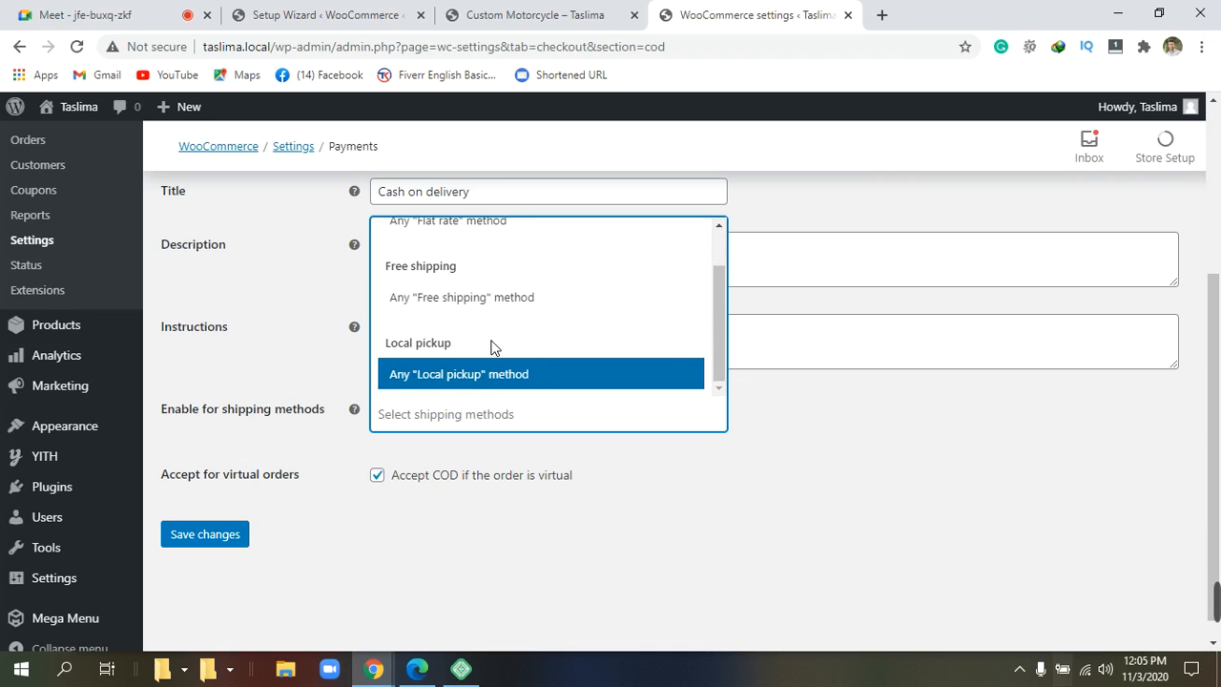
pyautogui.click(475, 297)
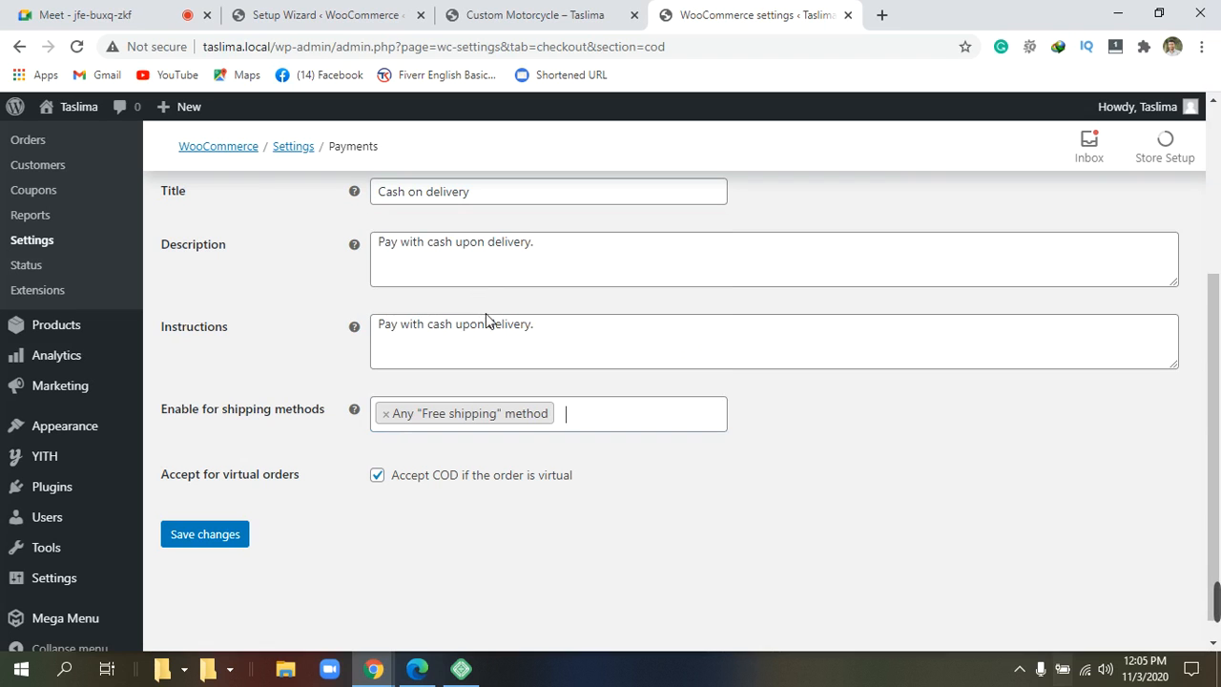
pyautogui.scroll(-1, 591, 414)
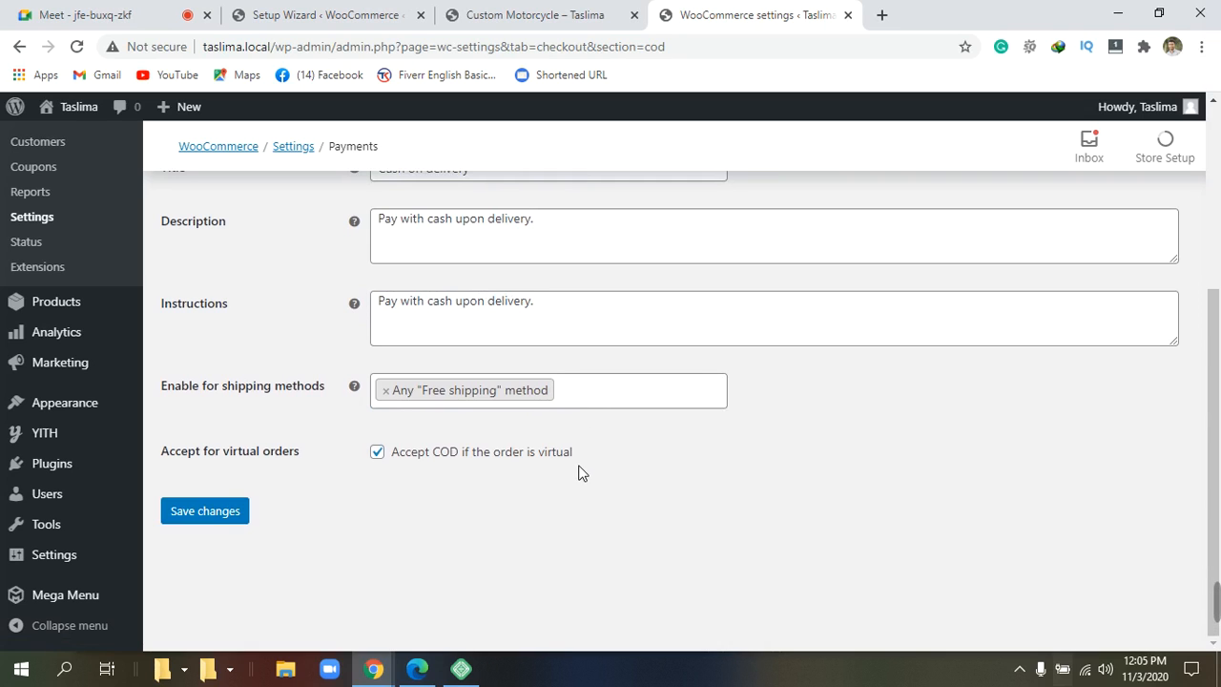
pyautogui.click(582, 399)
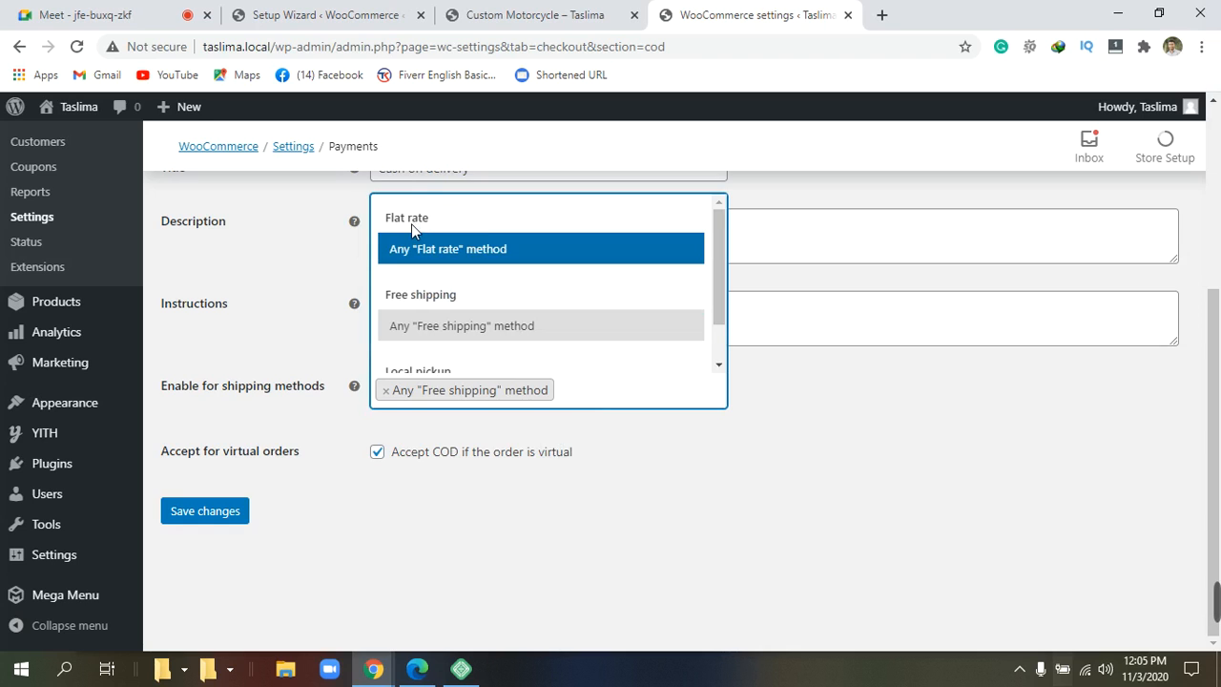
pyautogui.click(518, 253)
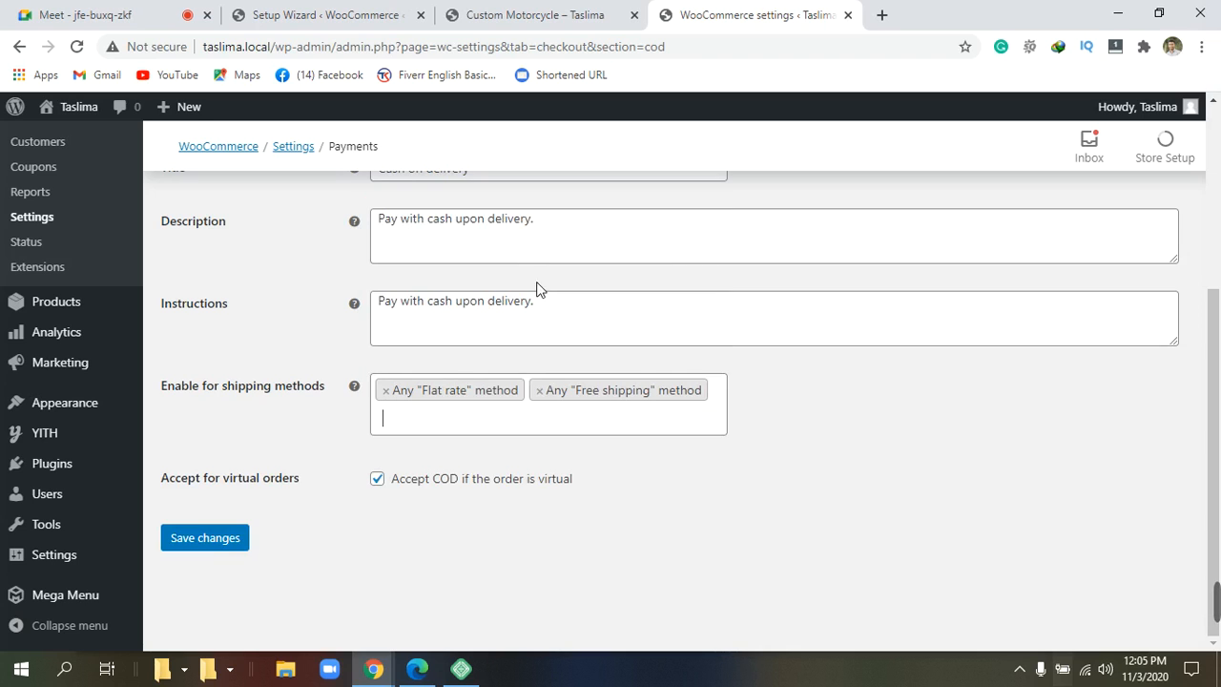
# Add then remove Local pickup, leaving only Flat rate and Free shipping allowed.
pyautogui.click(411, 422)
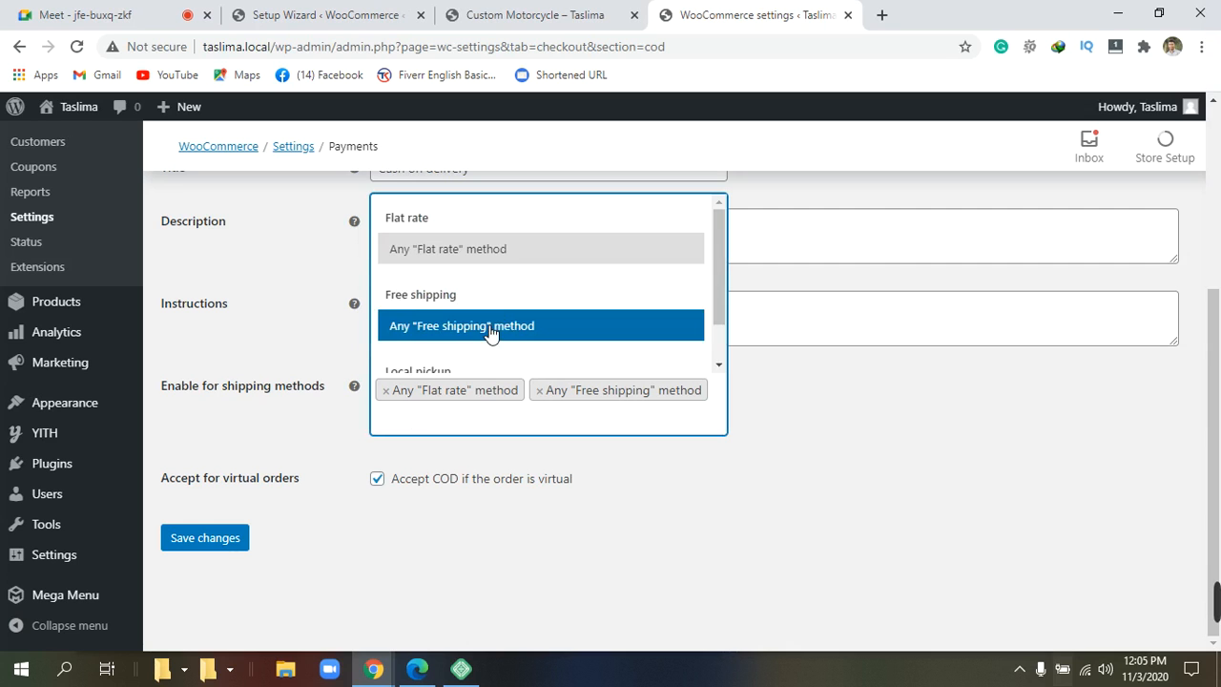
pyautogui.scroll(-1, 496, 320)
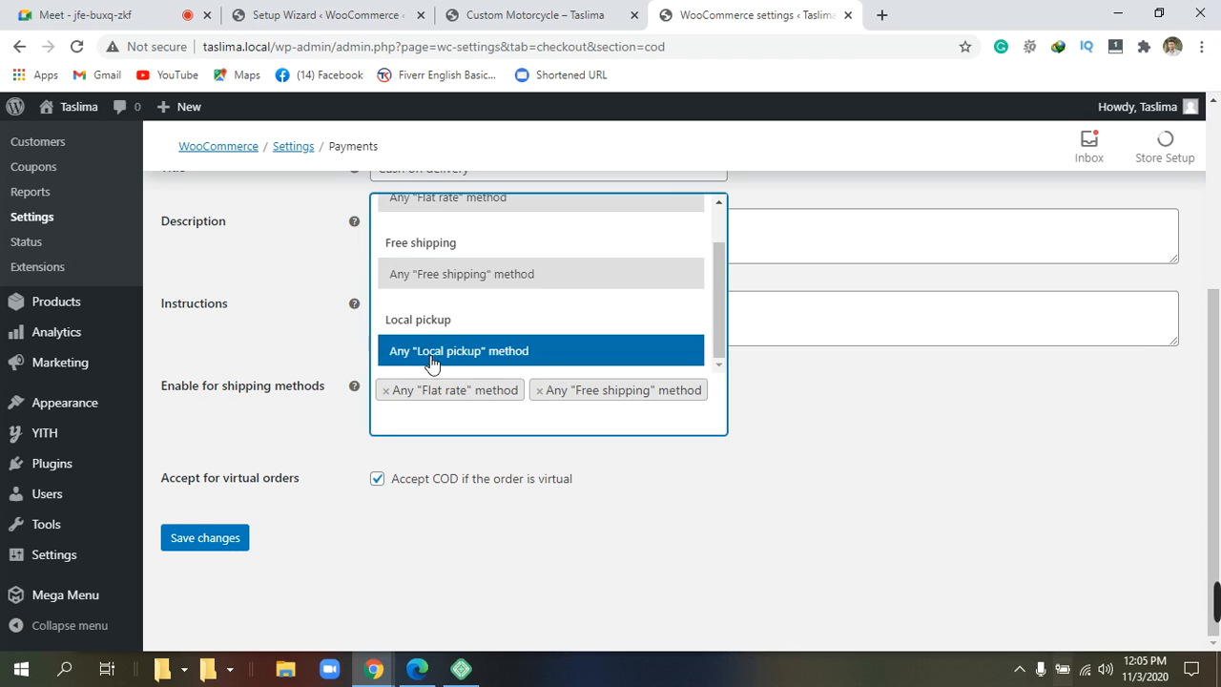
pyautogui.click(431, 353)
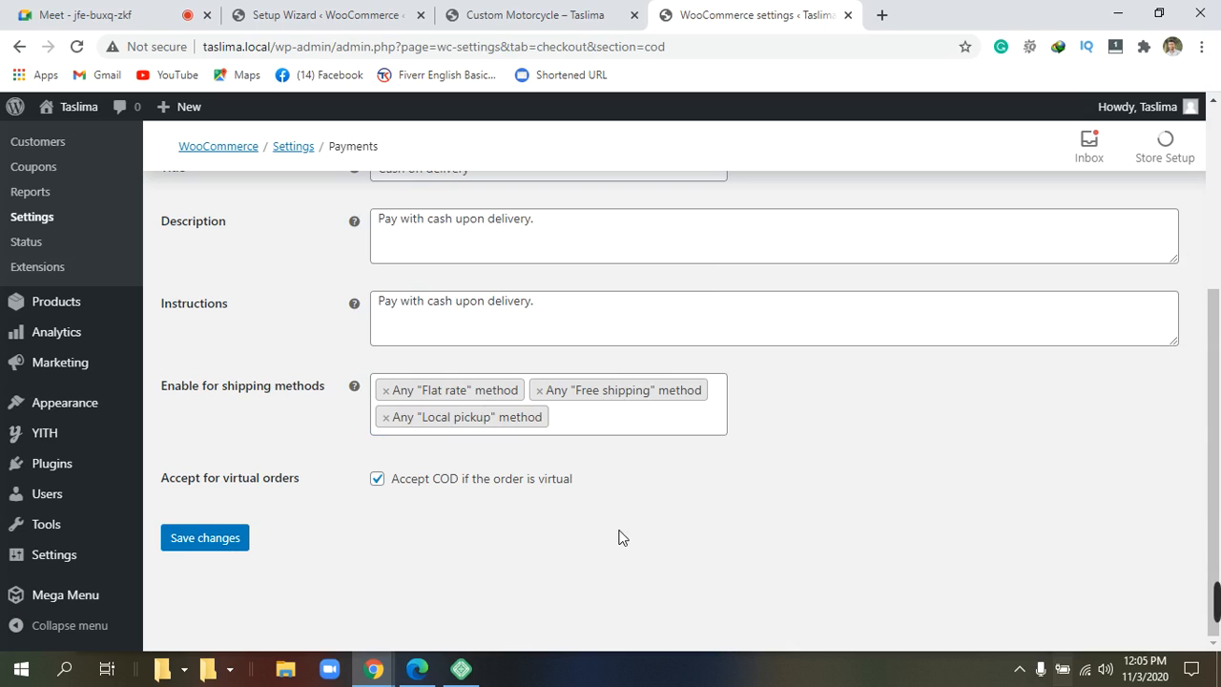
pyautogui.click(386, 418)
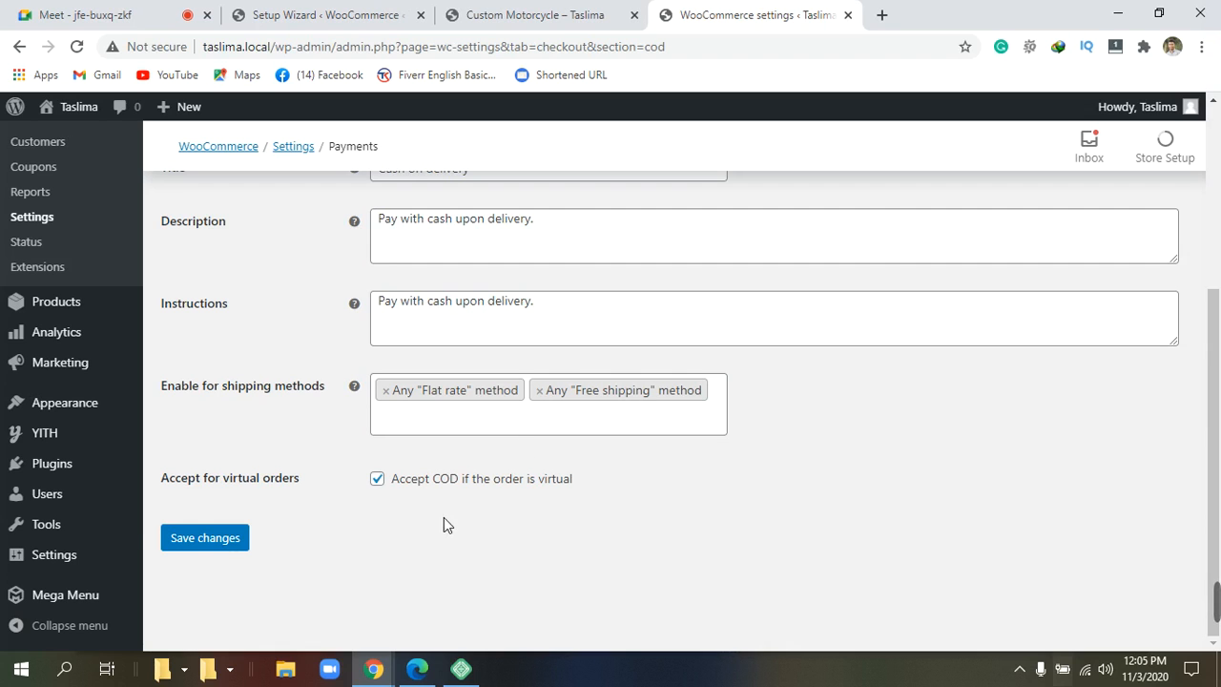
pyautogui.click(195, 543)
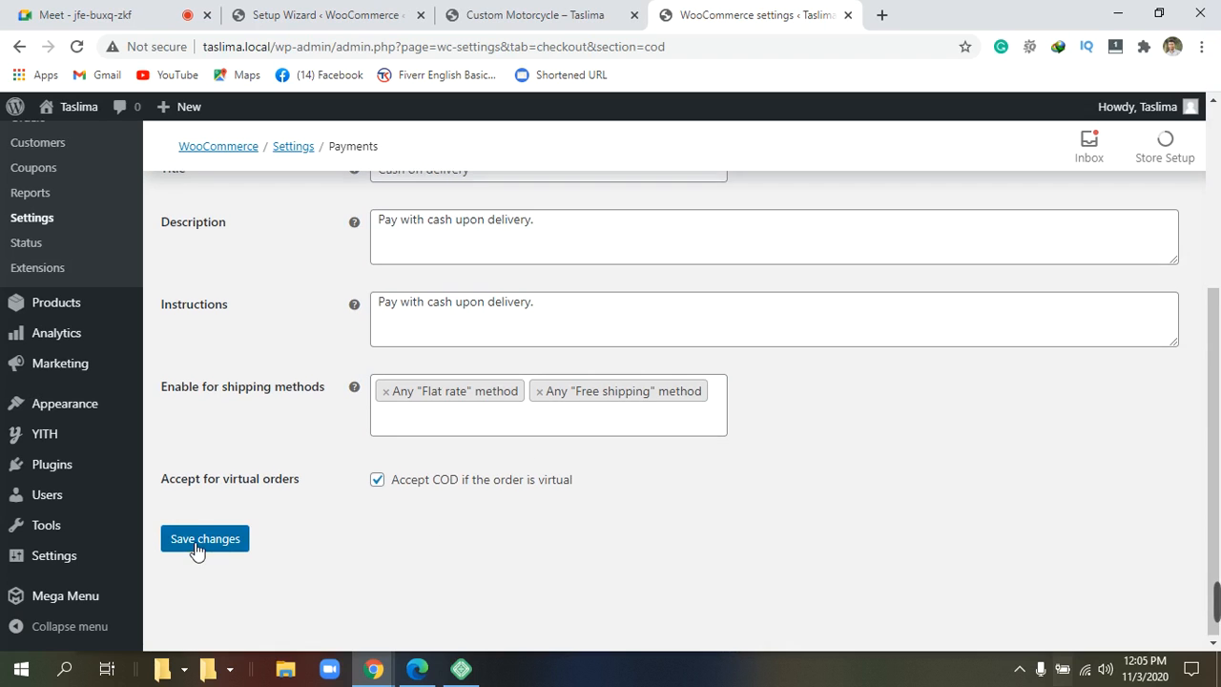
pyautogui.scroll(-5, 195, 550)
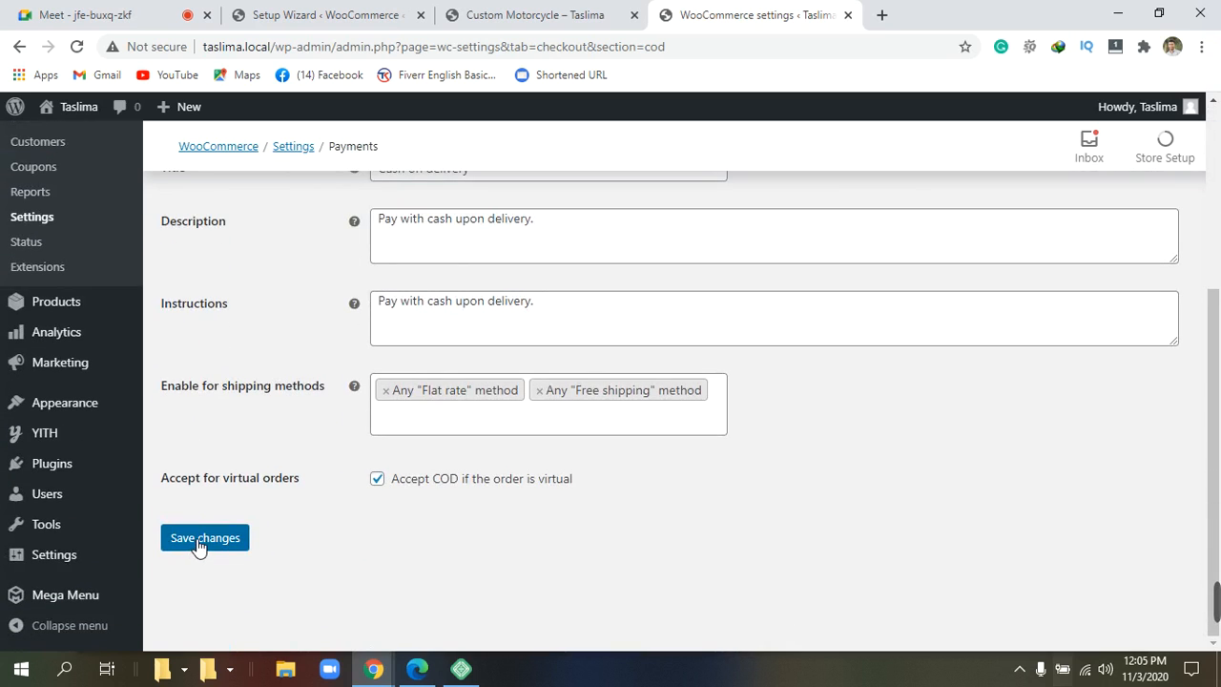
# Save the Cash on delivery settings.
pyautogui.click(199, 542)
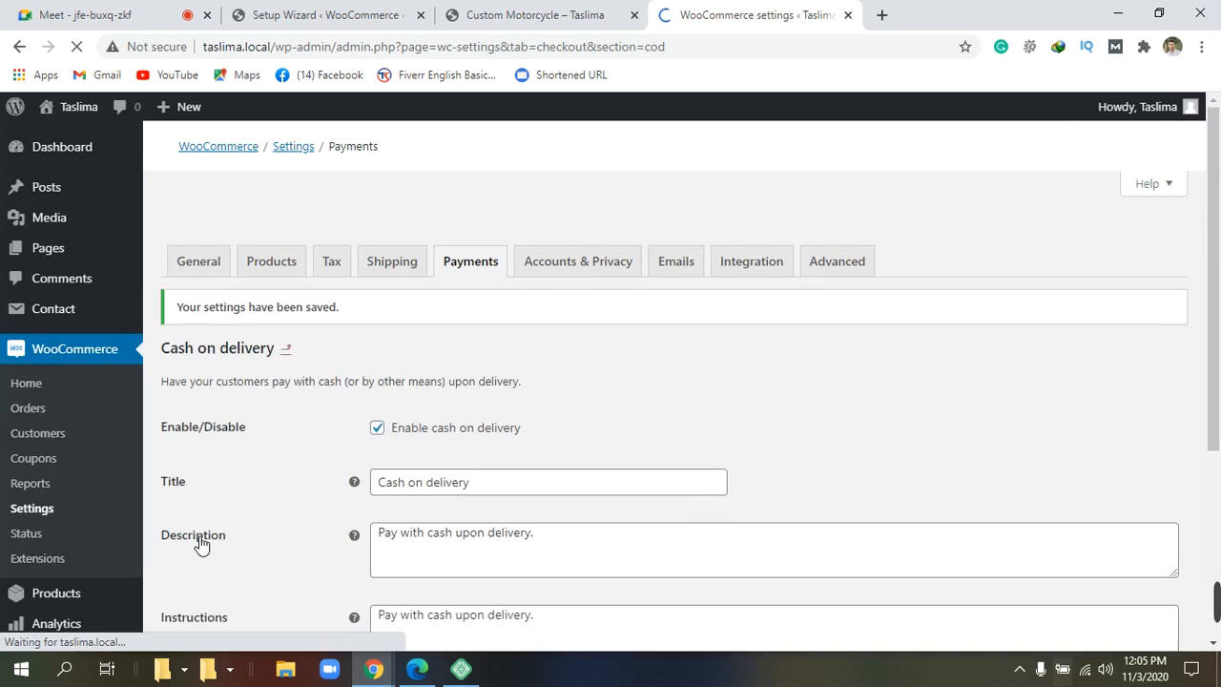
pyautogui.scroll(-2, 417, 468)
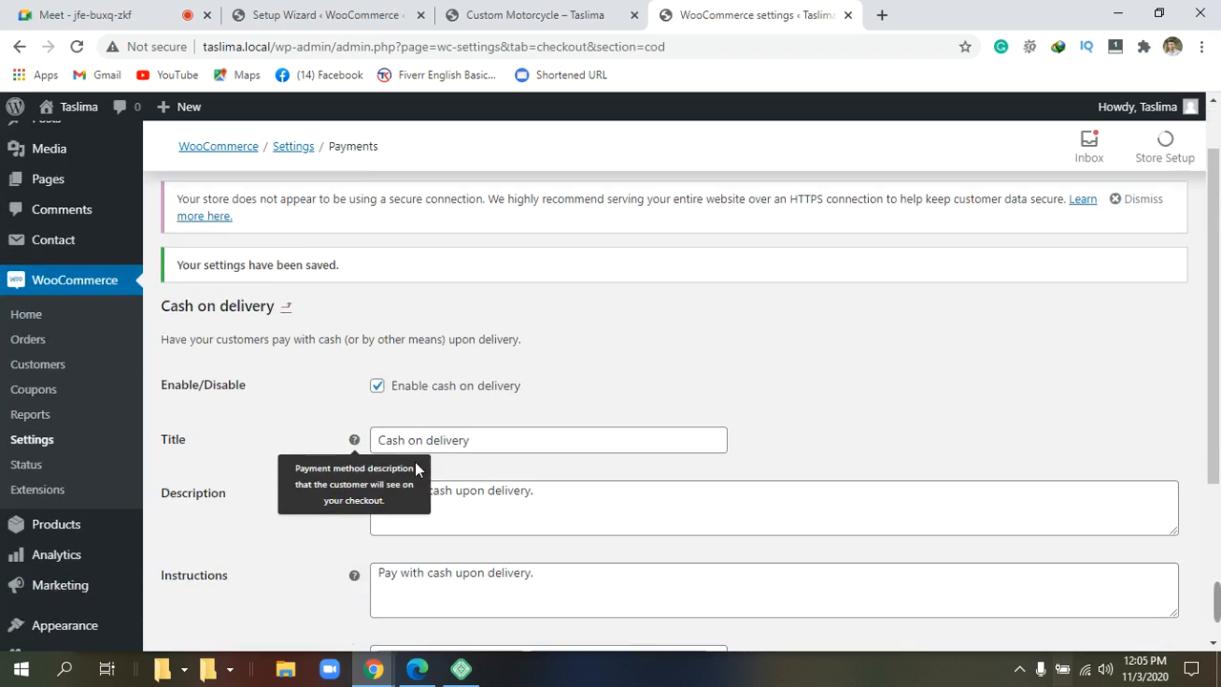
pyautogui.scroll(1, 520, 167)
pyautogui.scroll(1, 518, 168)
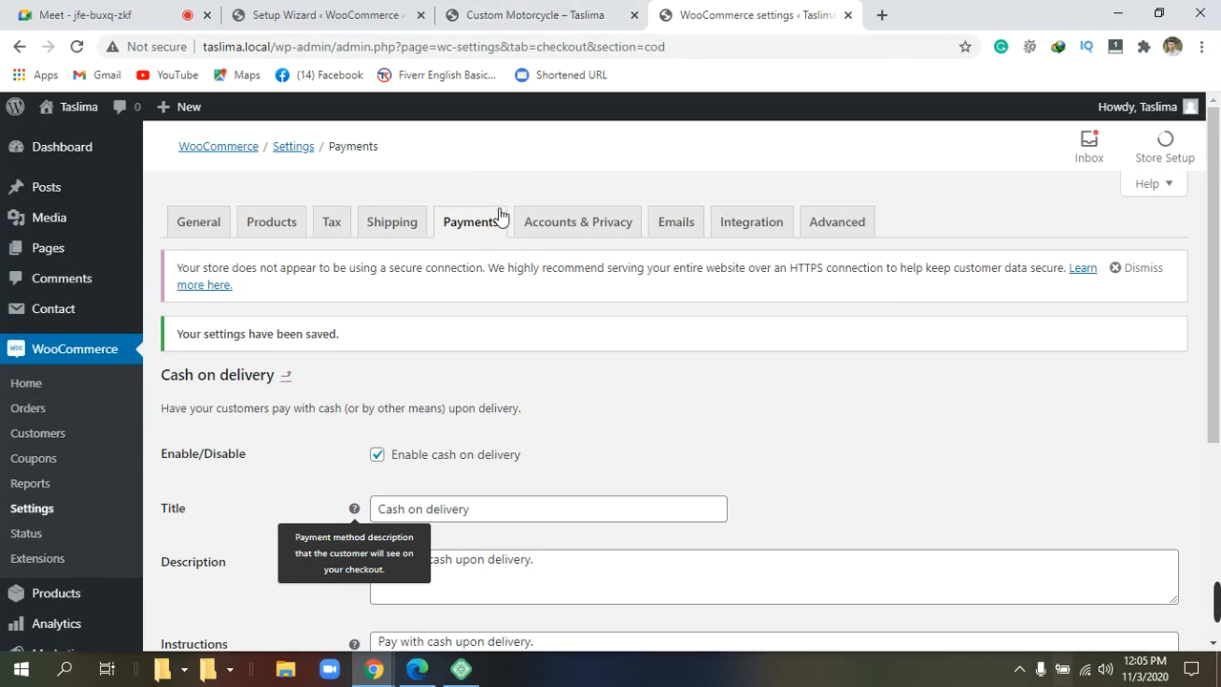
# Open the PayPal Standard setup from the Payments list.
pyautogui.click(481, 225)
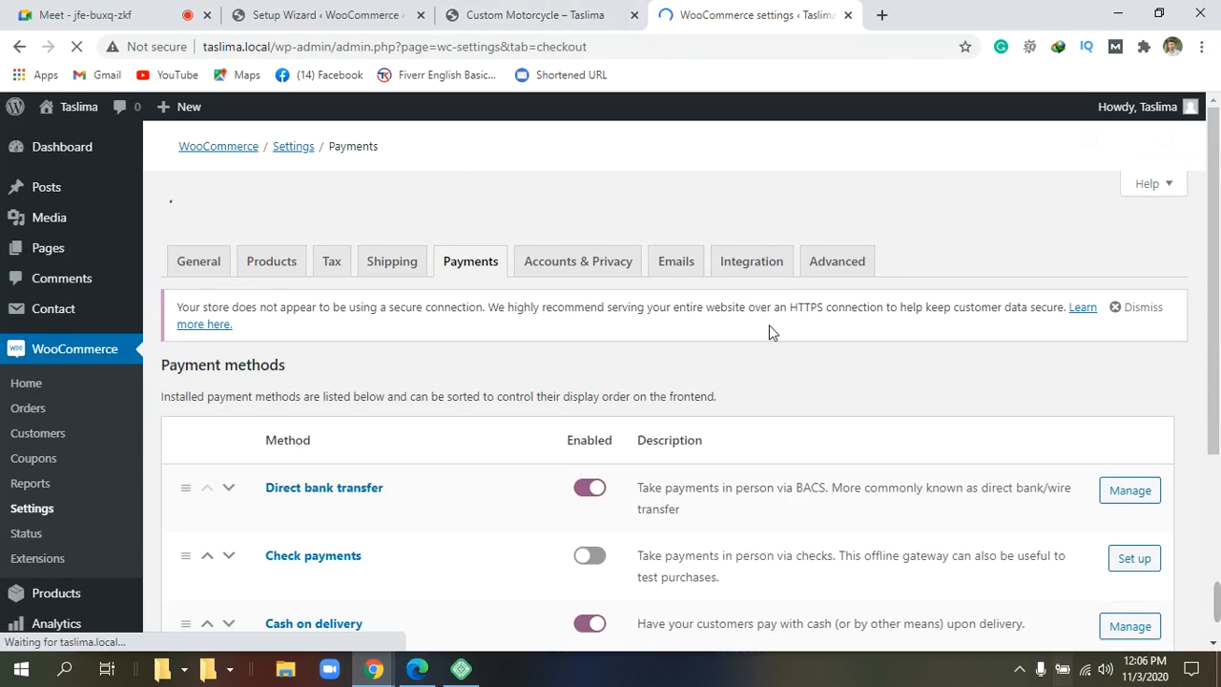
pyautogui.scroll(-3, 852, 440)
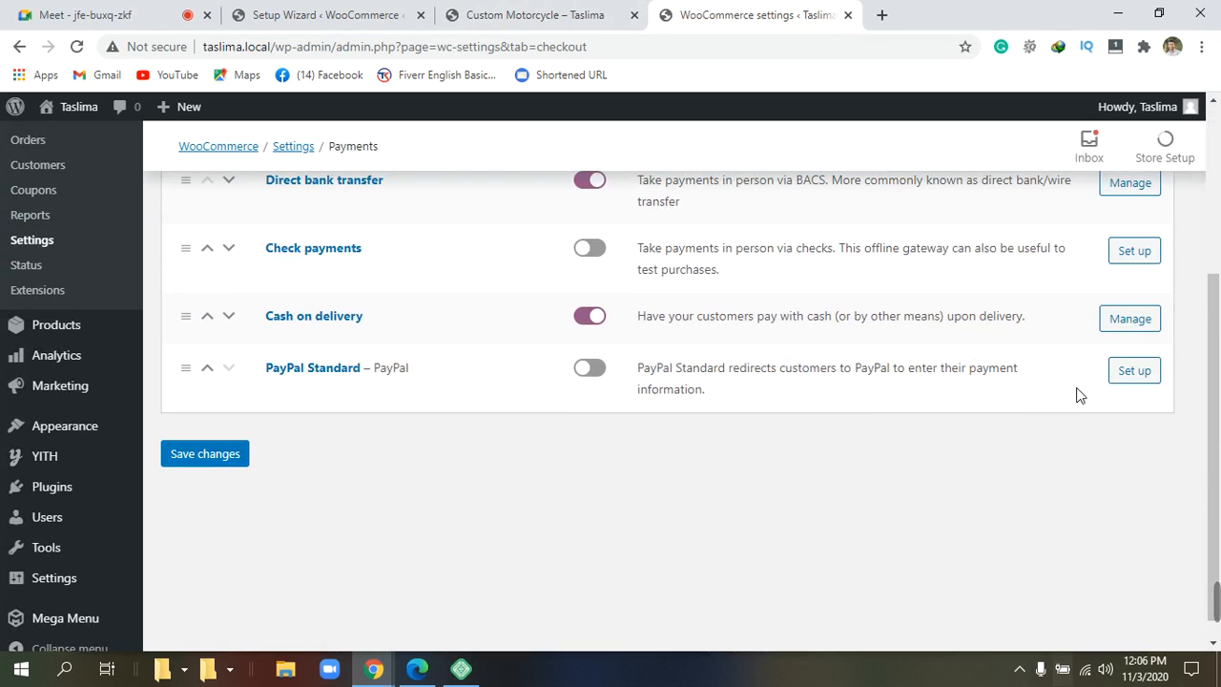
pyautogui.click(1136, 374)
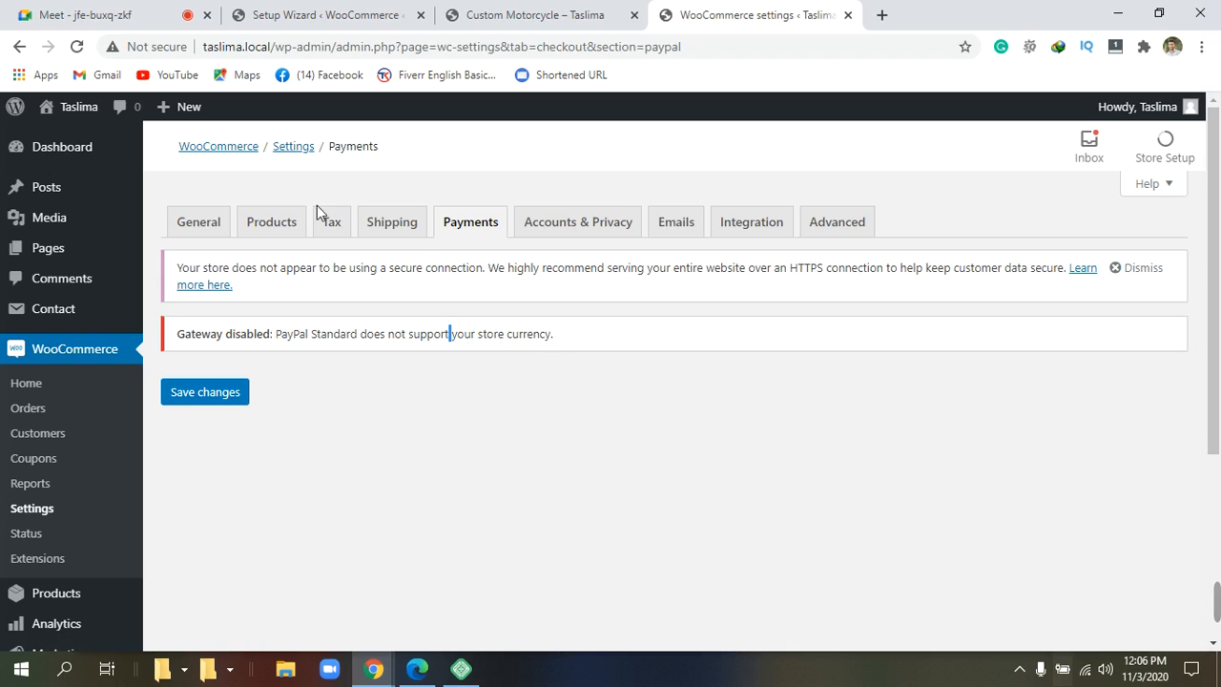
# Review the Accounts & Privacy guest checkout, account creation and data retention settings.
pyautogui.click(591, 233)
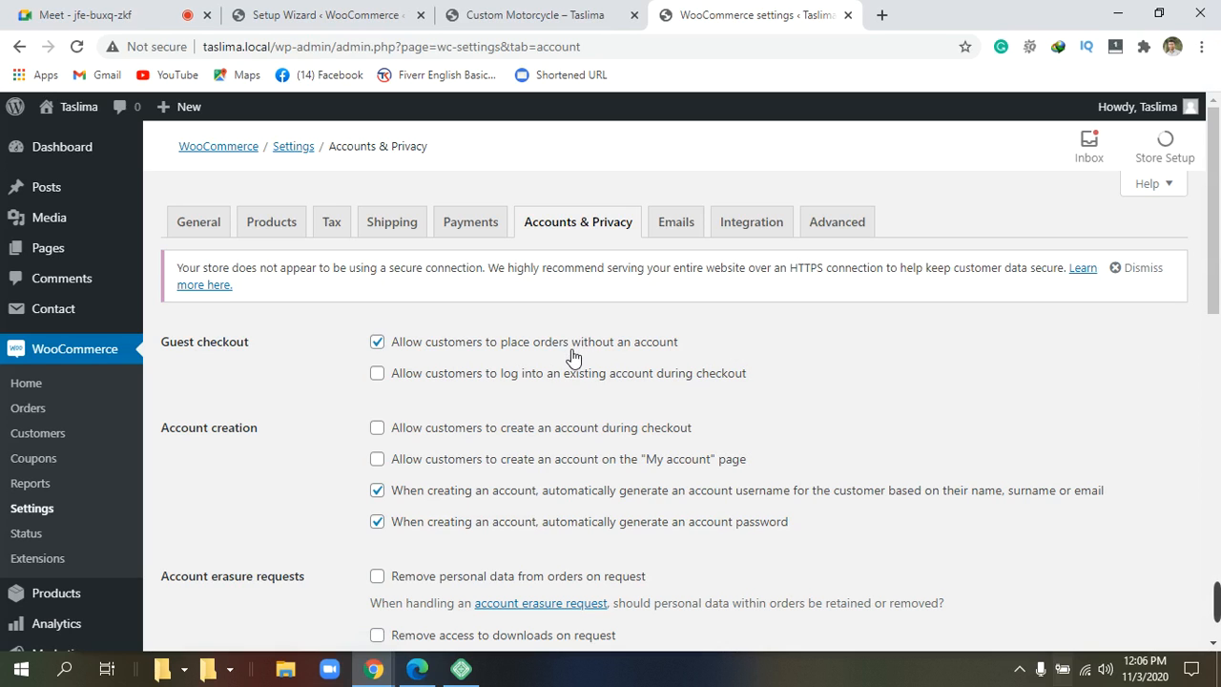
pyautogui.scroll(-4, 552, 523)
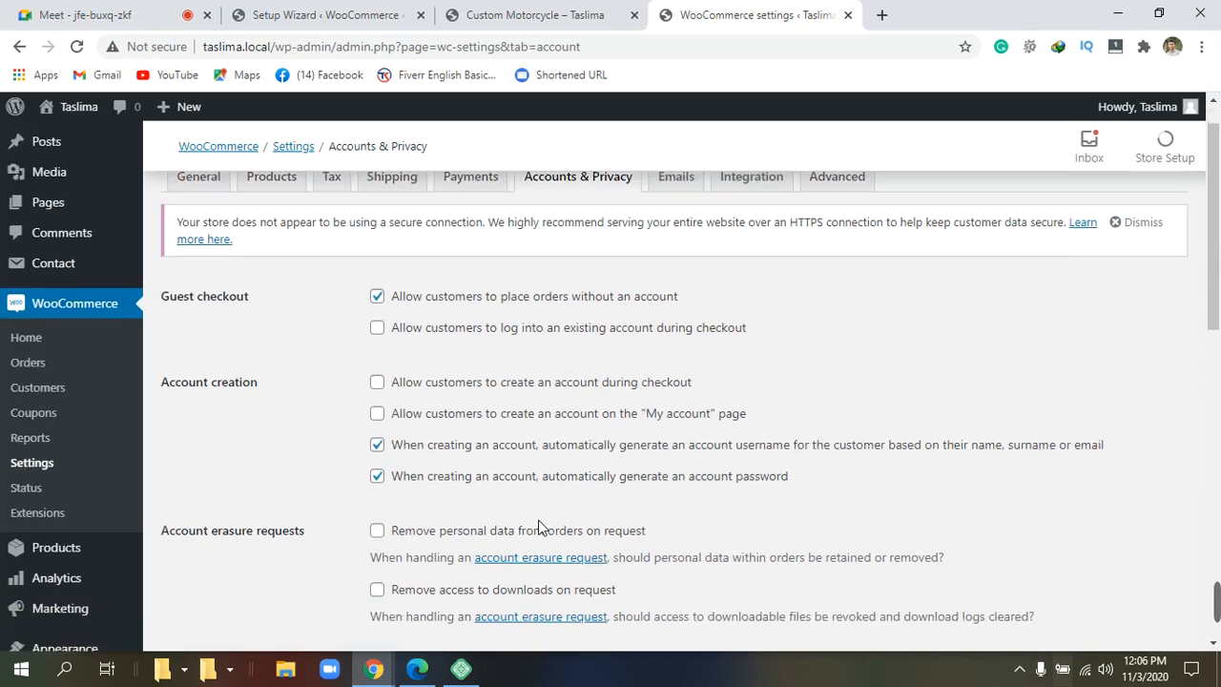
pyautogui.scroll(-6, 545, 526)
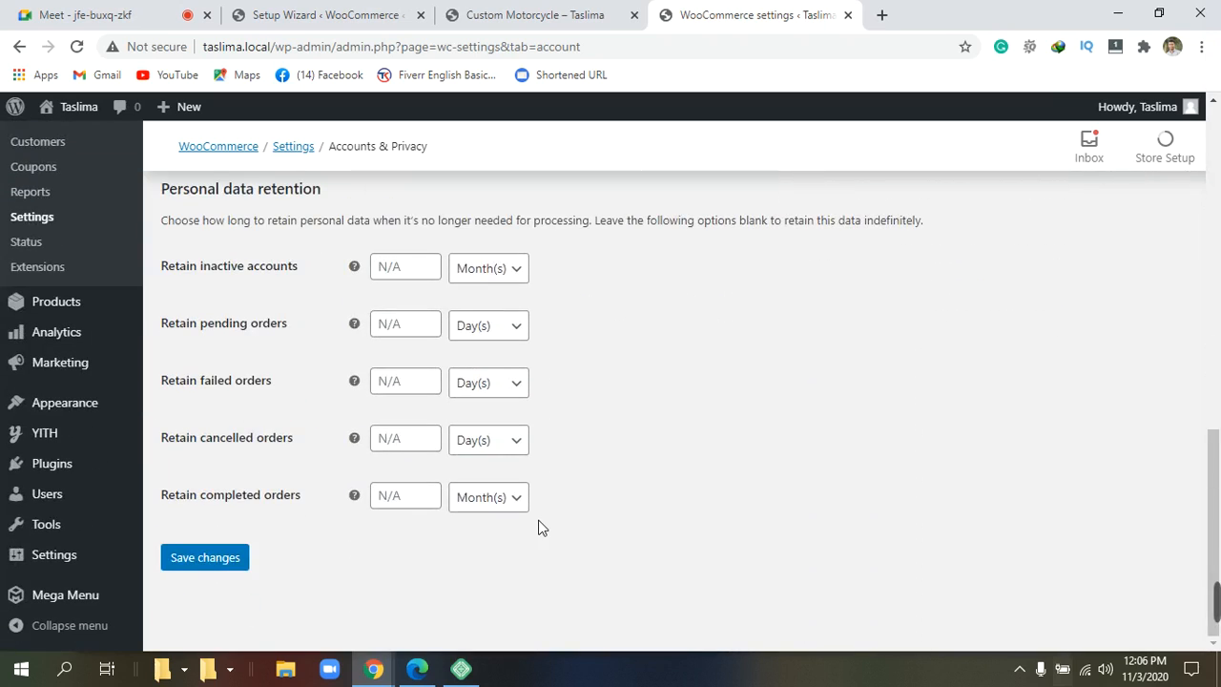
pyautogui.scroll(10, 539, 526)
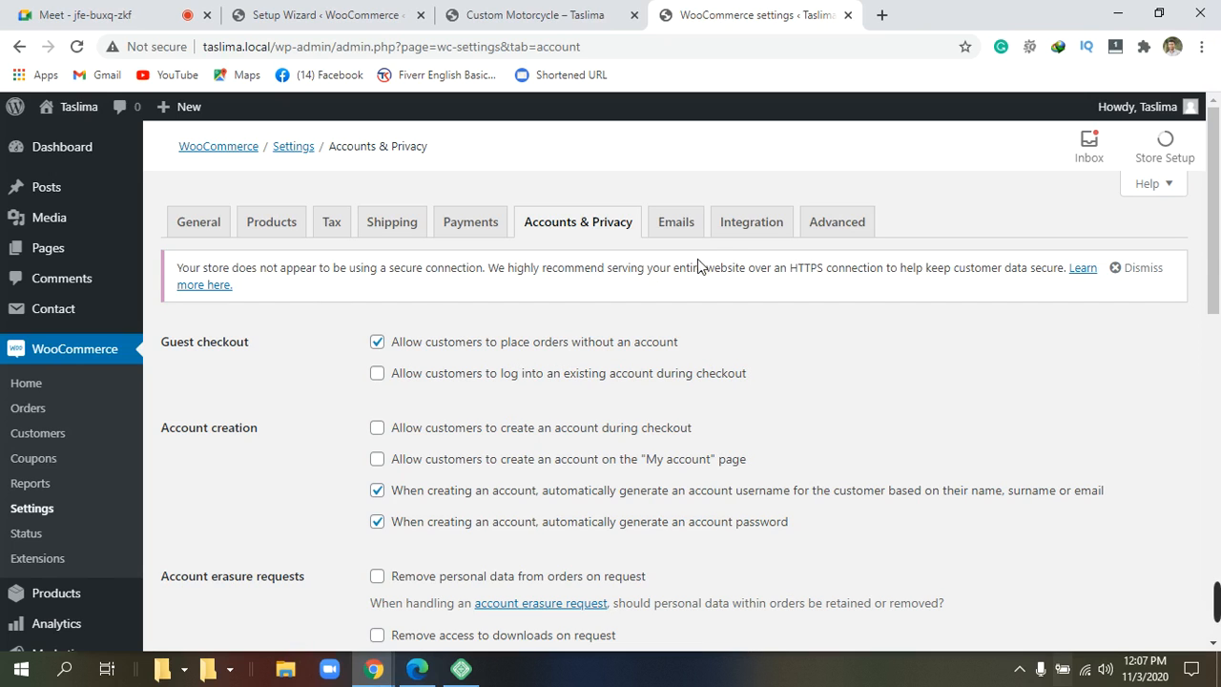
# Show the WooCommerce Emails settings and scroll to the email sender and template options.
pyautogui.click(693, 223)
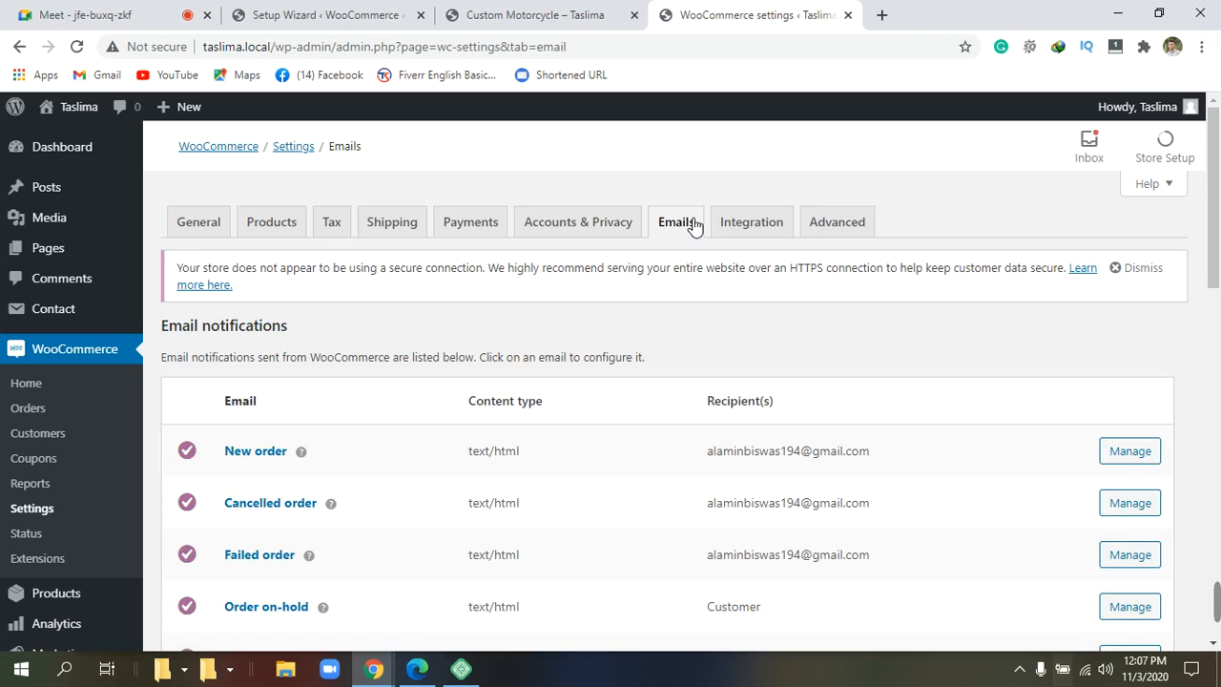
pyautogui.scroll(-3, 642, 341)
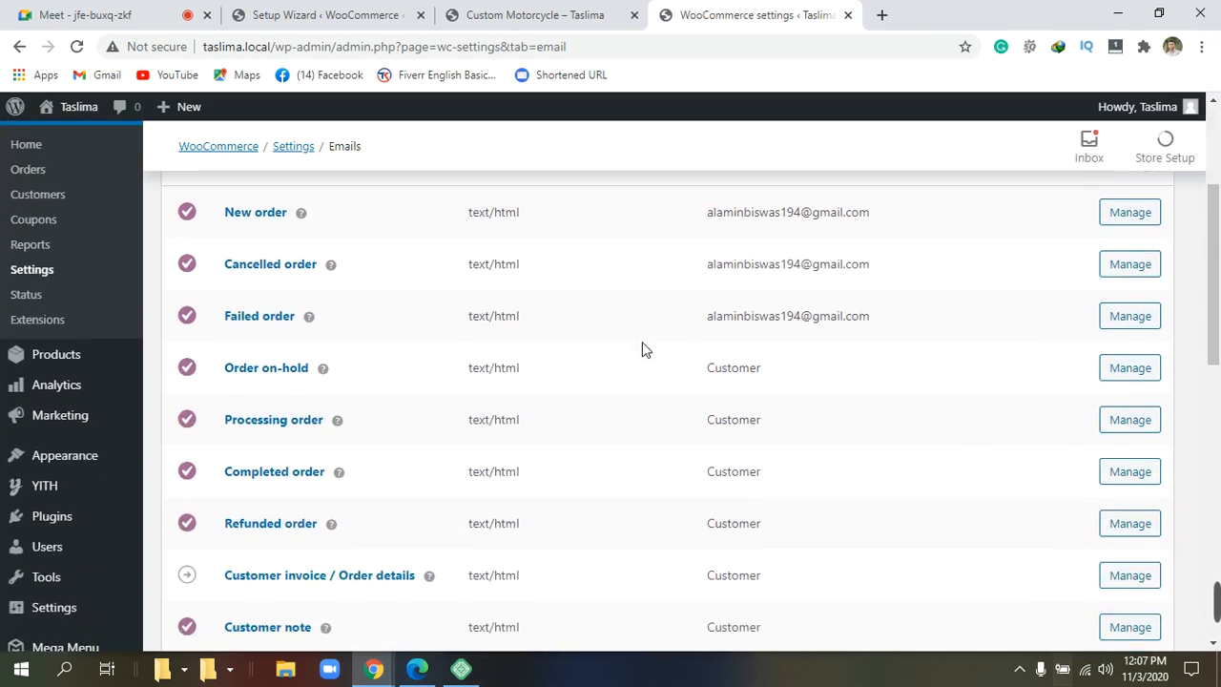
pyautogui.scroll(2, 642, 345)
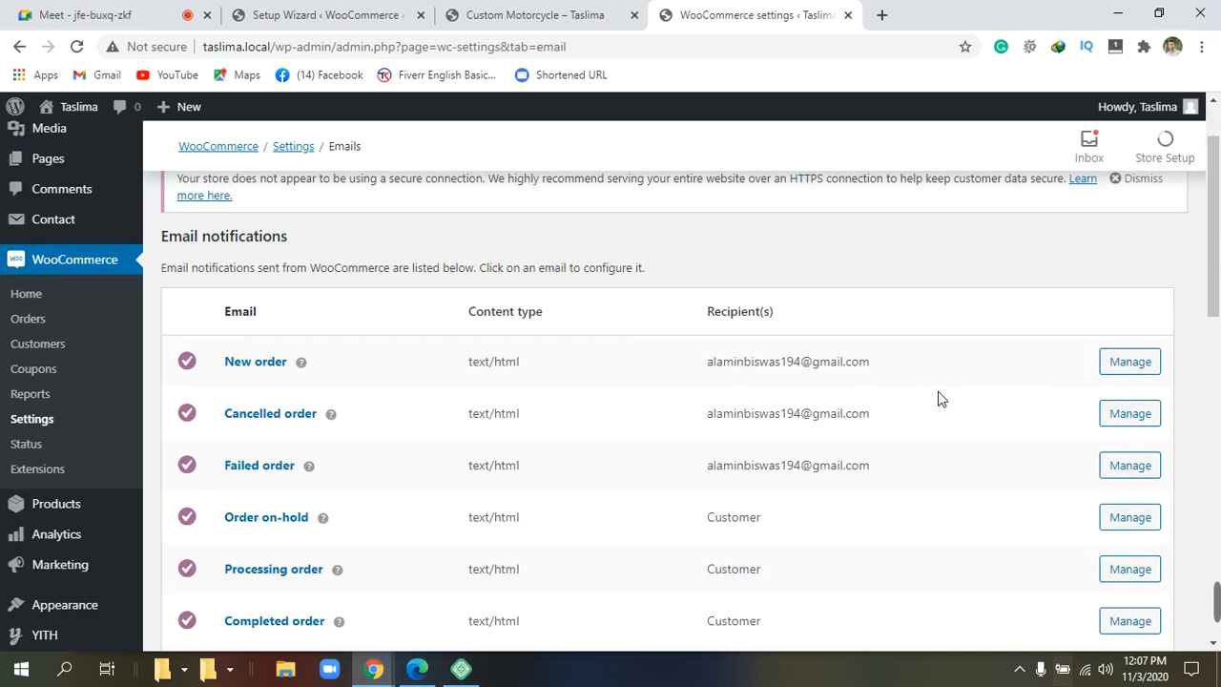
pyautogui.scroll(-2, 915, 405)
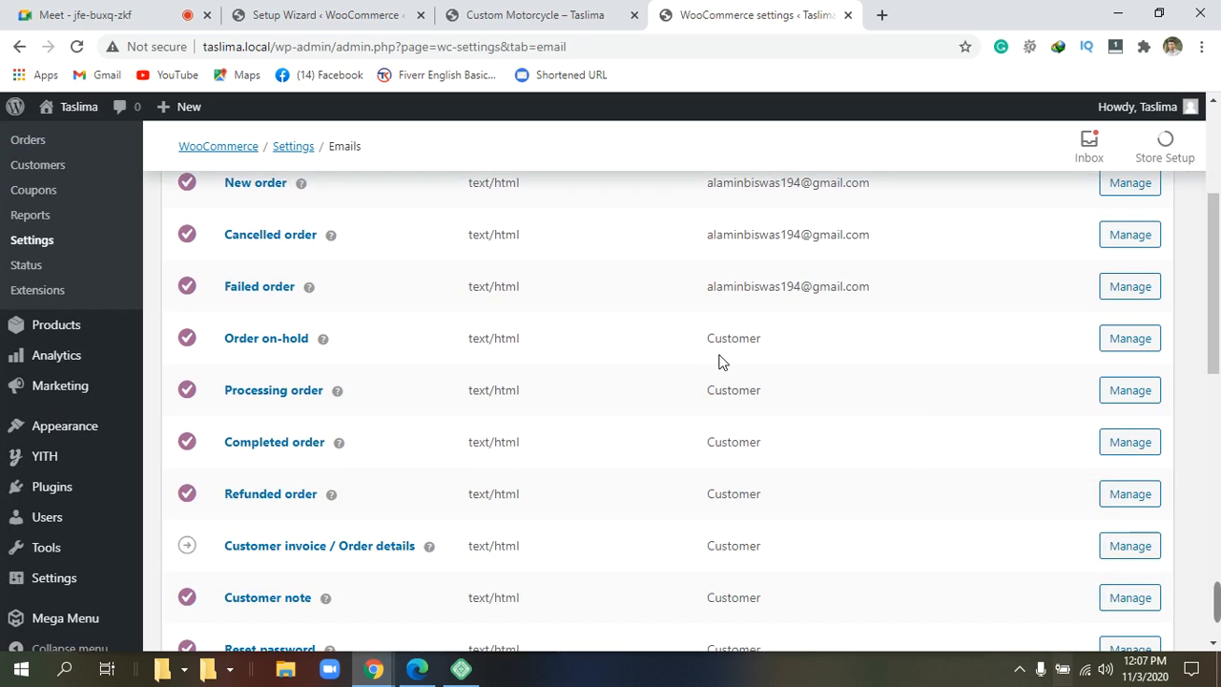
pyautogui.scroll(1, 719, 358)
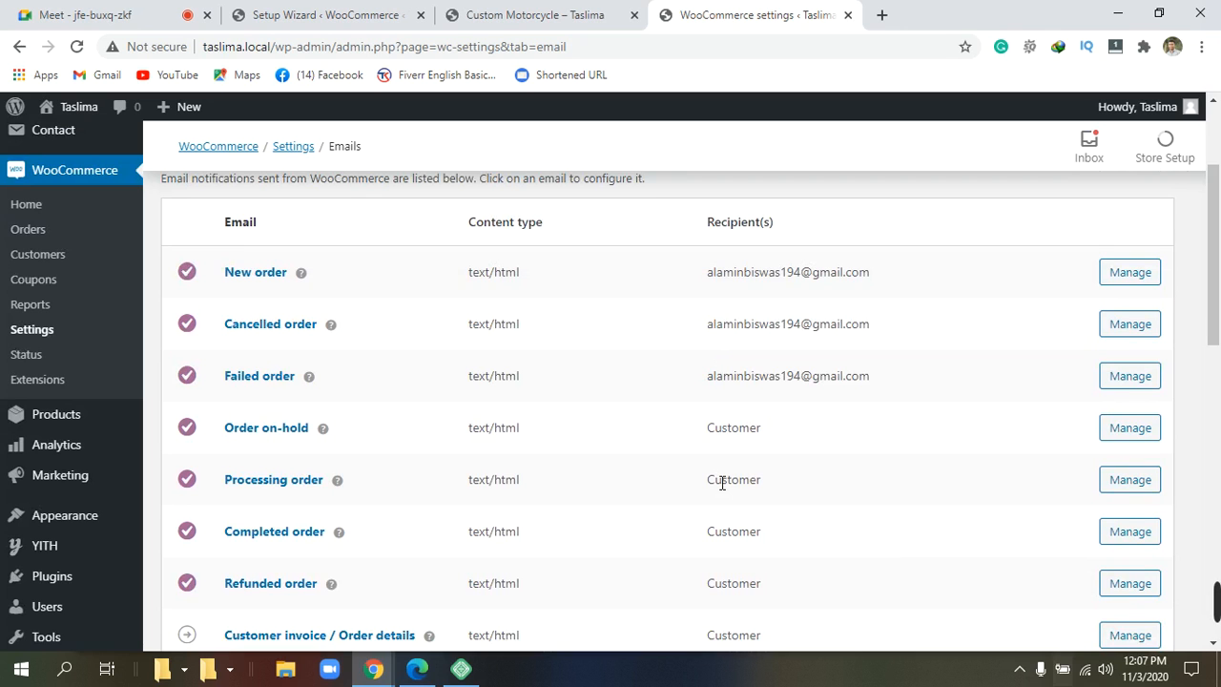
pyautogui.scroll(-2, 720, 482)
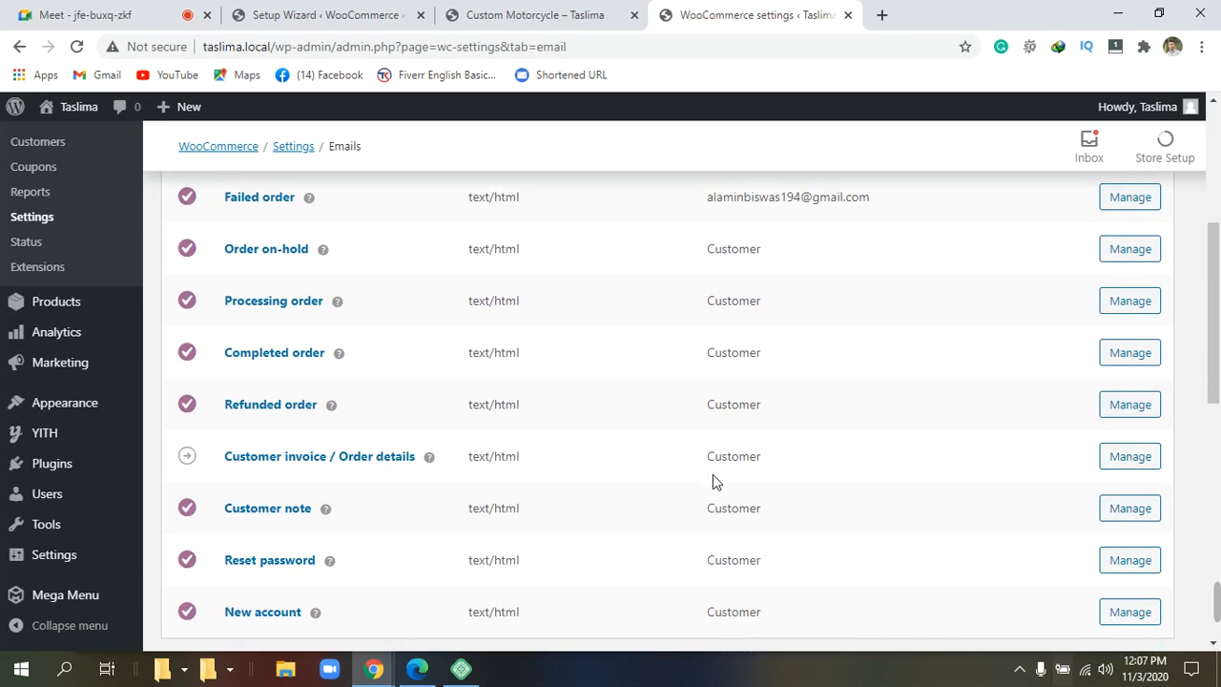
pyautogui.scroll(-6, 716, 482)
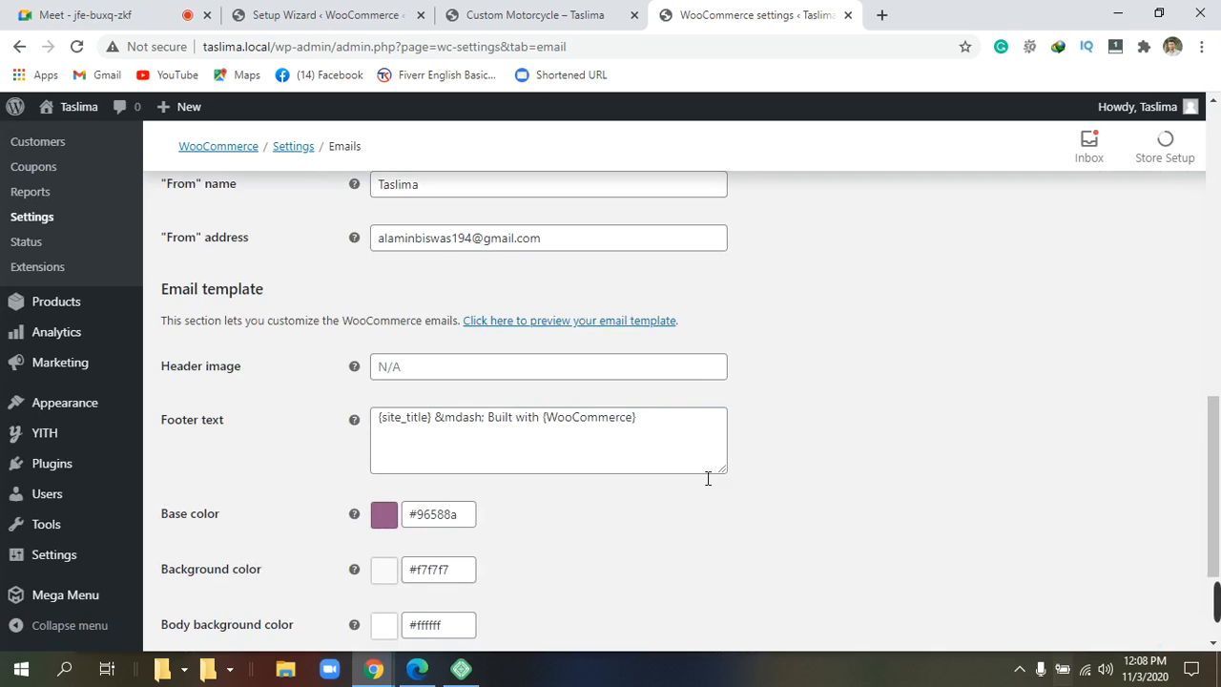
pyautogui.scroll(2, 709, 480)
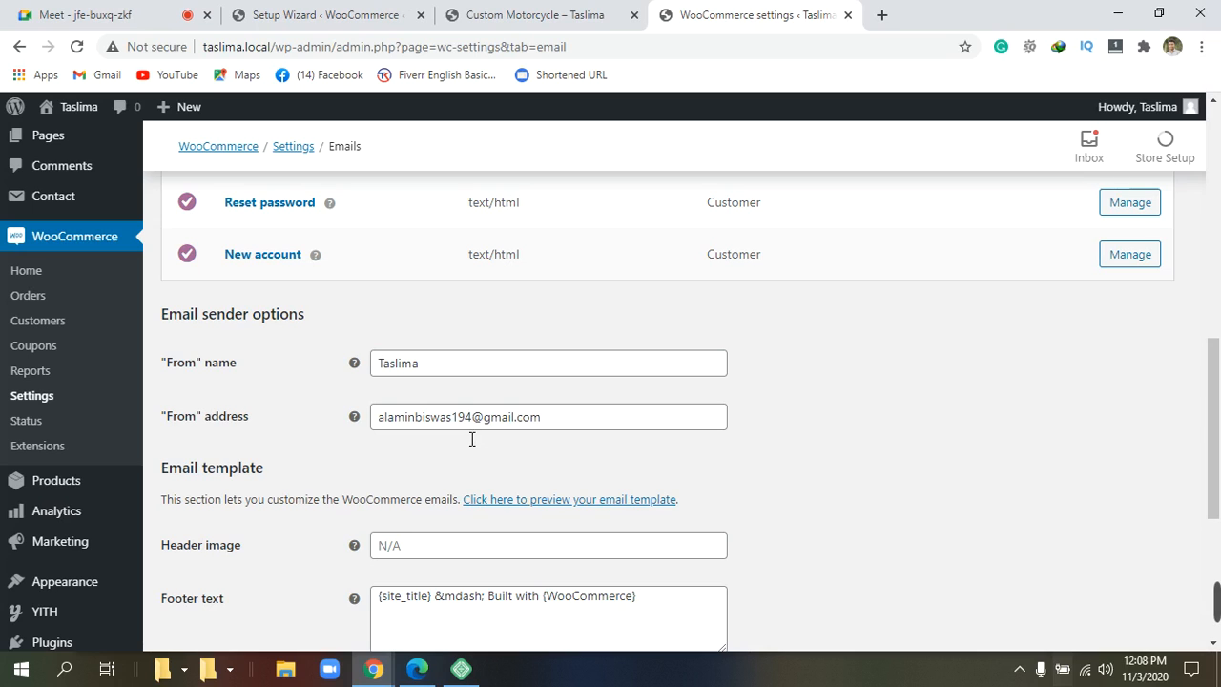
# Replace the email 'From' name with the store owner's name, clearing the test letters.
pyautogui.click(447, 370)
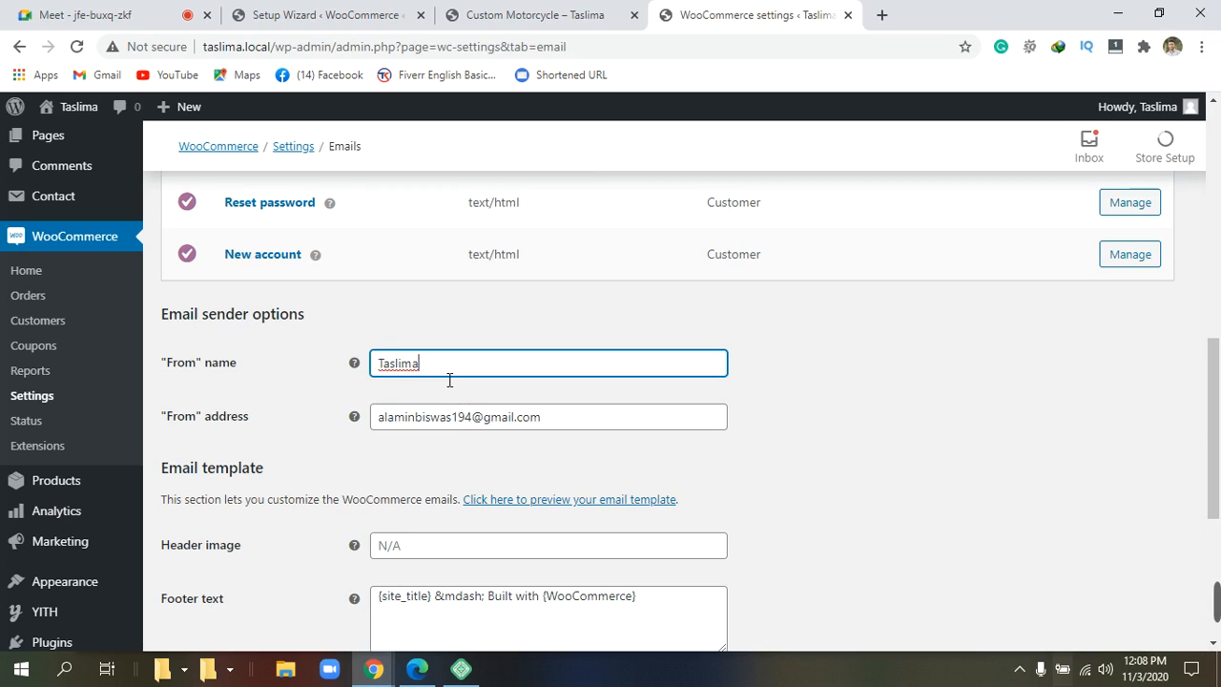
pyautogui.scroll(-1, 449, 379)
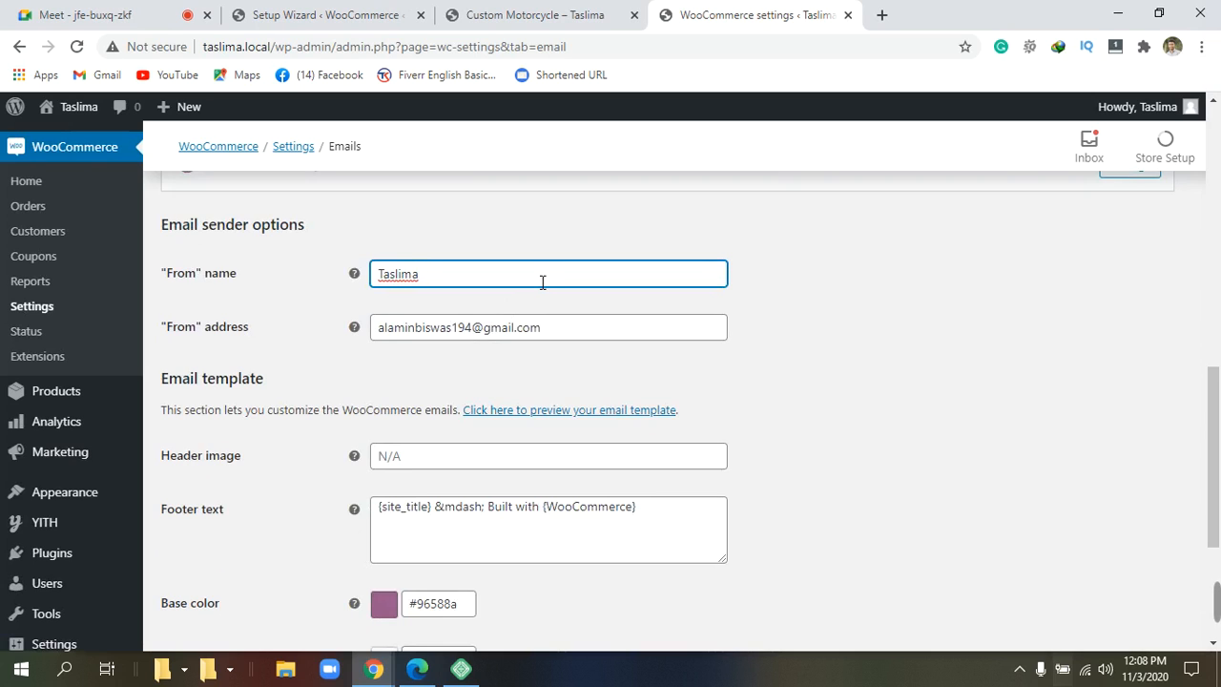
pyautogui.press('BackSpace')
pyautogui.press('BackSpace')
pyautogui.press('BackSpace')
pyautogui.press('BackSpace')
pyautogui.press('BackSpace')
pyautogui.press('BackSpace')
pyautogui.press('BackSpace')
pyautogui.write('aa')
pyautogui.press('BackSpace')
pyautogui.press('BackSpace')
pyautogui.write('a')
pyautogui.press('BackSpace')
pyautogui.write('a')
pyautogui.press('BackSpace')
pyautogui.write('aaaaAAA')
pyautogui.press('BackSpace')
pyautogui.press('BackSpace')
pyautogui.press('BackSpace')
pyautogui.press('BackSpace')
pyautogui.press('BackSpace')
pyautogui.press('BackSpace')
pyautogui.press('BackSpace')
pyautogui.write('ALAMIN')
pyautogui.scroll(-1, 455, 321)
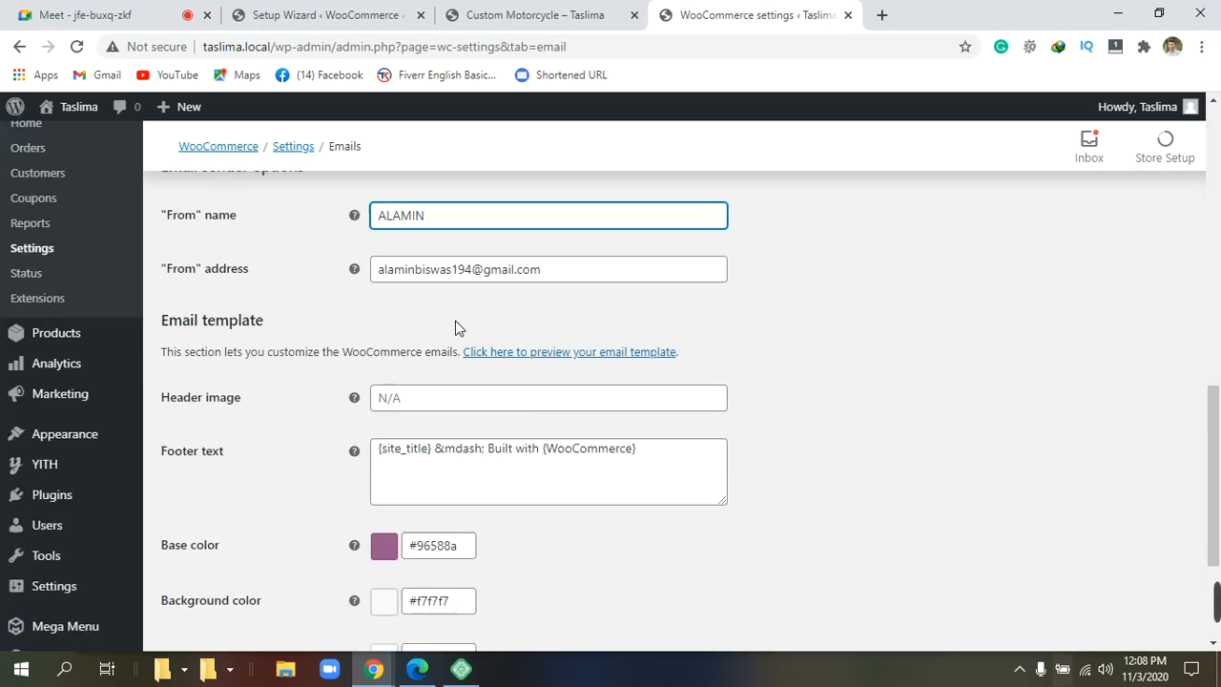
pyautogui.moveTo(355, 372)
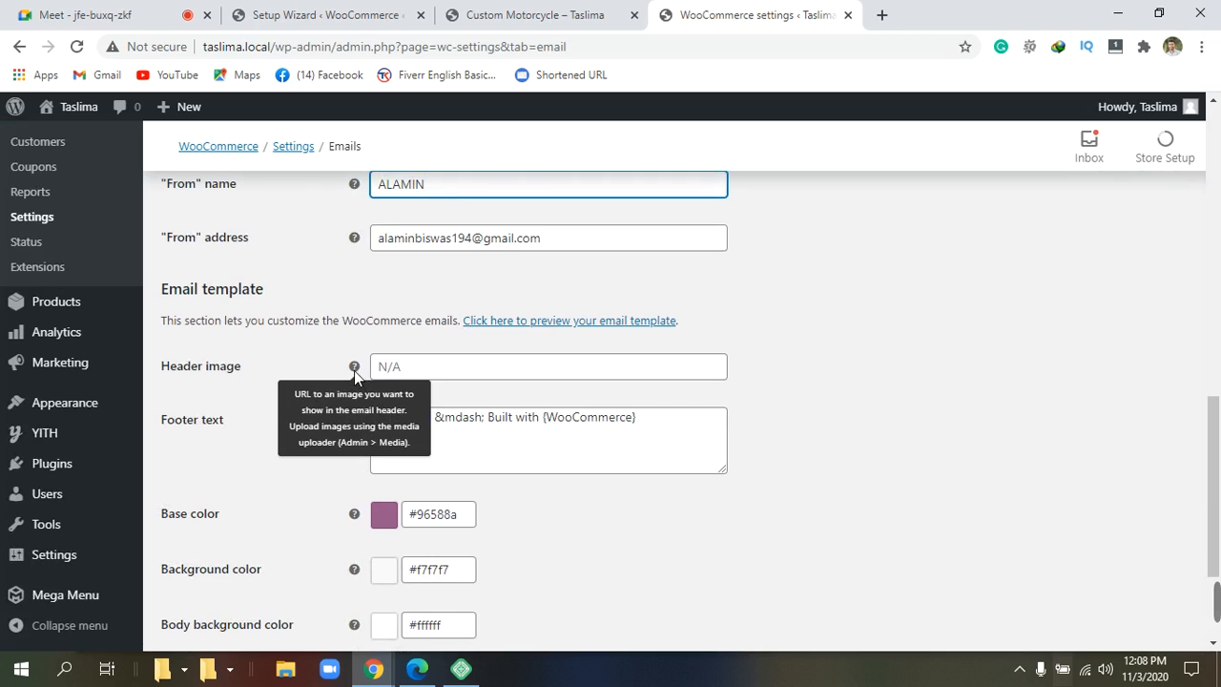
pyautogui.scroll(-1, 320, 361)
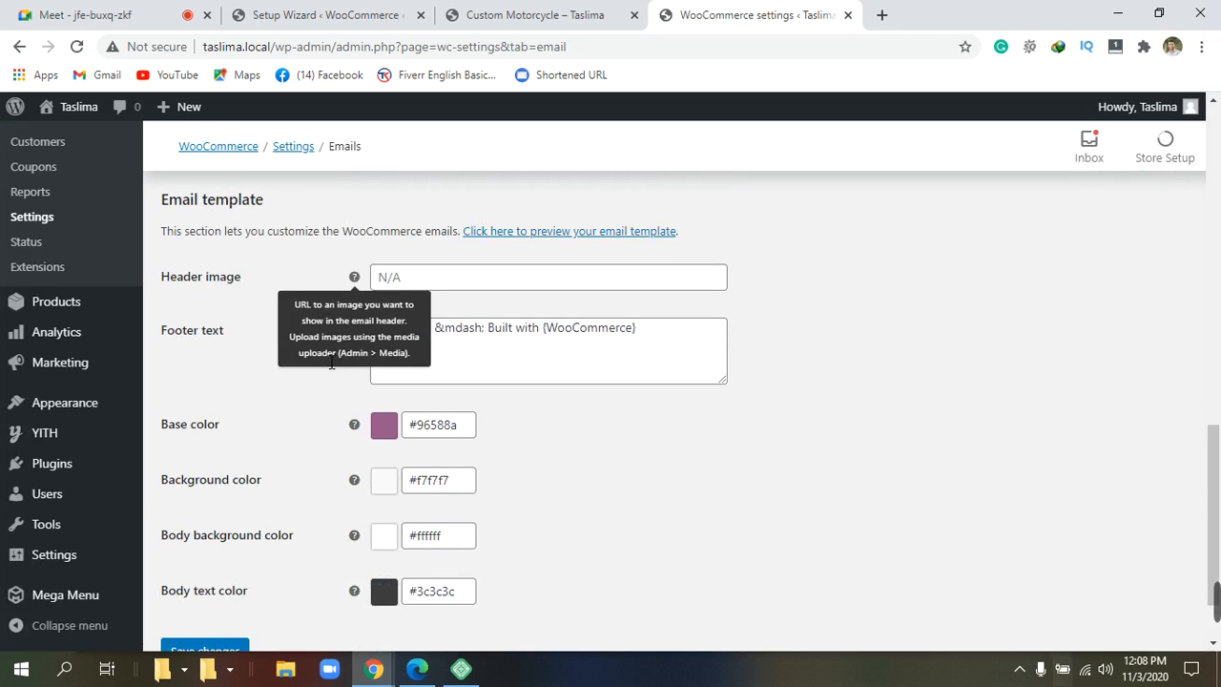
pyautogui.click(536, 289)
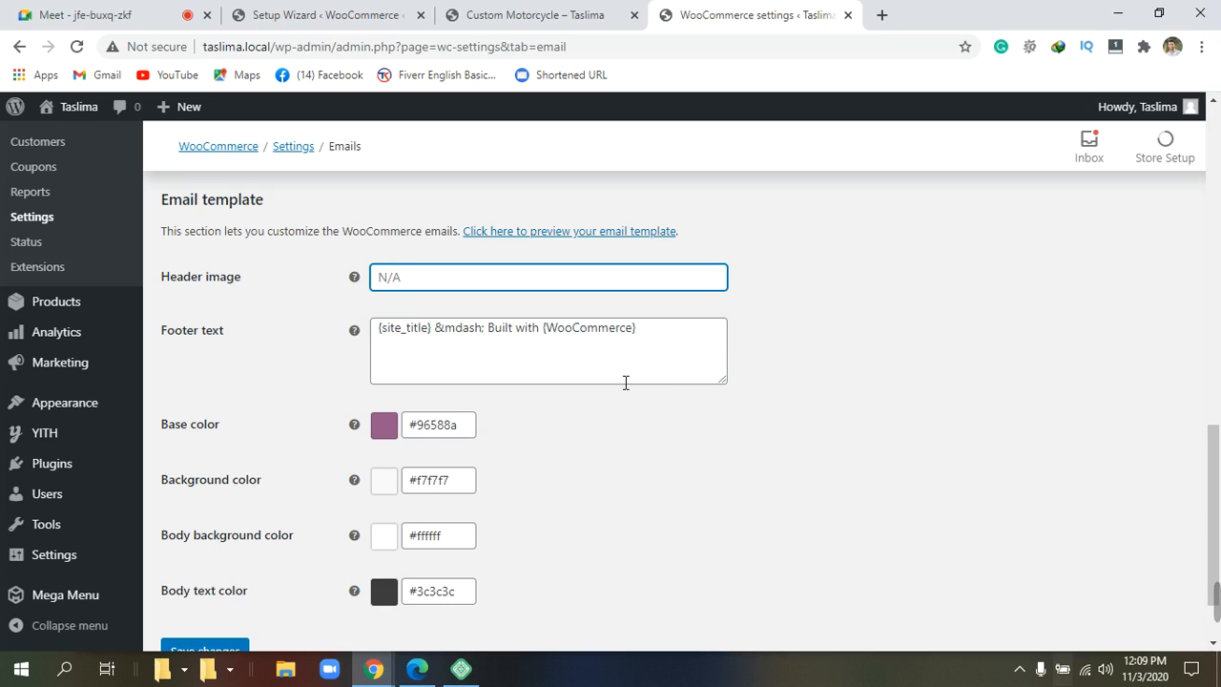
pyautogui.moveTo(1217, 603)
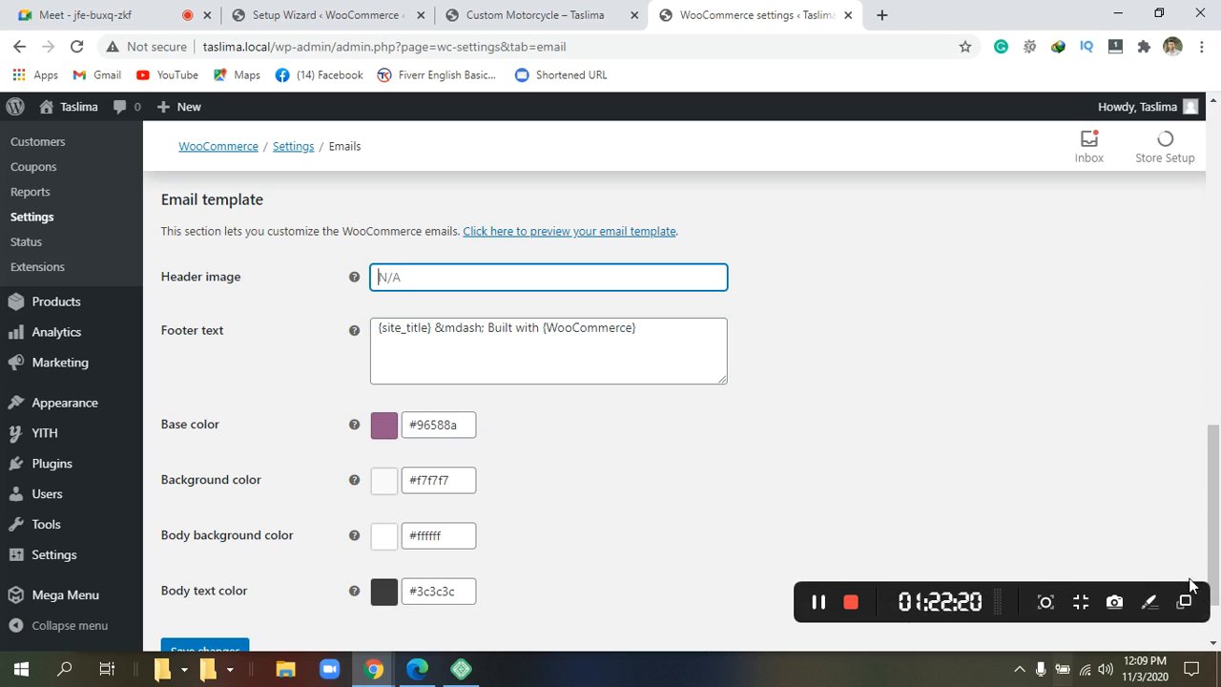
pyautogui.click(806, 672)
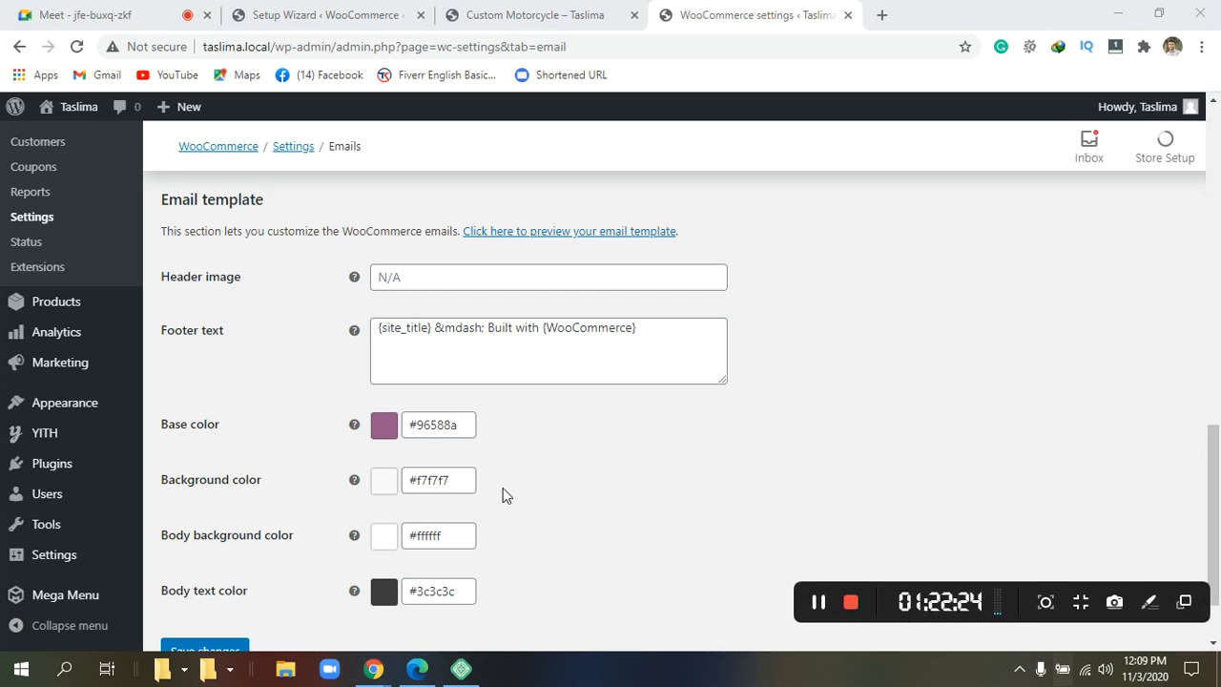
pyautogui.click(579, 497)
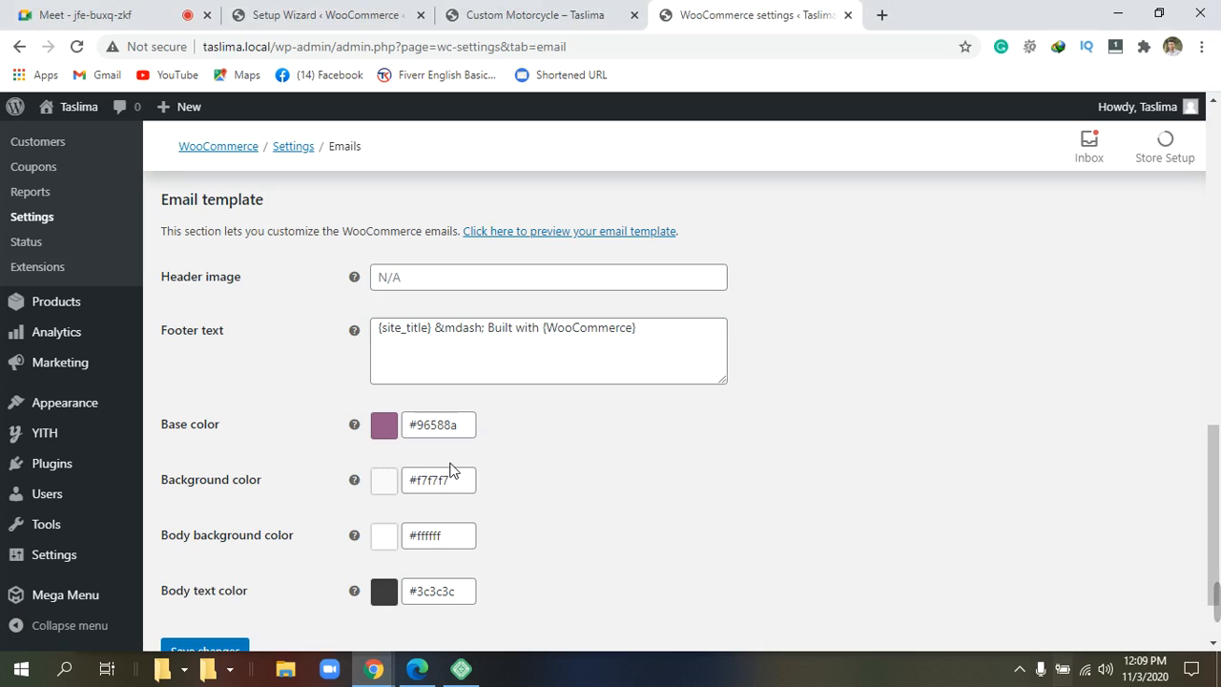
pyautogui.scroll(3, 448, 467)
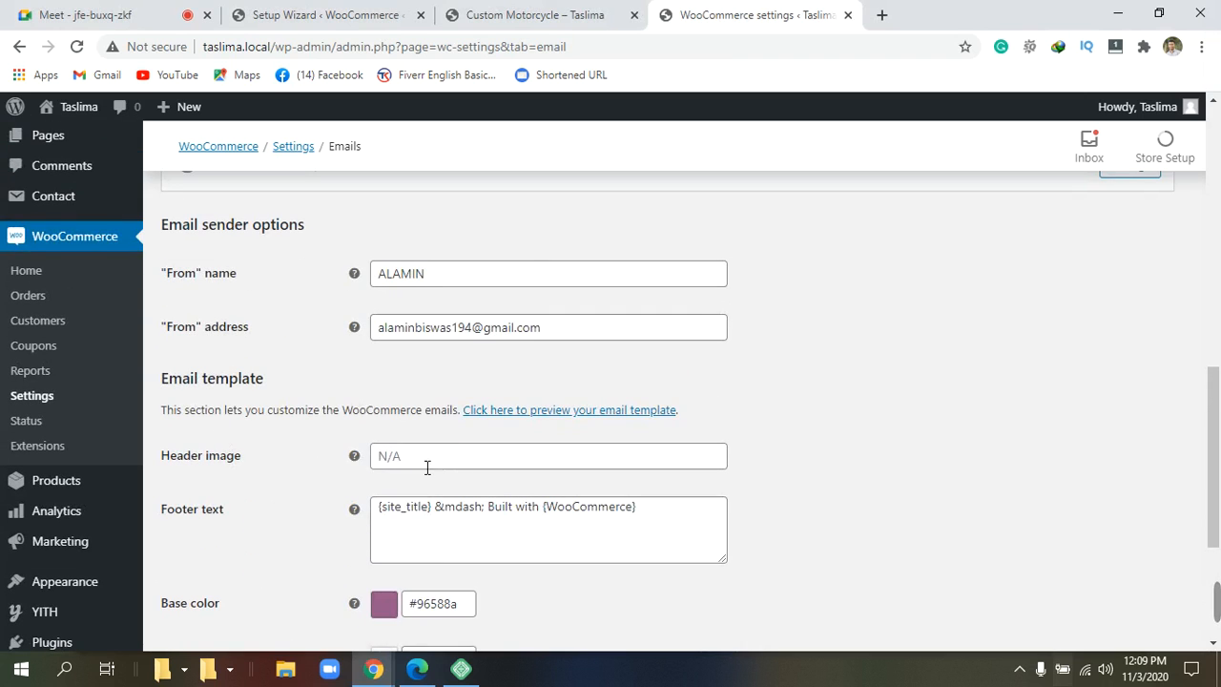
# Enter the store's name in the email Header image field, replacing the N/A placeholder.
pyautogui.click(426, 467)
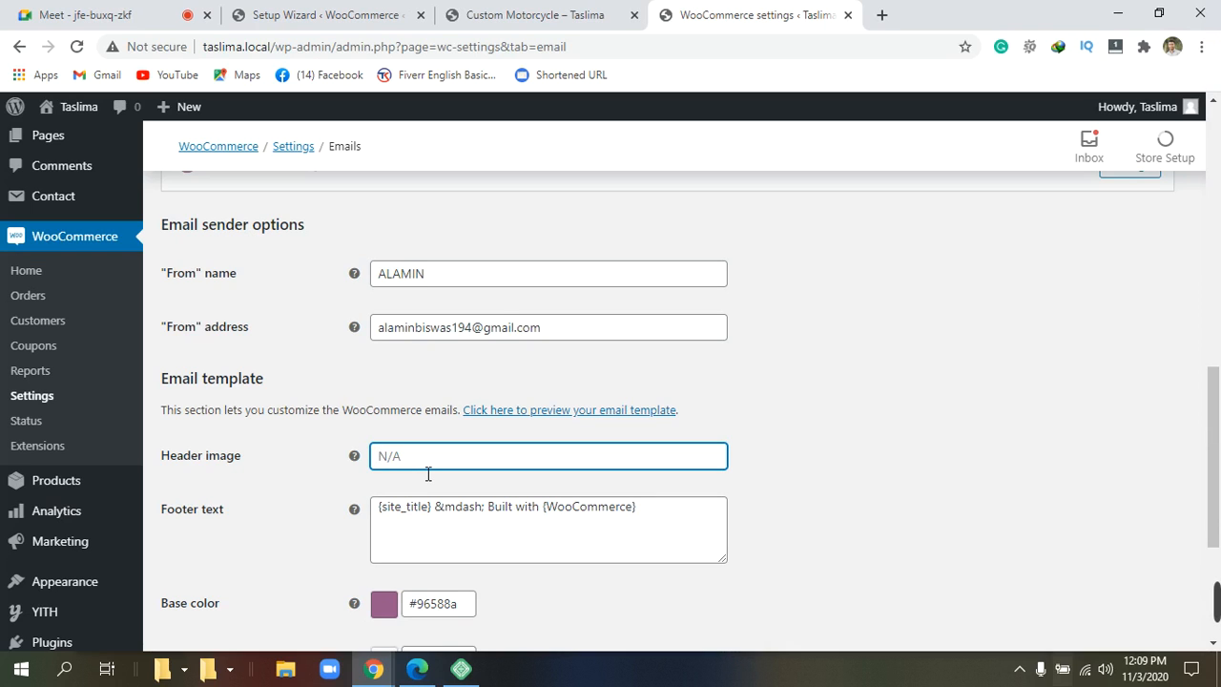
pyautogui.write('TASLIMA')
pyautogui.click(439, 537)
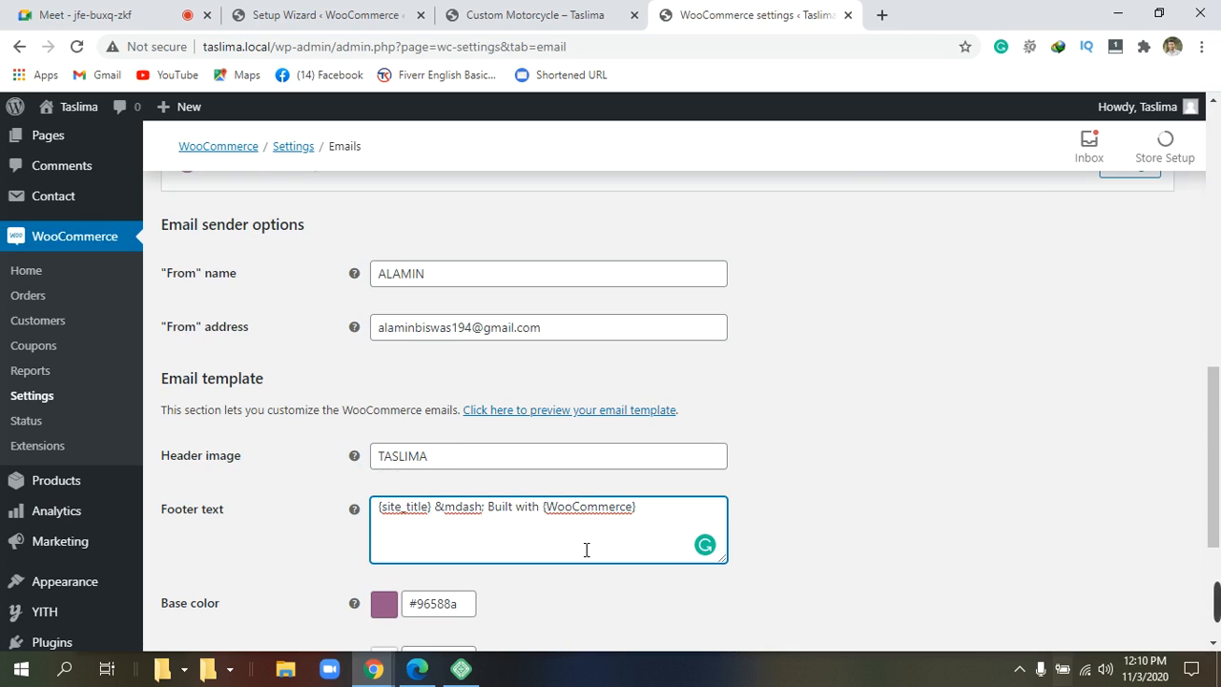
pyautogui.scroll(-1, 586, 529)
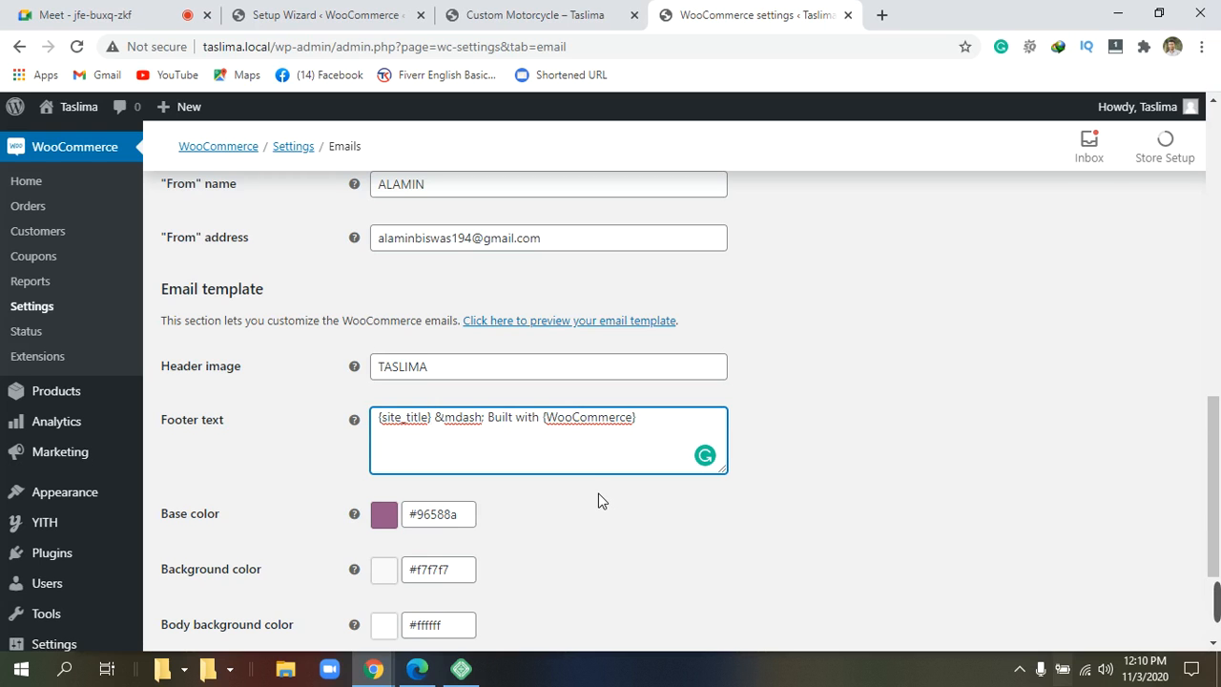
pyautogui.scroll(-2, 597, 495)
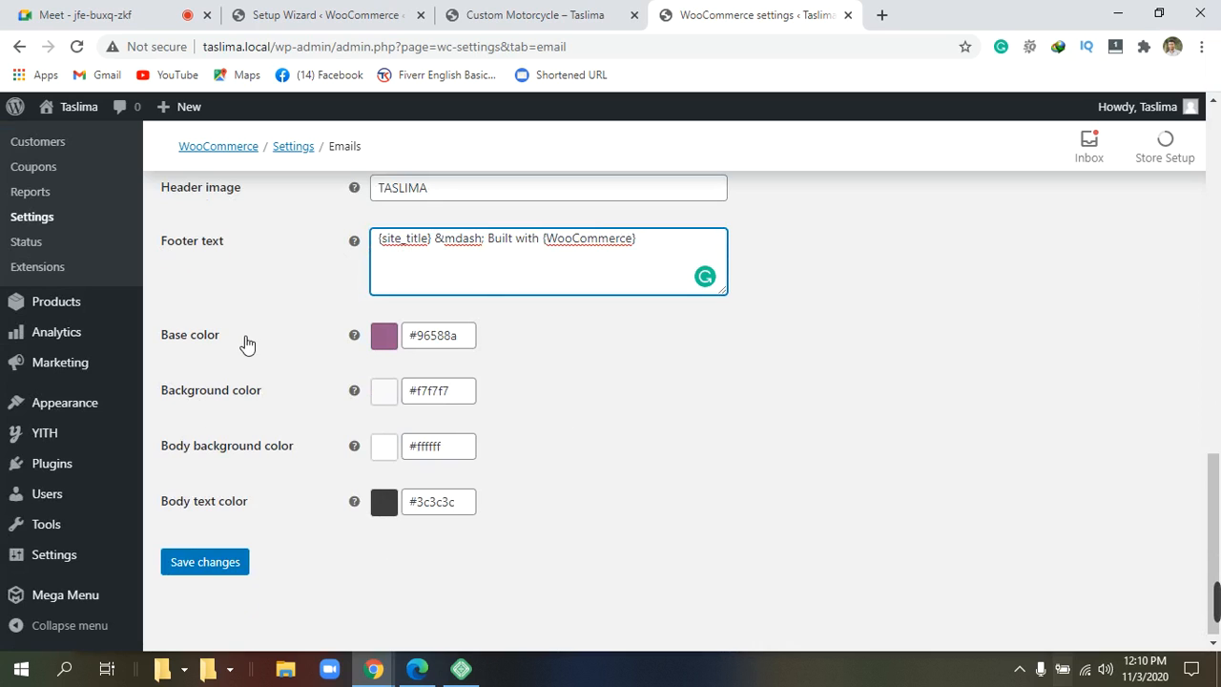
# Delete the contents of the email Footer text field.
pyautogui.click(657, 246)
pyautogui.press('BackSpace')
pyautogui.press('BackSpace')
pyautogui.press('BackSpace')
pyautogui.press('BackSpace')
pyautogui.press('BackSpace')
pyautogui.press('BackSpace')
pyautogui.press('BackSpace')
pyautogui.press('BackSpace')
pyautogui.press('BackSpace')
pyautogui.press('BackSpace')
pyautogui.press('BackSpace')
pyautogui.press('BackSpace')
pyautogui.press('BackSpace')
pyautogui.press('BackSpace')
pyautogui.press('BackSpace')
pyautogui.press('BackSpace')
pyautogui.press('BackSpace')
pyautogui.press('BackSpace')
pyautogui.press('BackSpace')
pyautogui.press('BackSpace')
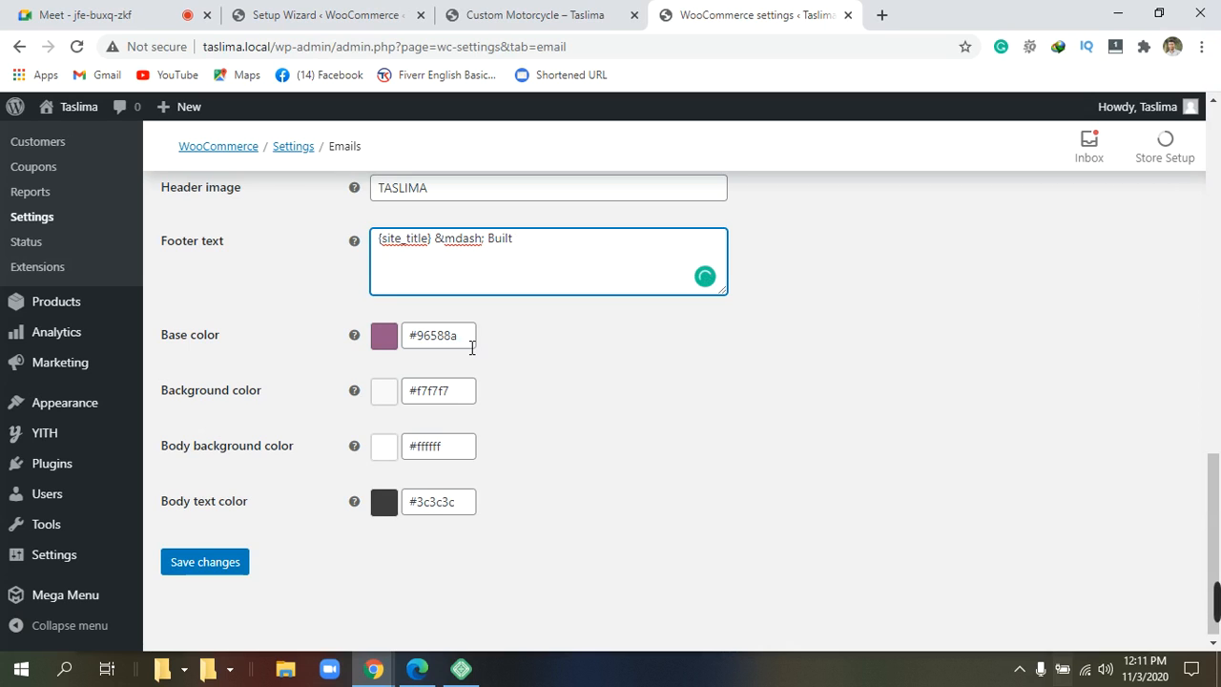
pyautogui.press('BackSpace')
pyautogui.press('BackSpace')
pyautogui.press('BackSpace')
pyautogui.press('BackSpace')
pyautogui.press('BackSpace')
pyautogui.press('BackSpace')
pyautogui.press('BackSpace')
pyautogui.press('BackSpace')
pyautogui.press('BackSpace')
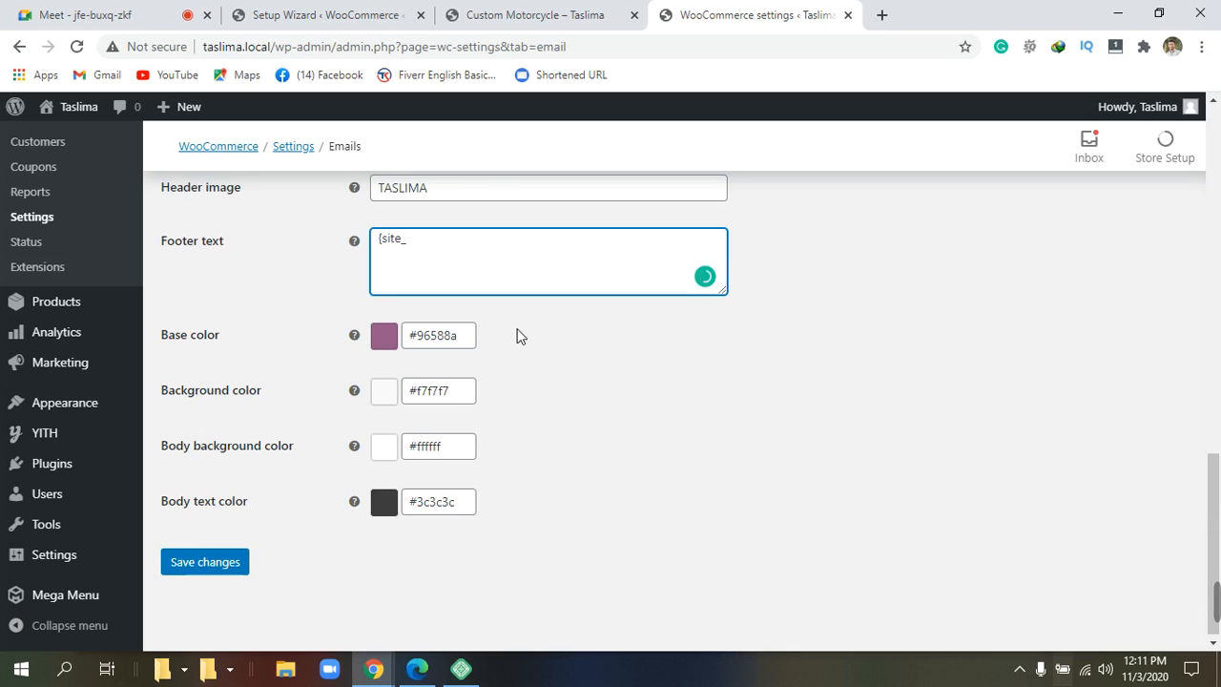
pyautogui.press('BackSpace')
pyautogui.press('BackSpace')
pyautogui.press('BackSpace')
pyautogui.press('BackSpace')
pyautogui.press('BackSpace')
pyautogui.press('BackSpace')
# Change the email base colour from #96588a to #ad3c97 using the colour picker.
pyautogui.click(450, 338)
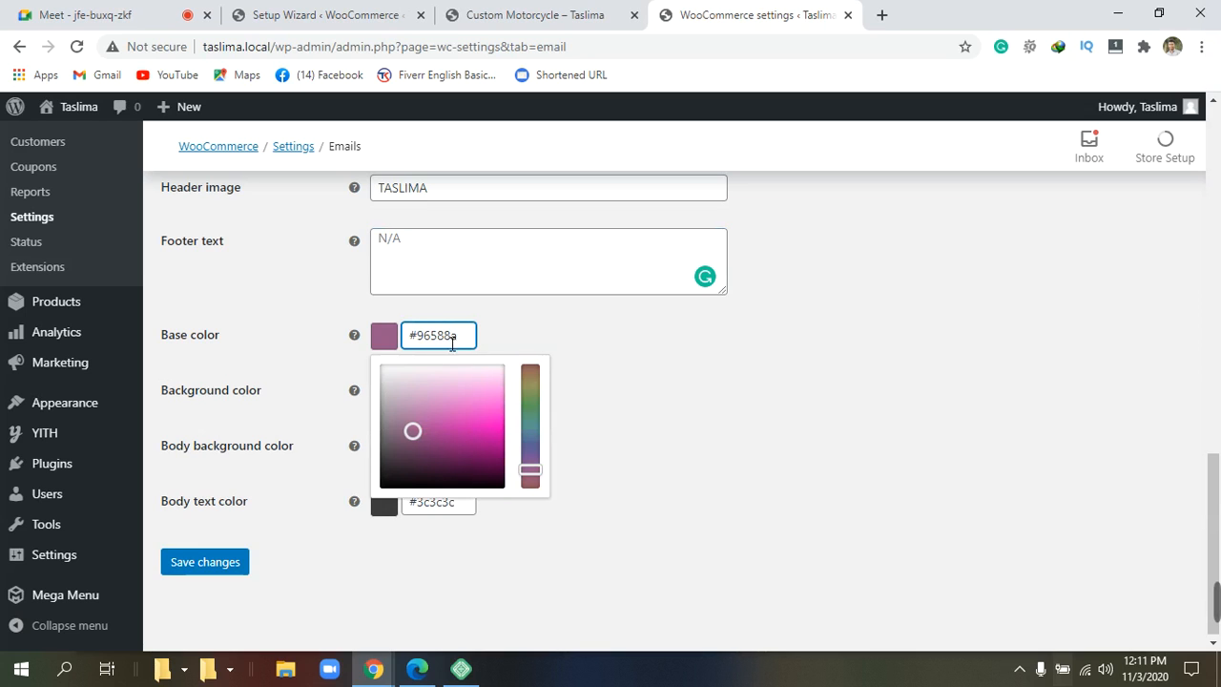
pyautogui.moveTo(416, 434); pyautogui.dragTo(439, 430)
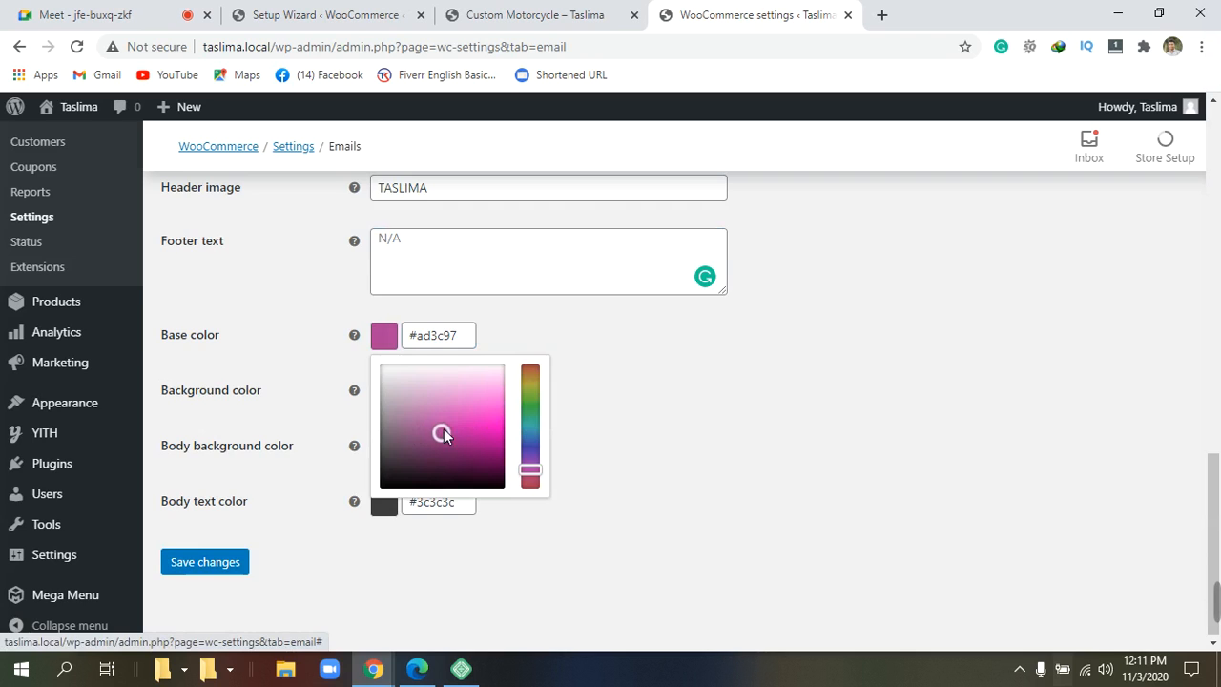
pyautogui.click(443, 429)
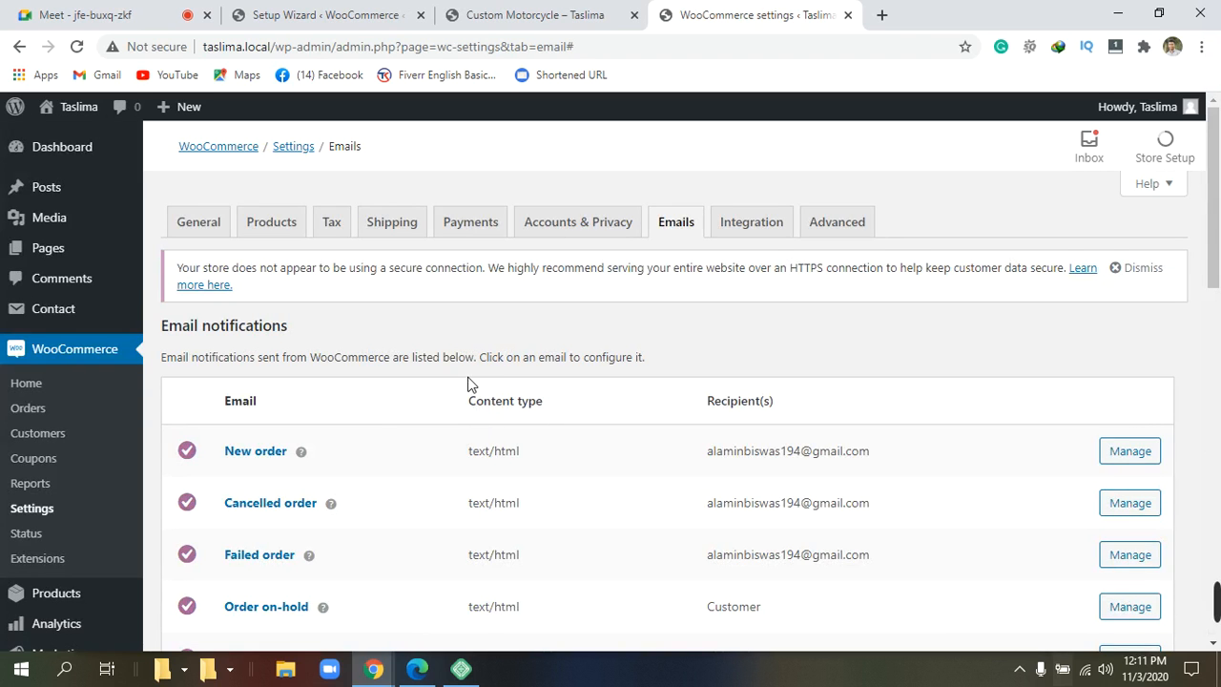
pyautogui.scroll(-5, 479, 391)
pyautogui.scroll(-5, 478, 382)
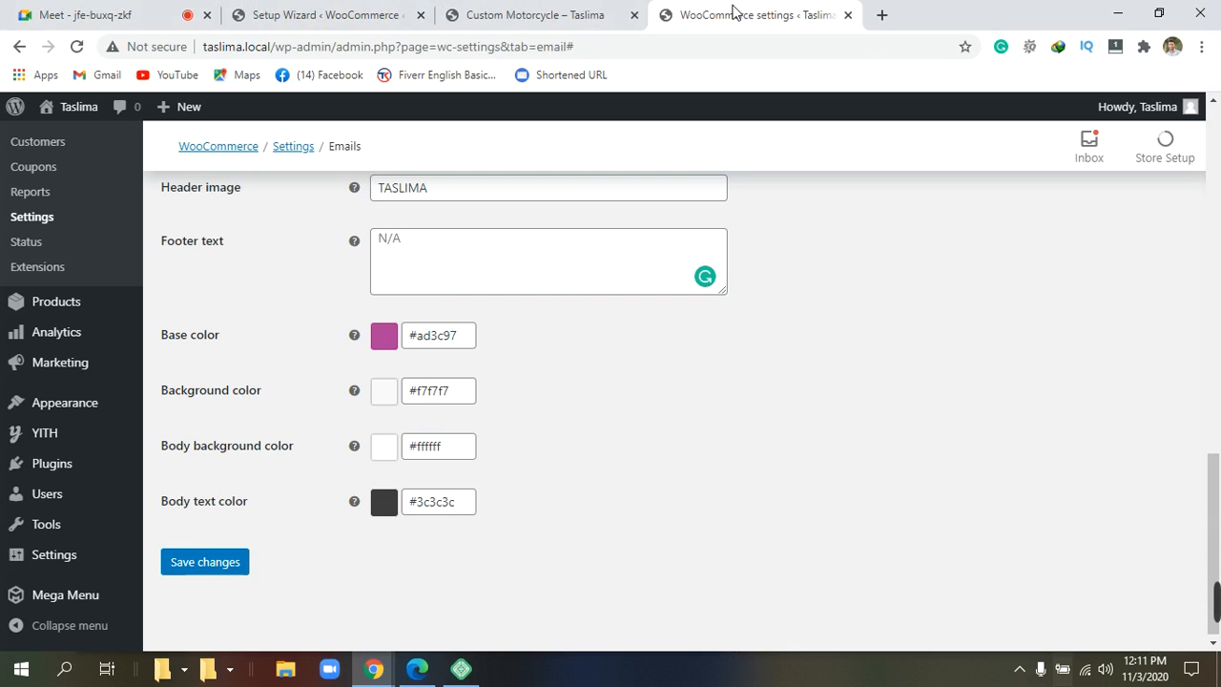
pyautogui.click(420, 667)
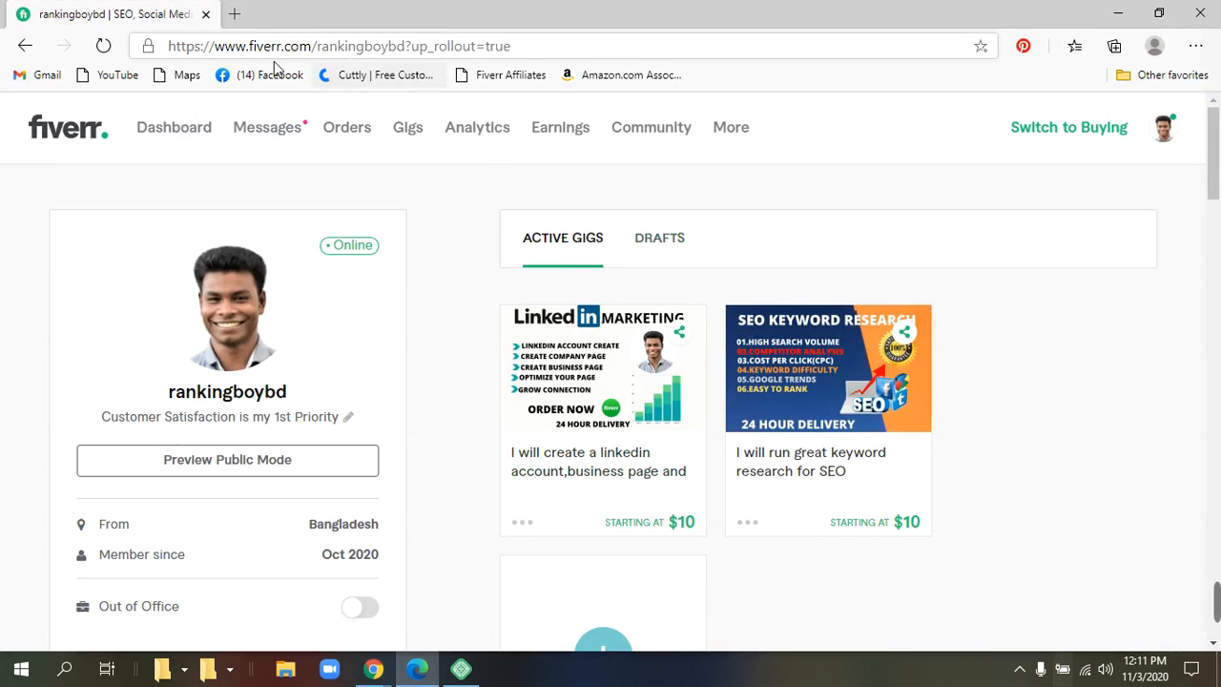
pyautogui.click(287, 134)
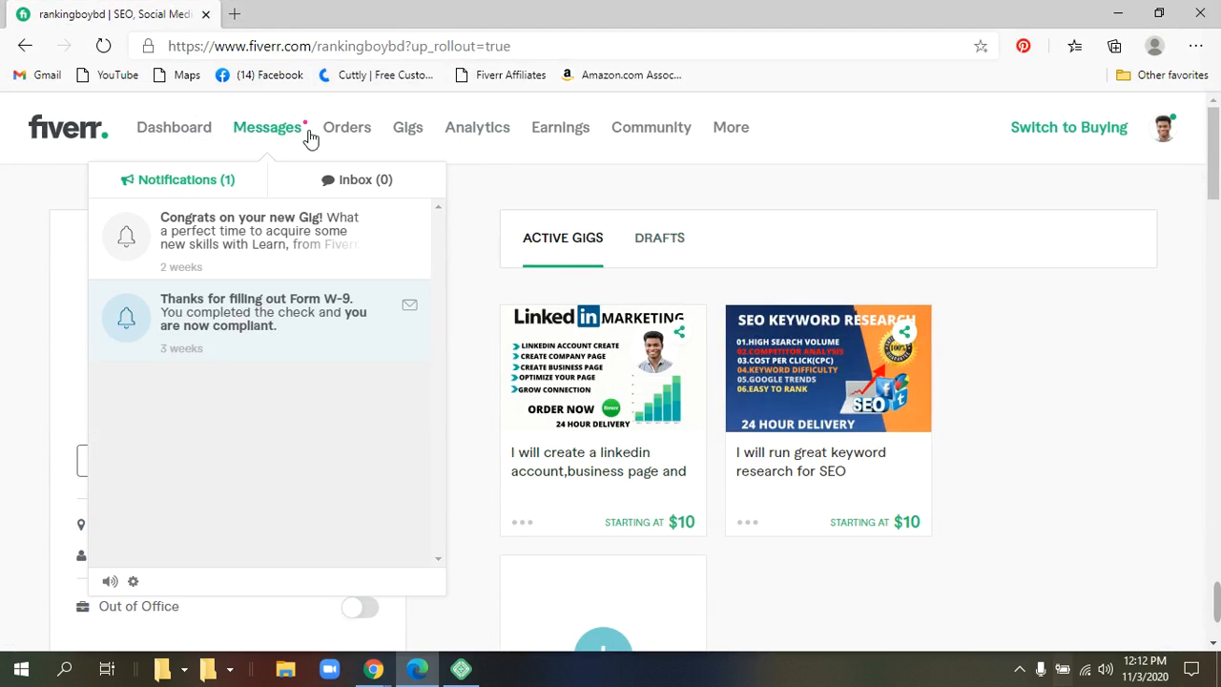
pyautogui.click(853, 209)
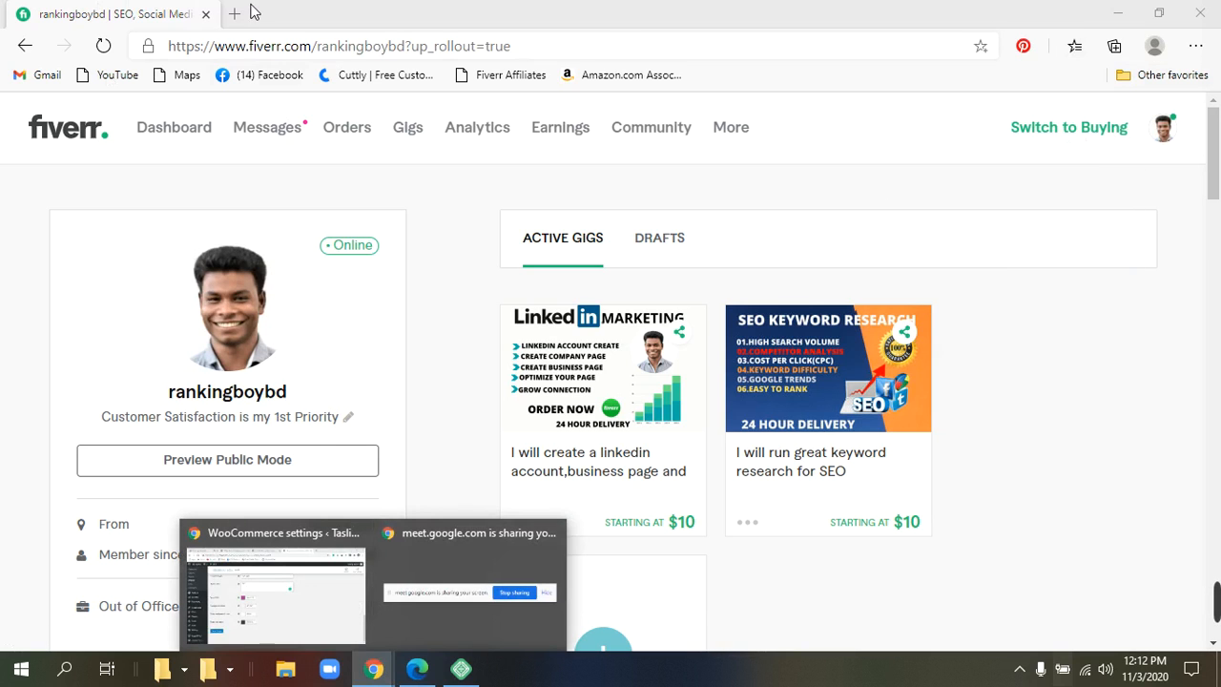
pyautogui.click(270, 562)
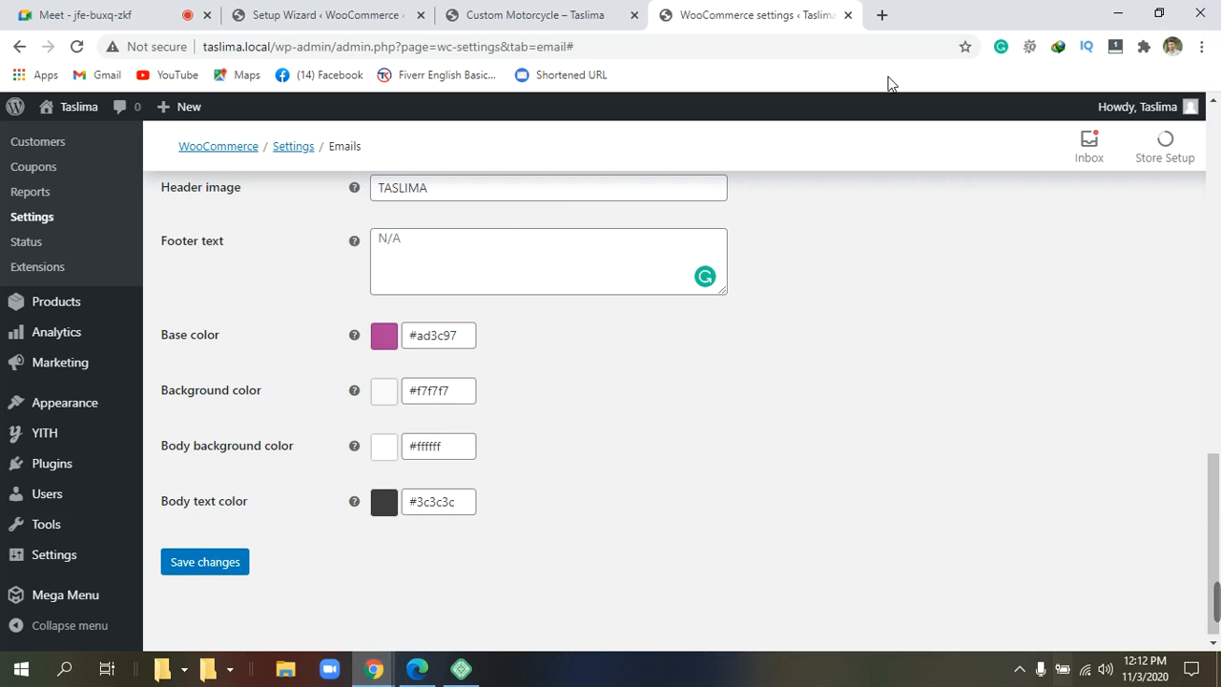
# Open Gmail from the bookmarks in a new tab and scroll through the Primary inbox.
pyautogui.click(877, 13)
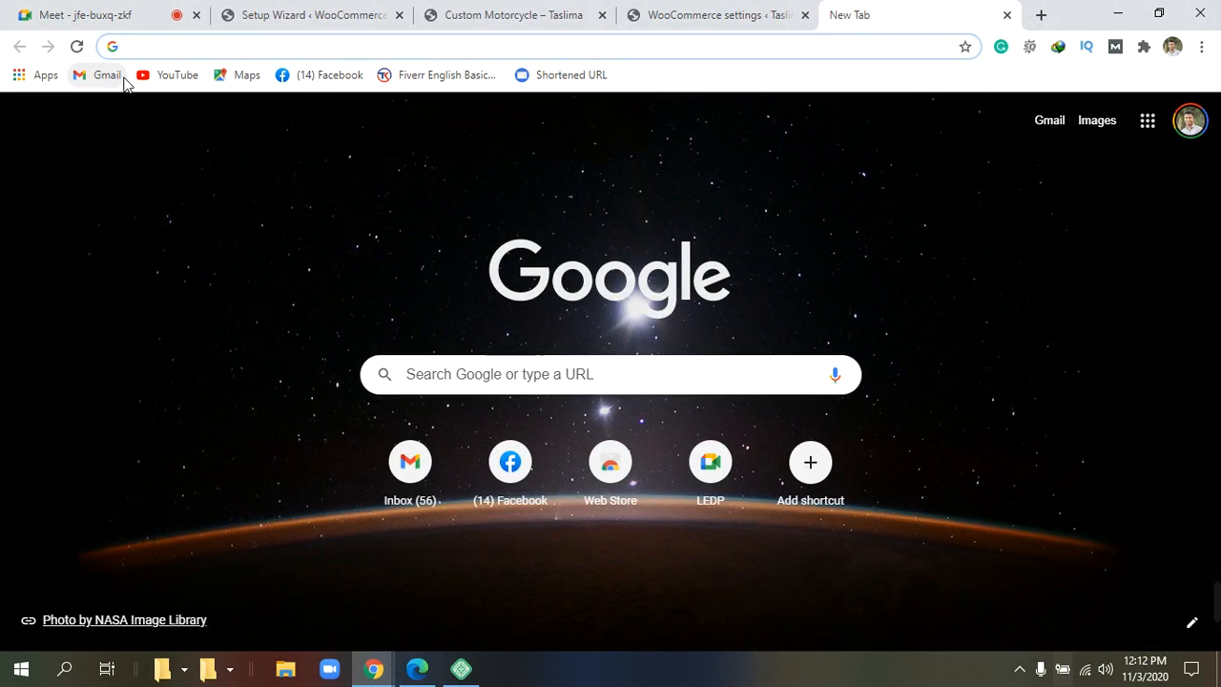
pyautogui.click(108, 80)
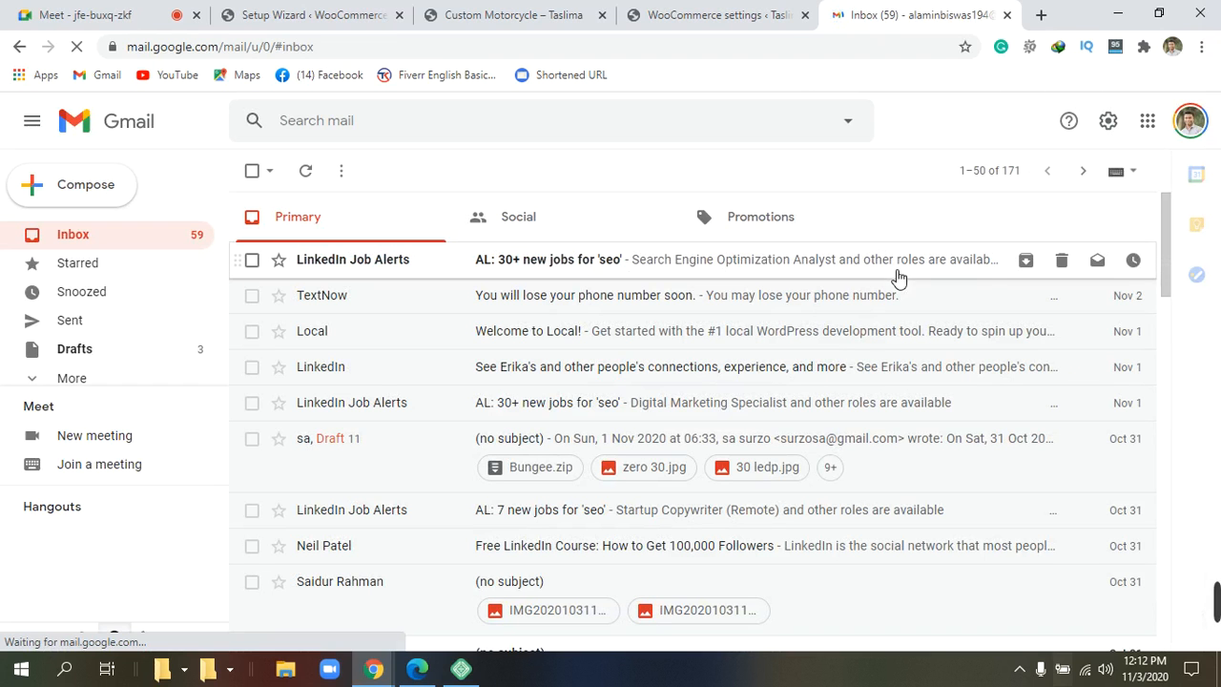
pyautogui.scroll(-3, 701, 334)
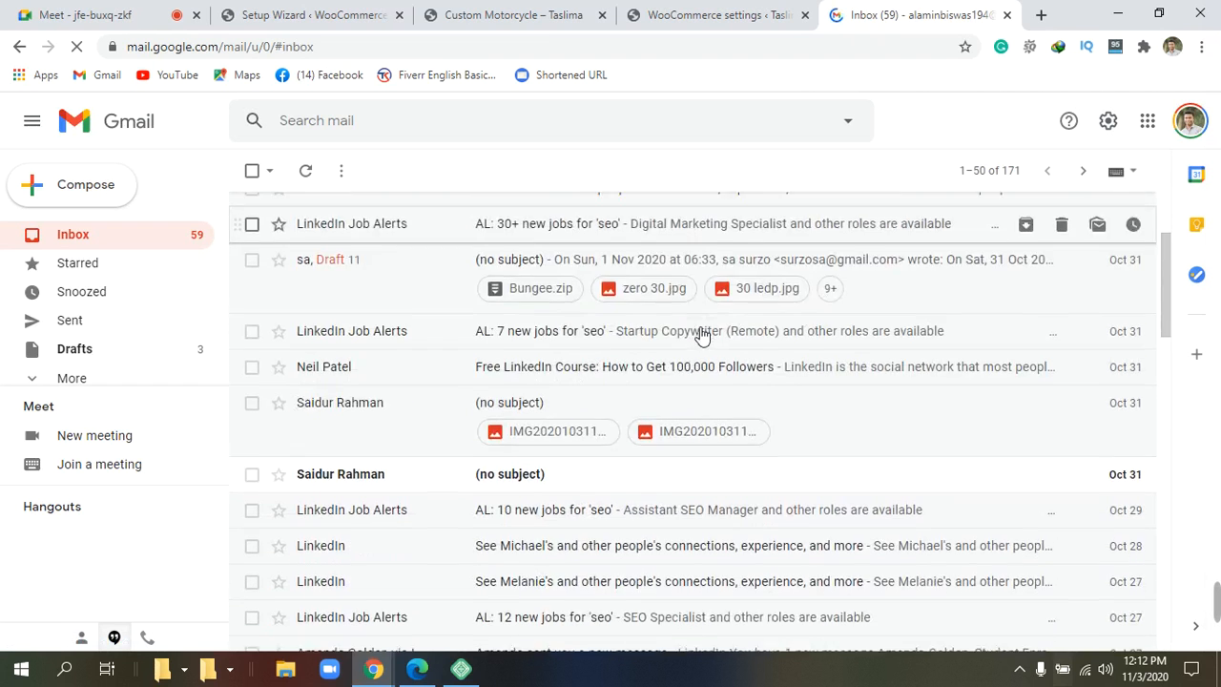
pyautogui.scroll(-5, 701, 333)
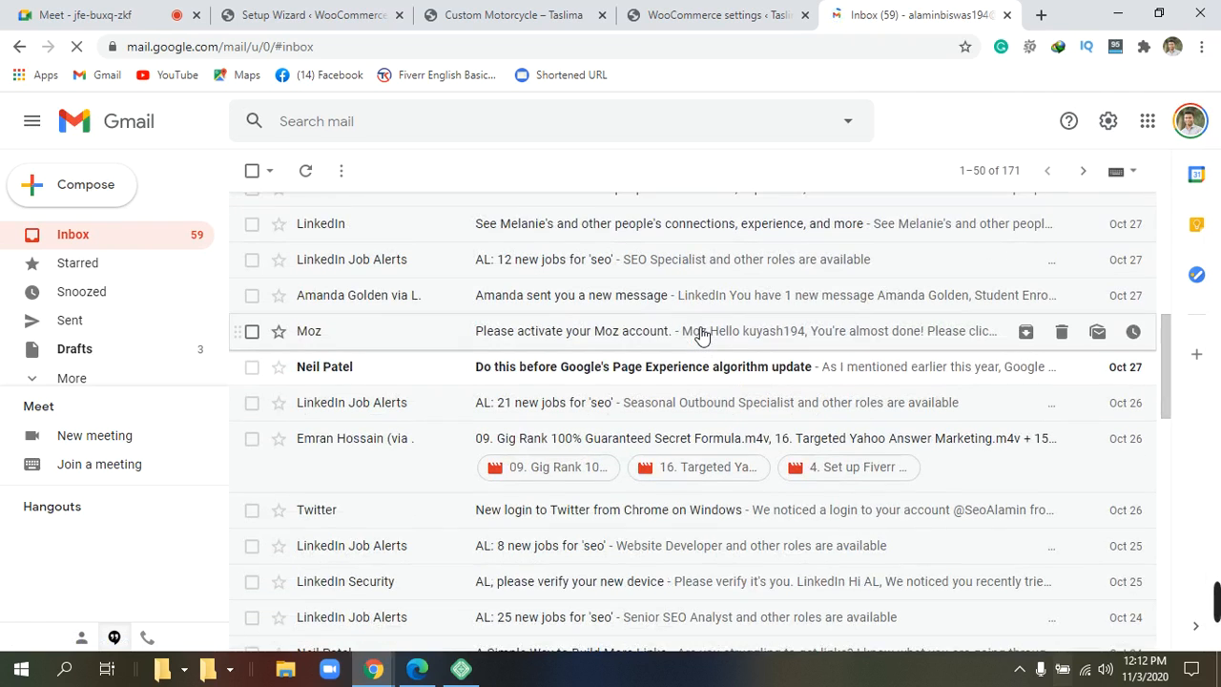
pyautogui.scroll(-3, 701, 334)
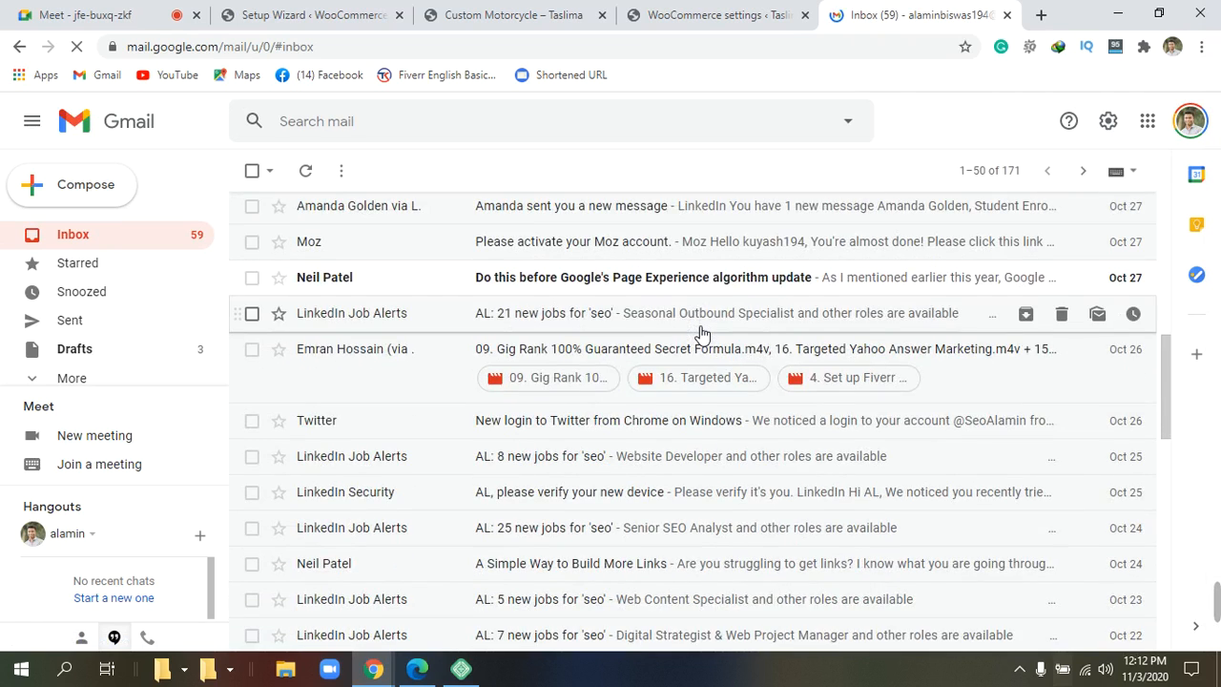
pyautogui.scroll(-3, 701, 334)
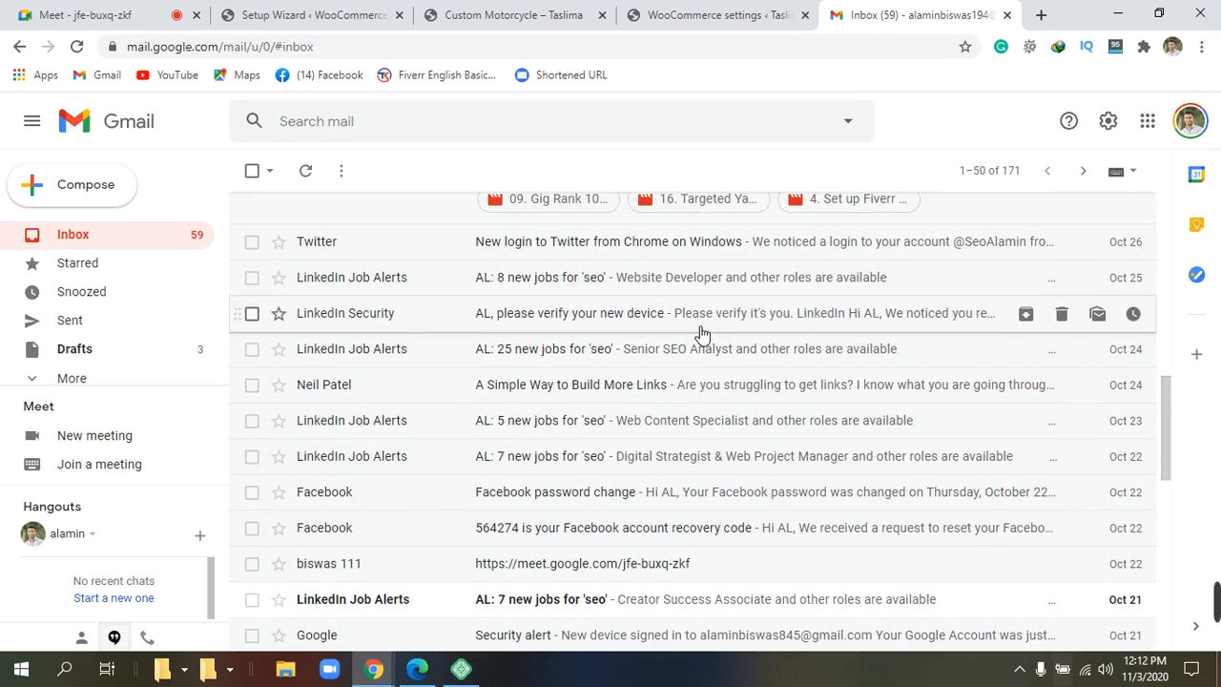
pyautogui.scroll(-4, 701, 334)
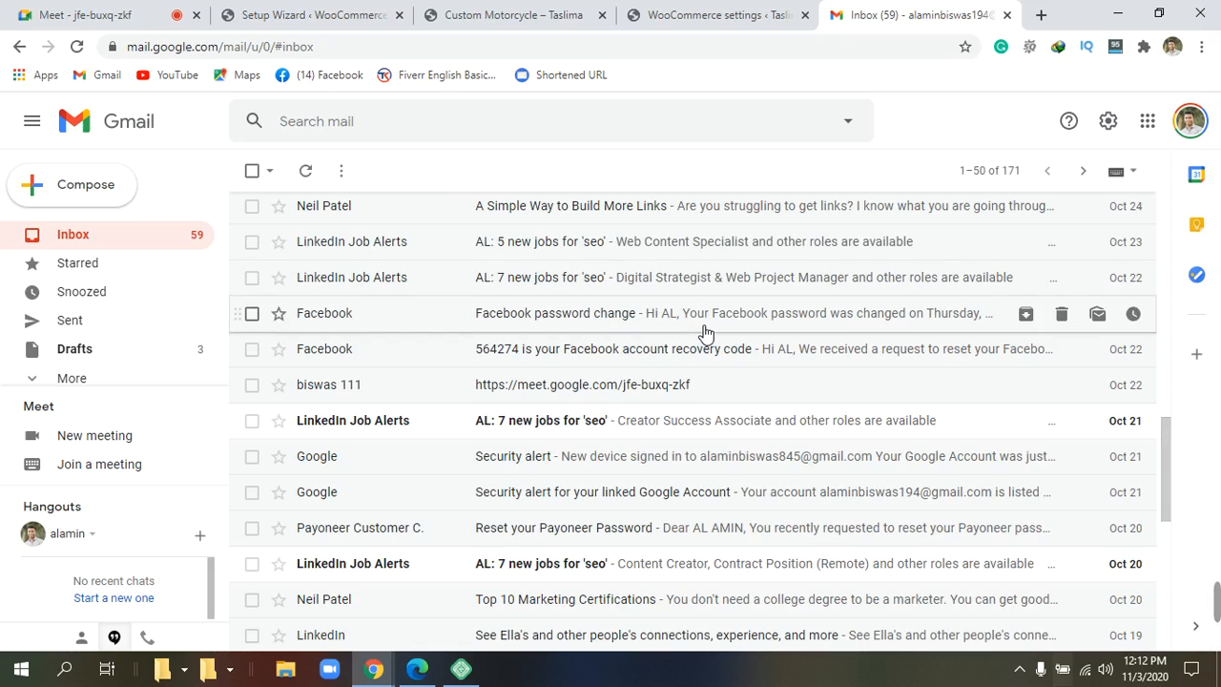
pyautogui.scroll(-10, 704, 332)
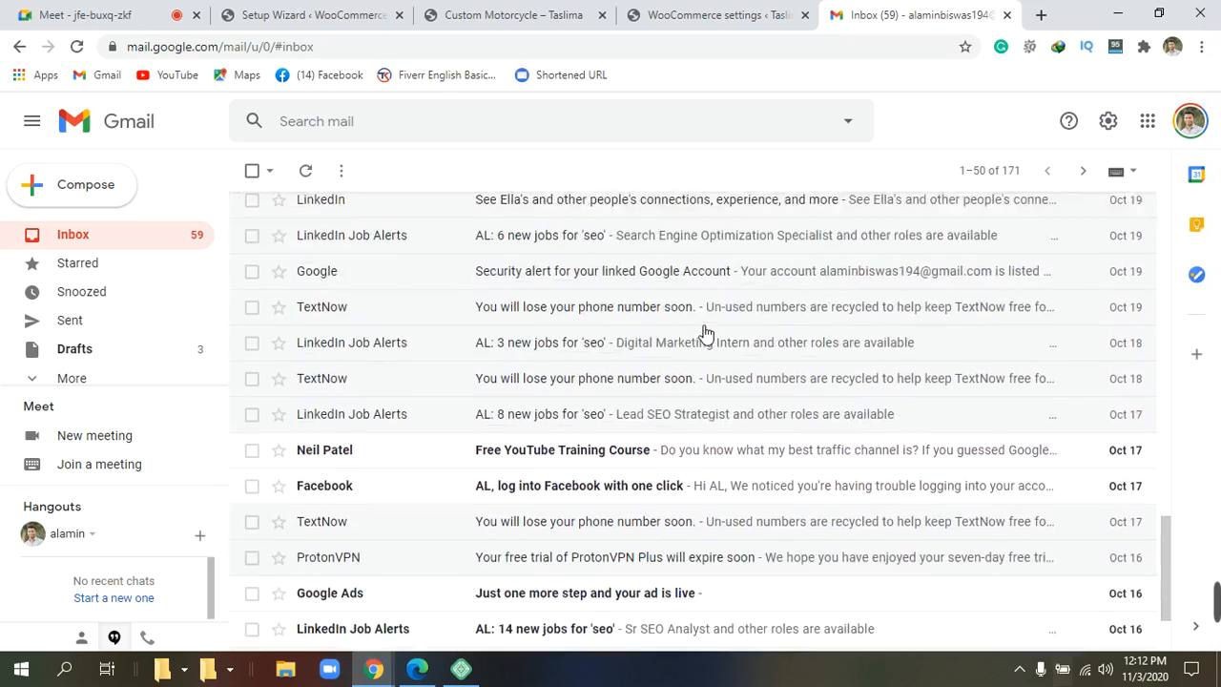
pyautogui.scroll(-3, 703, 332)
pyautogui.scroll(-1, 709, 331)
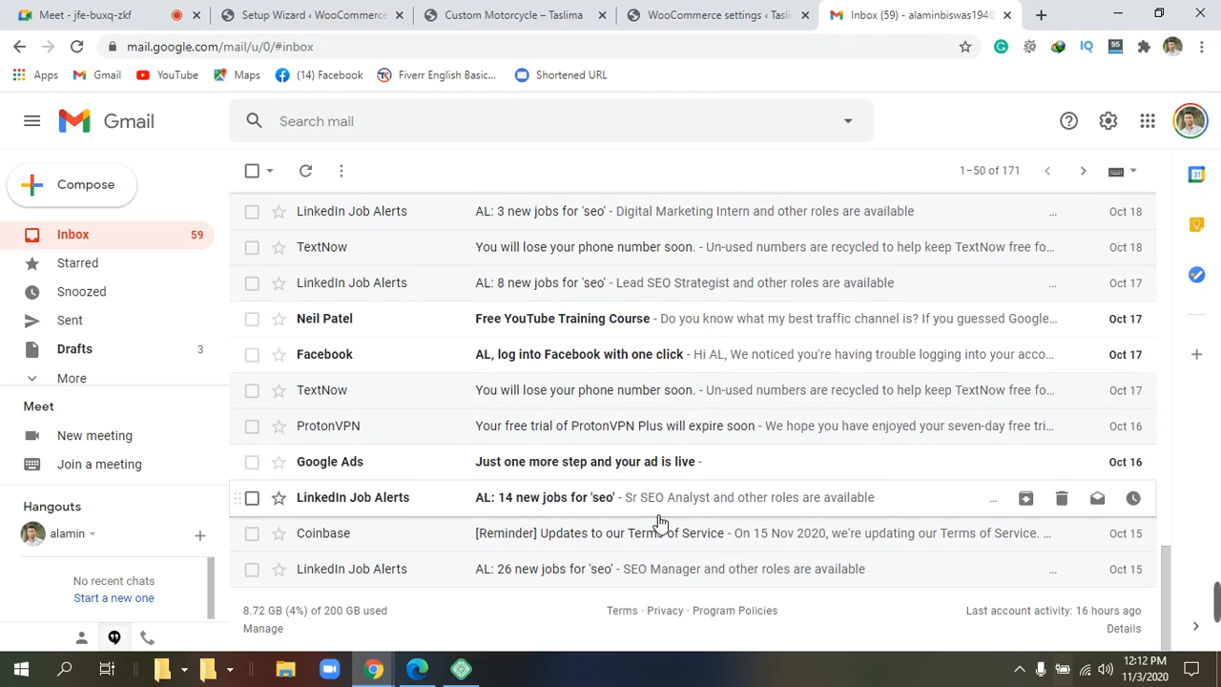
pyautogui.scroll(4, 658, 515)
pyautogui.scroll(10, 658, 515)
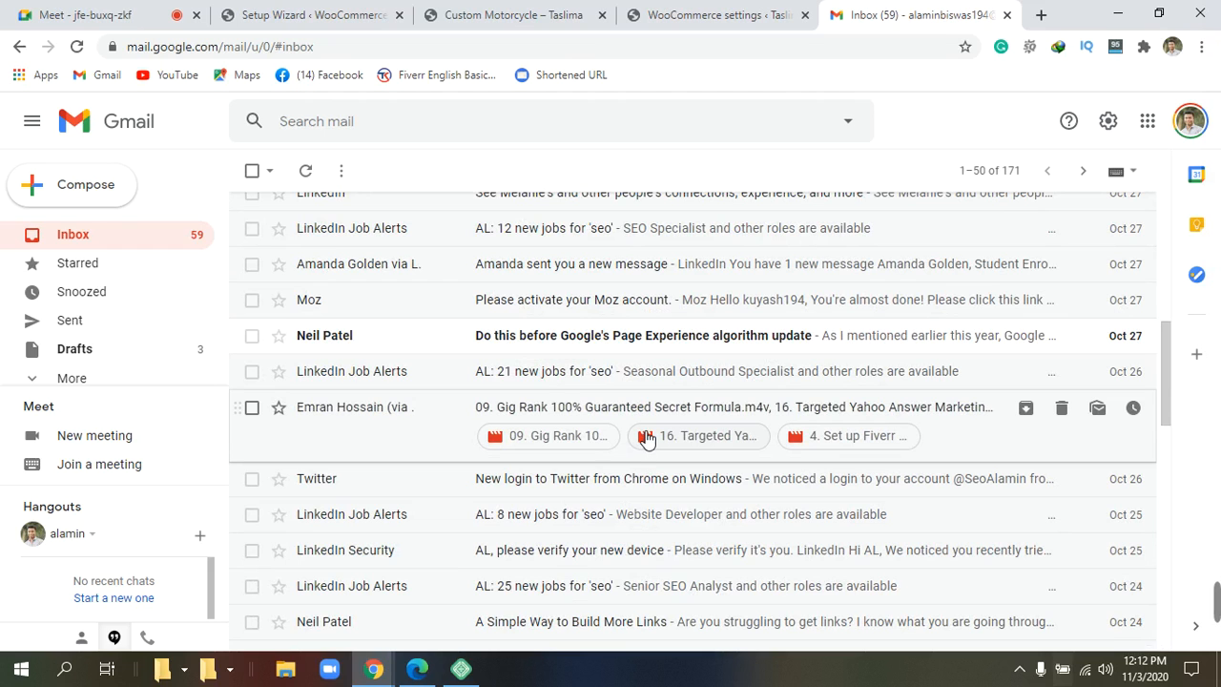
pyautogui.scroll(4, 613, 416)
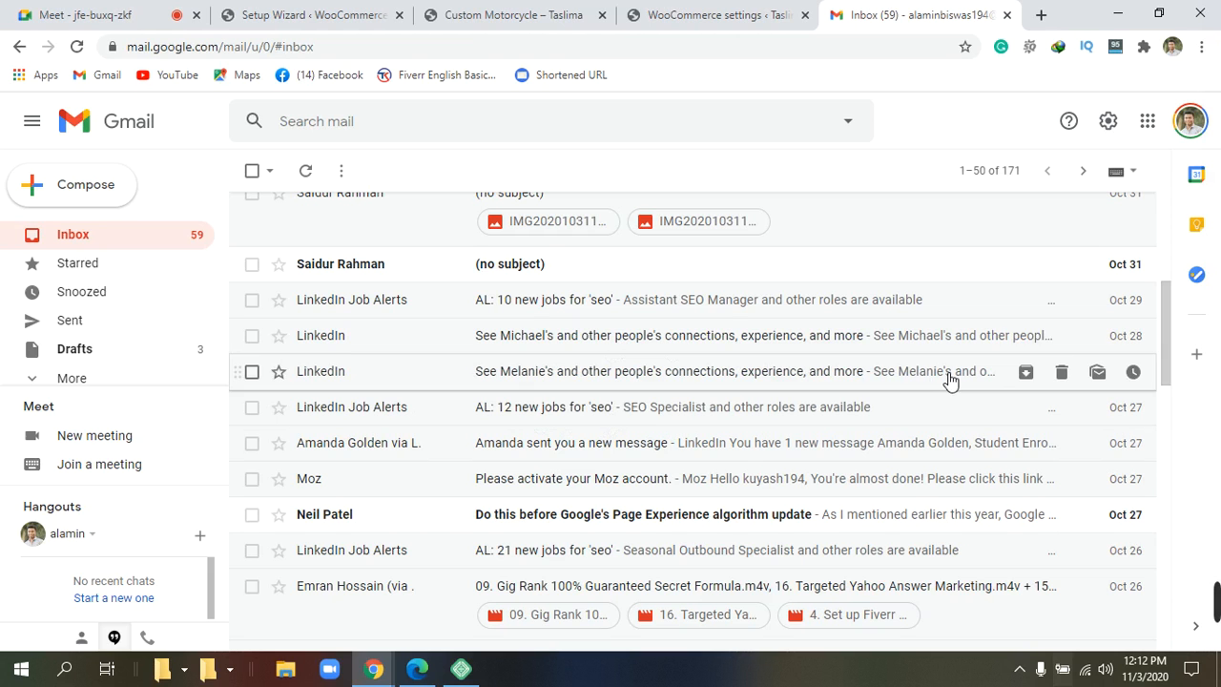
pyautogui.scroll(5, 725, 310)
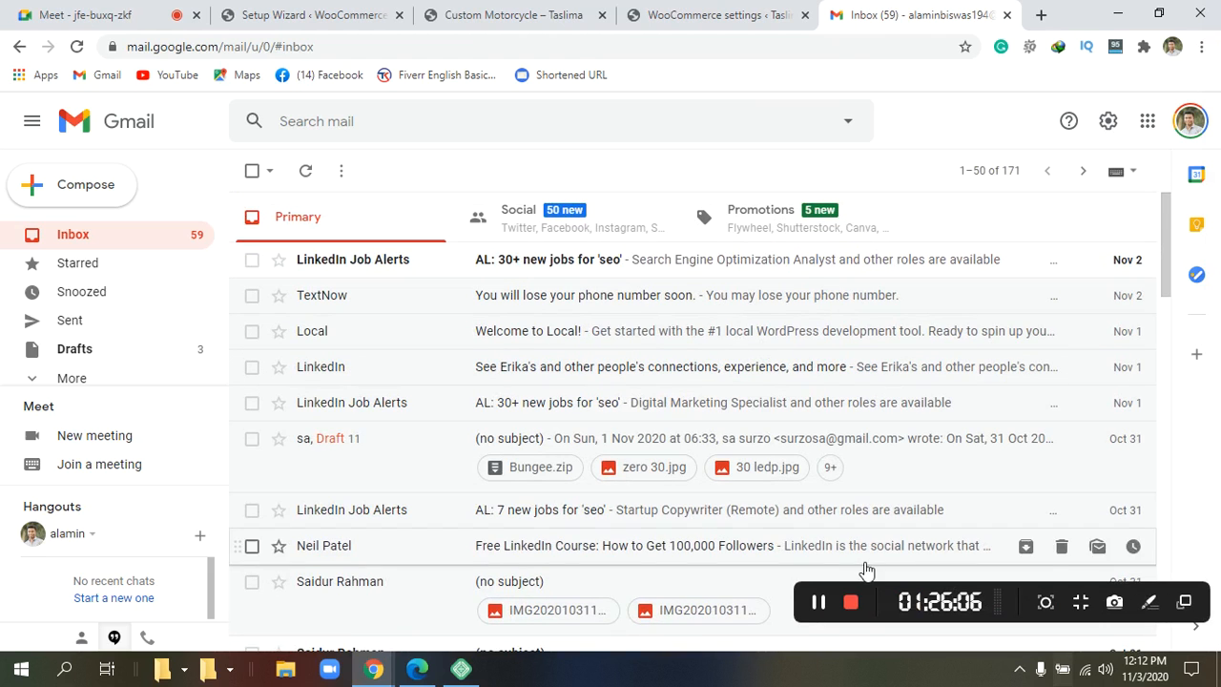
# Launch the Customizer for the active ShoppingCart theme from Appearance › Themes.
pyautogui.click(826, 606)
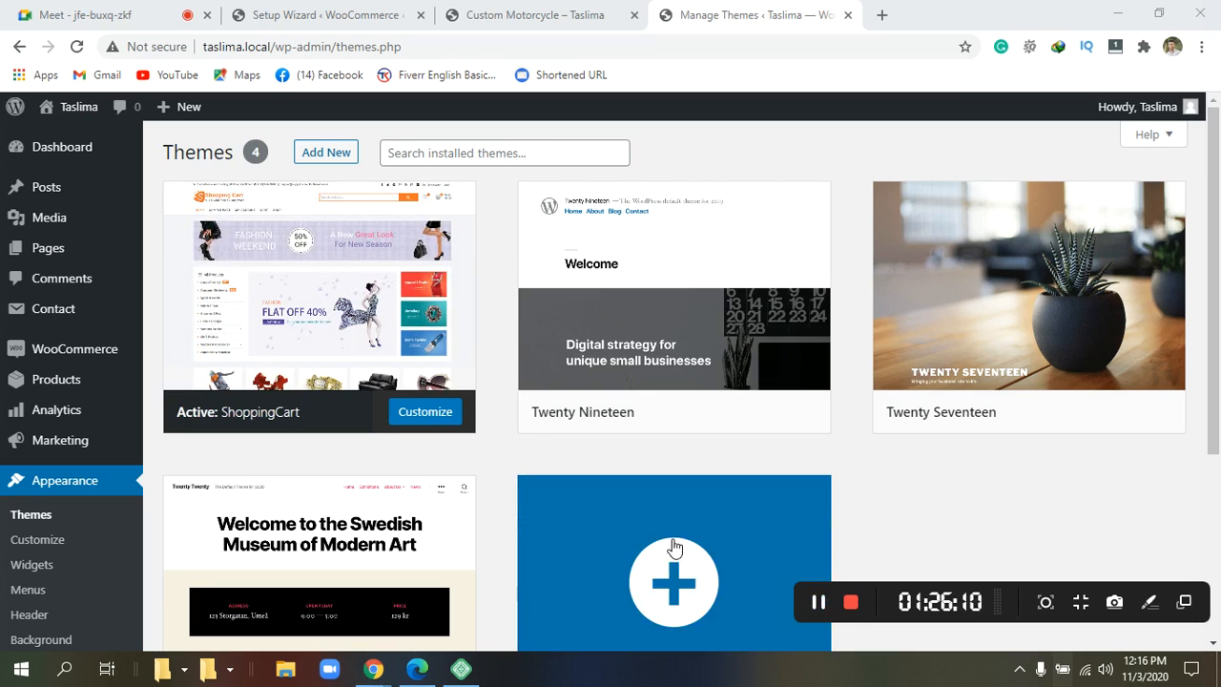
pyautogui.scroll(-3, 465, 319)
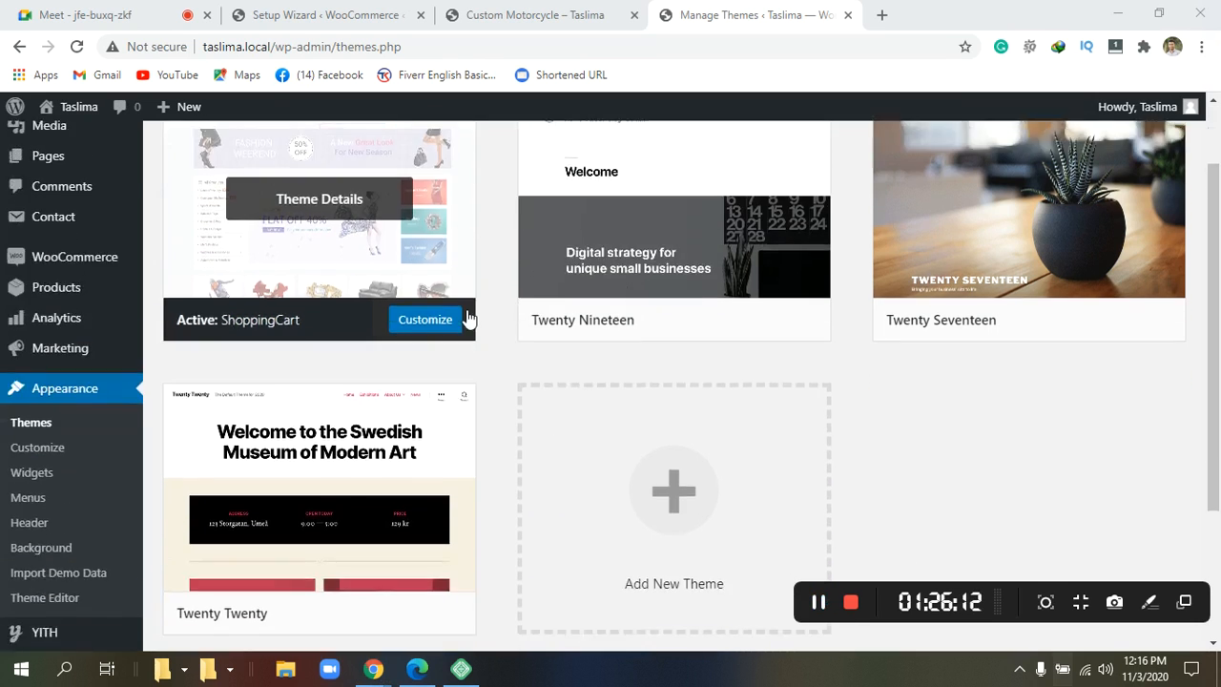
pyautogui.scroll(3, 465, 319)
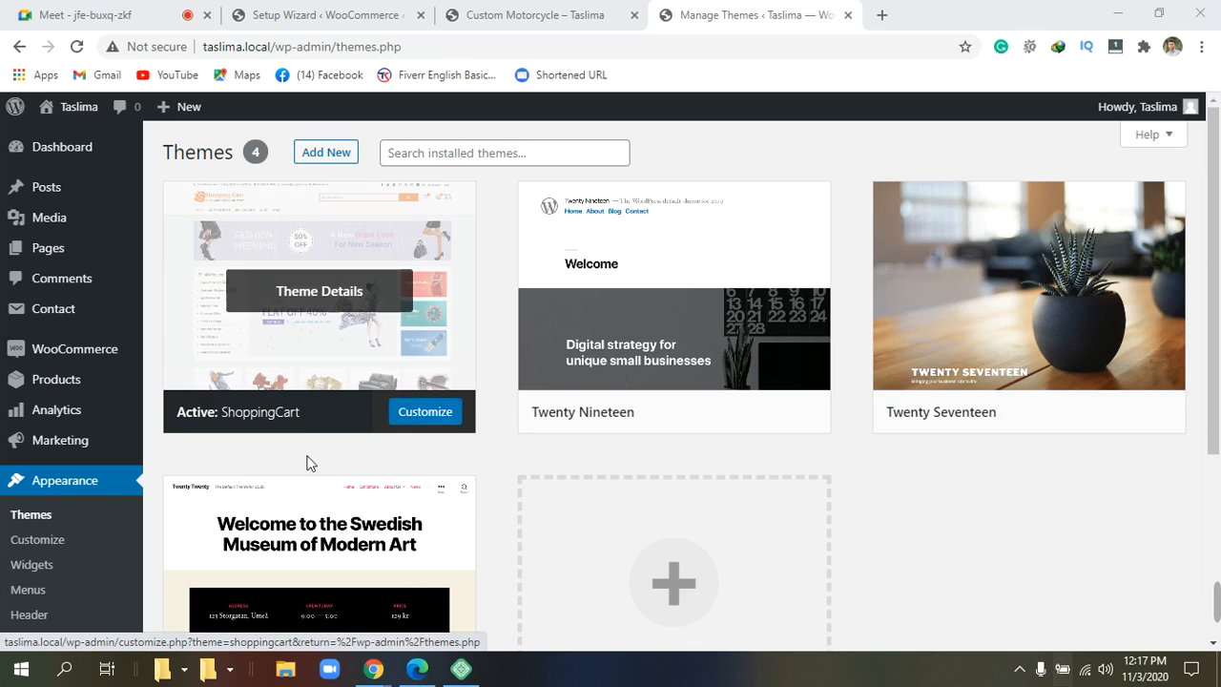
pyautogui.click(60, 545)
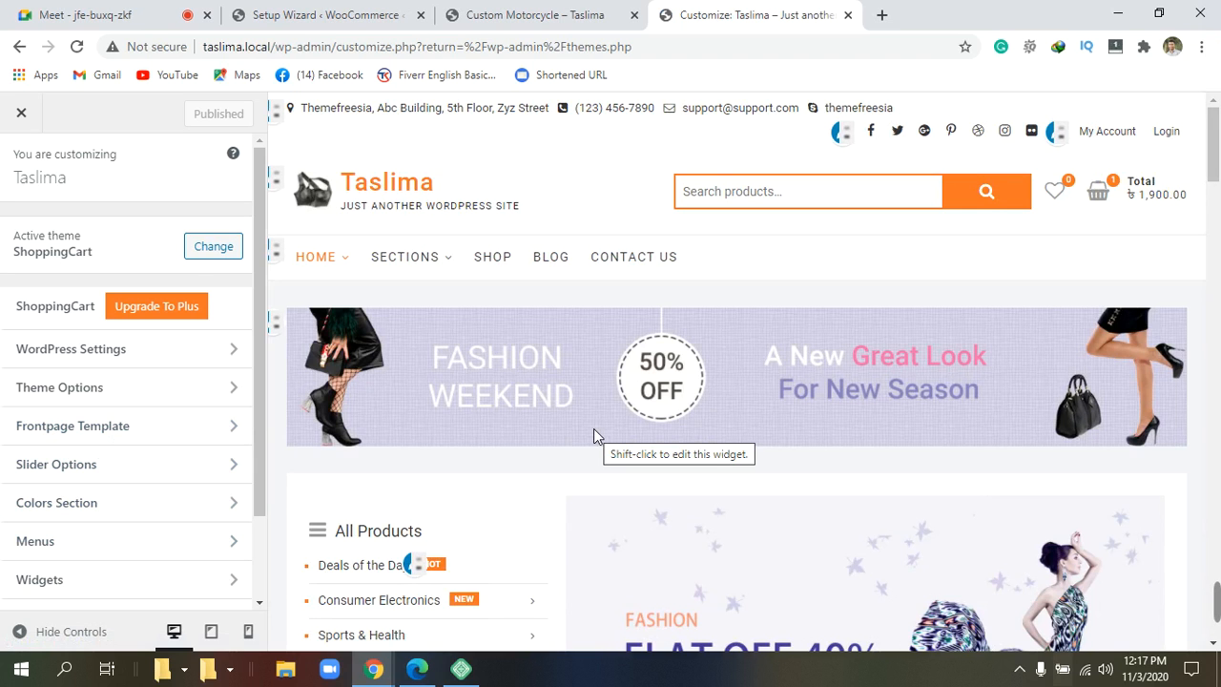
# Scroll the Customizer's storefront preview down past the Fashion Weekend banner and back up.
pyautogui.scroll(-3, 594, 428)
pyautogui.scroll(-10, 600, 437)
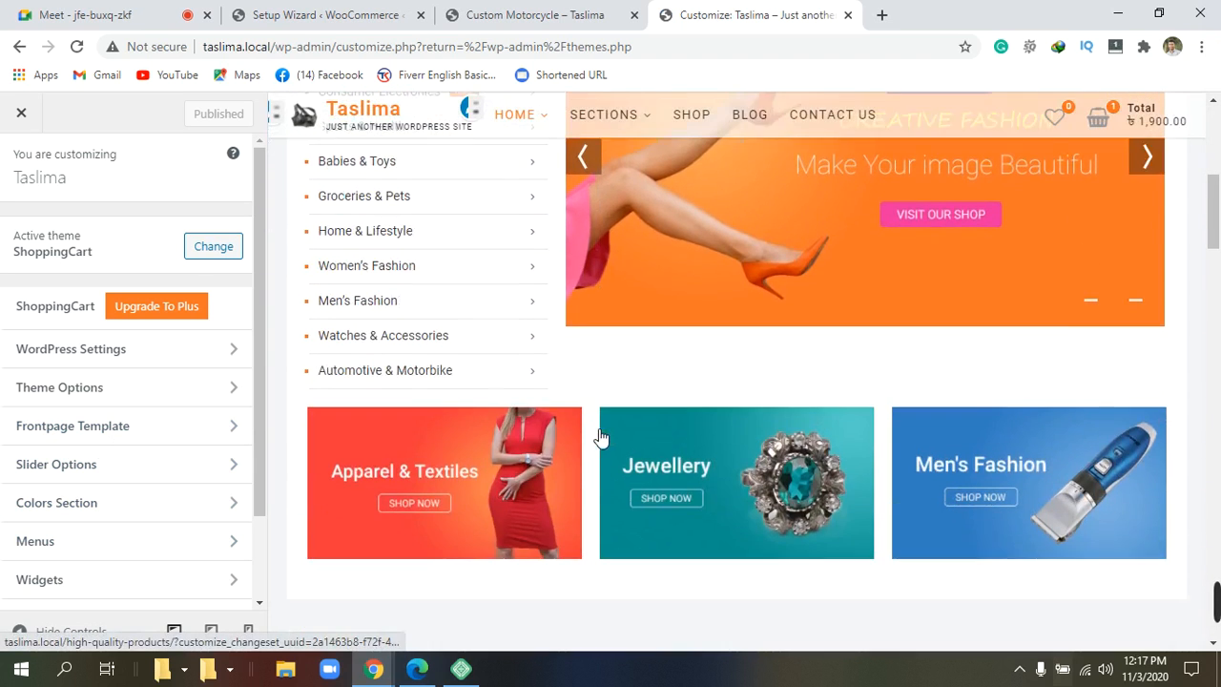
pyautogui.scroll(12, 593, 435)
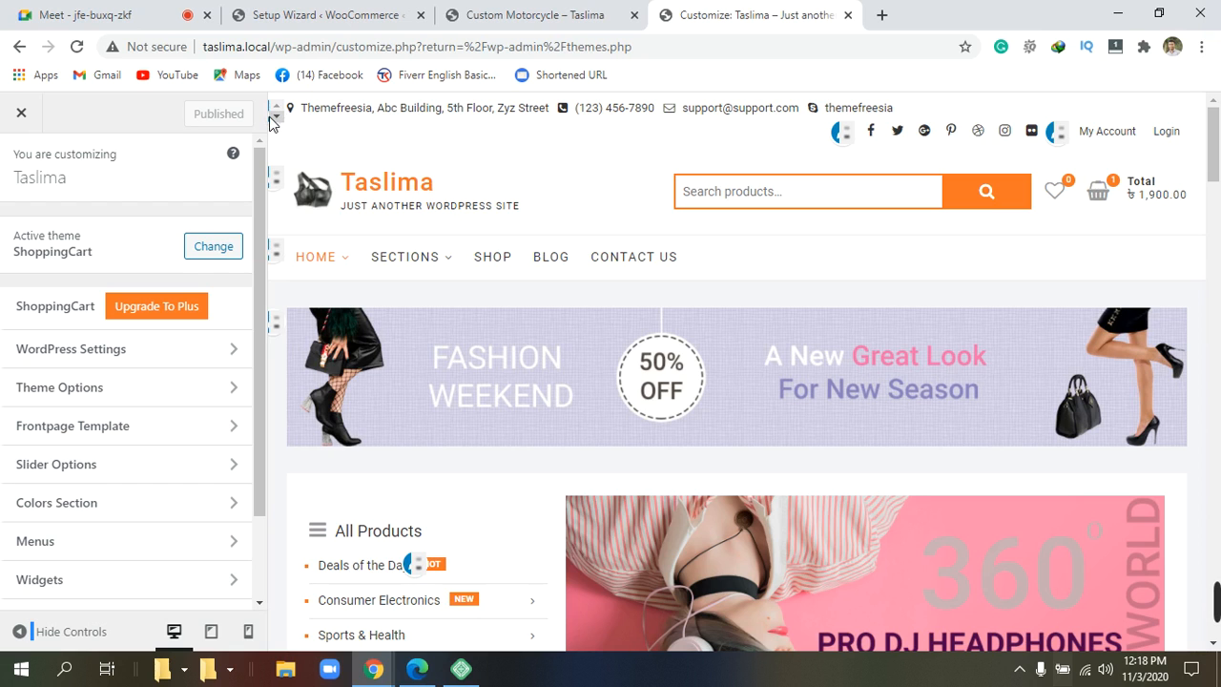
# Open the Top Header Info text widget and select its first address line.
pyautogui.click(274, 119)
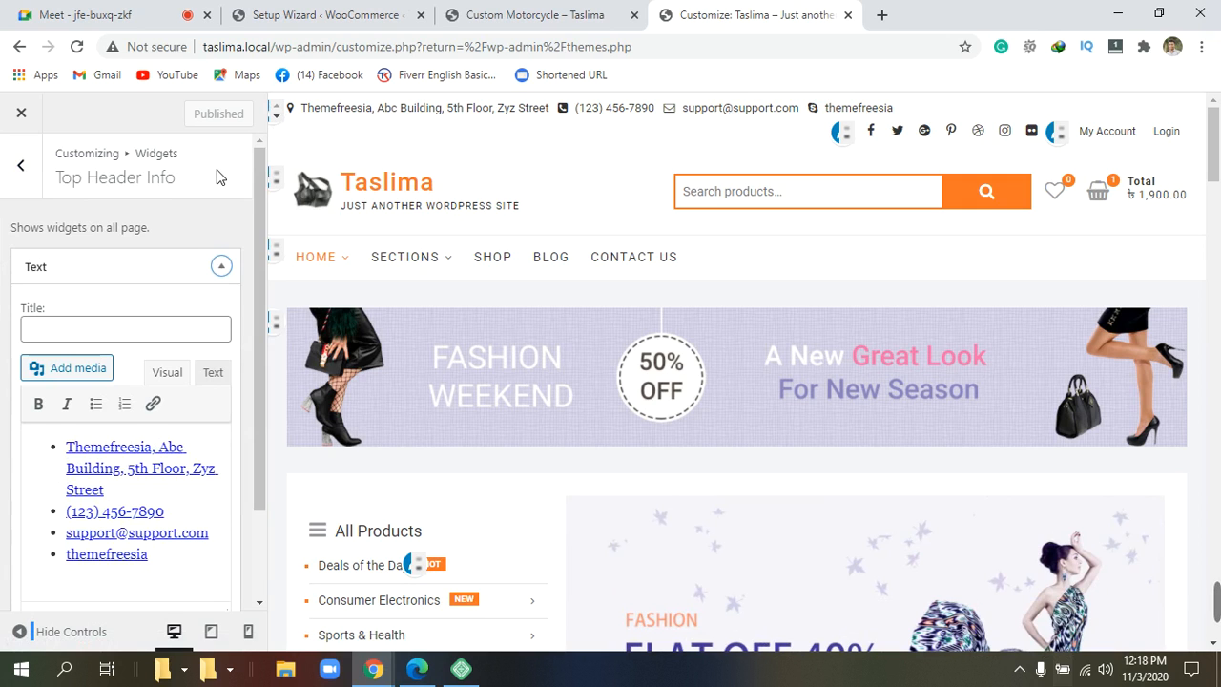
pyautogui.scroll(-1, 218, 173)
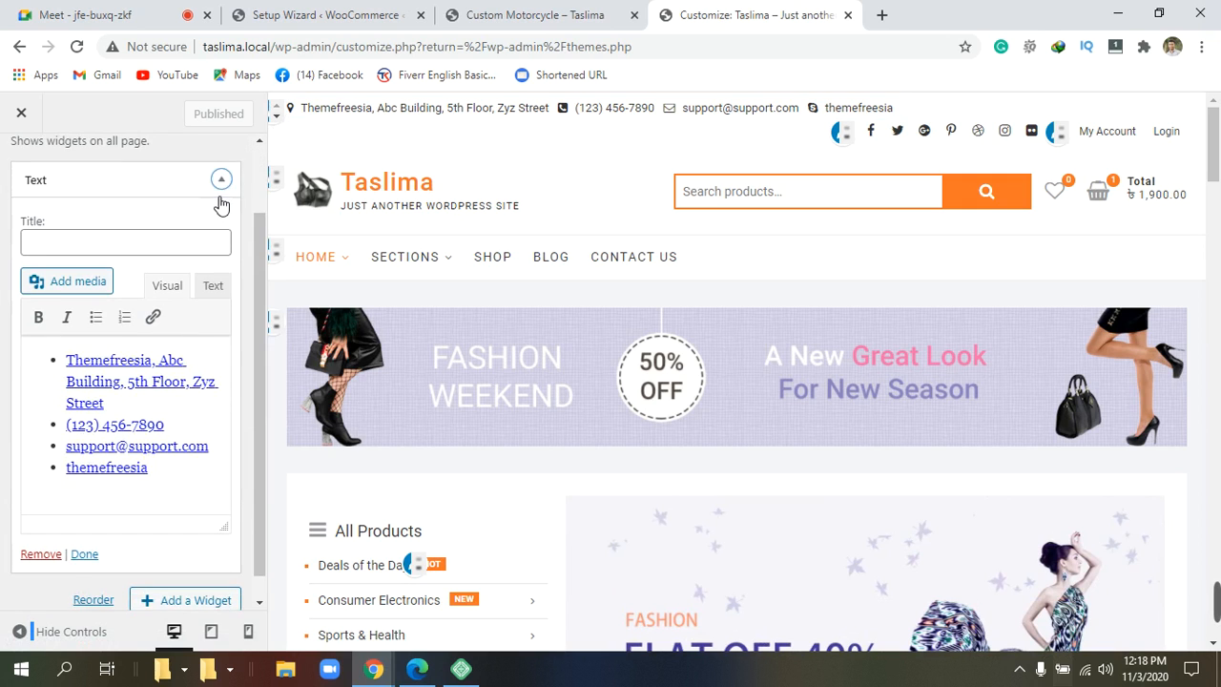
pyautogui.scroll(1, 219, 203)
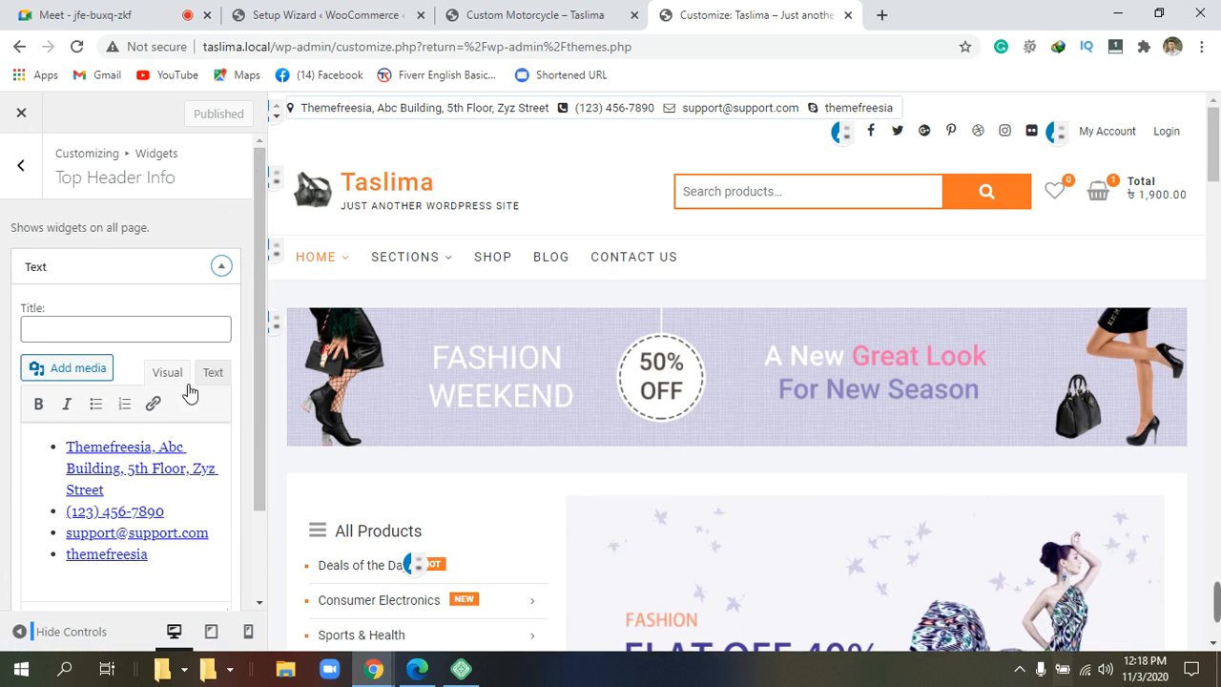
pyautogui.scroll(-2, 181, 496)
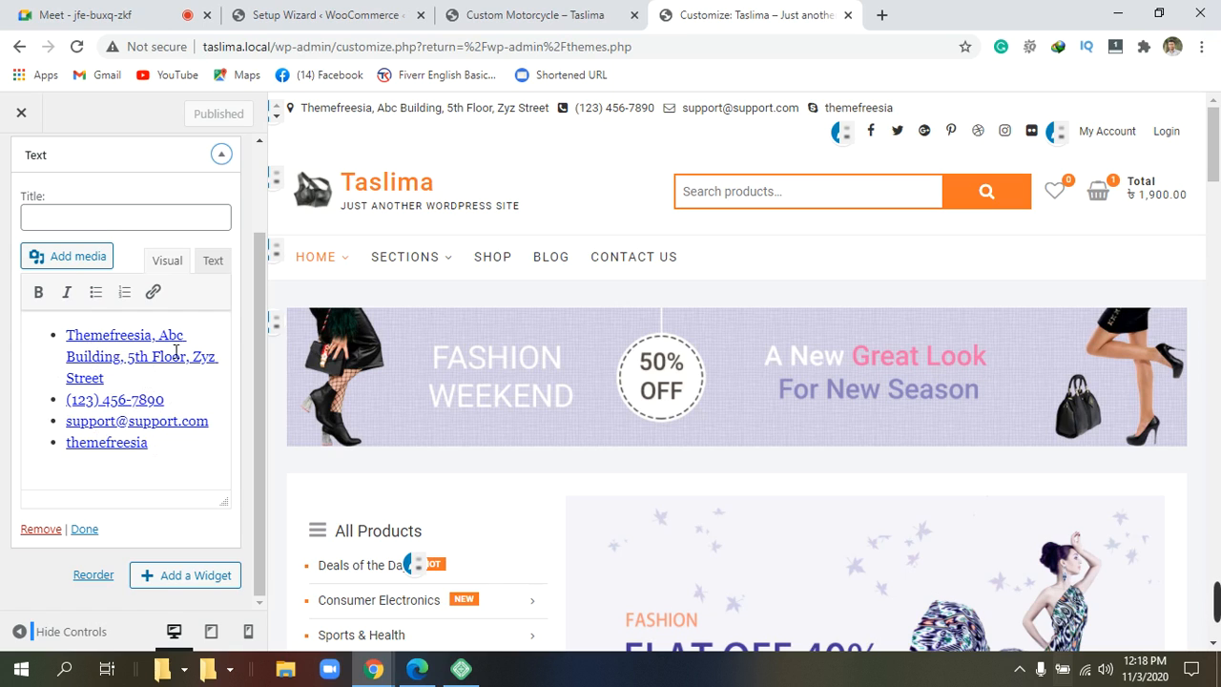
pyautogui.click(154, 344)
pyautogui.tripleClick(154, 343)
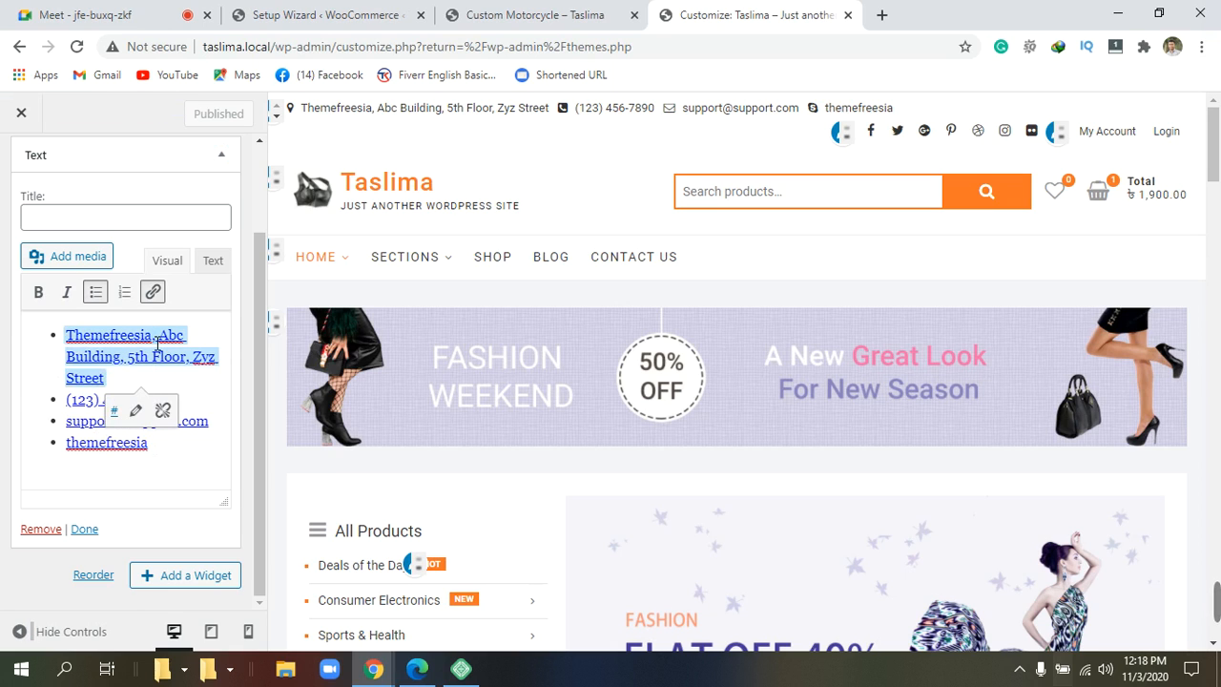
# Retype the address's first word as 'Tangail', correcting the typos along the way.
pyautogui.press('BackSpace')
pyautogui.press('BackSpace')
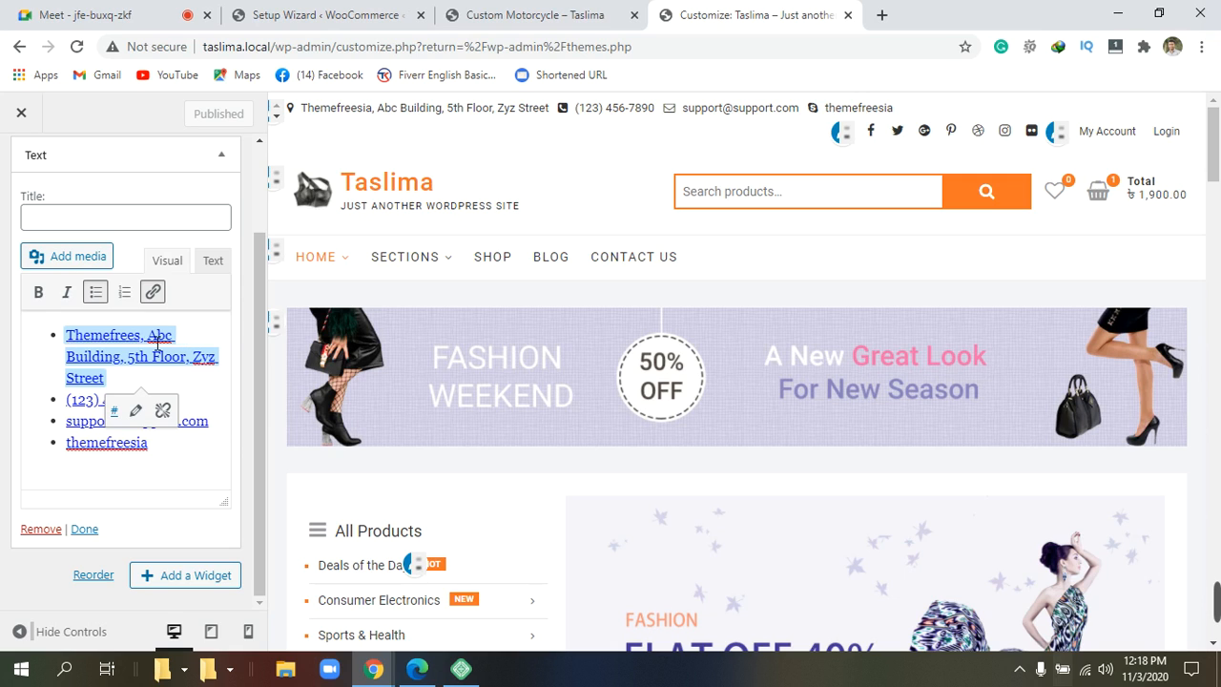
pyautogui.press('BackSpace')
pyautogui.press('BackSpace')
pyautogui.press('BackSpace')
pyautogui.press('BackSpace')
pyautogui.press('BackSpace')
pyautogui.press('BackSpace')
pyautogui.press('BackSpace')
pyautogui.press('BackSpace')
pyautogui.press('BackSpace')
pyautogui.press('BackSpace')
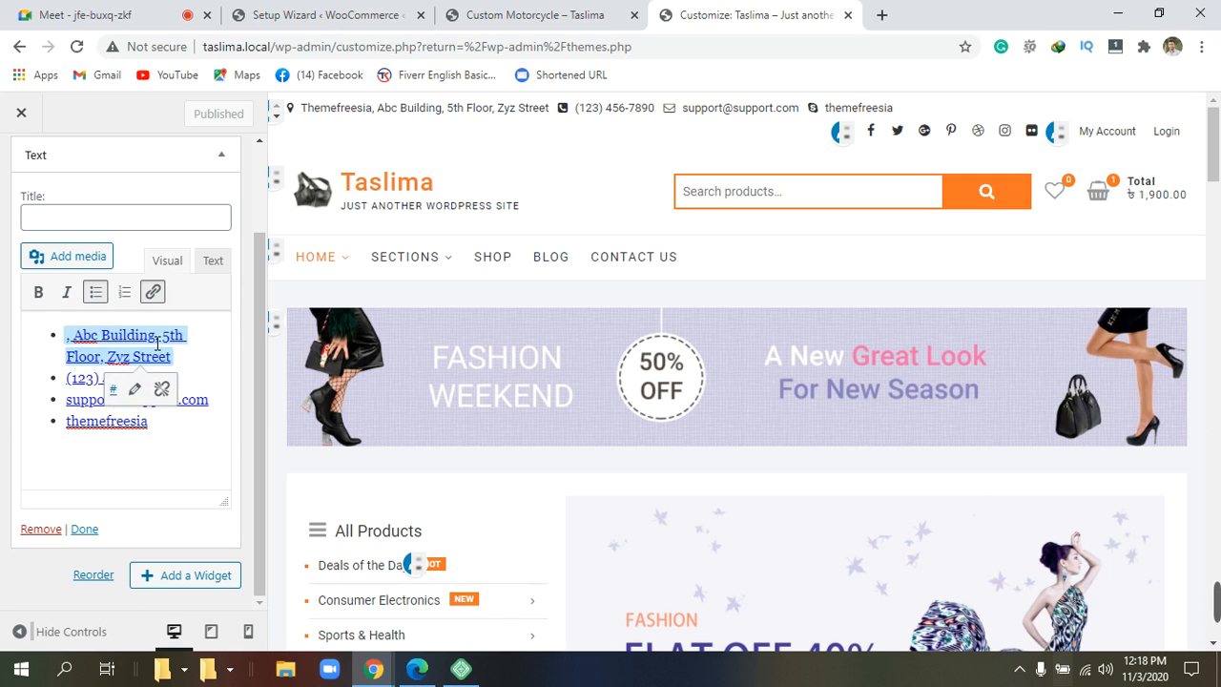
pyautogui.press('BackSpace')
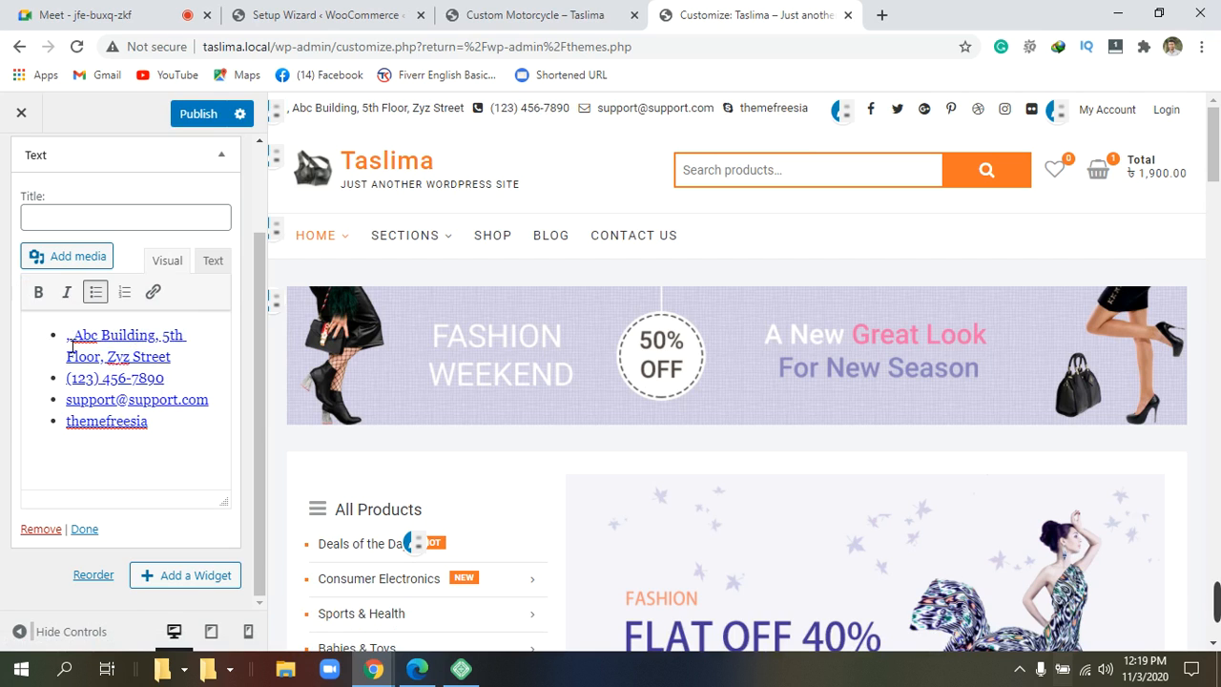
pyautogui.write('t')
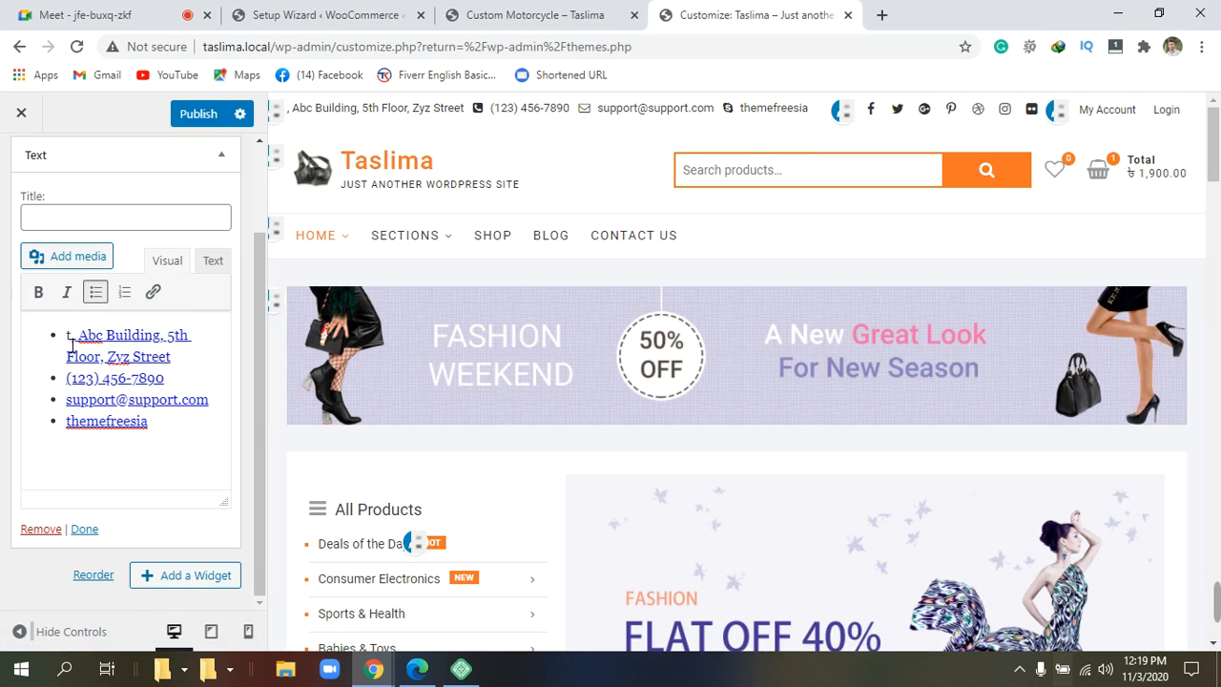
pyautogui.tripleClick(72, 345)
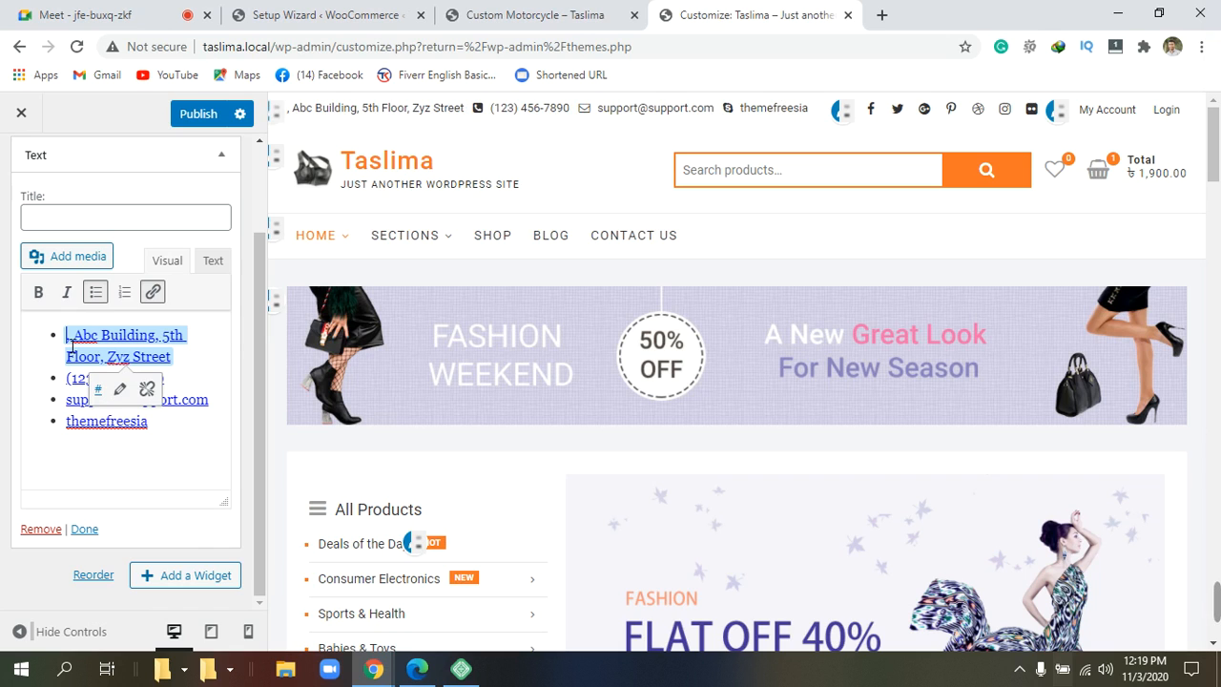
pyautogui.write('TA')
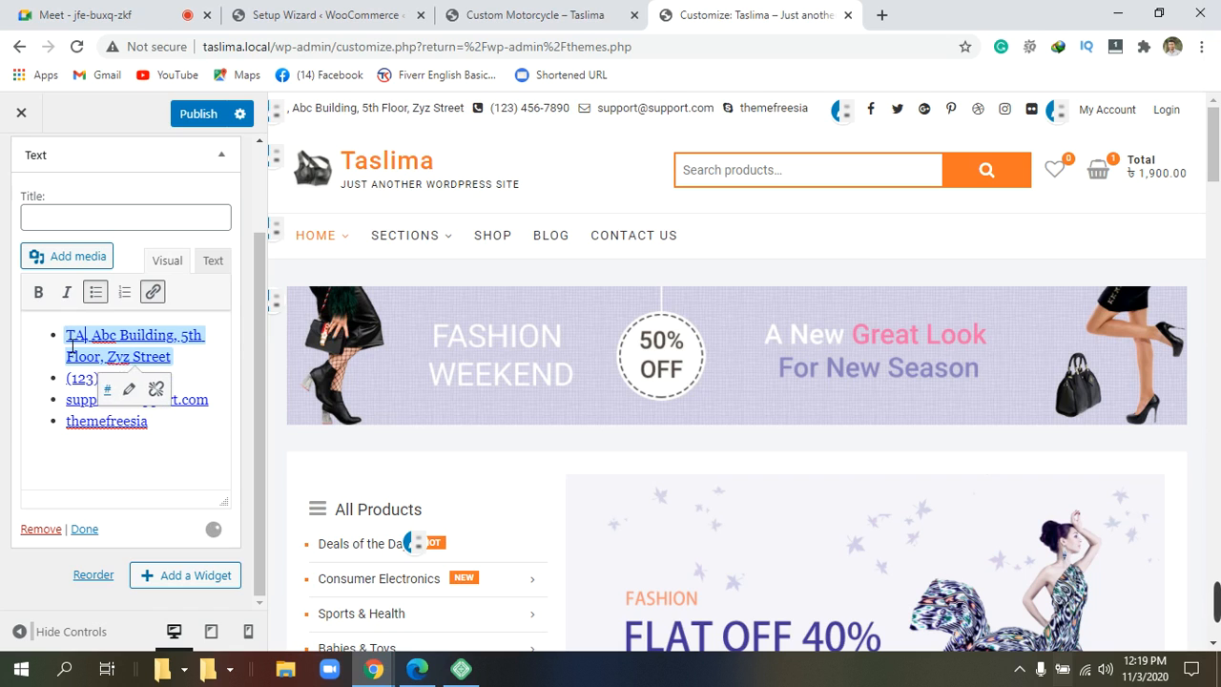
pyautogui.write('NGAI')
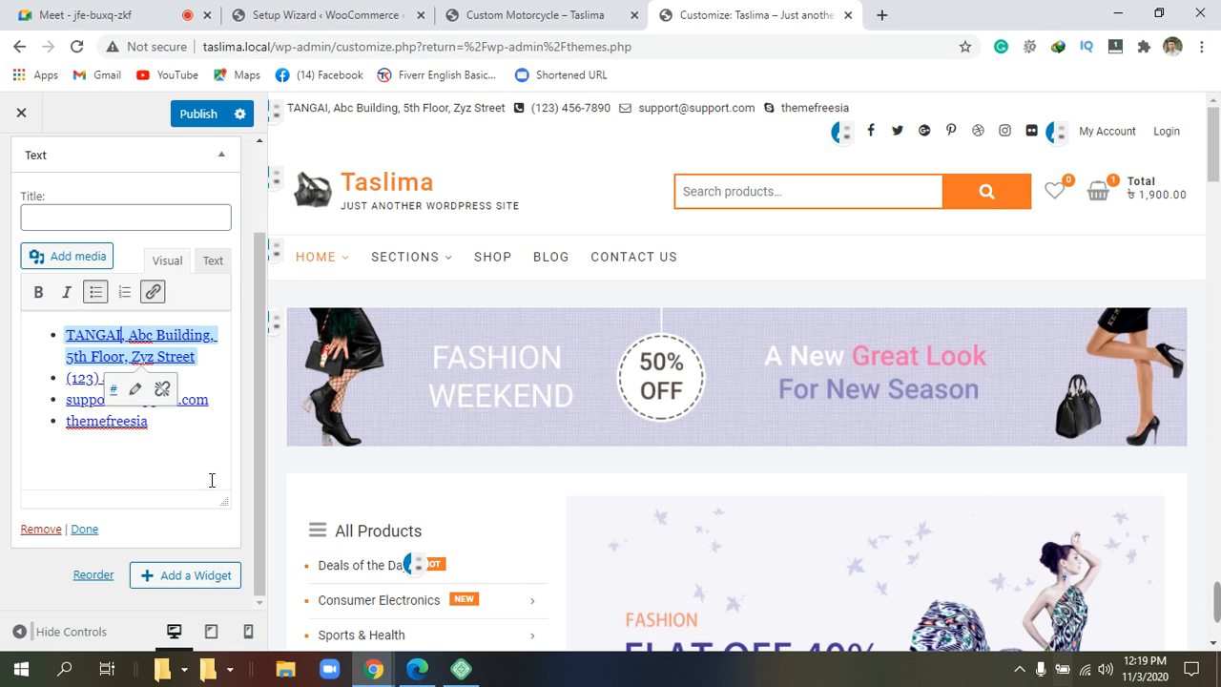
pyautogui.write('L')
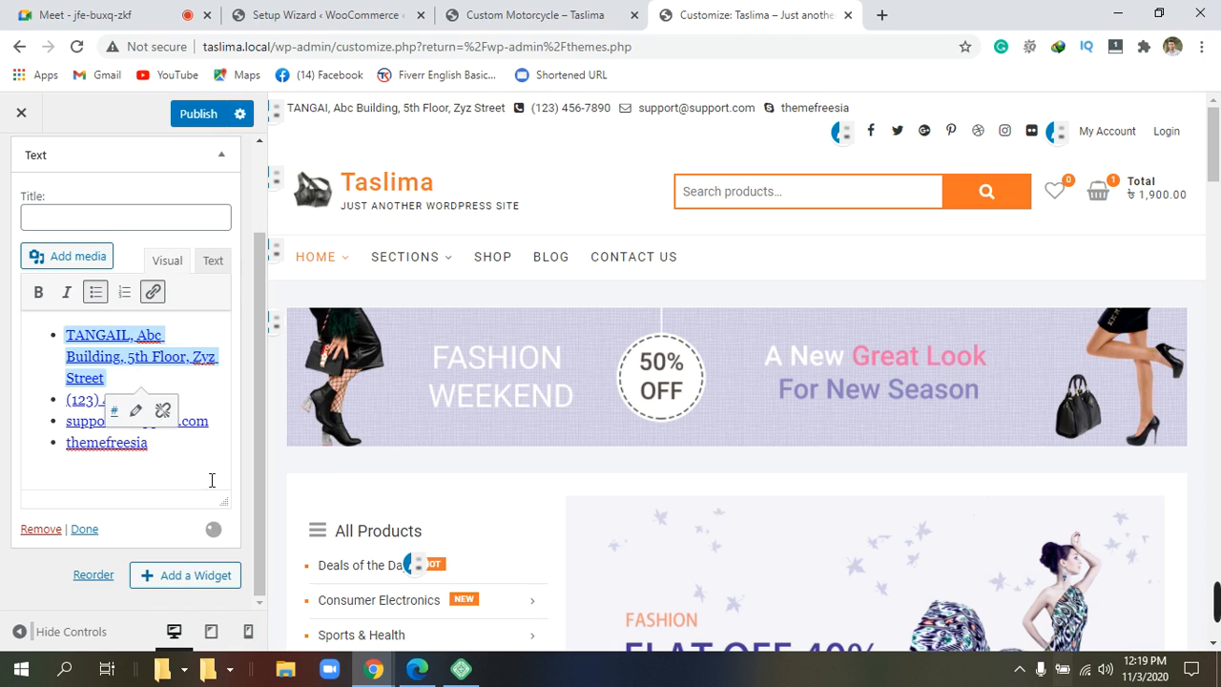
pyautogui.press('BackSpace')
pyautogui.press('BackSpace')
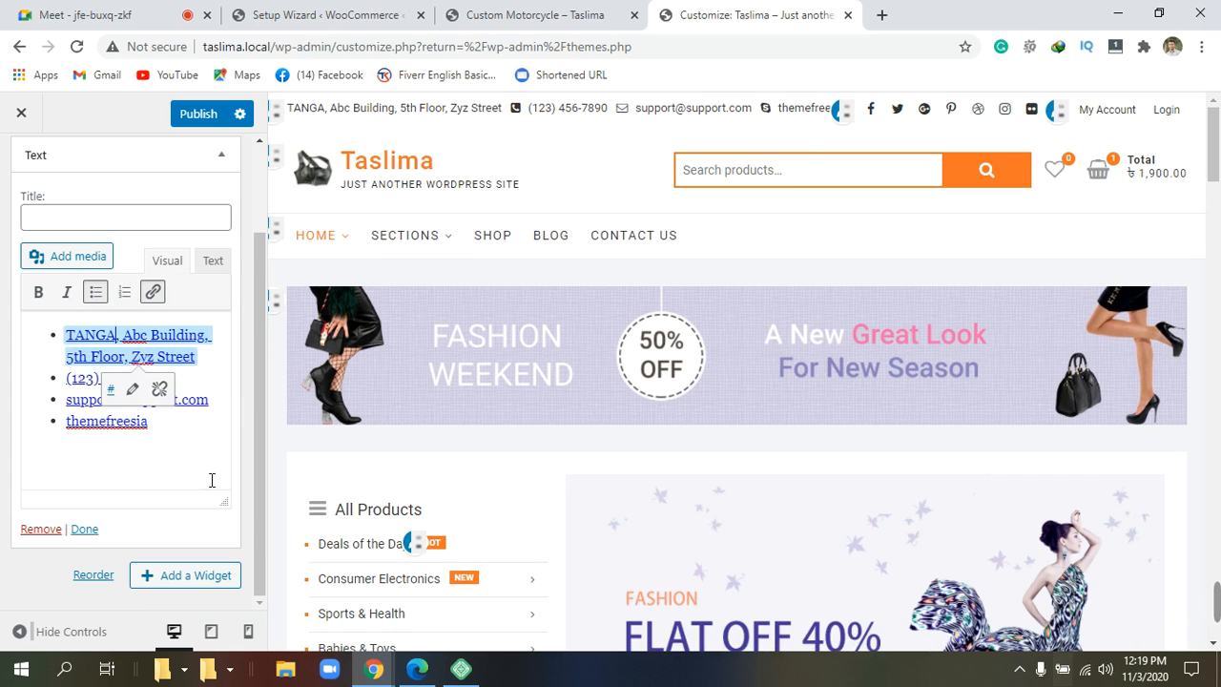
pyautogui.write('LL')
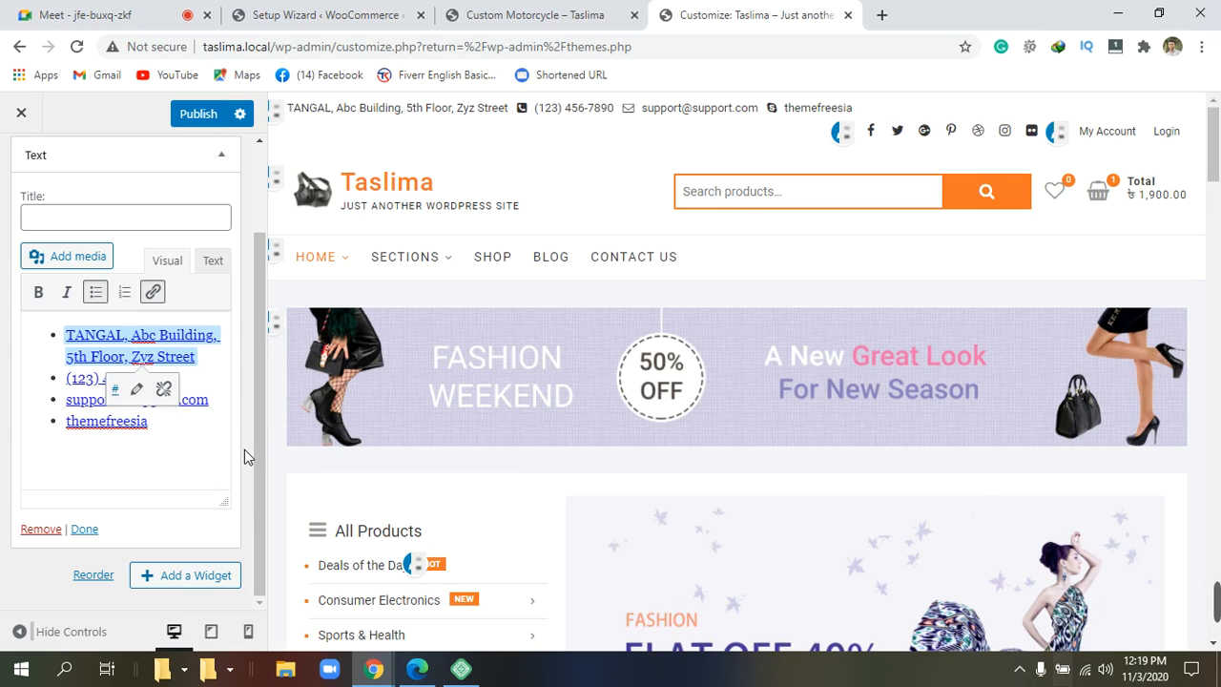
pyautogui.press('BackSpace')
pyautogui.press('BackSpace')
pyautogui.press('BackSpace')
pyautogui.press('BackSpace')
pyautogui.press('BackSpace')
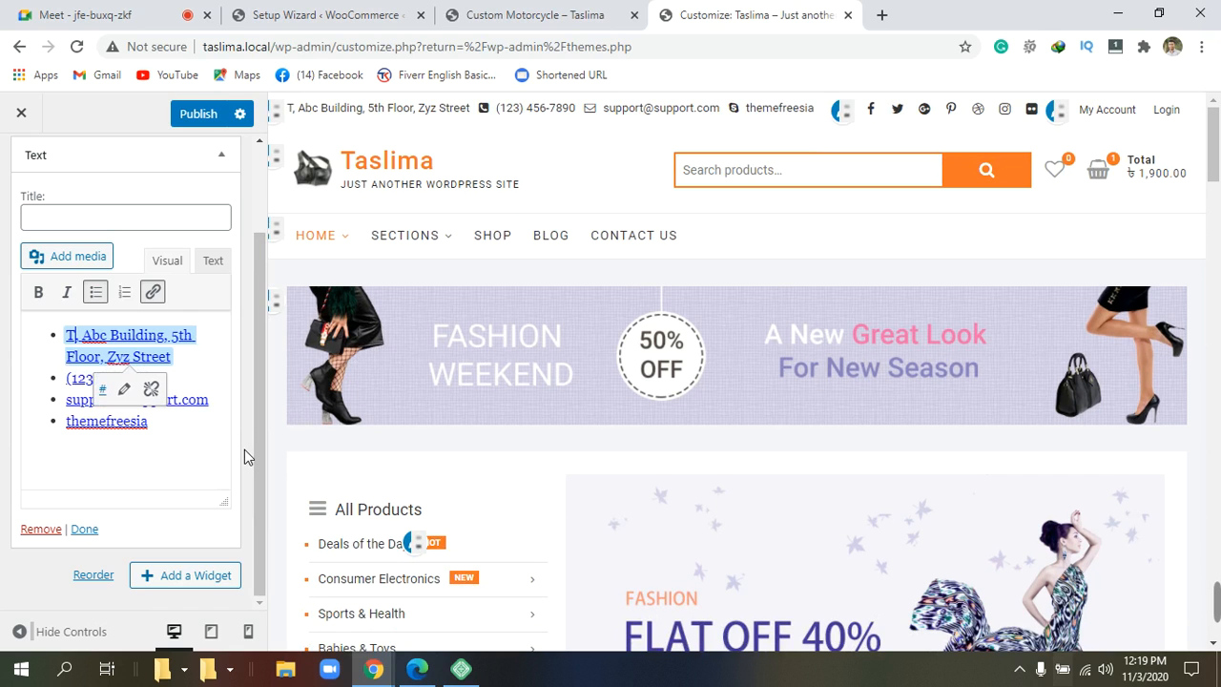
pyautogui.write('a')
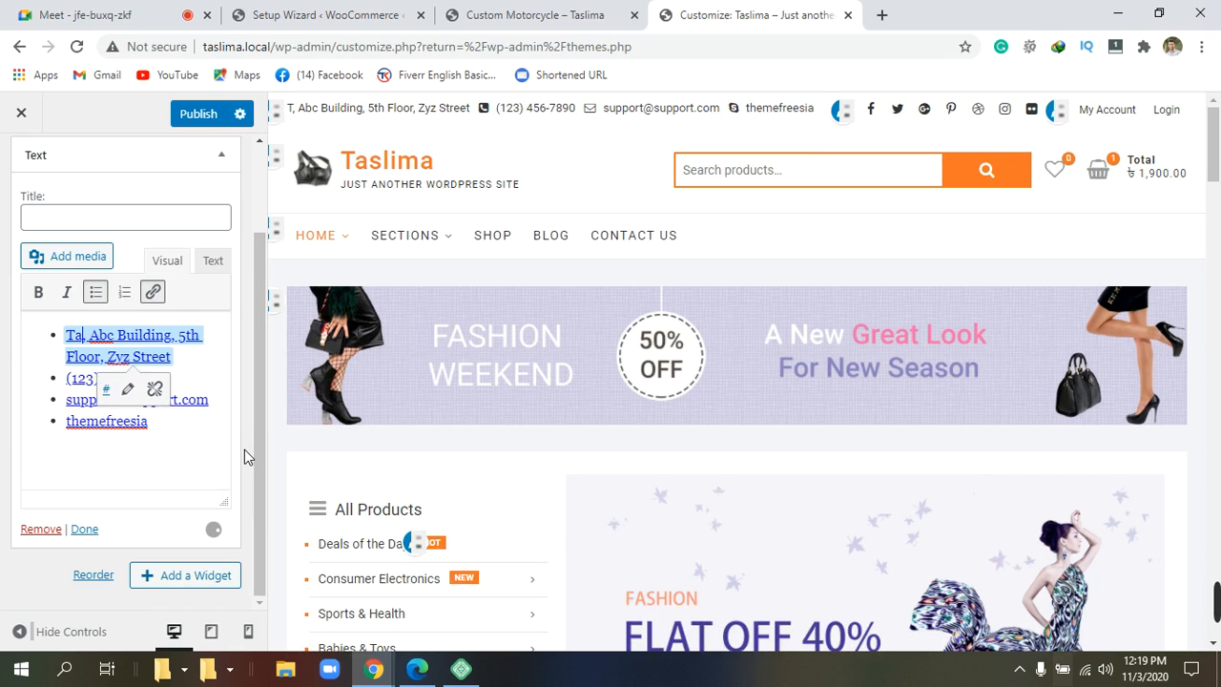
pyautogui.write('ni')
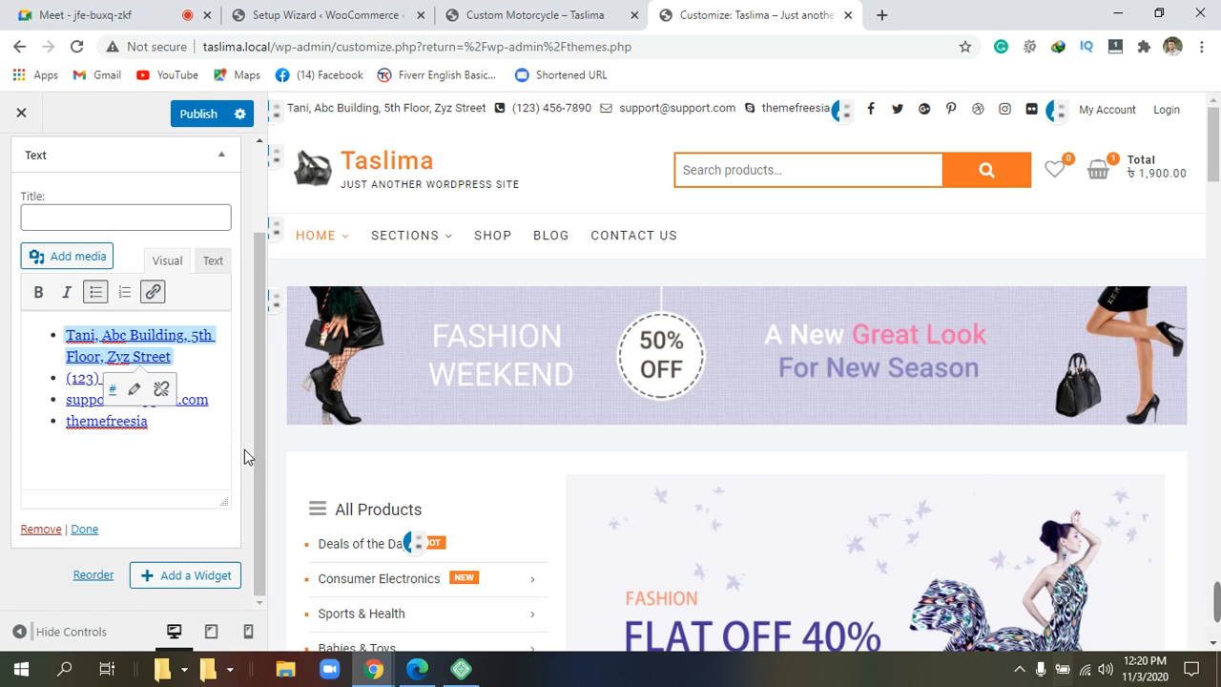
pyautogui.press('BackSpace')
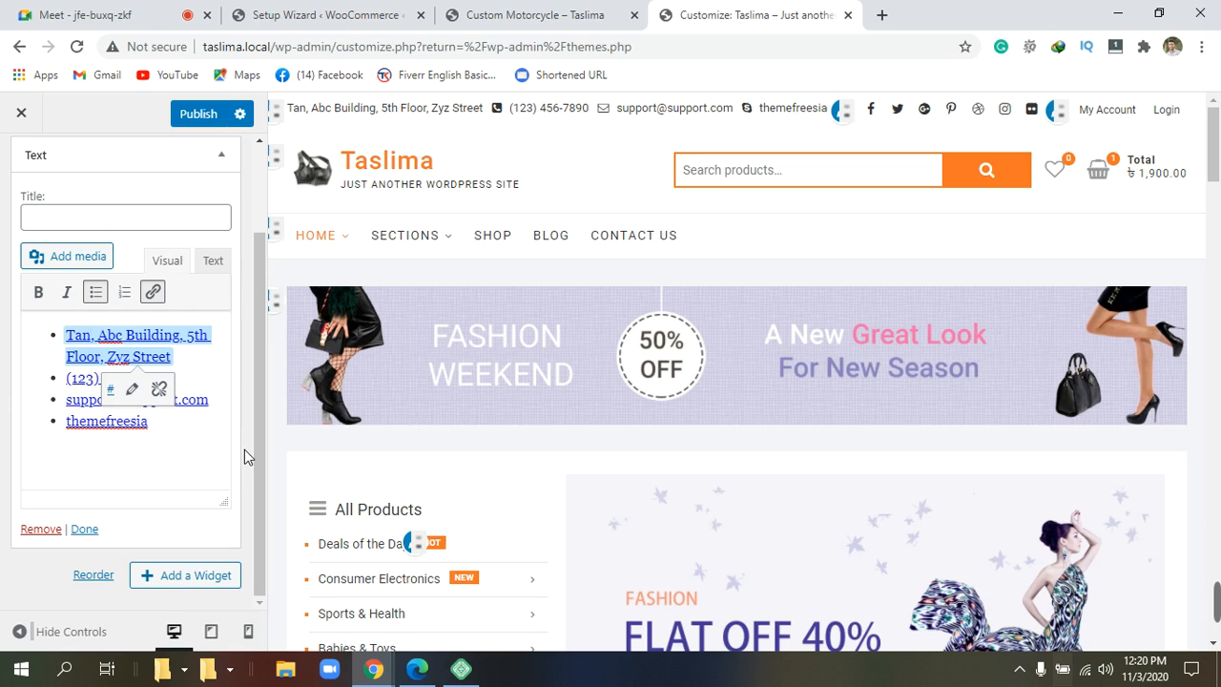
pyautogui.write('g')
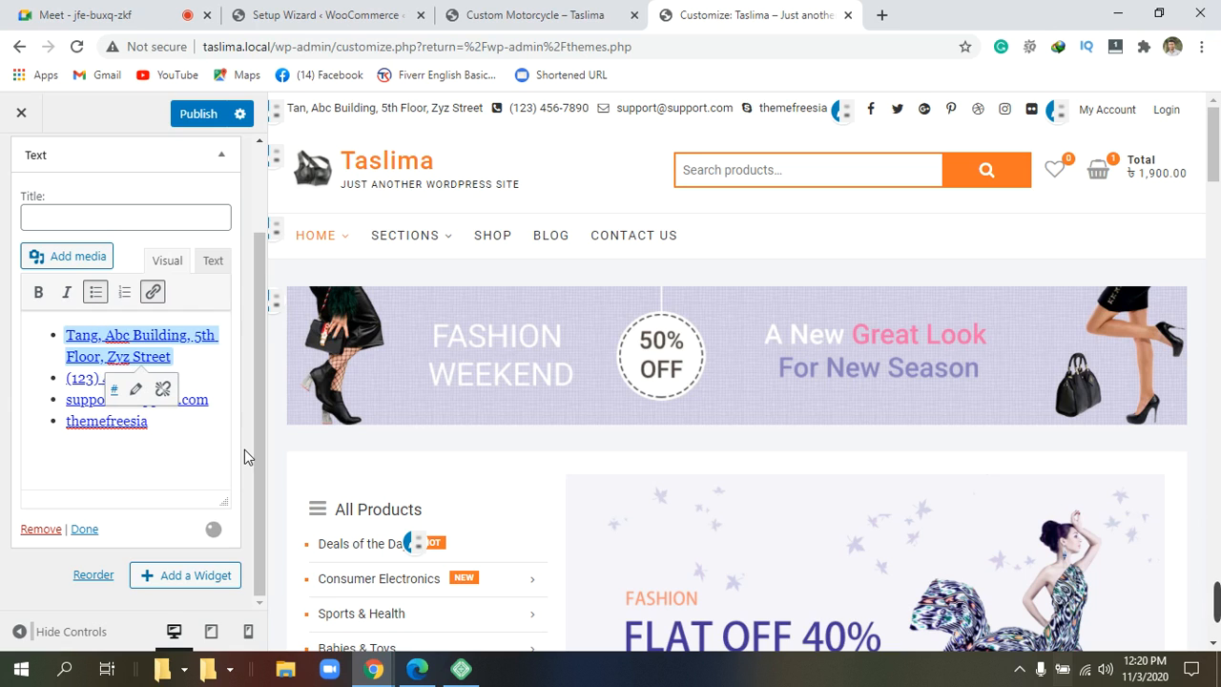
pyautogui.write('a')
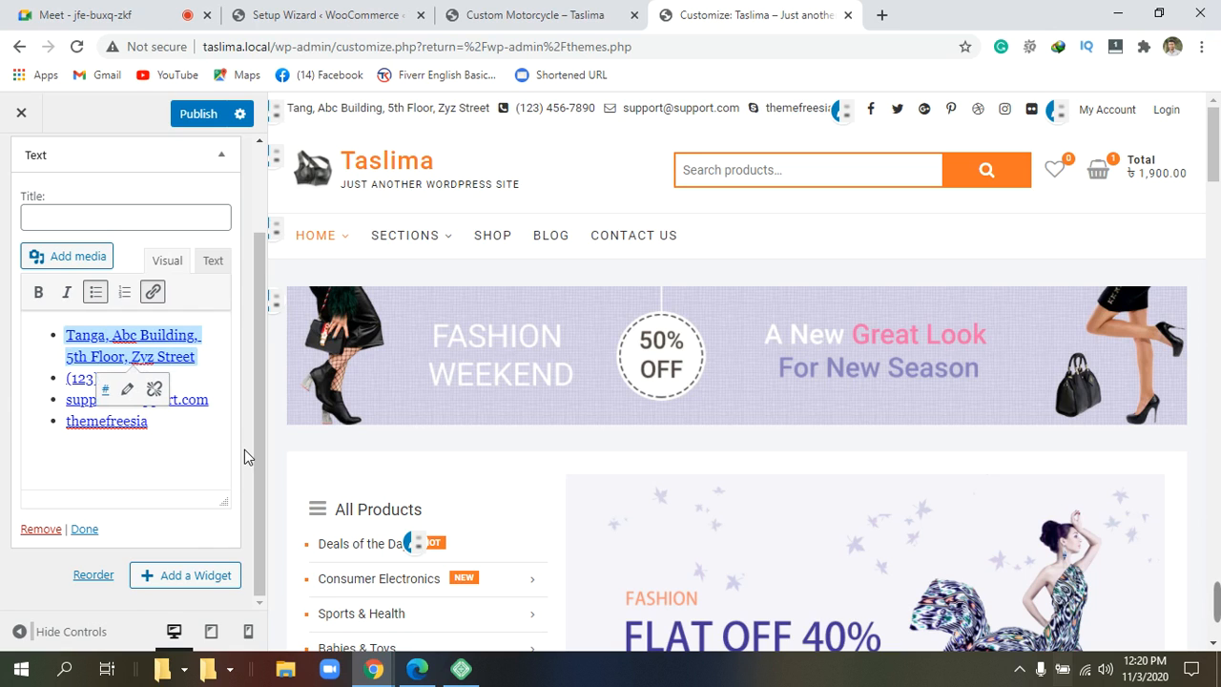
pyautogui.write('l')
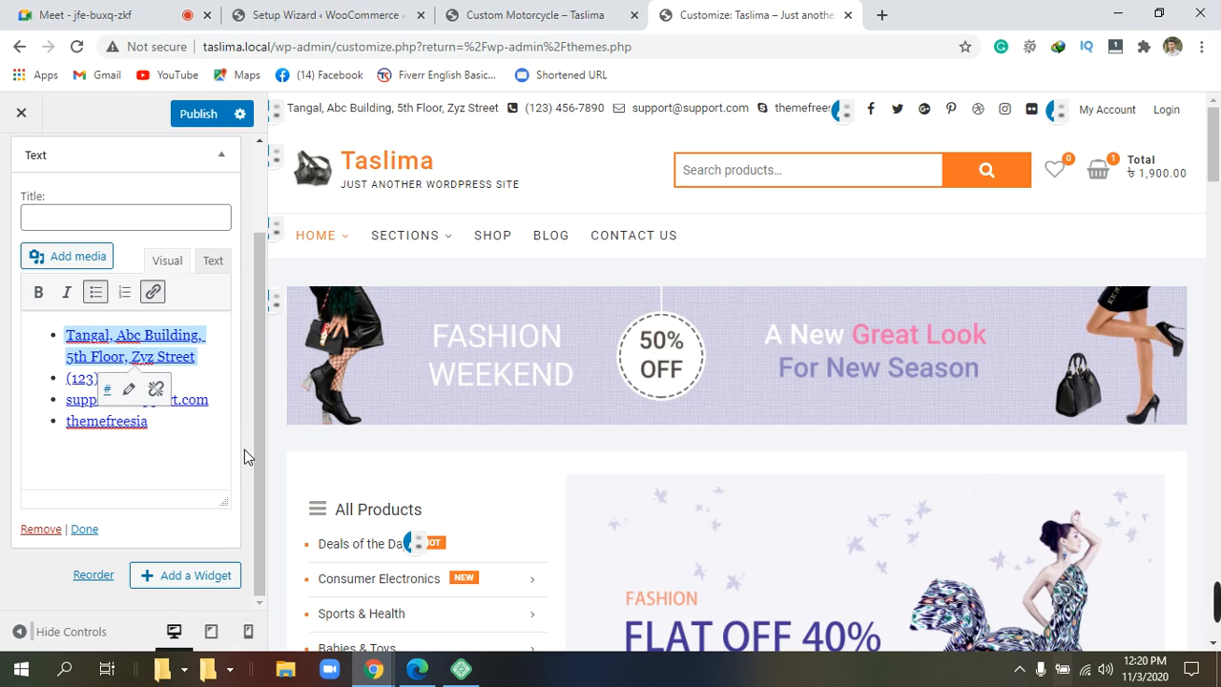
pyautogui.press('BackSpace')
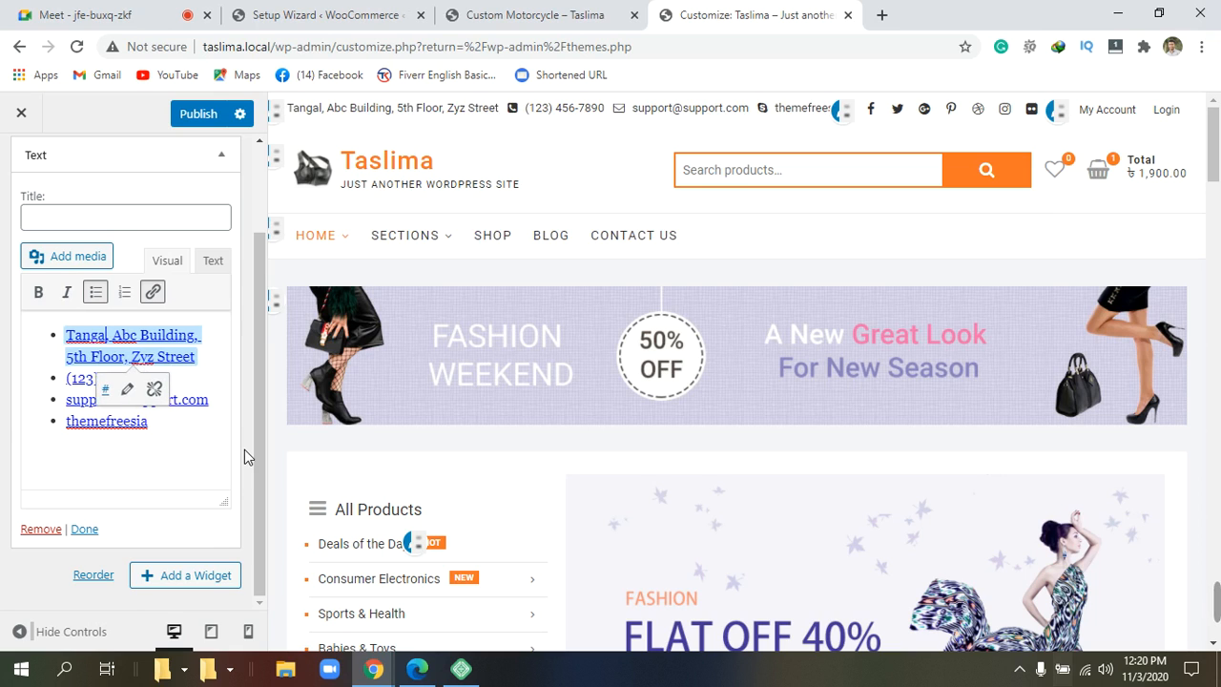
pyautogui.write('i')
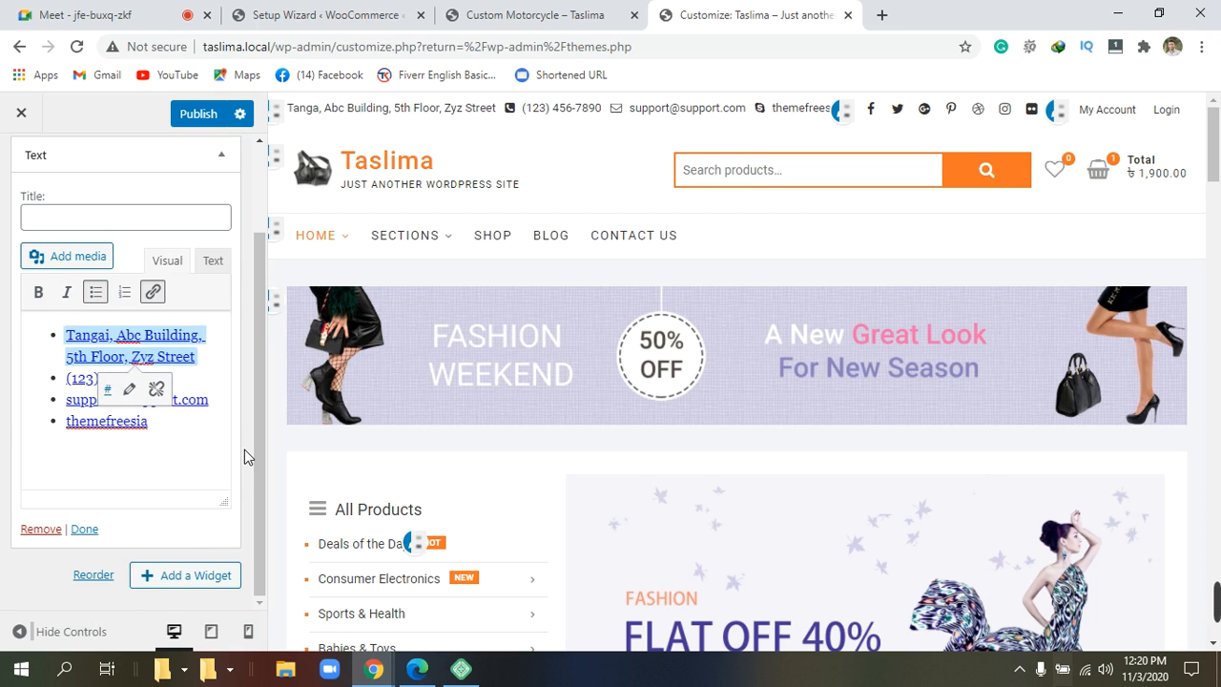
pyautogui.write('l')
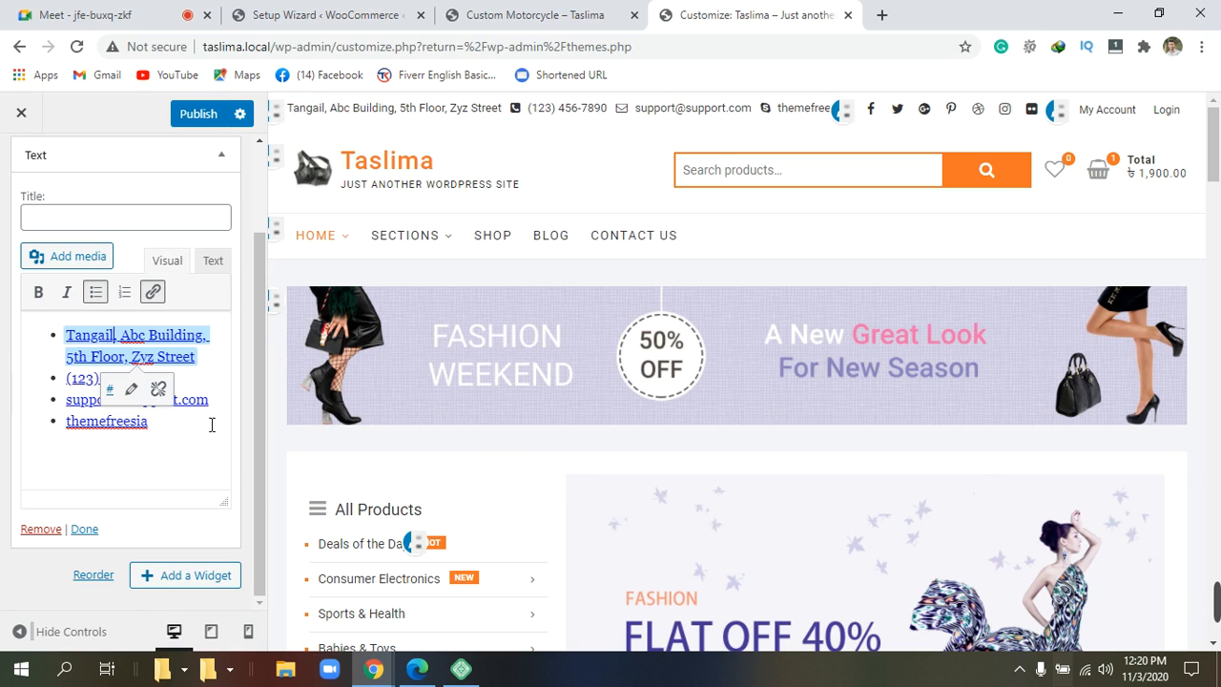
# Publish the header address 'Tangail, Abc Building, 5th Floor, Zyz Street' and check the preview.
pyautogui.click(157, 480)
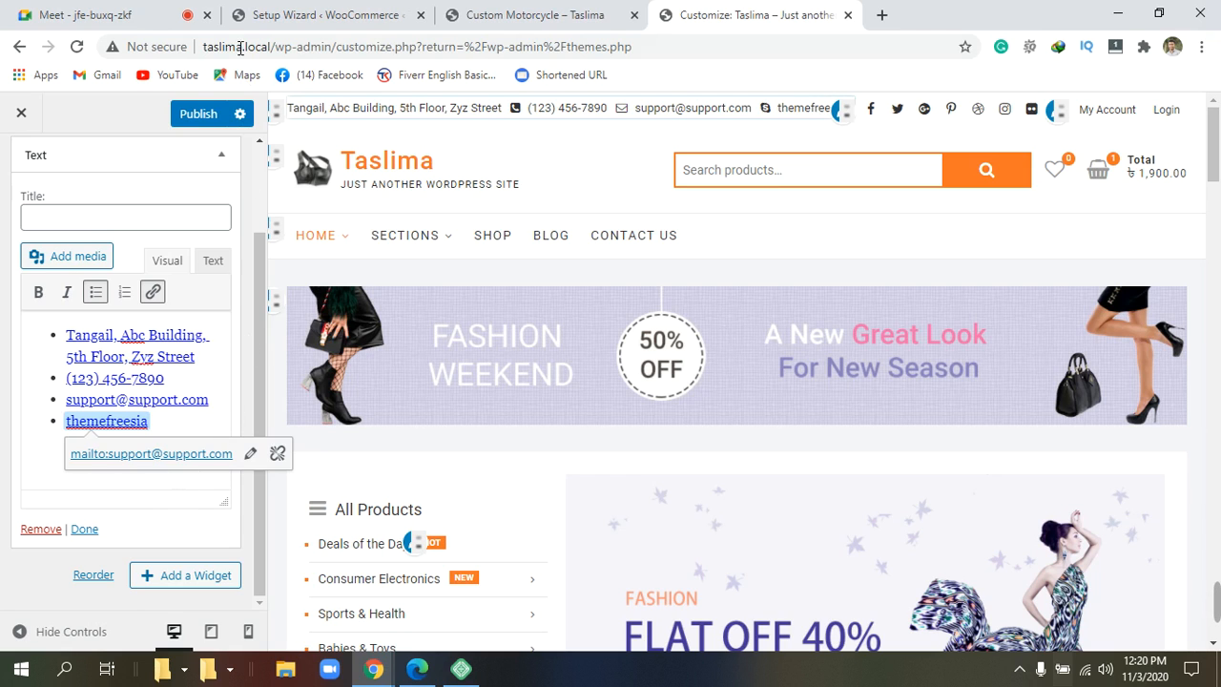
pyautogui.click(200, 116)
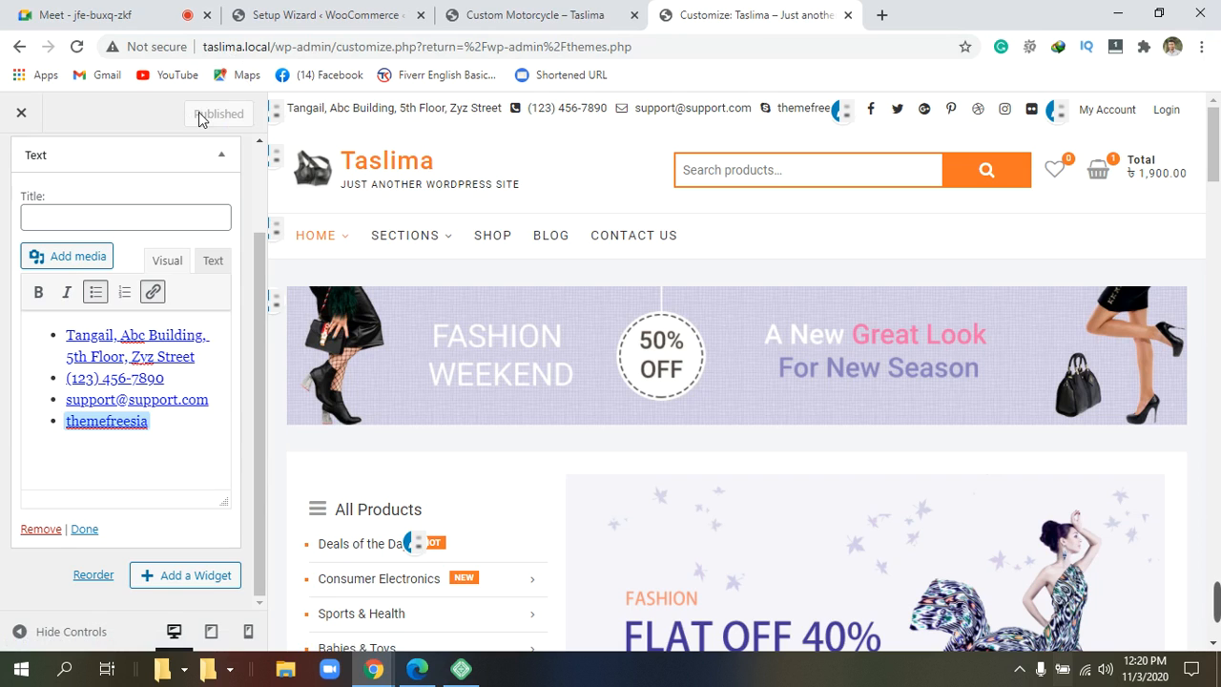
pyautogui.moveTo(1218, 620)
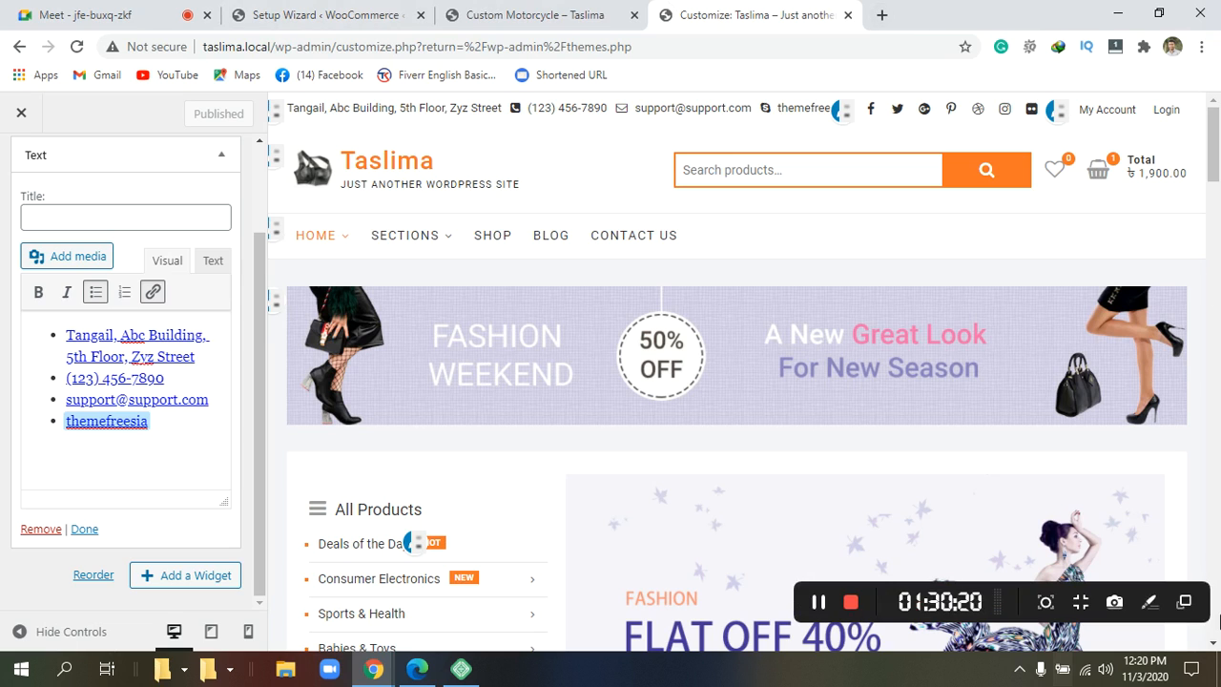
pyautogui.click(811, 680)
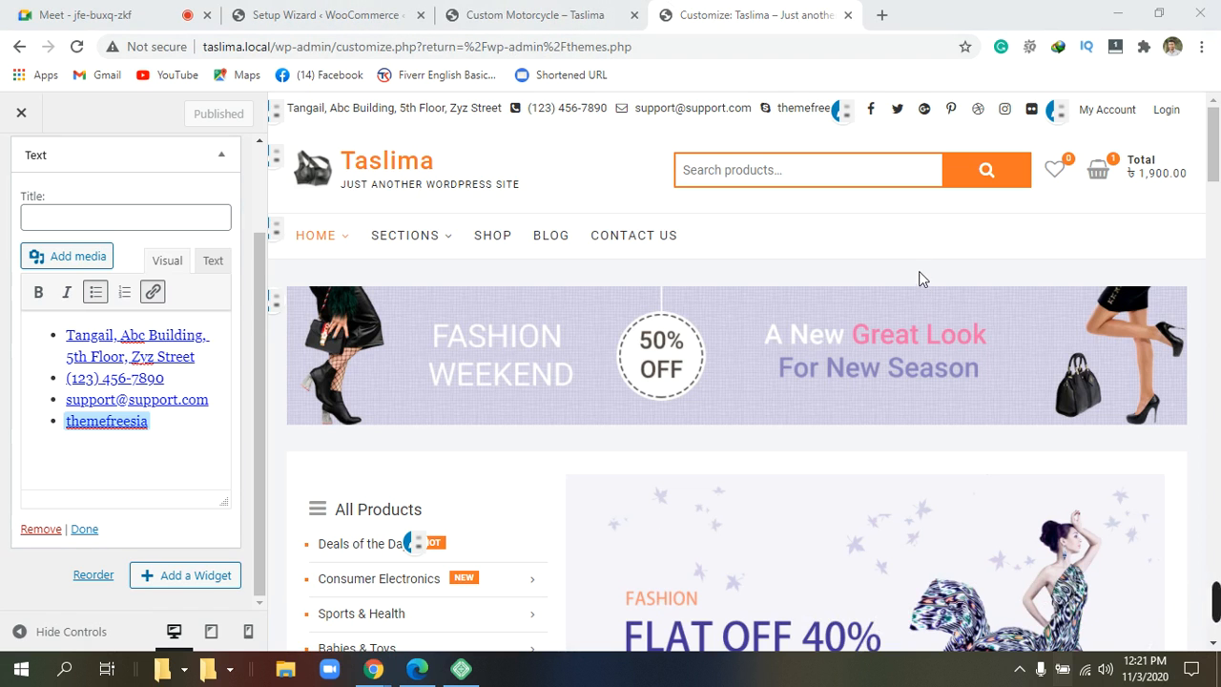
pyautogui.scroll(-4, 463, 340)
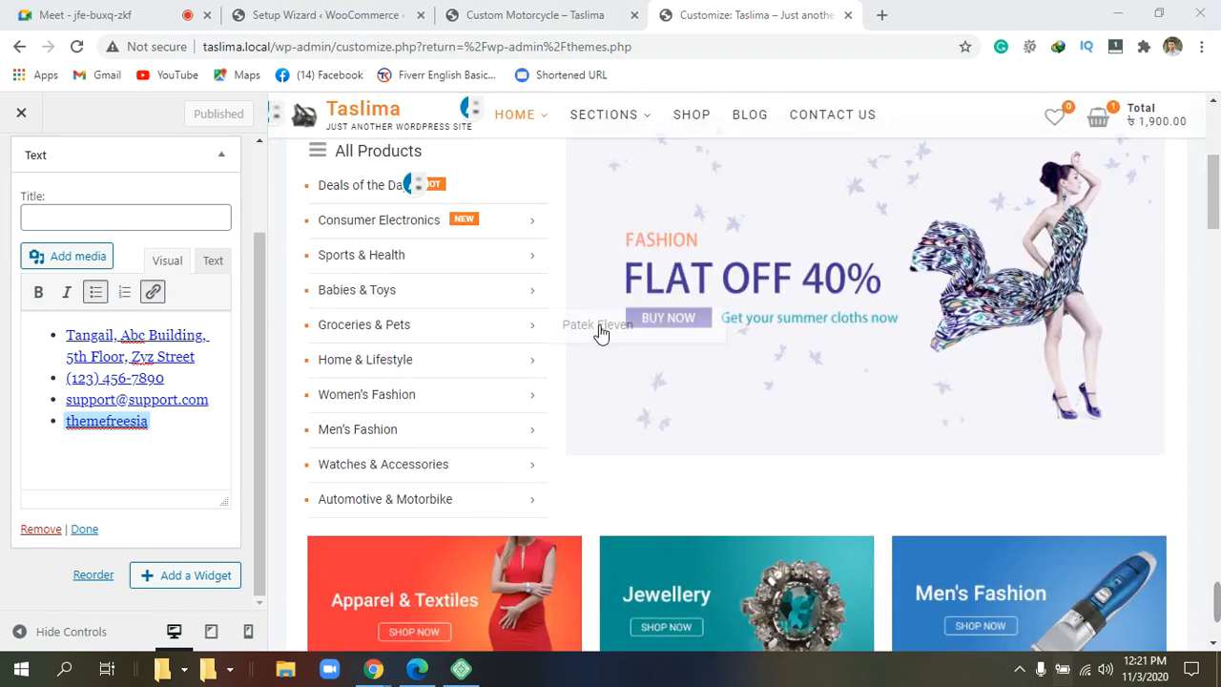
pyautogui.scroll(4, 600, 333)
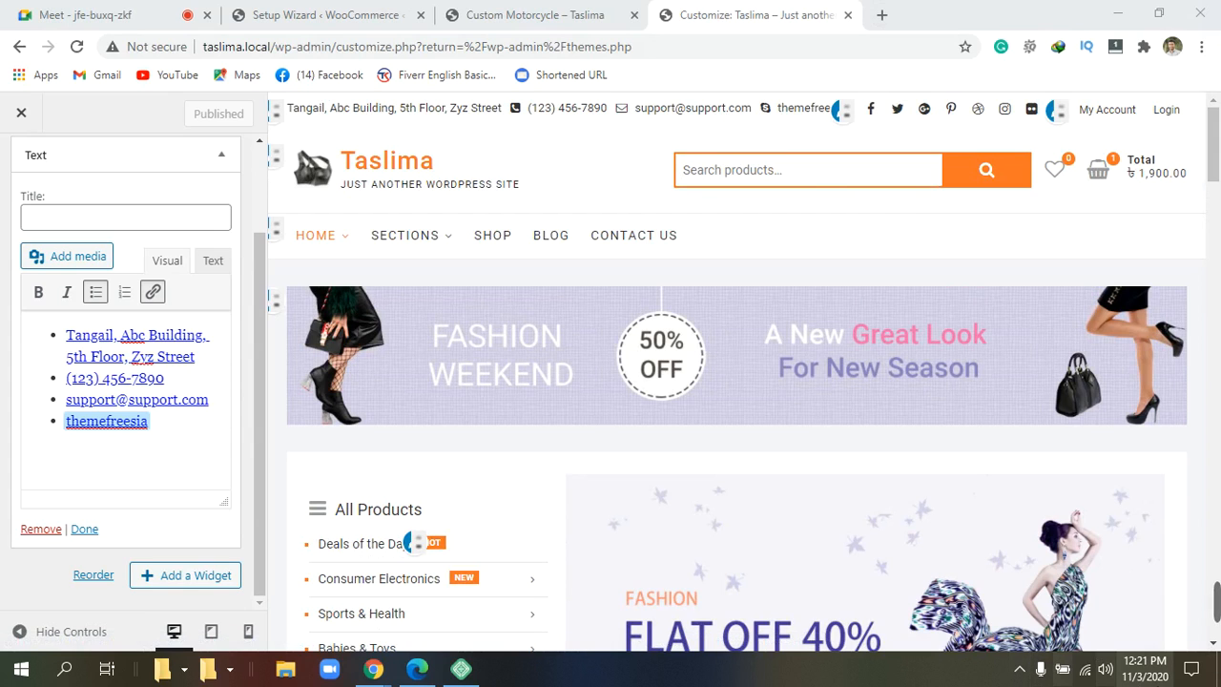
pyautogui.moveTo(1200, 615)
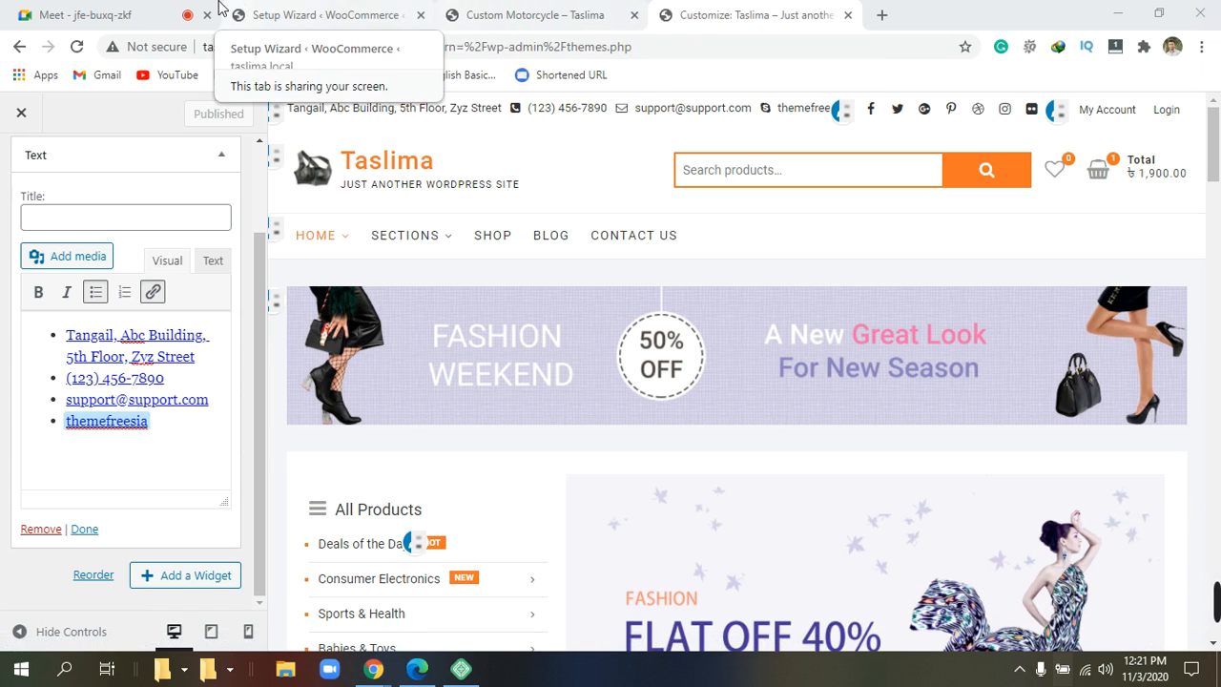
# Switch back to the Google Meet call and choose Resume presenting.
pyautogui.click(112, 11)
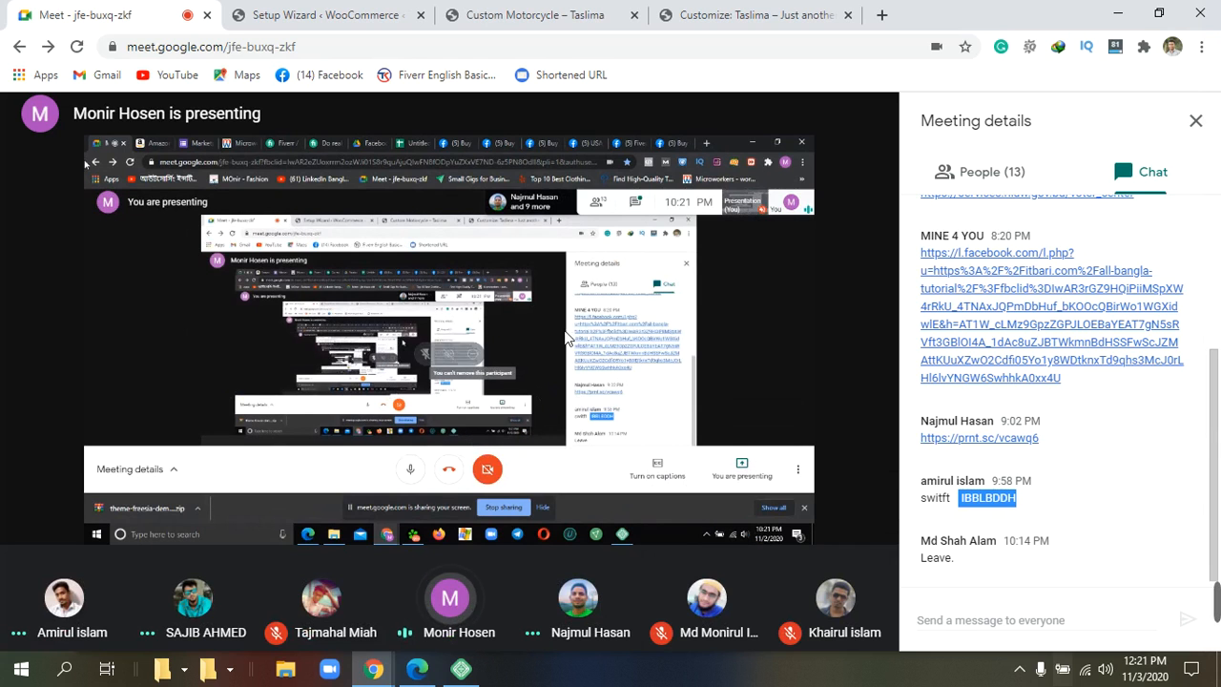
pyautogui.click(801, 618)
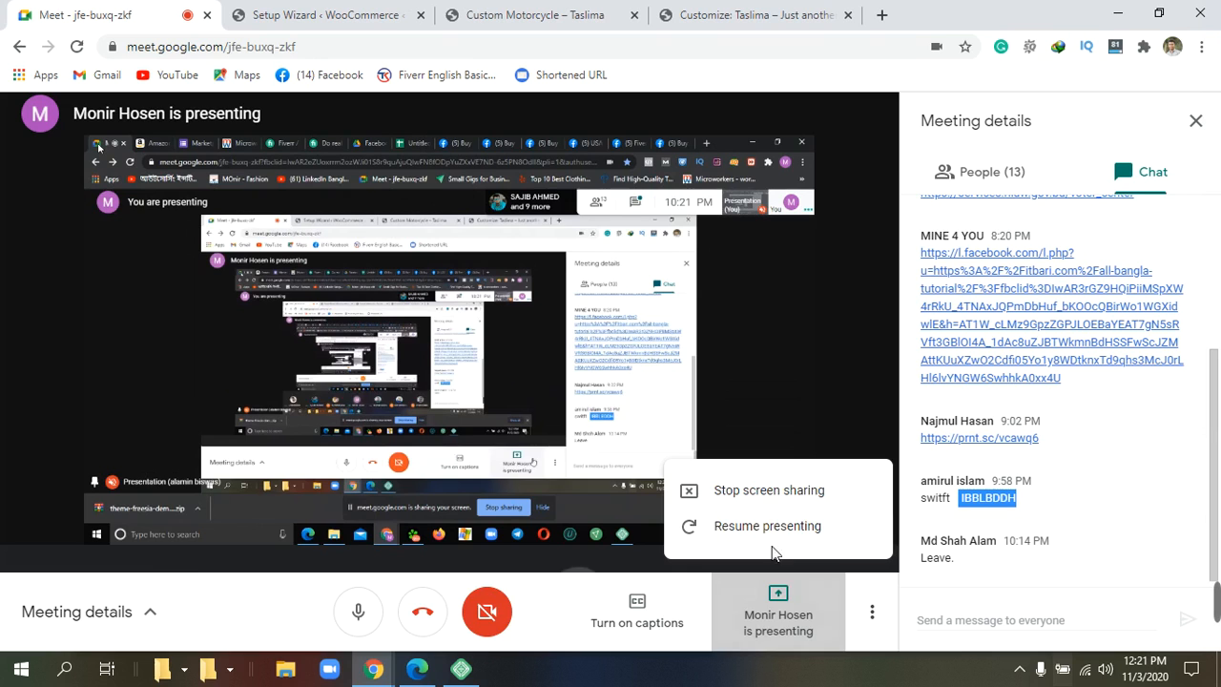
pyautogui.click(793, 594)
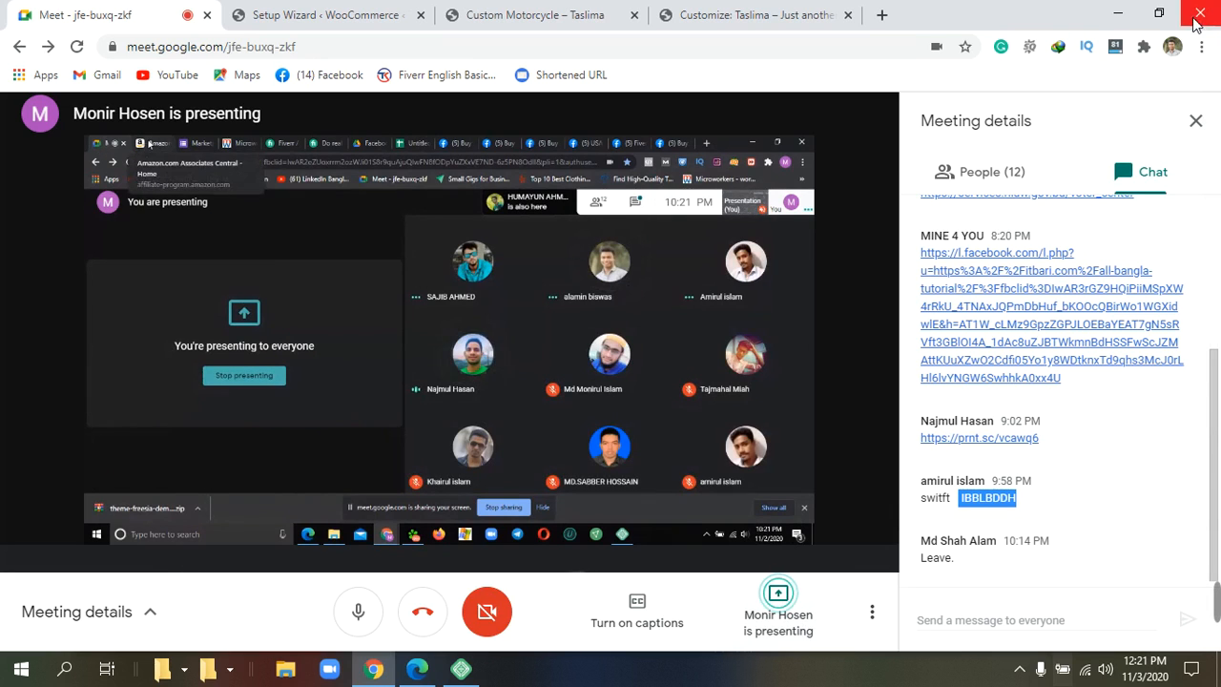
# Close the Meeting details chat panel to enlarge the presenter's shared screen and tiles.
pyautogui.click(1200, 123)
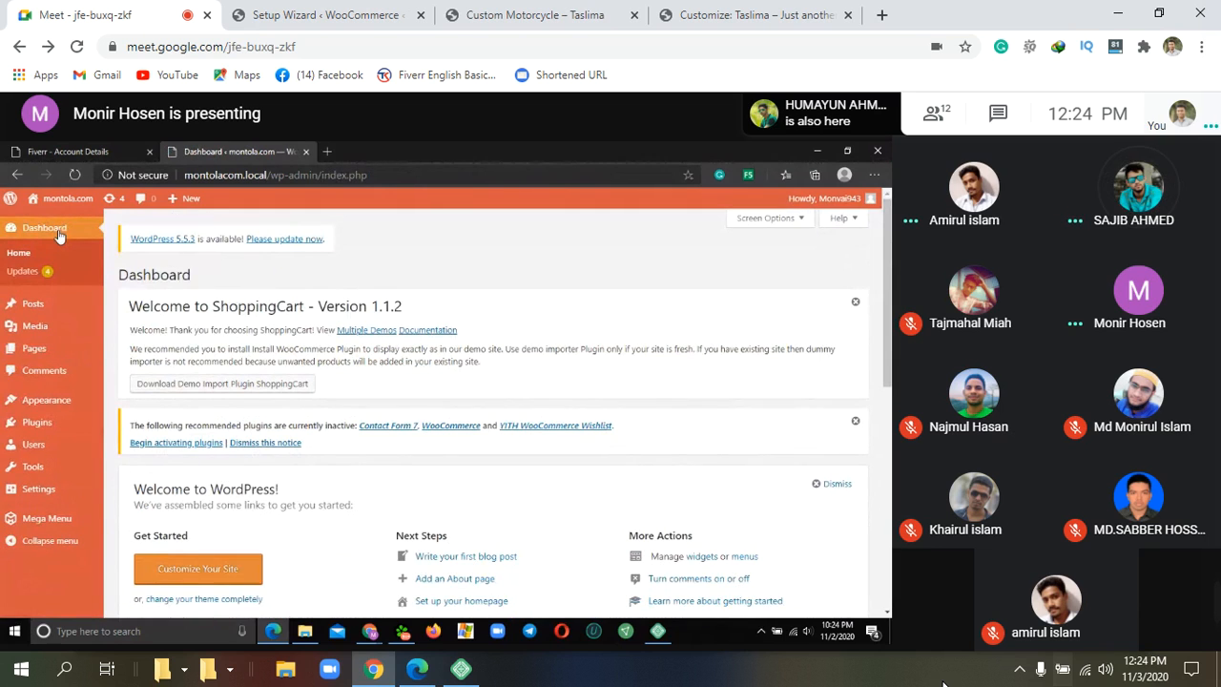
# Switch to Meet and view the shared WordPress Updates page offering WordPress 5.5.3.
pyautogui.click(23, 272)
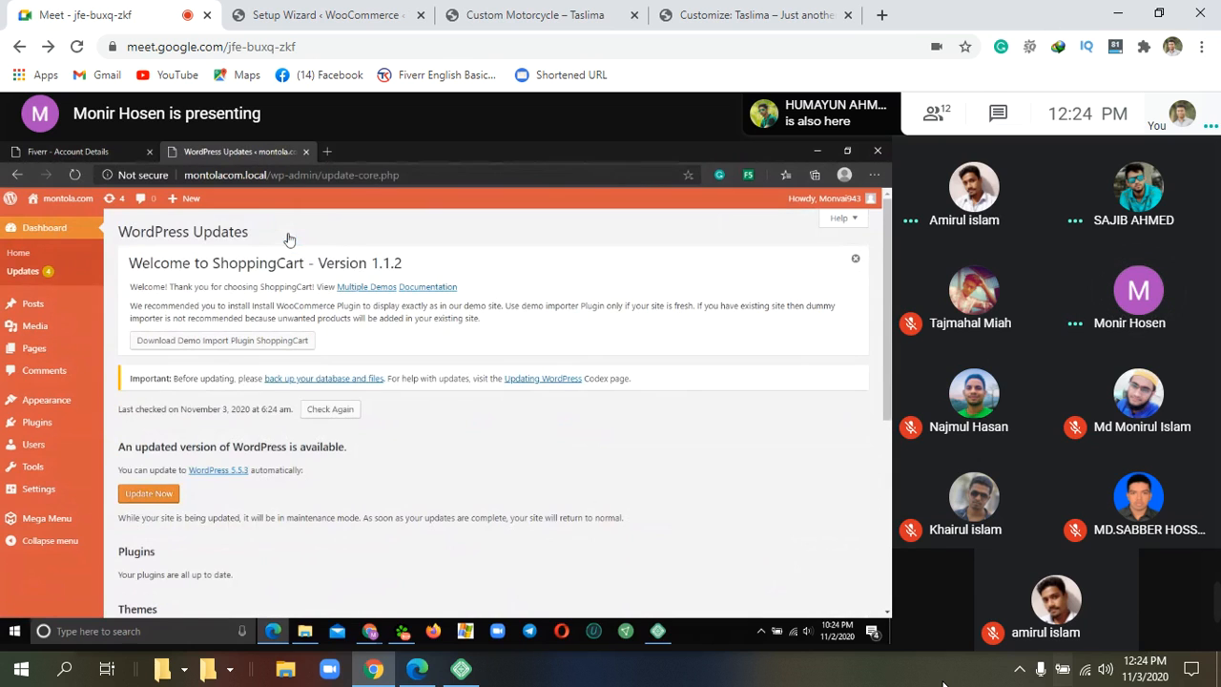
pyautogui.click(165, 494)
pyautogui.scroll(-5, 394, 532)
pyautogui.scroll(3, 394, 532)
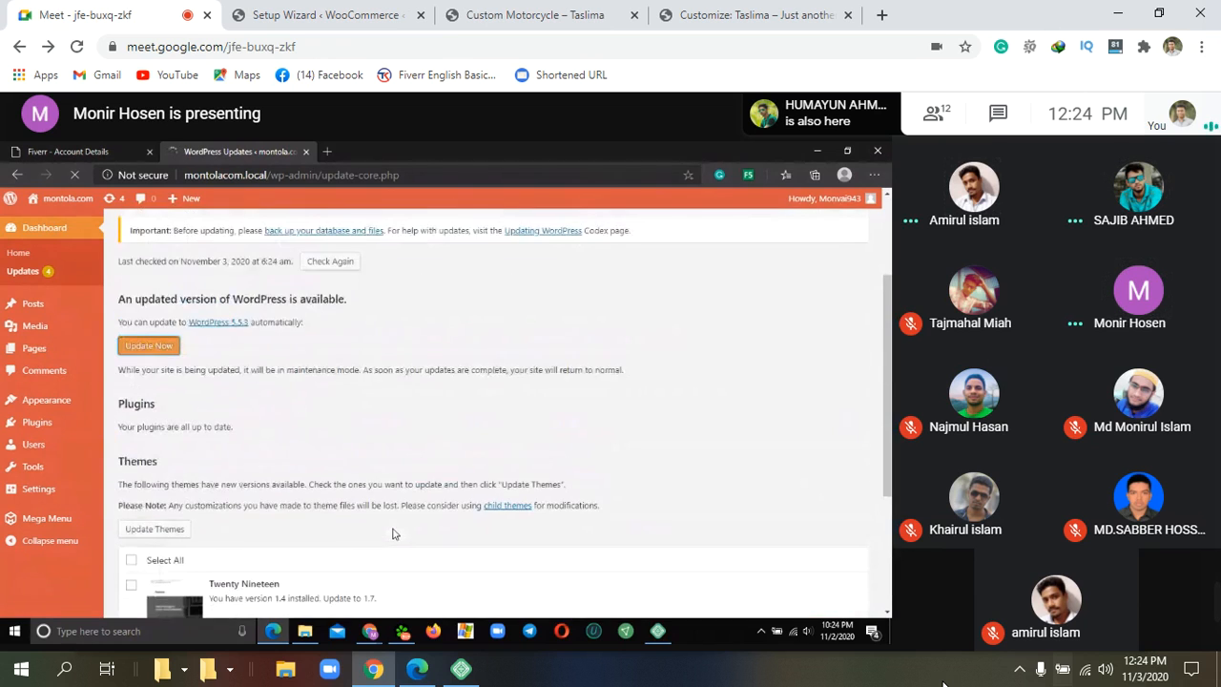
pyautogui.scroll(3, 394, 532)
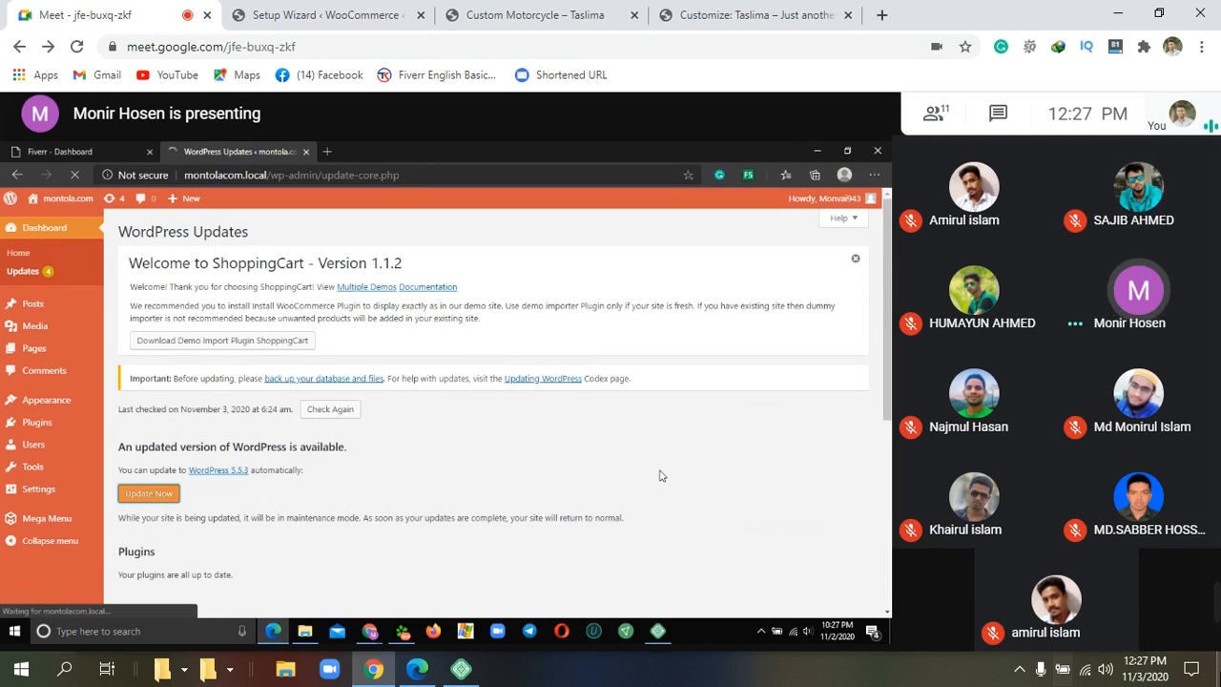
pyautogui.moveTo(1215, 602)
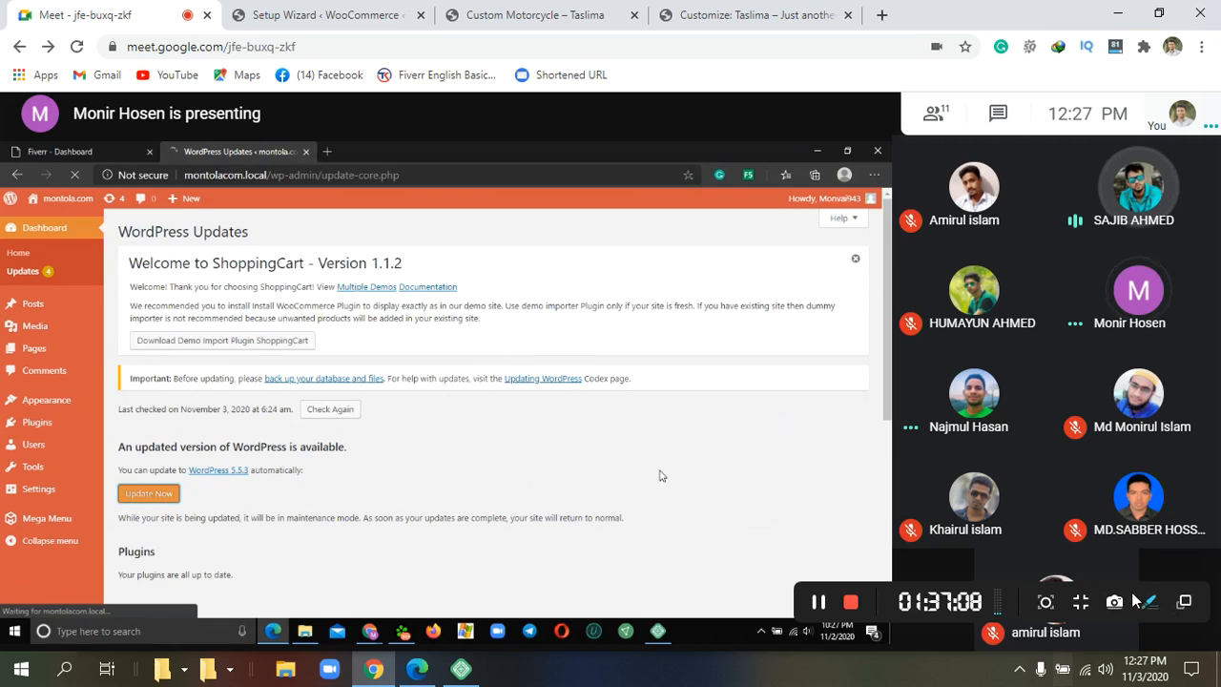